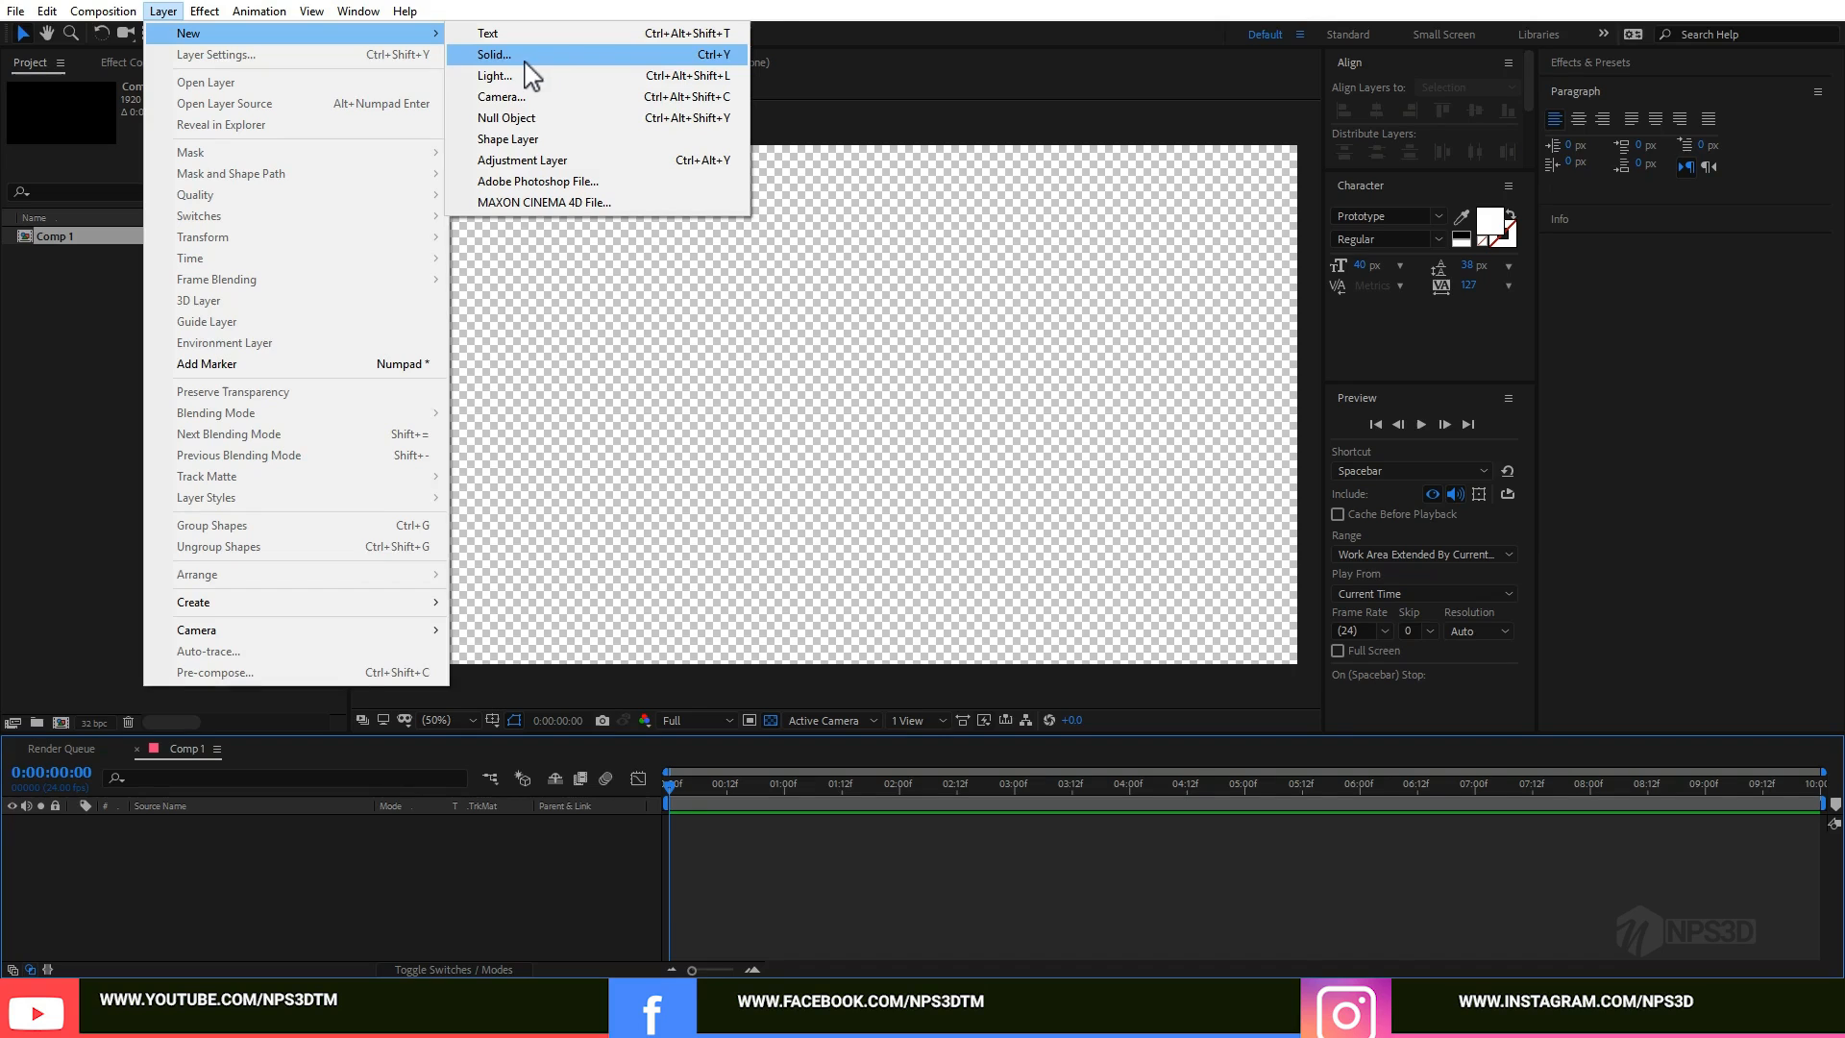
# Step: Create a solid layer named e3d and apply the Element effect to it
pyautogui.write('e3d')
pyautogui.press('Return')
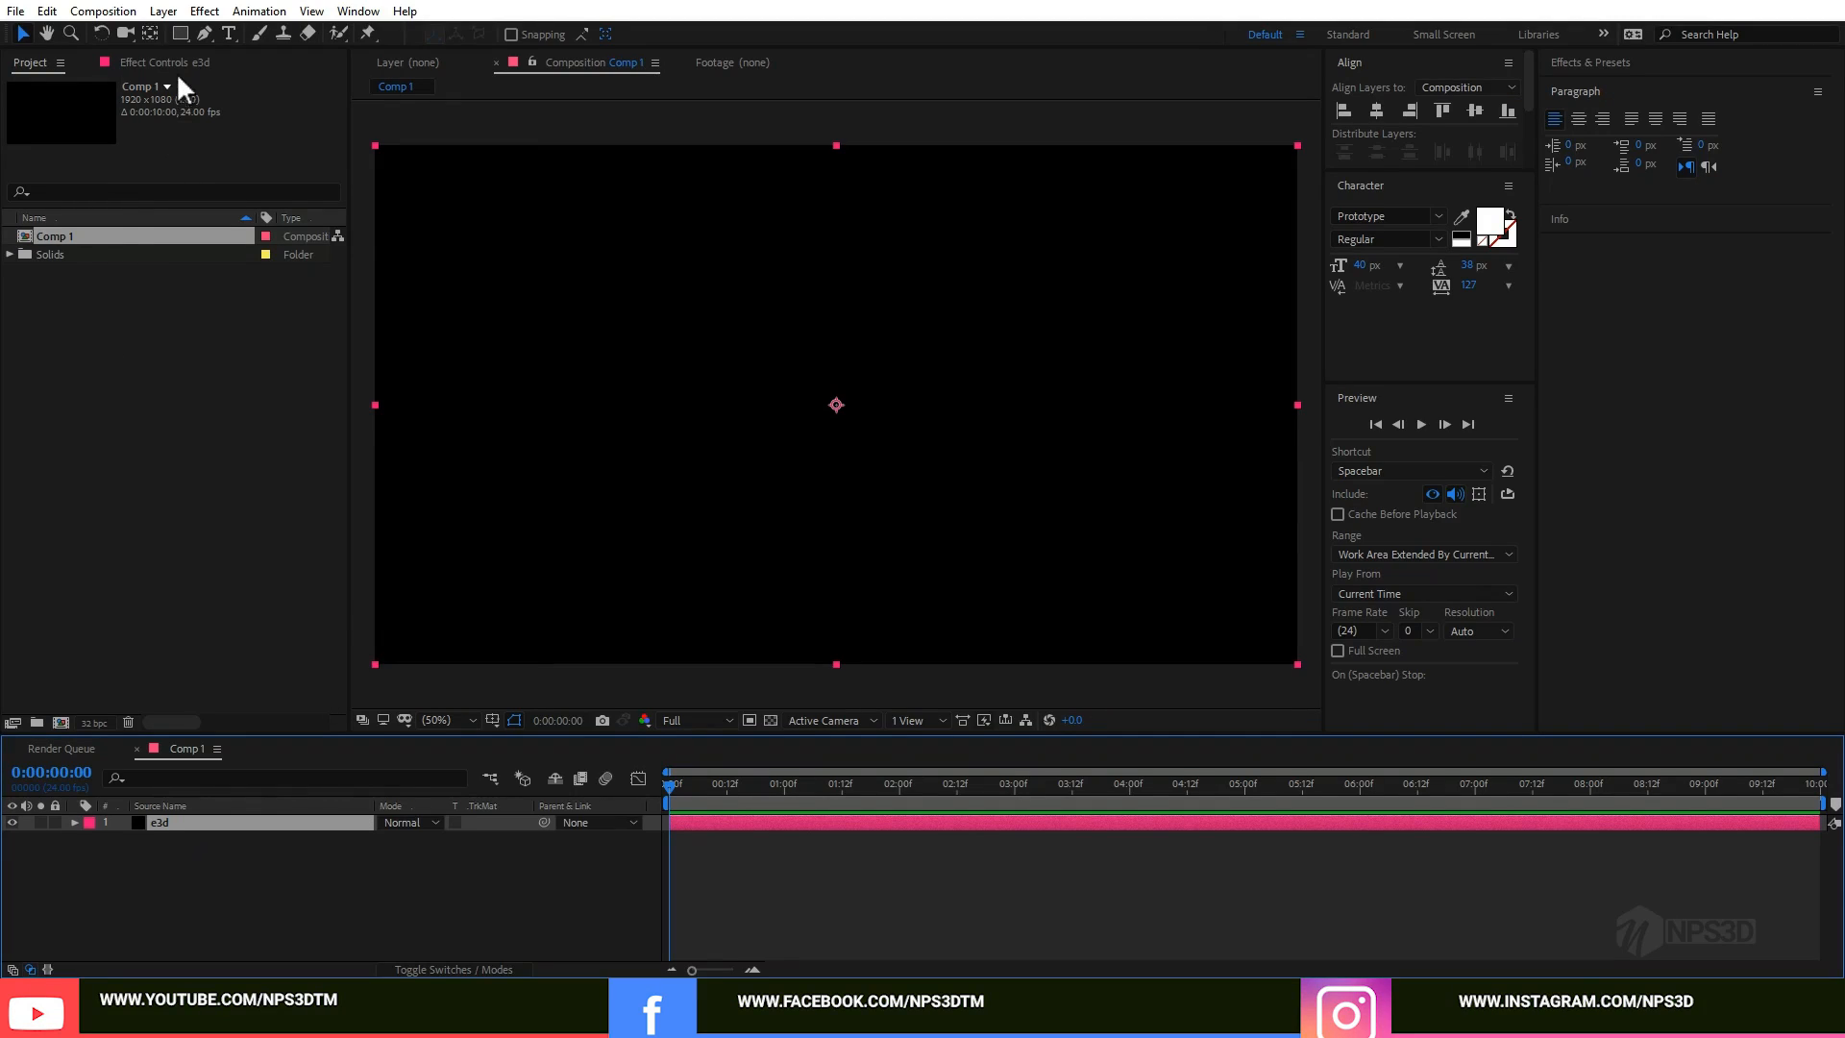
pyautogui.click(175, 65)
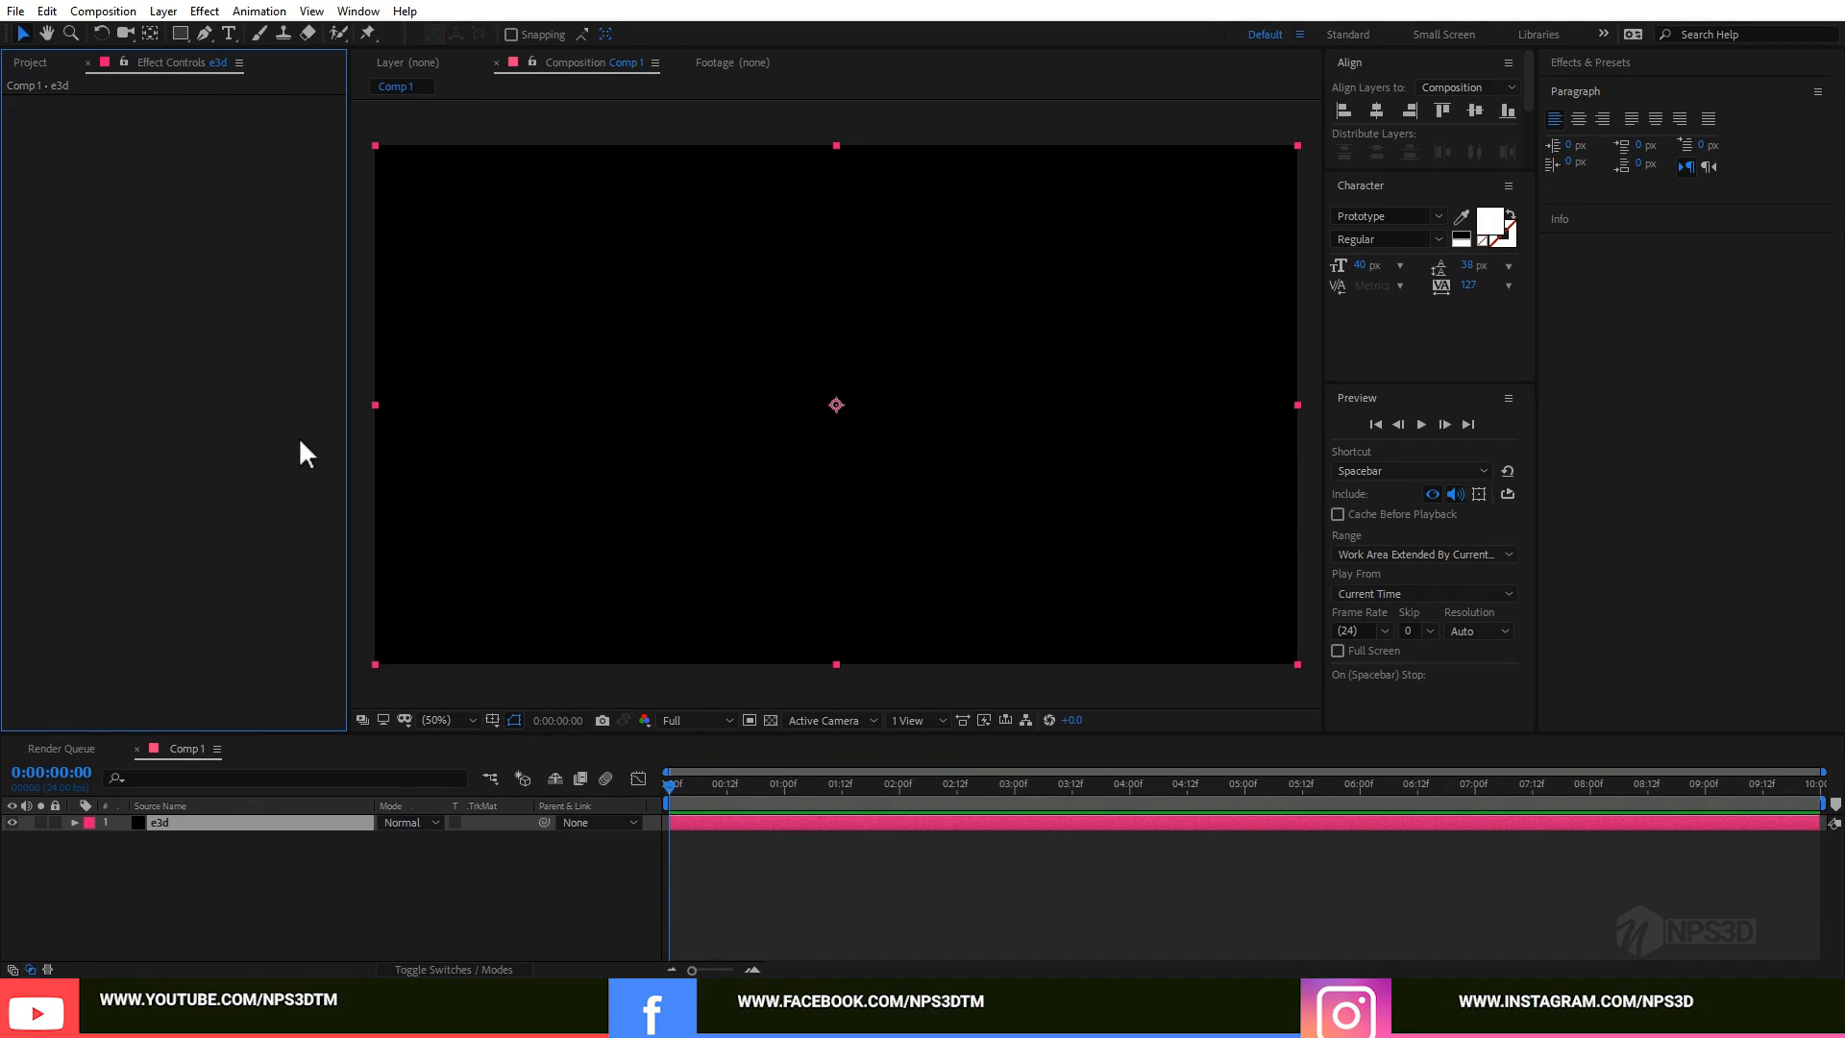
pyautogui.hotkey('ctrl', 'space')
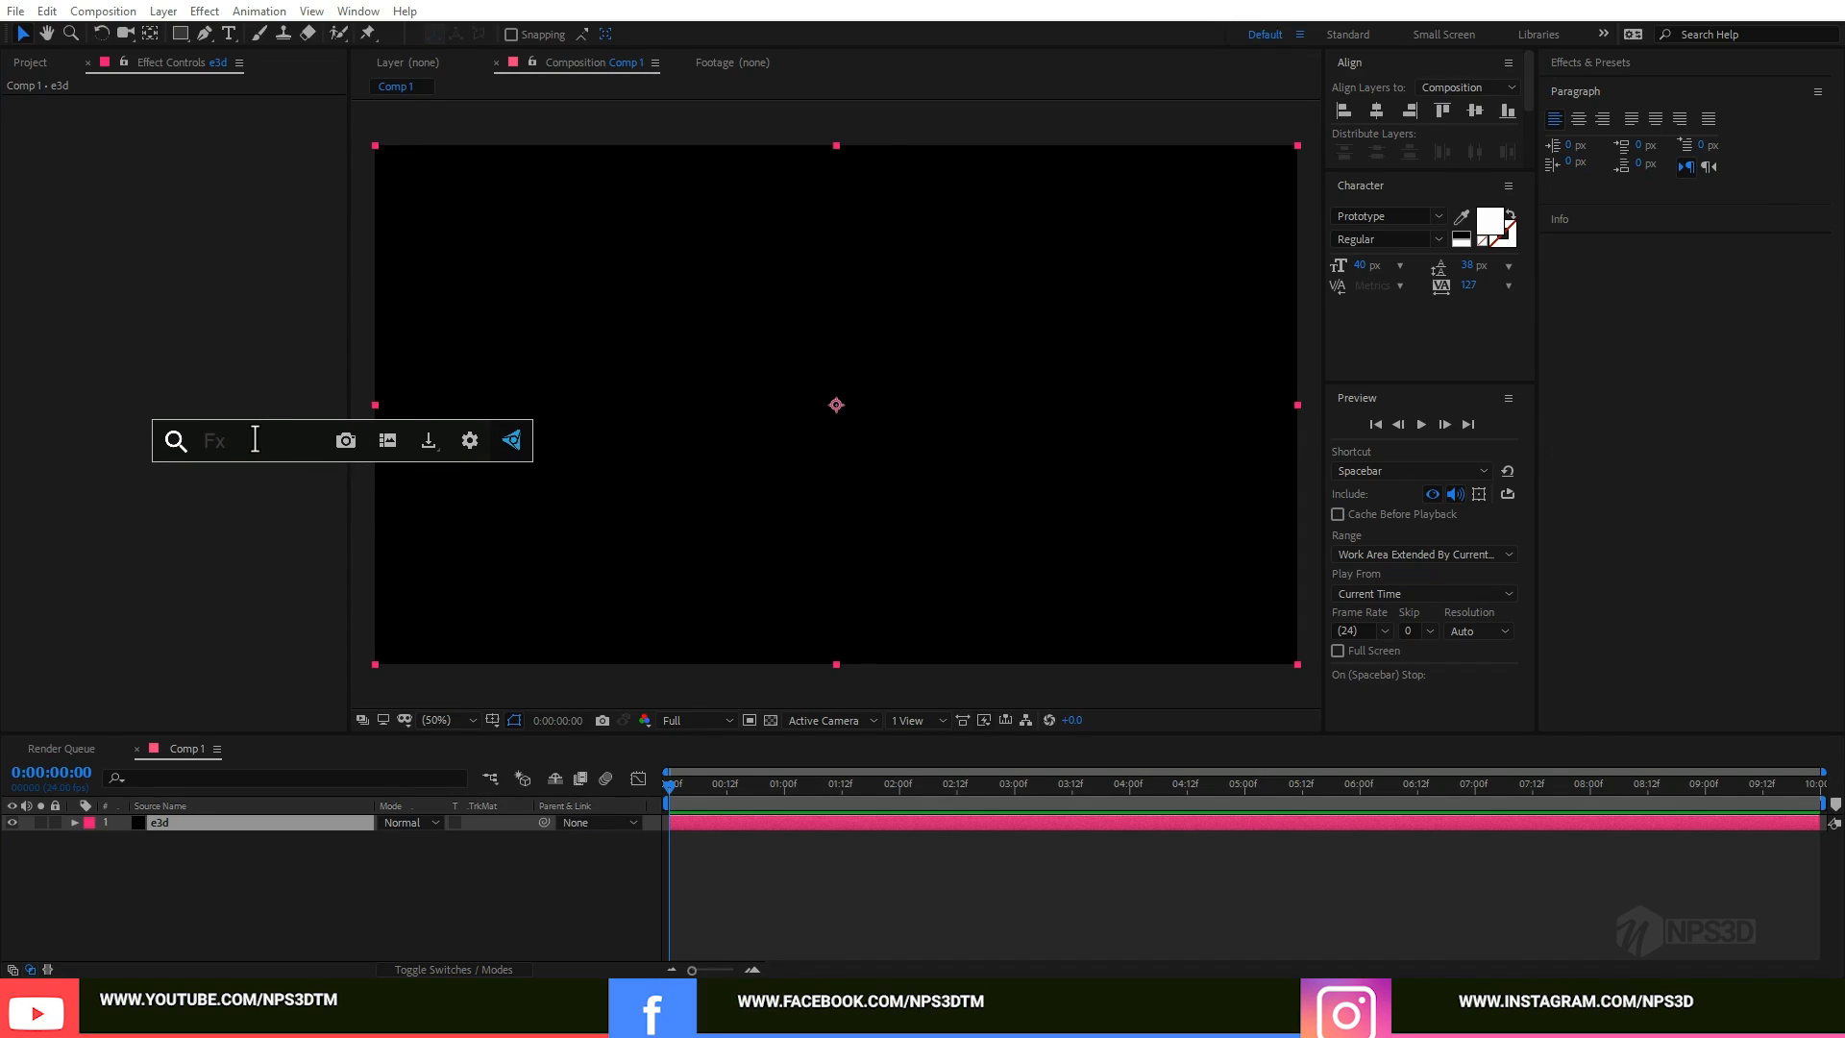
pyautogui.write('e')
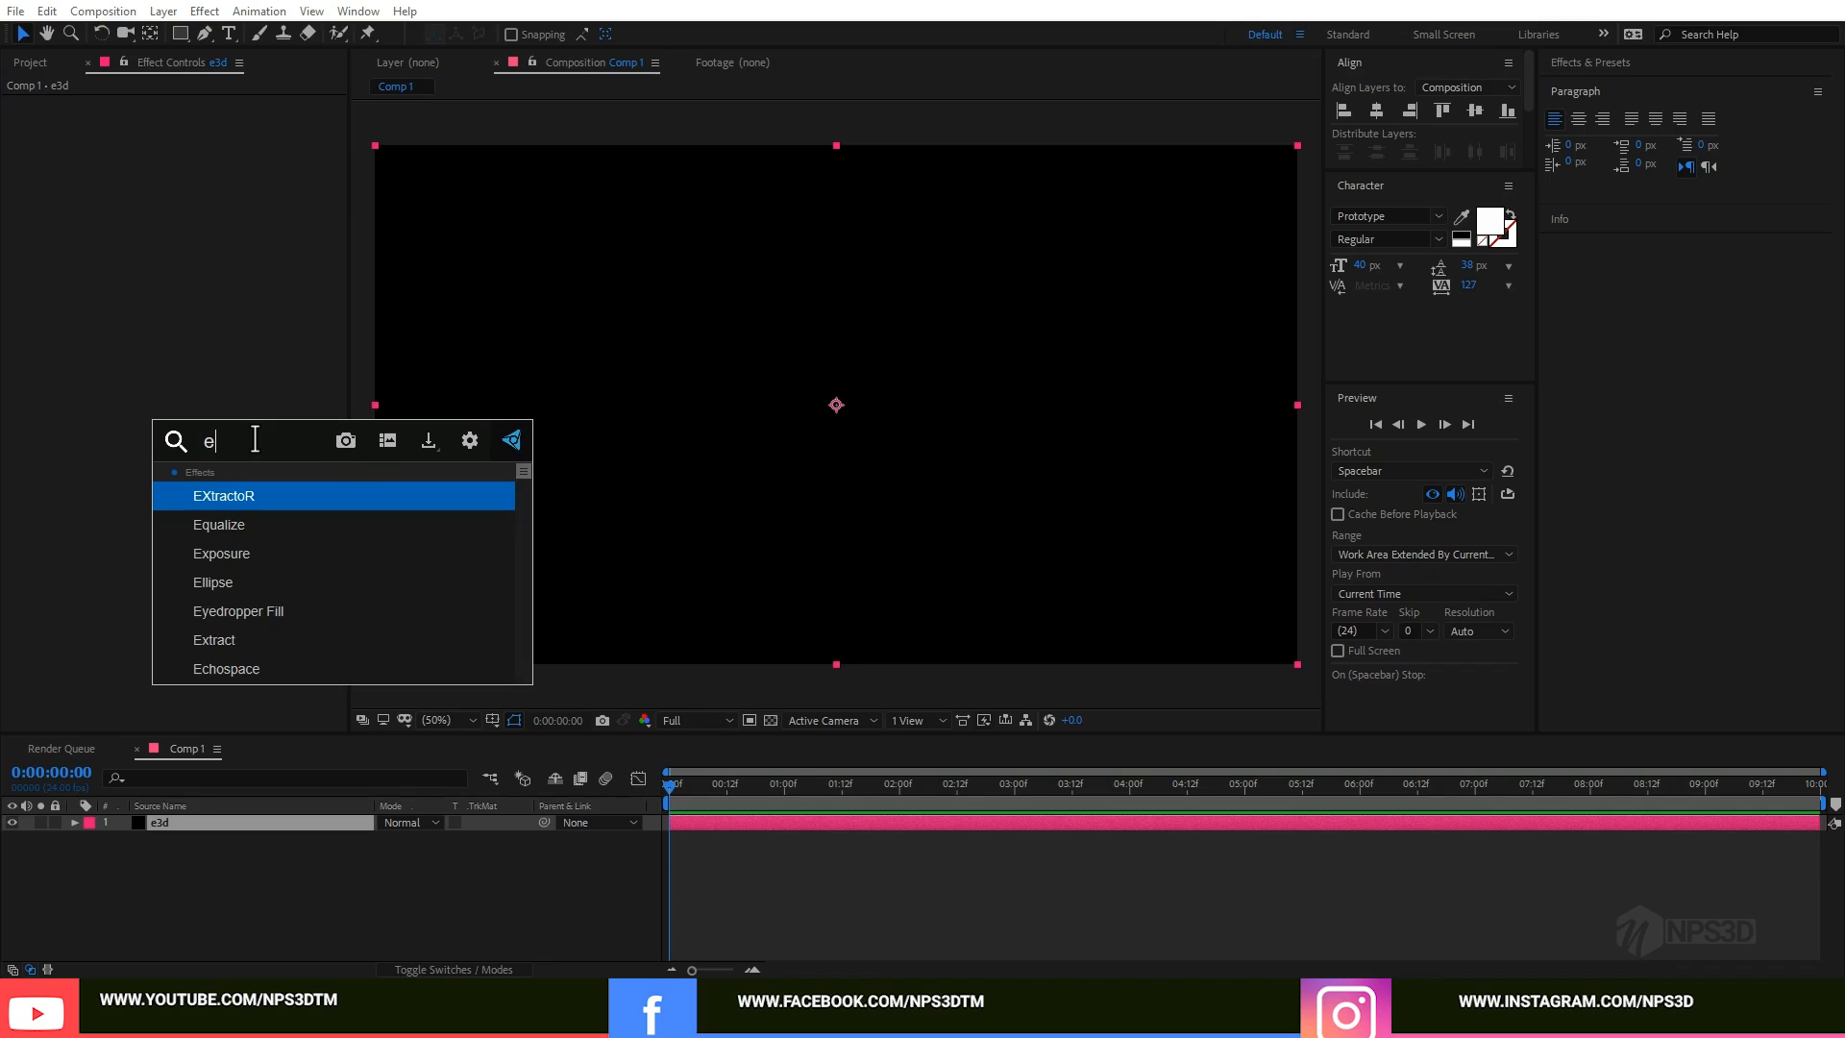
pyautogui.write('le')
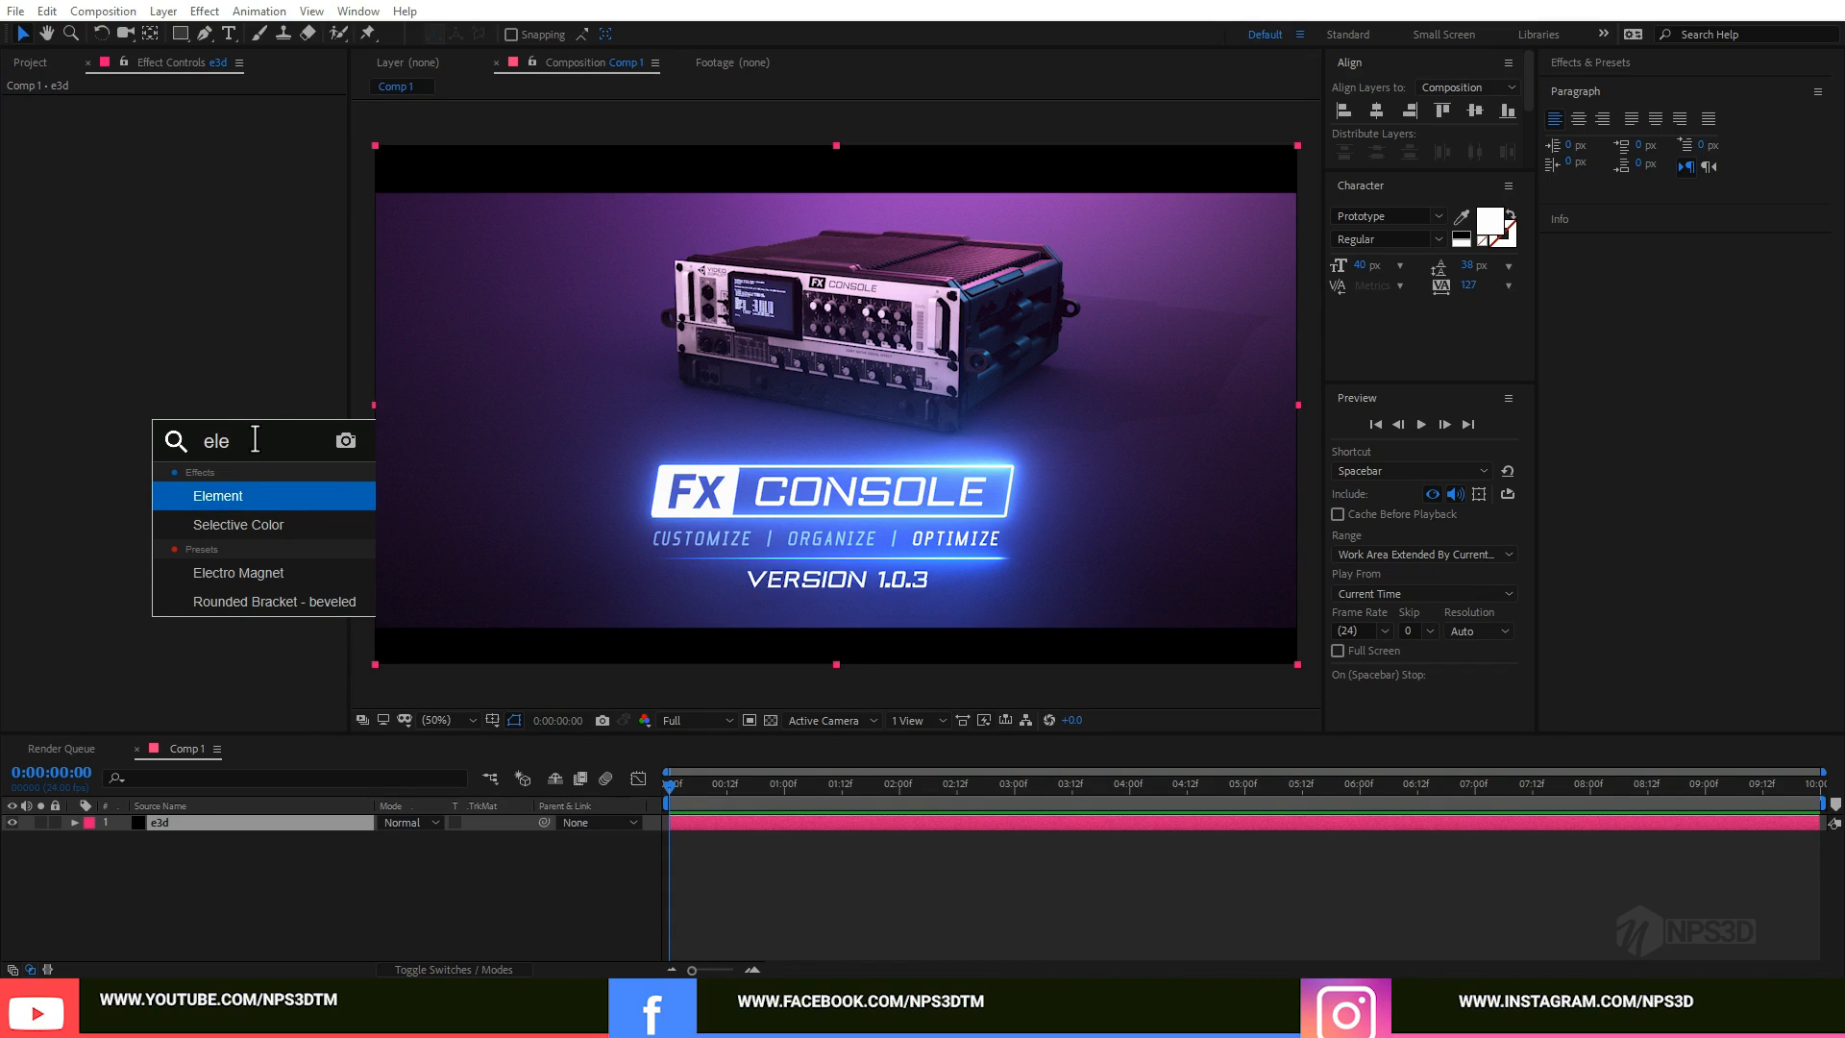
pyautogui.press('Return')
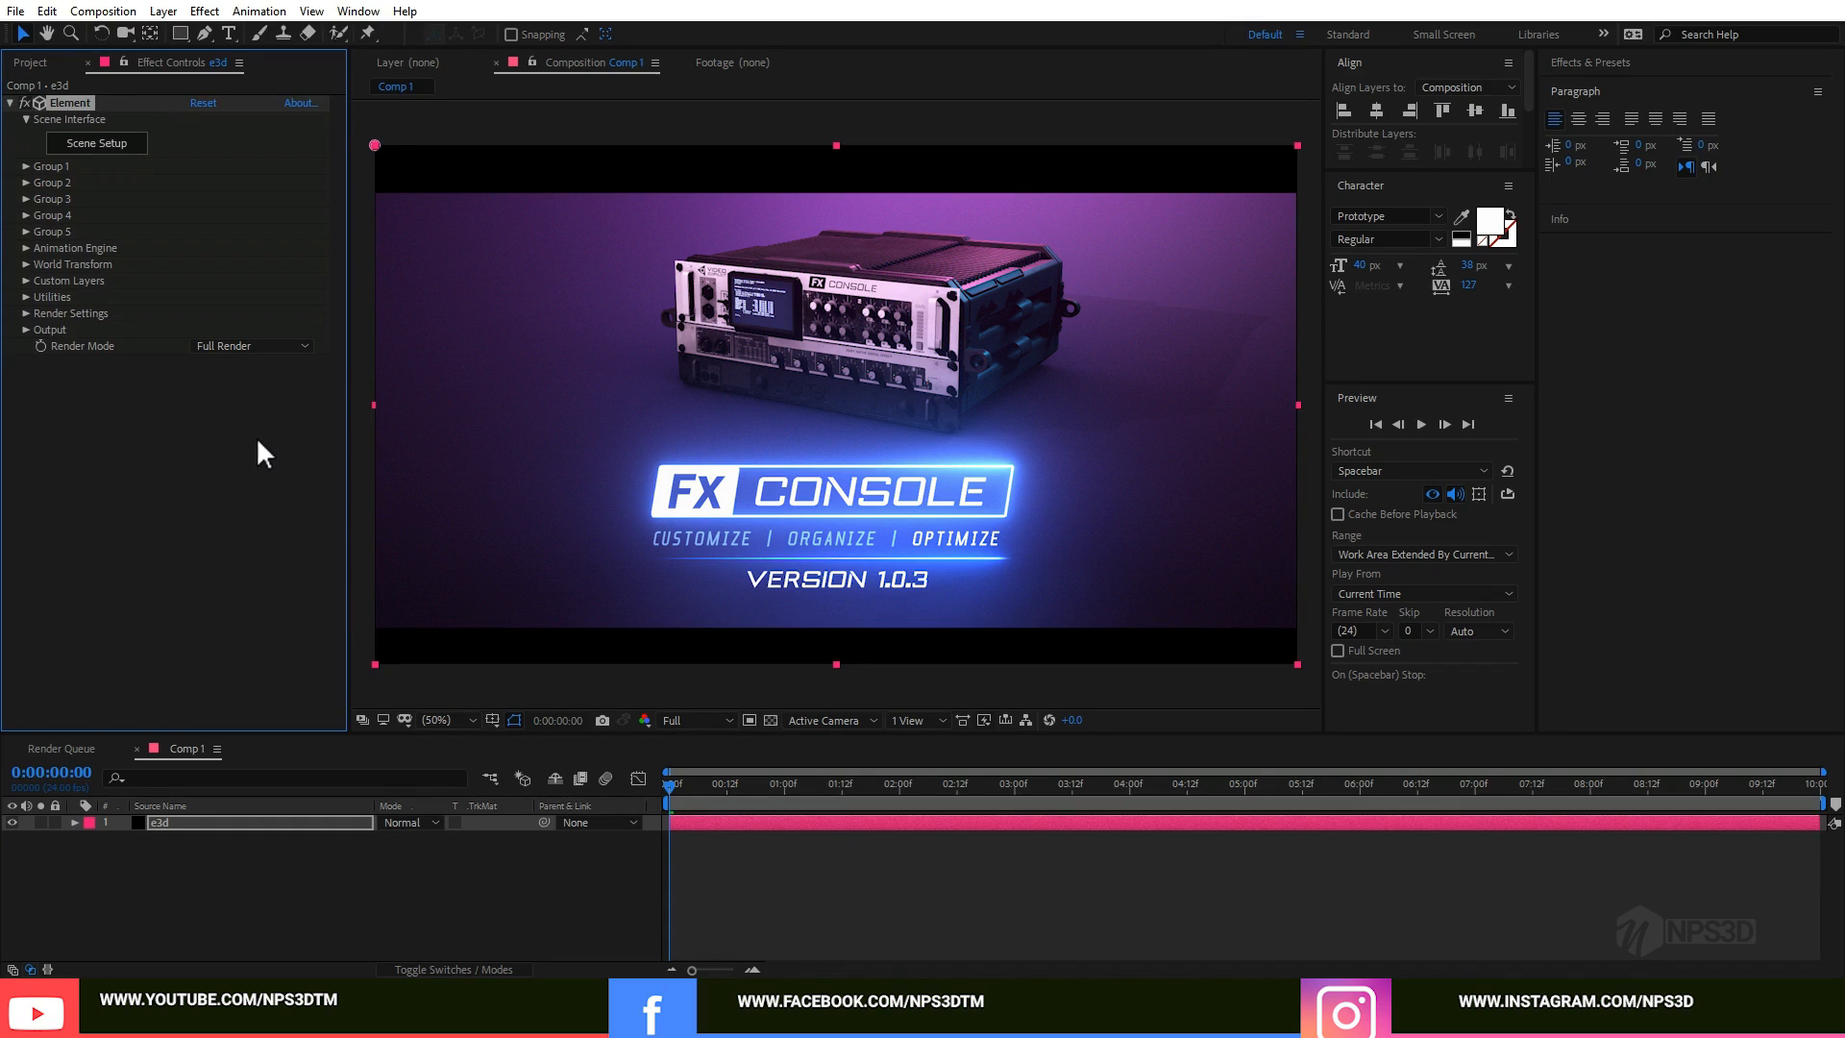
# Step: Open Element's scene setup and add the Tech_Rings_06 model from the Tech_Components folder of Motion_Design_2
pyautogui.click(108, 147)
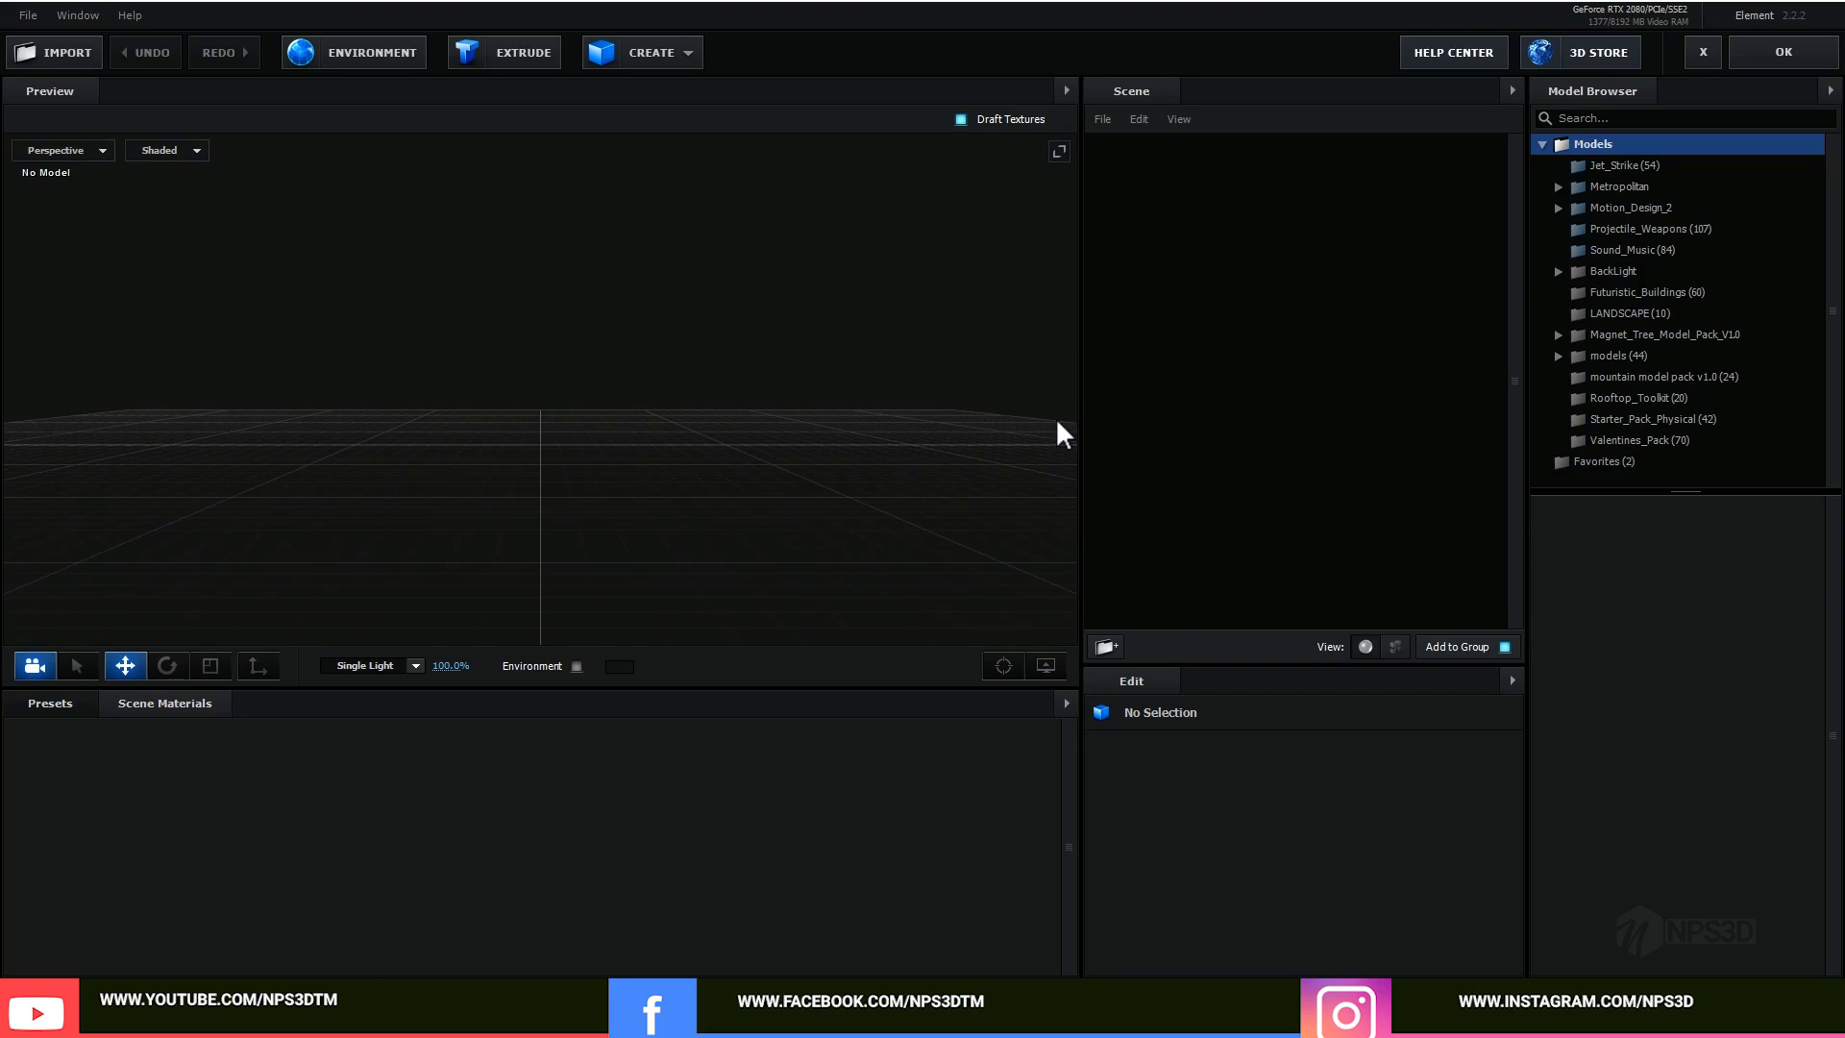
pyautogui.doubleClick(1621, 207)
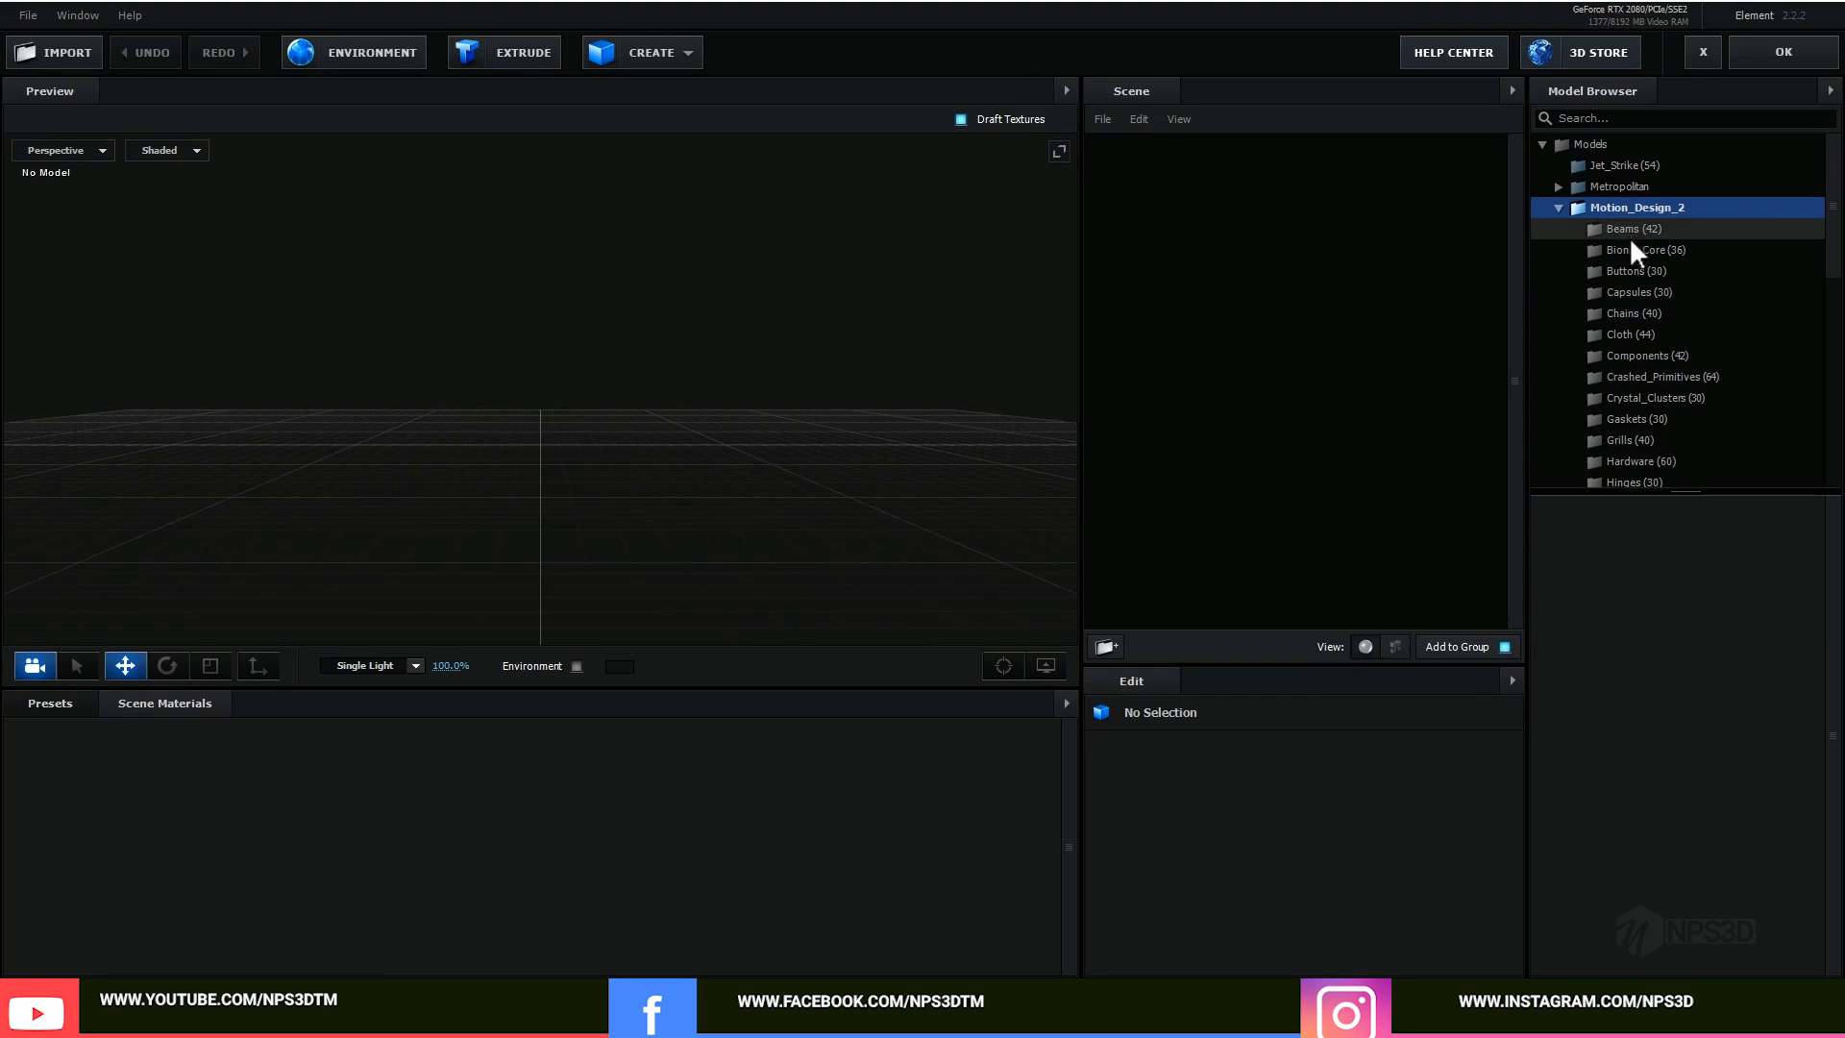
pyautogui.scroll(-1, 1688, 447)
pyautogui.scroll(-4, 1687, 447)
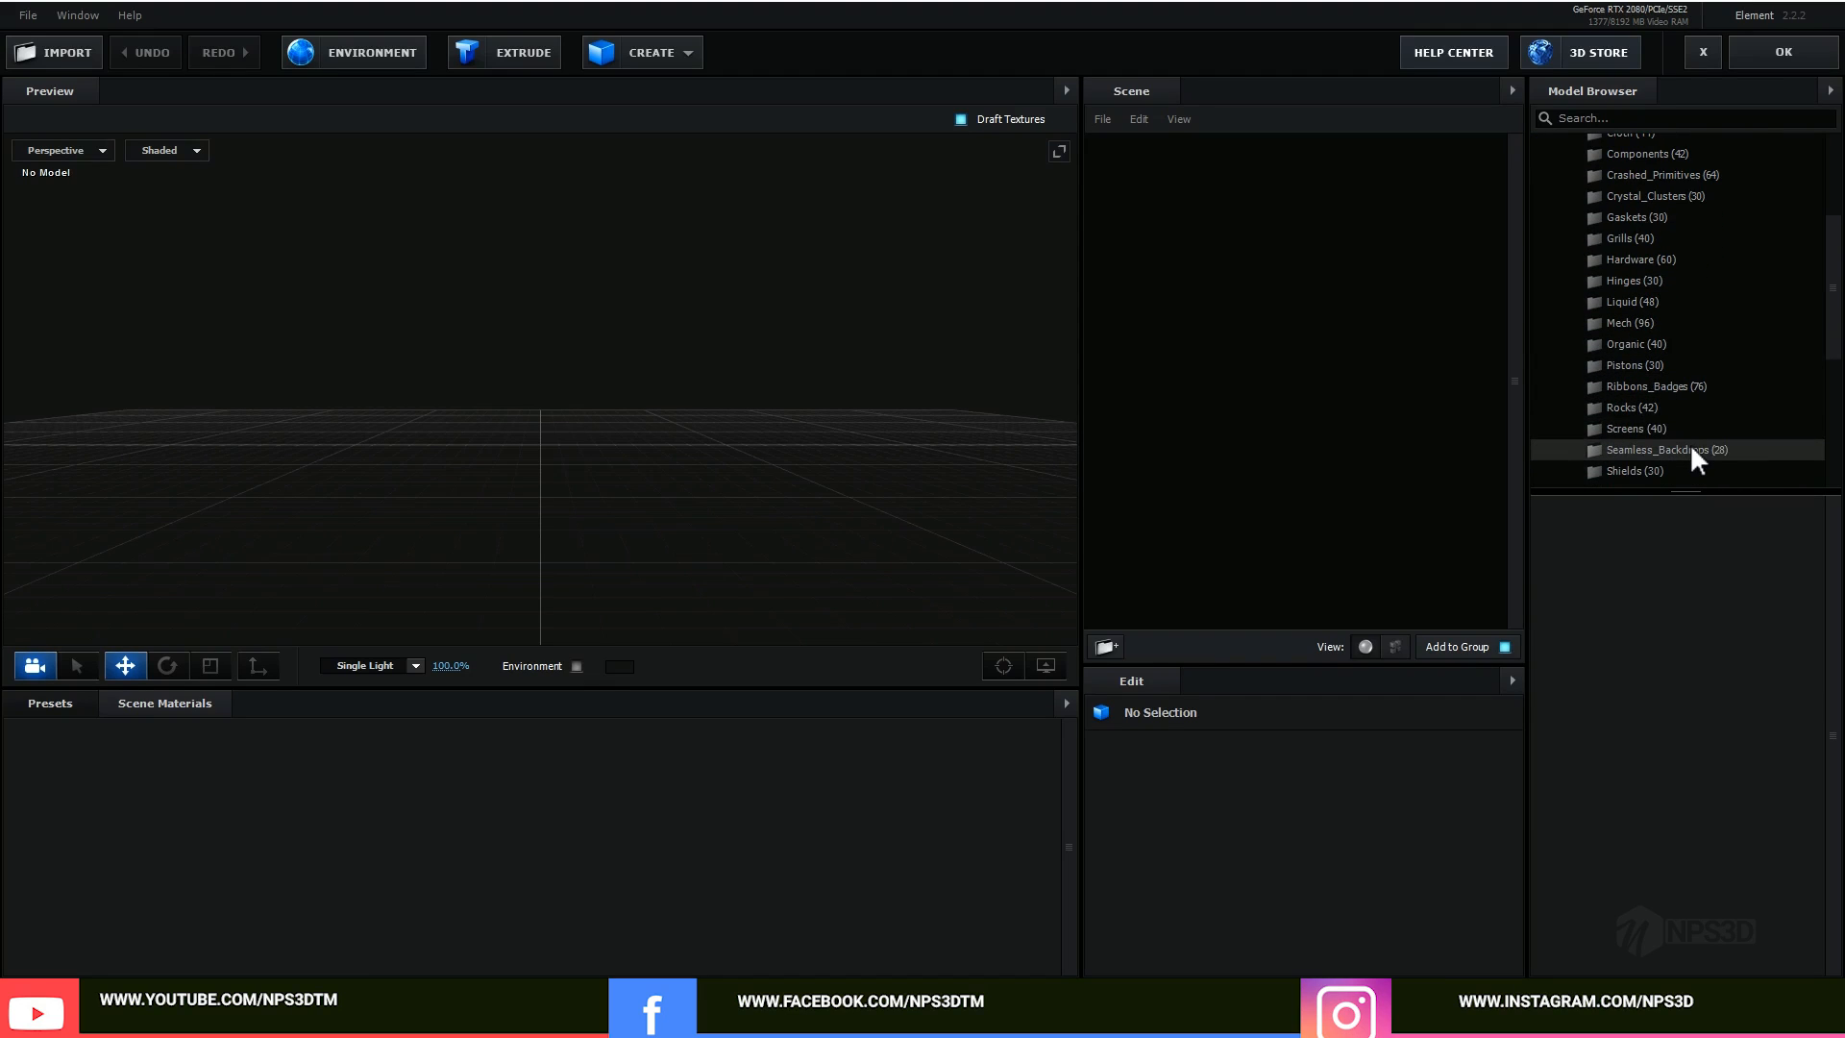
pyautogui.click(1670, 469)
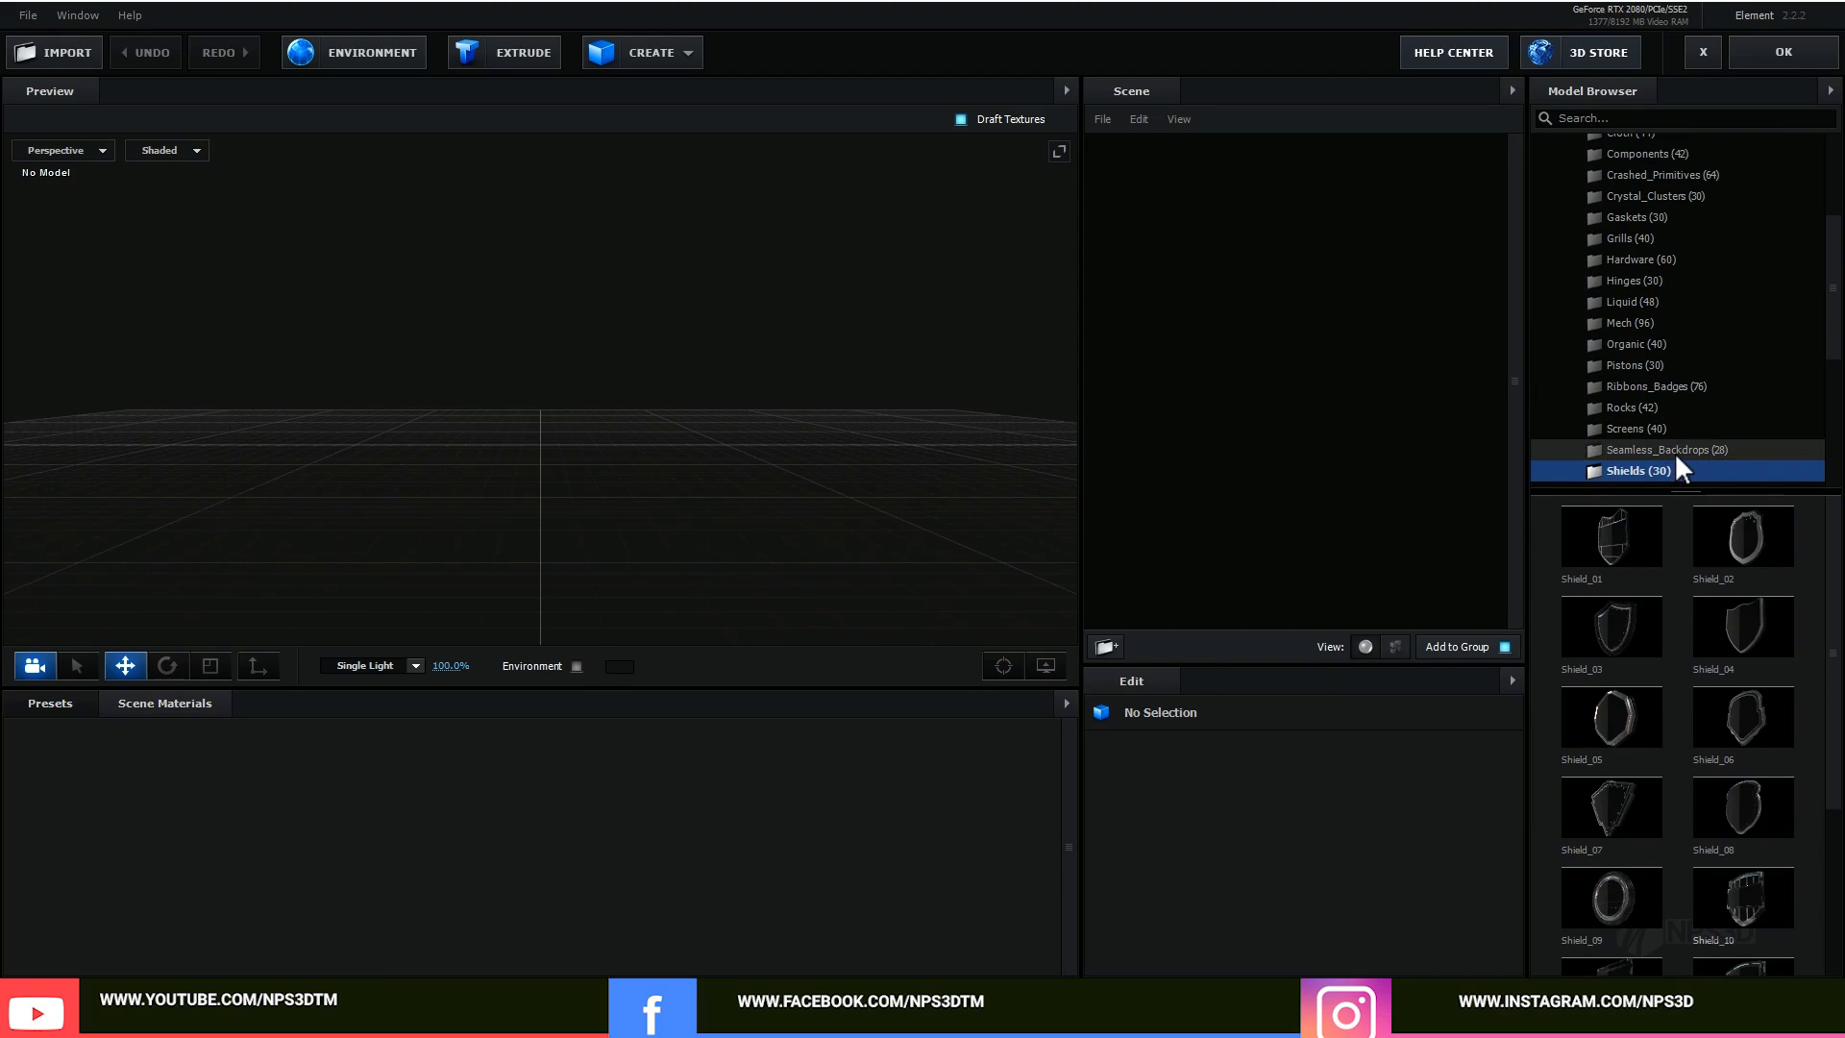
pyautogui.scroll(-2, 1676, 450)
pyautogui.scroll(-1, 1676, 448)
pyautogui.click(1674, 355)
pyautogui.scroll(-1, 1726, 738)
pyautogui.scroll(-5, 1726, 738)
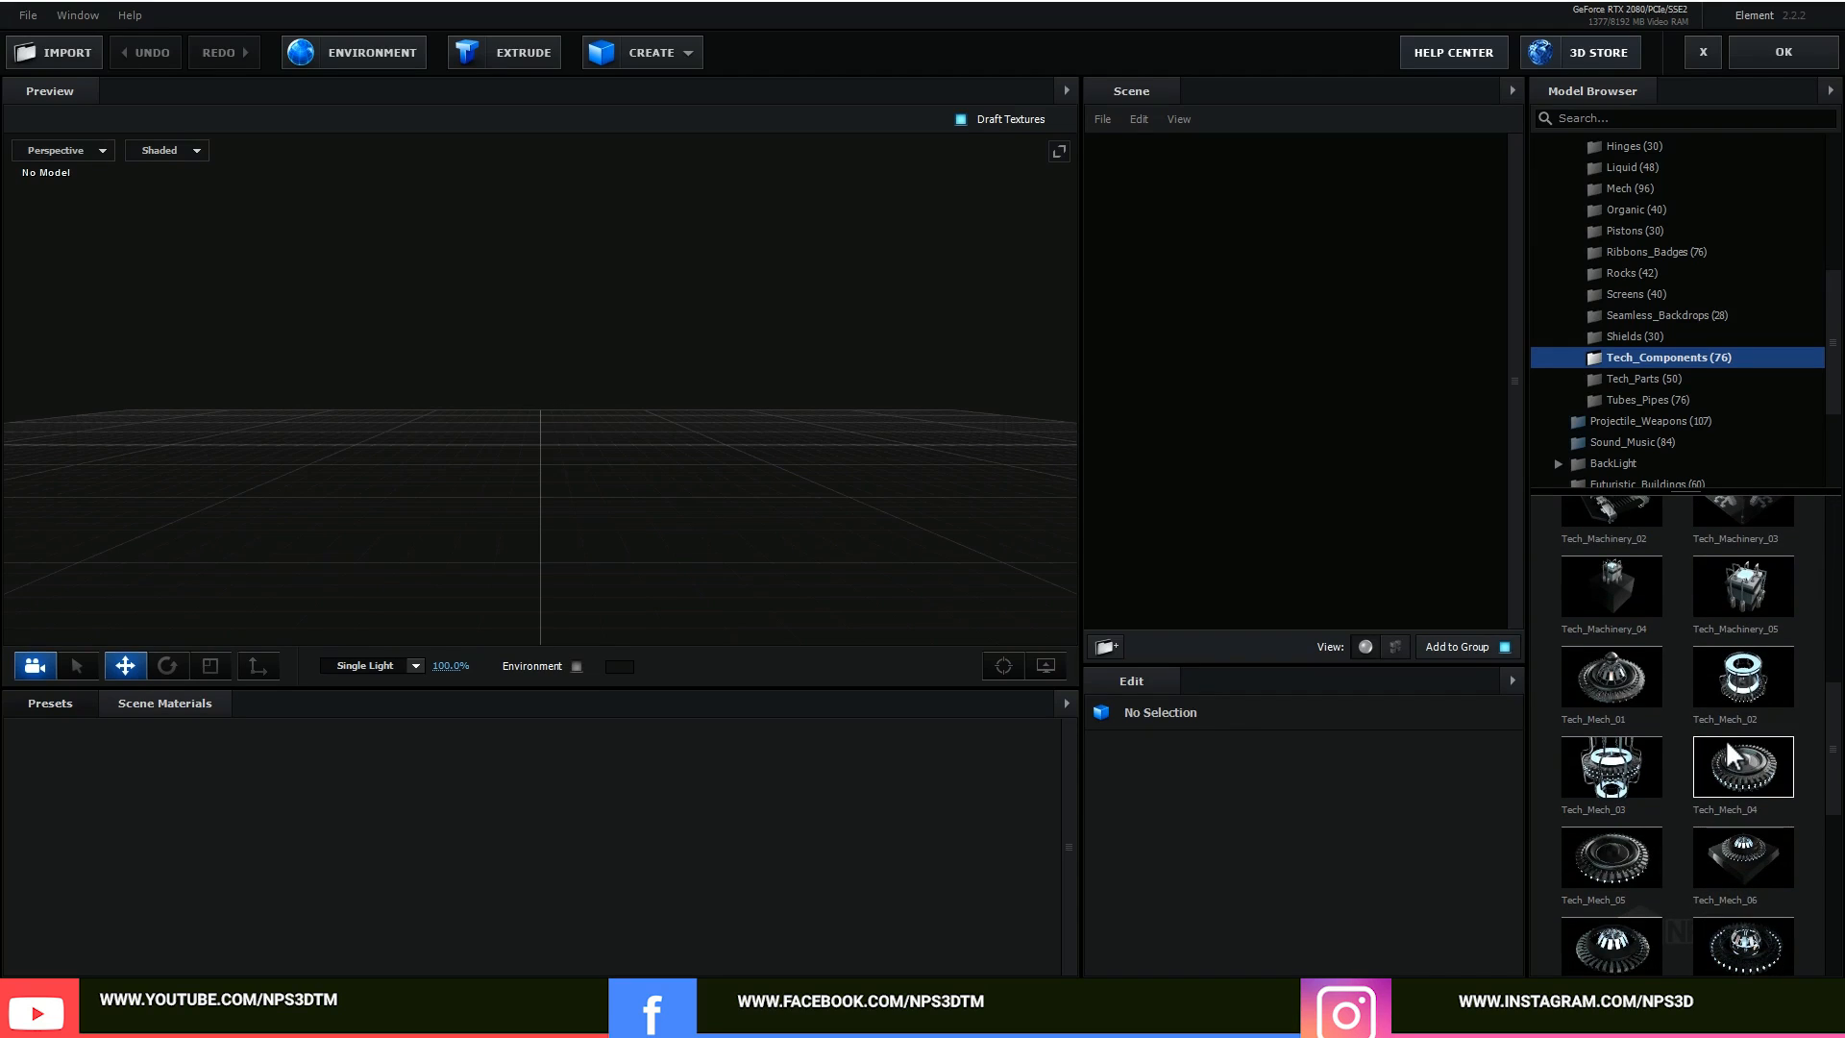
pyautogui.scroll(-1, 1726, 738)
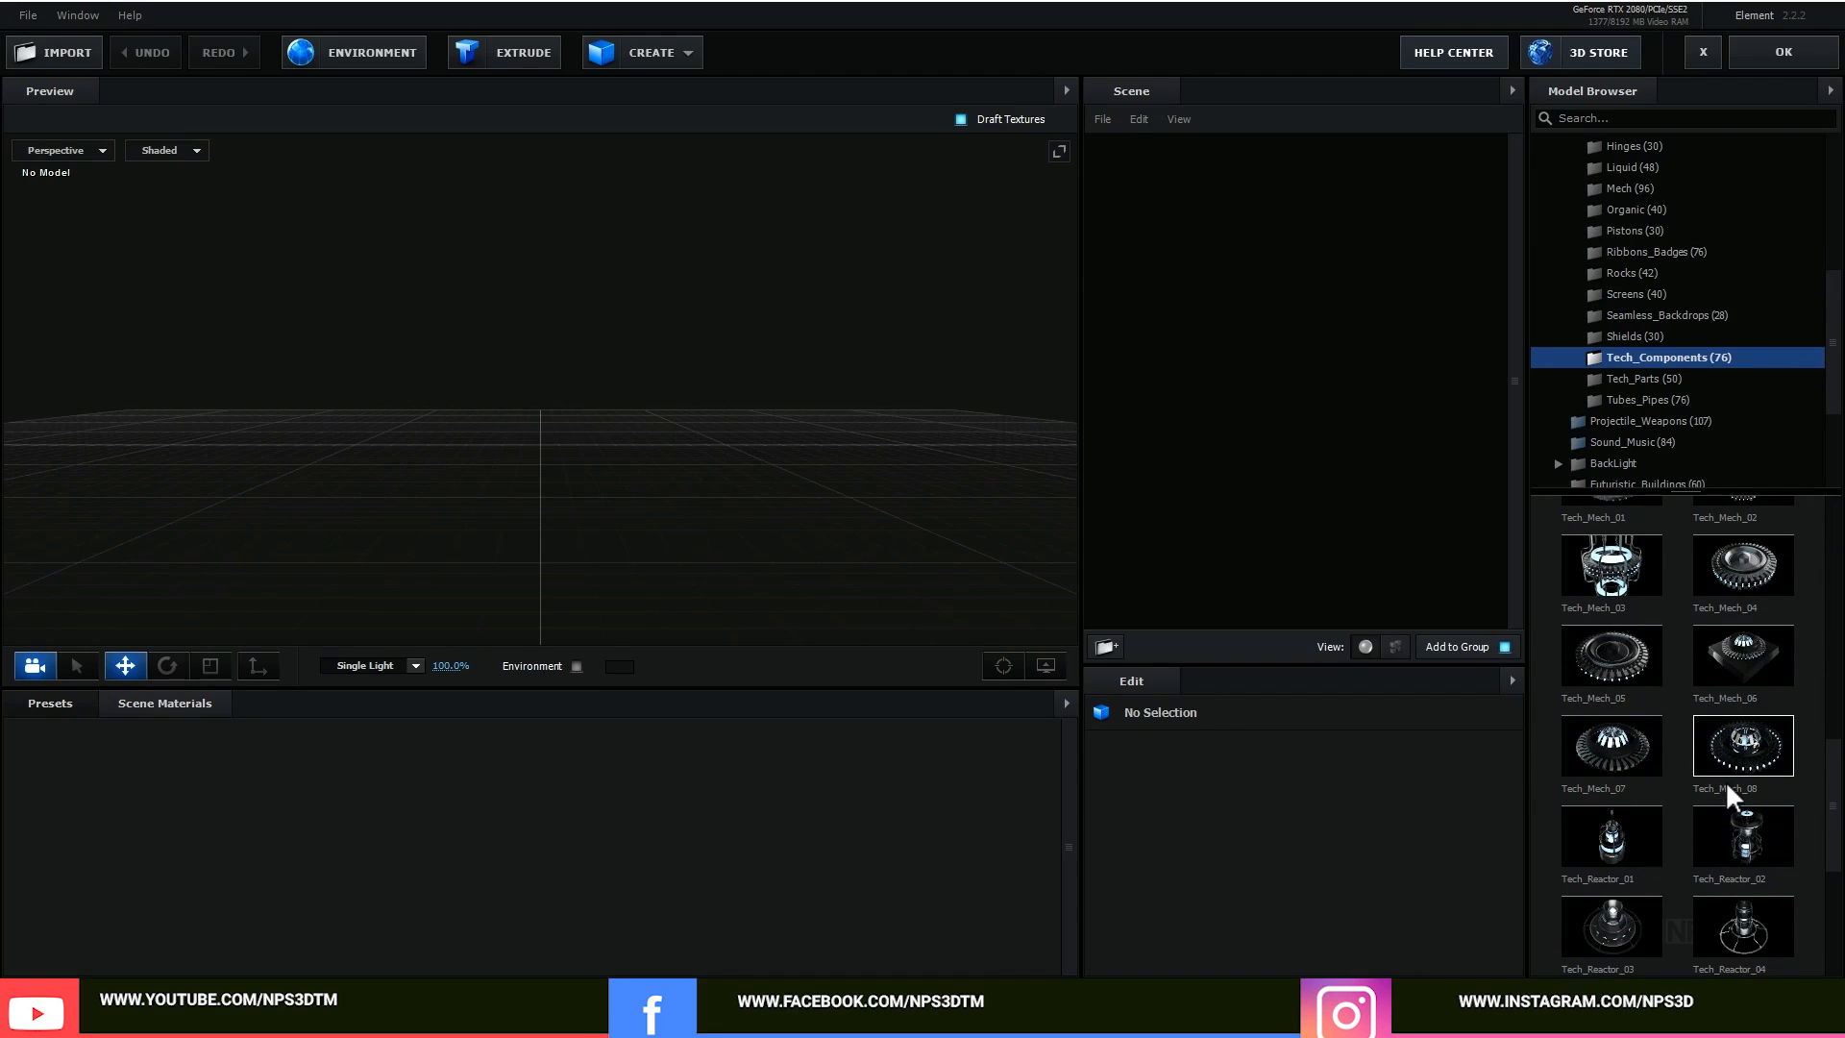
pyautogui.scroll(-5, 1726, 781)
pyautogui.click(1636, 928)
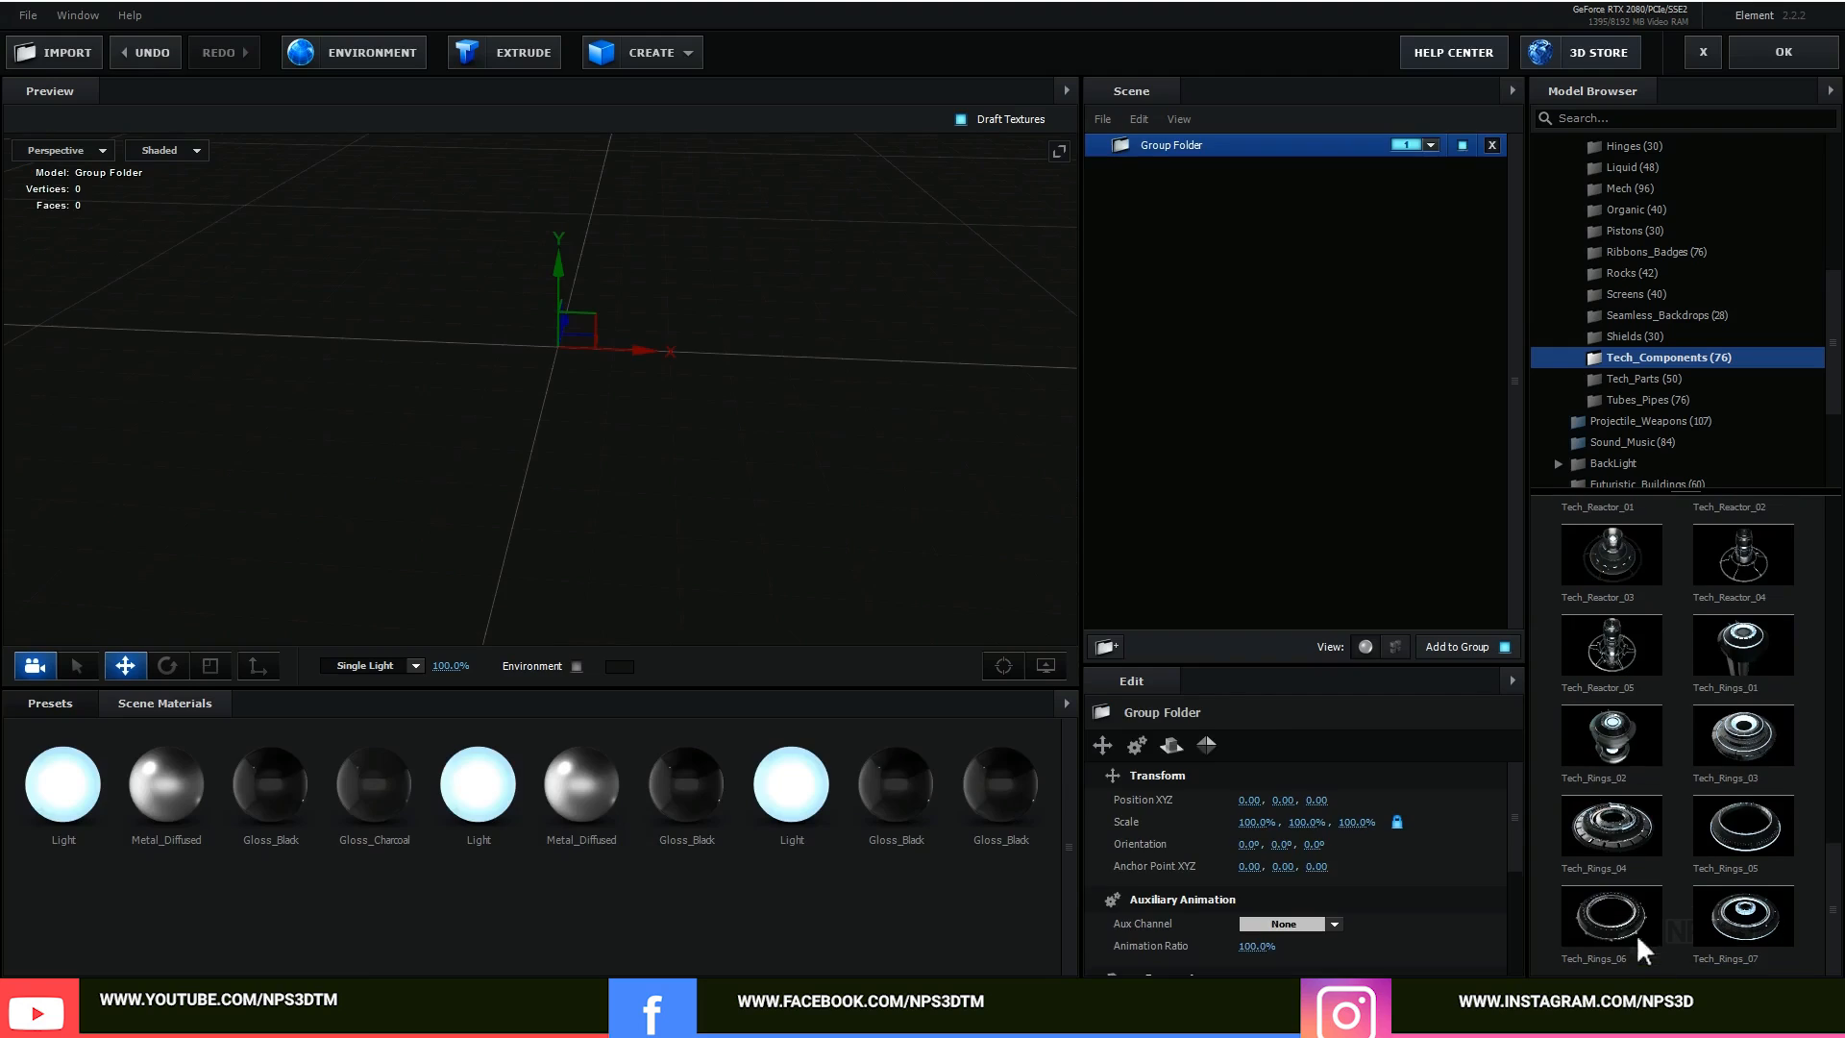
# Step: Show the ring model's individual mesh parts in the scene list and hide Extrude, Sweep and Cube_1
pyautogui.moveTo(590, 427); pyautogui.dragTo(522, 358)
pyautogui.scroll(-3, 626, 456)
pyautogui.scroll(5, 688, 450)
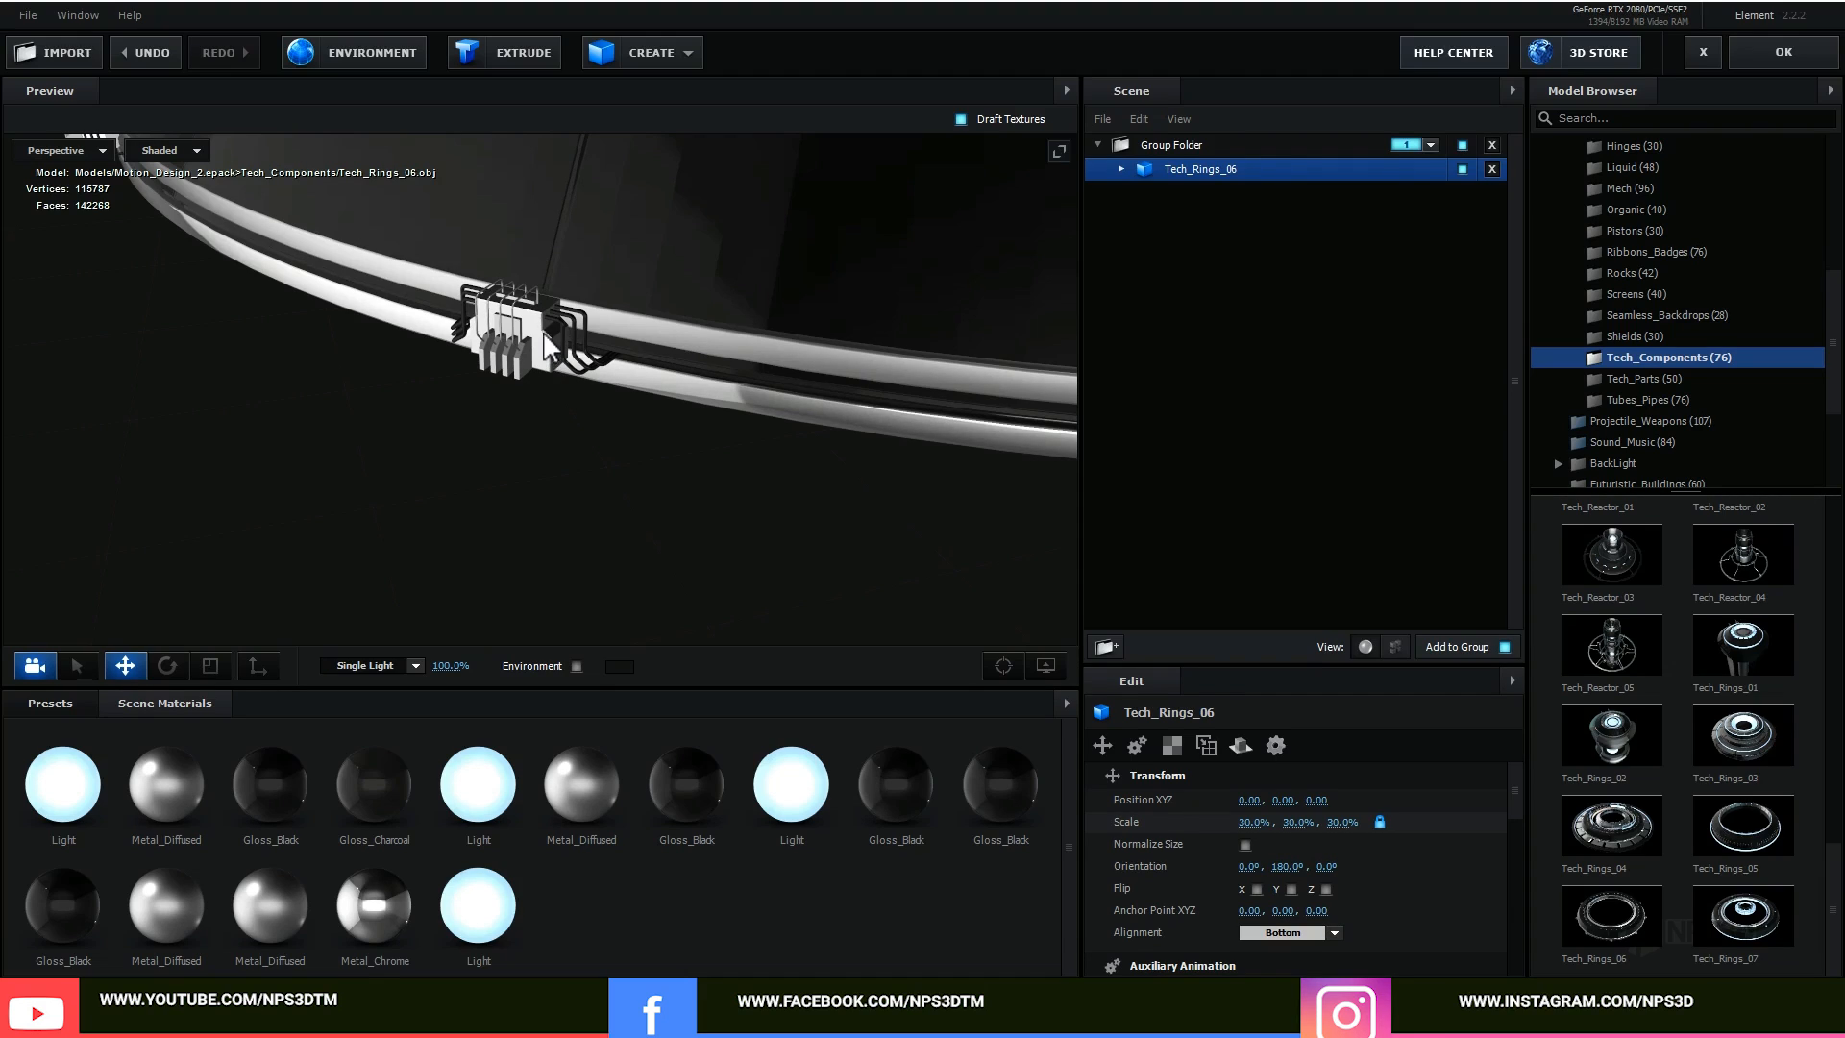
pyautogui.click(546, 343)
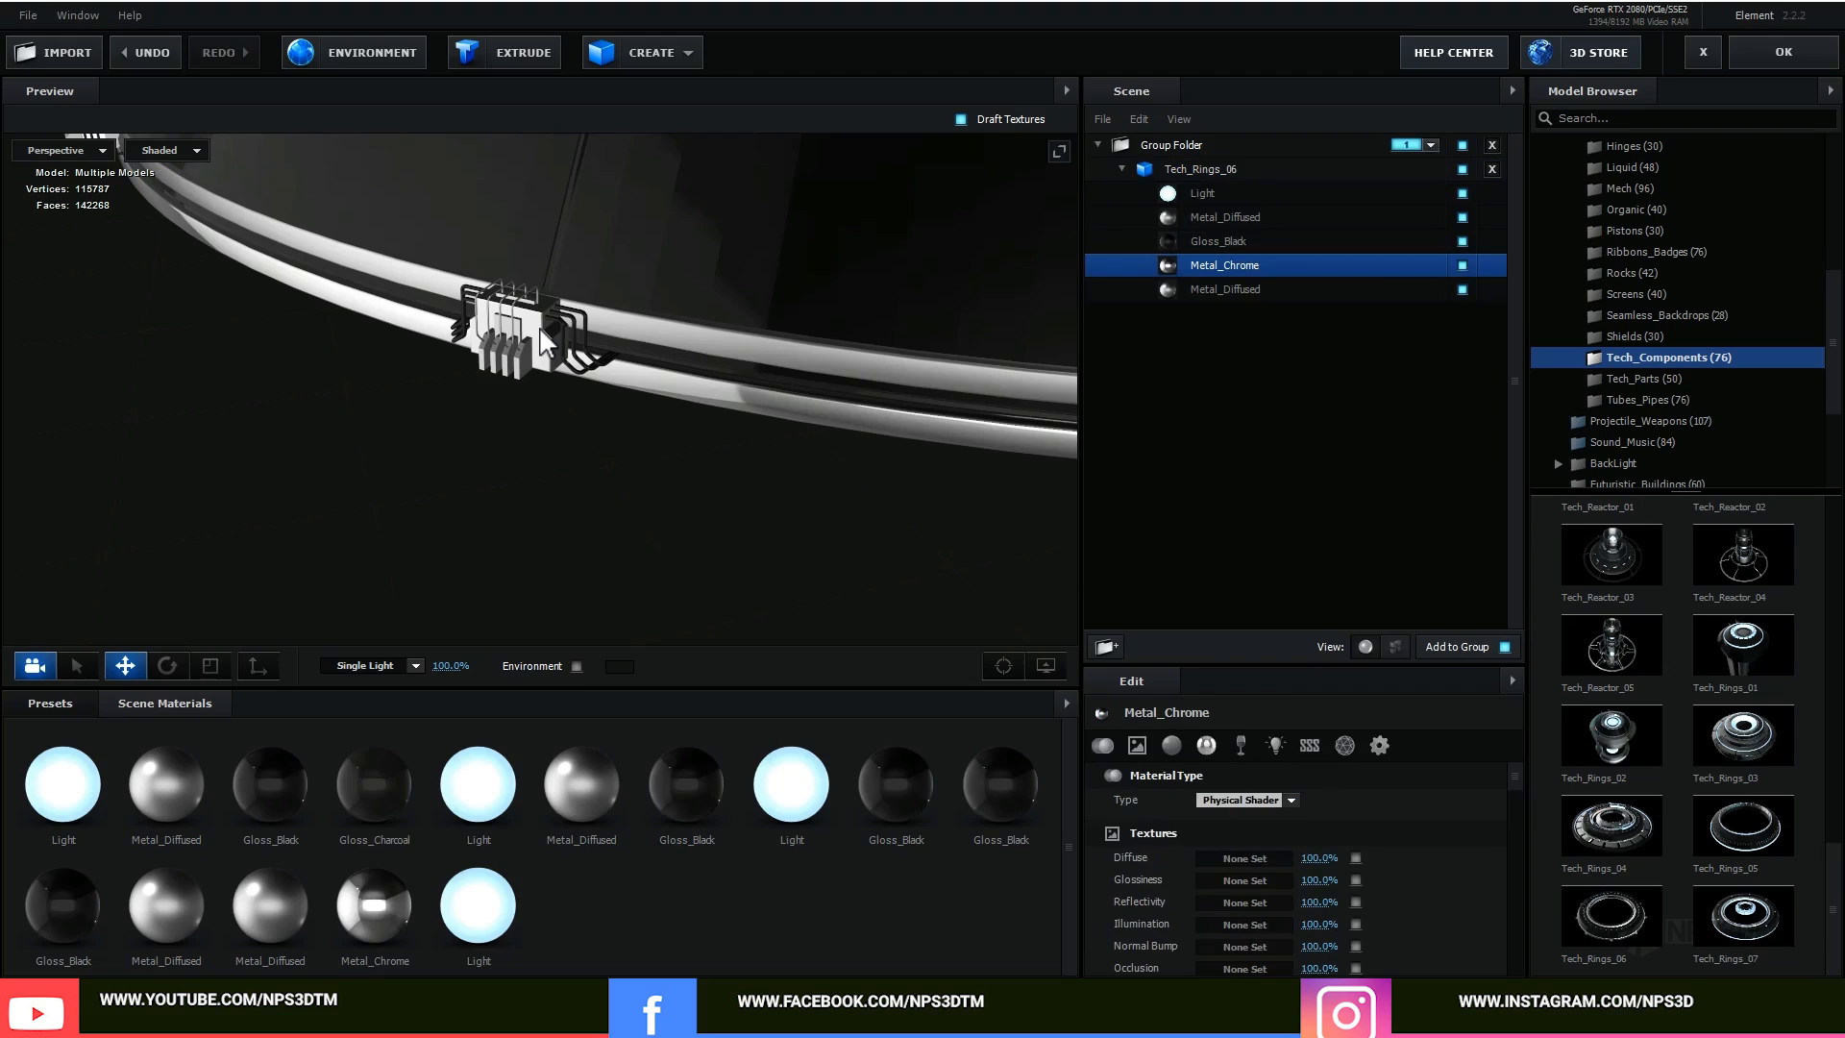
pyautogui.click(1395, 645)
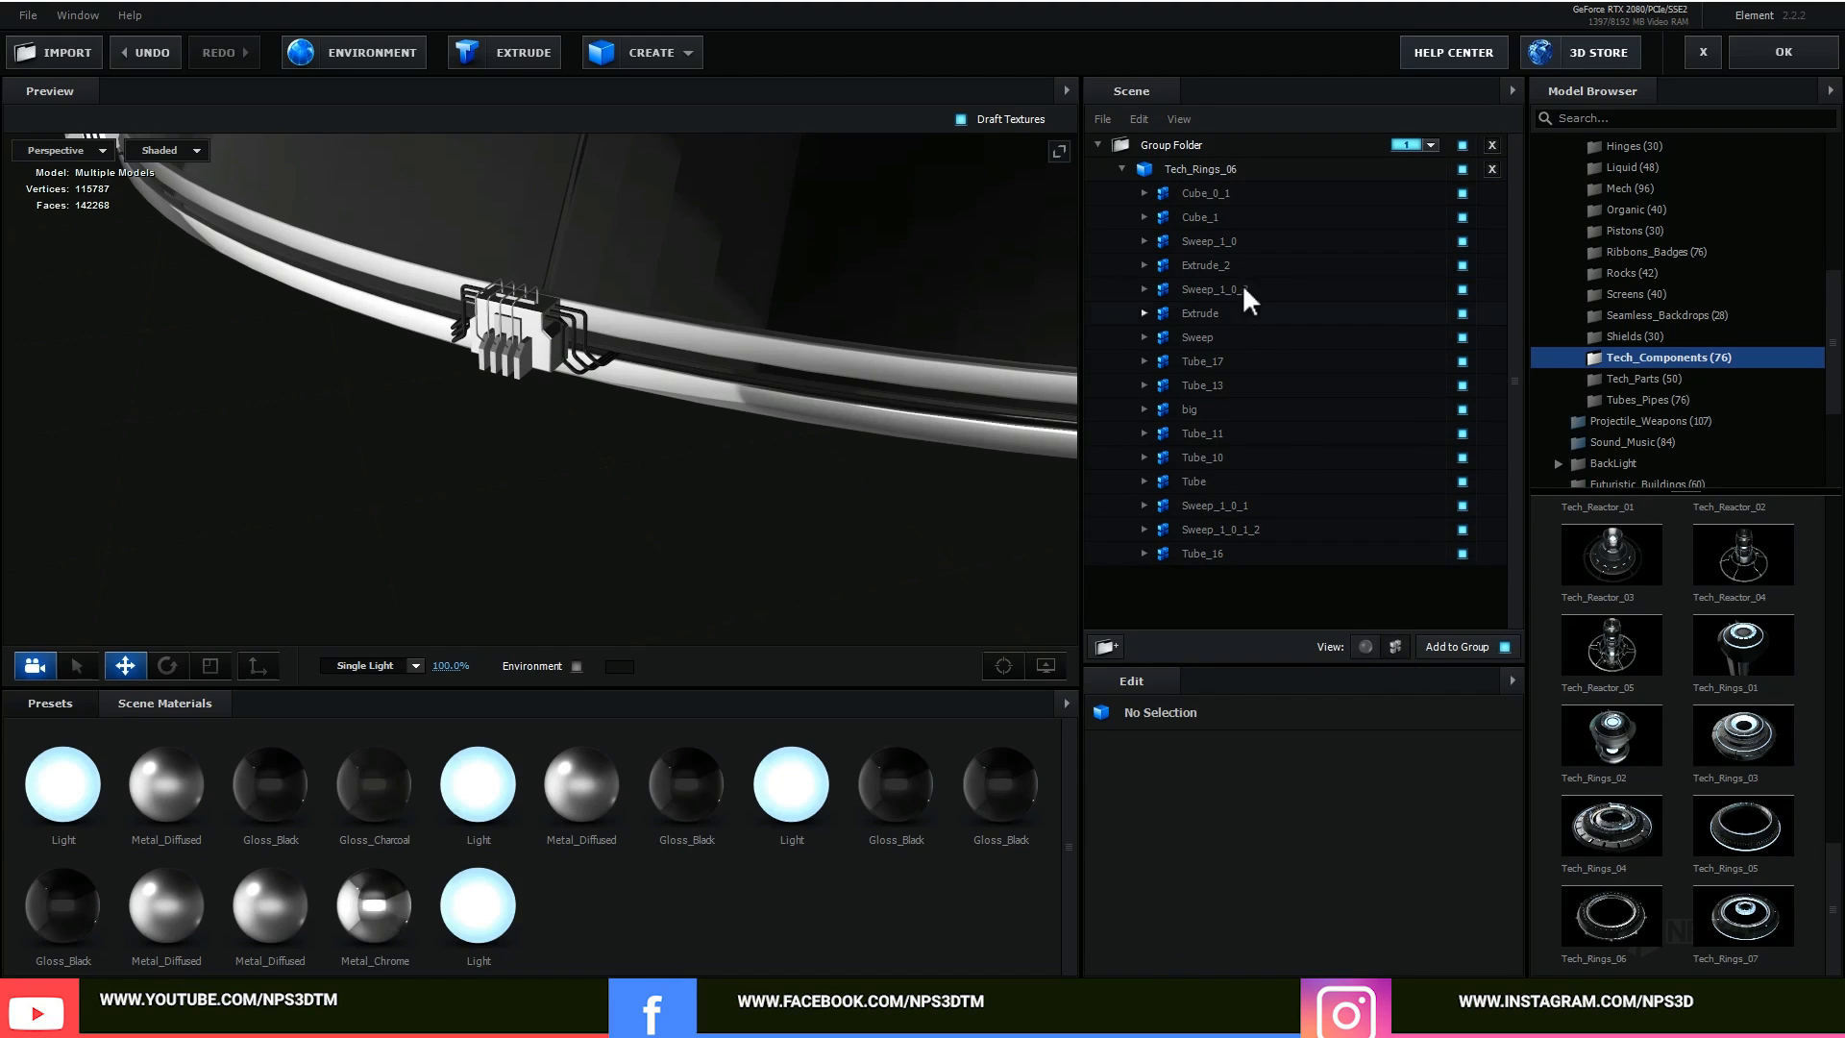
pyautogui.click(1442, 315)
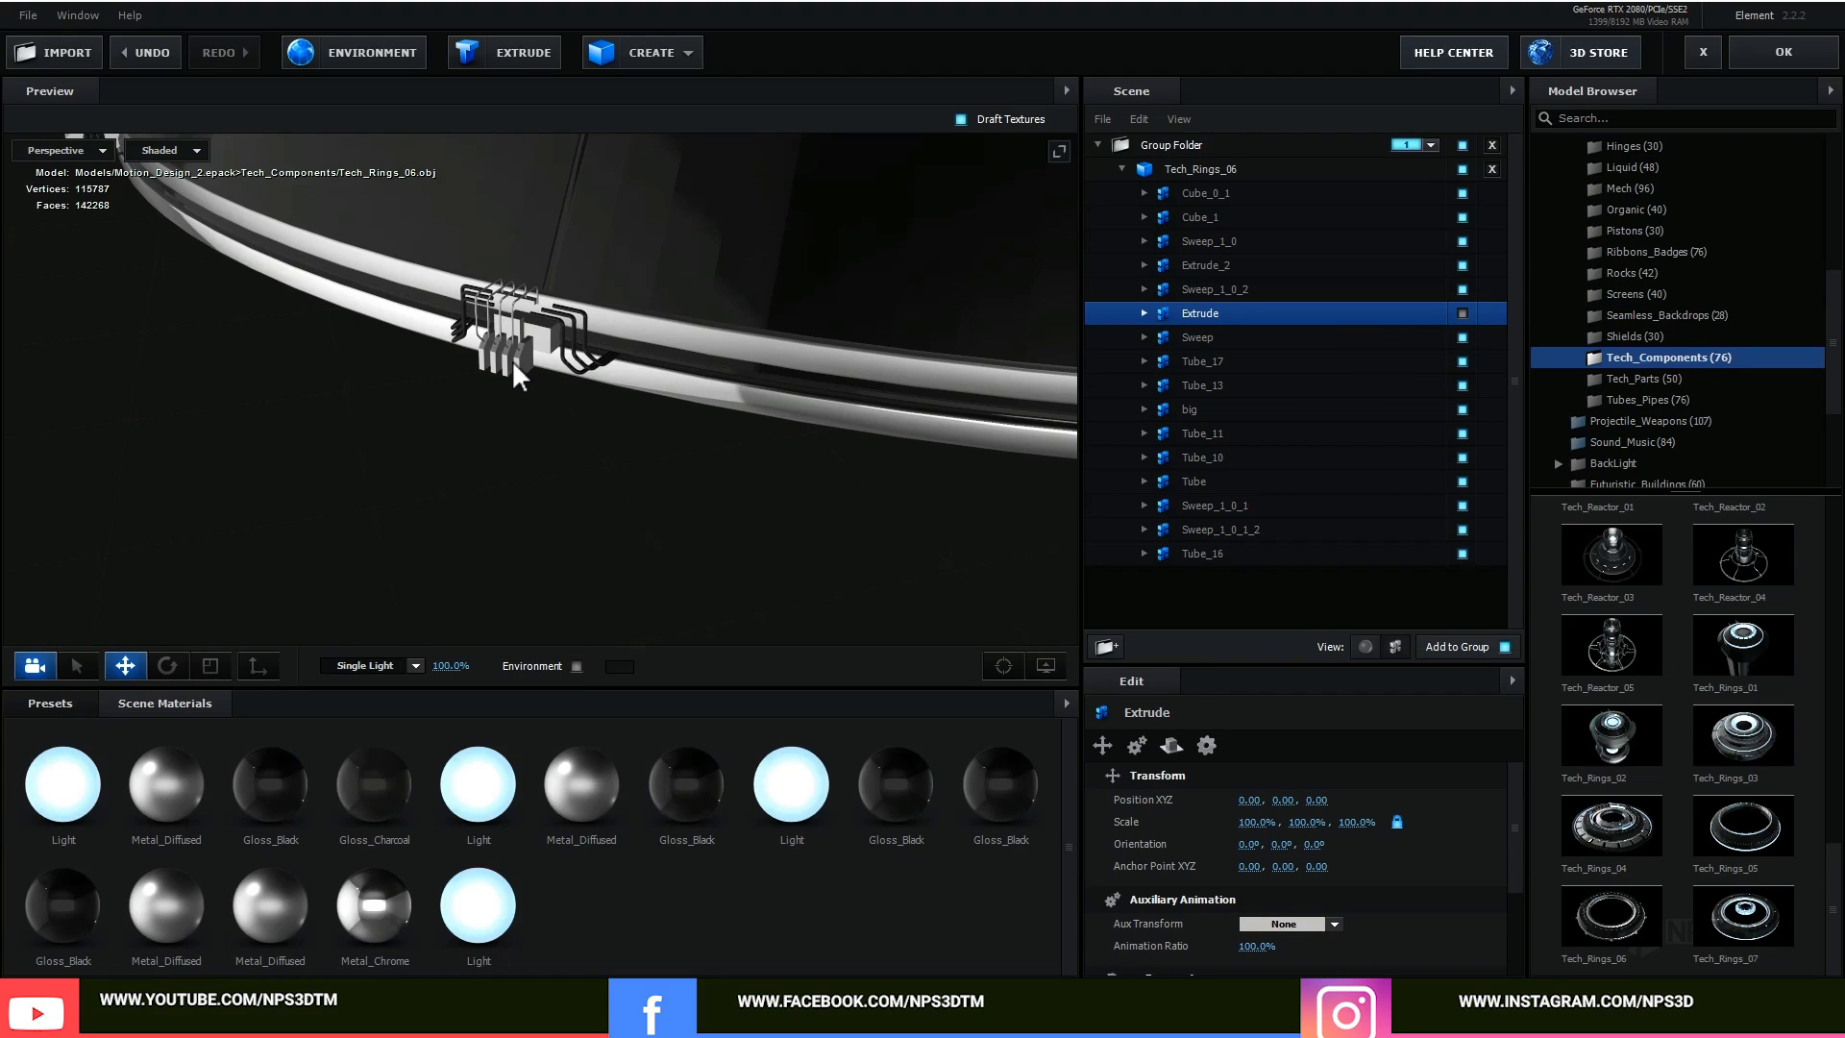
pyautogui.click(1462, 313)
pyautogui.click(1462, 337)
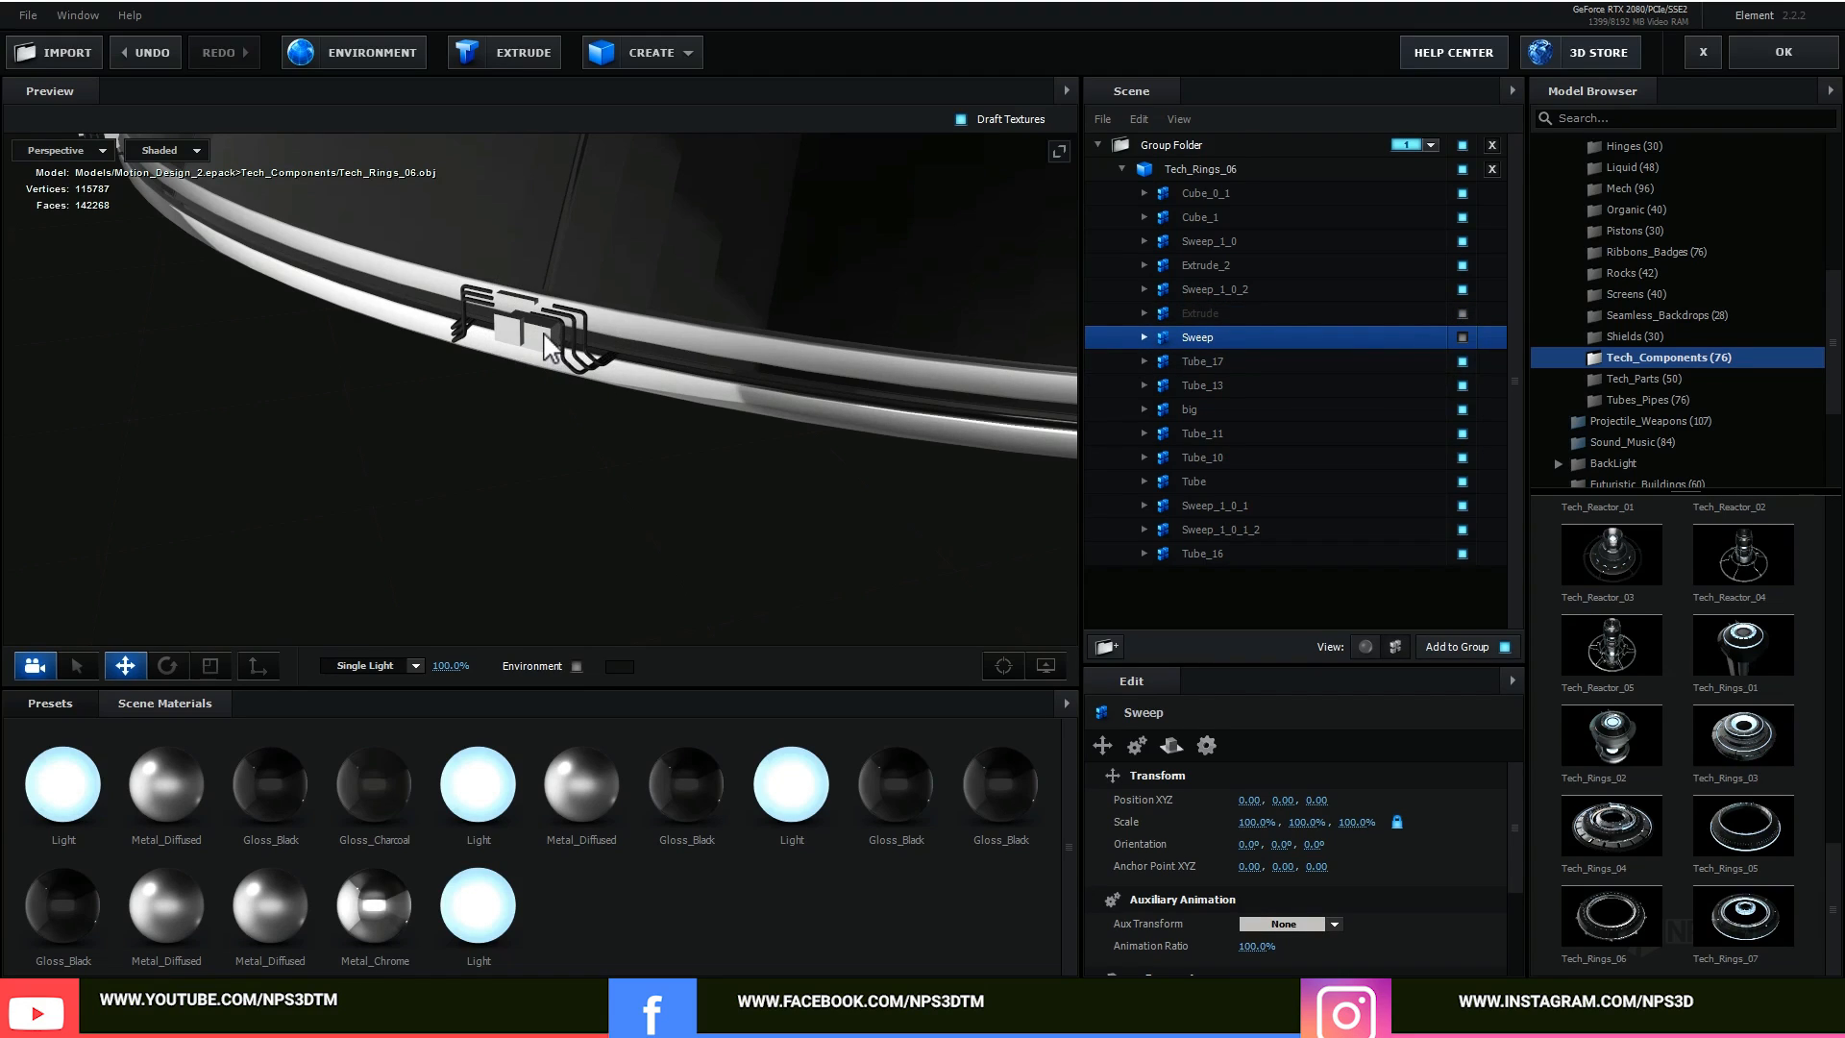
pyautogui.click(1463, 217)
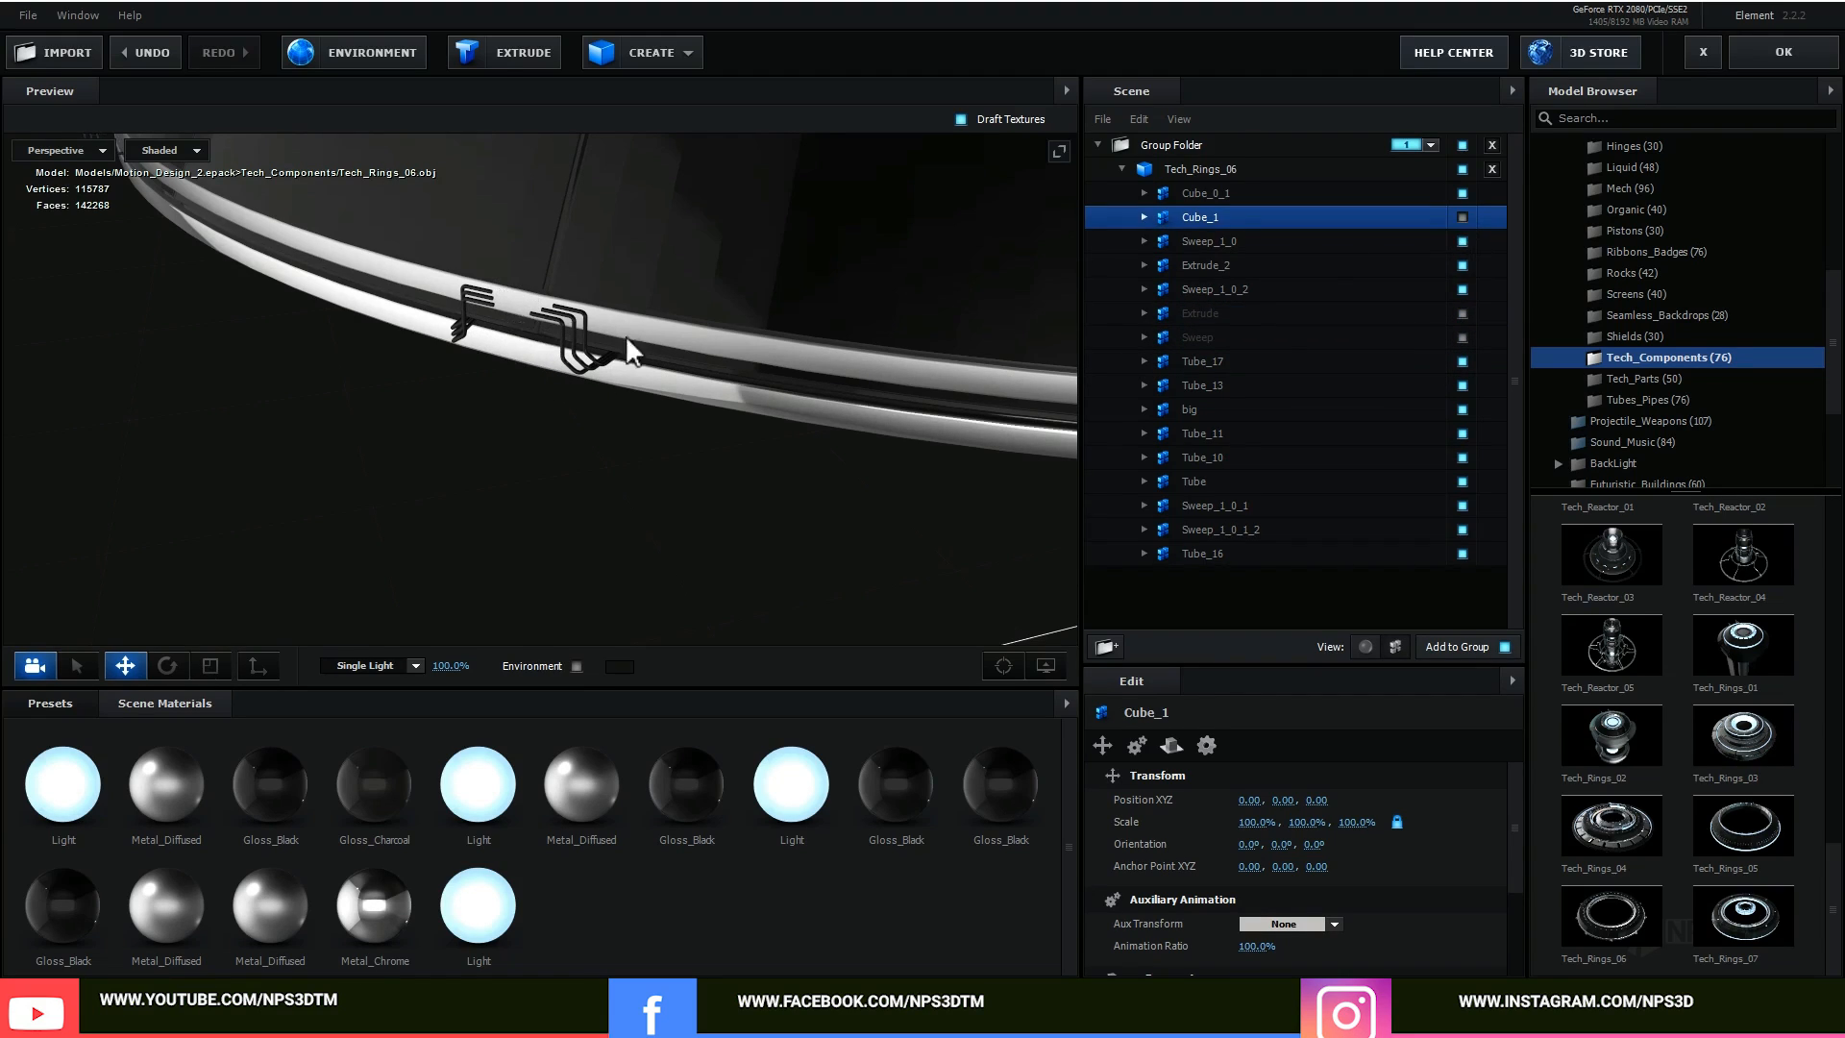
# Step: Hide the bent-pipe parts Sweep_1_0 and Sweep_1_0_2 on the ring's outer edge
pyautogui.click(581, 372)
pyautogui.scroll(6, 632, 367)
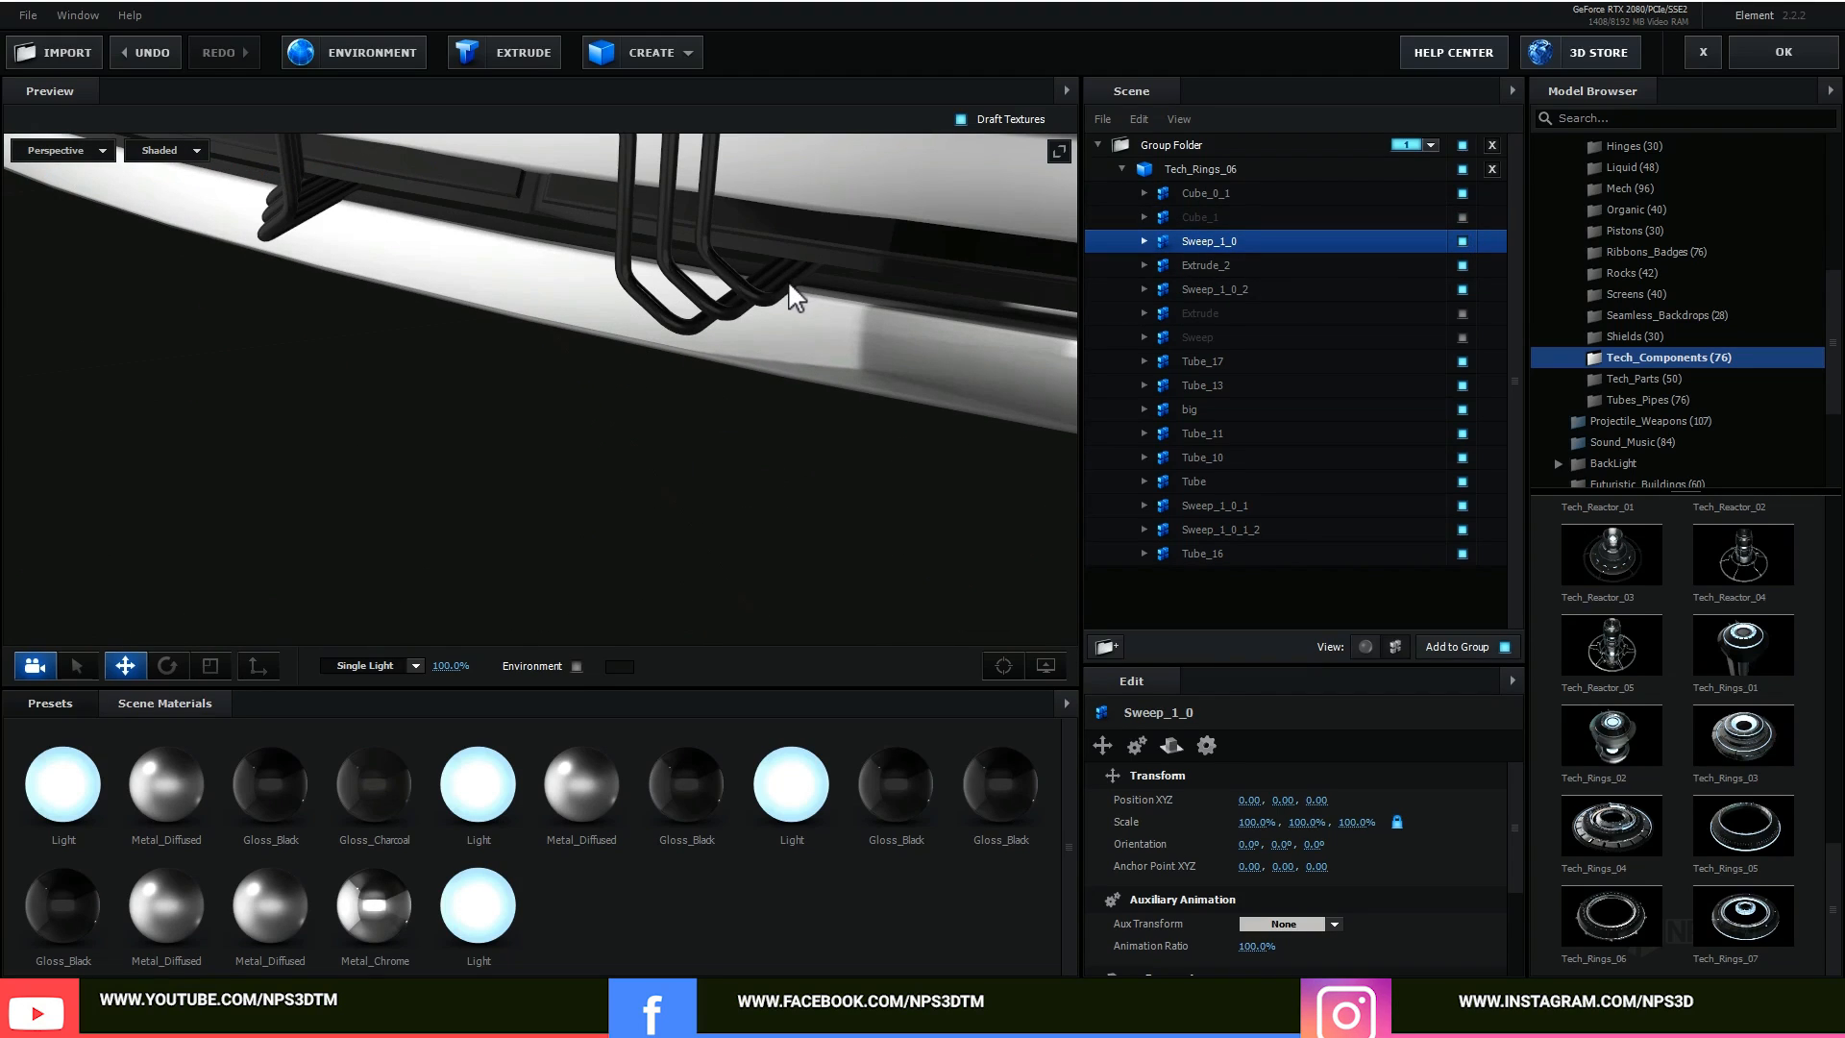
pyautogui.click(1462, 242)
pyautogui.scroll(-6, 644, 386)
pyautogui.moveTo(644, 387); pyautogui.dragTo(596, 415)
pyautogui.scroll(5, 717, 429)
pyautogui.scroll(3, 656, 420)
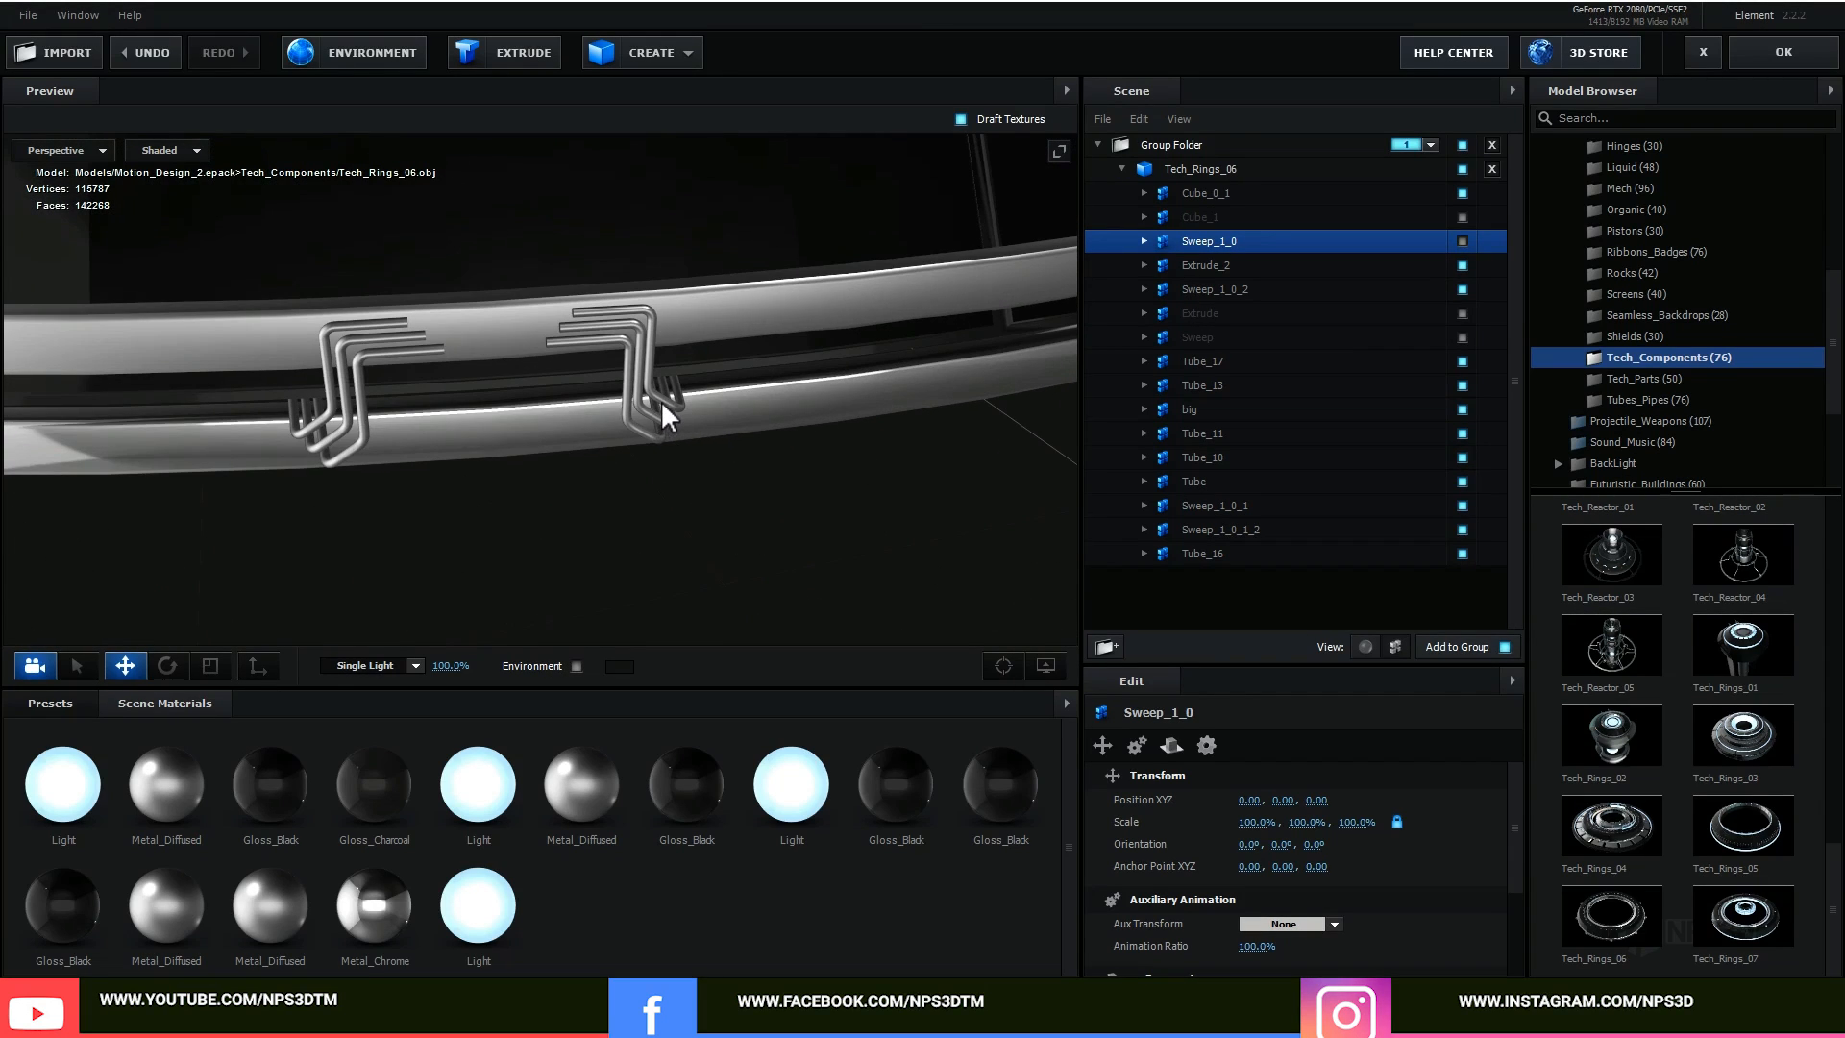
pyautogui.click(663, 414)
pyautogui.click(1461, 289)
pyautogui.scroll(-4, 422, 515)
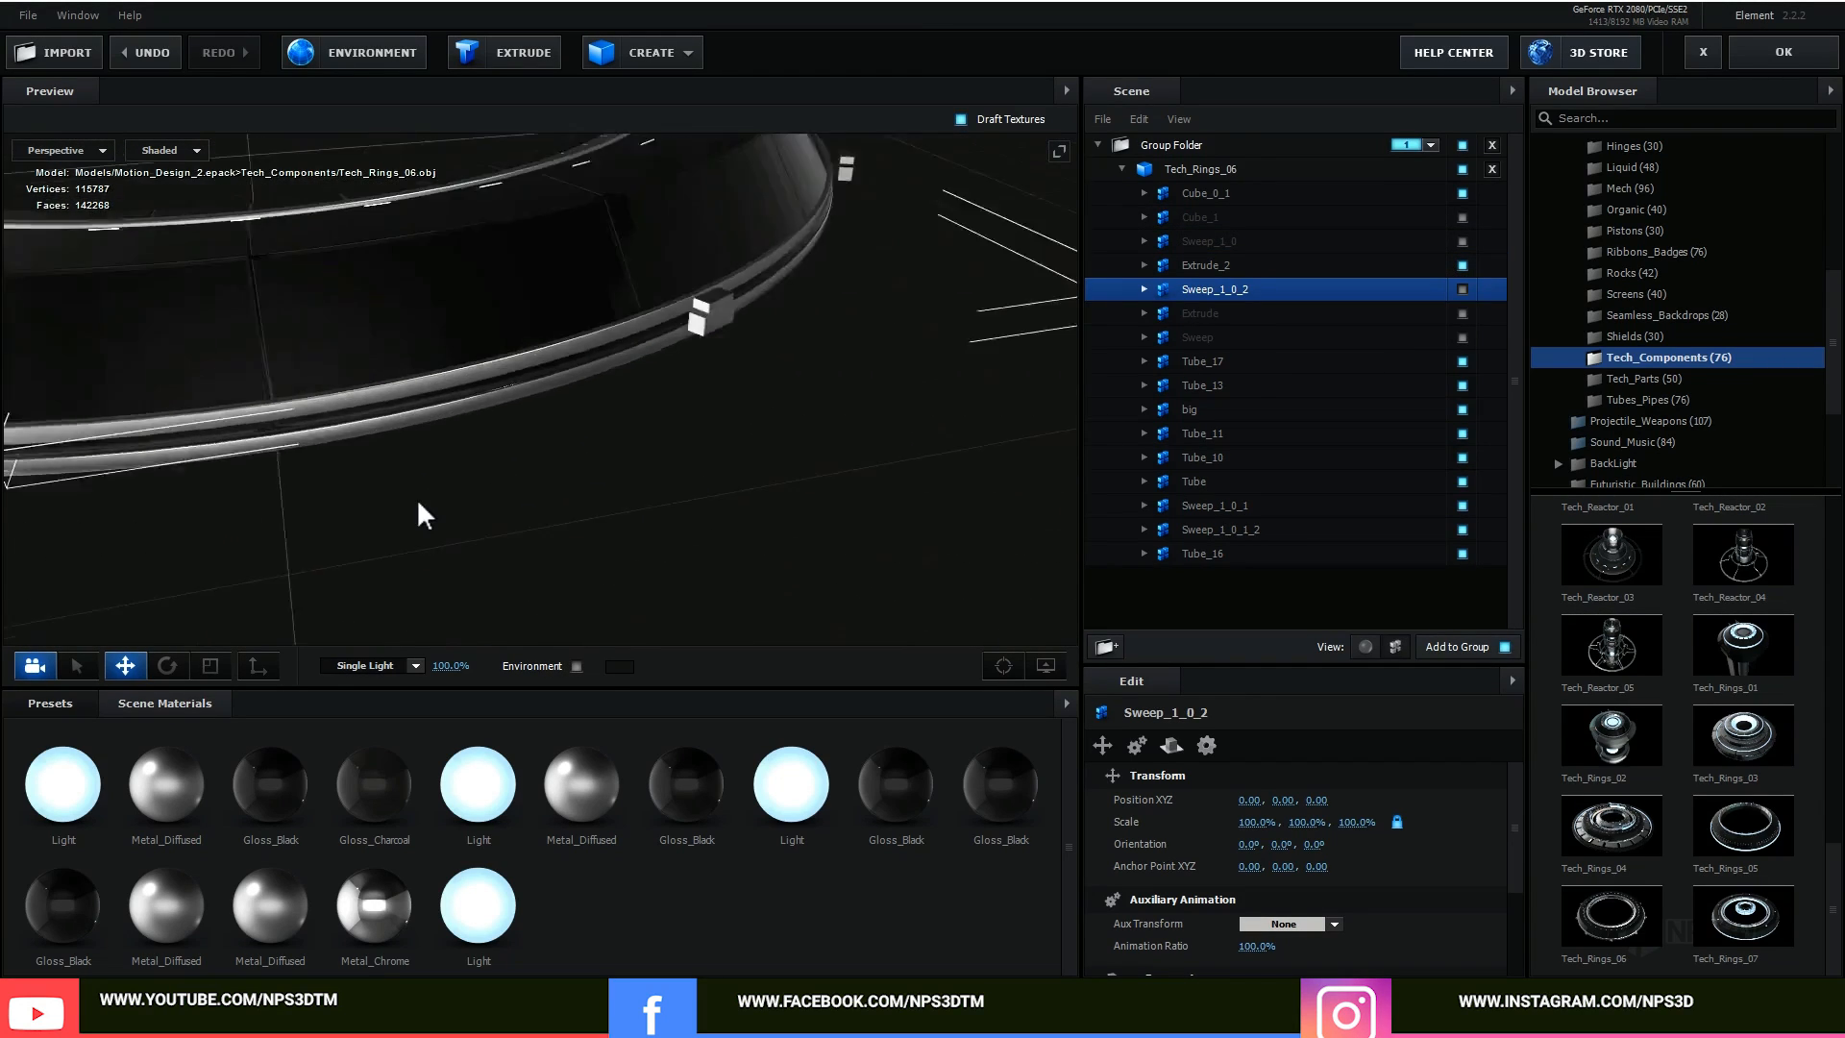
# Step: Hide the remaining block part Extrude_2 on the ring's outer rim
pyautogui.scroll(5, 423, 516)
pyautogui.click(463, 336)
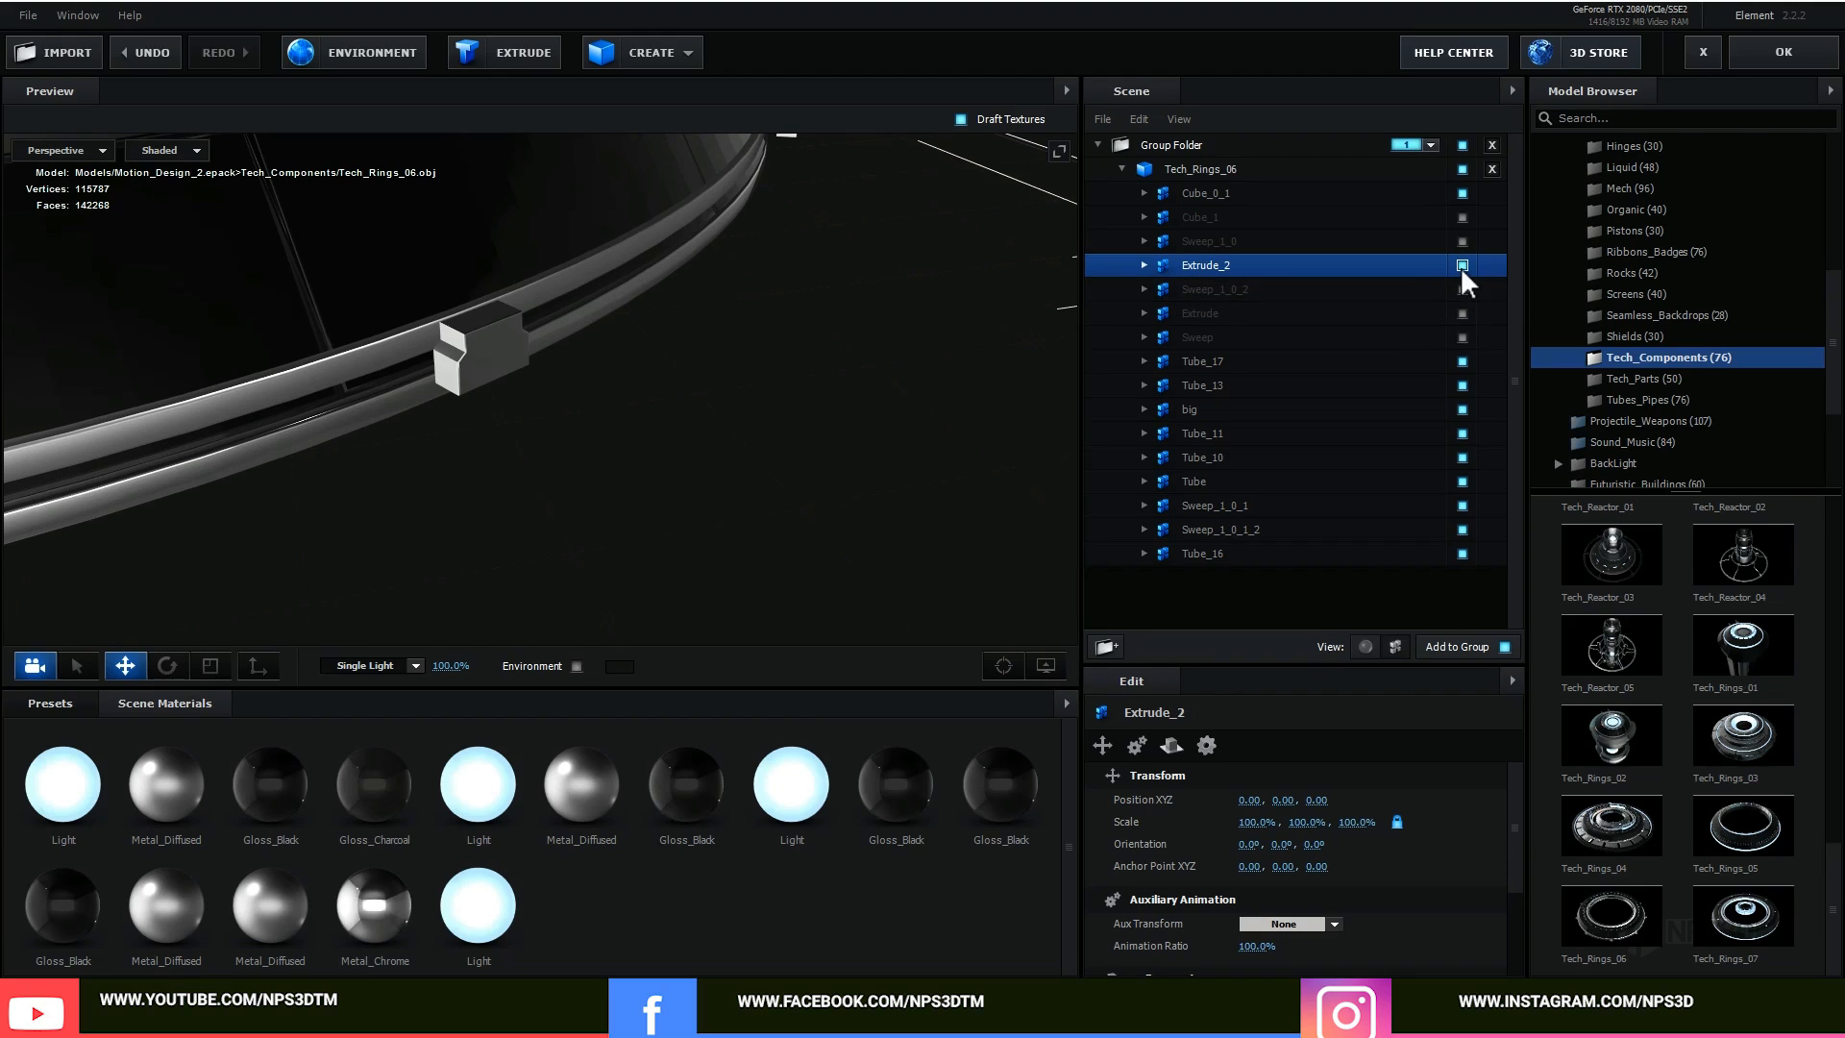
pyautogui.click(1462, 265)
pyautogui.scroll(-6, 567, 470)
pyautogui.moveTo(799, 445); pyautogui.dragTo(693, 449)
pyautogui.scroll(3, 694, 449)
# Step: Collapse the Tech_Rings_06 model's part list and enable Optimize Mesh in its surface options
pyautogui.doubleClick(1204, 169)
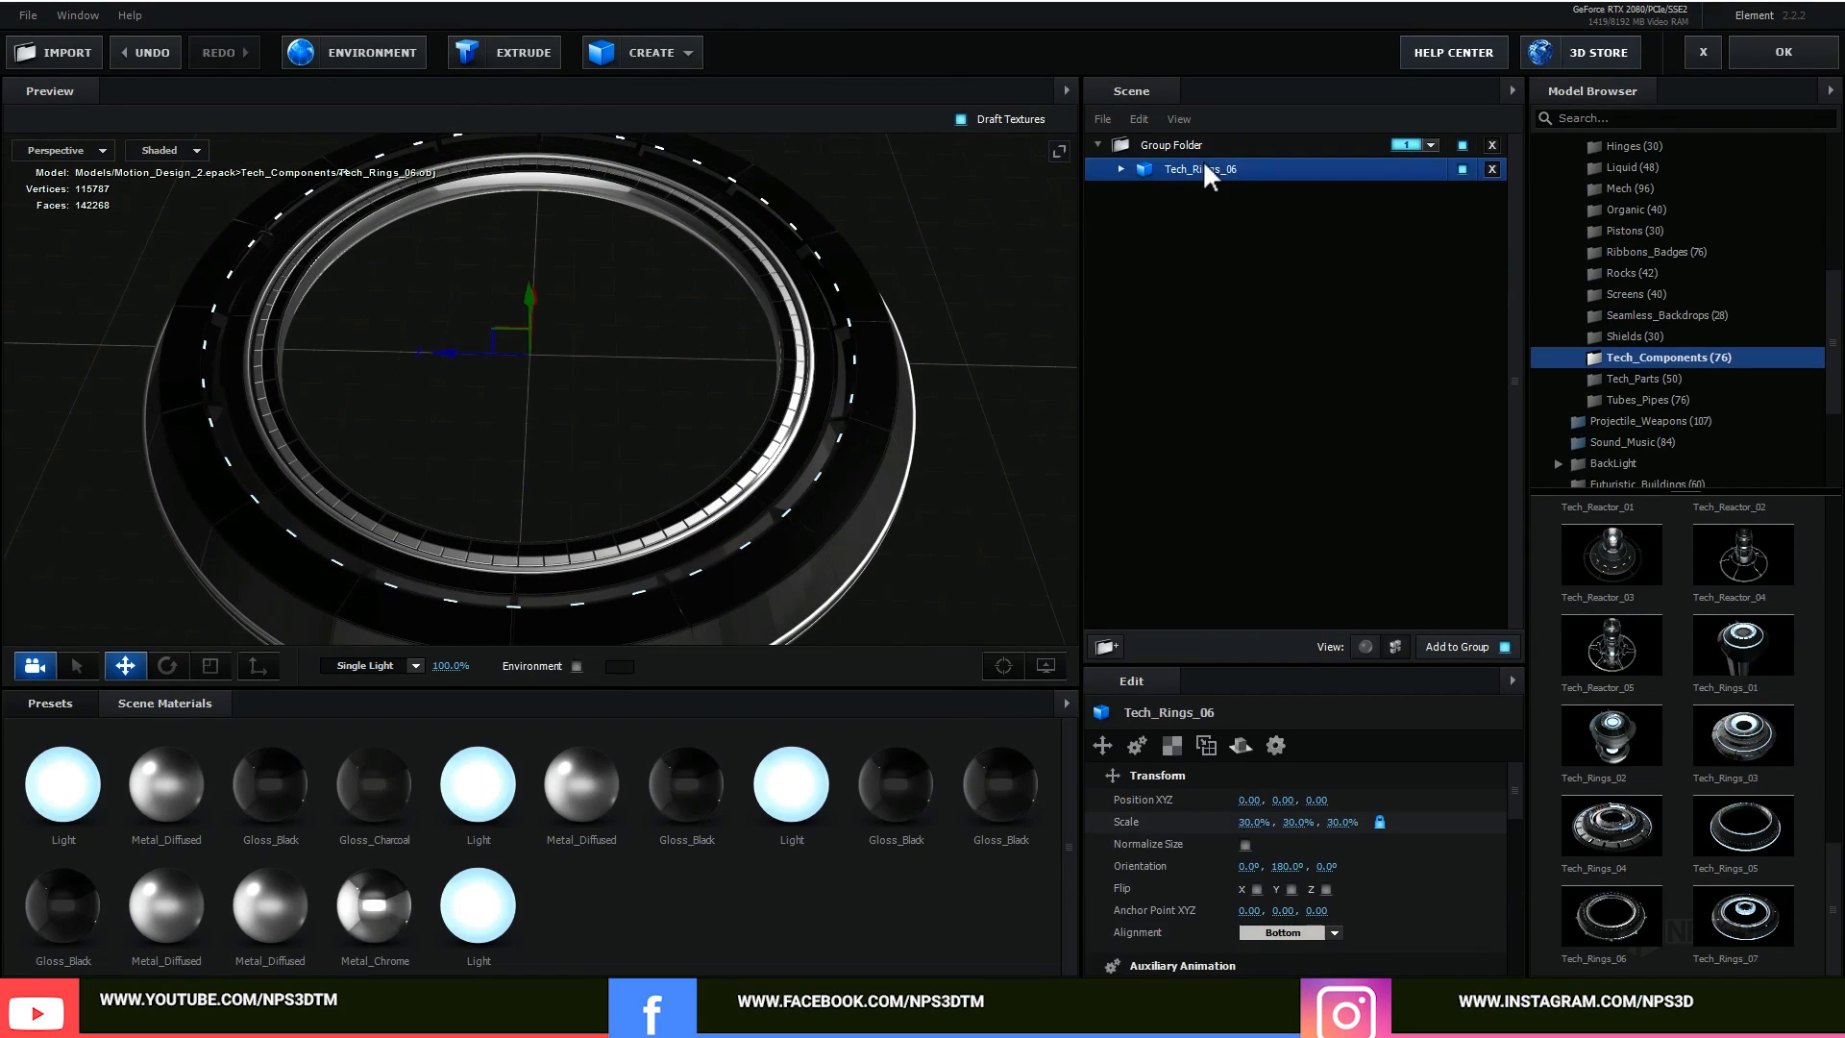
pyautogui.scroll(-5, 1276, 771)
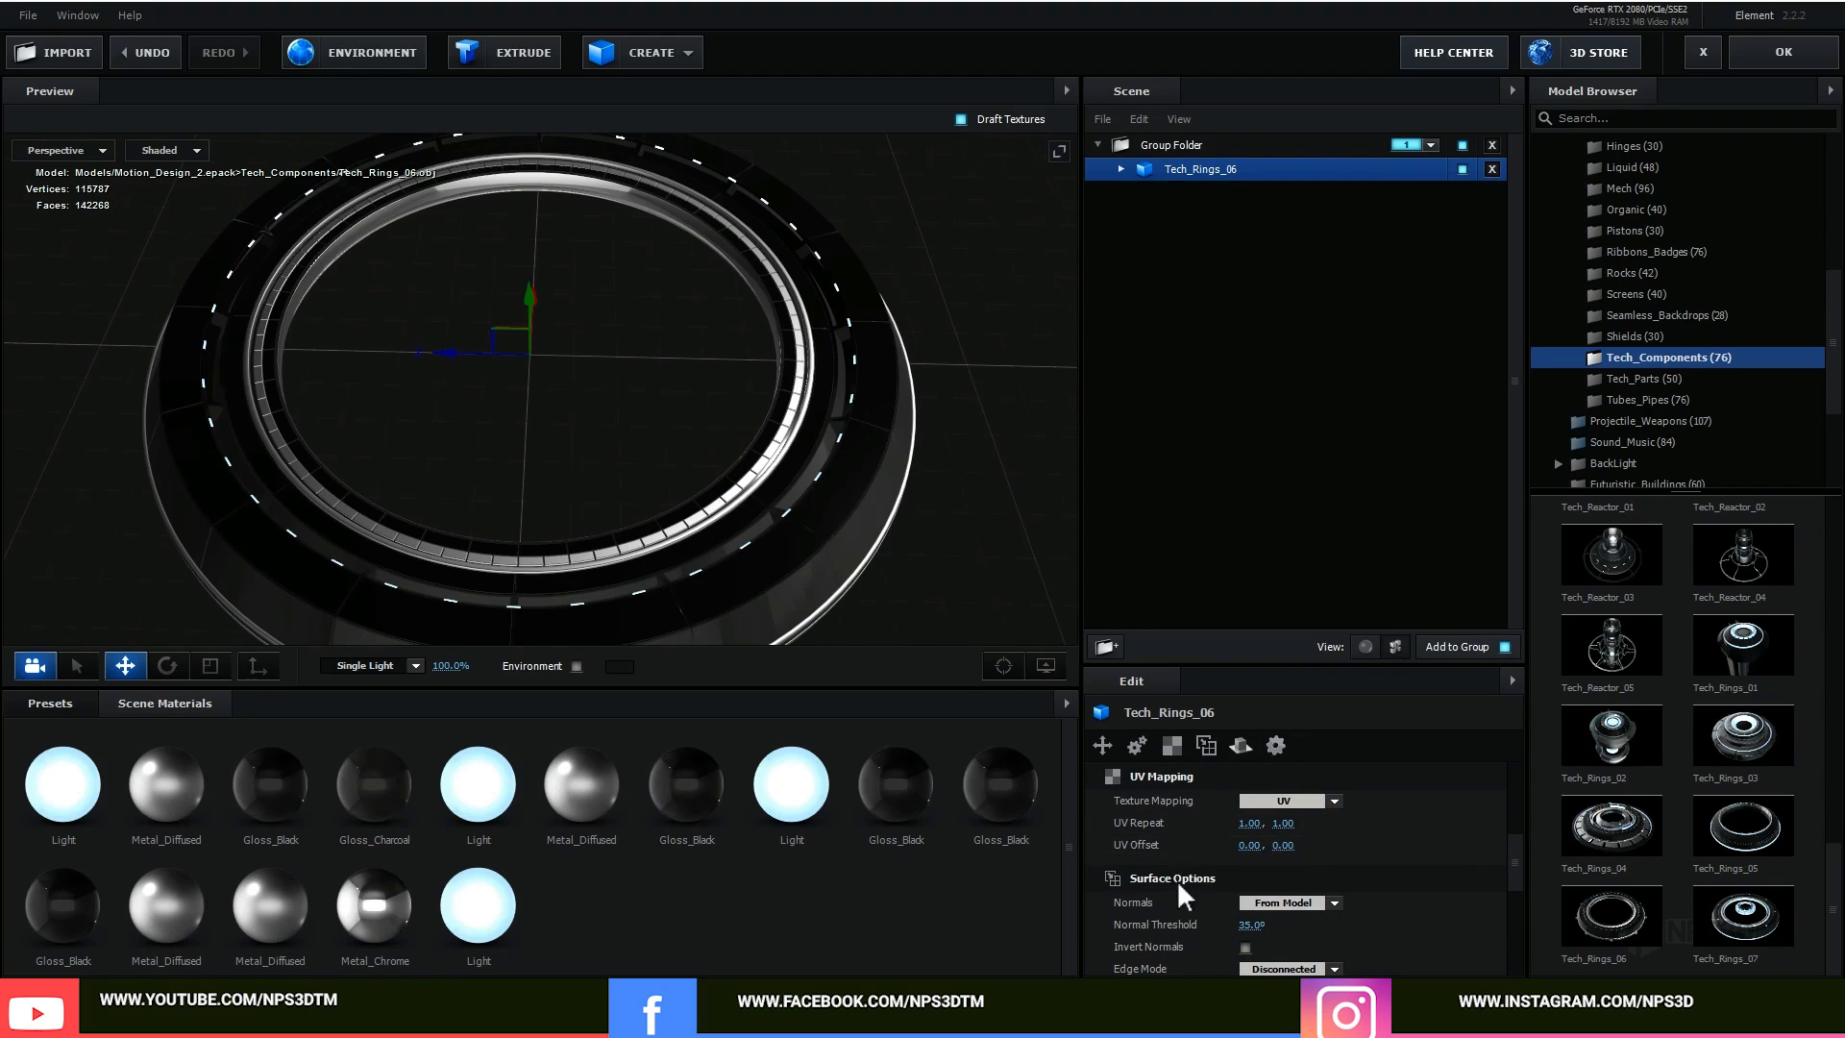
pyautogui.scroll(-3, 1192, 882)
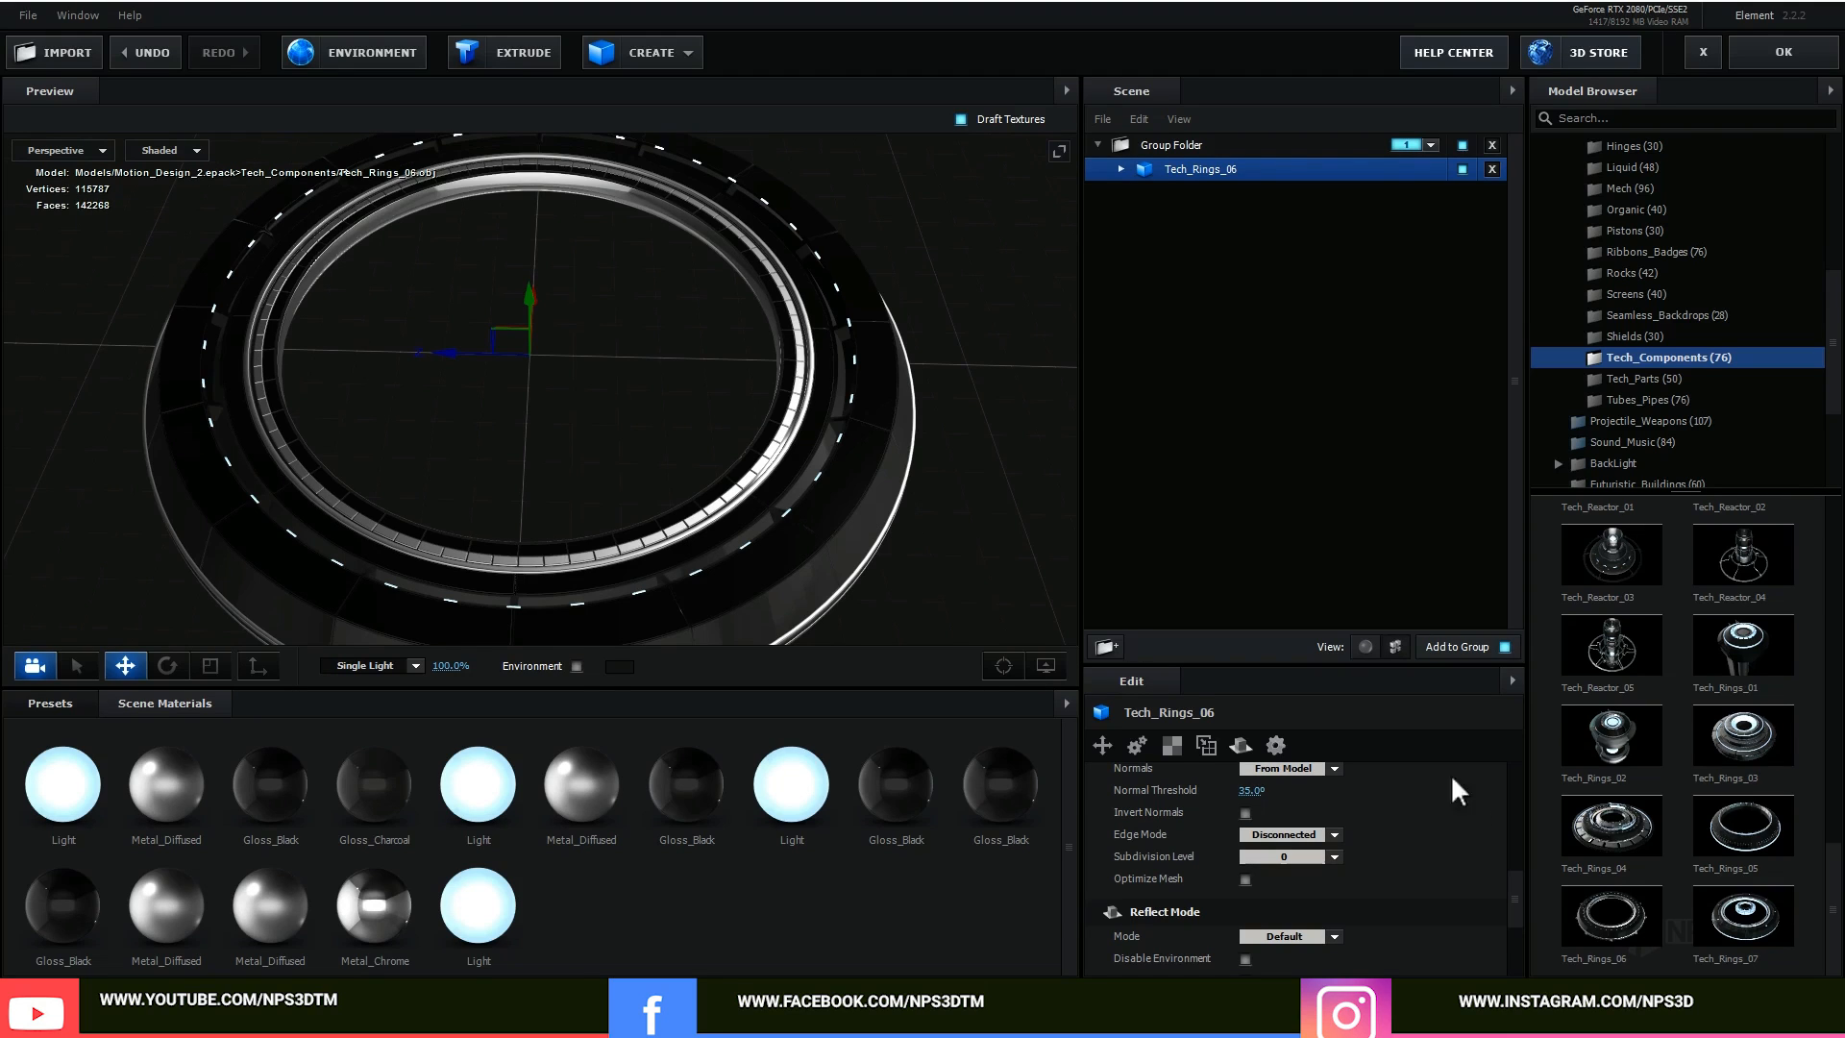
pyautogui.moveTo(664, 581); pyautogui.dragTo(919, 562)
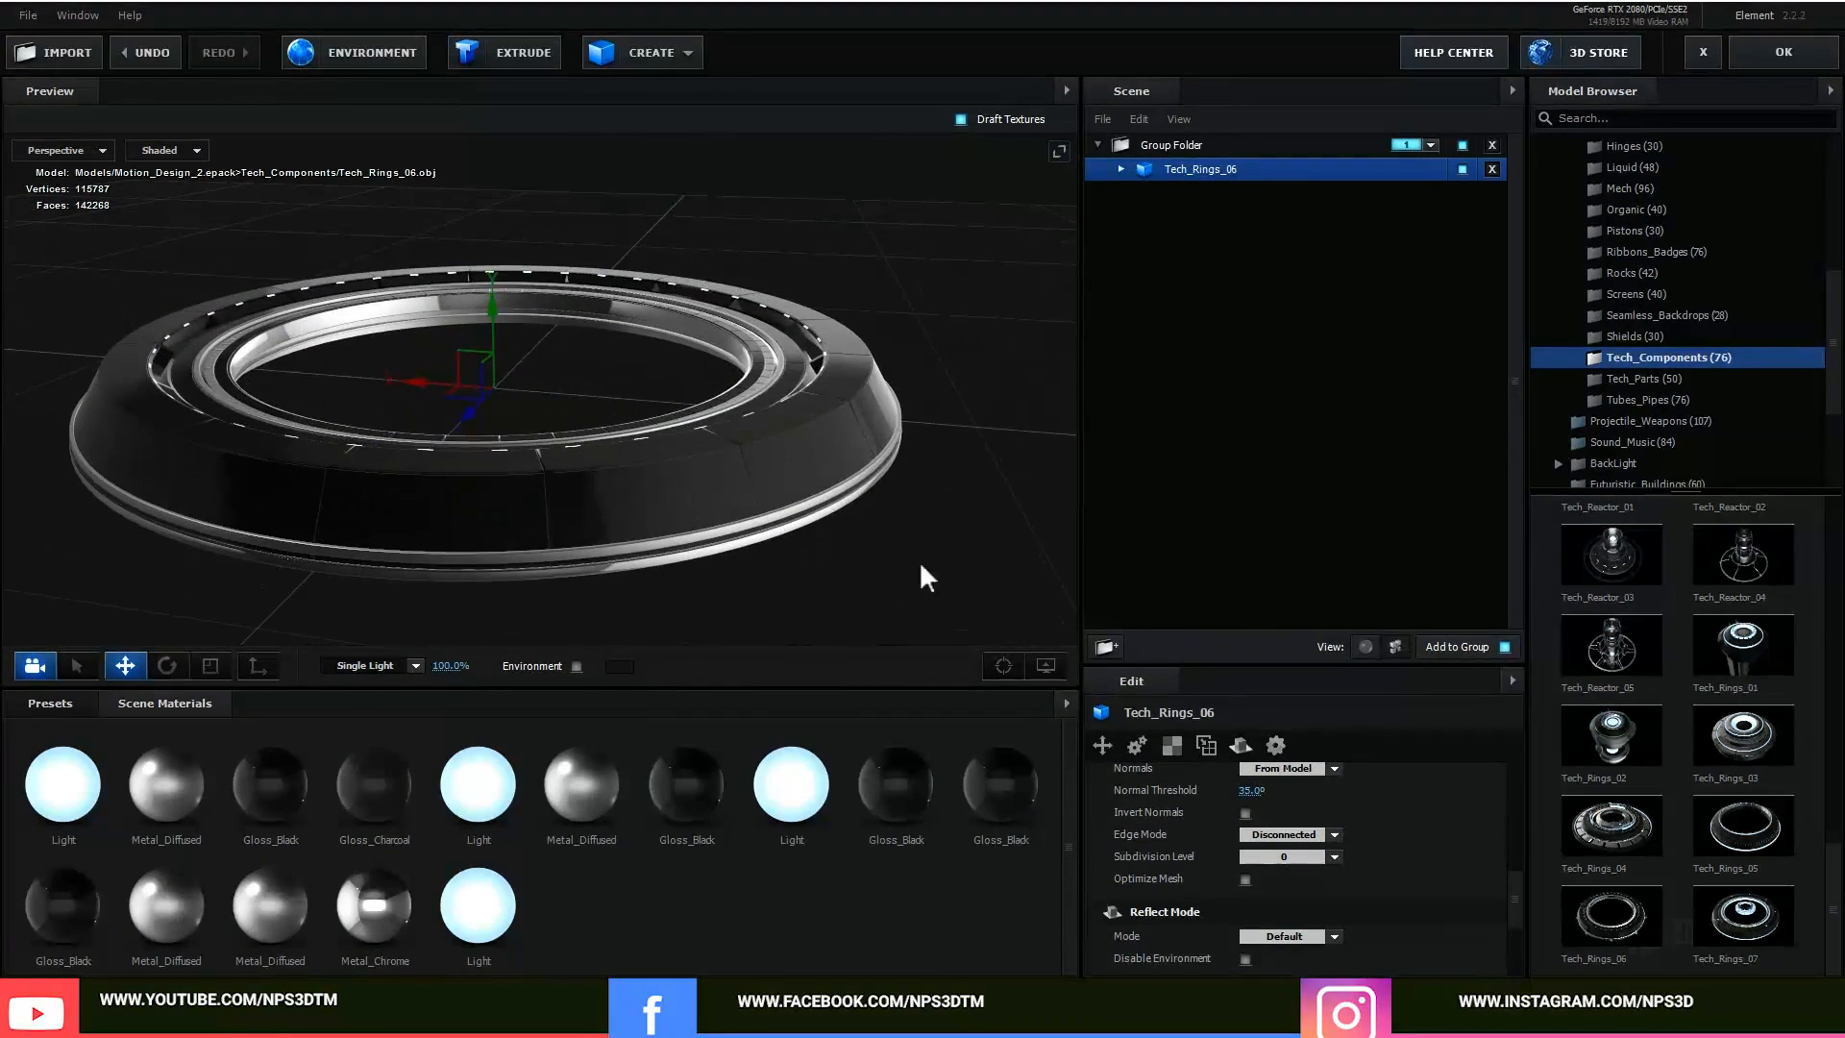
pyautogui.click(1245, 878)
pyautogui.scroll(-3, 836, 504)
pyautogui.moveTo(836, 504)
pyautogui.mouseDown()
pyautogui.moveTo(775, 447)
pyautogui.moveTo(834, 524)
pyautogui.mouseUp()
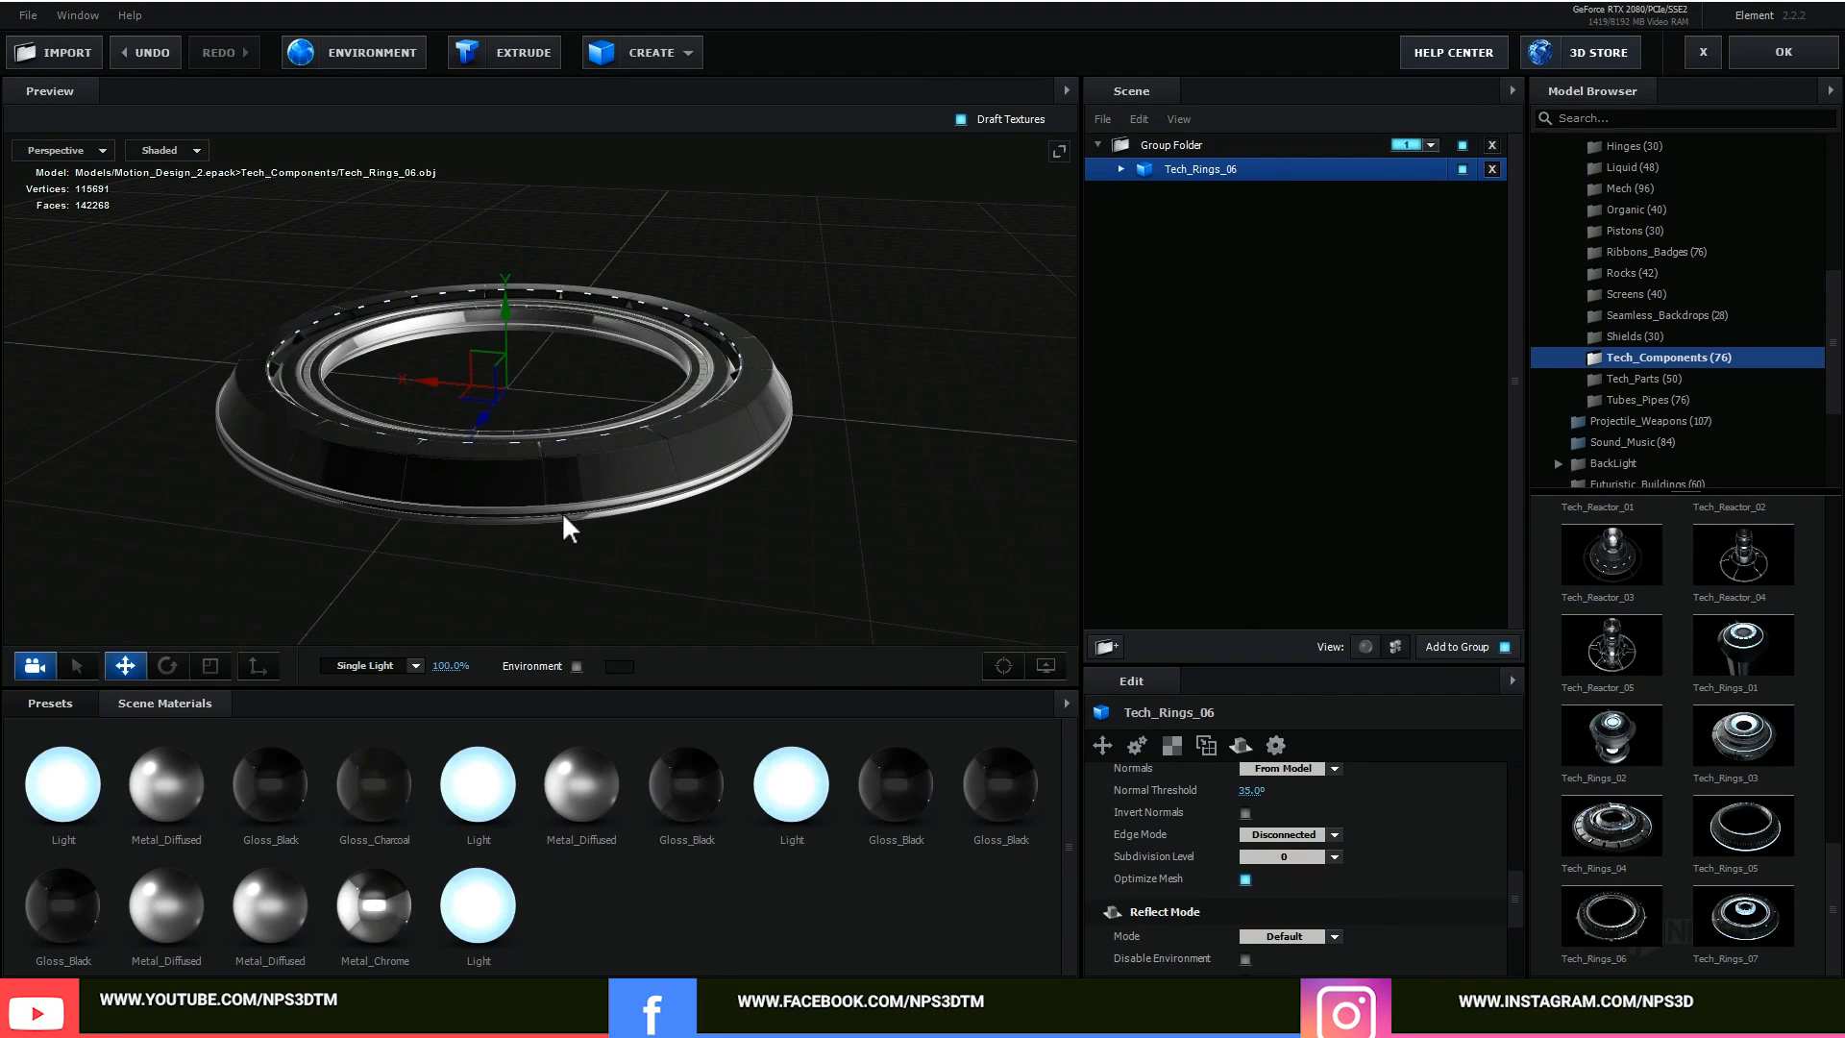
# Step: Add the Bionic_Core_10 model from Motion_Design_2's Bionic_Core folder to the scene
pyautogui.moveTo(659, 486); pyautogui.dragTo(677, 488)
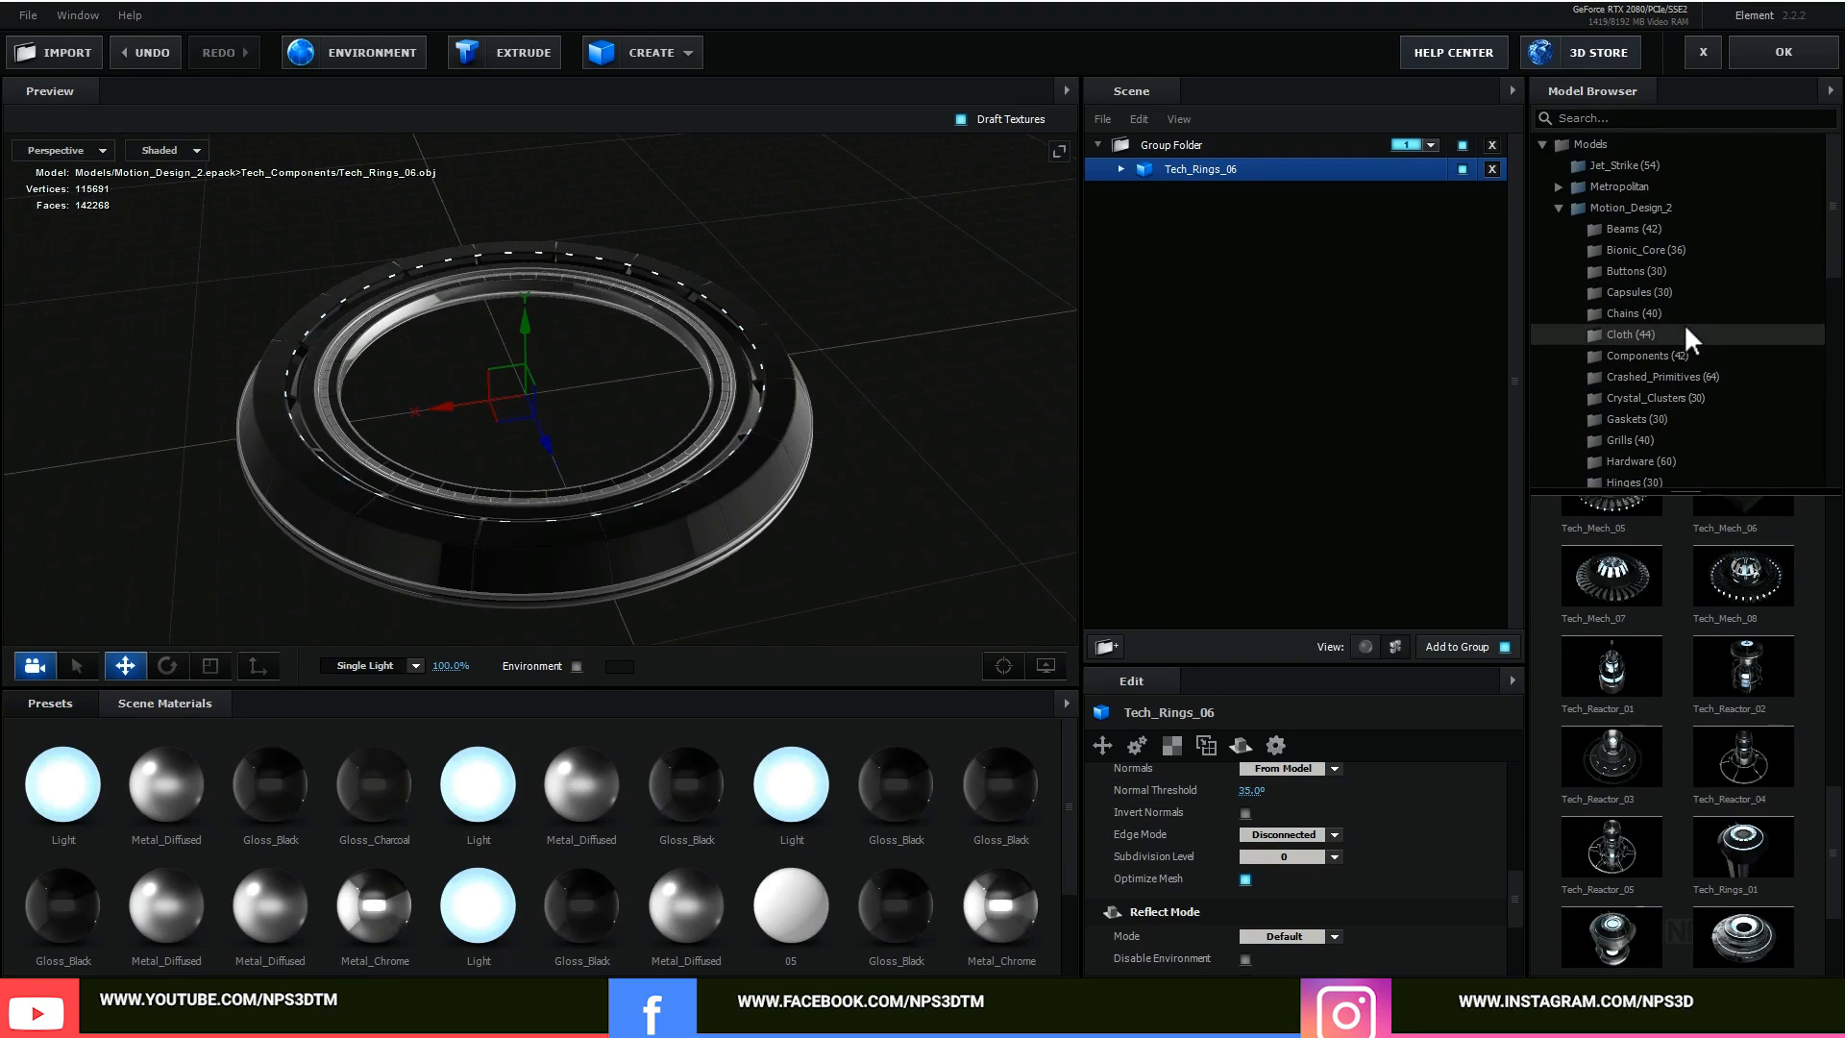
pyautogui.click(1670, 231)
pyautogui.click(1680, 267)
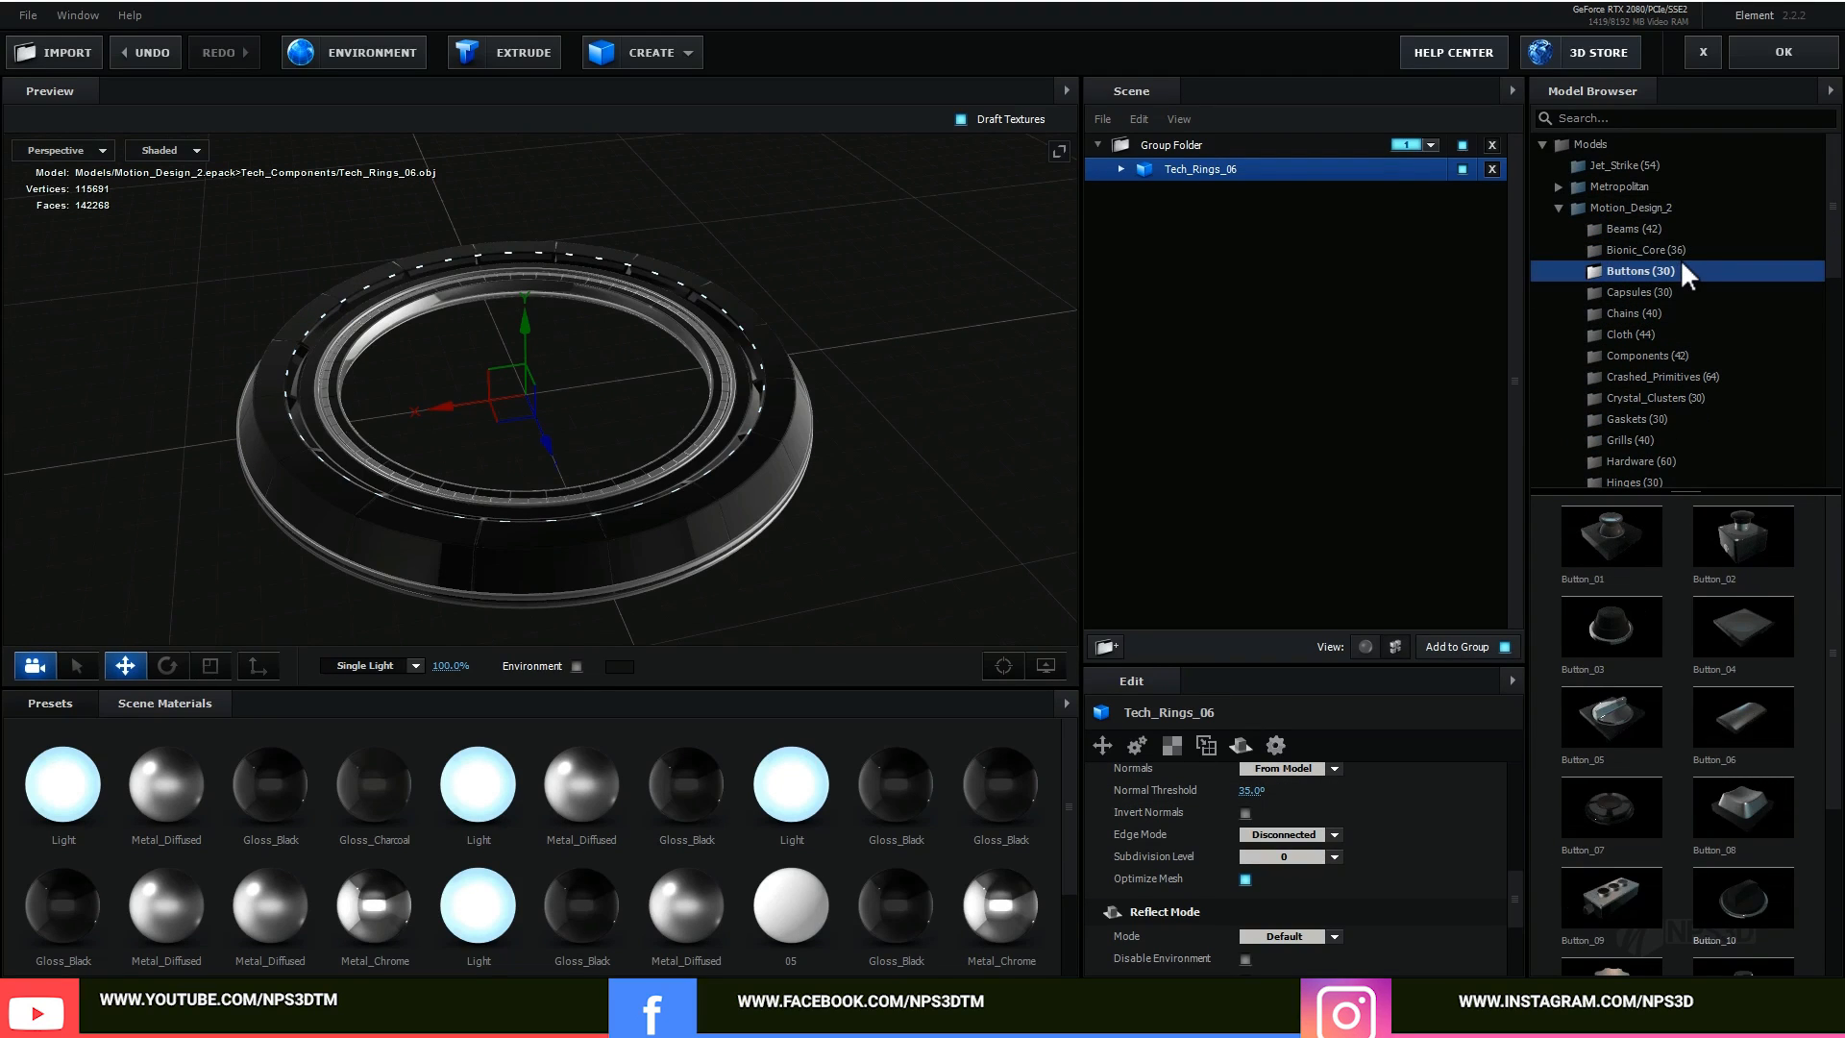
pyautogui.click(1679, 246)
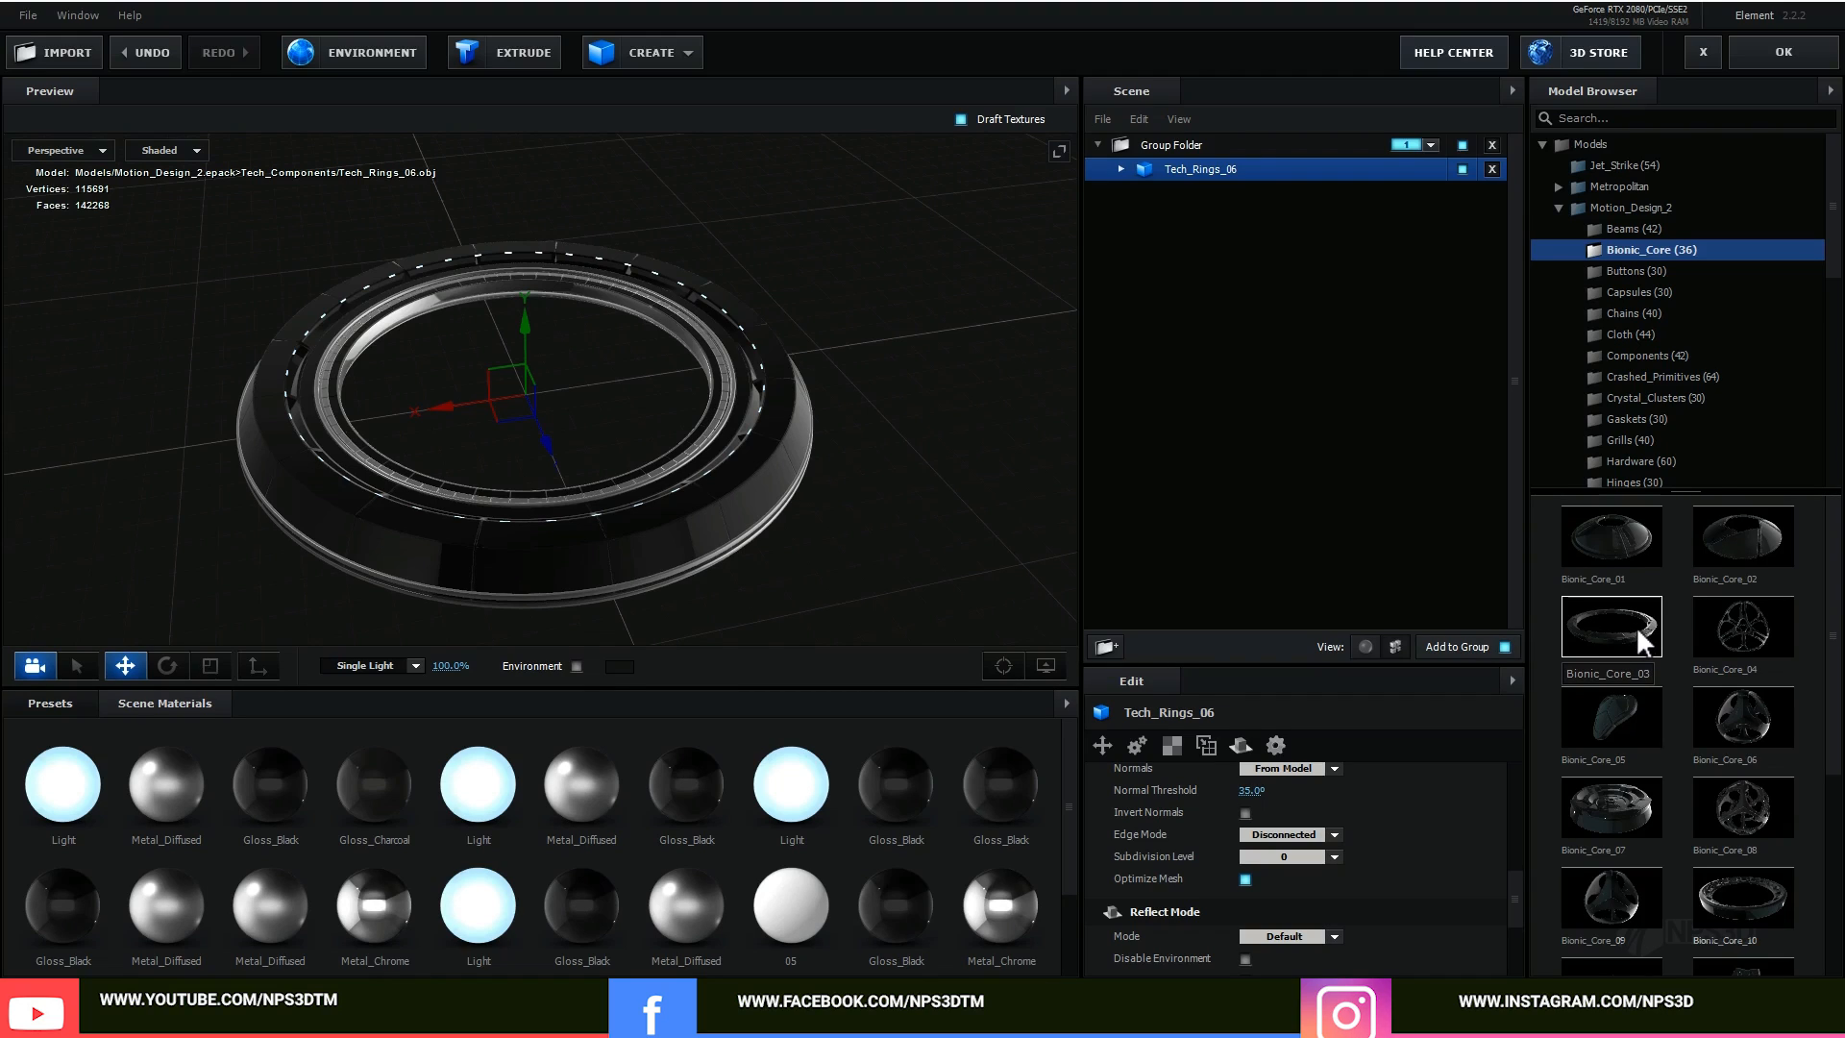
pyautogui.click(1743, 896)
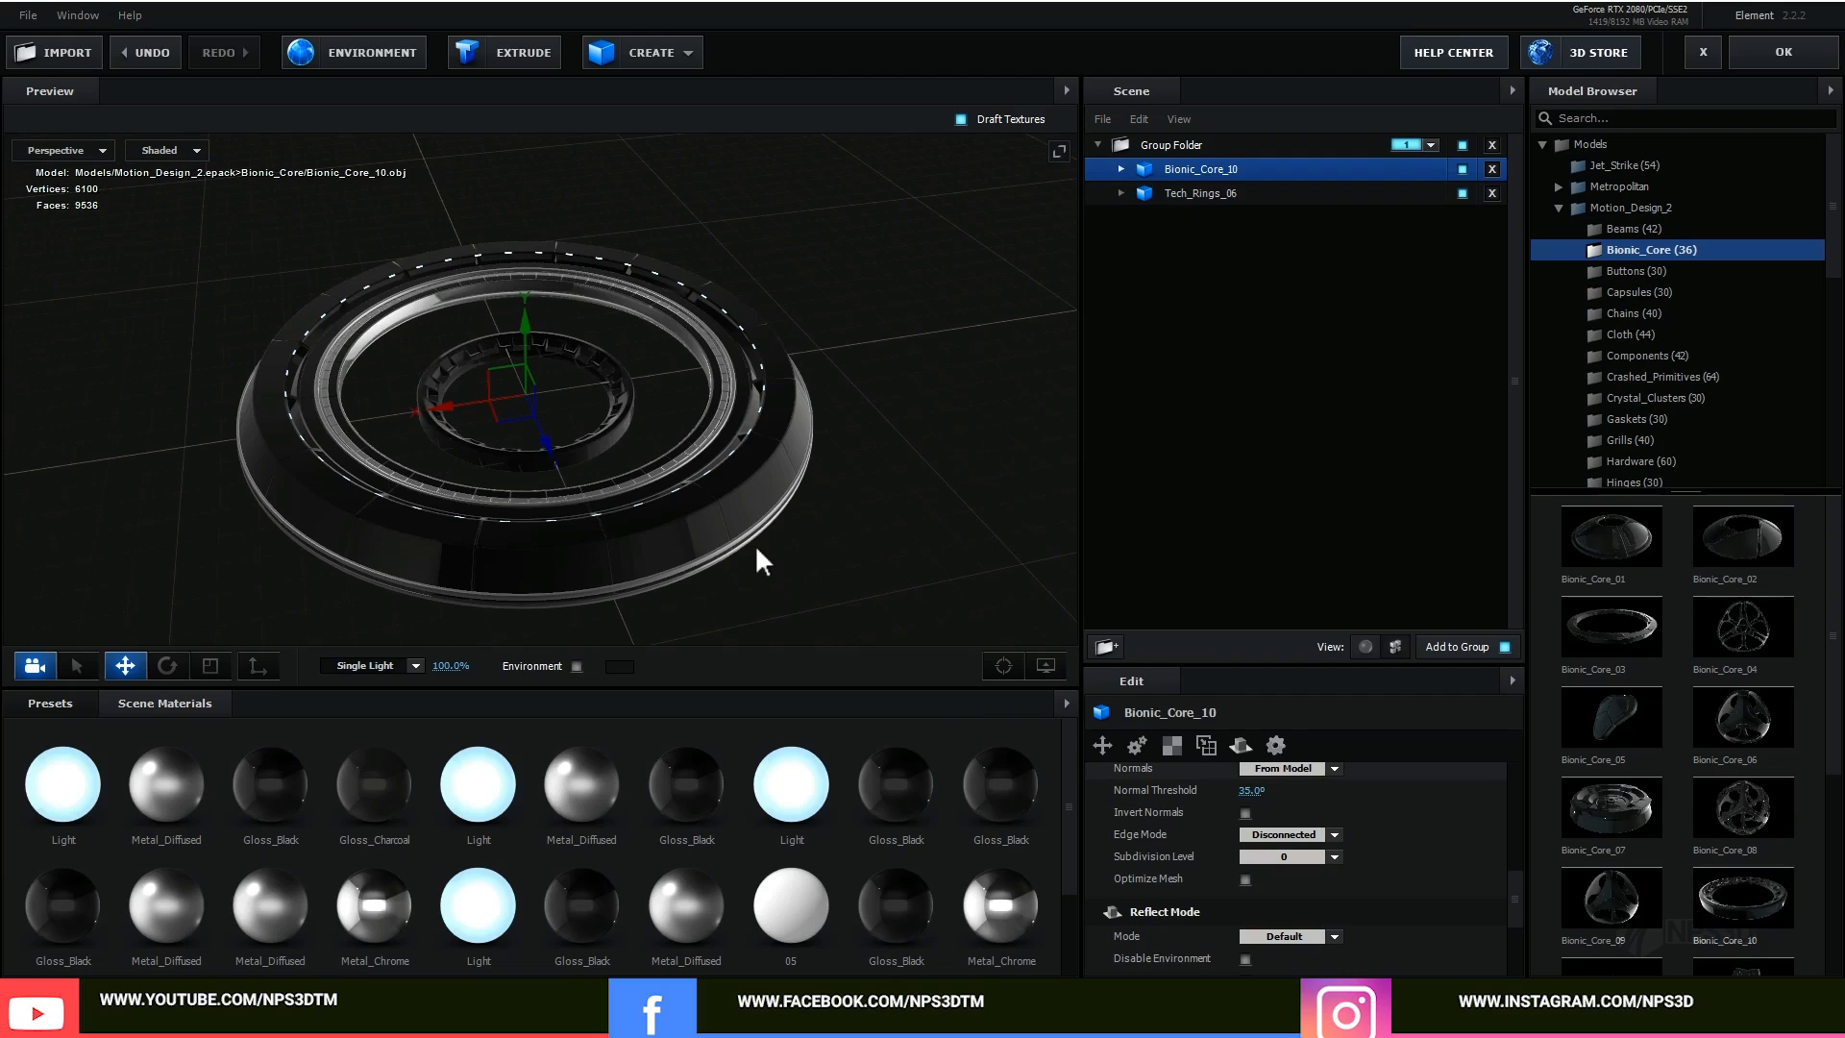
# Step: Scale Bionic_Core_10 uniformly to 183% and raise it to a Y position of 0.08 inside the ring
pyautogui.moveTo(756, 548); pyautogui.dragTo(775, 555)
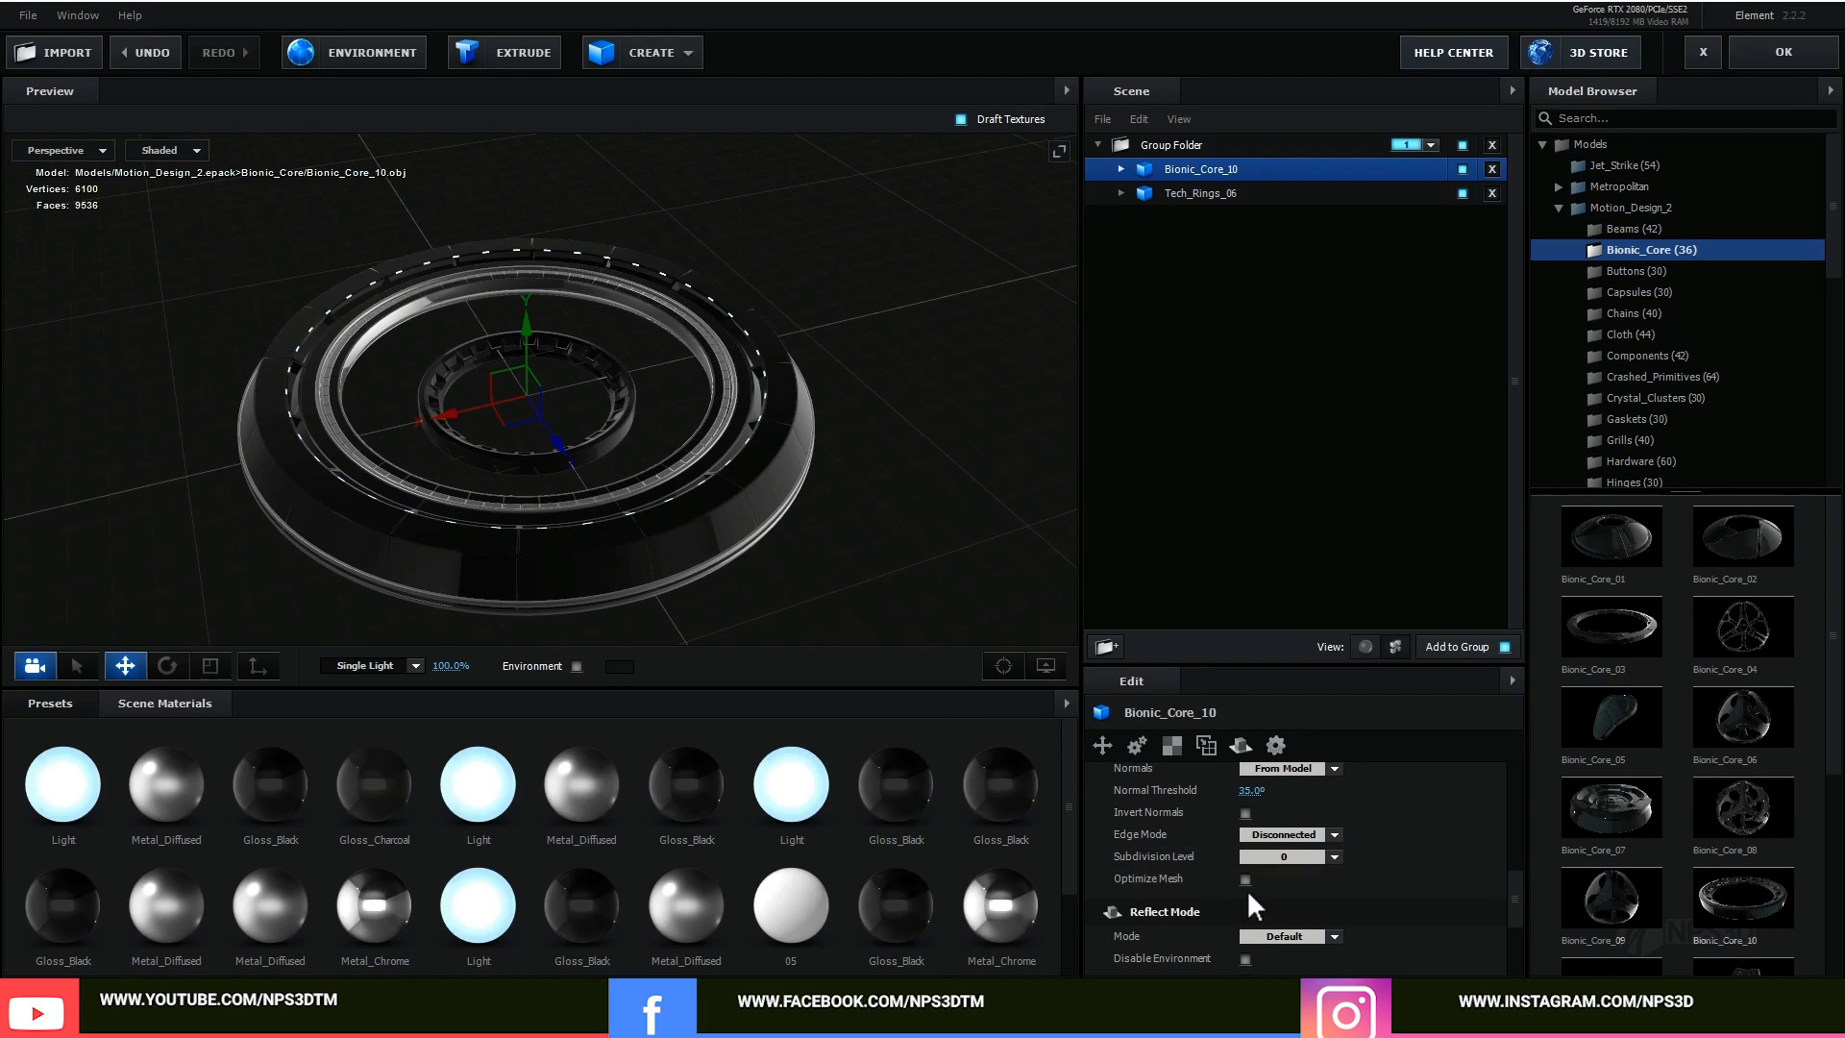
pyautogui.scroll(8, 1251, 879)
pyautogui.moveTo(1257, 822); pyautogui.dragTo(1409, 779)
pyautogui.moveTo(521, 325)
pyautogui.mouseDown()
pyautogui.moveTo(524, 289)
pyautogui.moveTo(530, 315)
pyautogui.mouseUp()
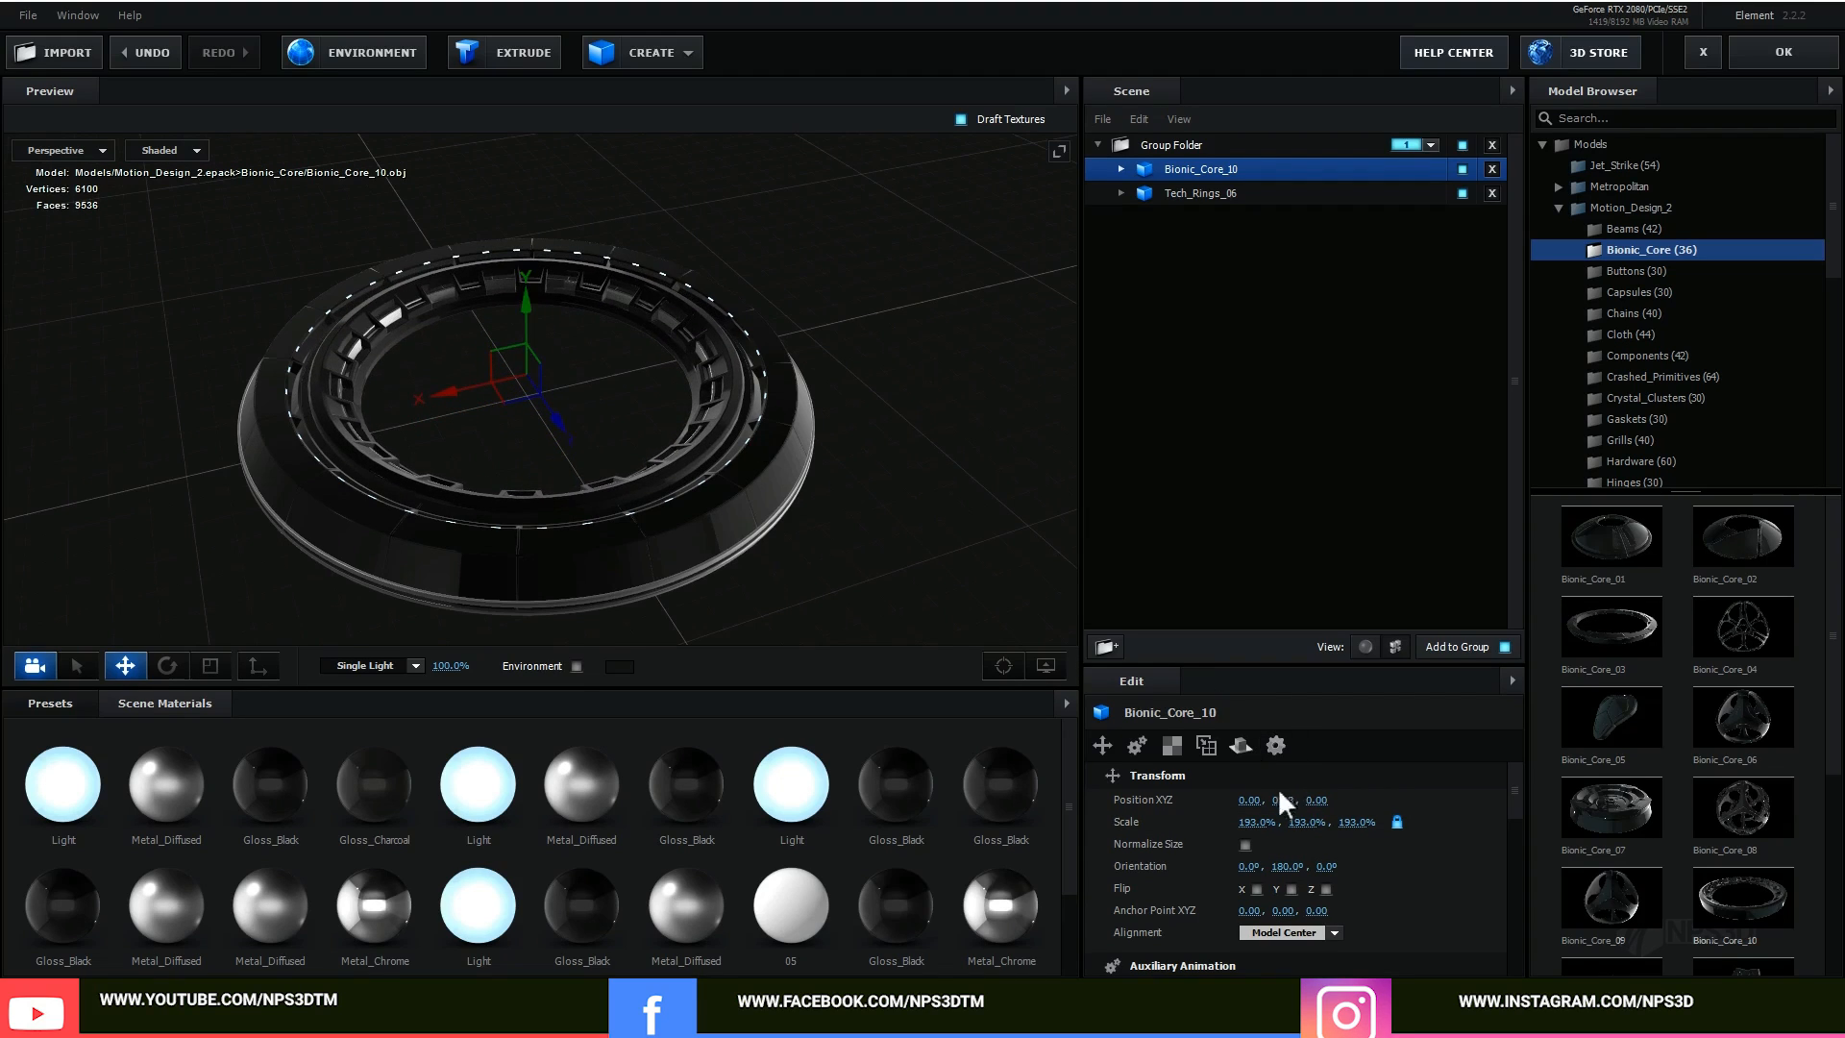
pyautogui.moveTo(1252, 823); pyautogui.dragTo(1237, 826)
pyautogui.scroll(5, 855, 520)
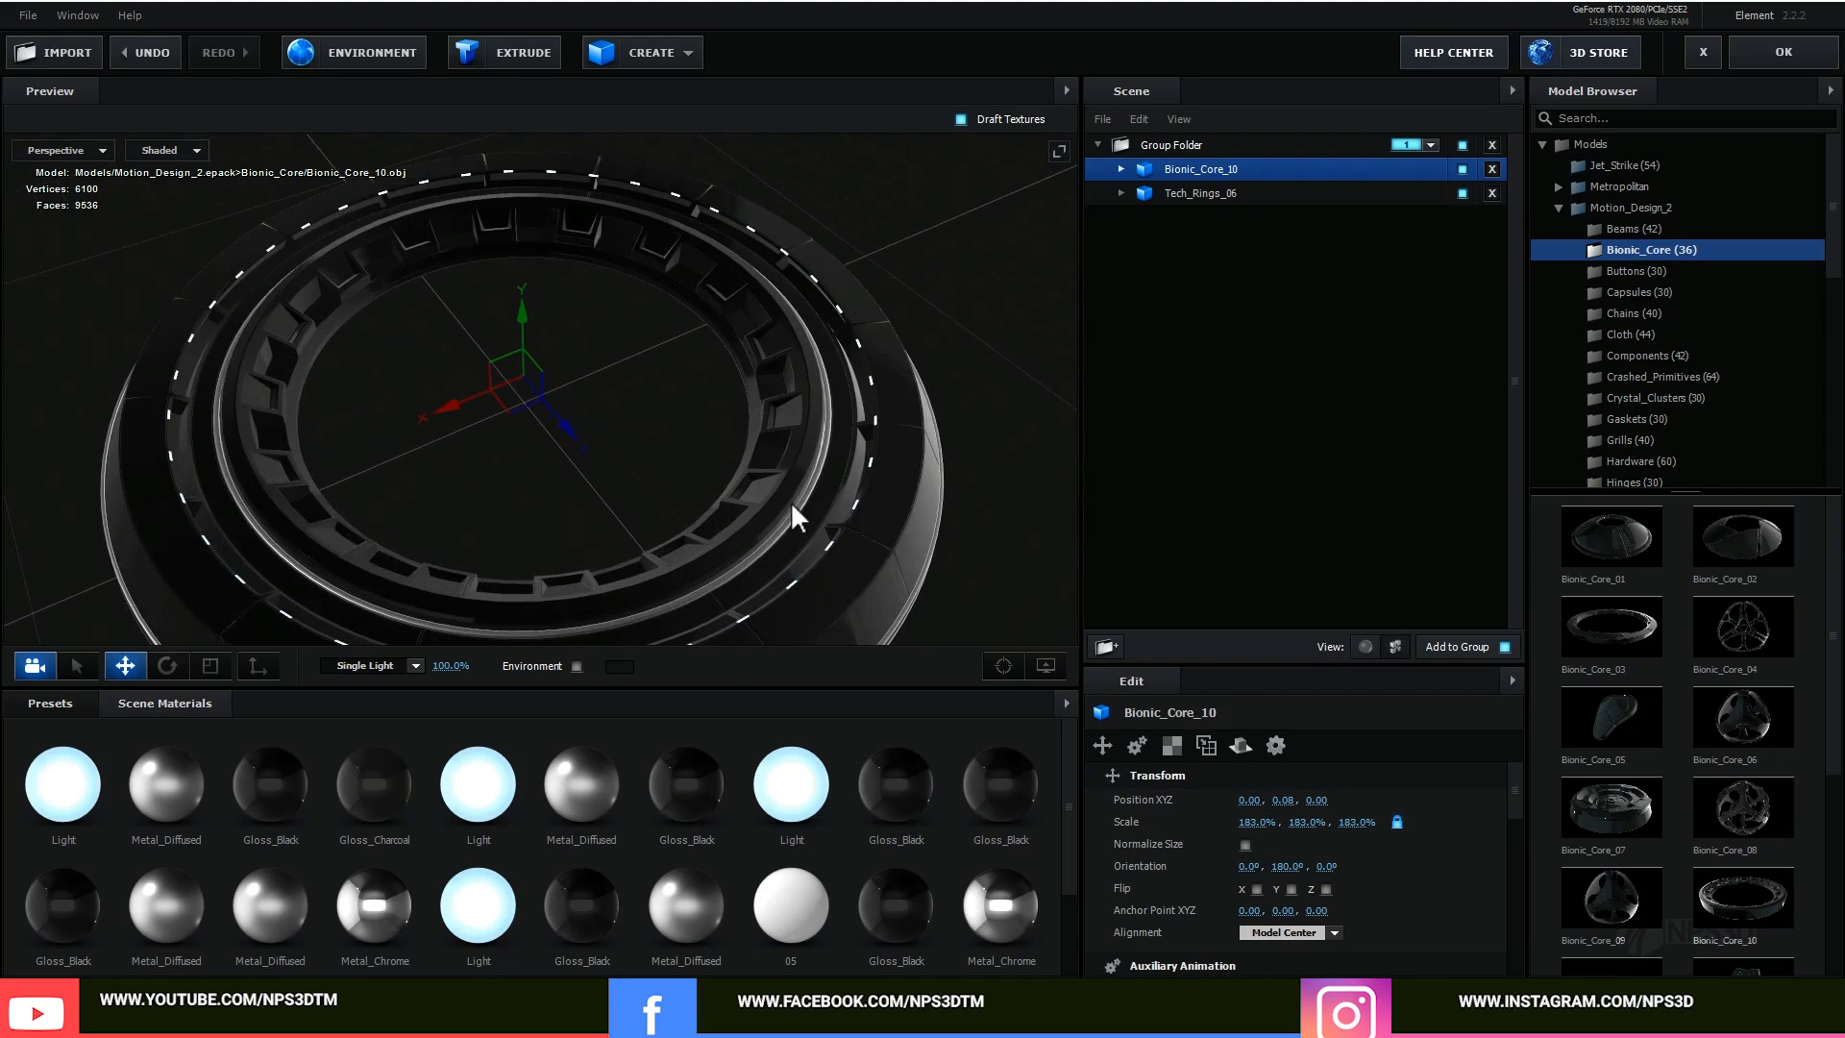
# Step: Reduce Bionic_Core_10's vertical scale to 113.7% while keeping its other axes at 183%
pyautogui.press('r')
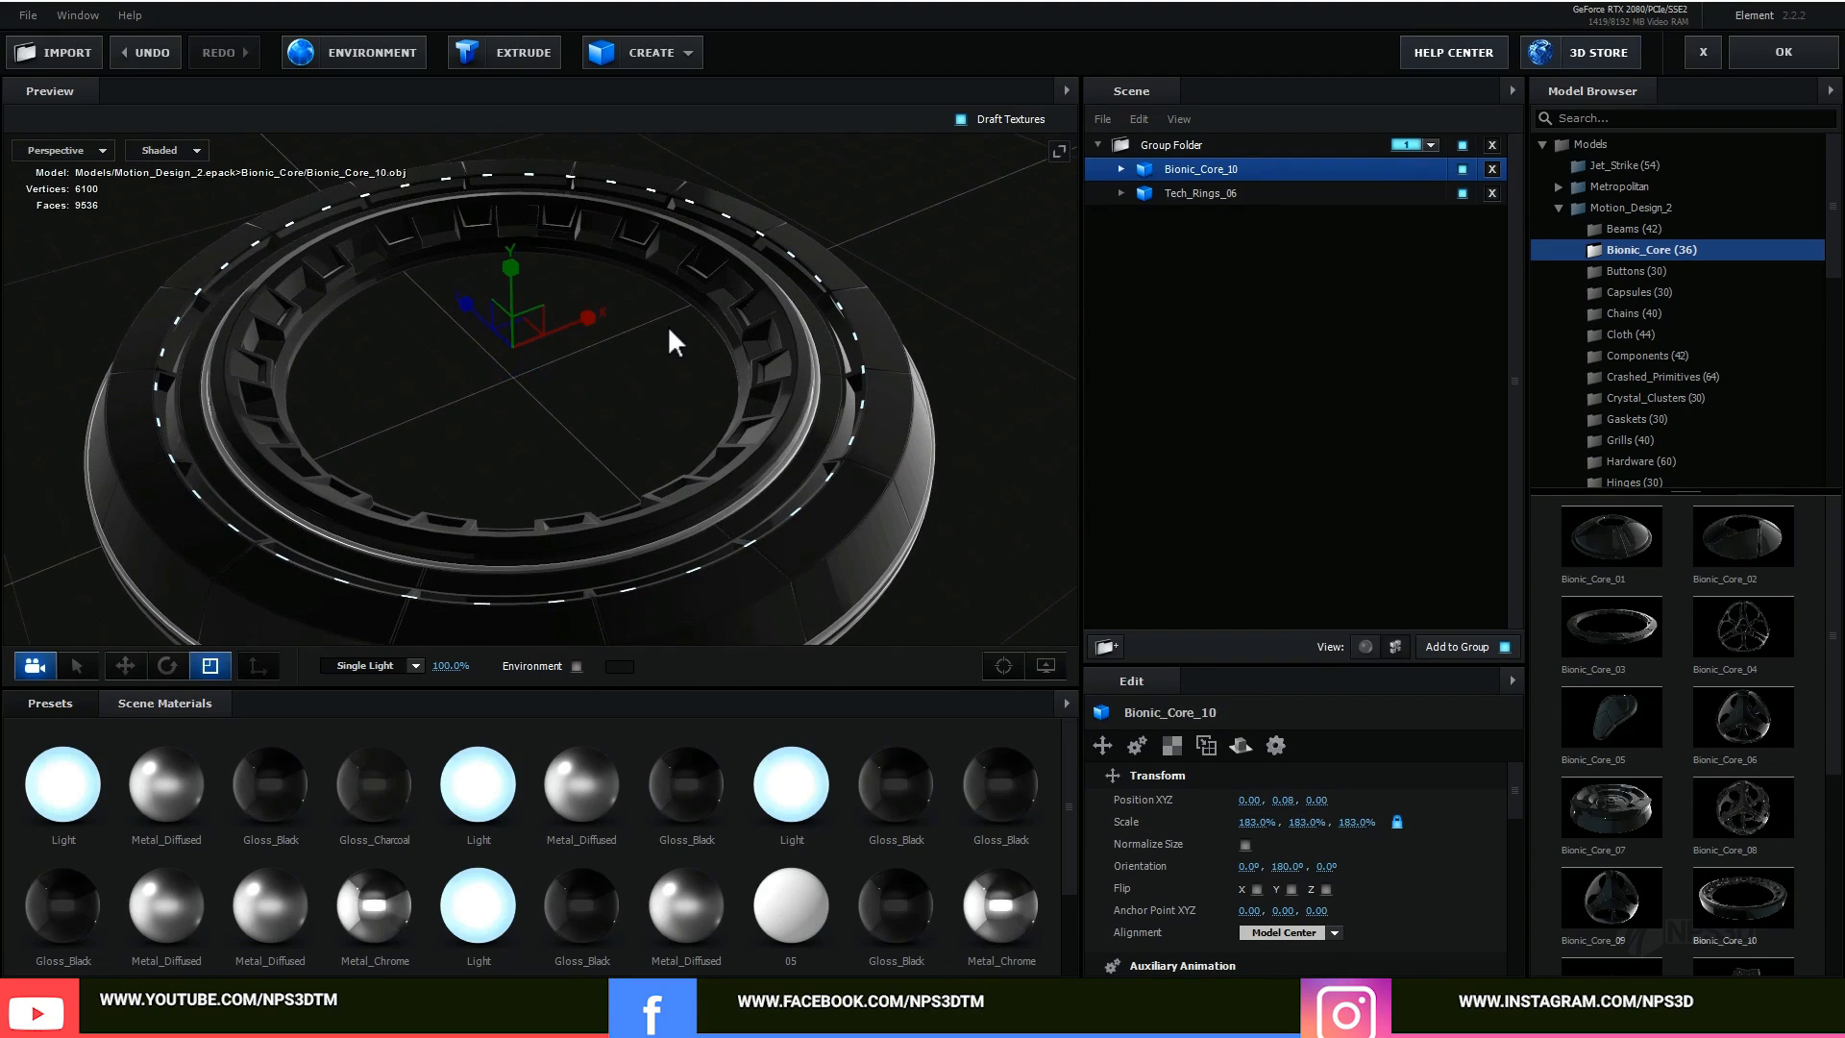
pyautogui.moveTo(515, 269)
pyautogui.mouseDown()
pyautogui.moveTo(521, 250)
pyautogui.moveTo(527, 271)
pyautogui.mouseUp()
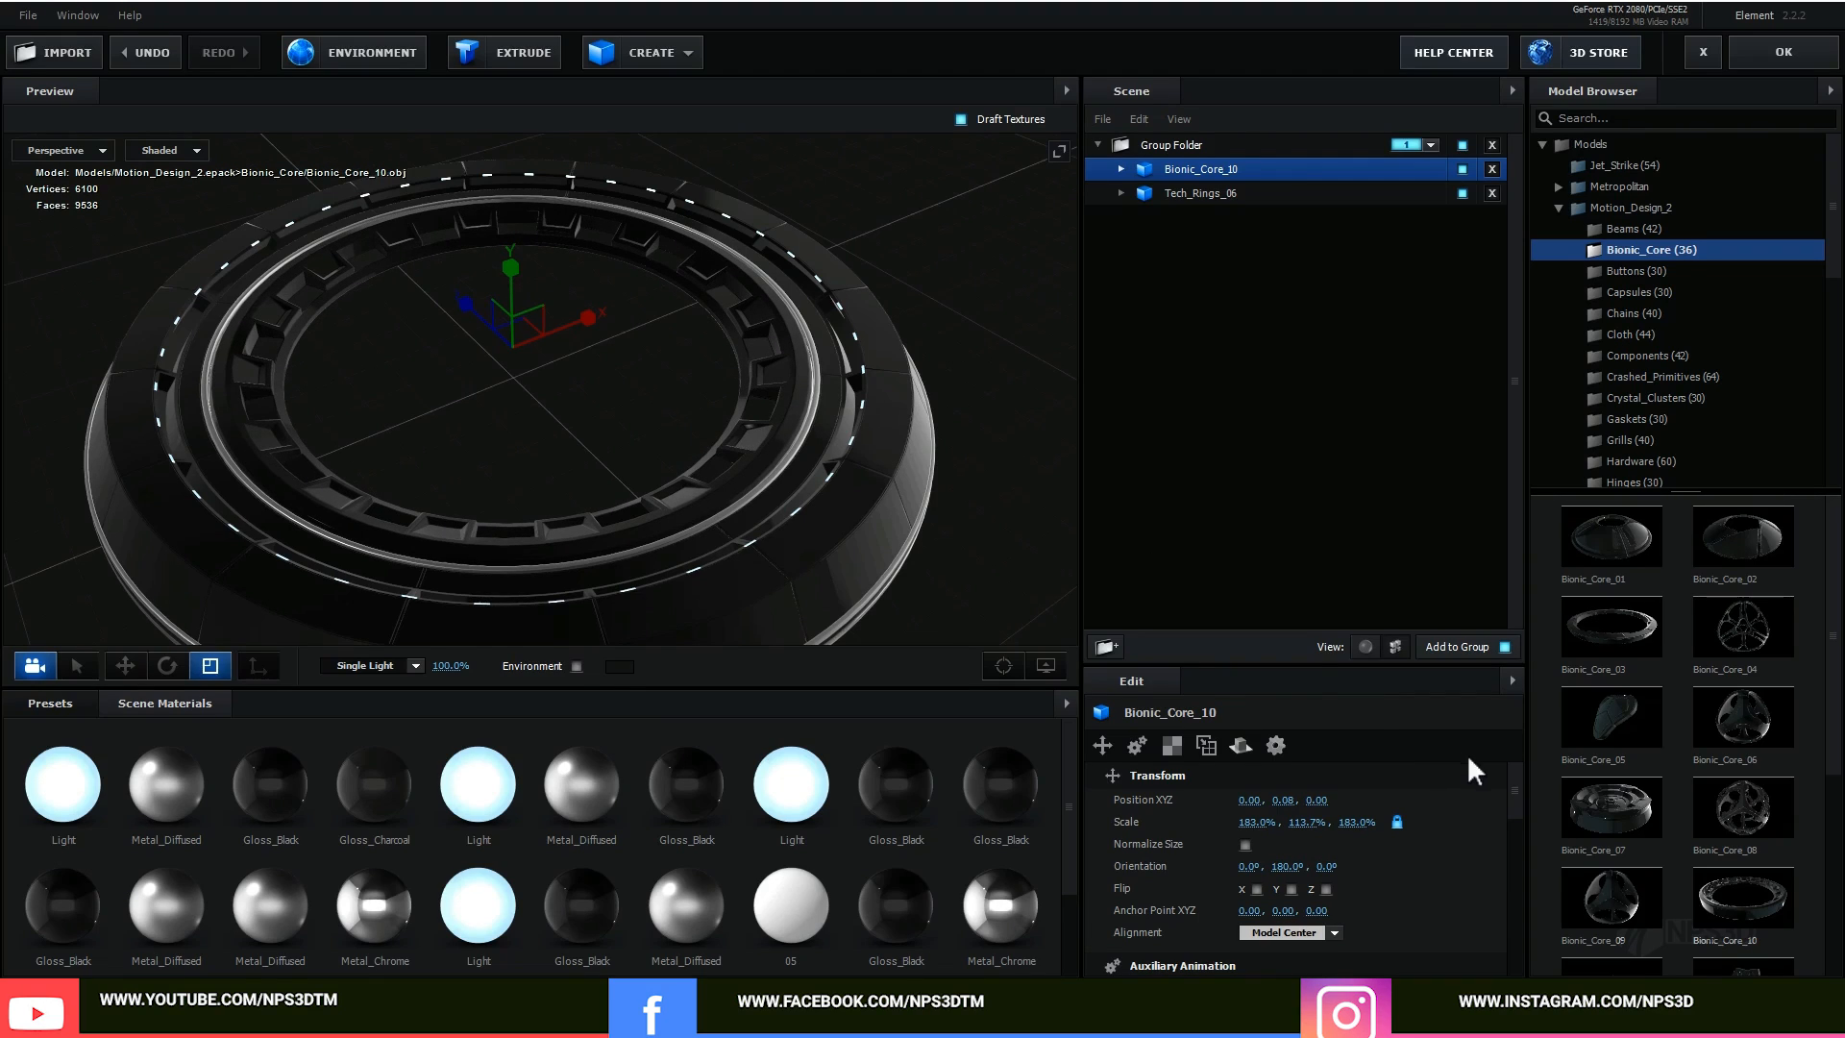
# Step: Add the Bionic_Core_03 model, scale it uniformly to 203.5% and raise it to a Y position of 0.11
pyautogui.click(1628, 625)
pyautogui.moveTo(1250, 821); pyautogui.dragTo(1405, 774)
pyautogui.press('w')
pyautogui.moveTo(515, 314); pyautogui.dragTo(522, 267)
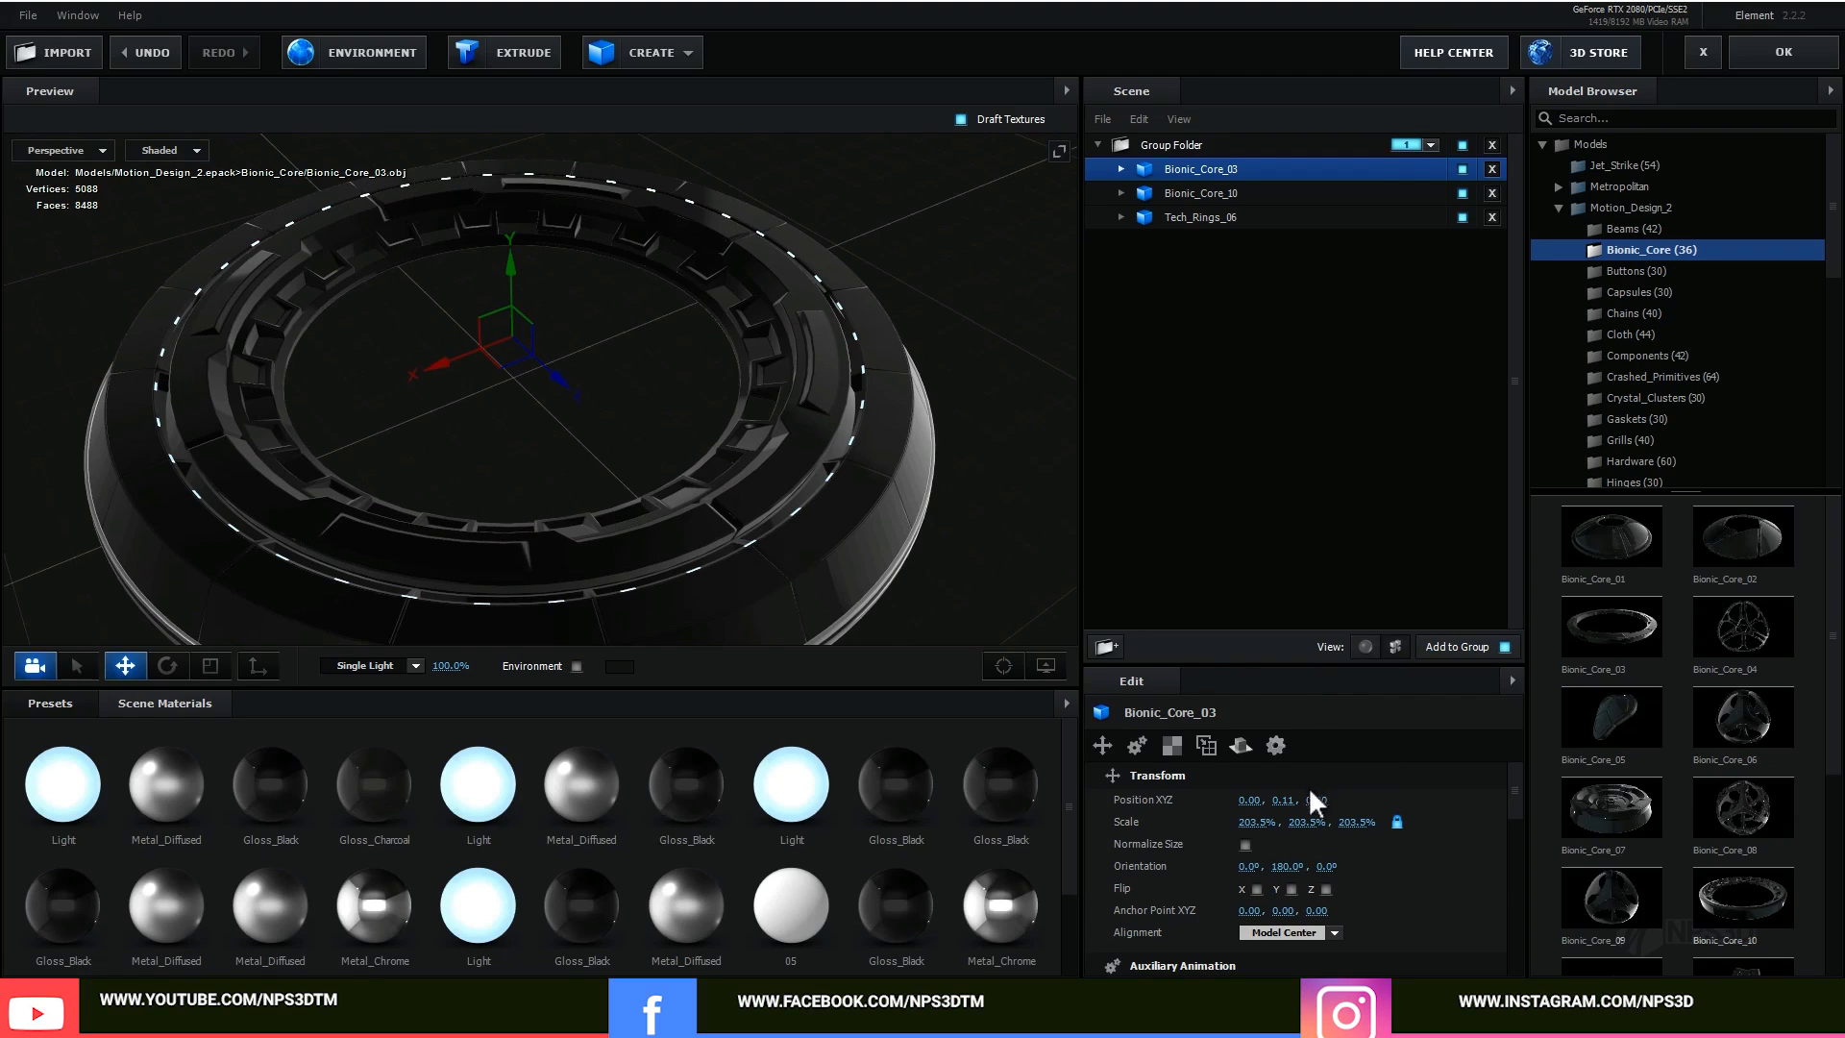
# Step: Set Bionic_Core_03's uniform scale to 208% and enable Optimize Mesh in its surface options
pyautogui.moveTo(1257, 822)
pyautogui.mouseDown()
pyautogui.moveTo(1319, 798)
pyautogui.moveTo(1262, 815)
pyautogui.mouseUp()
pyautogui.moveTo(807, 505); pyautogui.dragTo(616, 444)
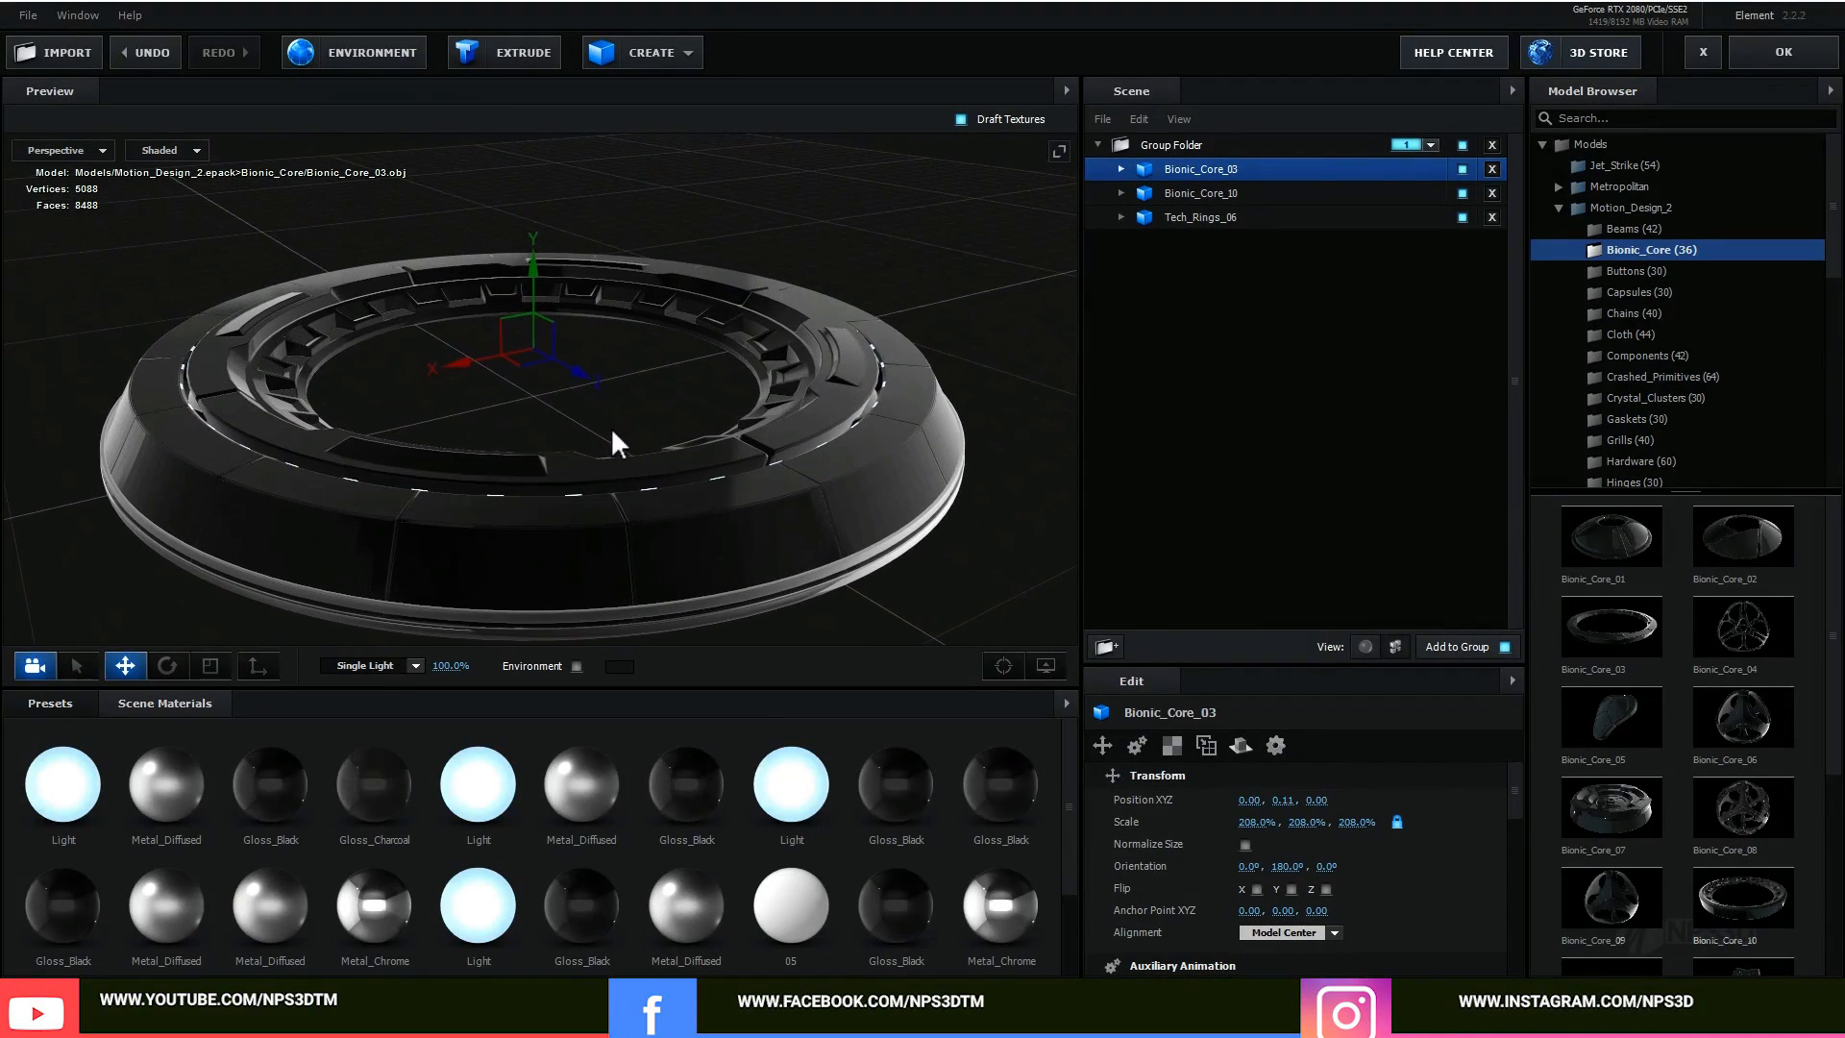
pyautogui.scroll(-6, 1259, 888)
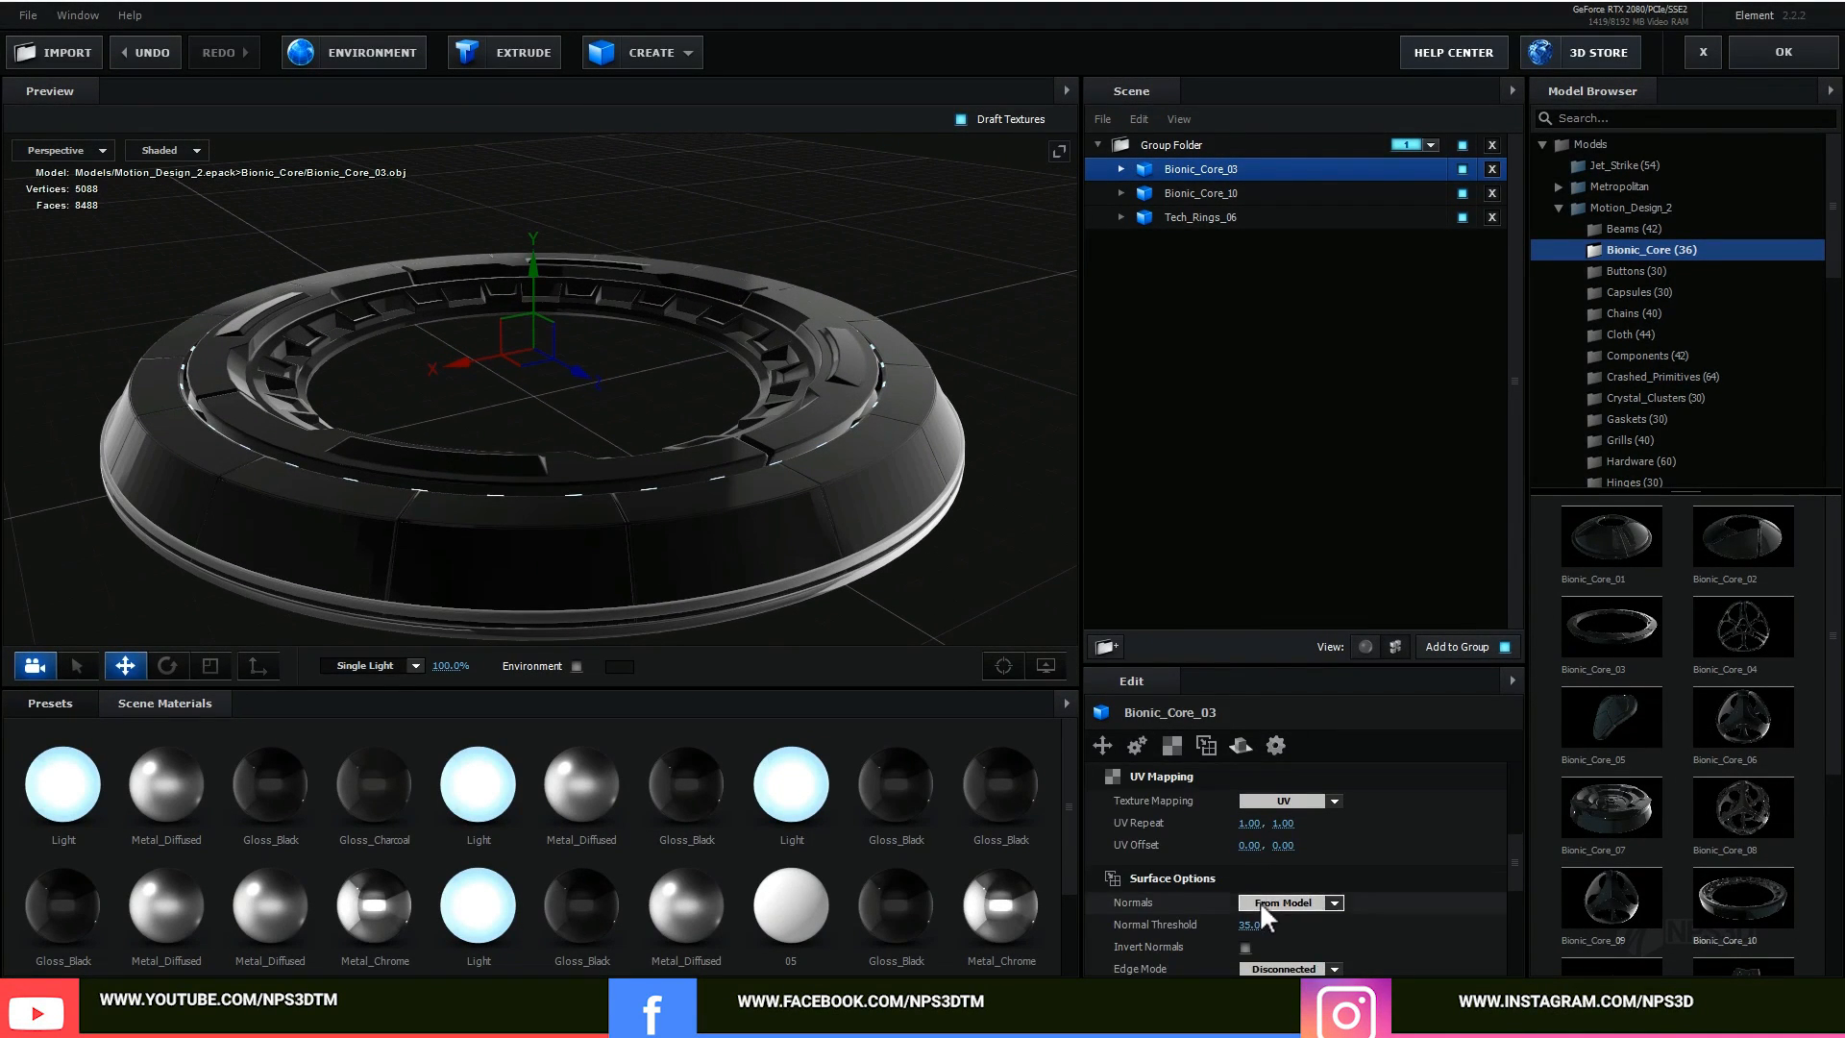
pyautogui.click(1246, 810)
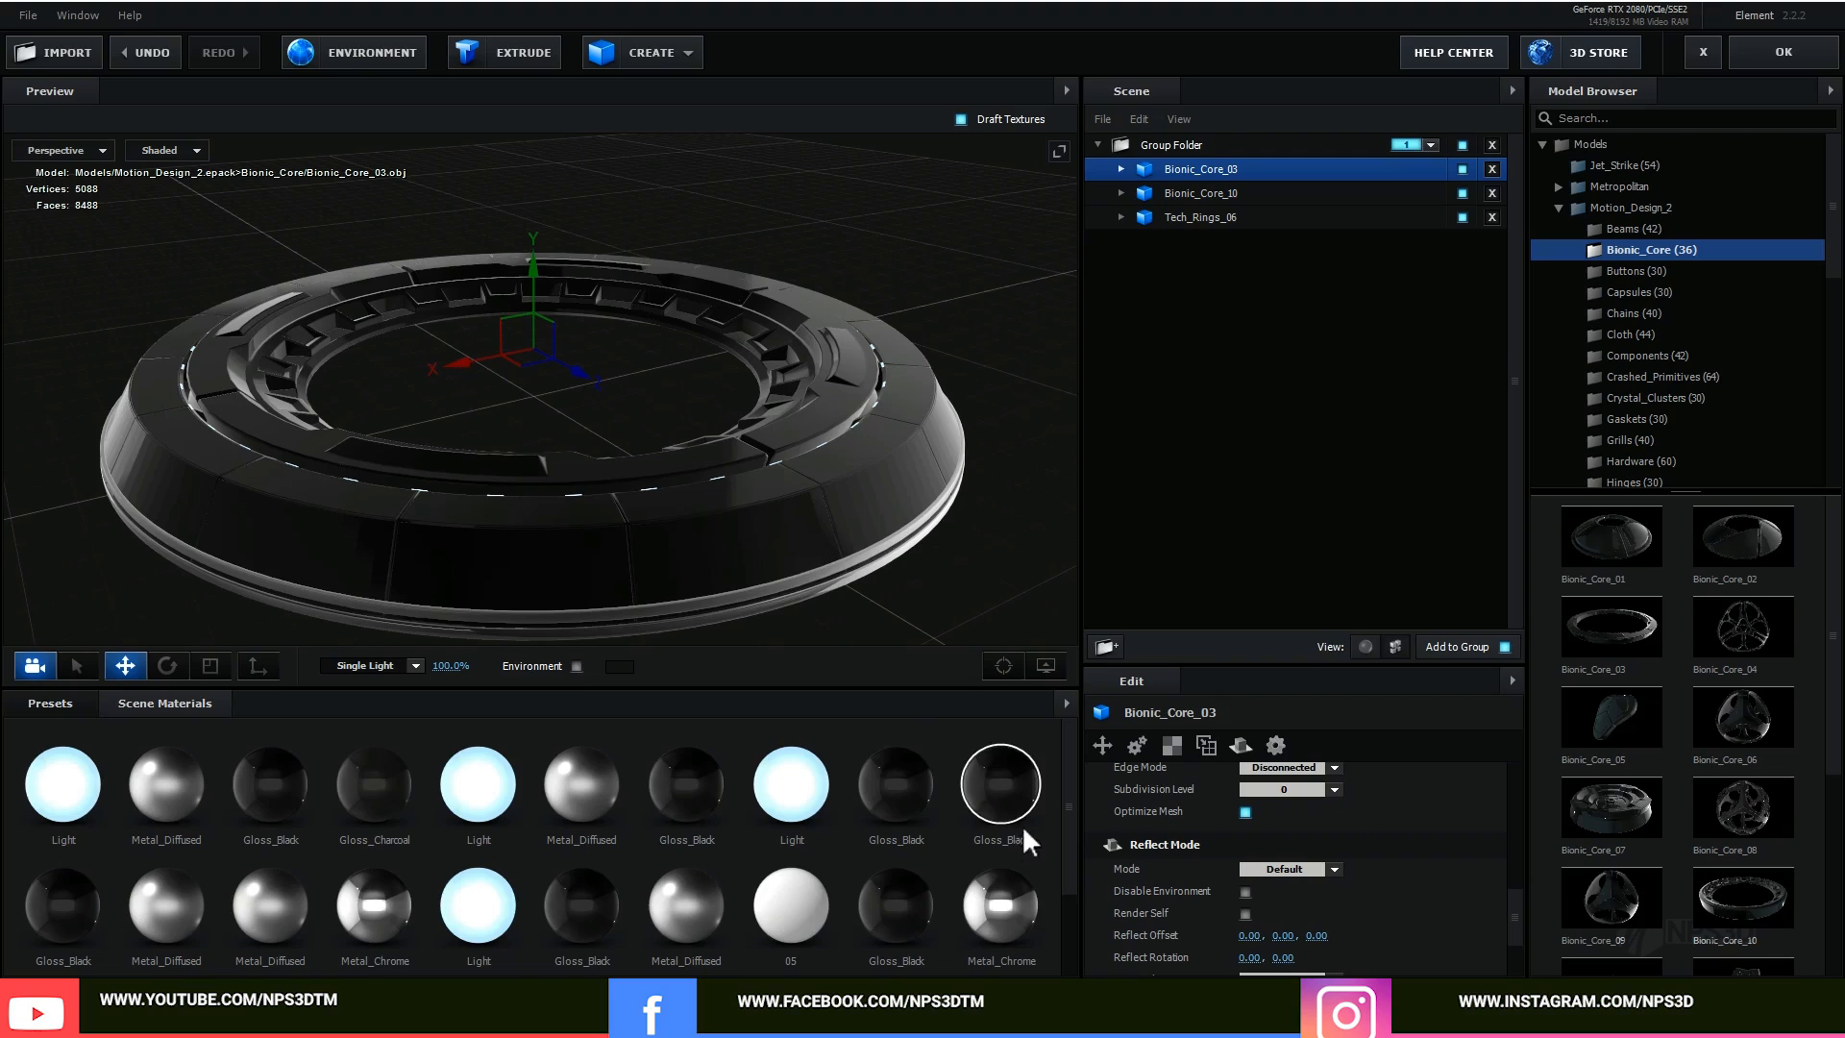
# Step: Duplicate the Tech_Rings_06 model and rotate the copy upside down to form the ring's lower half
pyautogui.click(1199, 218)
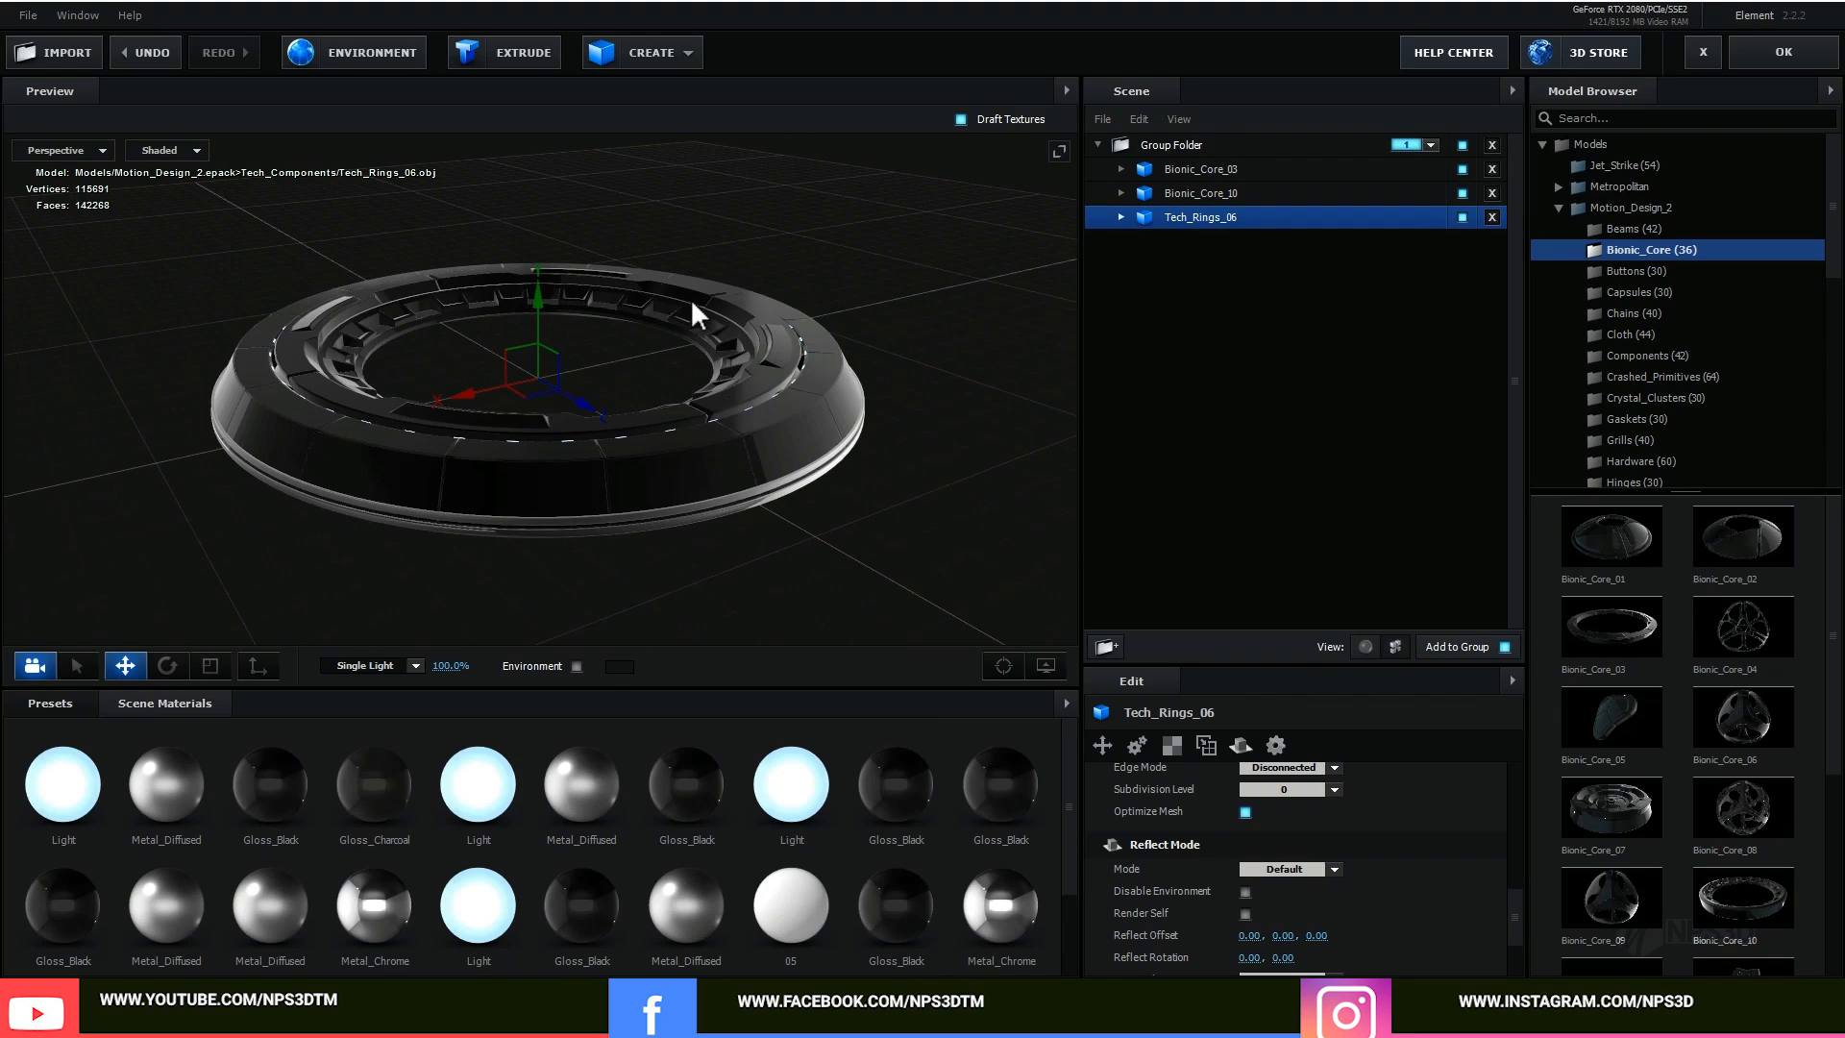
pyautogui.rightClick(1292, 217)
pyautogui.click(1308, 314)
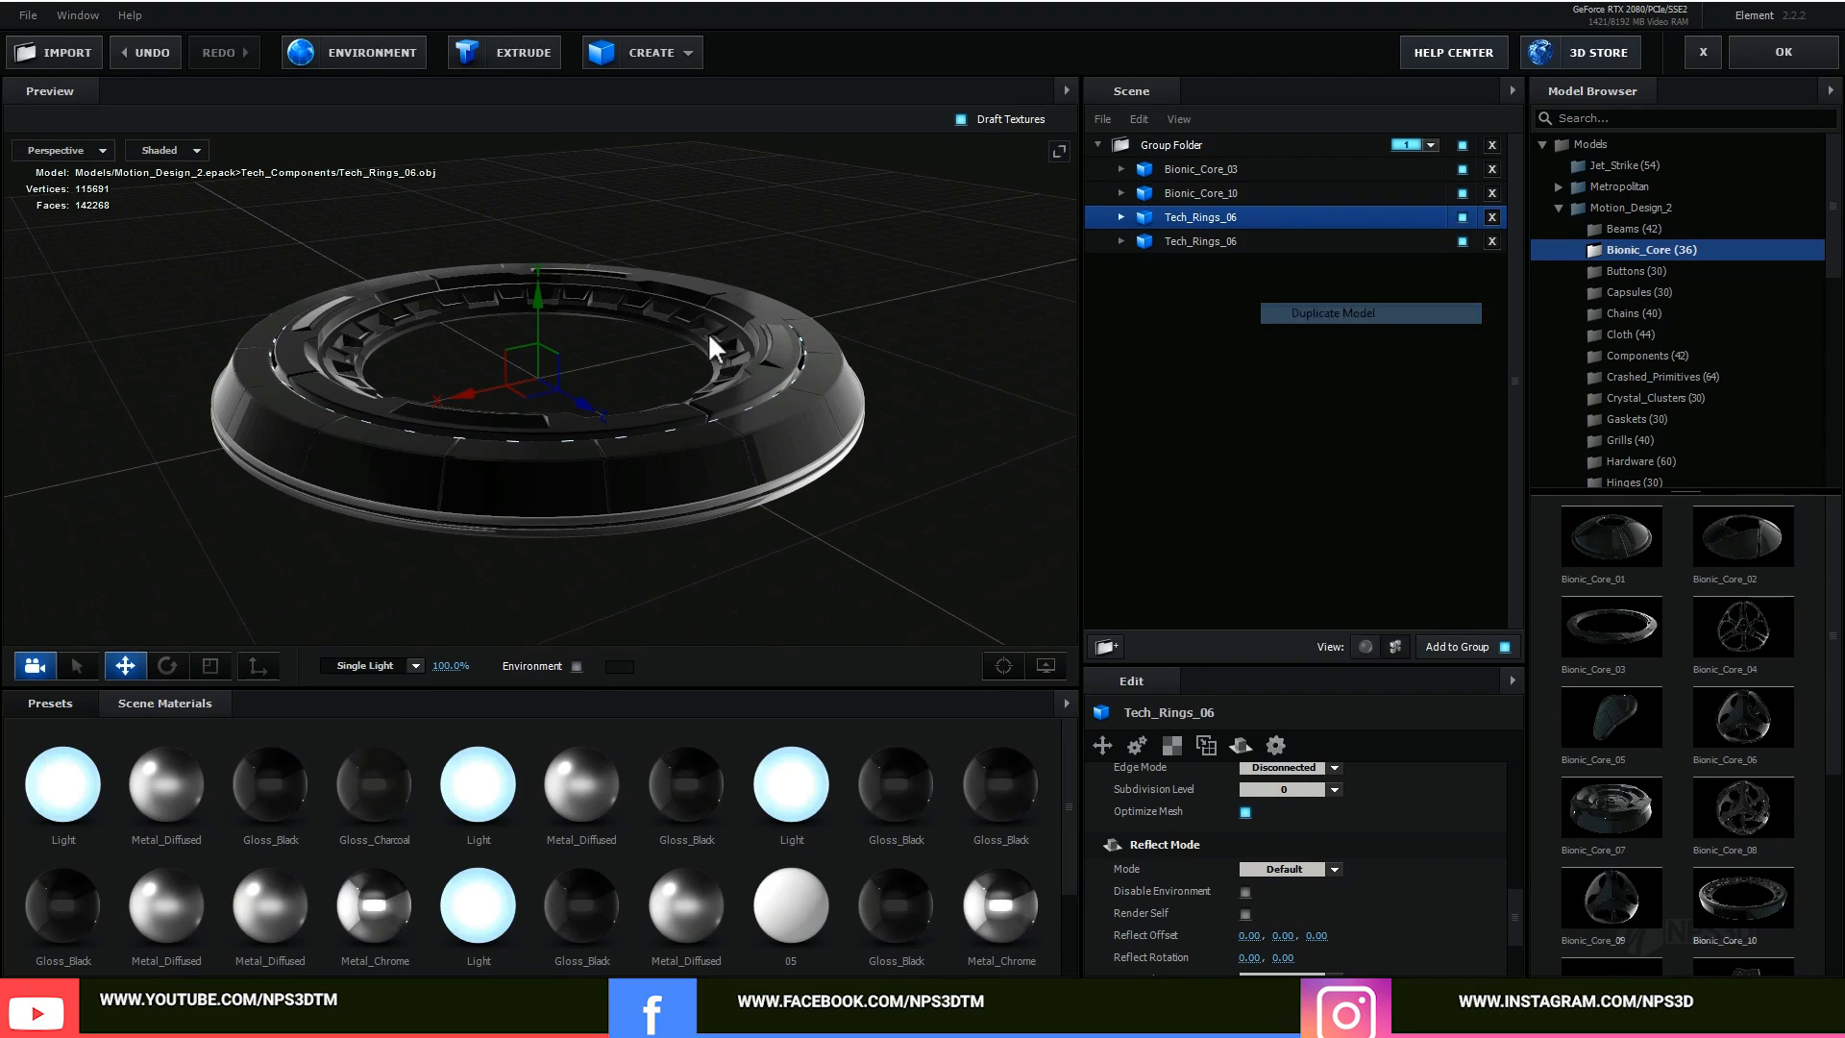
pyautogui.press('e')
pyautogui.moveTo(579, 343); pyautogui.dragTo(725, 547)
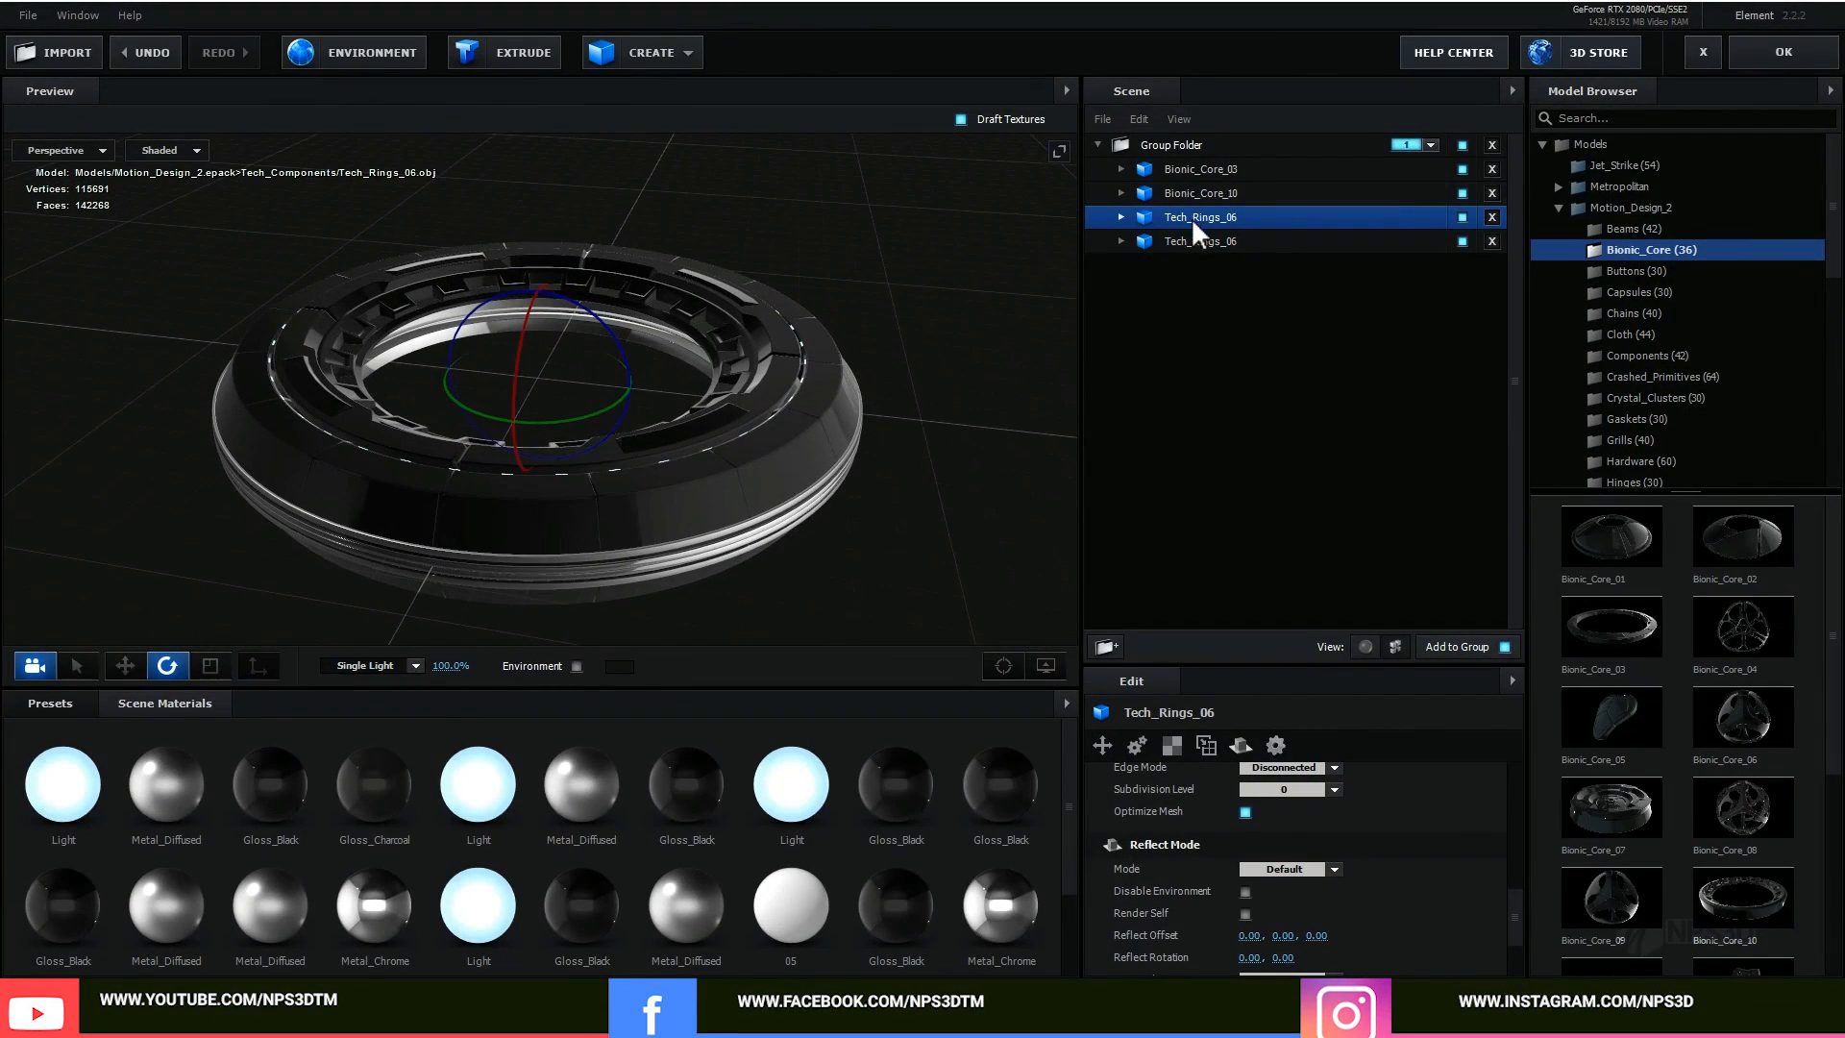
# Step: Adjust Bionic_Core_10's vertical scale and Bionic_Core_03's height so both sit neatly inside the ring
pyautogui.click(1191, 193)
pyautogui.press('w')
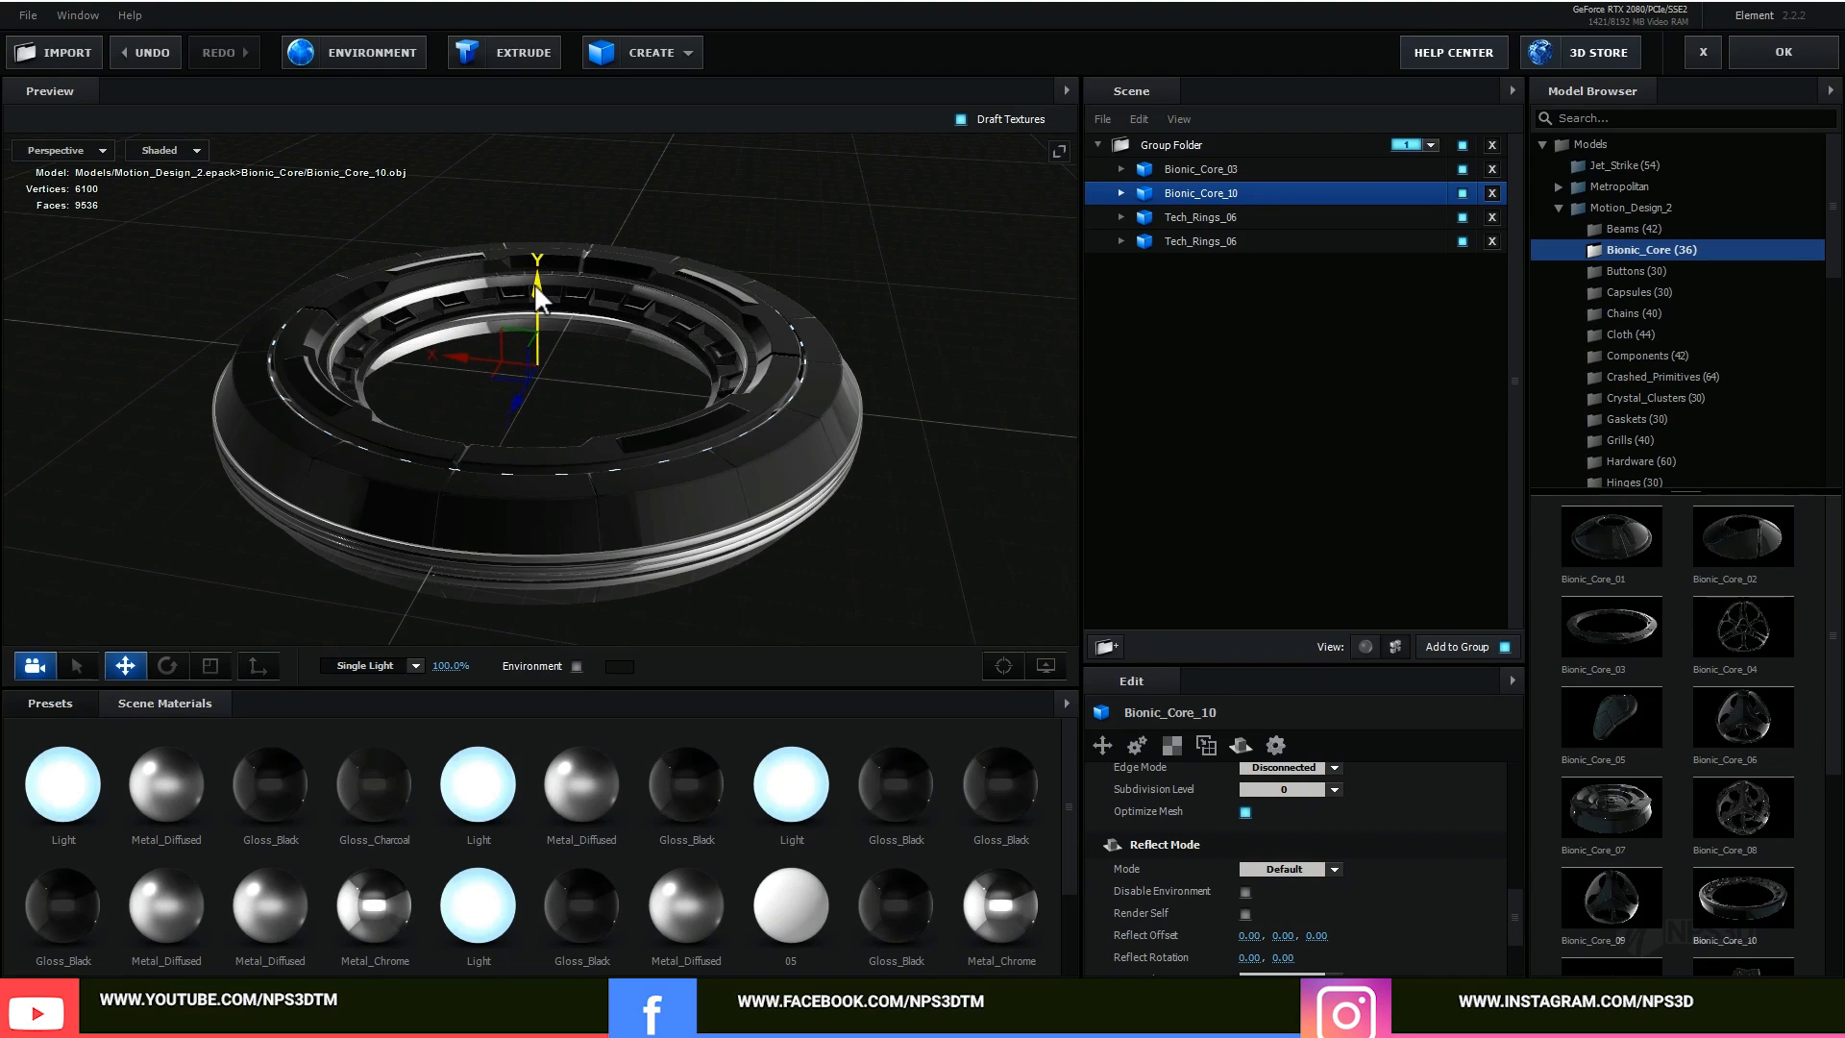
pyautogui.press('r')
pyautogui.click(536, 277)
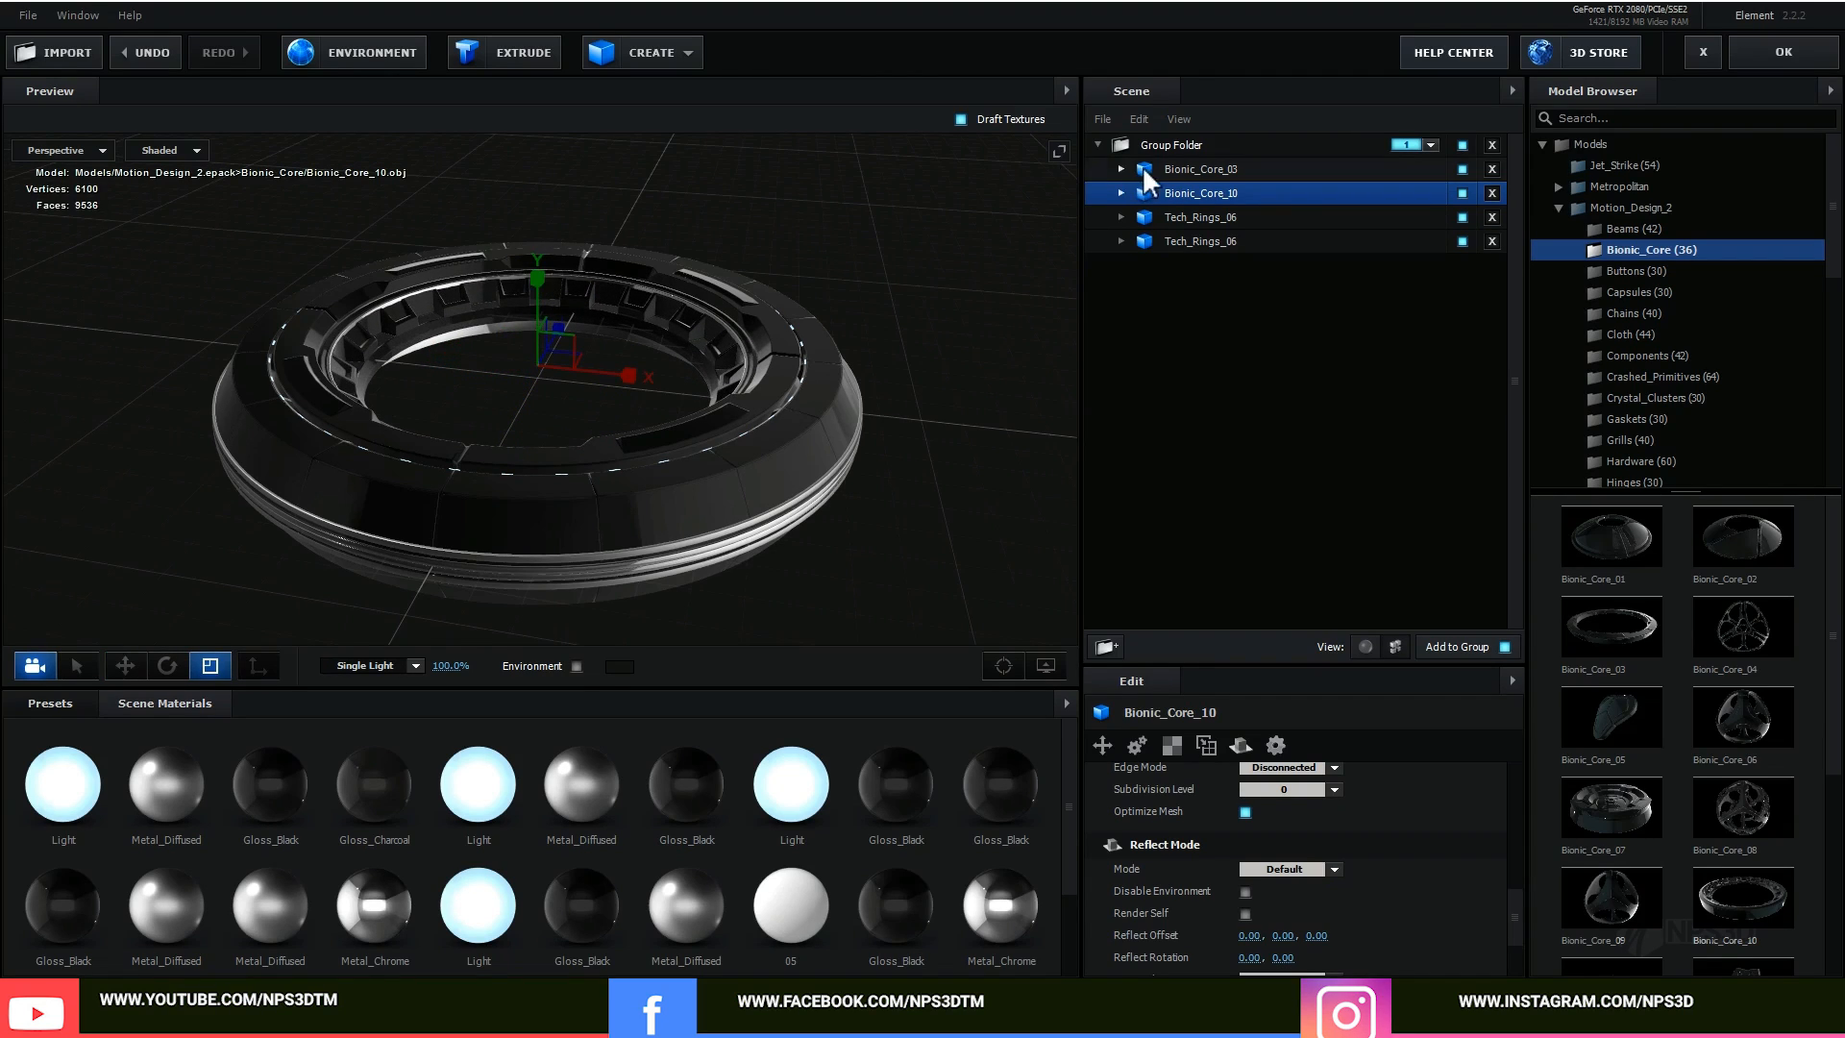
pyautogui.press('w')
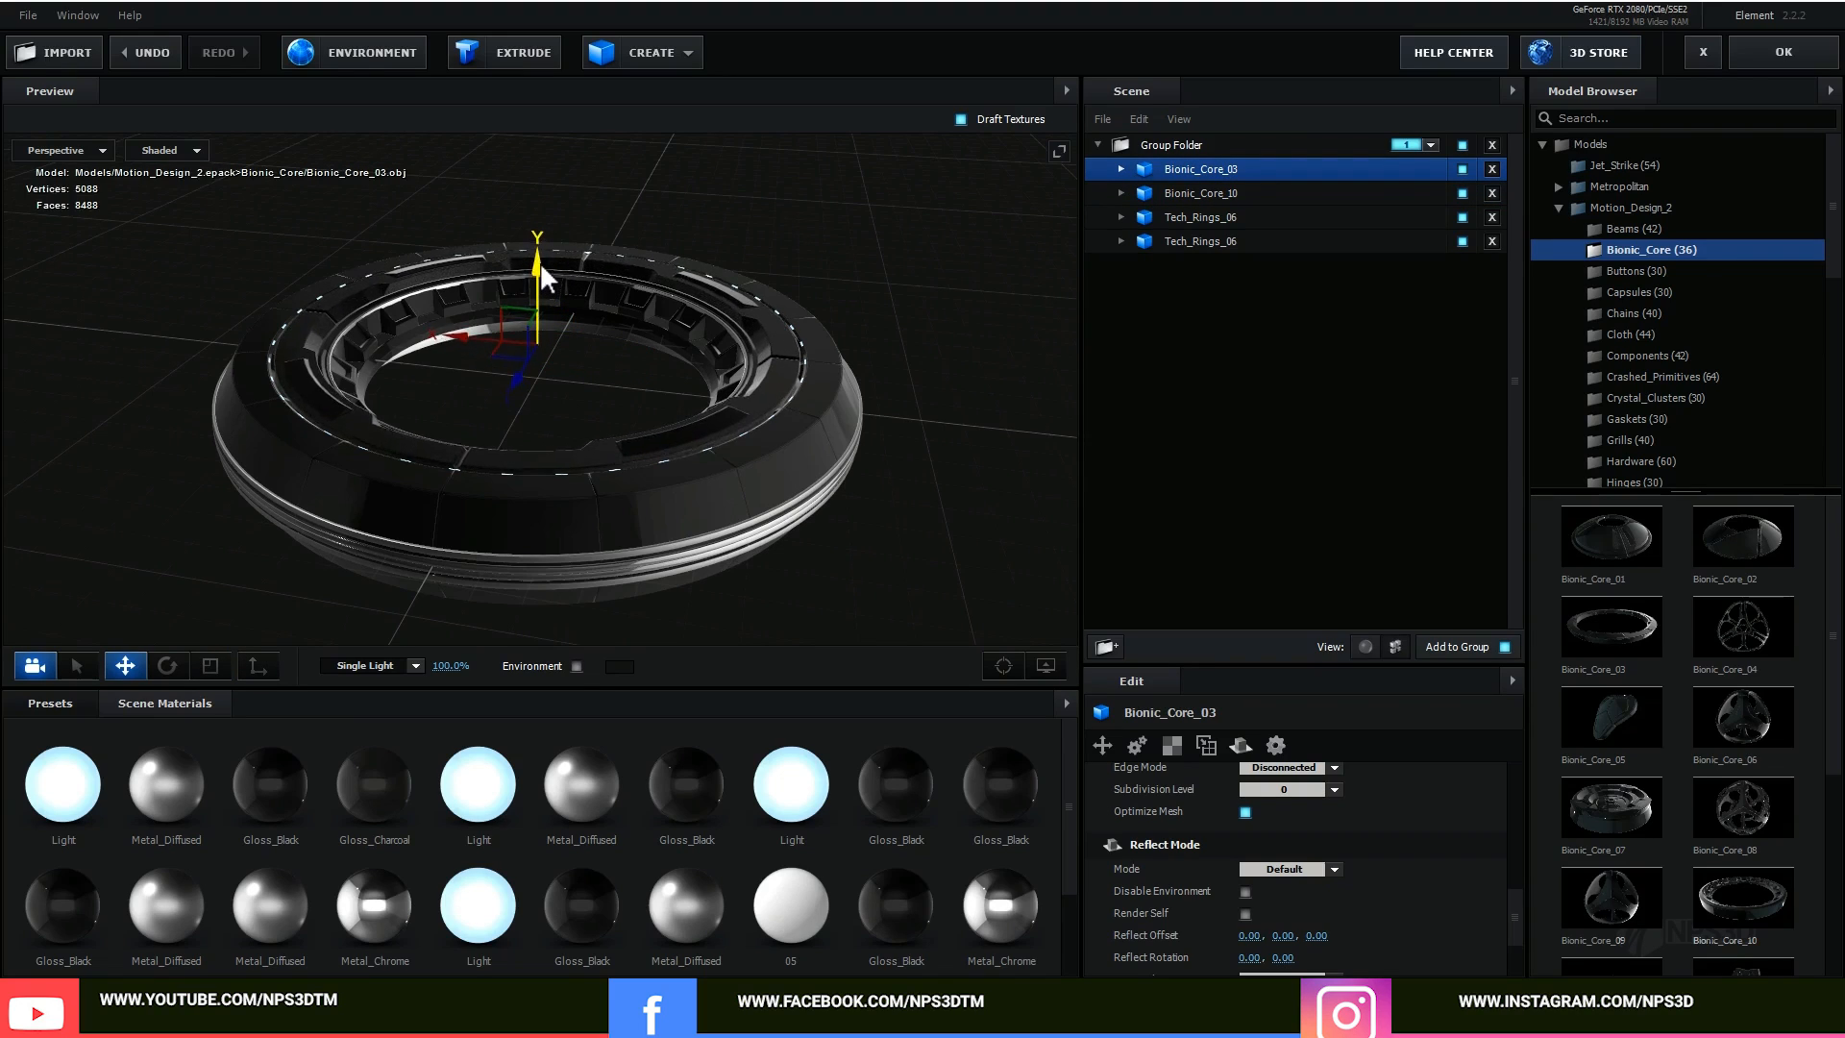
pyautogui.moveTo(711, 372); pyautogui.dragTo(769, 435)
pyautogui.scroll(5, 835, 378)
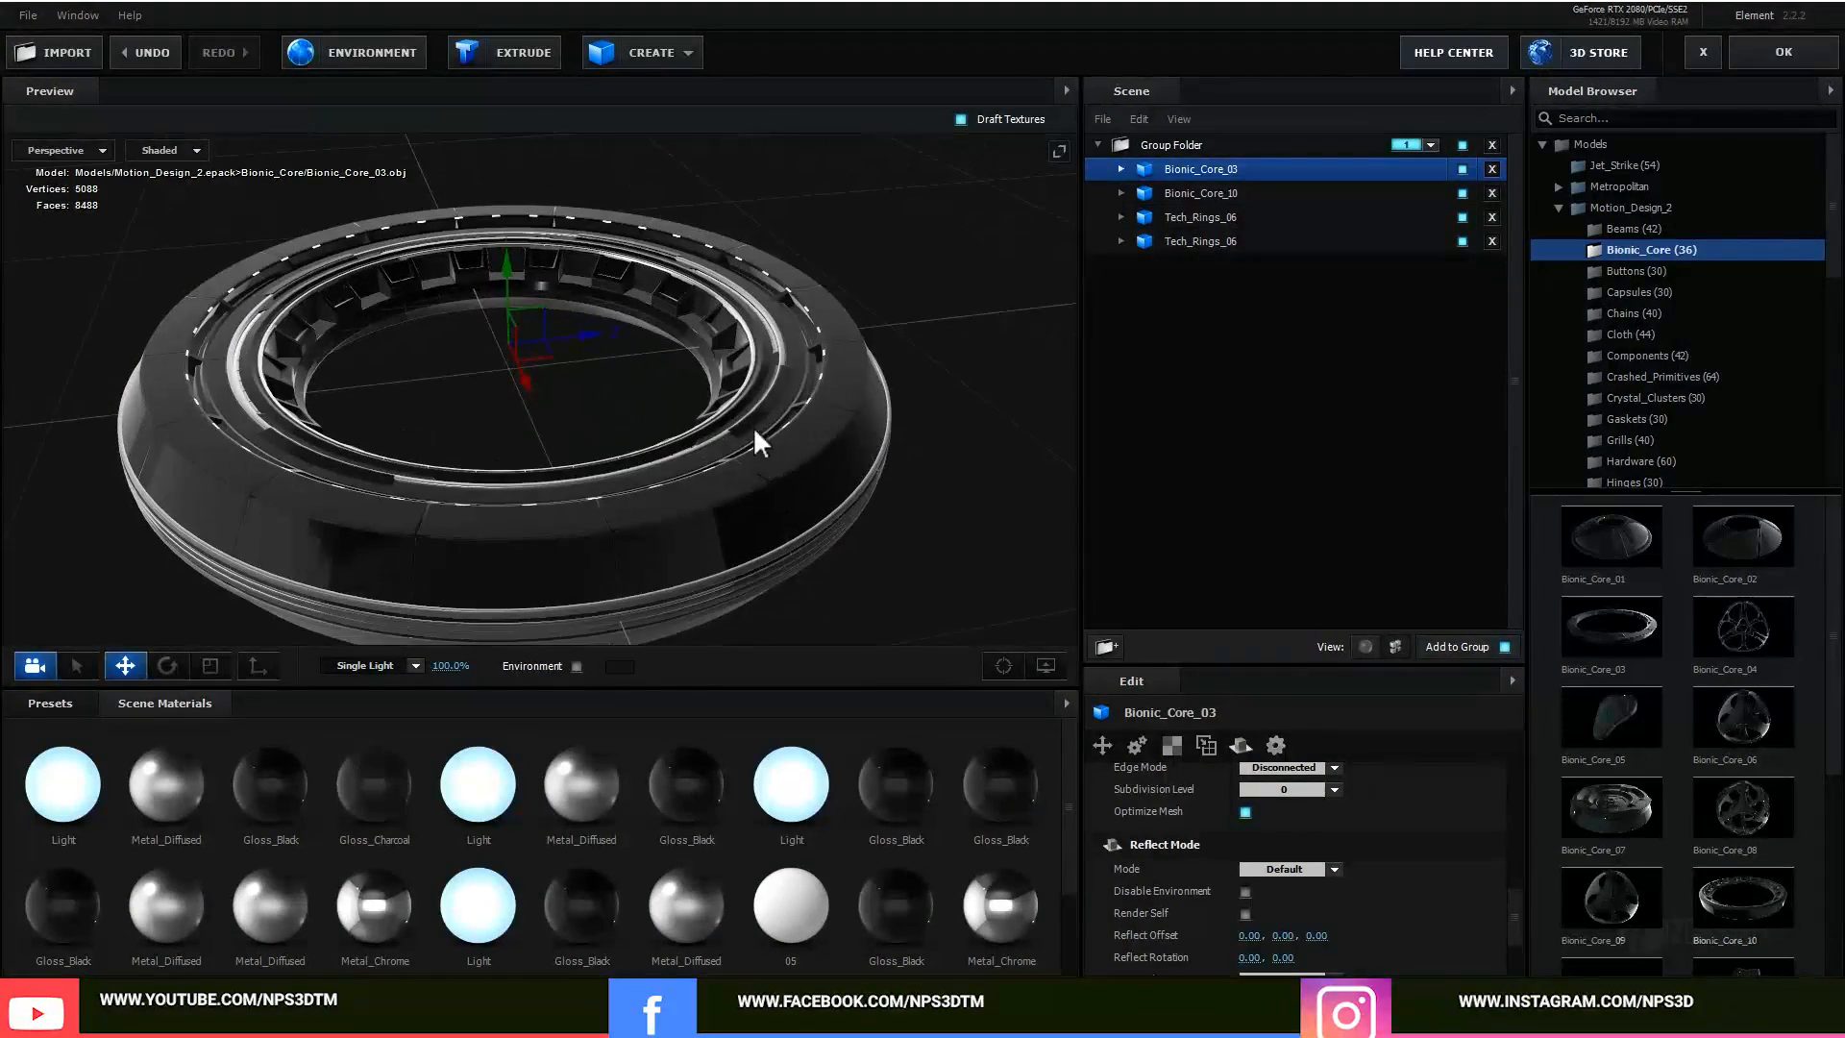
# Step: Remove the unused scene materials and apply the finished Element scene to the composition
pyautogui.click(1067, 702)
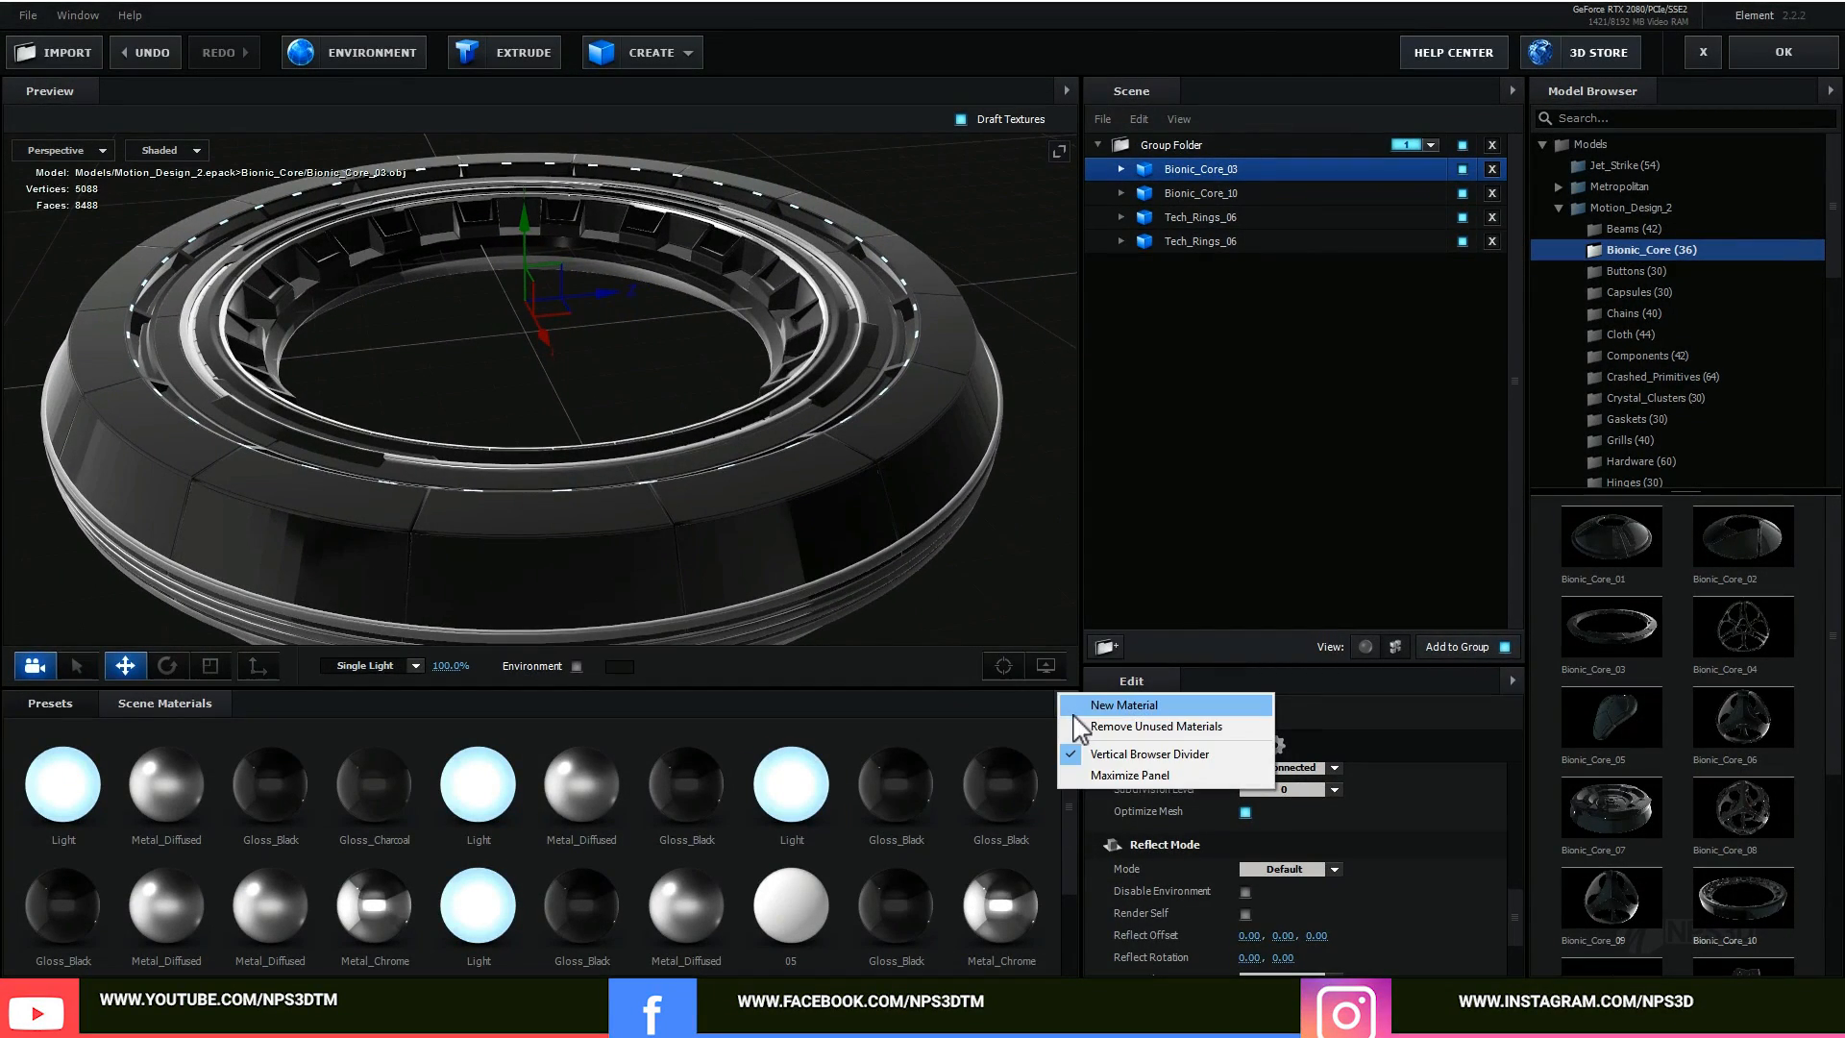
pyautogui.click(1134, 718)
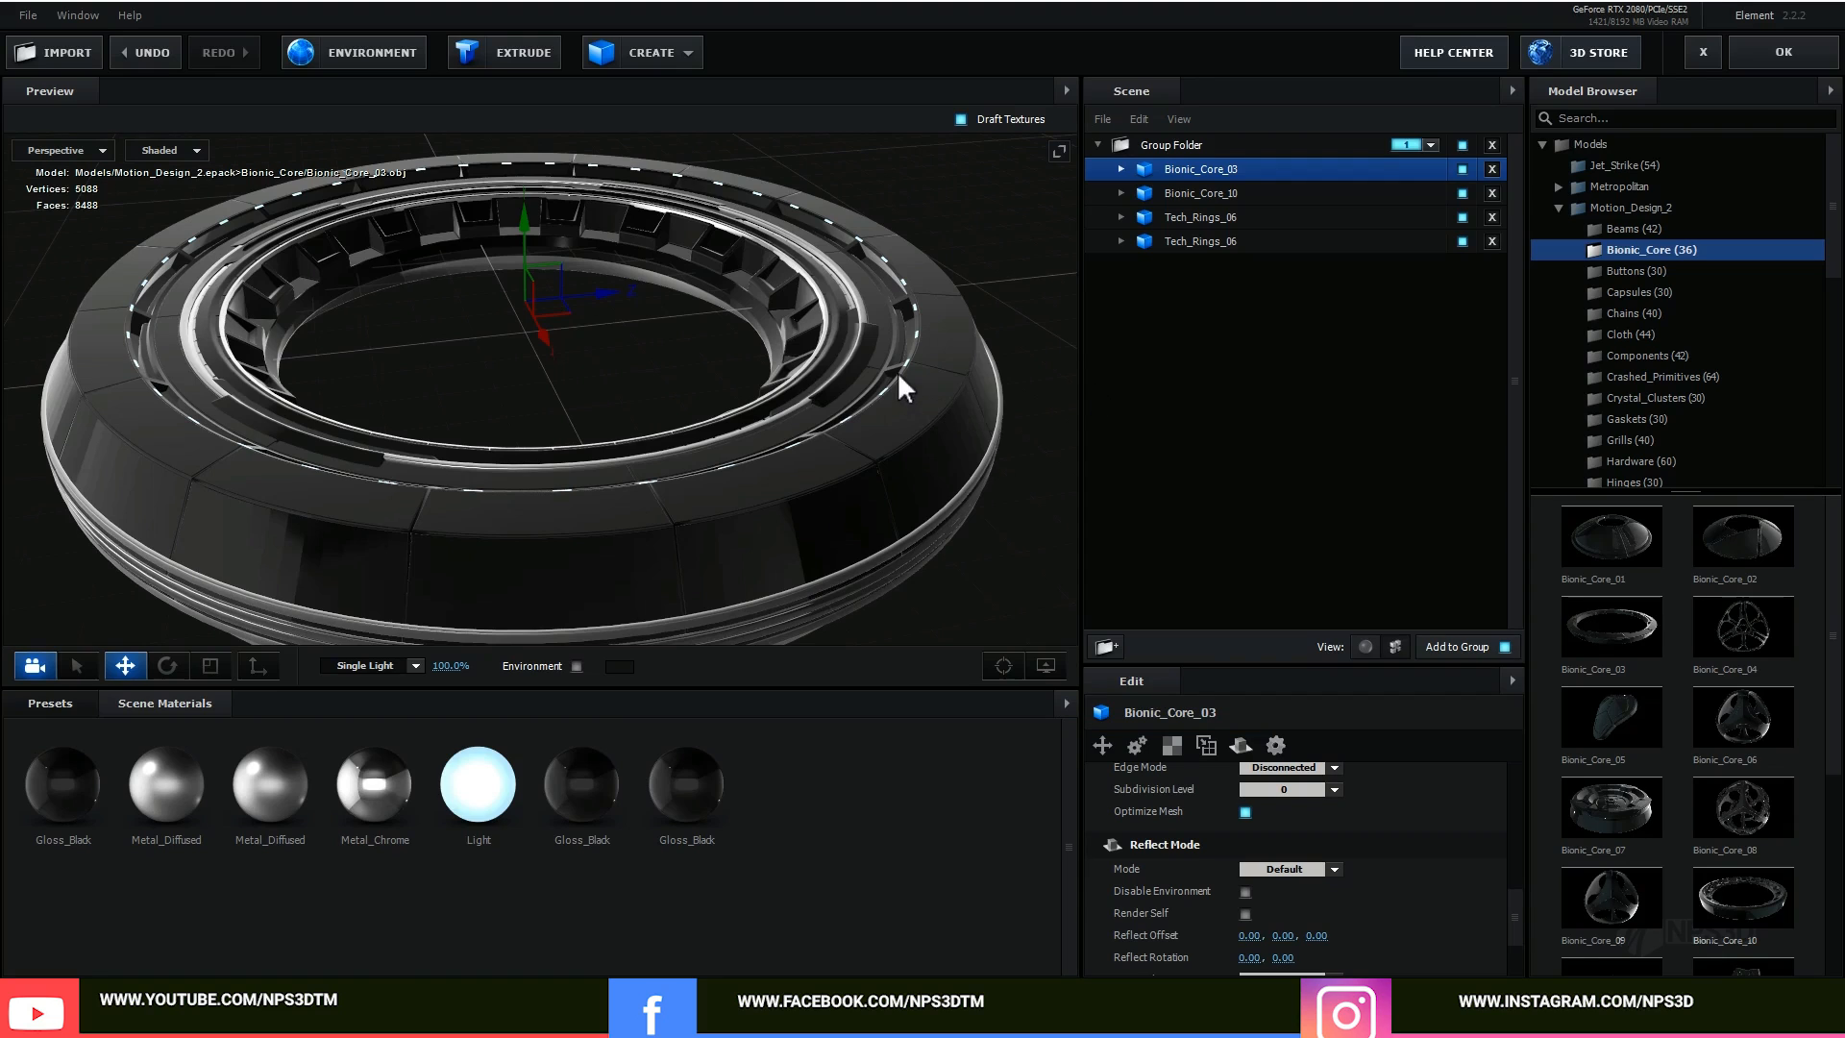
pyautogui.scroll(-3, 894, 375)
pyautogui.moveTo(861, 387); pyautogui.dragTo(773, 427)
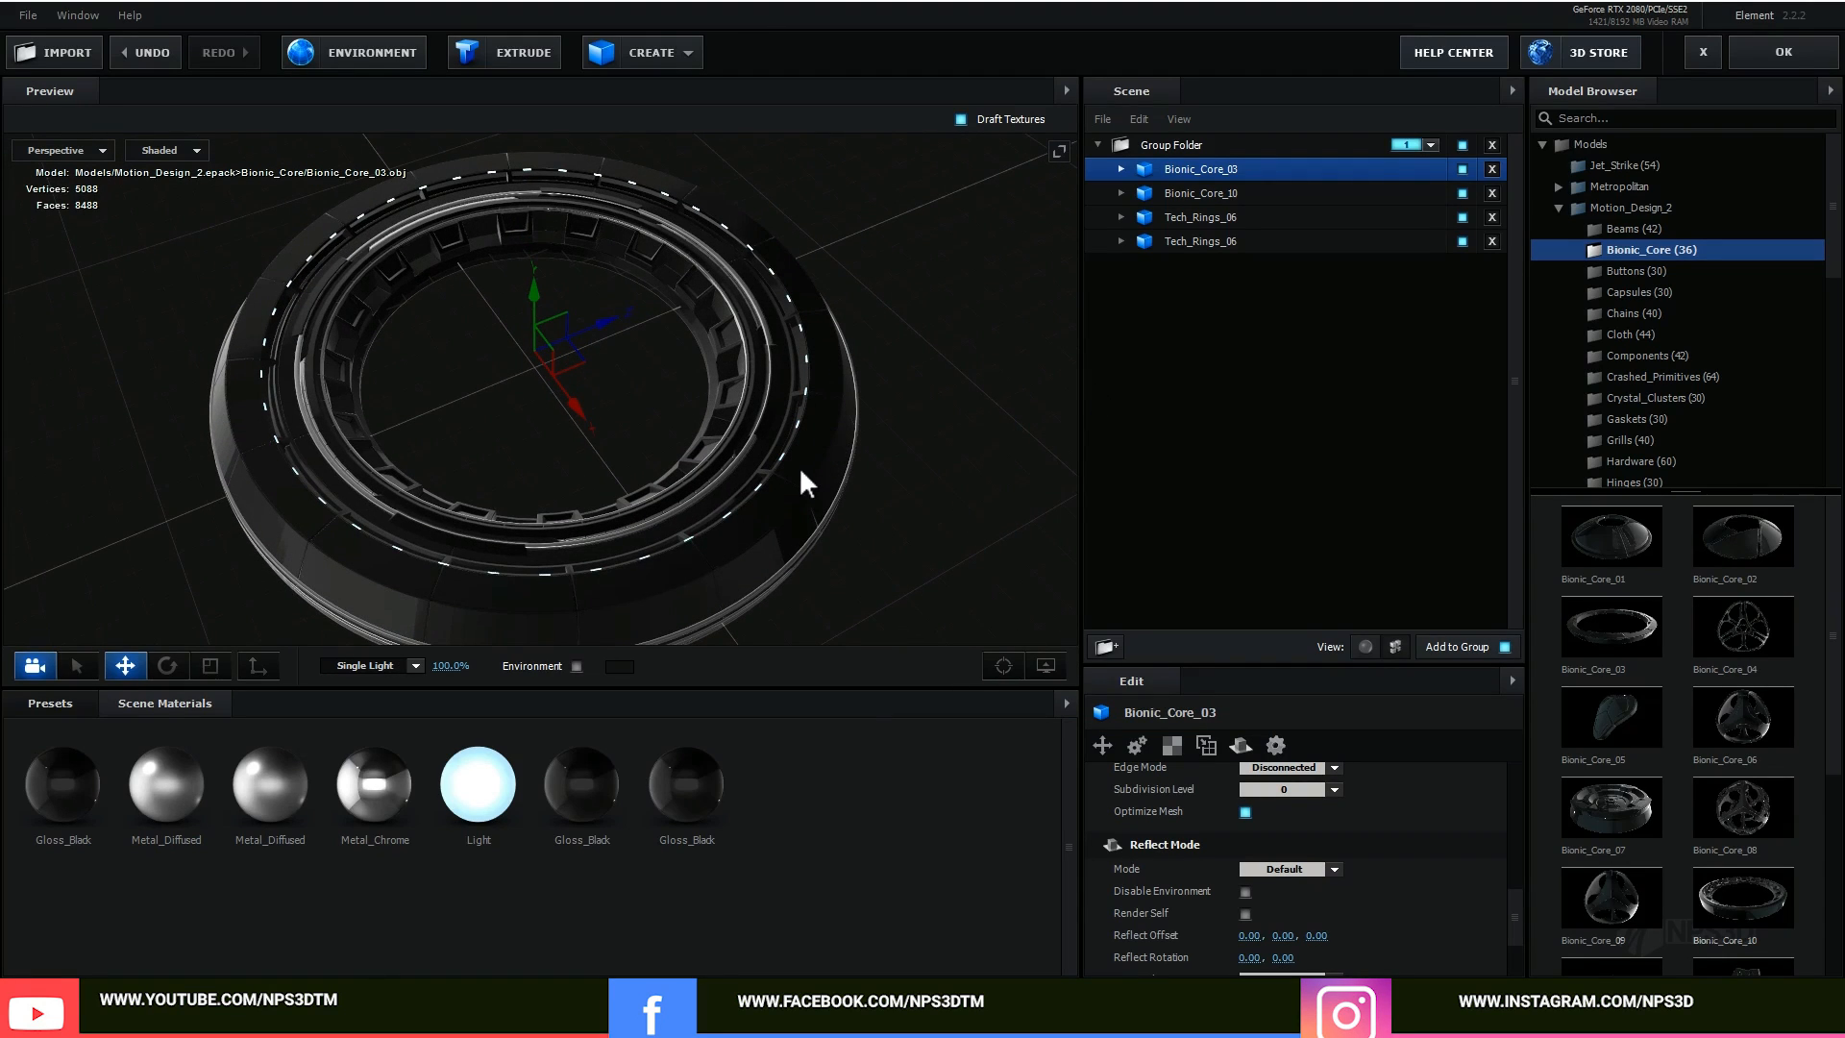
pyautogui.click(1783, 52)
# Step: Create a two-node camera with the 24mm preset and move it to a closer, slightly elevated view of the ring
pyautogui.rightClick(278, 904)
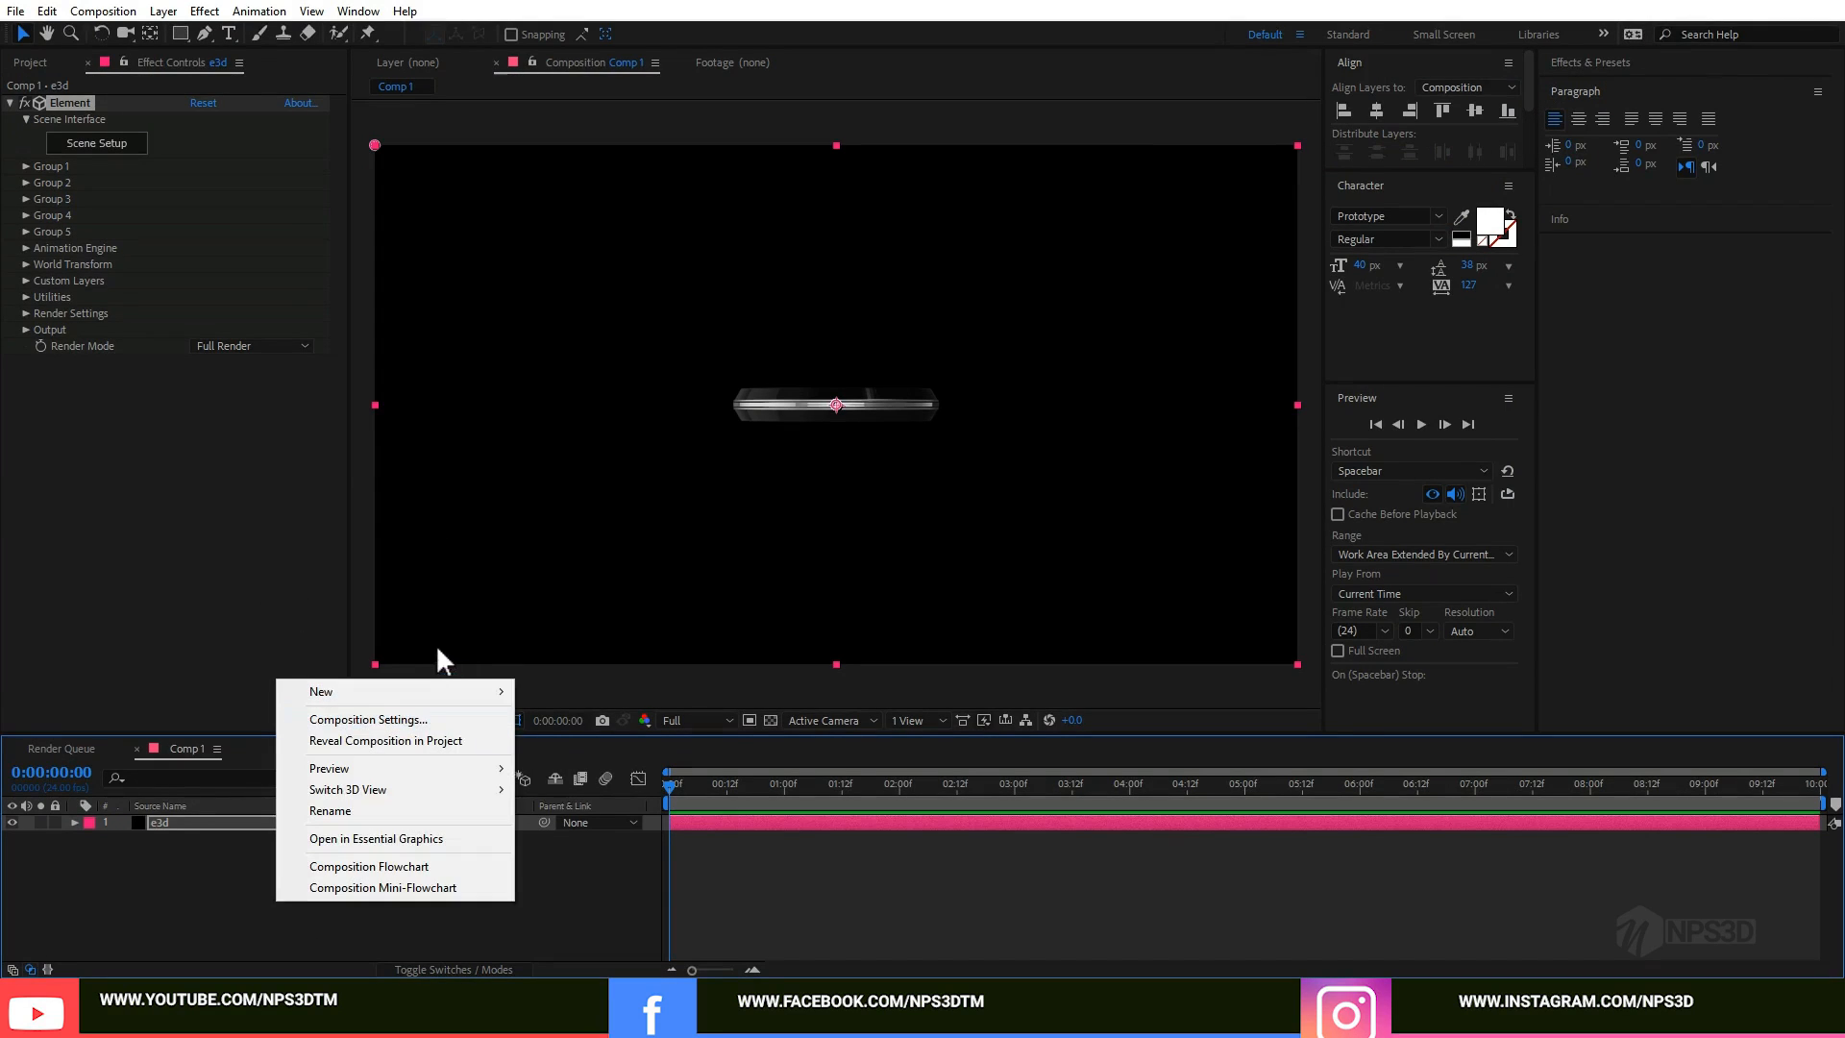
pyautogui.moveTo(413, 694)
pyautogui.click(569, 783)
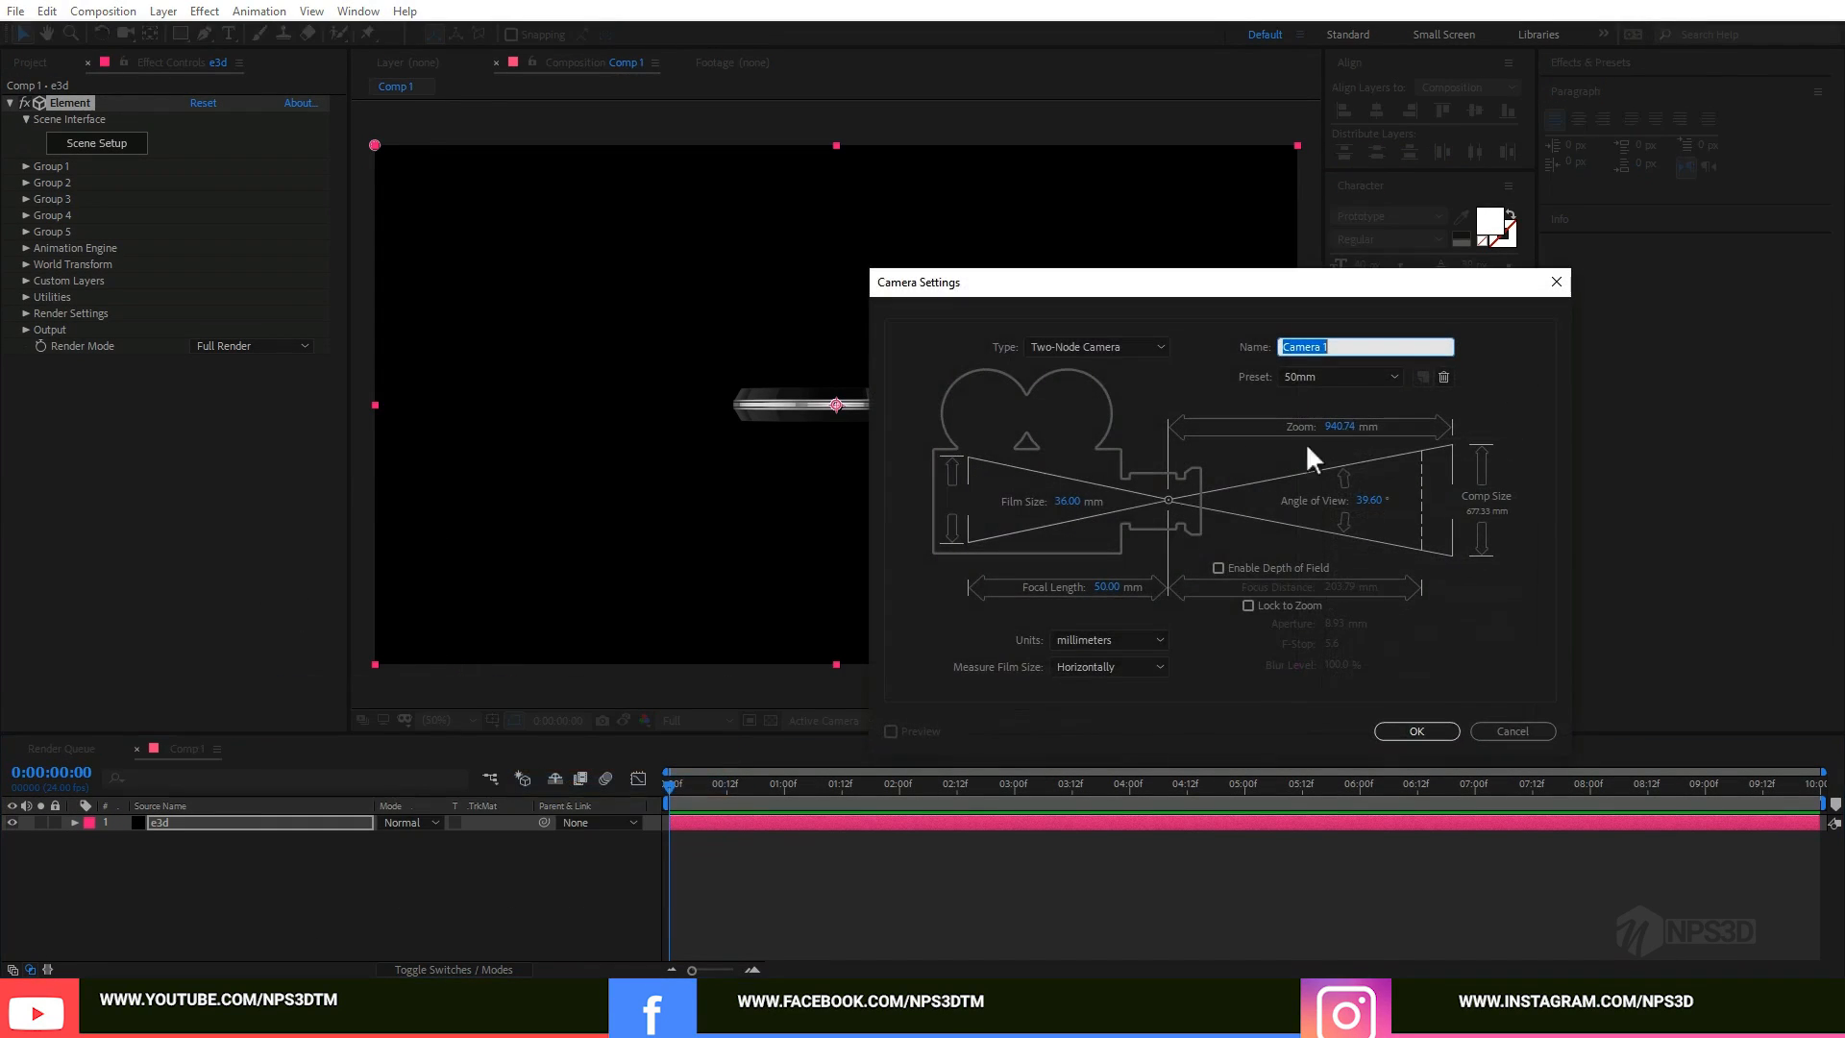
pyautogui.click(1365, 377)
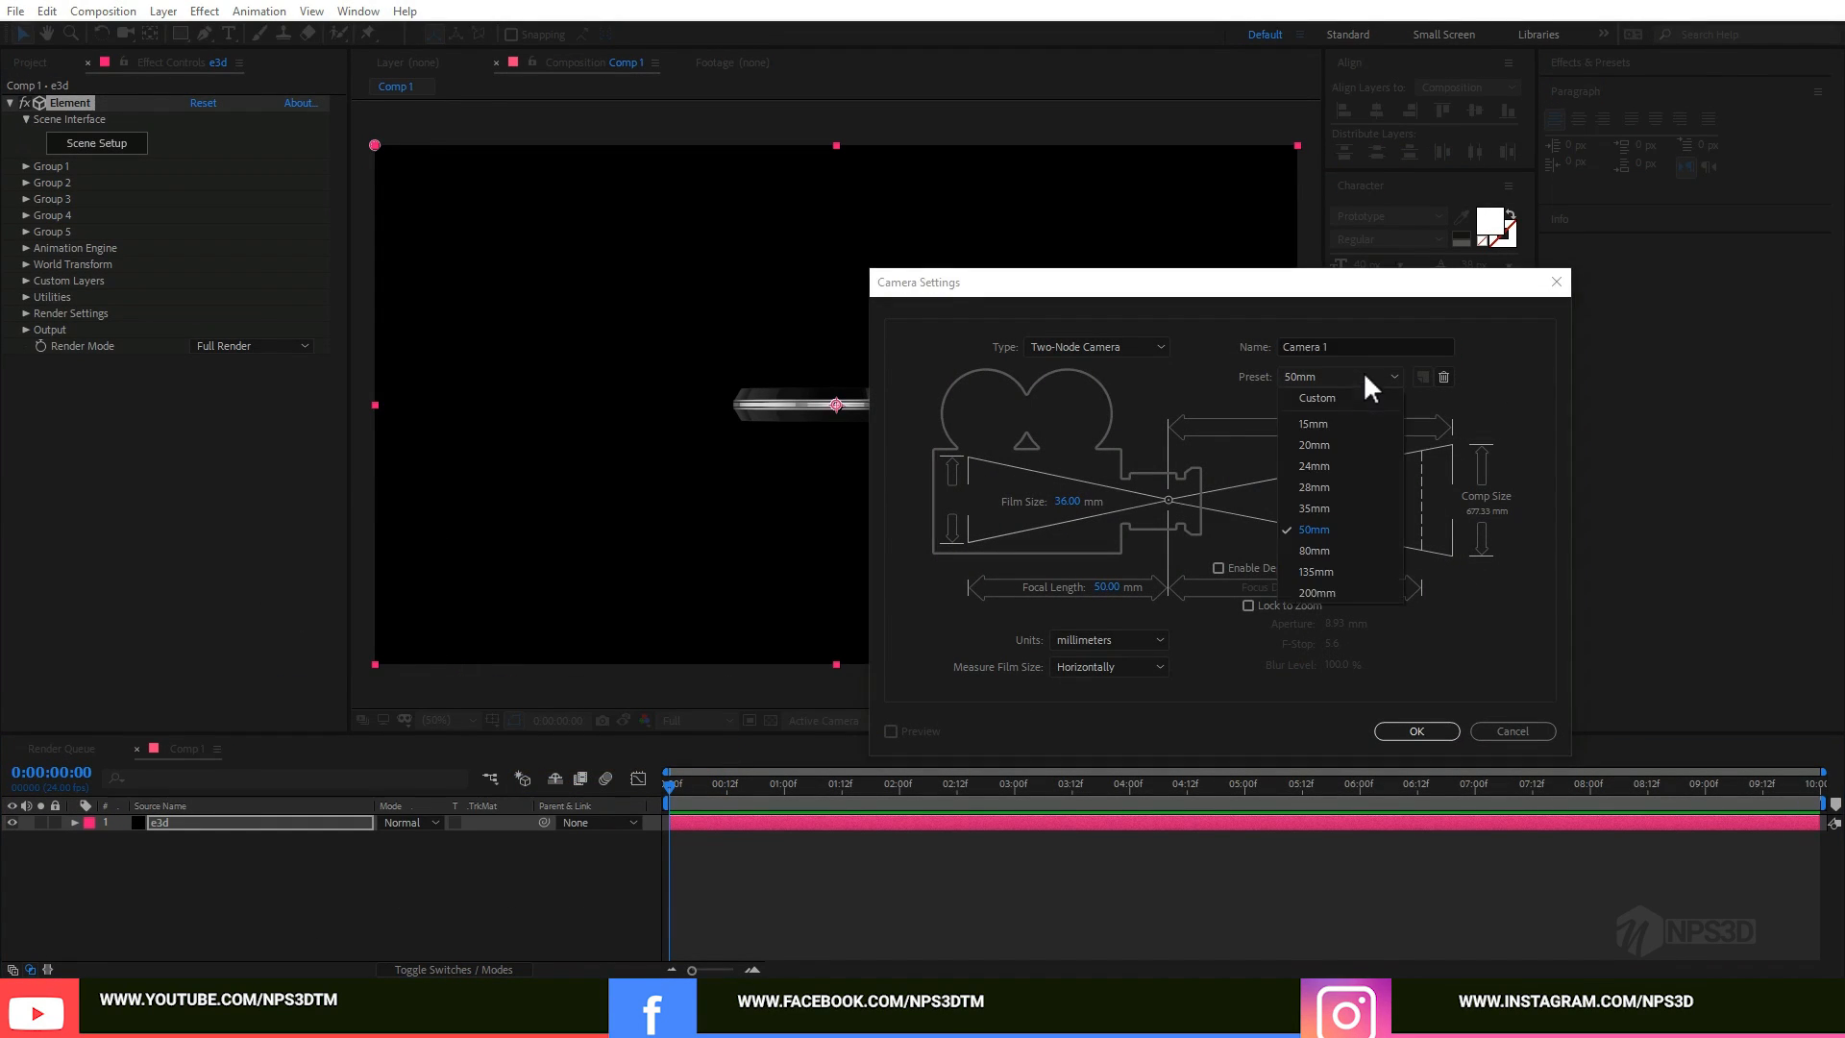
pyautogui.click(1332, 466)
pyautogui.click(1409, 729)
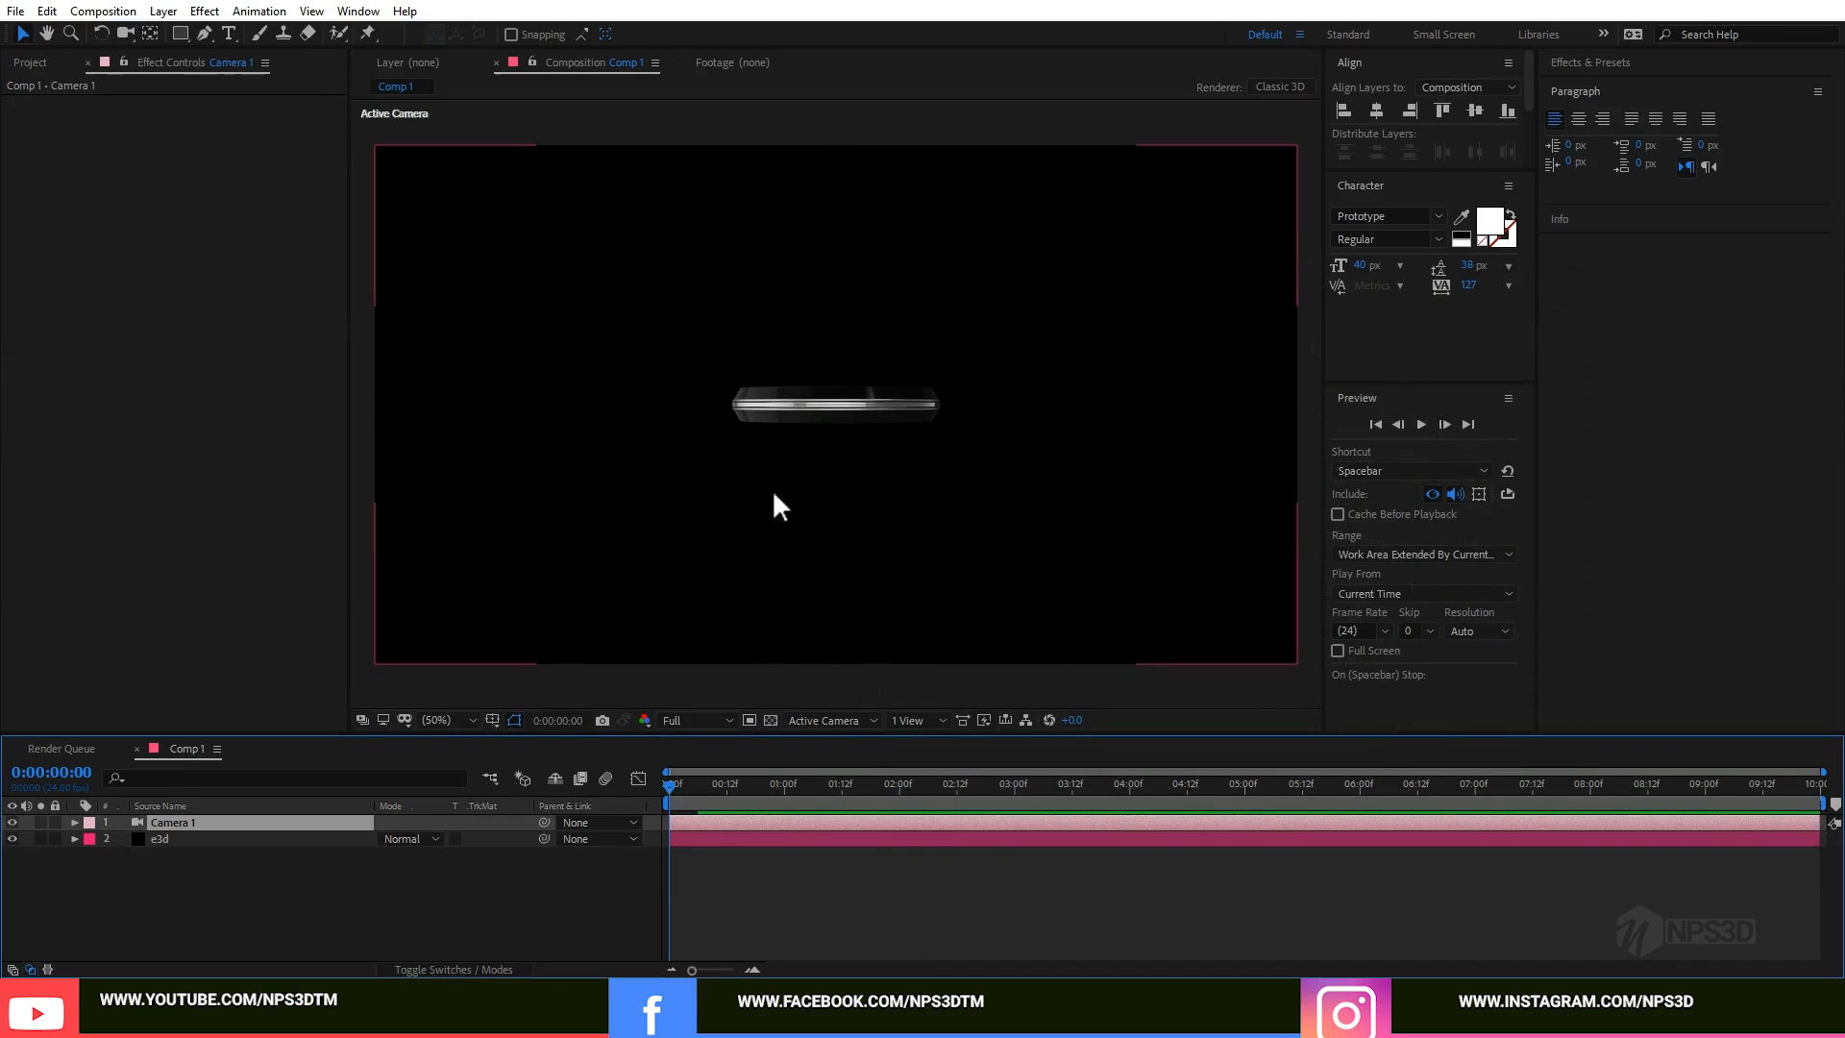
pyautogui.moveTo(845, 412); pyautogui.dragTo(942, 456)
pyautogui.click(291, 898)
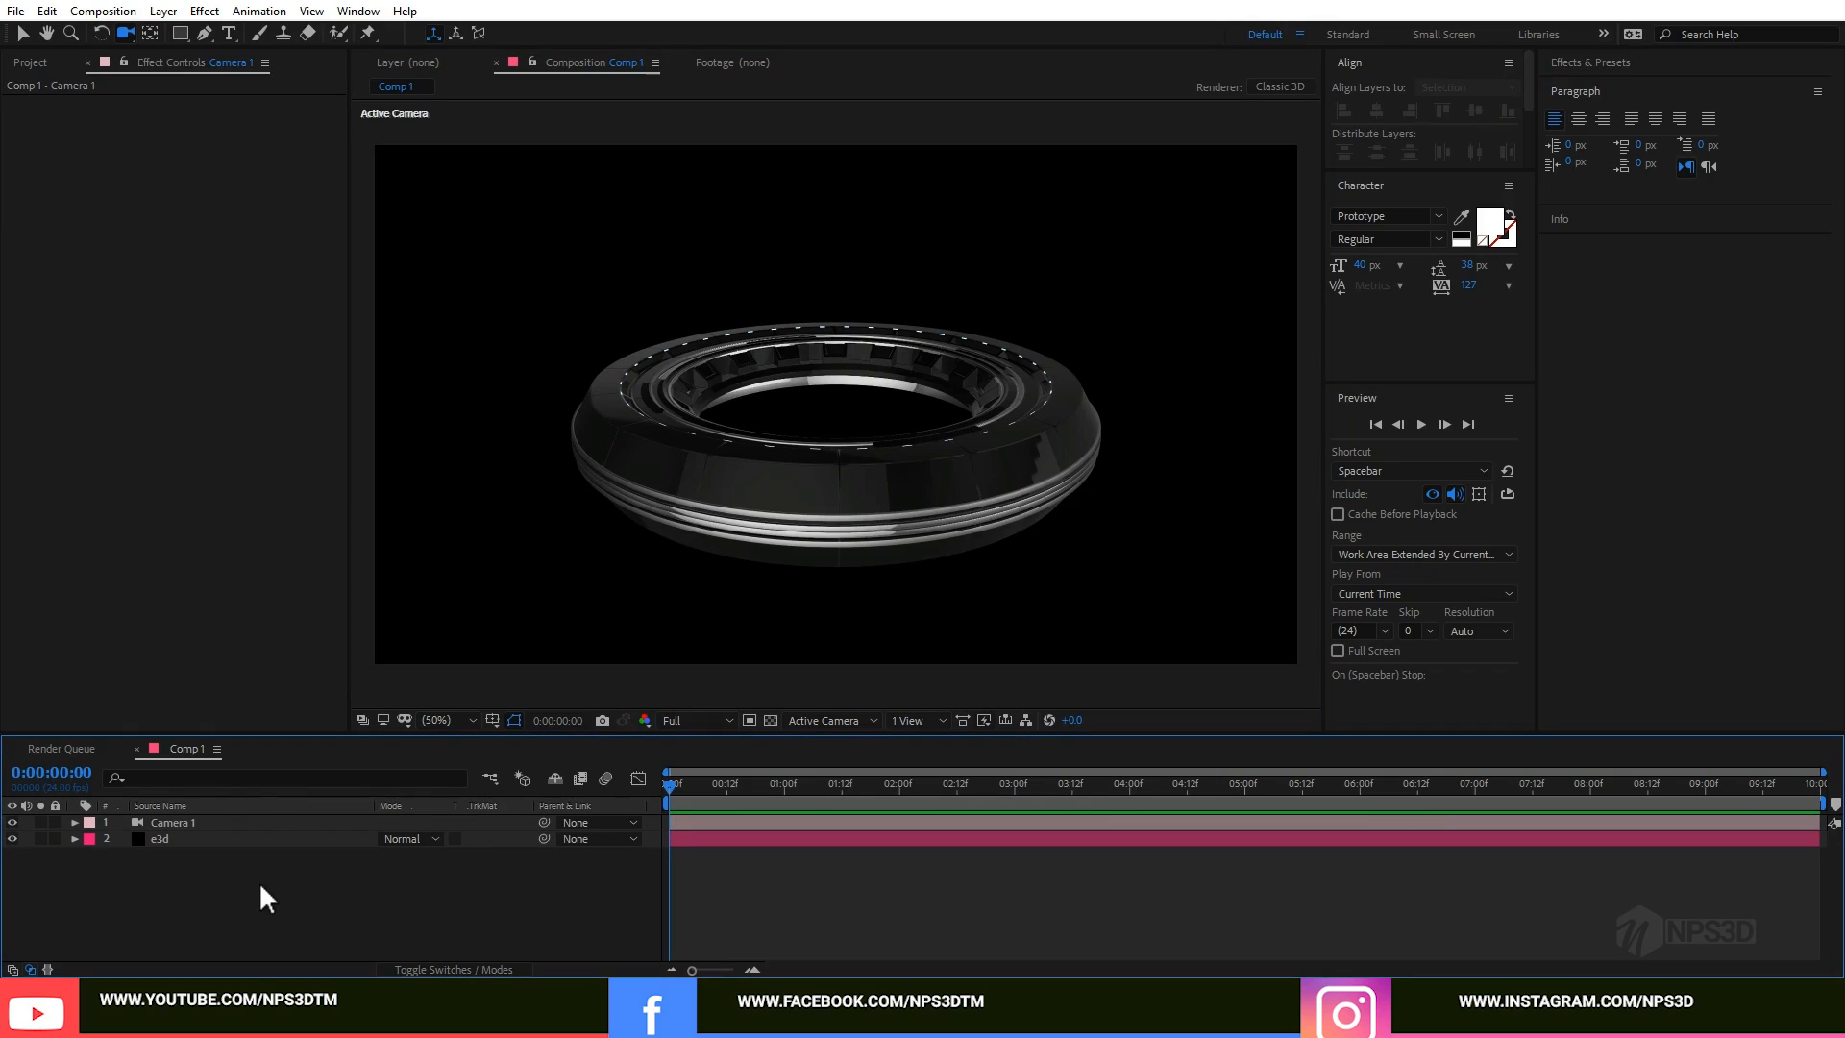
# Step: Create a new composition named "sci fi lines" at 1024 × 1024 px
pyautogui.click(44, 65)
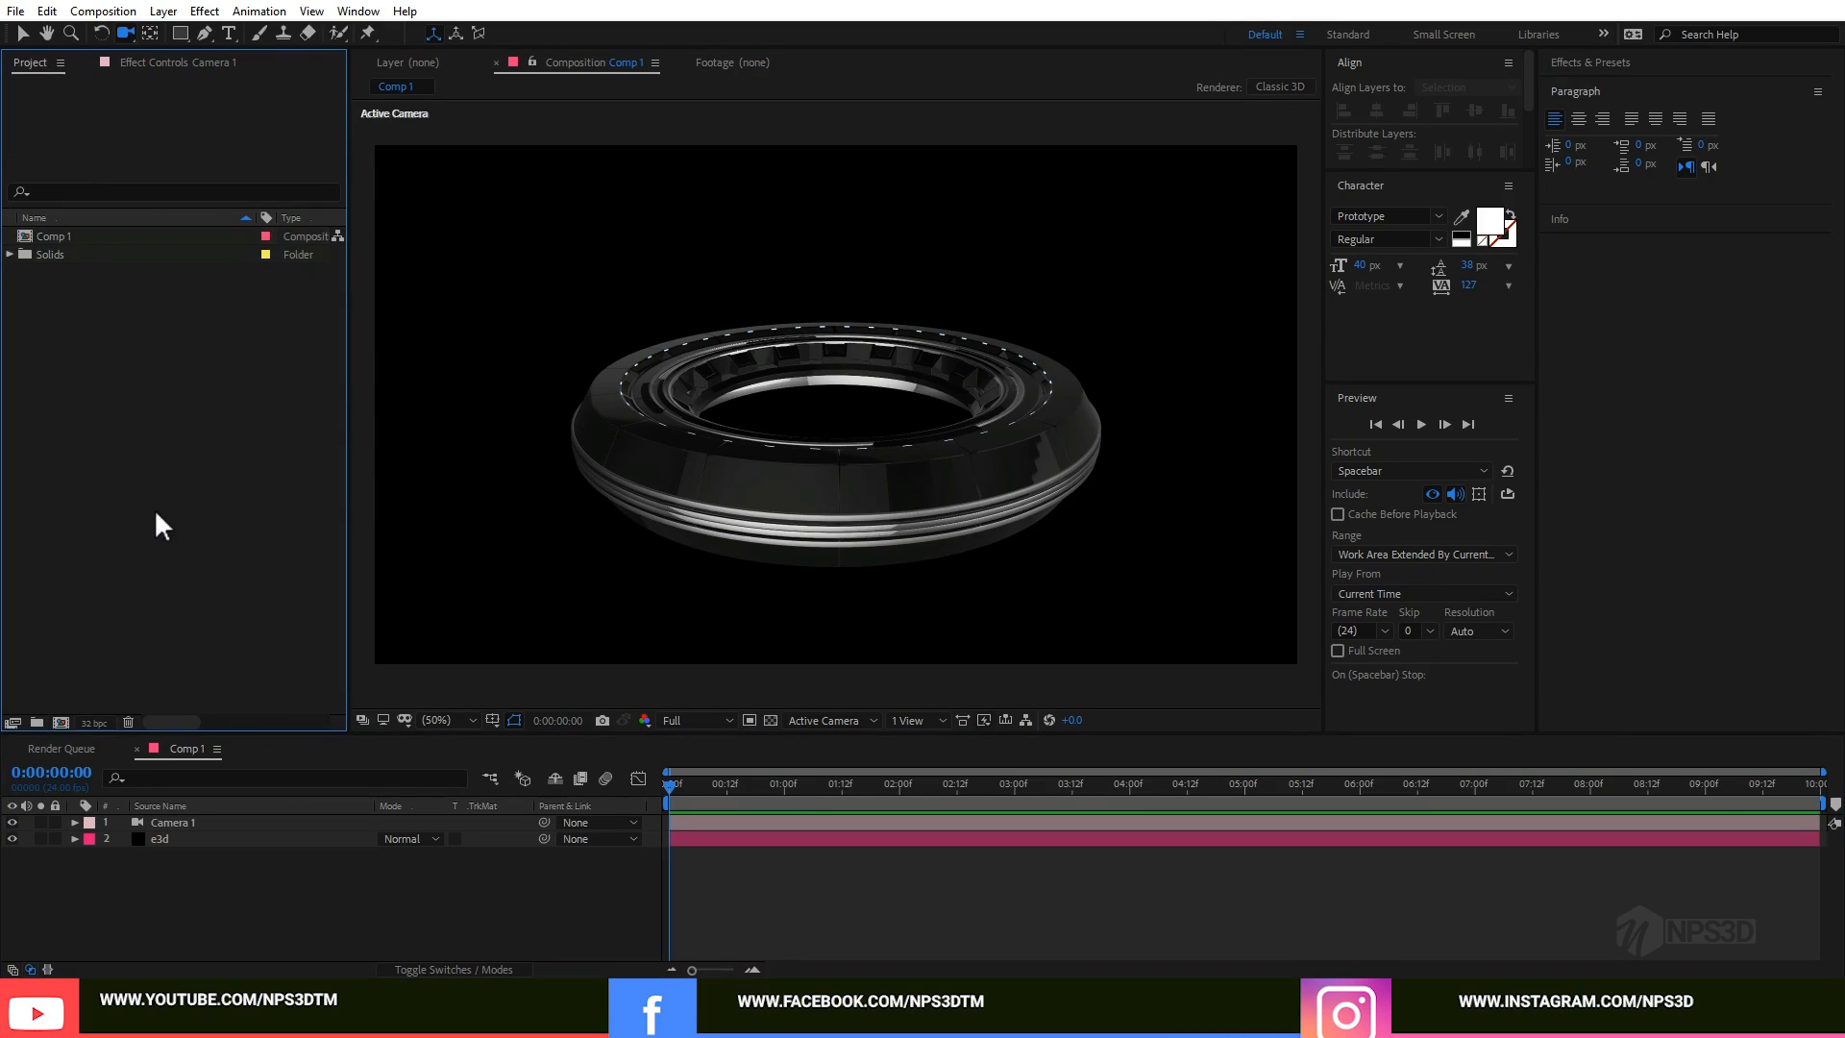
pyautogui.click(60, 723)
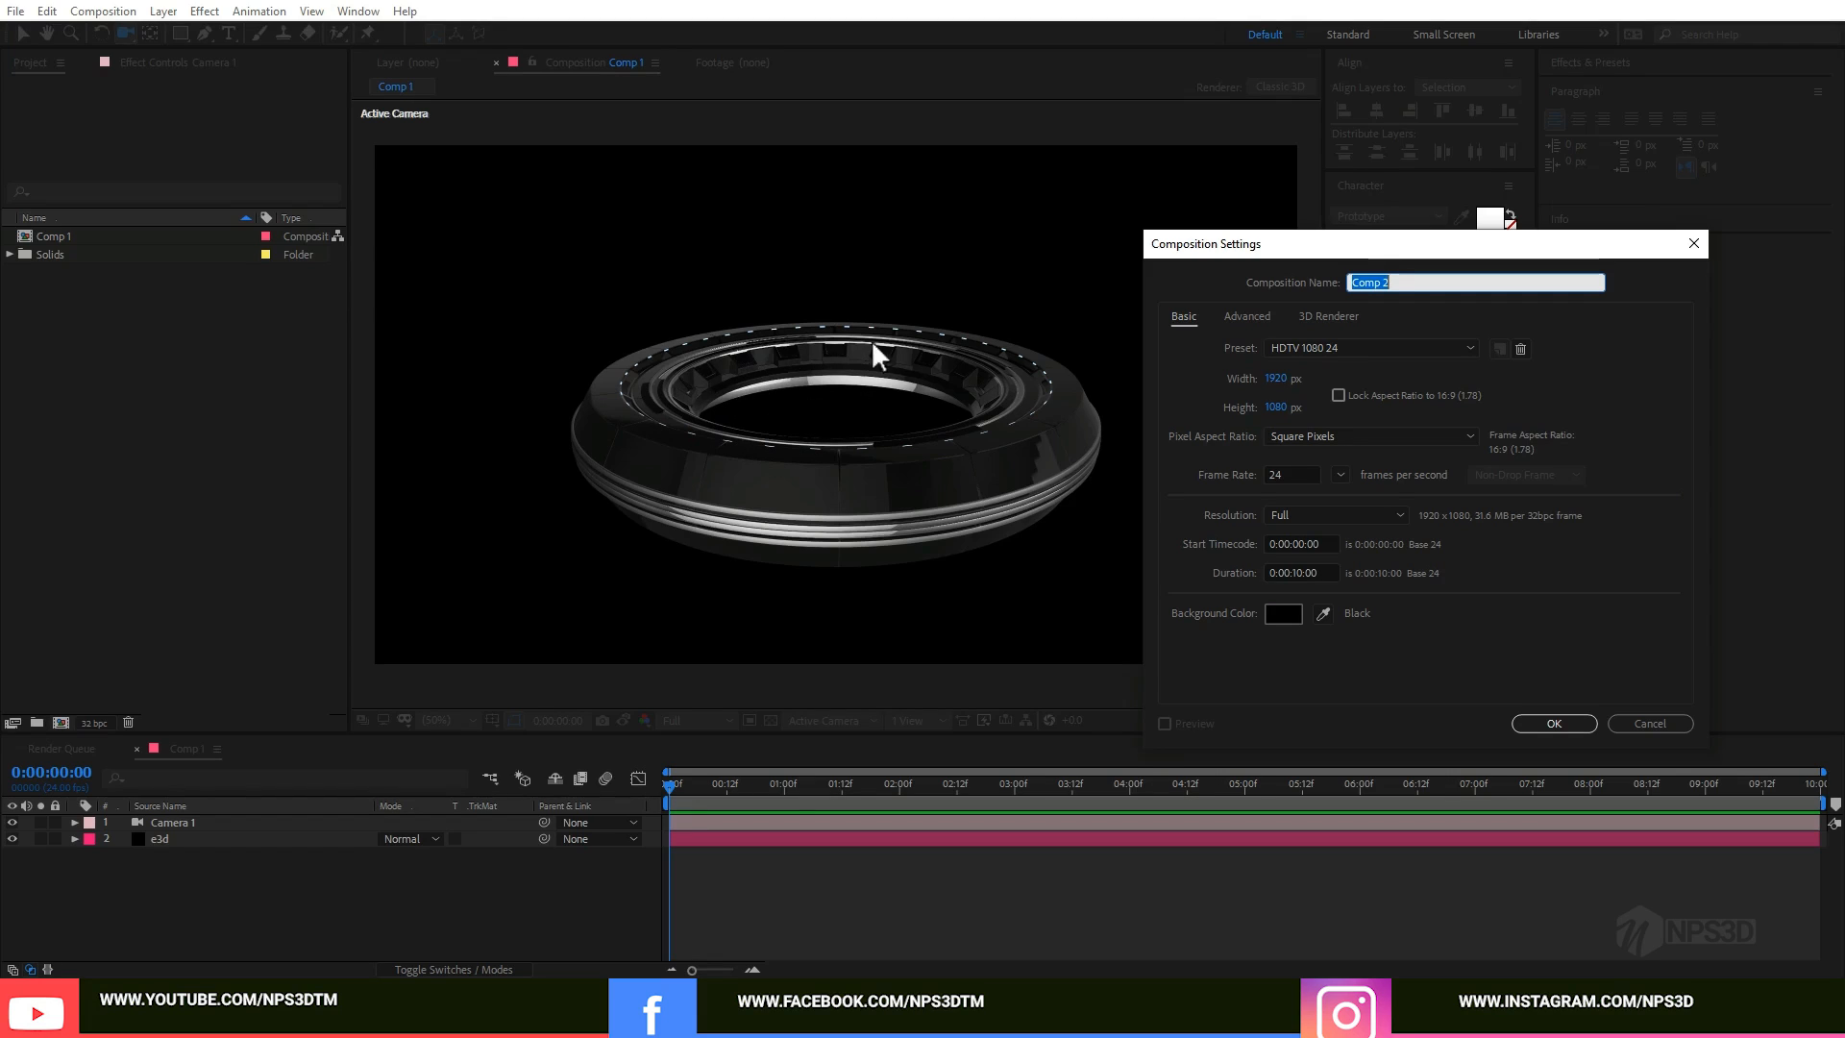
pyautogui.write('sci fi lines')
pyautogui.click(1284, 380)
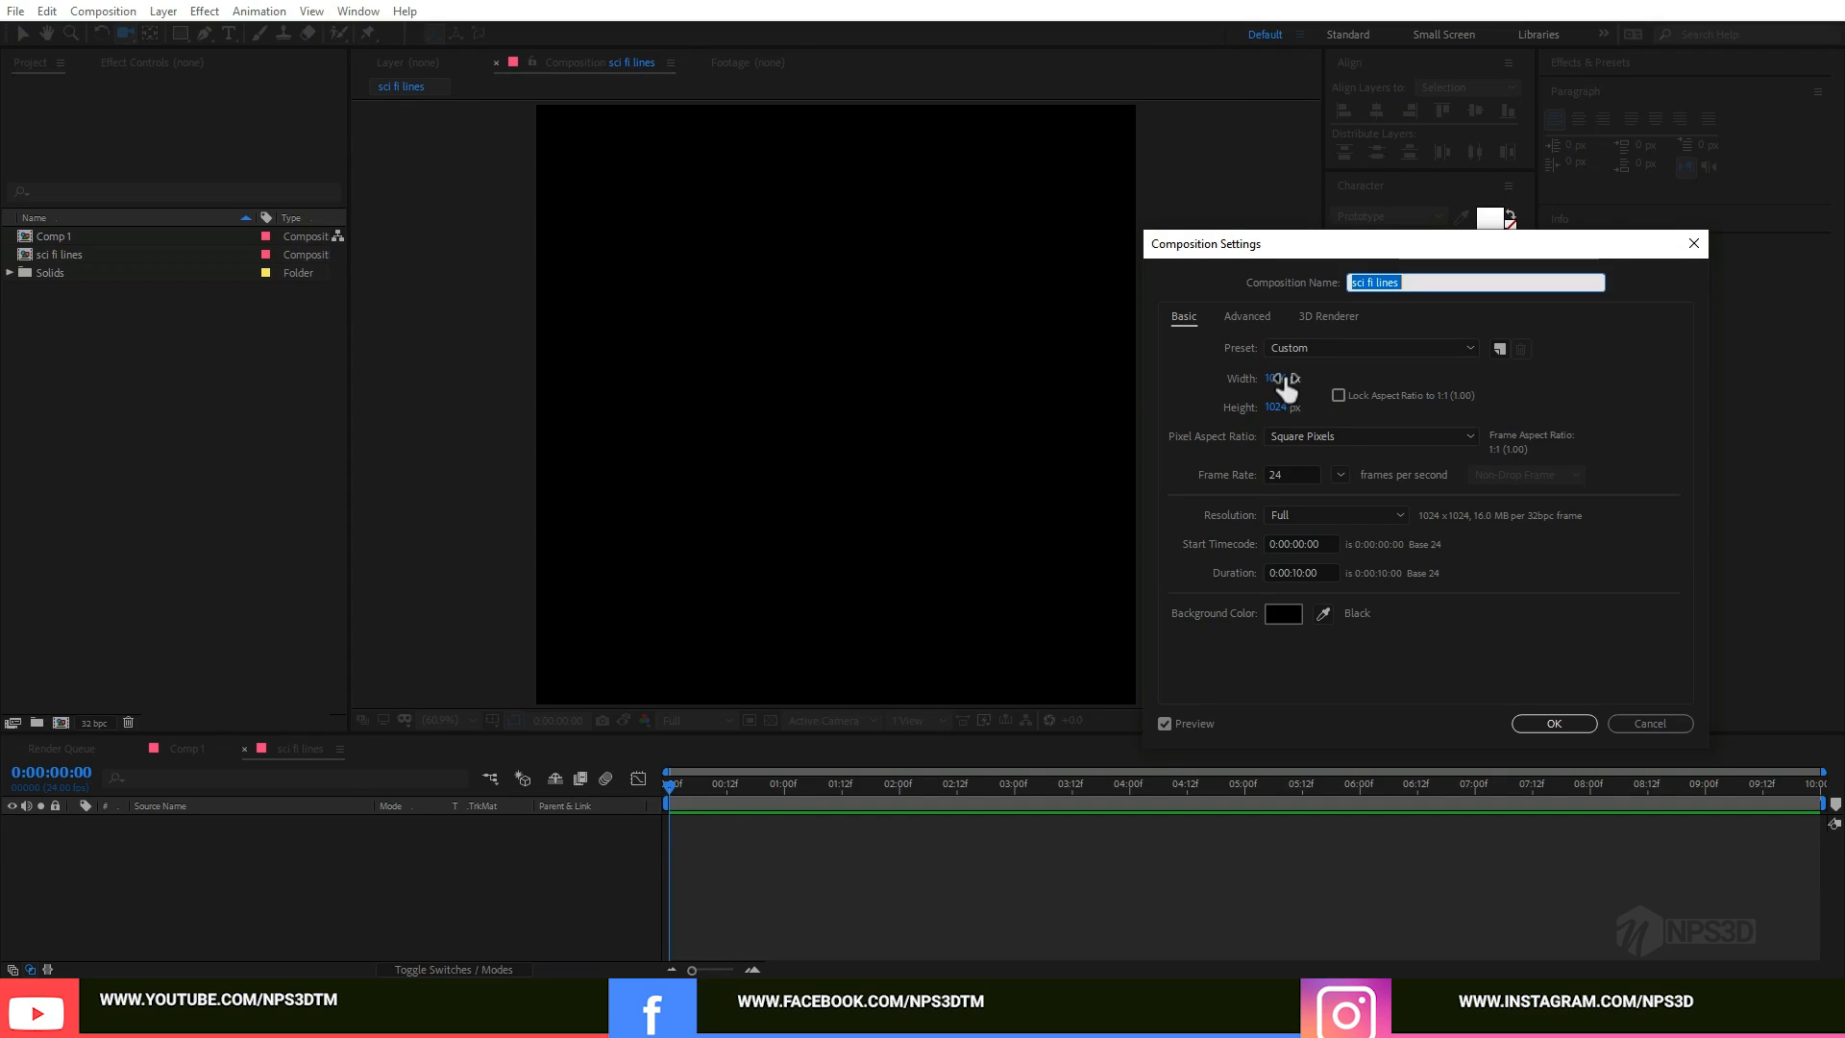
# Step: Set the sci fi lines composition's height to 200 px, keeping its 1024 px width
pyautogui.click(1276, 379)
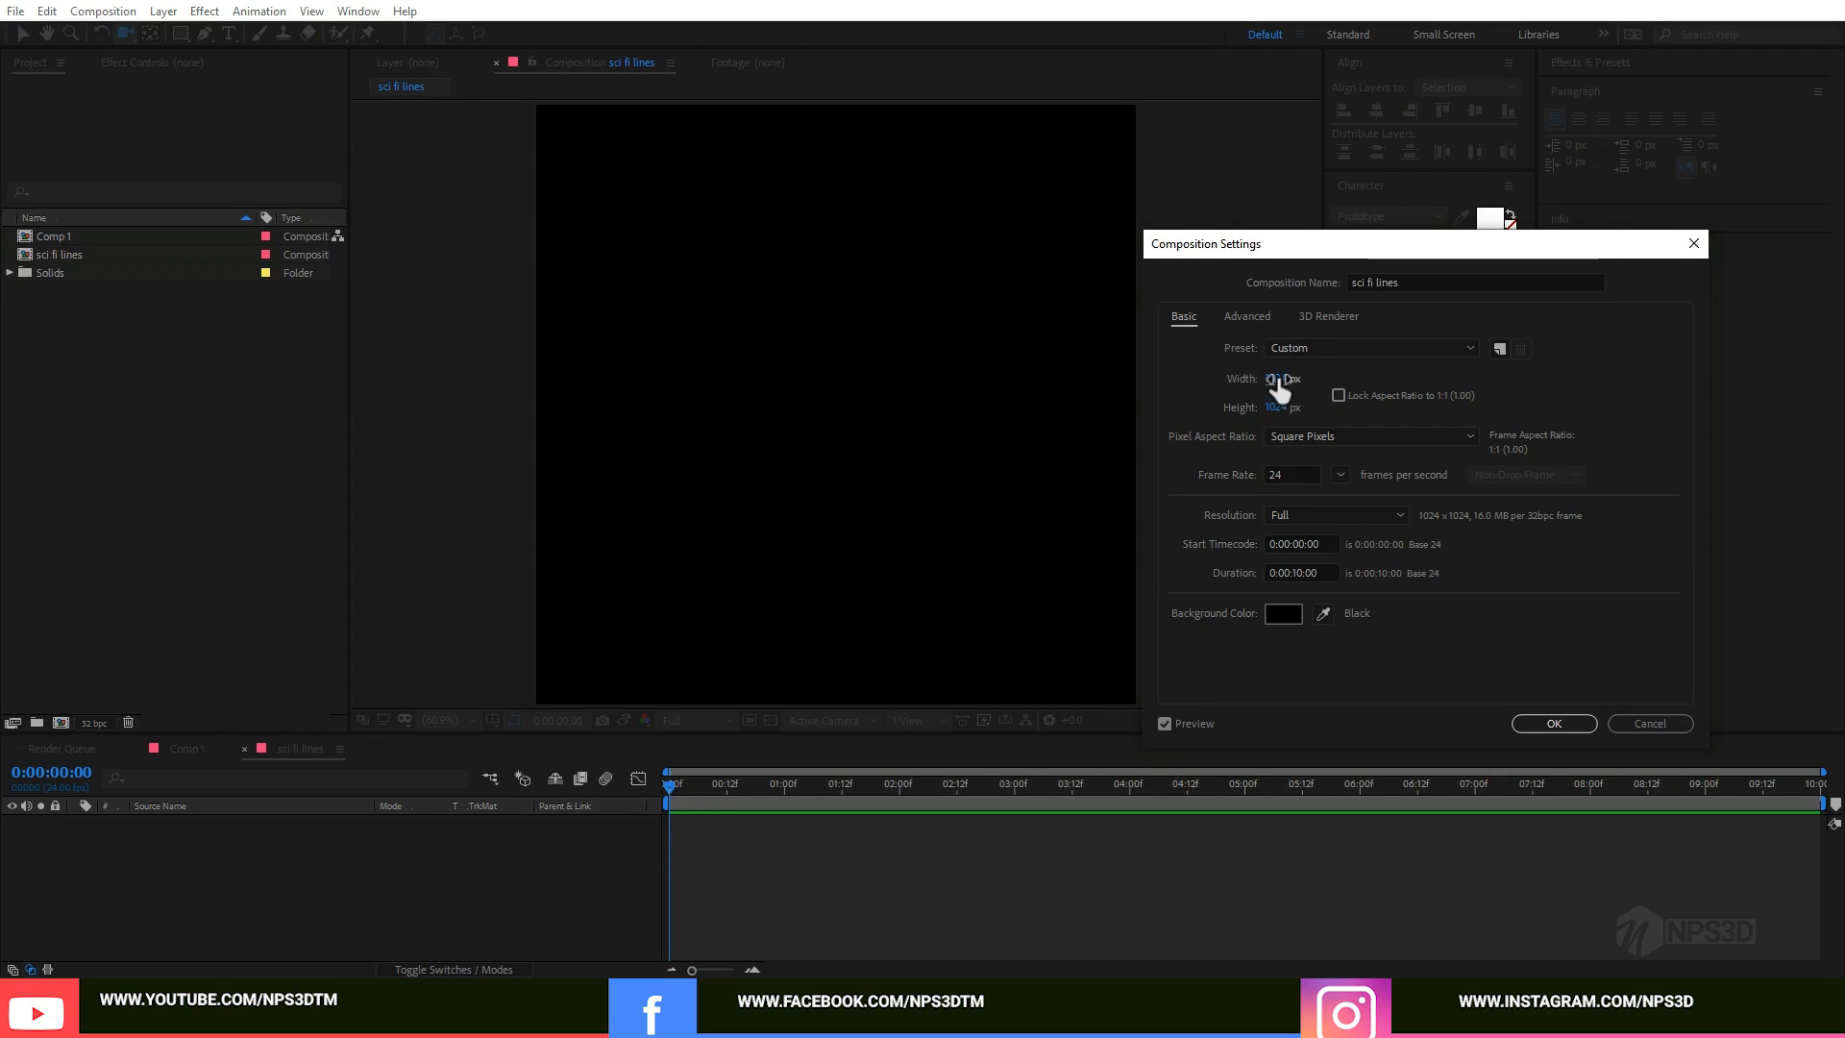
pyautogui.click(1293, 406)
pyautogui.write('200')
pyautogui.press('Return')
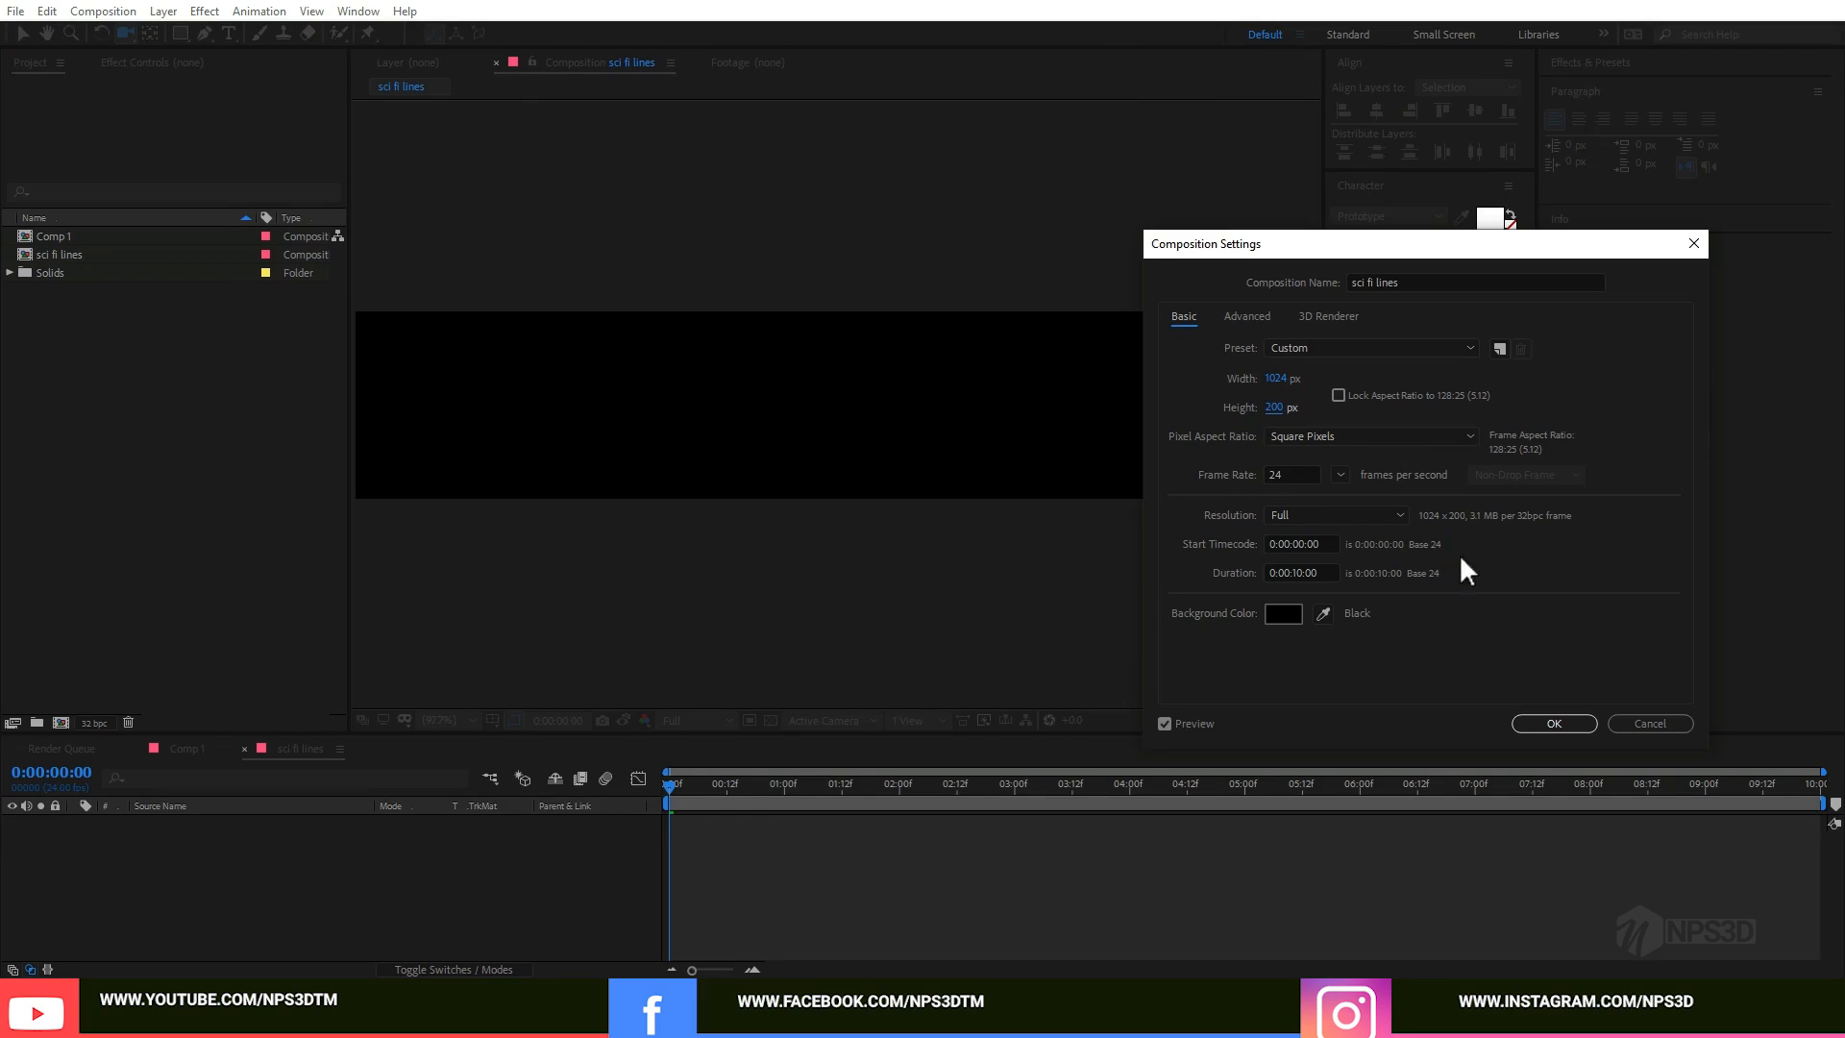
pyautogui.click(1549, 723)
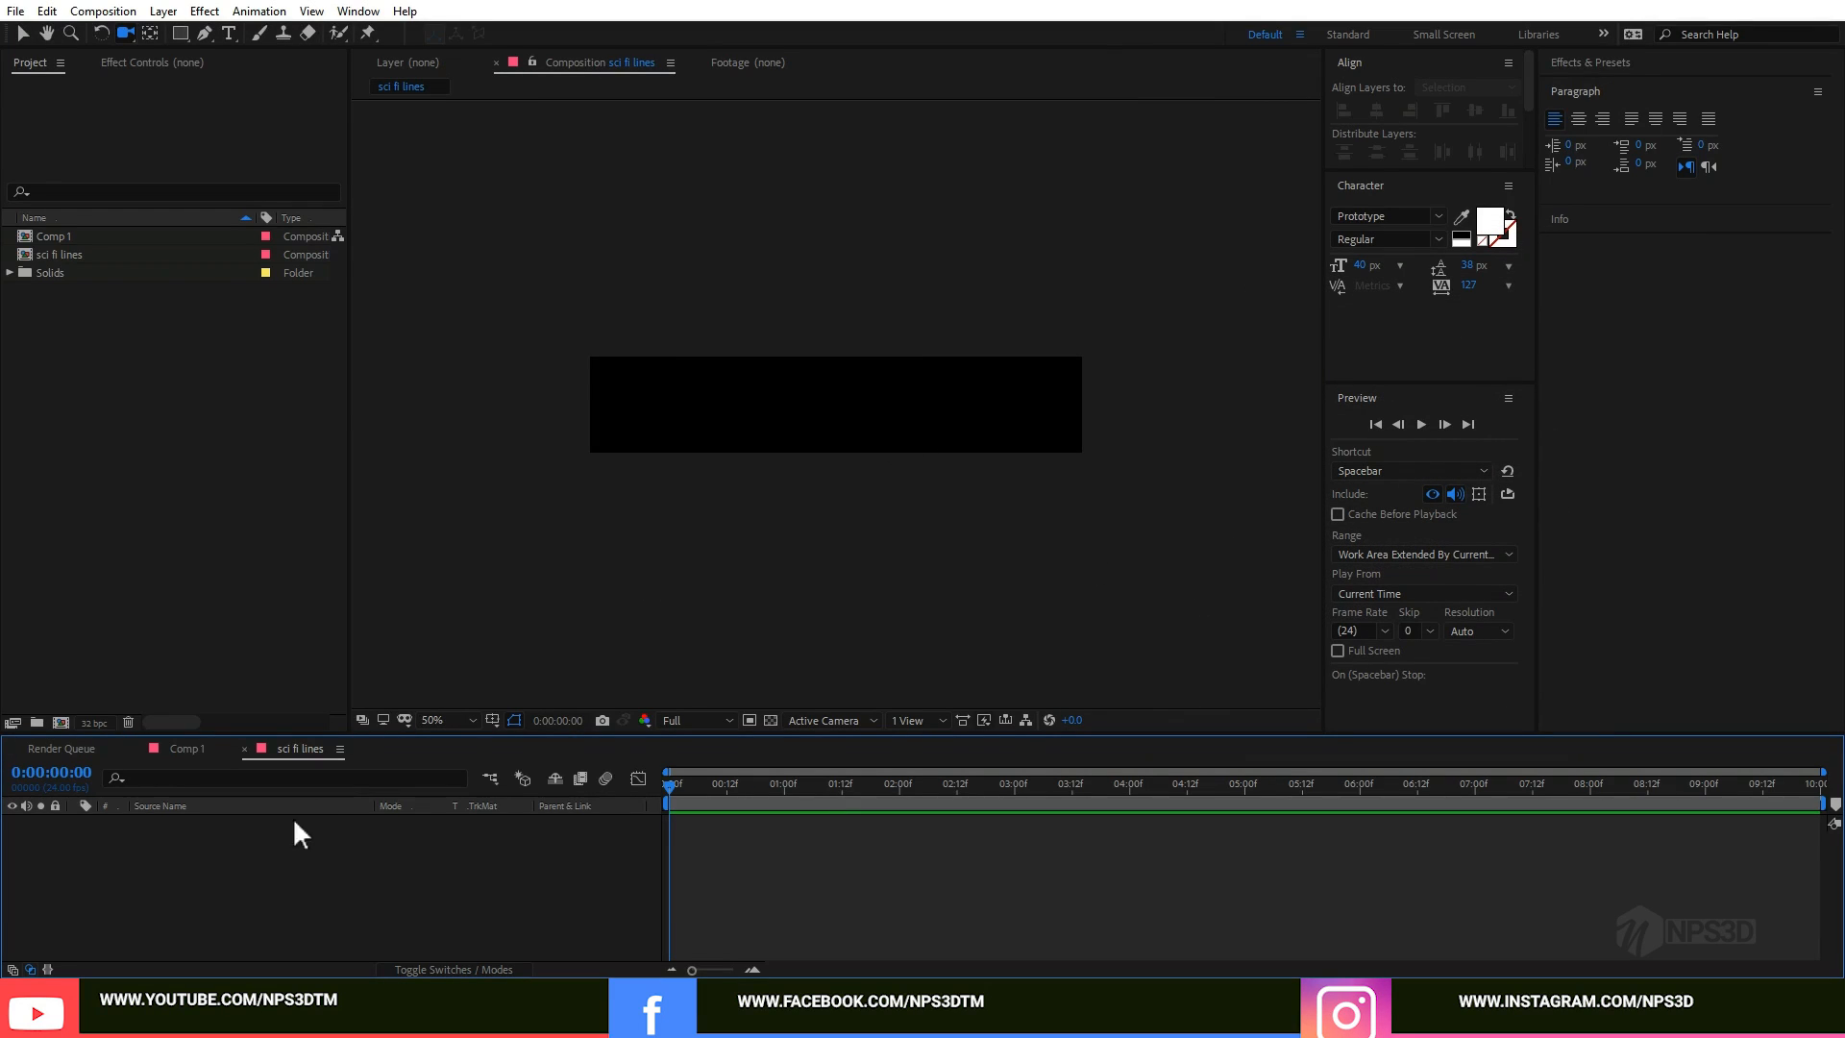
# Step: Add a composition-sized black solid named "fractal noise" to the sci fi lines composition
pyautogui.rightClick(252, 907)
pyautogui.moveTo(404, 695)
pyautogui.click(527, 748)
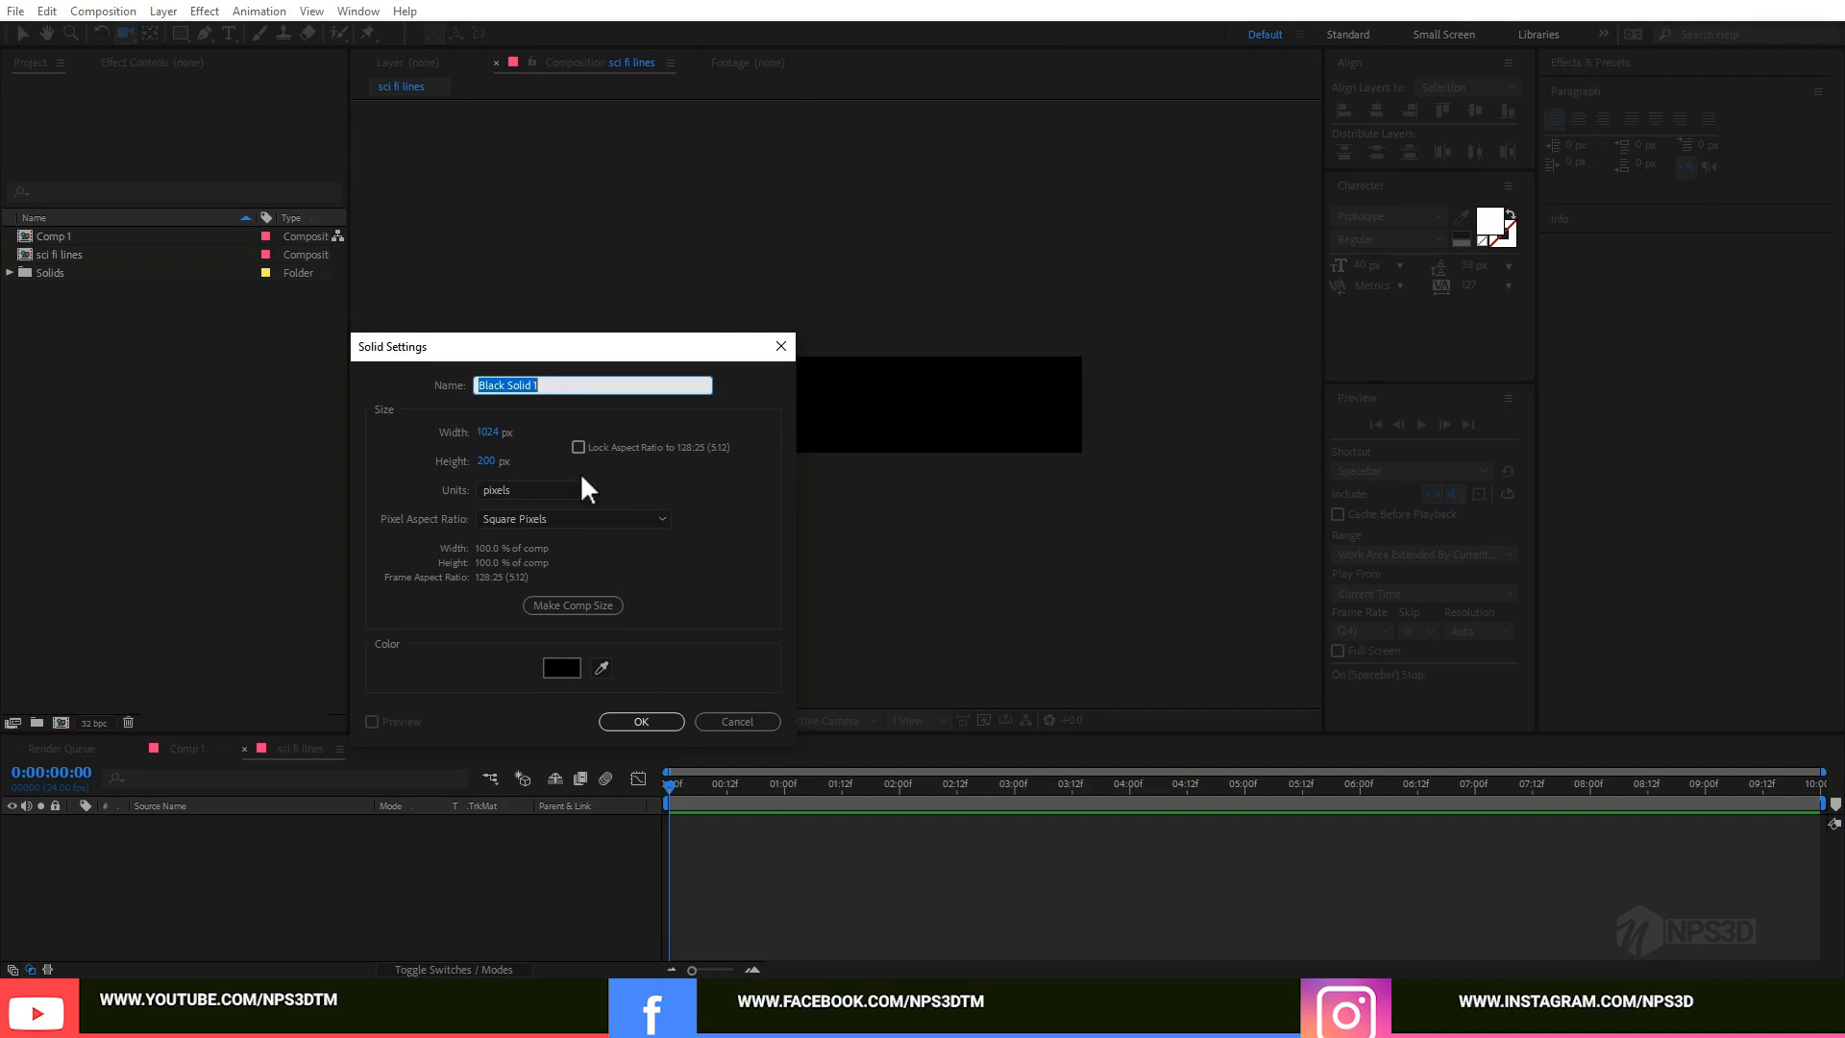
pyautogui.write('fractal noise')
pyautogui.press('Return')
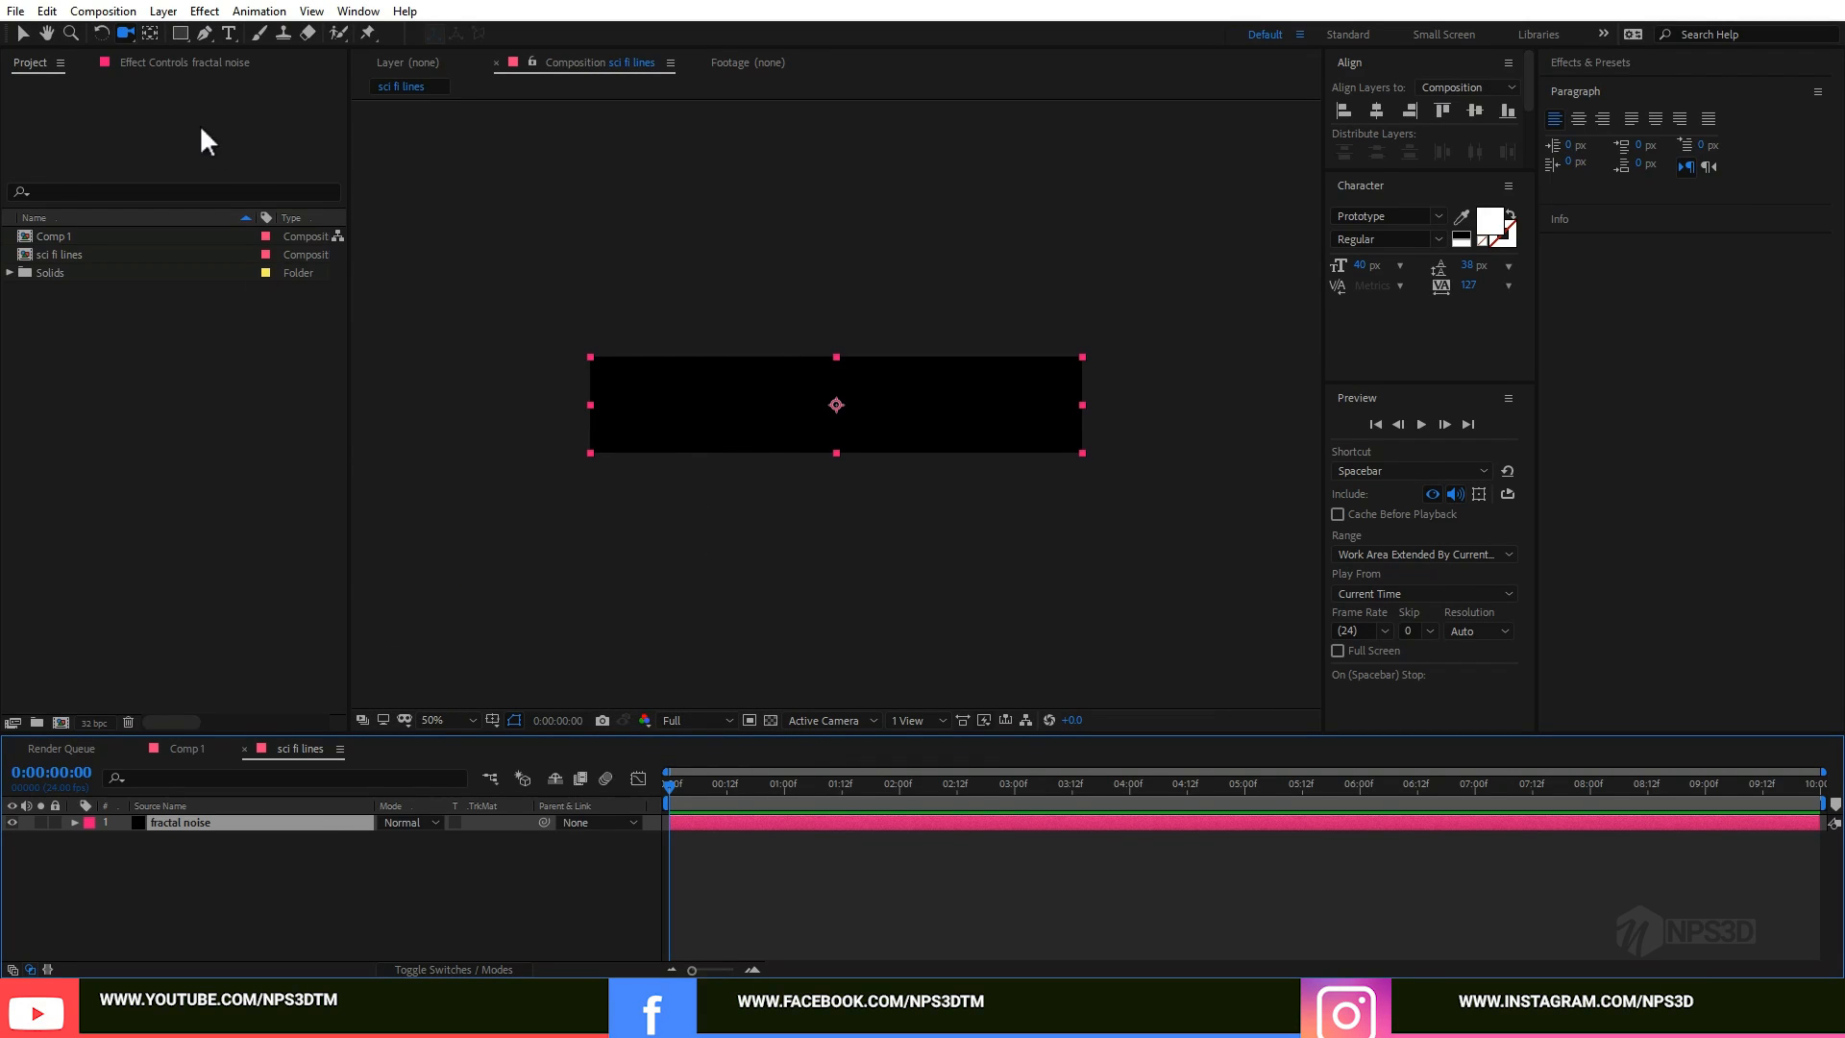
# Step: Apply the Fractal Noise effect to the fractal noise solid
pyautogui.click(188, 64)
pyautogui.hotkey('ctrl', 'space')
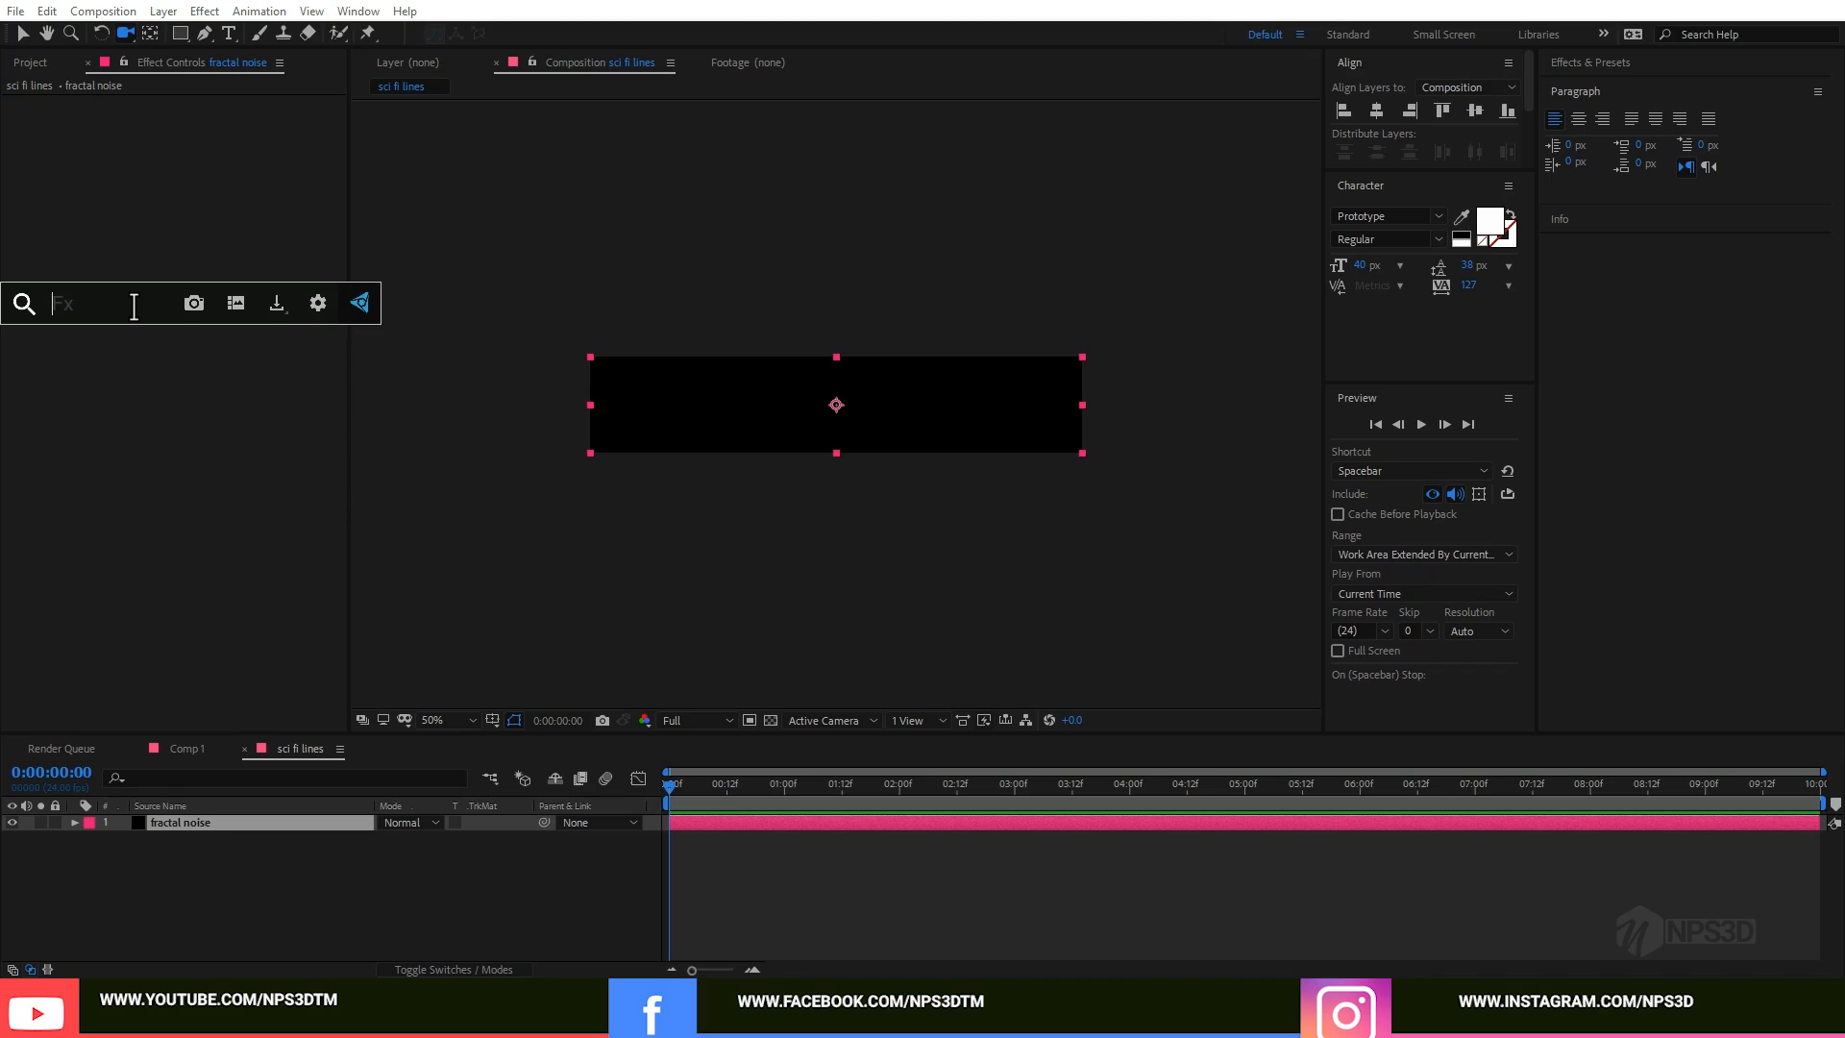
pyautogui.write('frac')
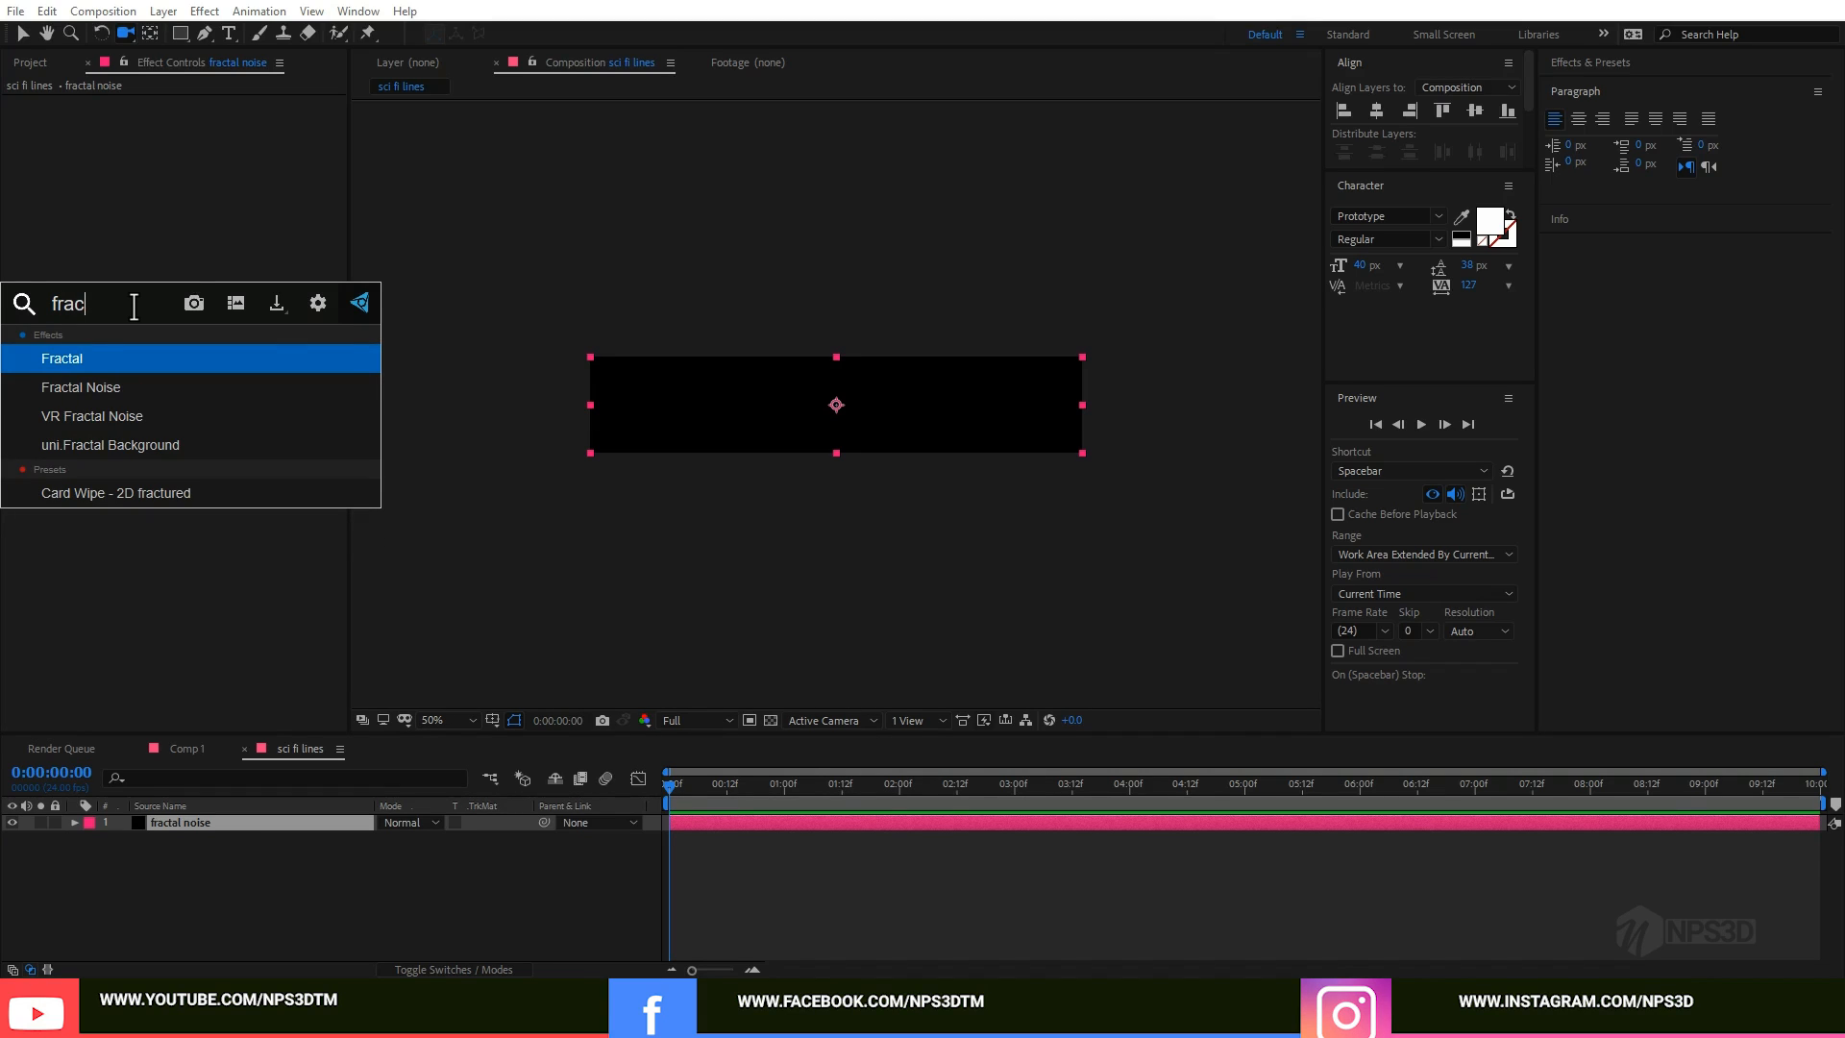
pyautogui.press('Down')
pyautogui.press('Return')
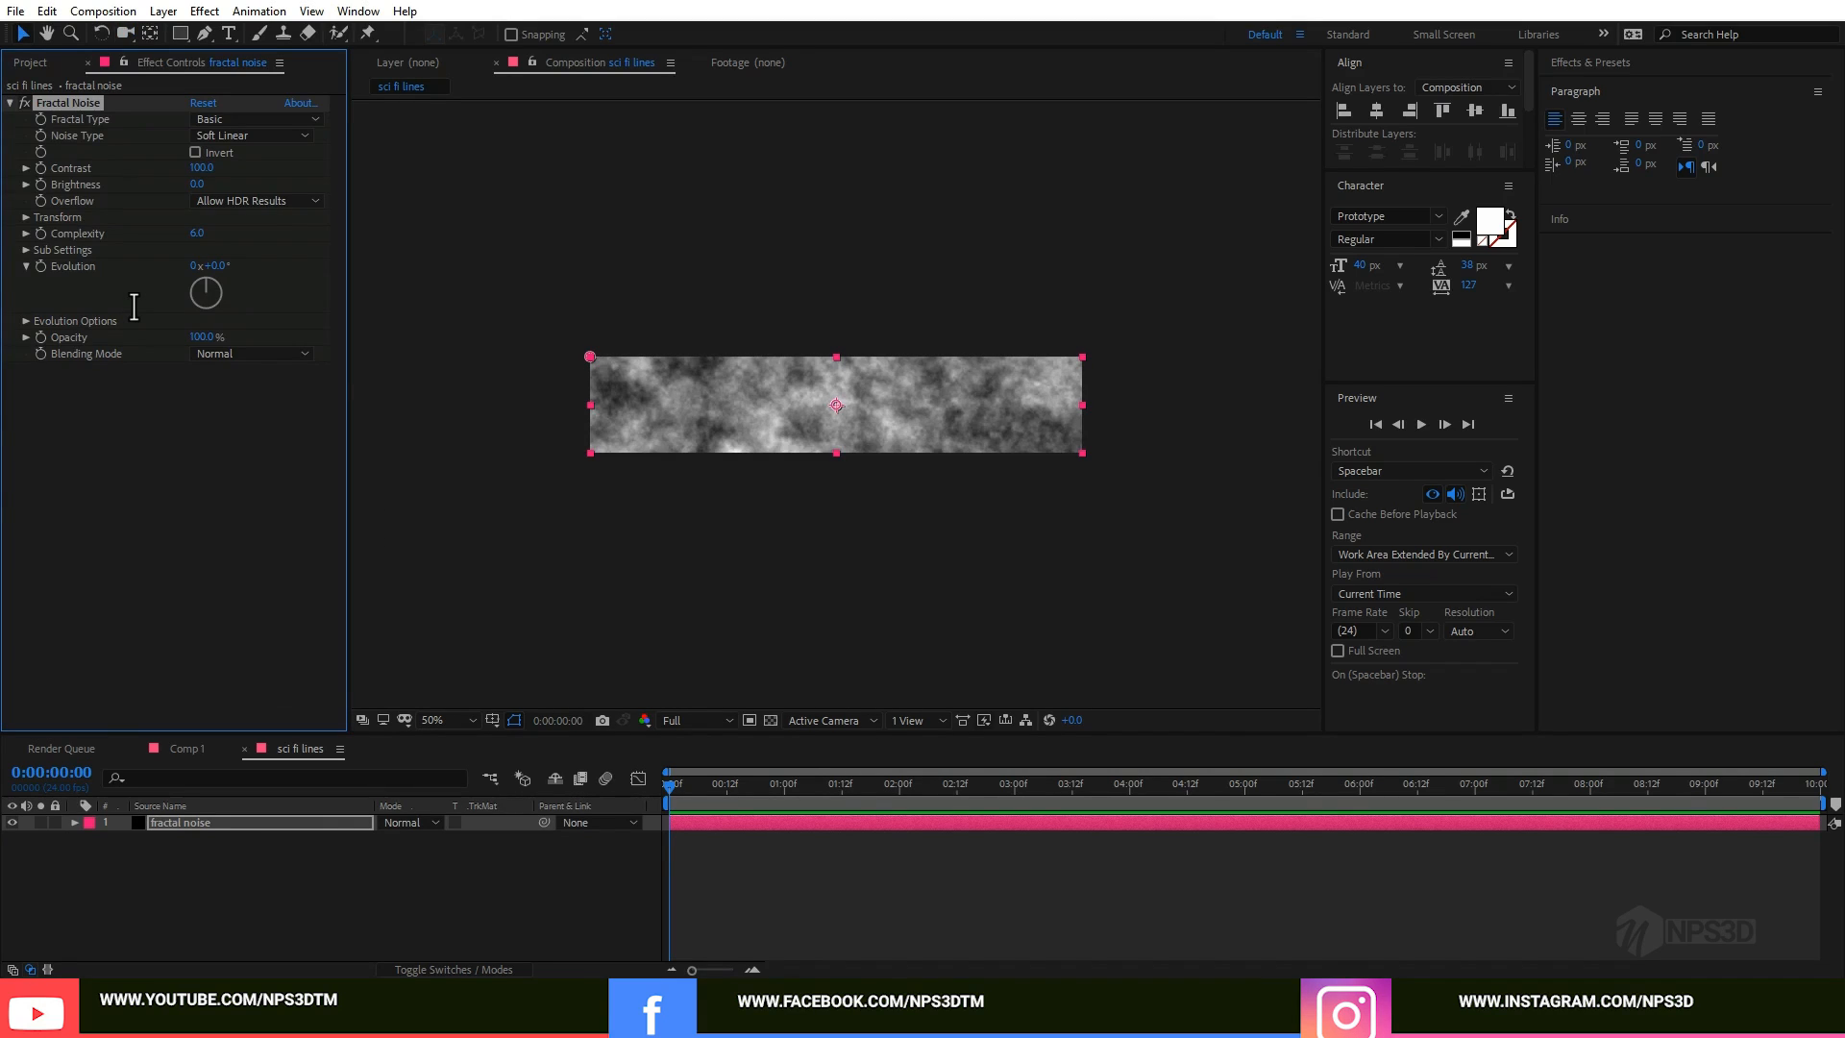
# Step: Invert the Fractal Noise effect with its Noise Type set to Block, and expand its Transform settings
pyautogui.press('.')
pyautogui.click(207, 150)
pyautogui.click(228, 136)
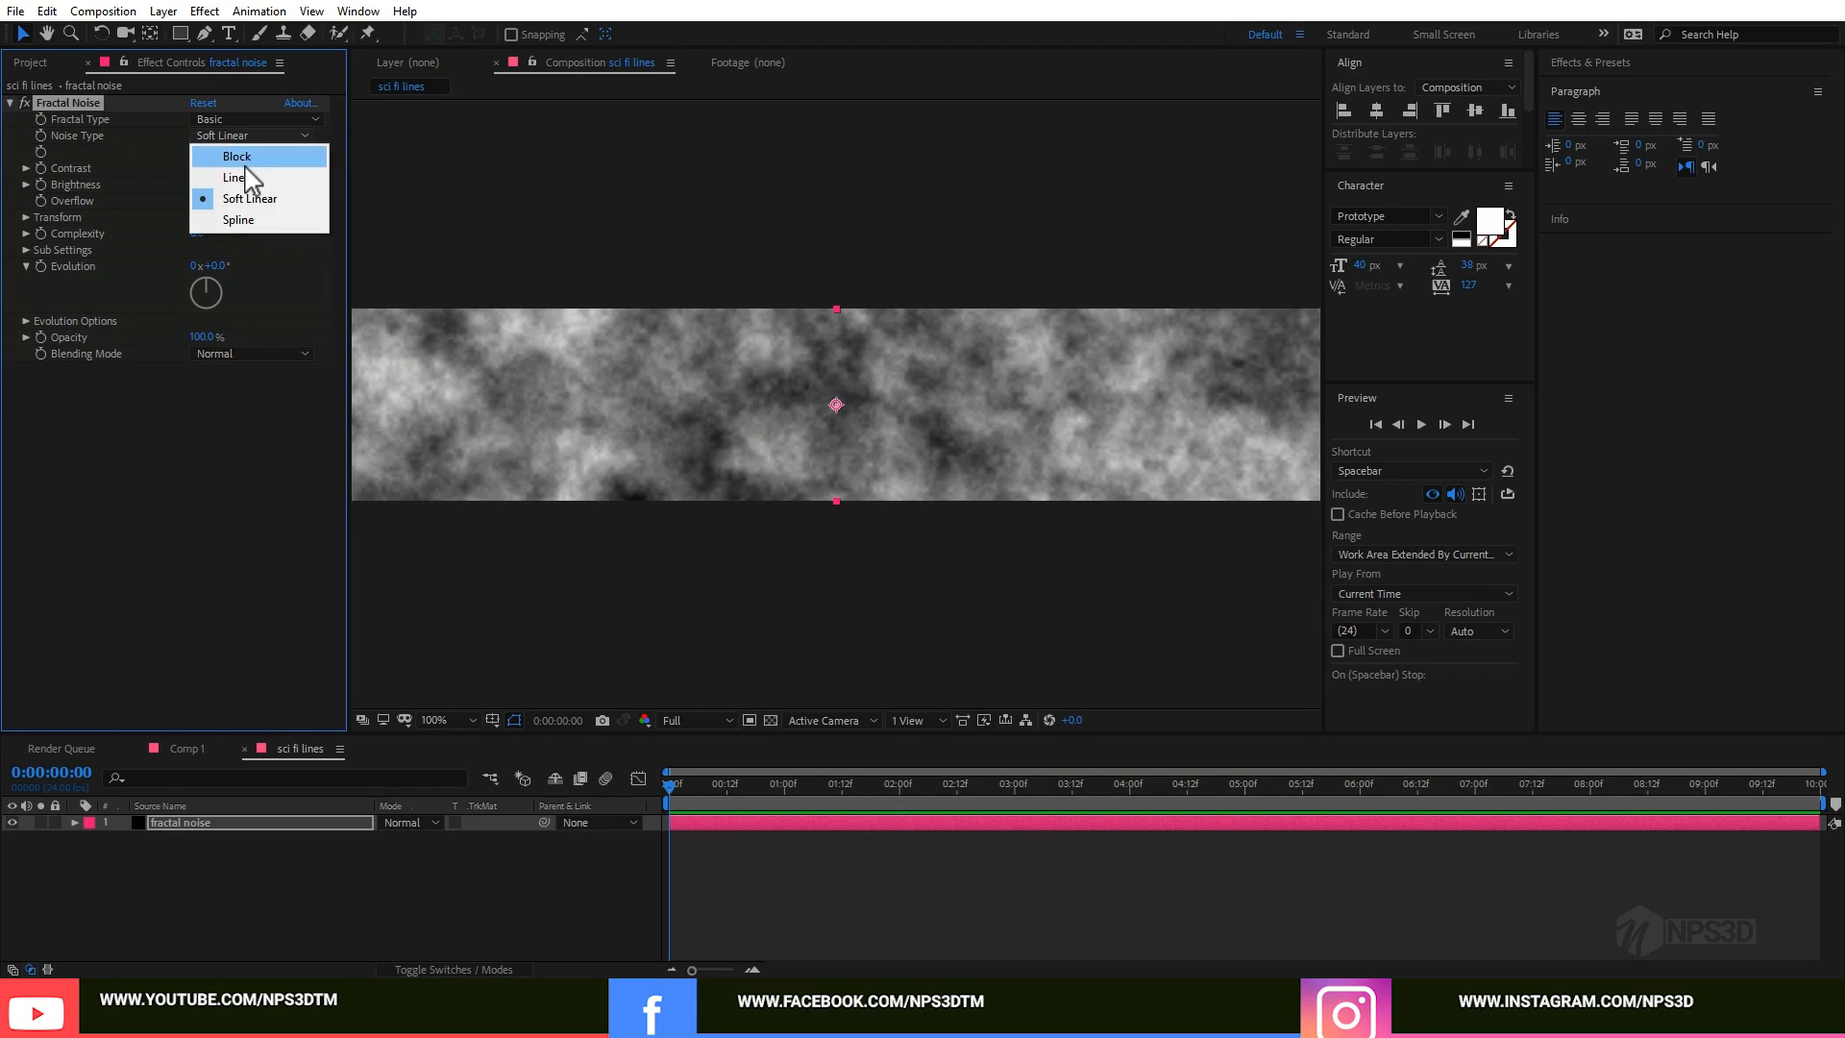
pyautogui.click(240, 158)
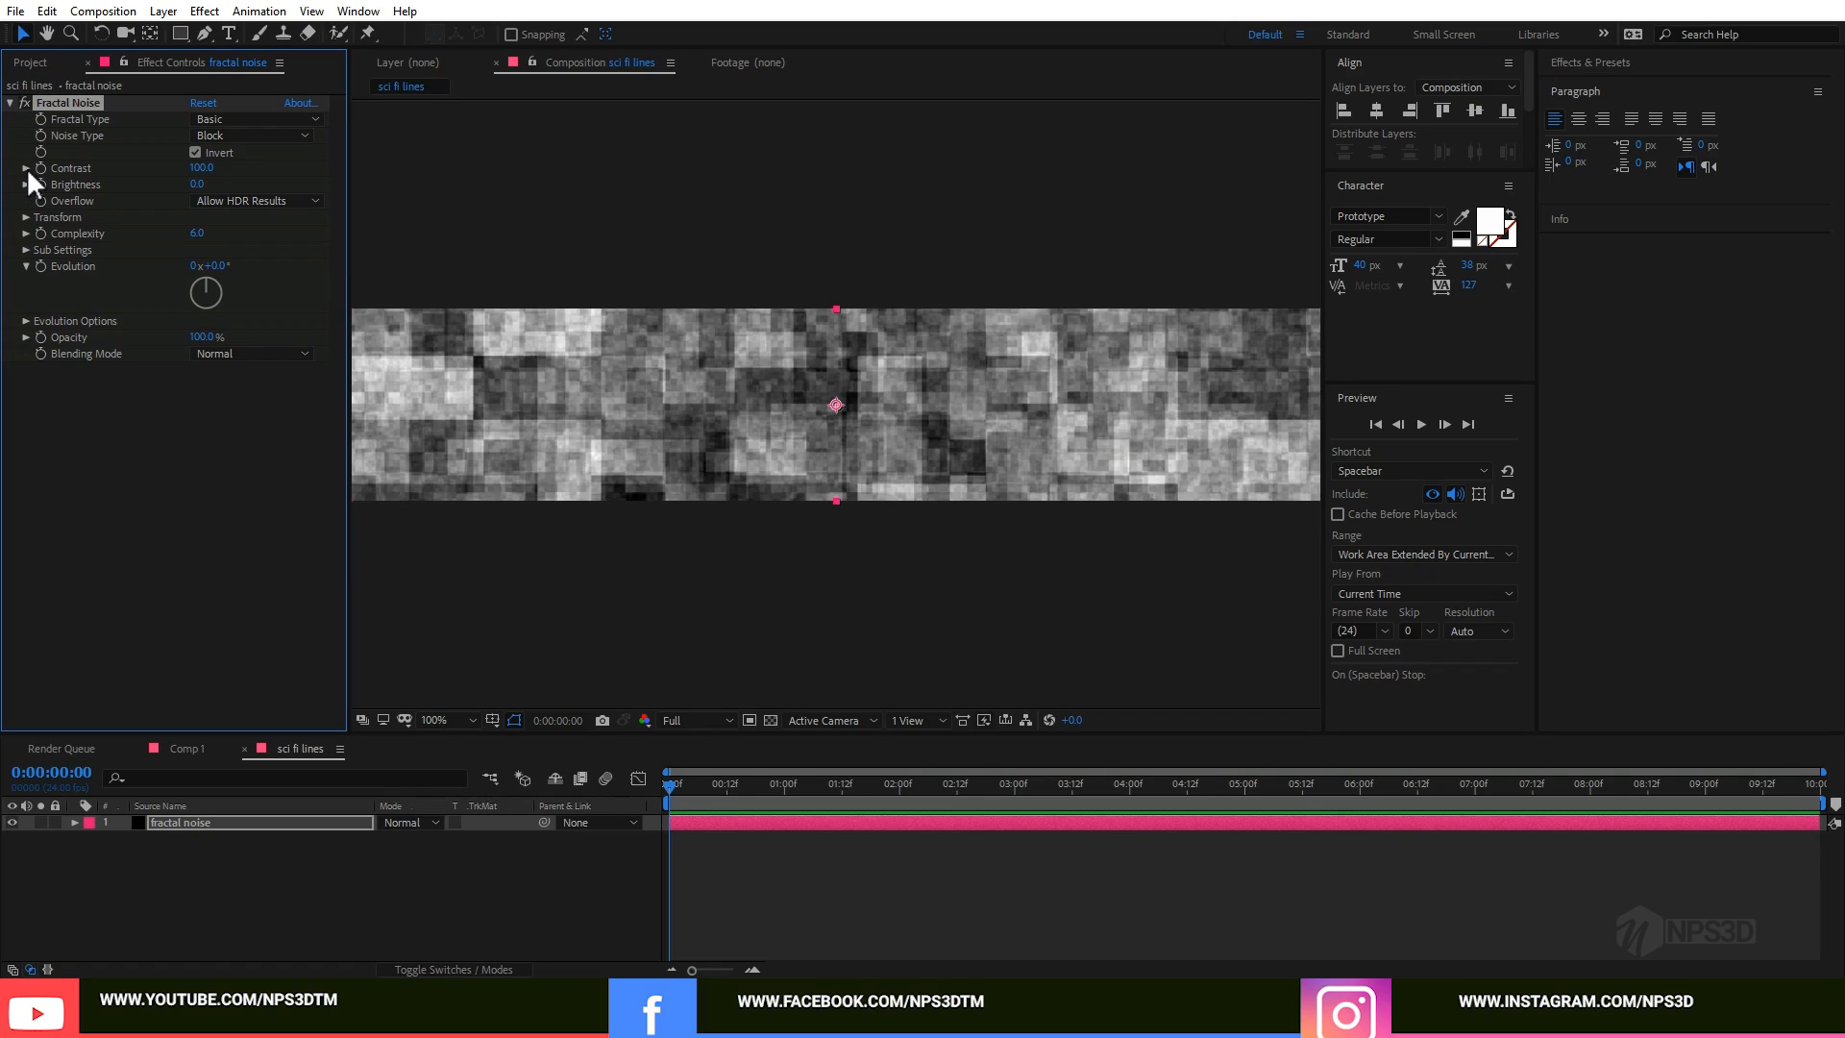
pyautogui.click(25, 216)
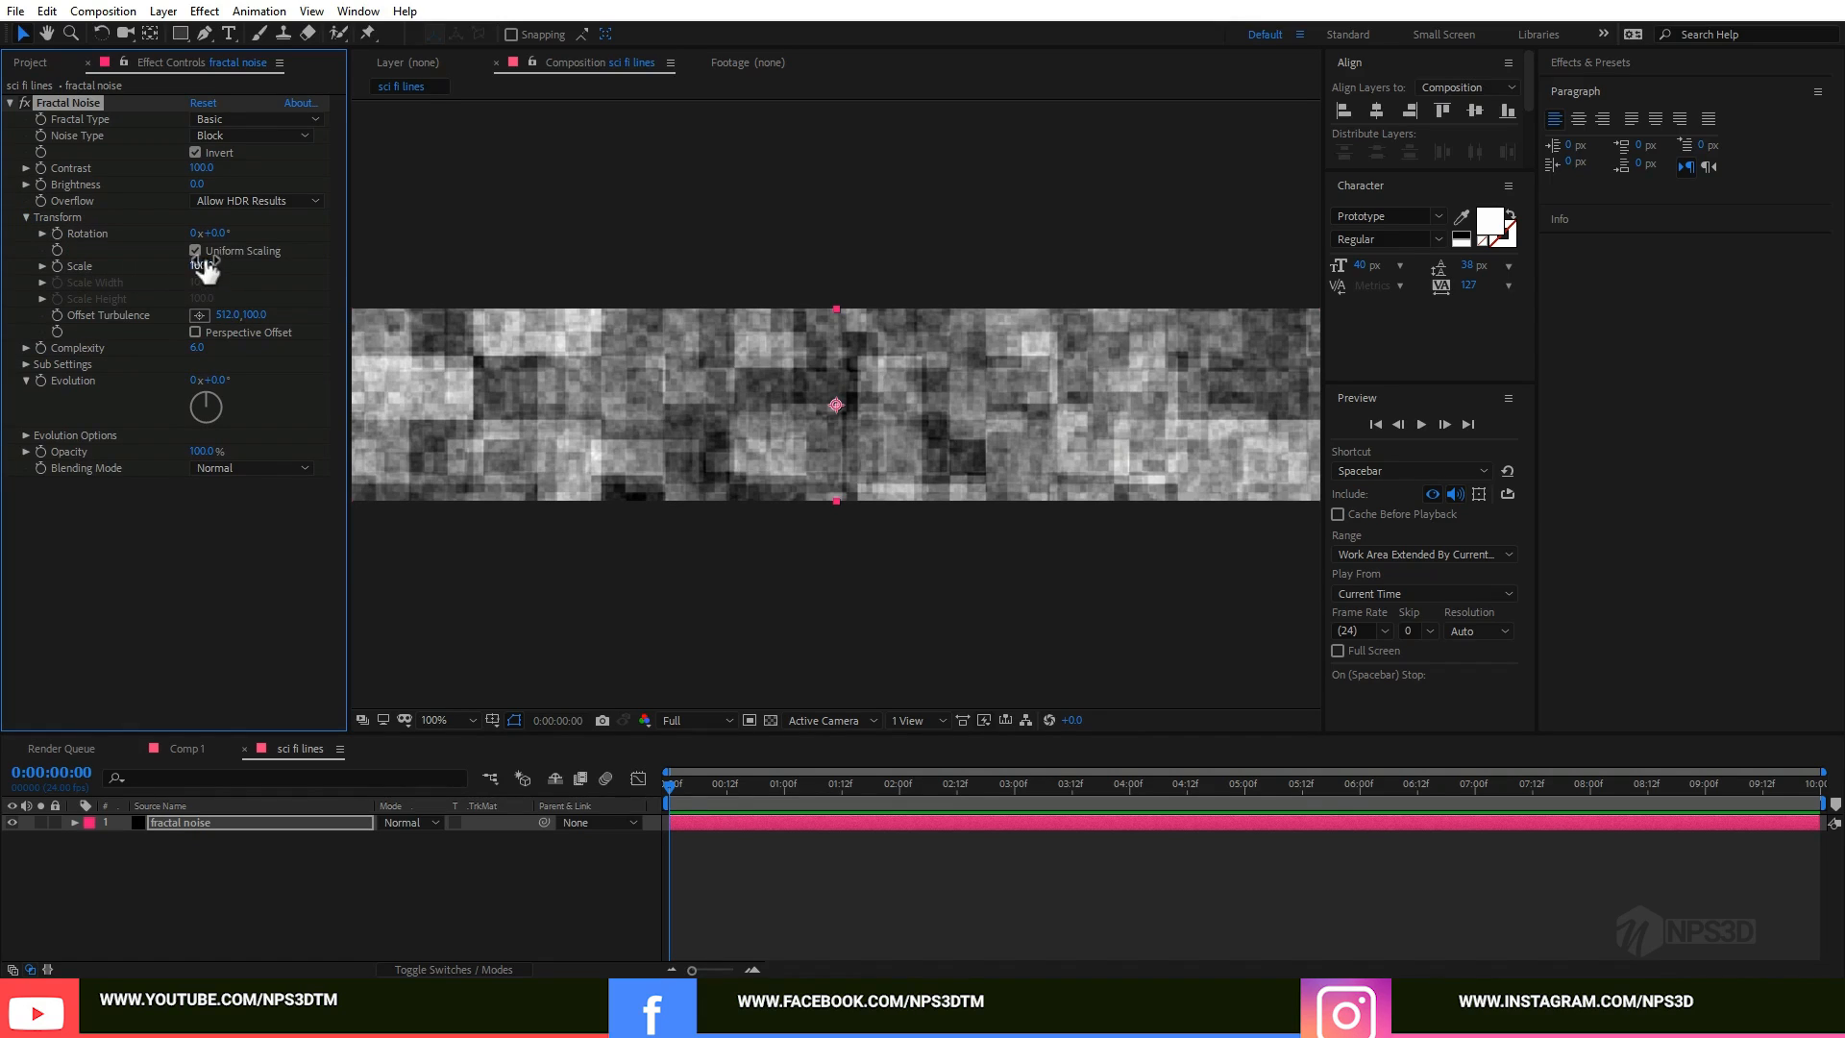
# Step: Turn off uniform scaling in Fractal Noise and set Scale Width to 312.3 and Scale Height to 20
pyautogui.click(195, 250)
pyautogui.moveTo(104, 309); pyautogui.dragTo(191, 309)
pyautogui.moveTo(103, 352); pyautogui.dragTo(69, 354)
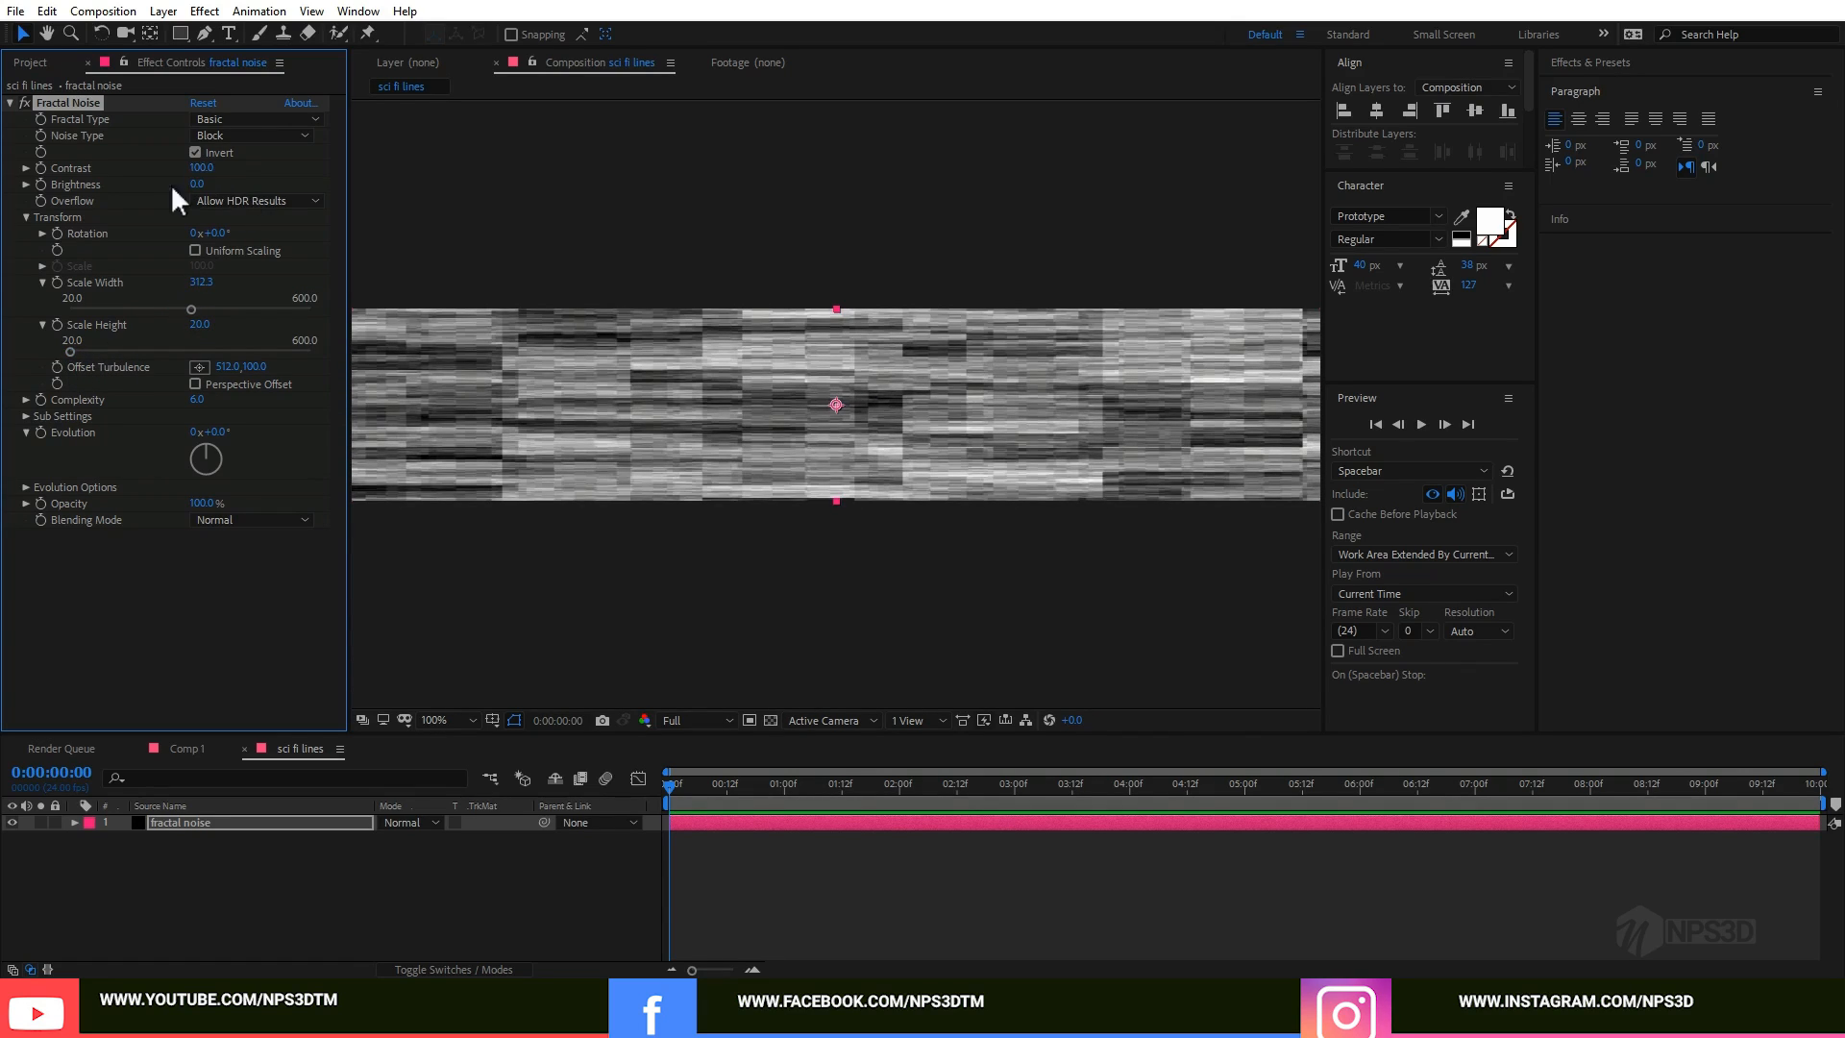
# Step: Set the Fractal Noise brightness to -46 and its contrast to 940
pyautogui.moveTo(196, 184); pyautogui.dragTo(154, 193)
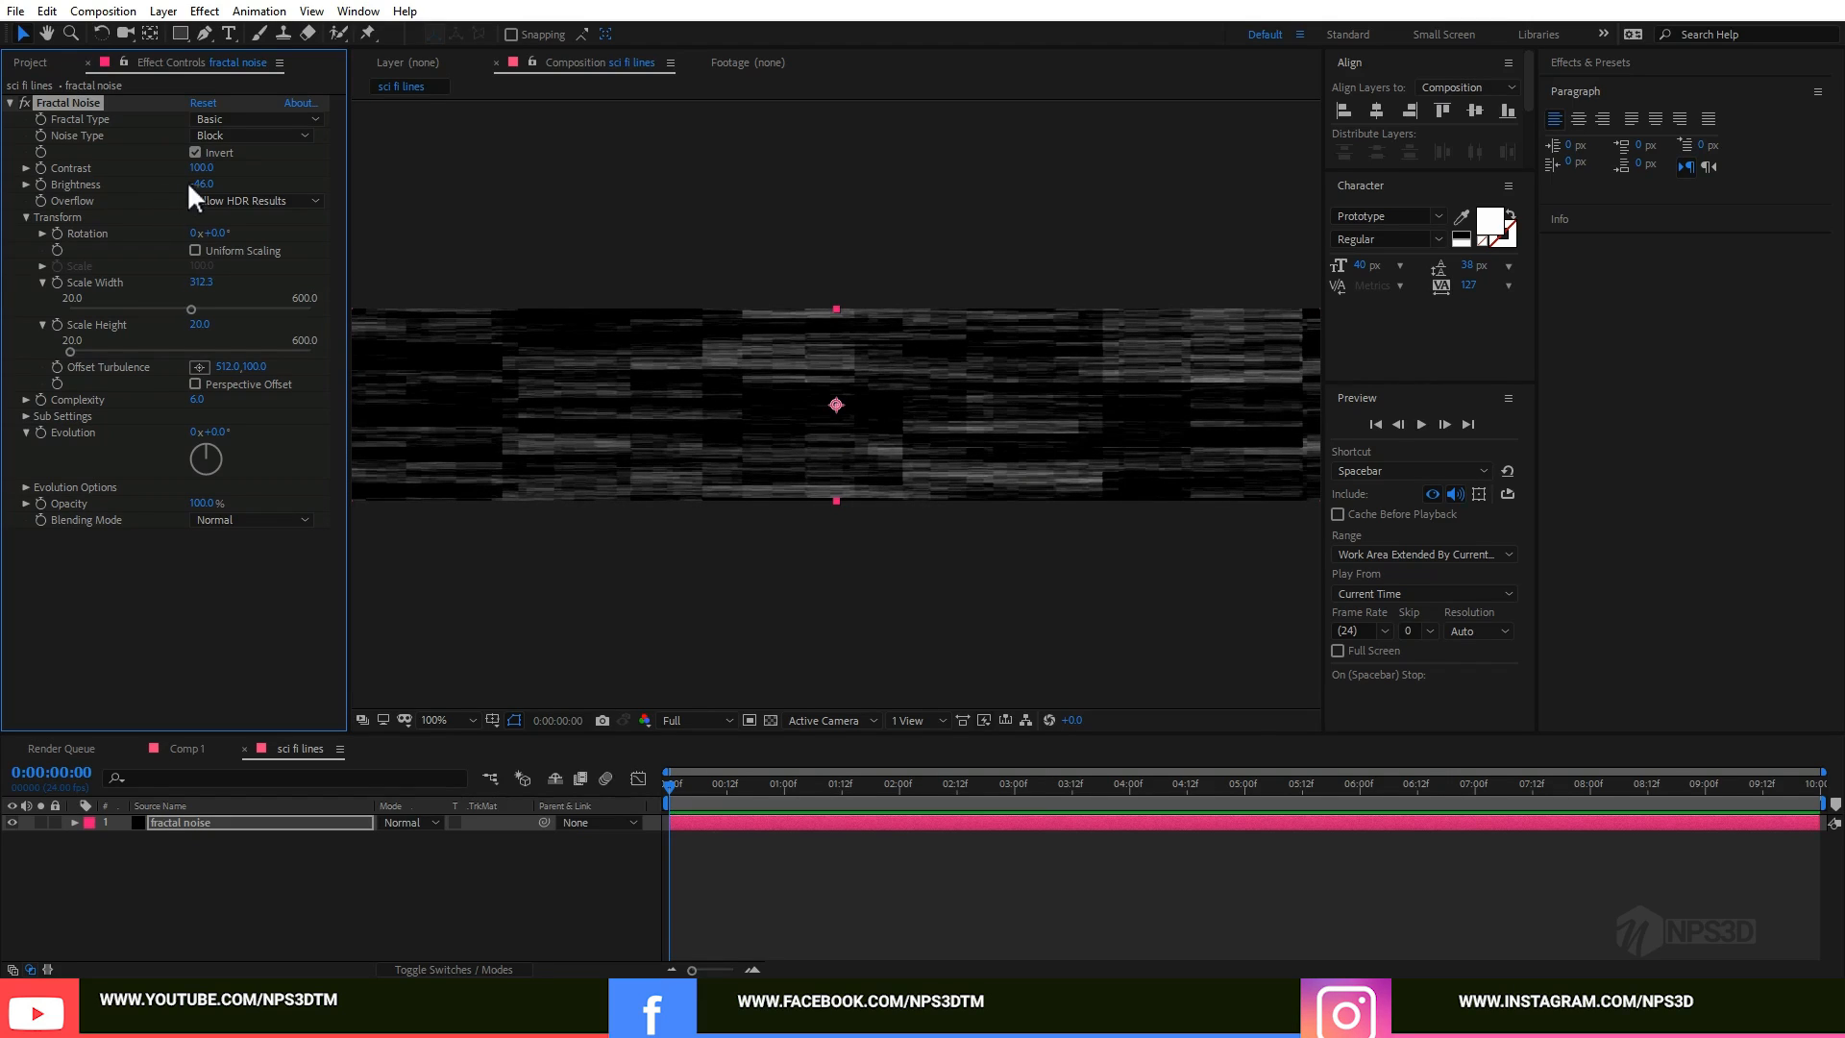
pyautogui.moveTo(198, 168); pyautogui.dragTo(563, 147)
pyautogui.moveTo(203, 169); pyautogui.dragTo(577, 274)
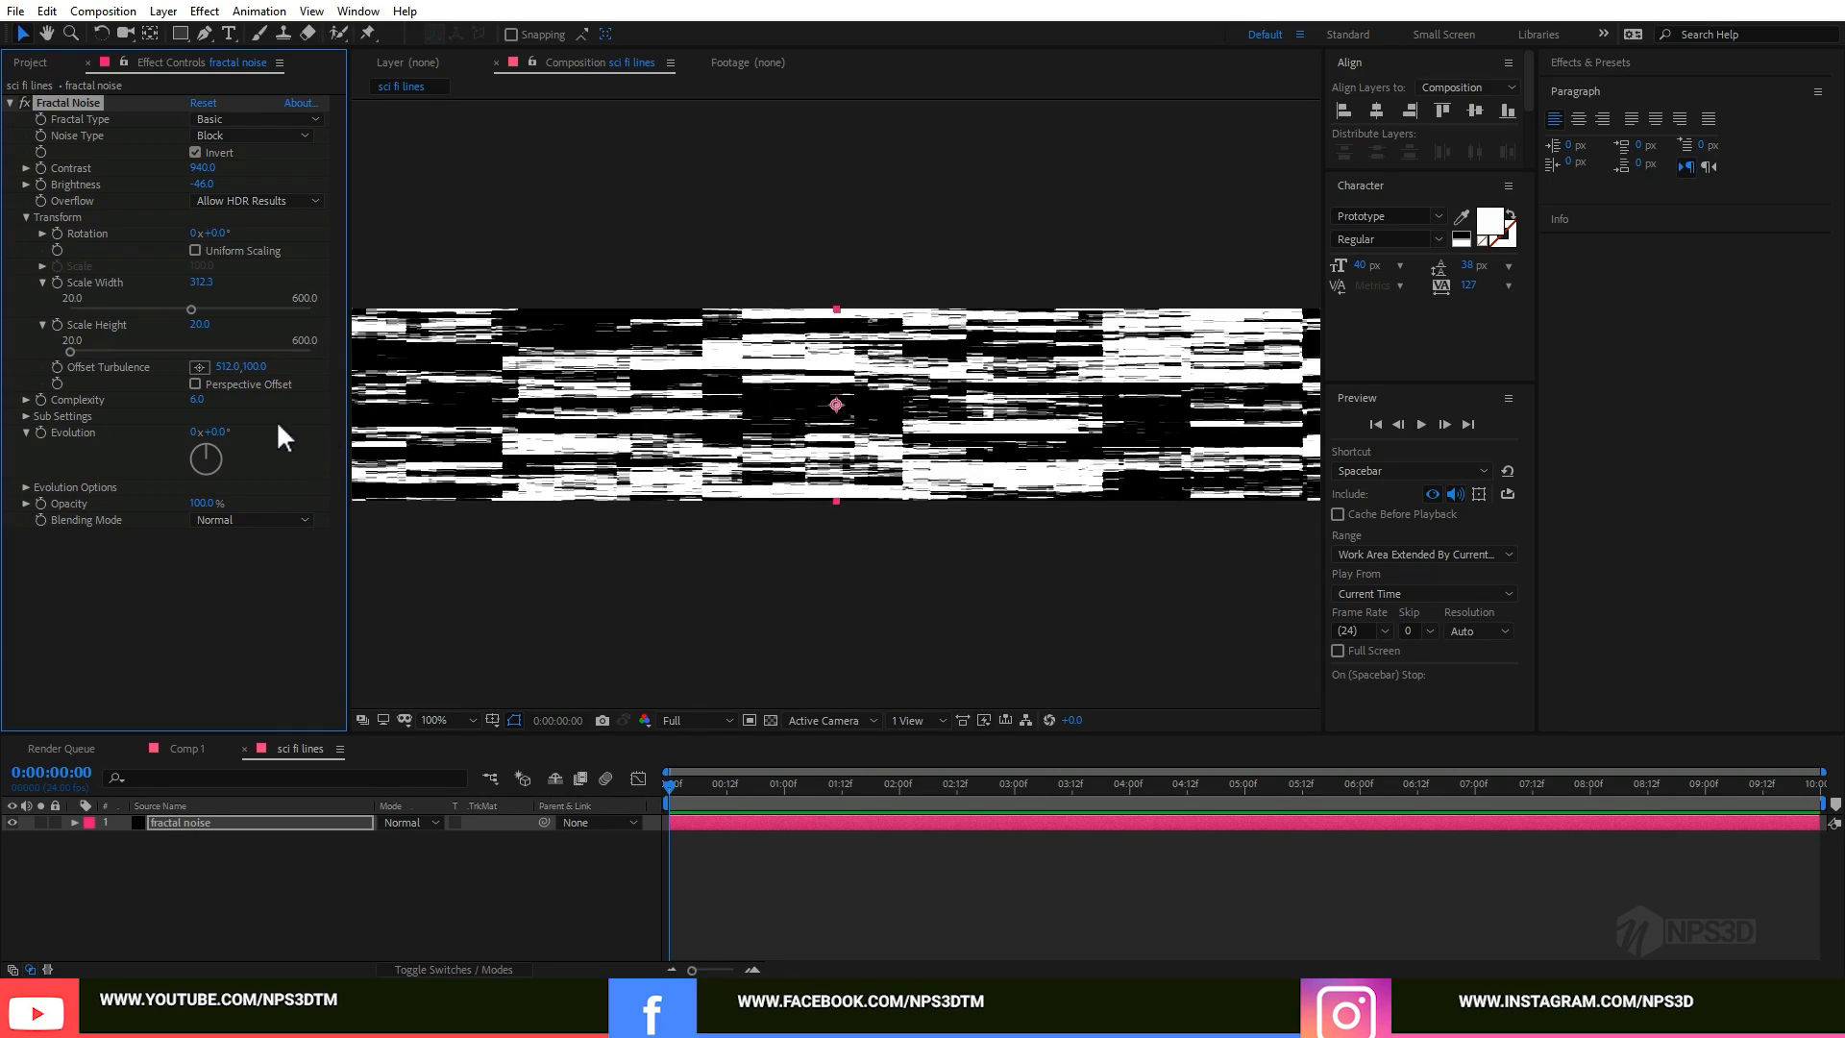
# Step: Set the Fractal Noise complexity to 2
pyautogui.click(197, 399)
pyautogui.write('2')
pyautogui.press('Return')
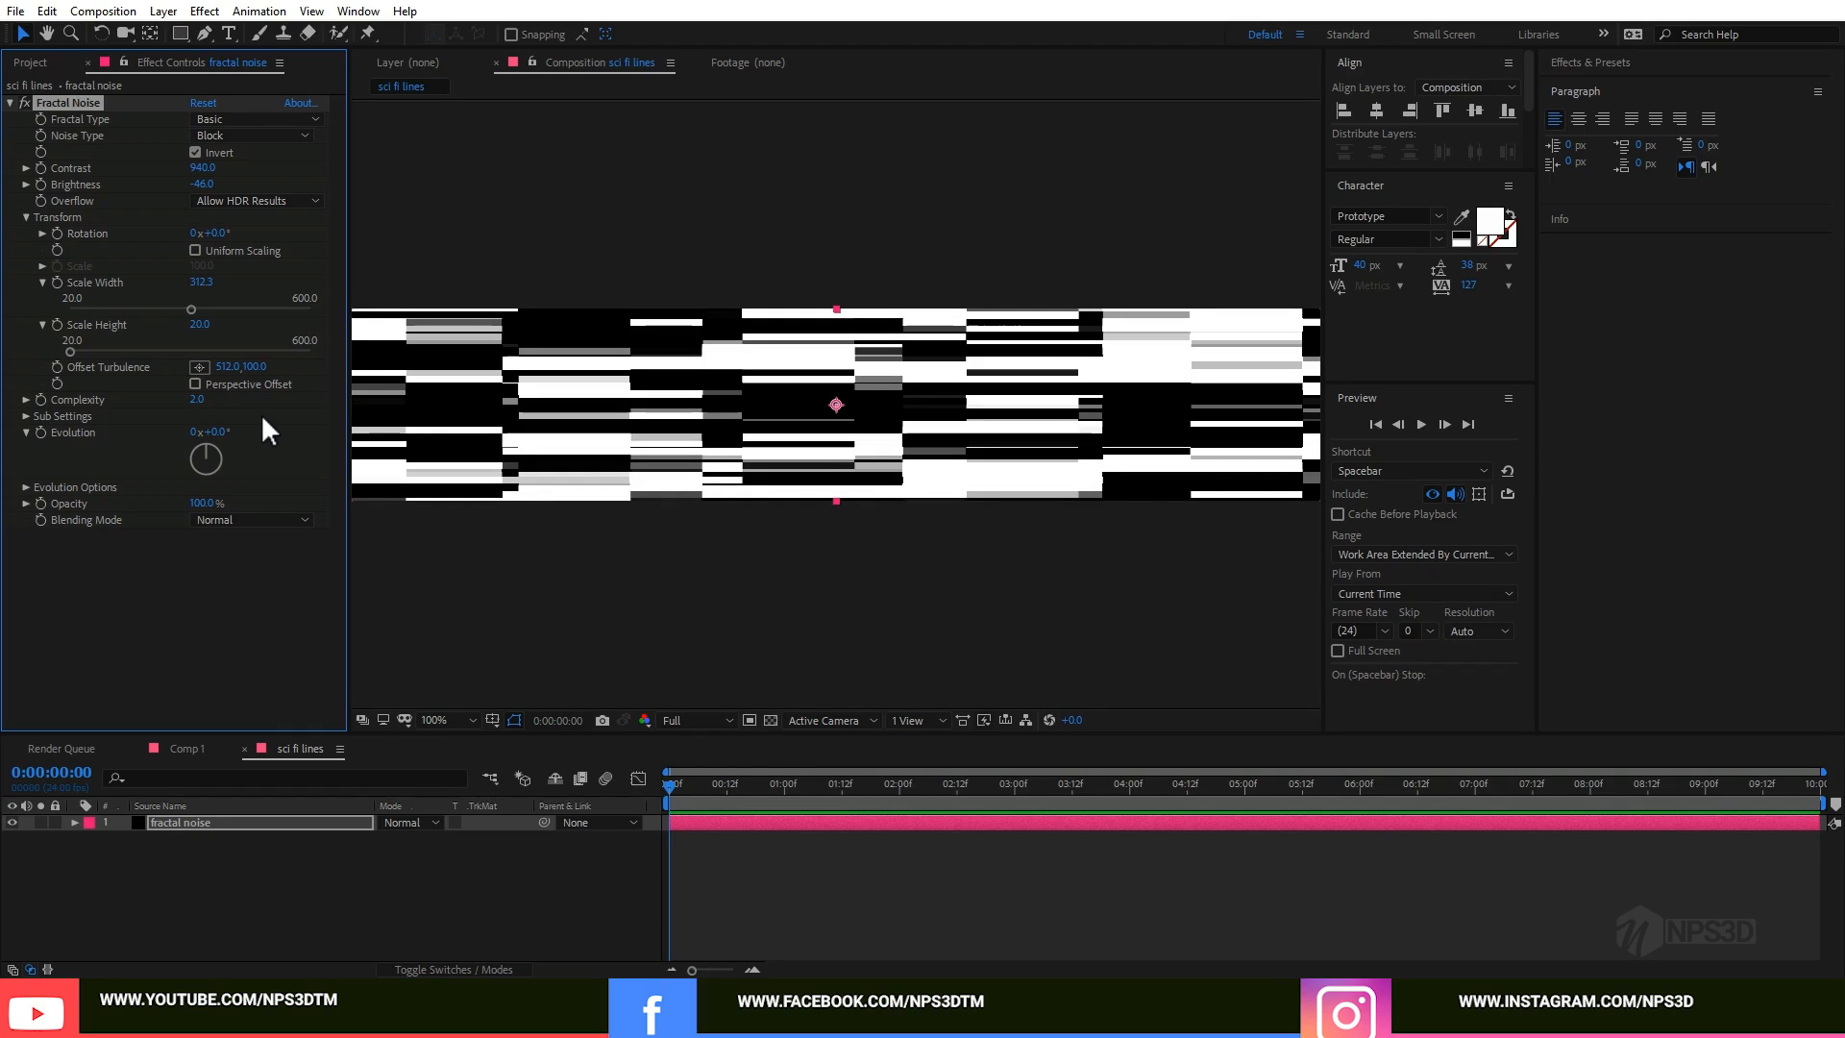
# Step: Keyframe the noise Evolution from 0x+333° at 0:00:00:00 to 4x+211° at 0:00:09:23 and preview the animation
pyautogui.scroll(-2, 1035, 509)
pyautogui.scroll(2, 1035, 508)
pyautogui.moveTo(217, 432); pyautogui.dragTo(615, 465)
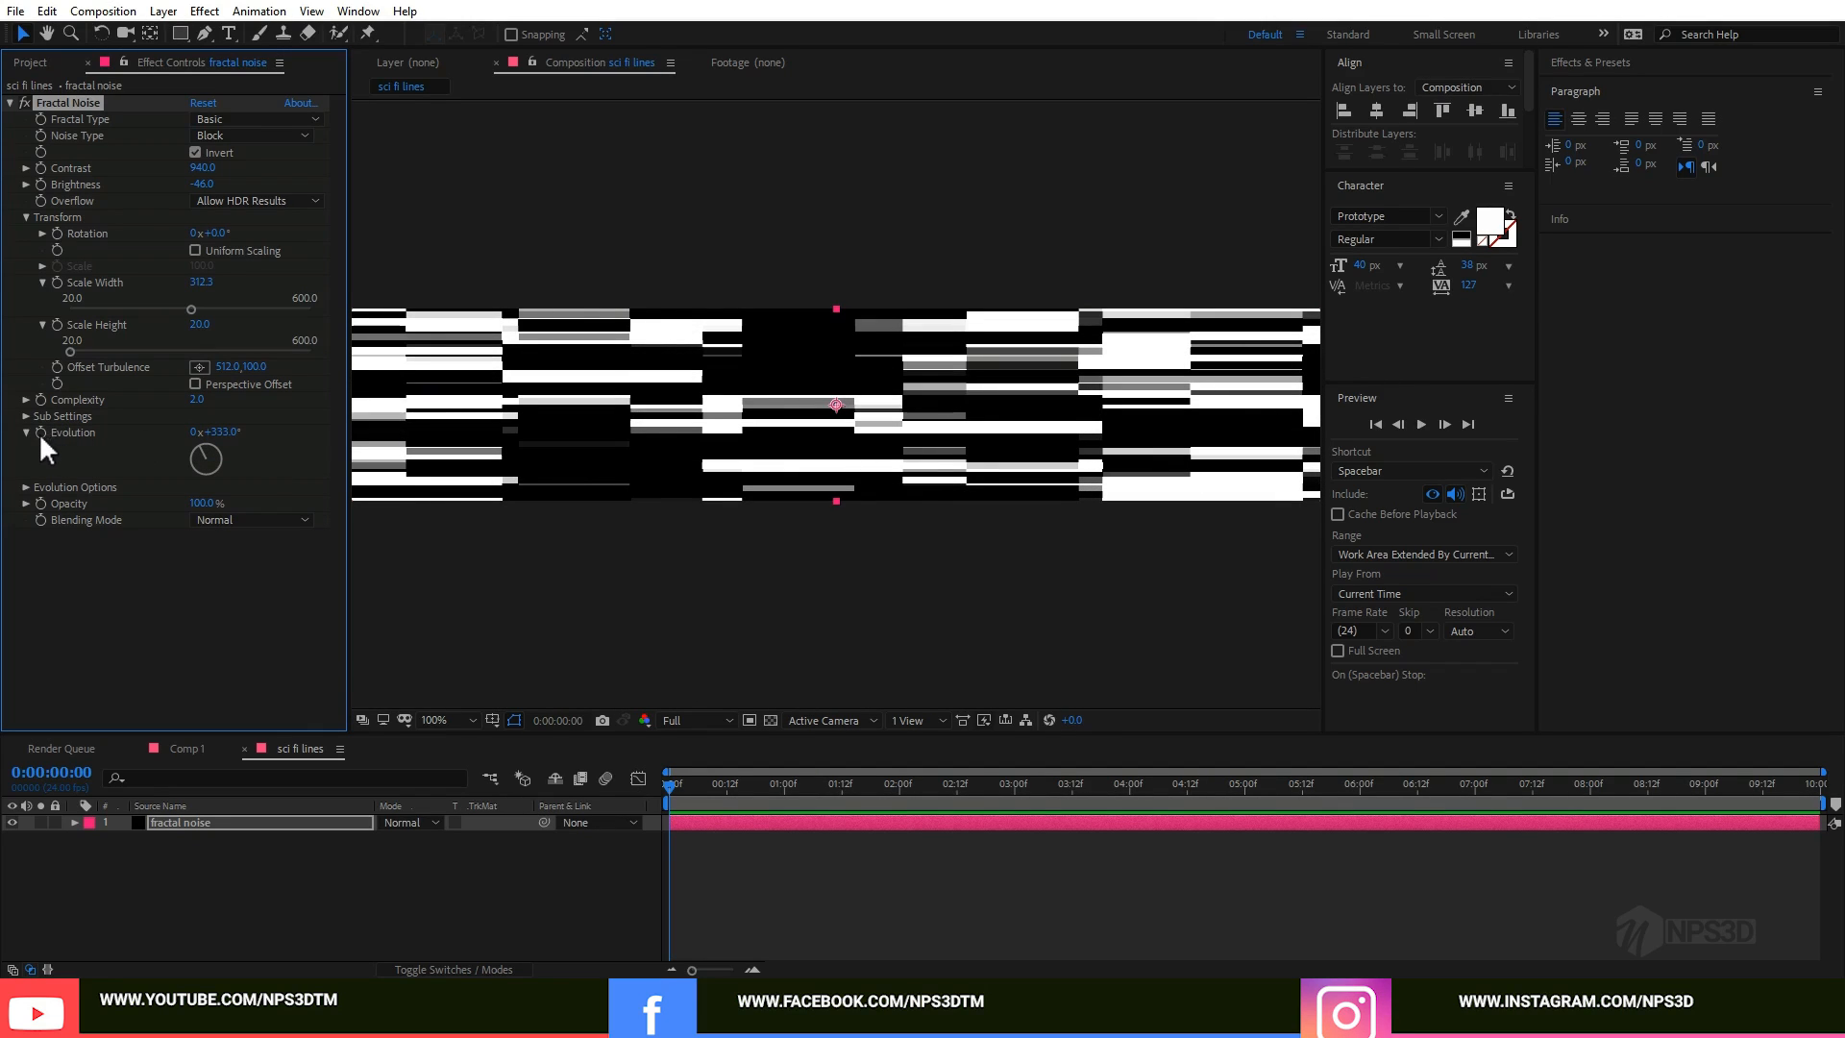
pyautogui.moveTo(929, 793); pyautogui.dragTo(1824, 790)
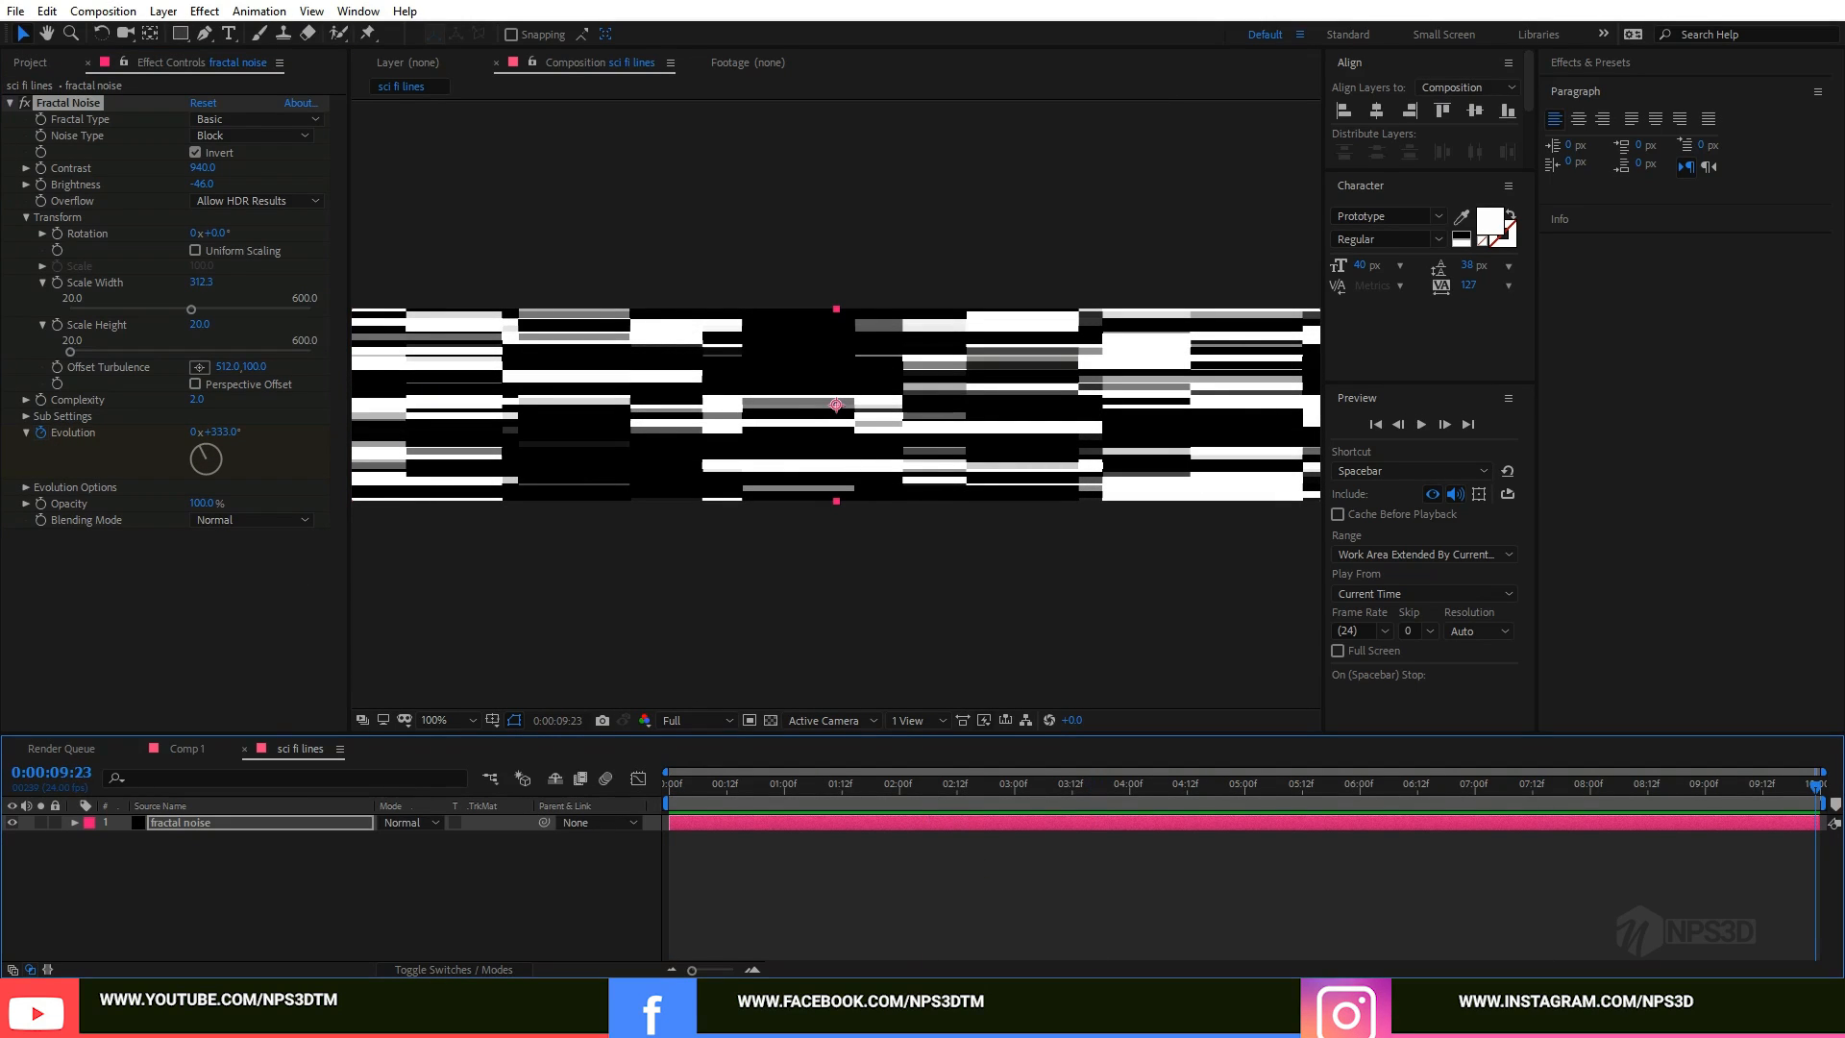
pyautogui.moveTo(225, 433); pyautogui.dragTo(1617, 555)
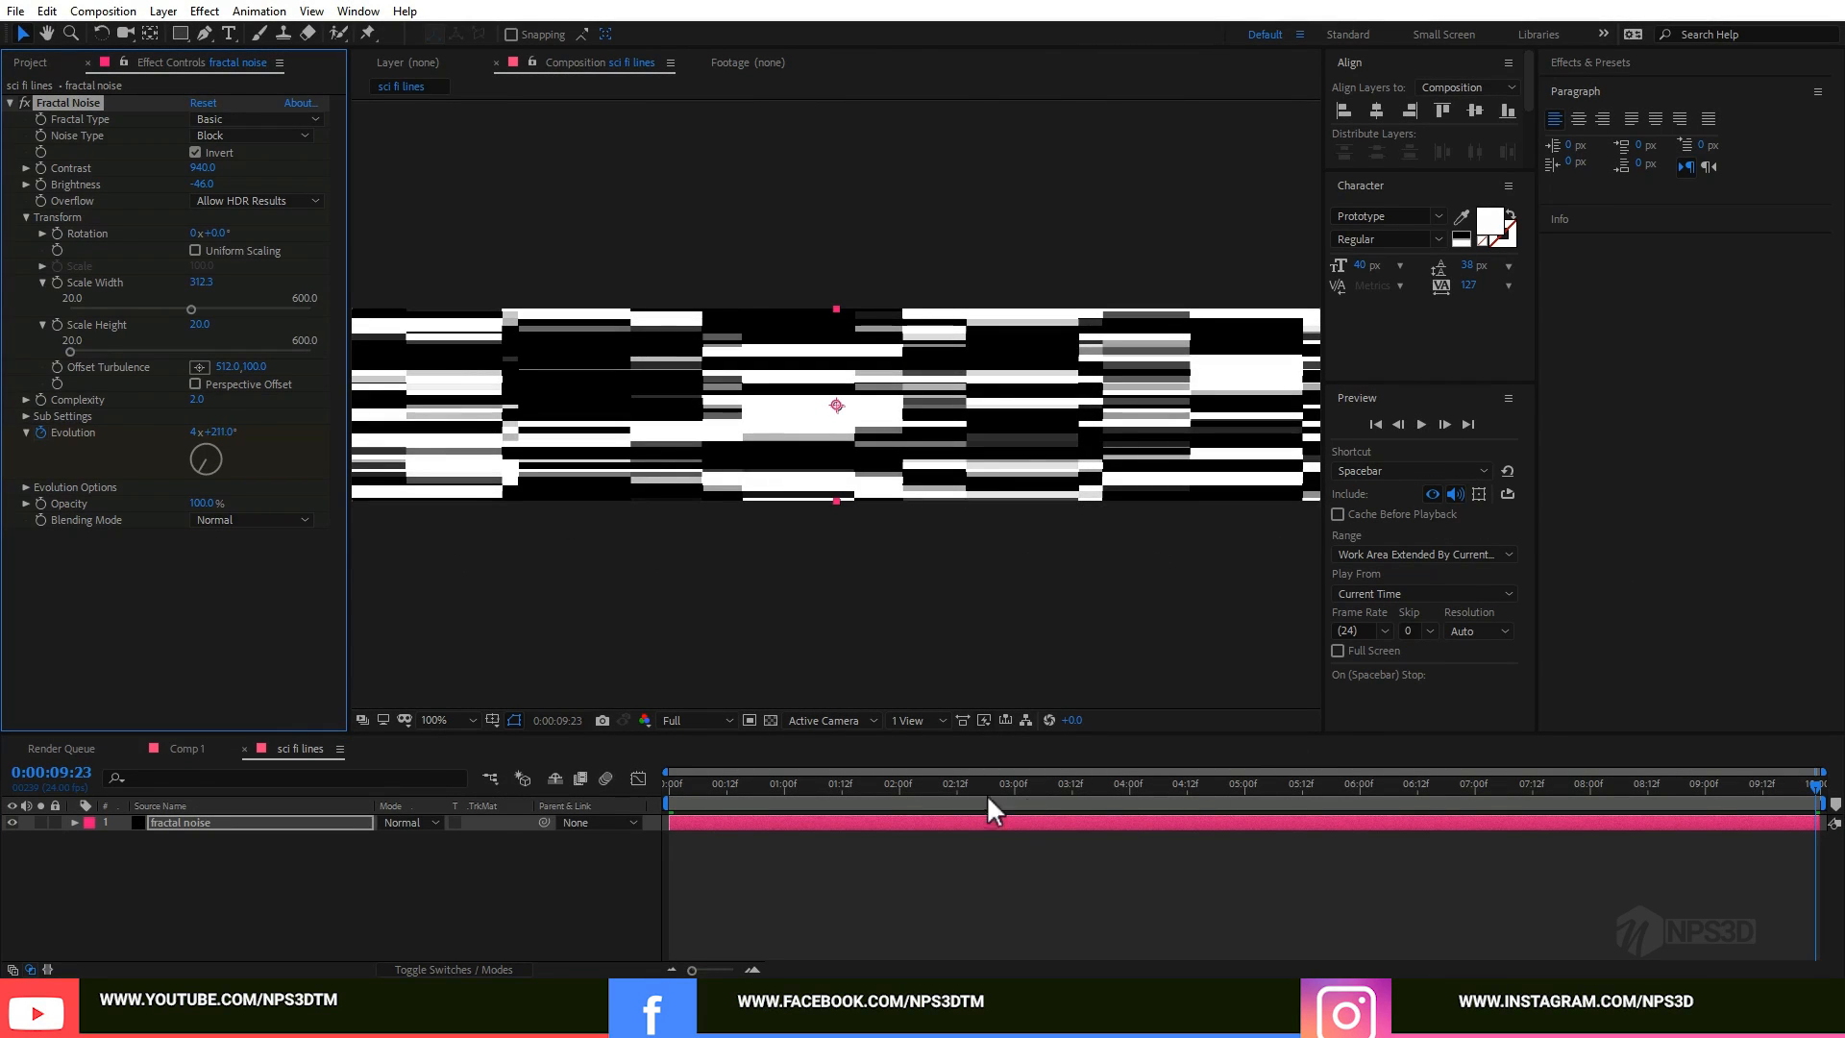
pyautogui.click(742, 879)
pyautogui.press('space')
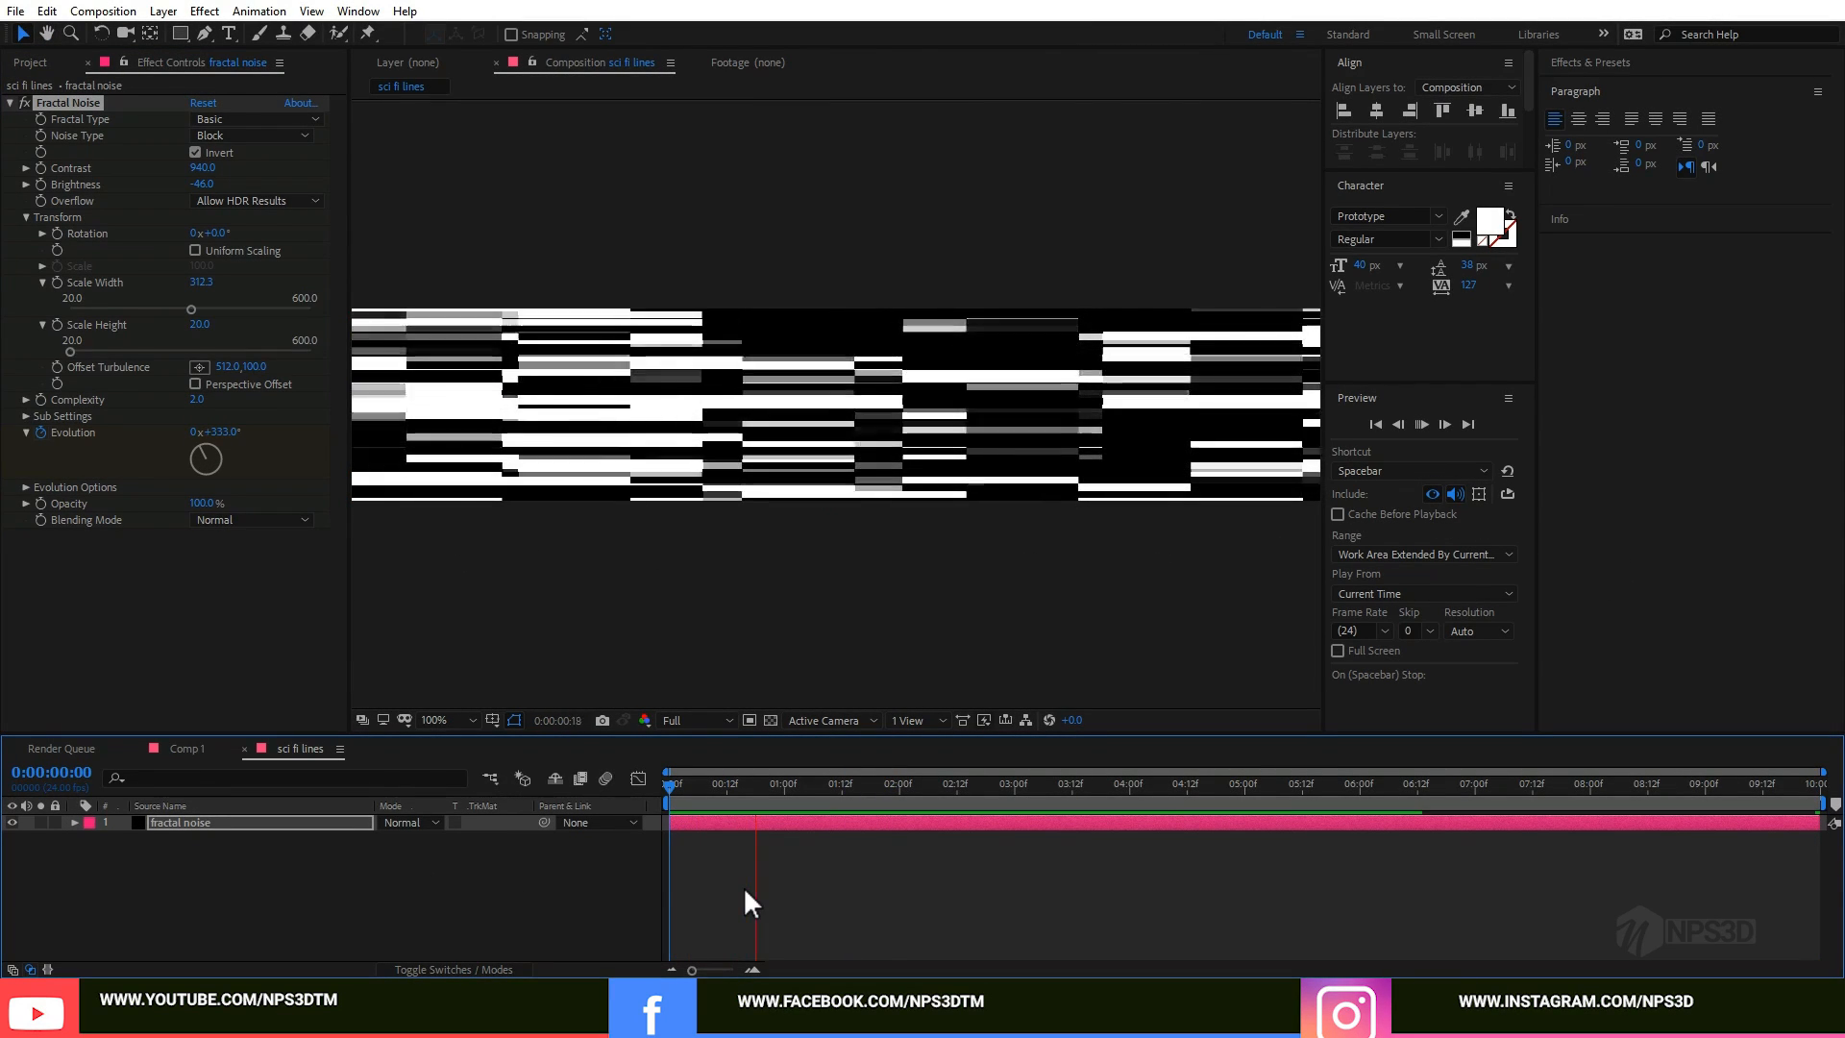
# Step: Reduce the Fractal Noise contrast to 907 and brightness to -197, and play the animation from the start
pyautogui.moveTo(805, 798); pyautogui.dragTo(1121, 801)
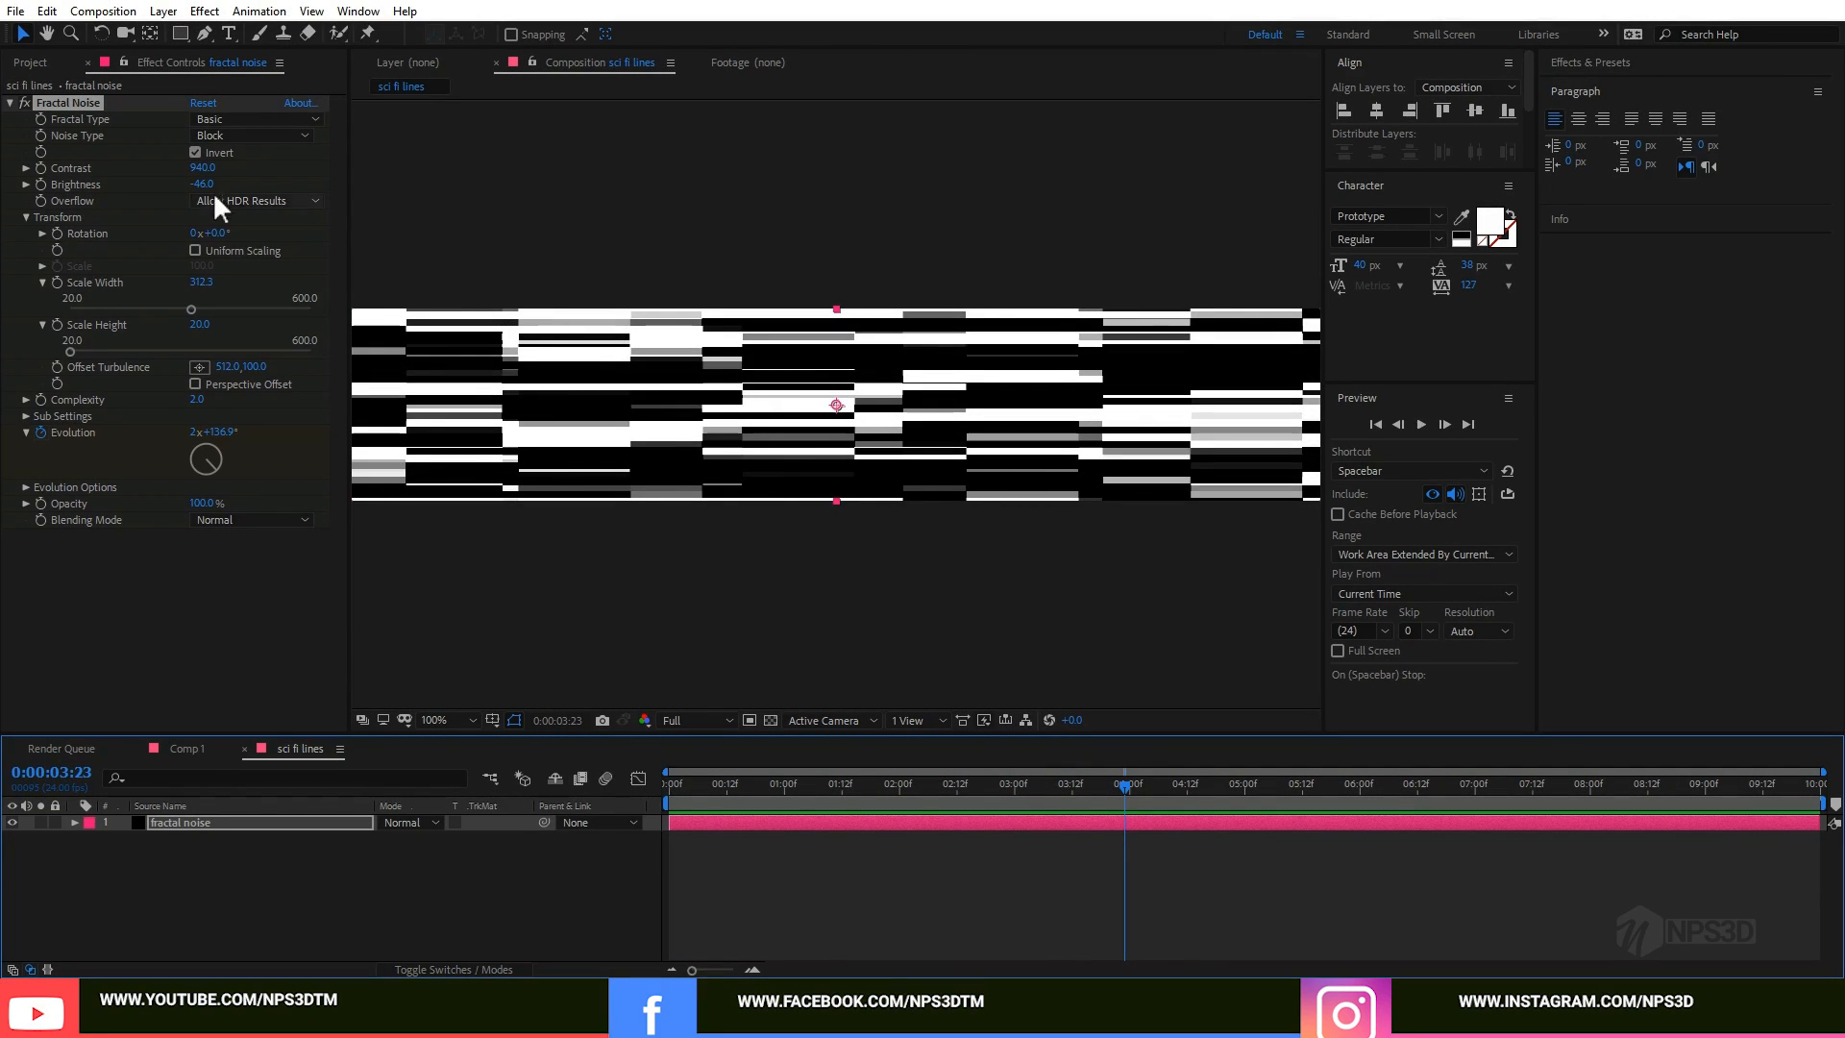
pyautogui.moveTo(200, 169); pyautogui.dragTo(85, 221)
pyautogui.moveTo(733, 783); pyautogui.dragTo(643, 813)
pyautogui.press('space')
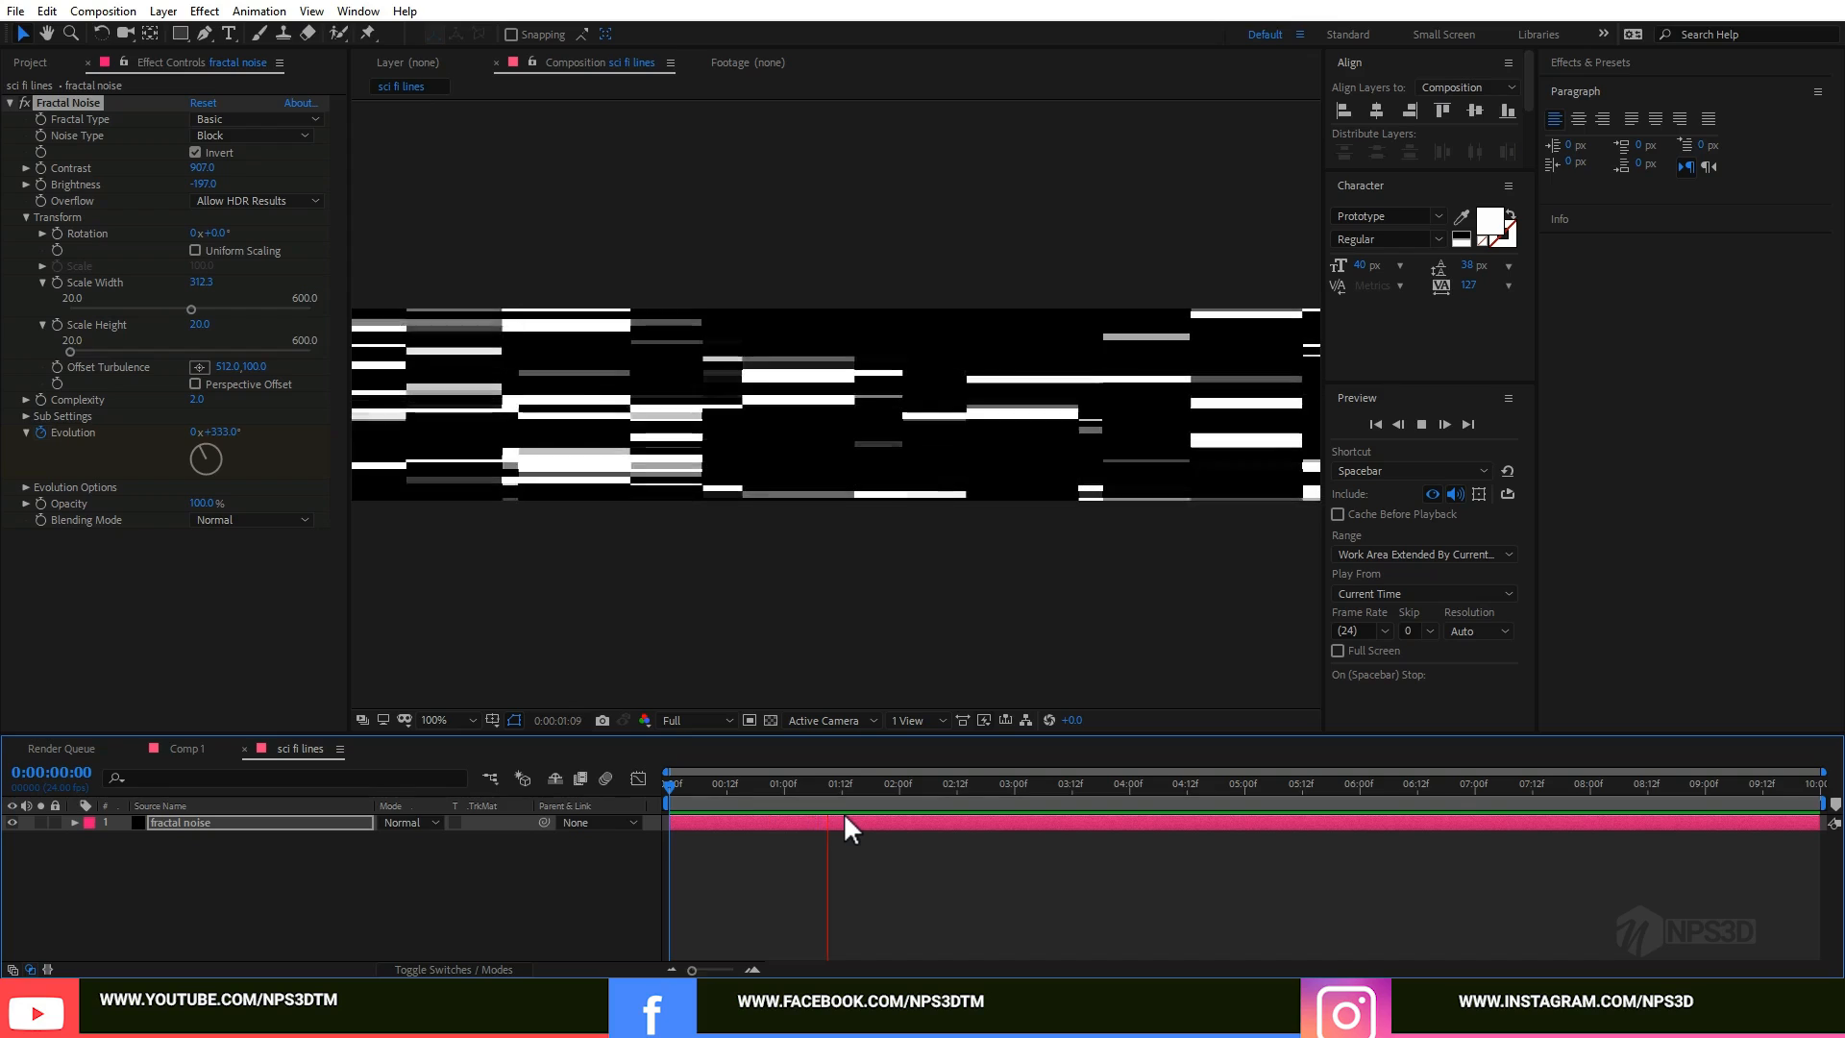
pyautogui.press('space')
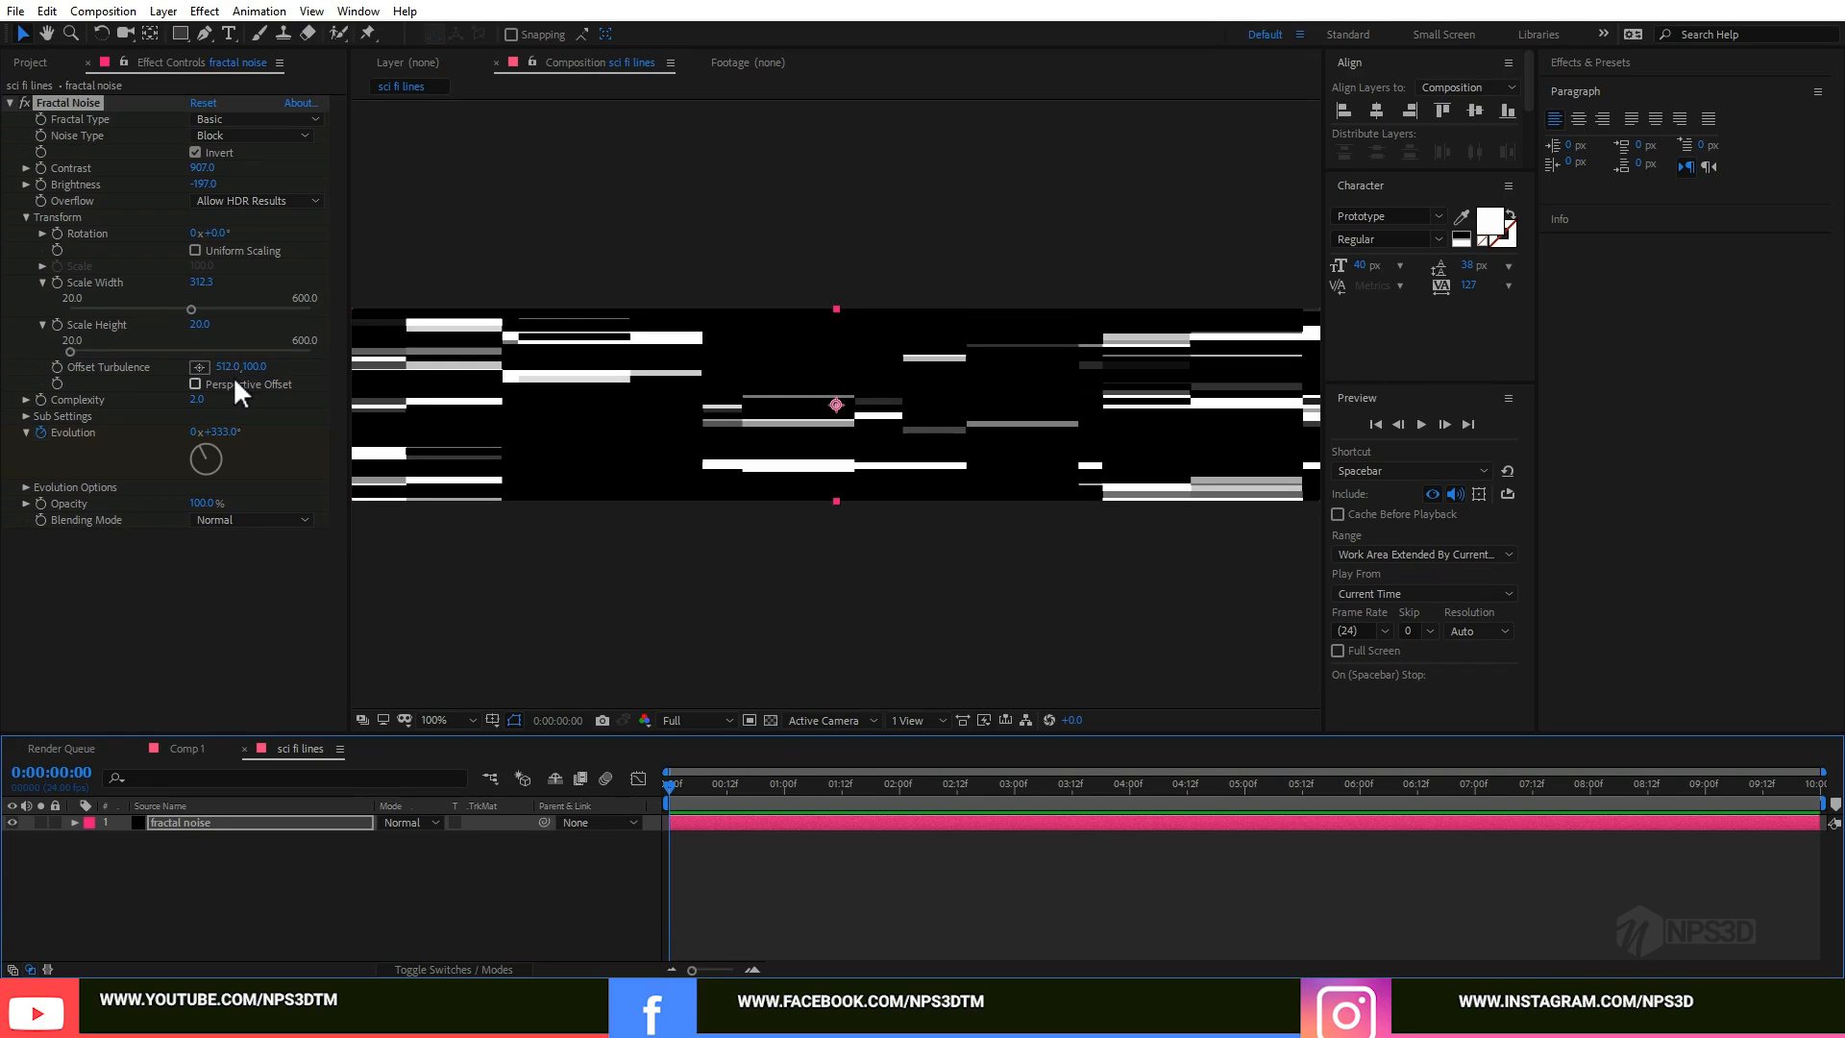
# Step: Keyframe Offset Turbulence from 468, 263 at 0:00:00:00 to a much higher X value at 0:00:09:23, and preview the motion
pyautogui.moveTo(256, 366); pyautogui.dragTo(320, 449)
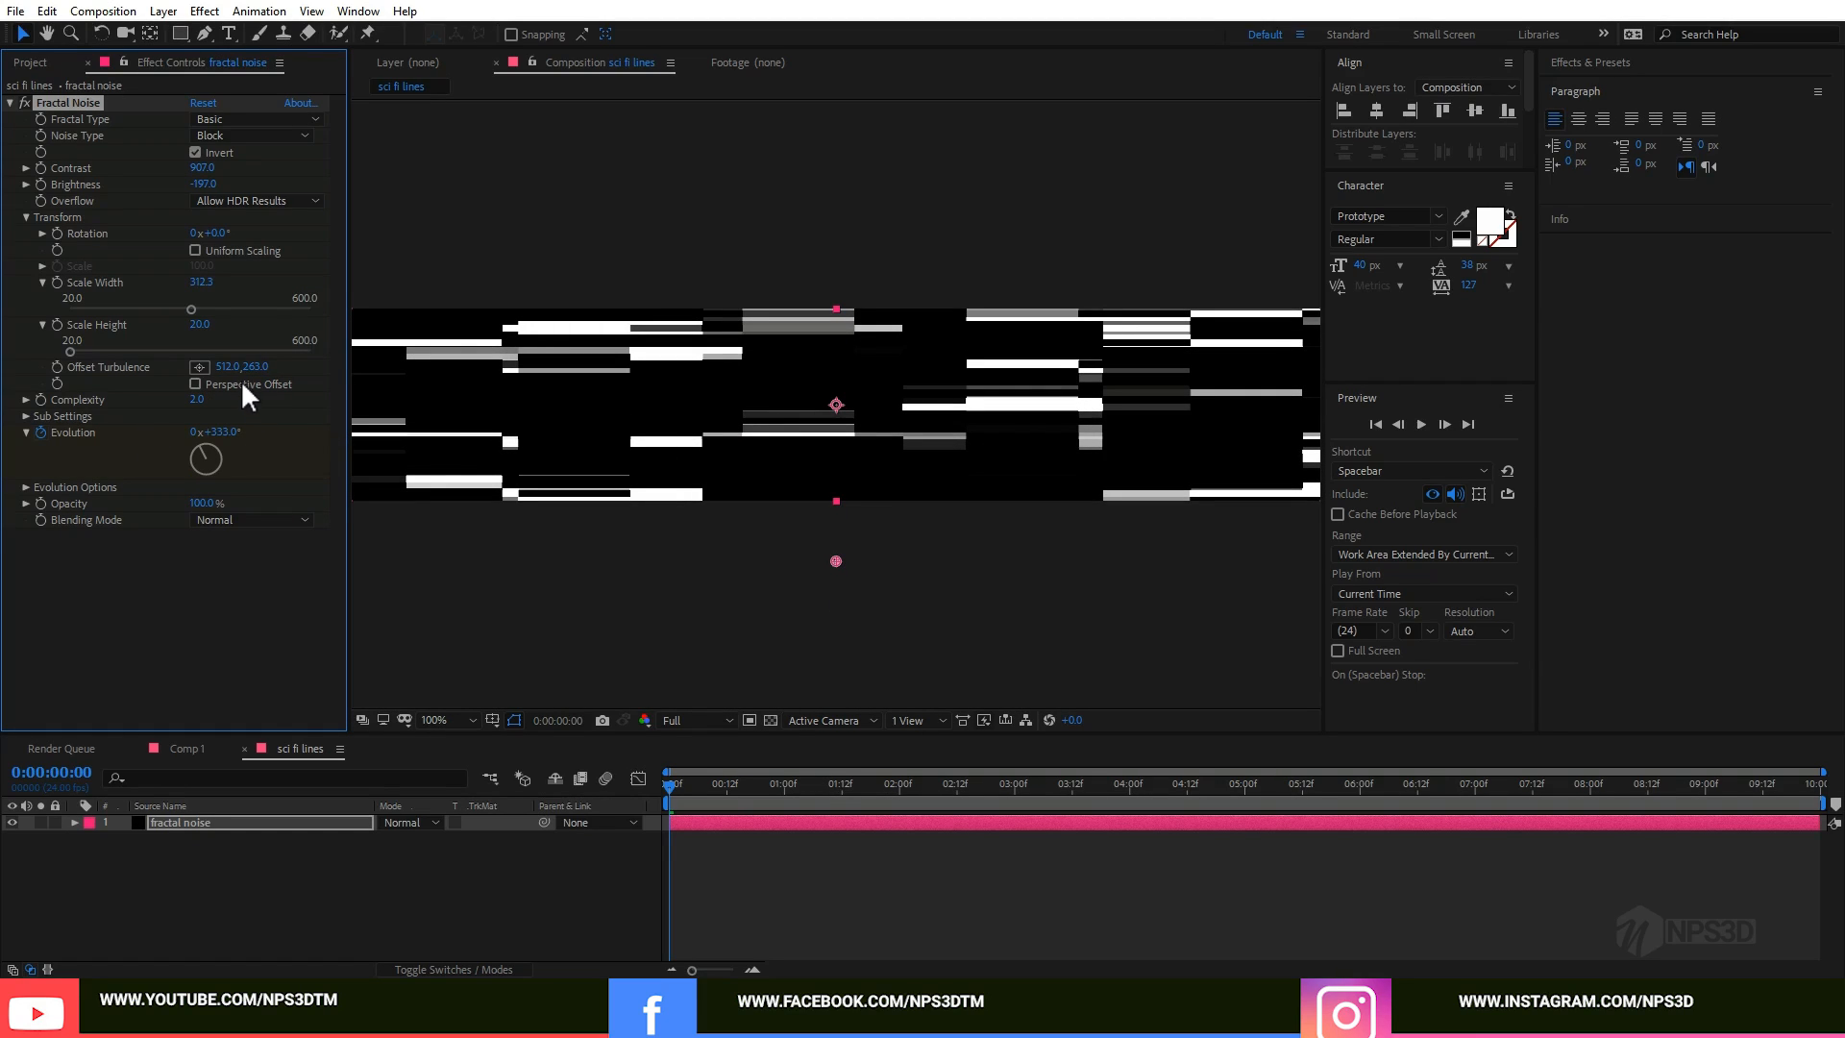
pyautogui.moveTo(227, 367); pyautogui.dragTo(238, 424)
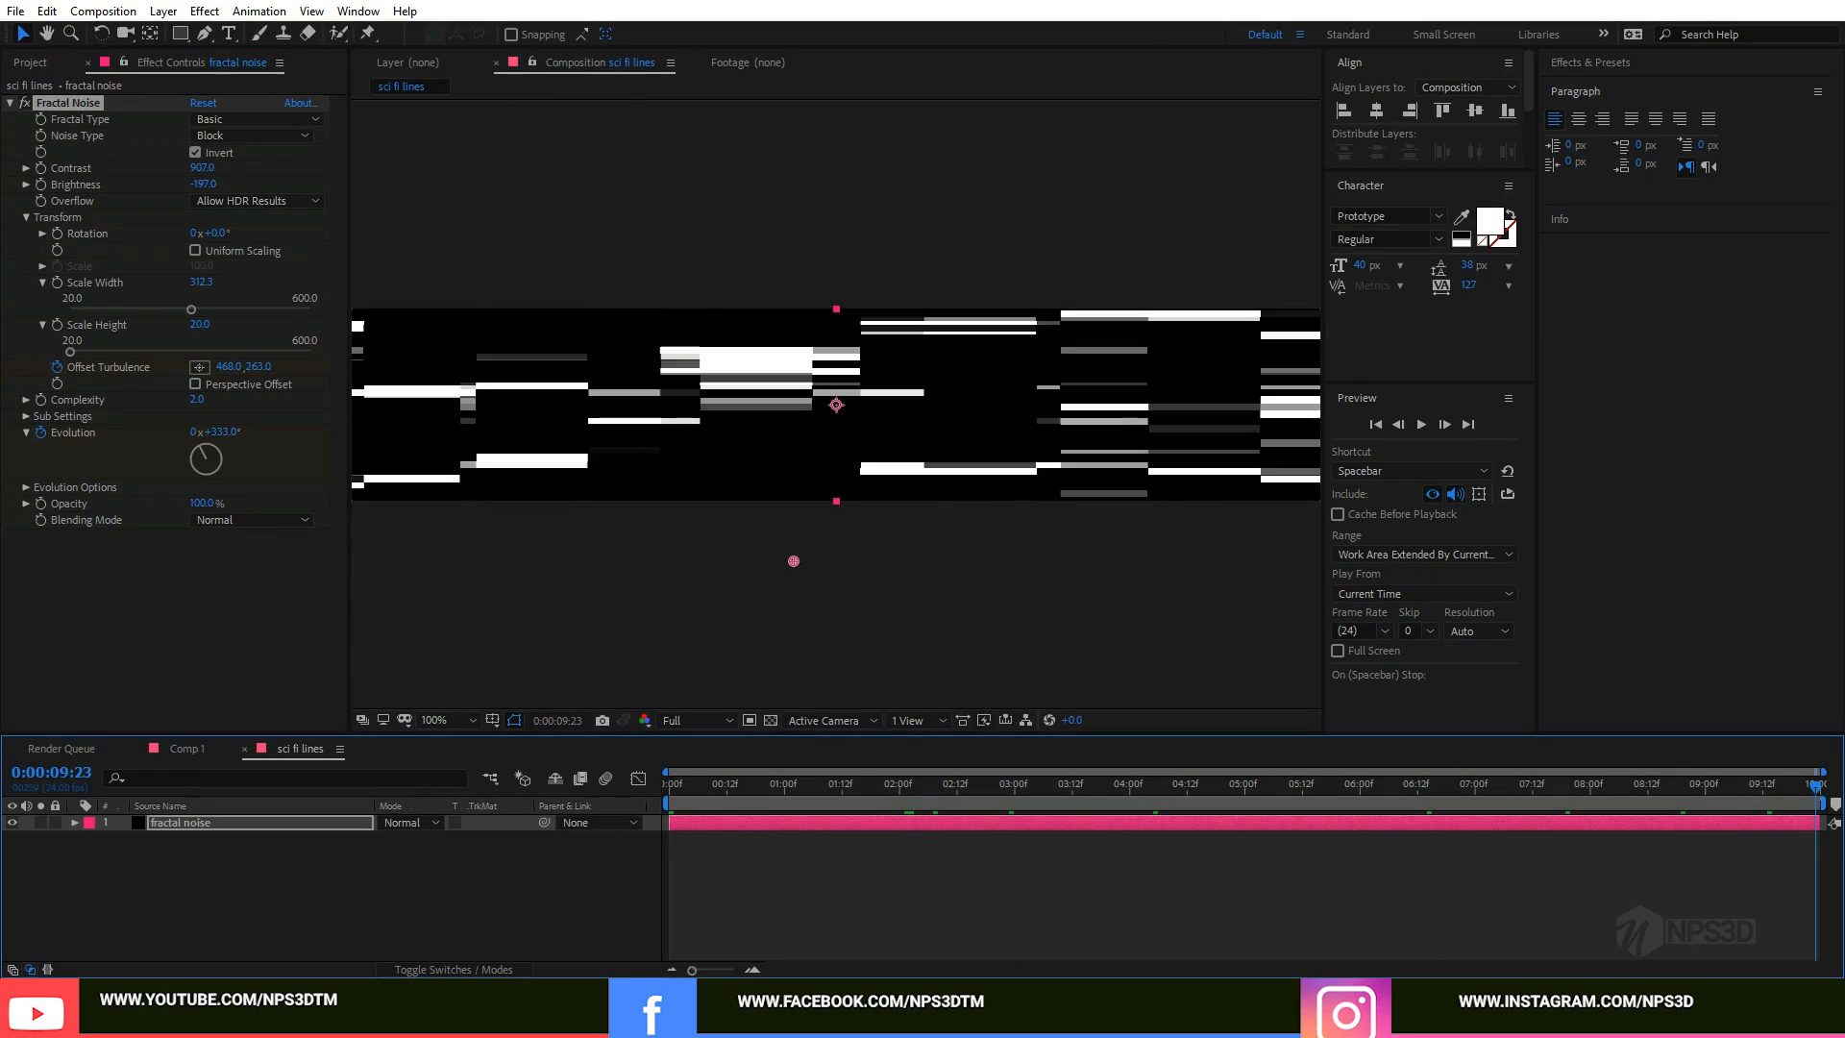
pyautogui.press('End')
pyautogui.moveTo(1538, 409); pyautogui.dragTo(713, 274)
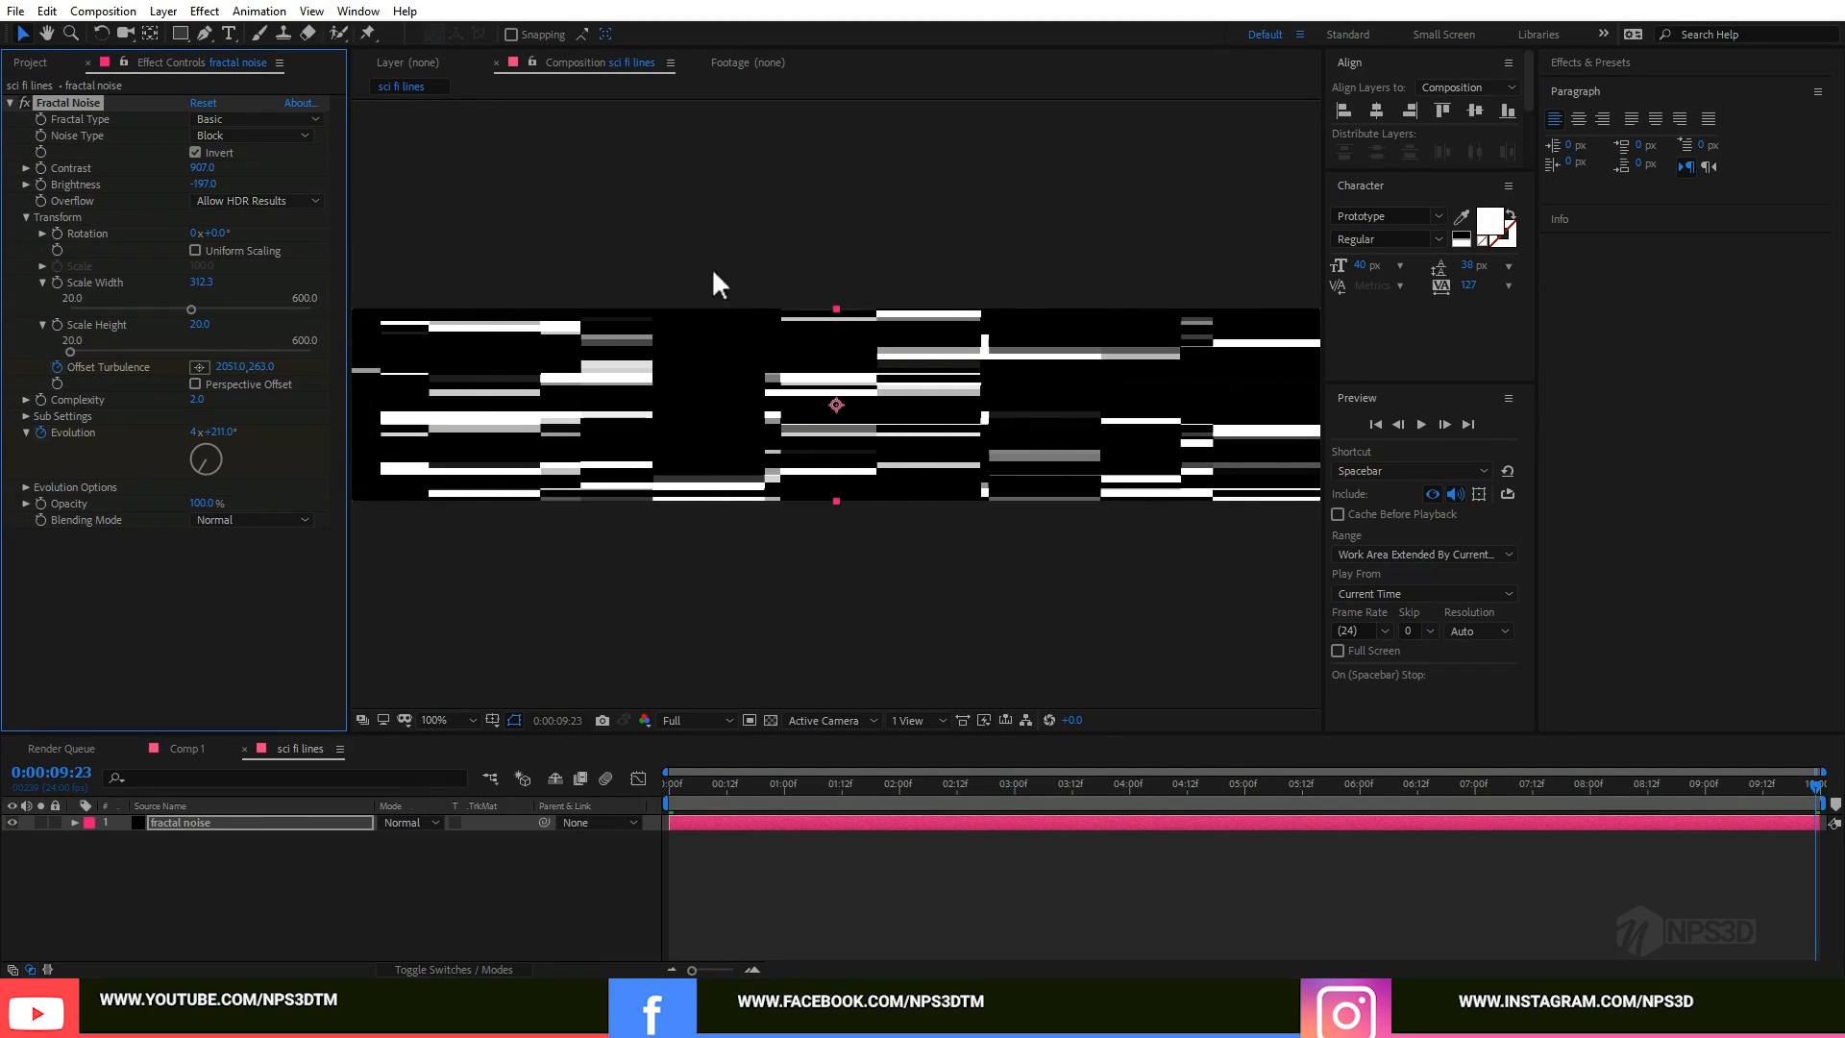
pyautogui.moveTo(229, 367); pyautogui.dragTo(1192, 461)
pyautogui.moveTo(863, 784); pyautogui.dragTo(477, 875)
pyautogui.press('space')
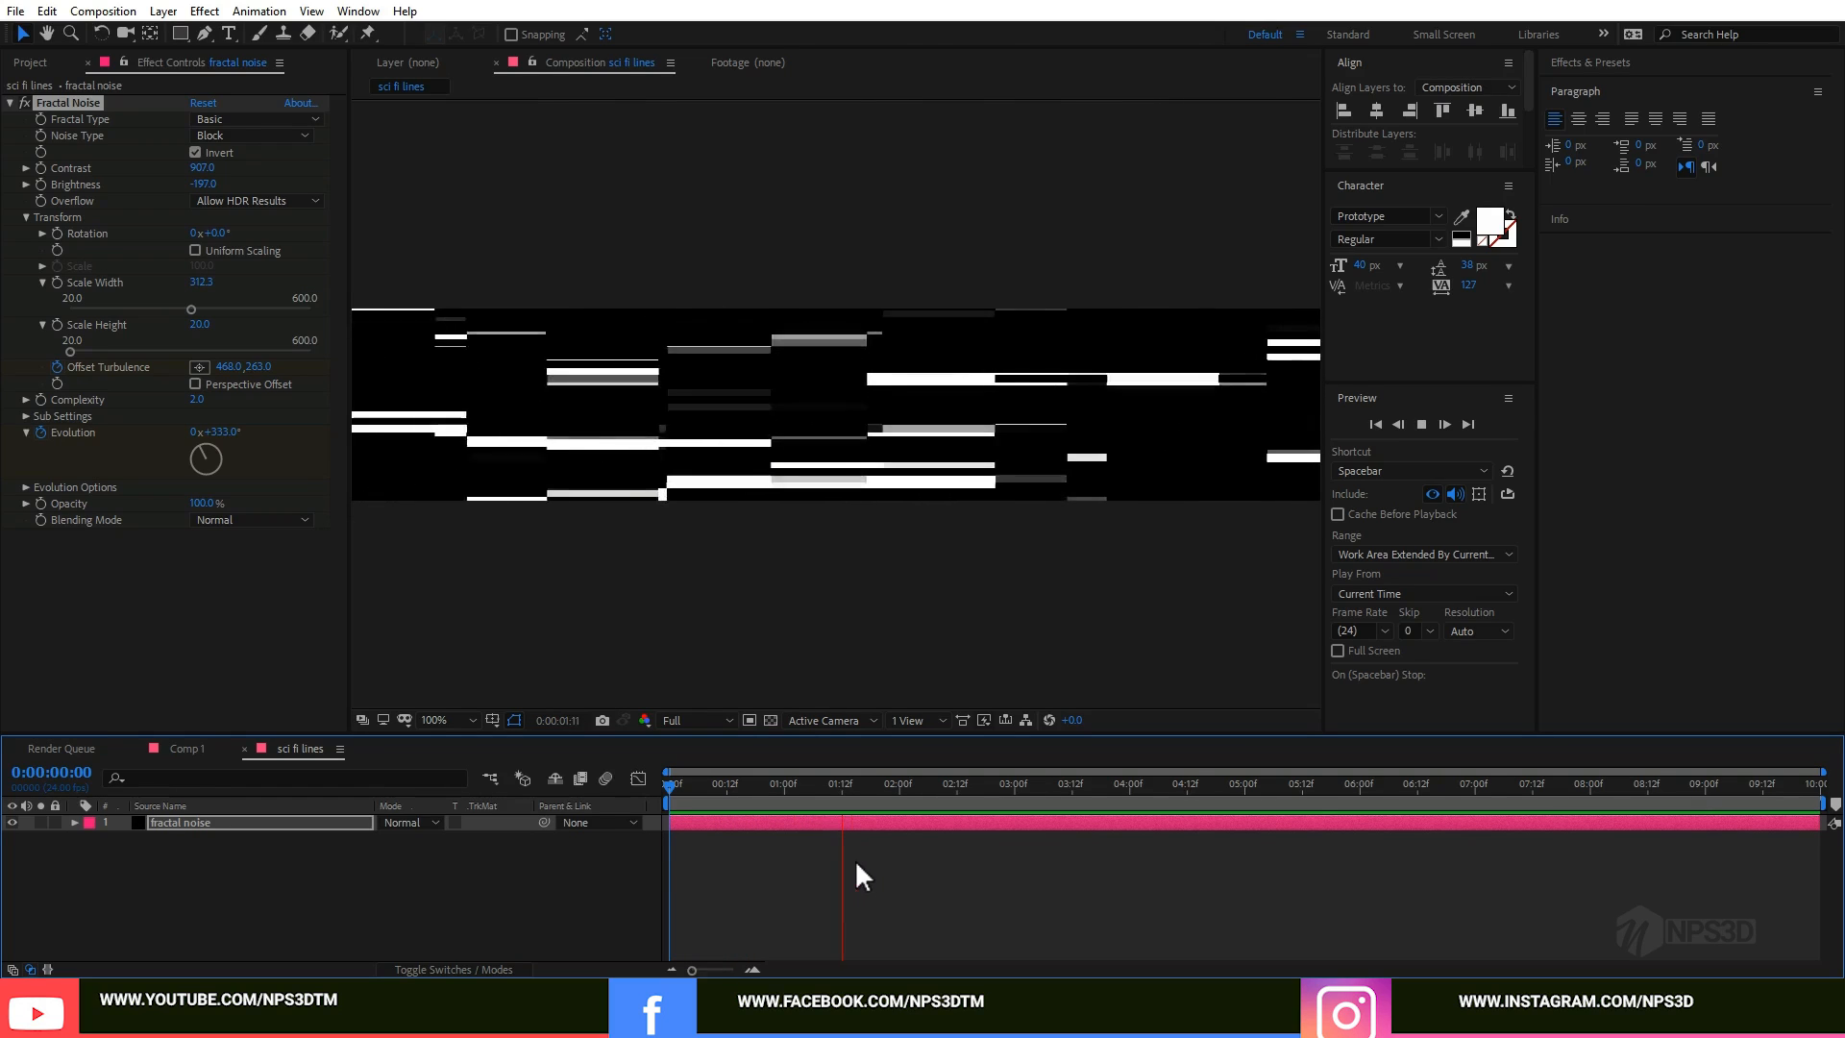
pyautogui.moveTo(879, 788); pyautogui.dragTo(584, 869)
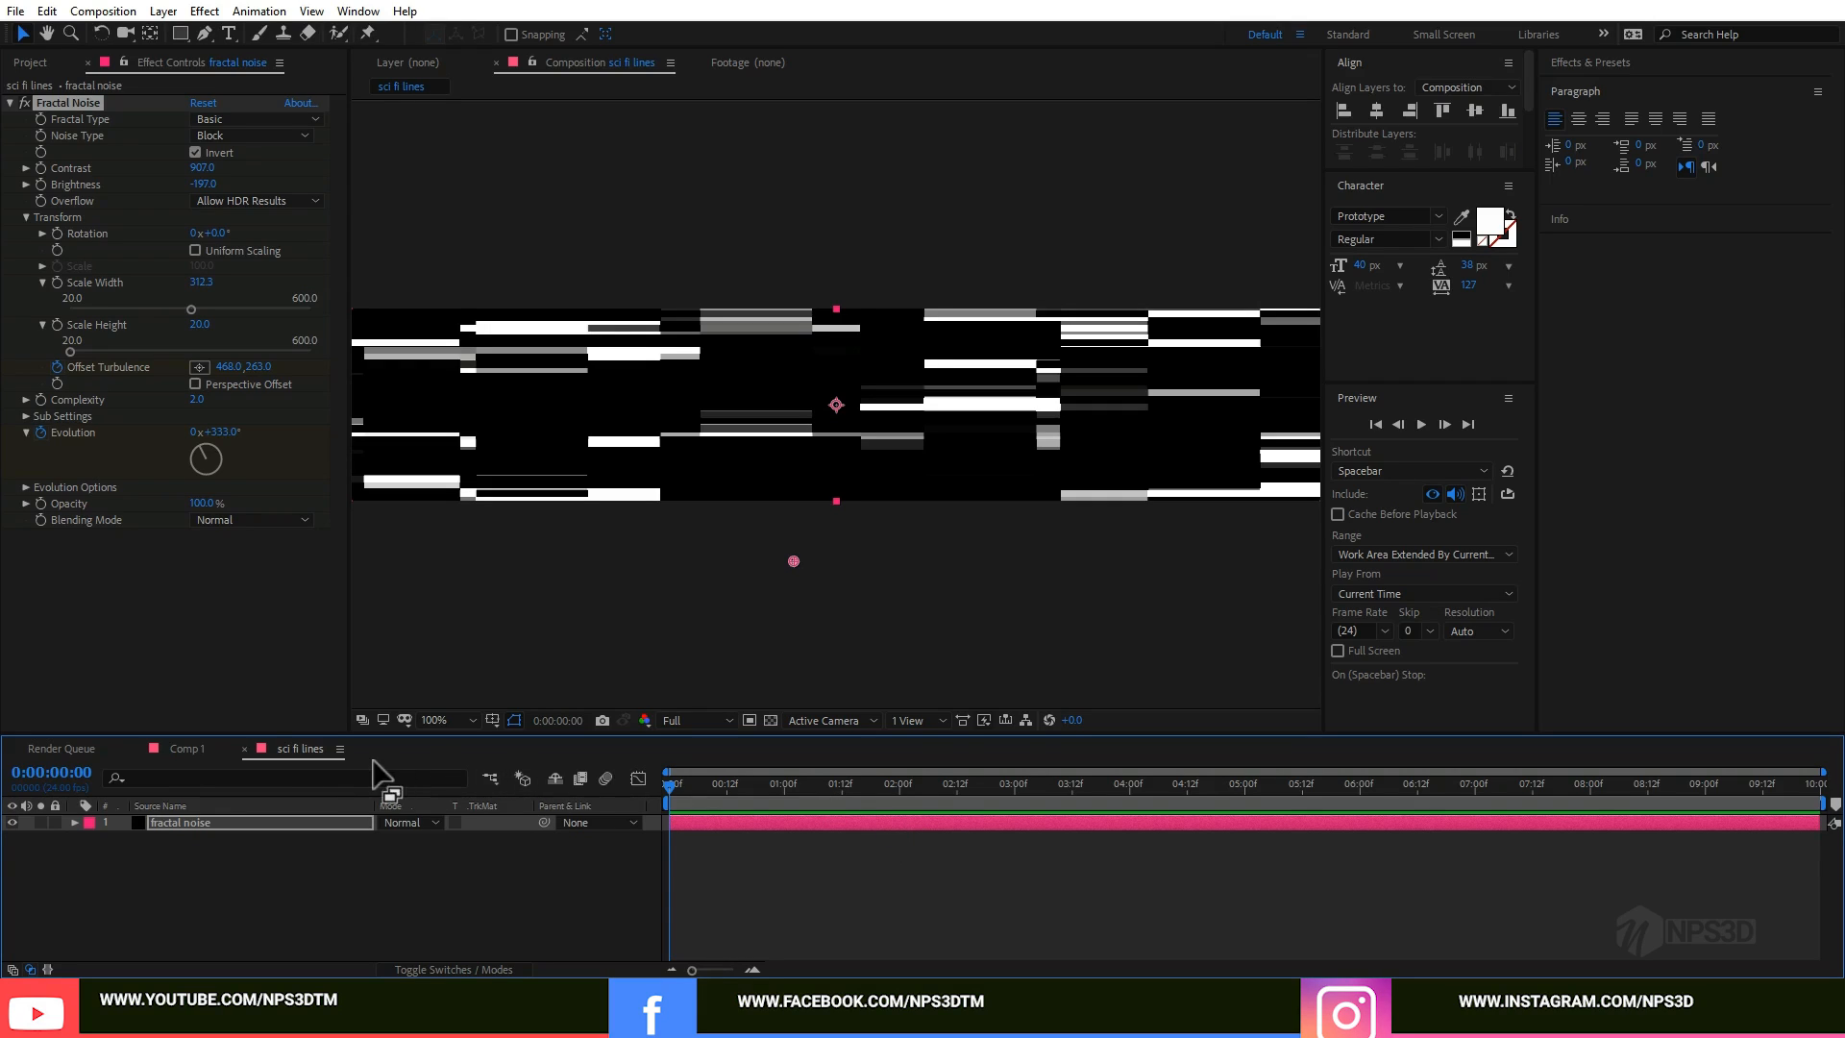
# Step: Apply the Tint effect to the fractal noise layer
pyautogui.click(175, 615)
pyautogui.hotkey('ctrl', 'space')
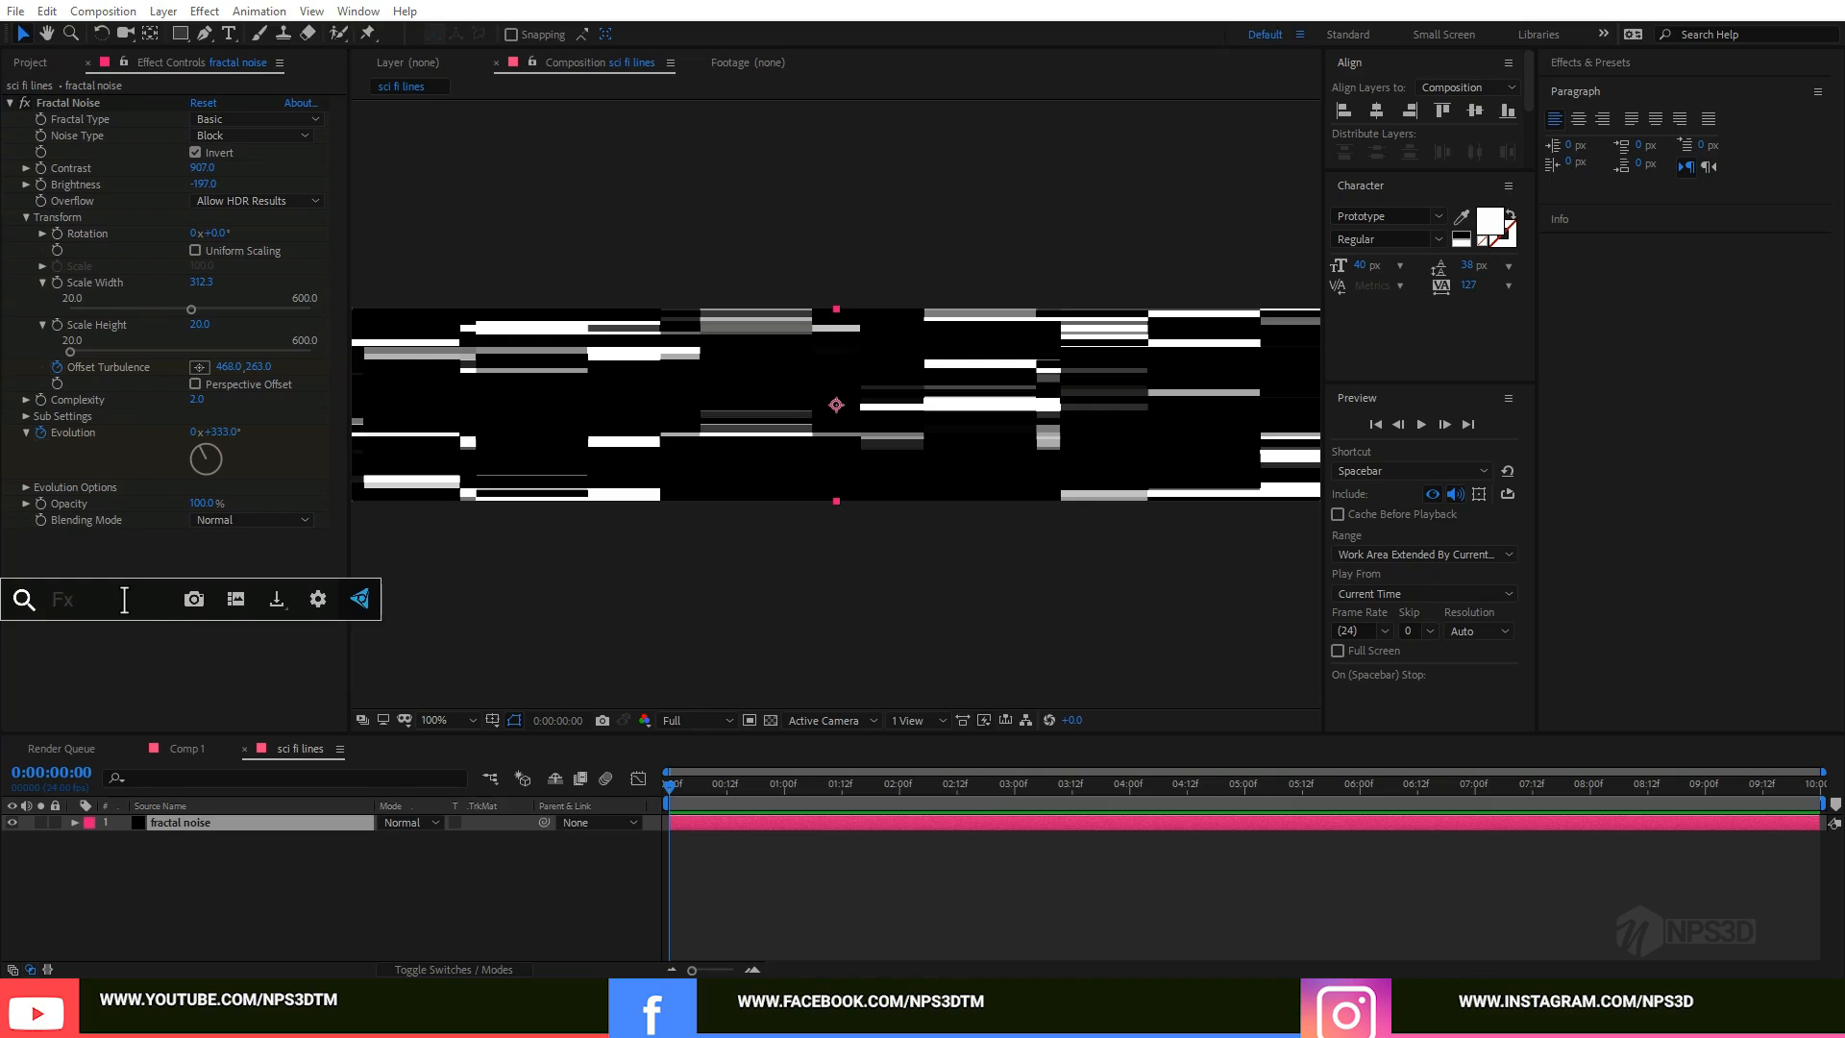
pyautogui.write('ti')
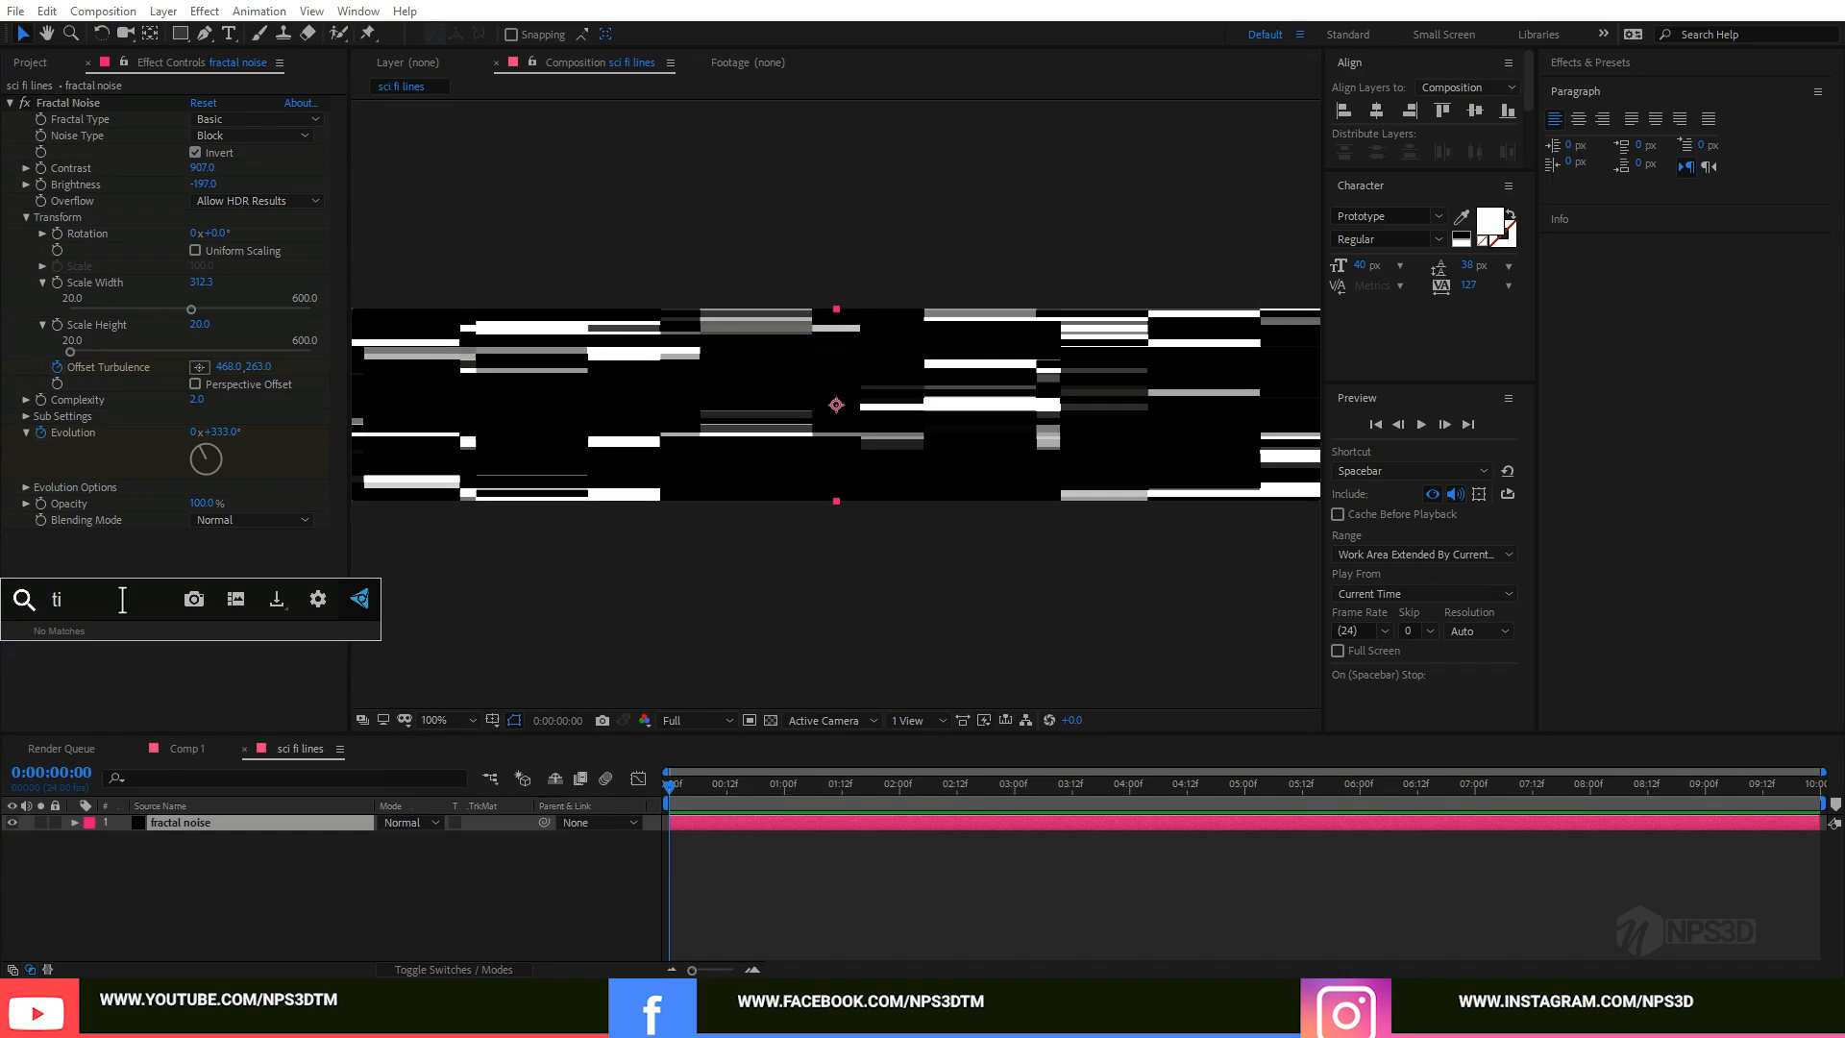
pyautogui.write('nt')
pyautogui.click(102, 648)
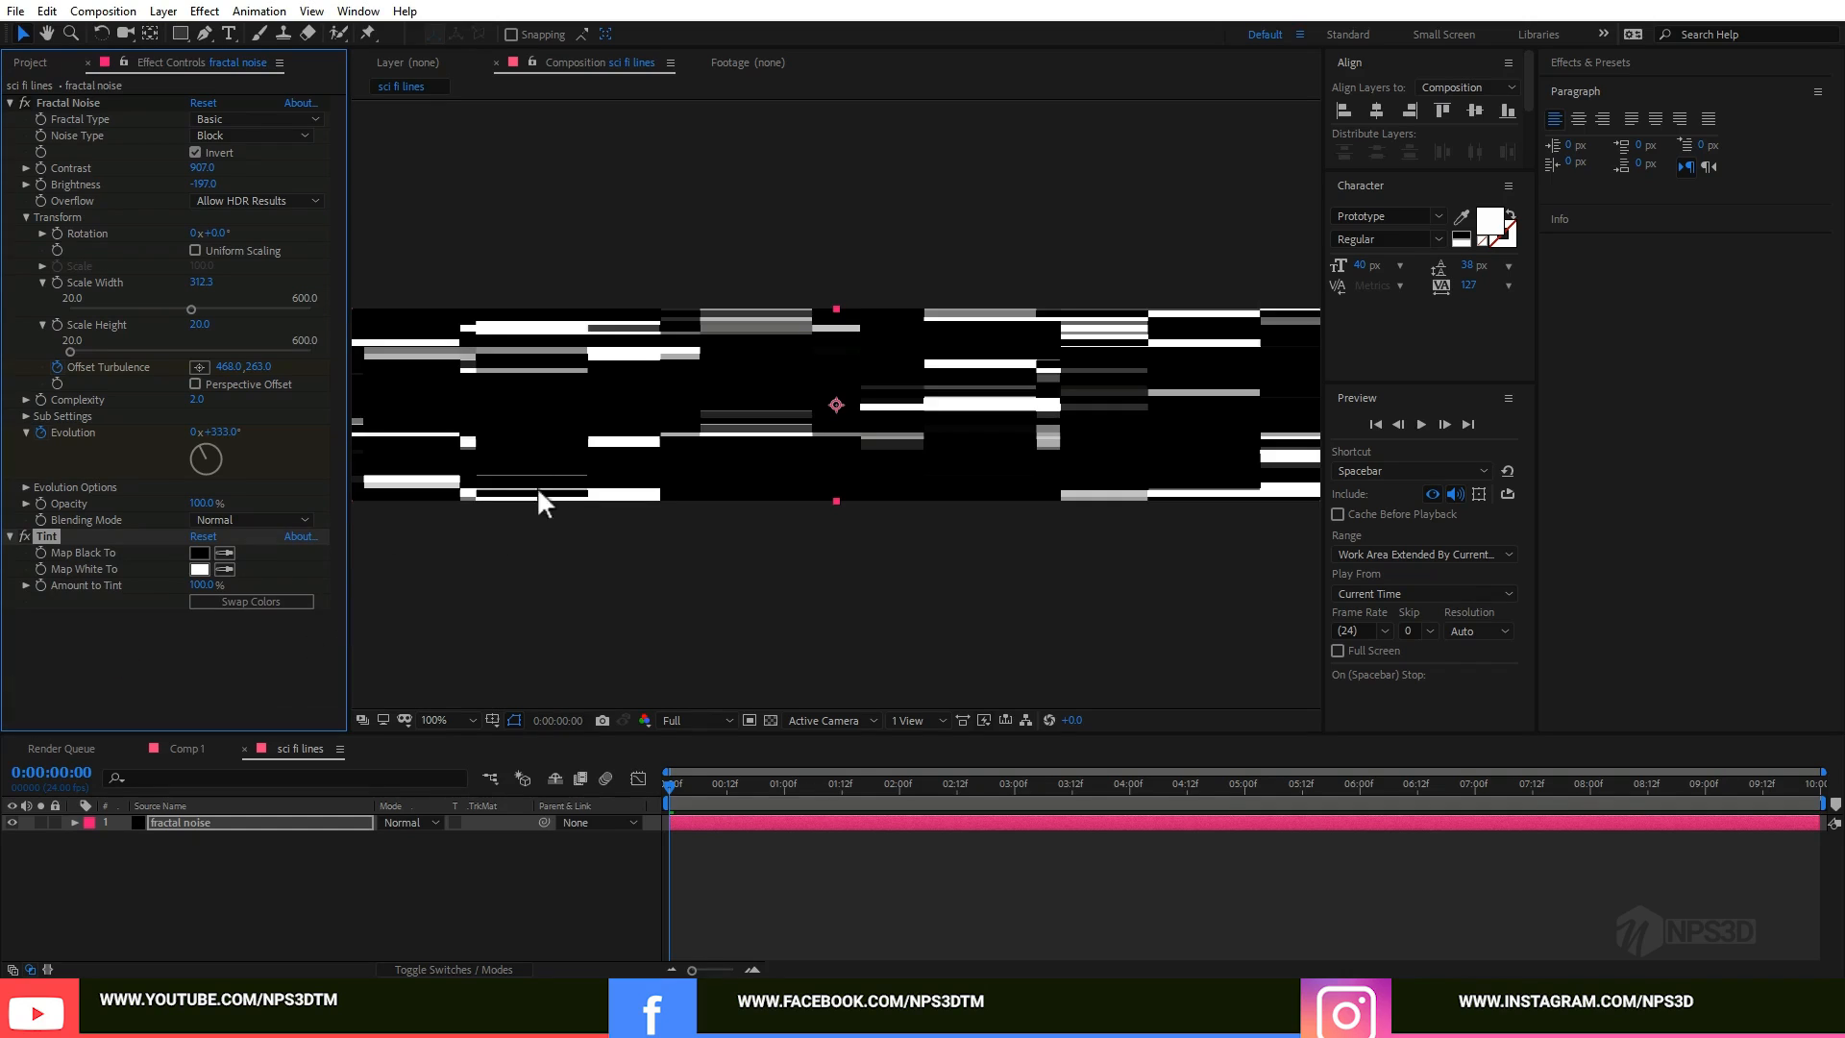
# Step: Set the Tint effect's Map White To colour to light blue 45BBFF
pyautogui.click(199, 569)
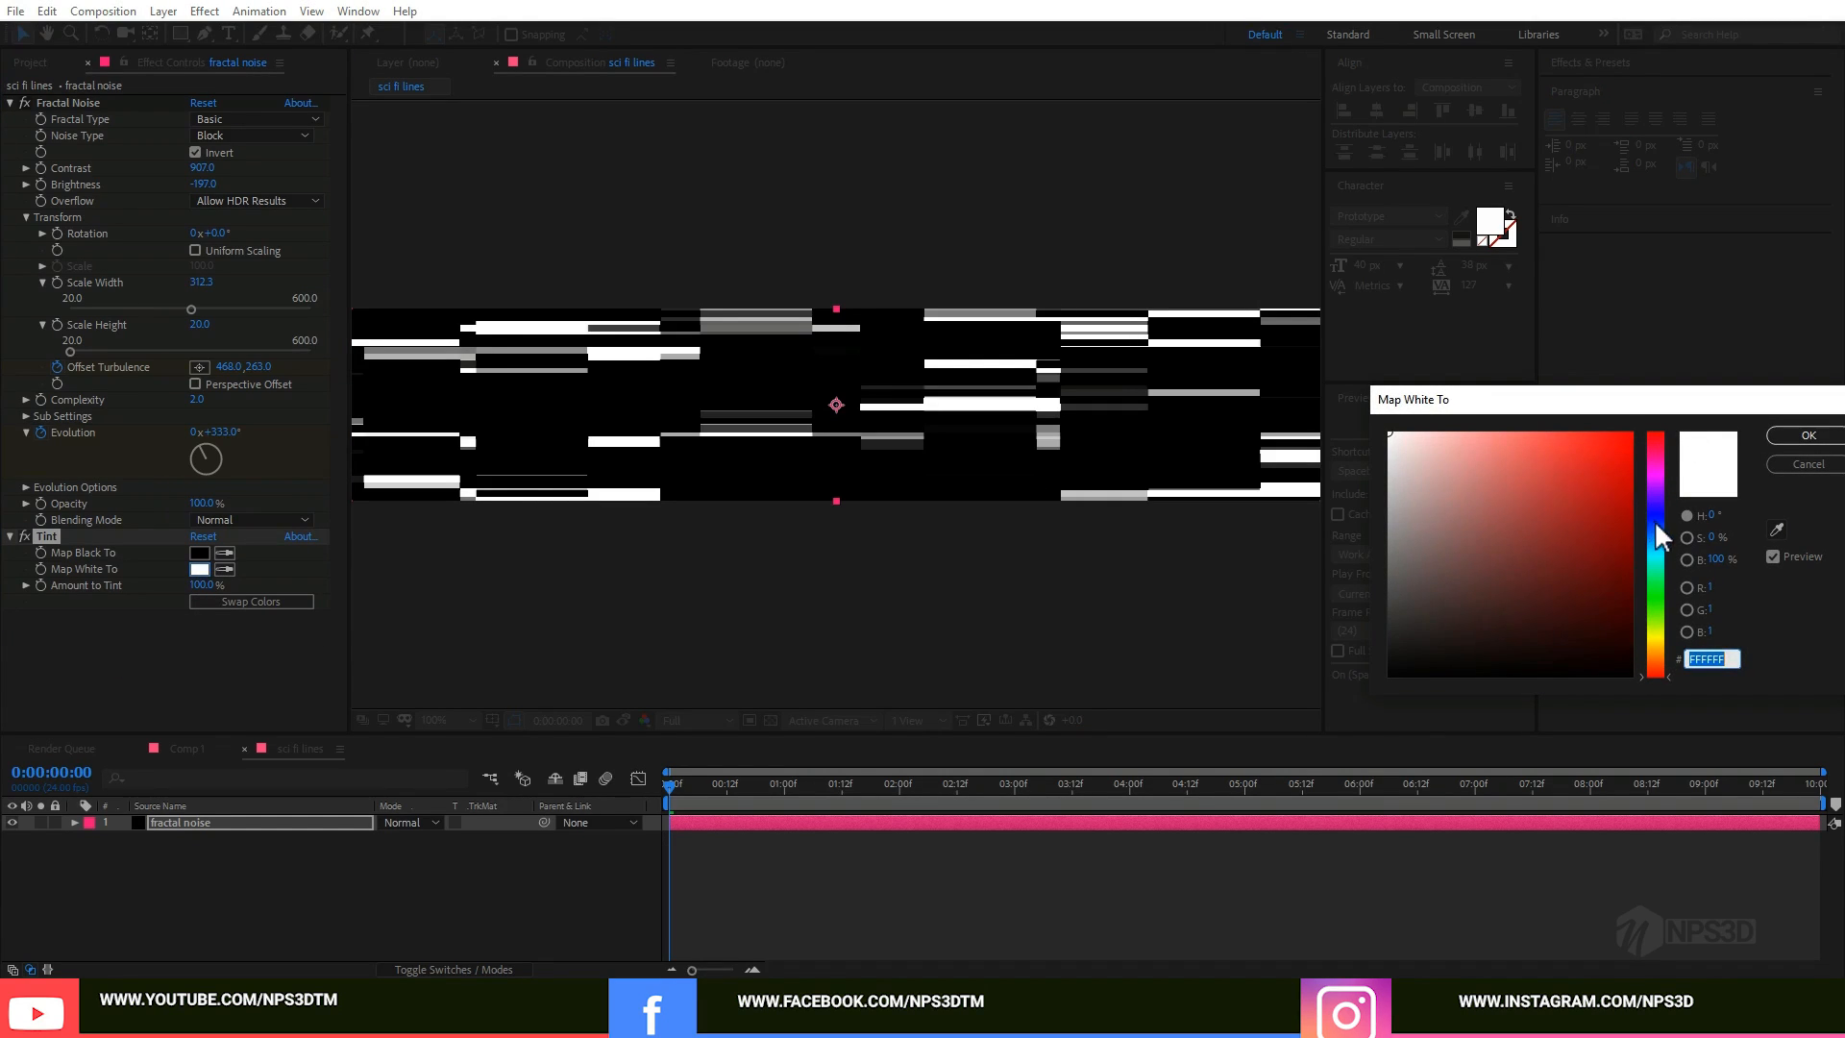
pyautogui.click(1660, 561)
pyautogui.moveTo(1663, 574); pyautogui.dragTo(1664, 538)
pyautogui.click(1567, 432)
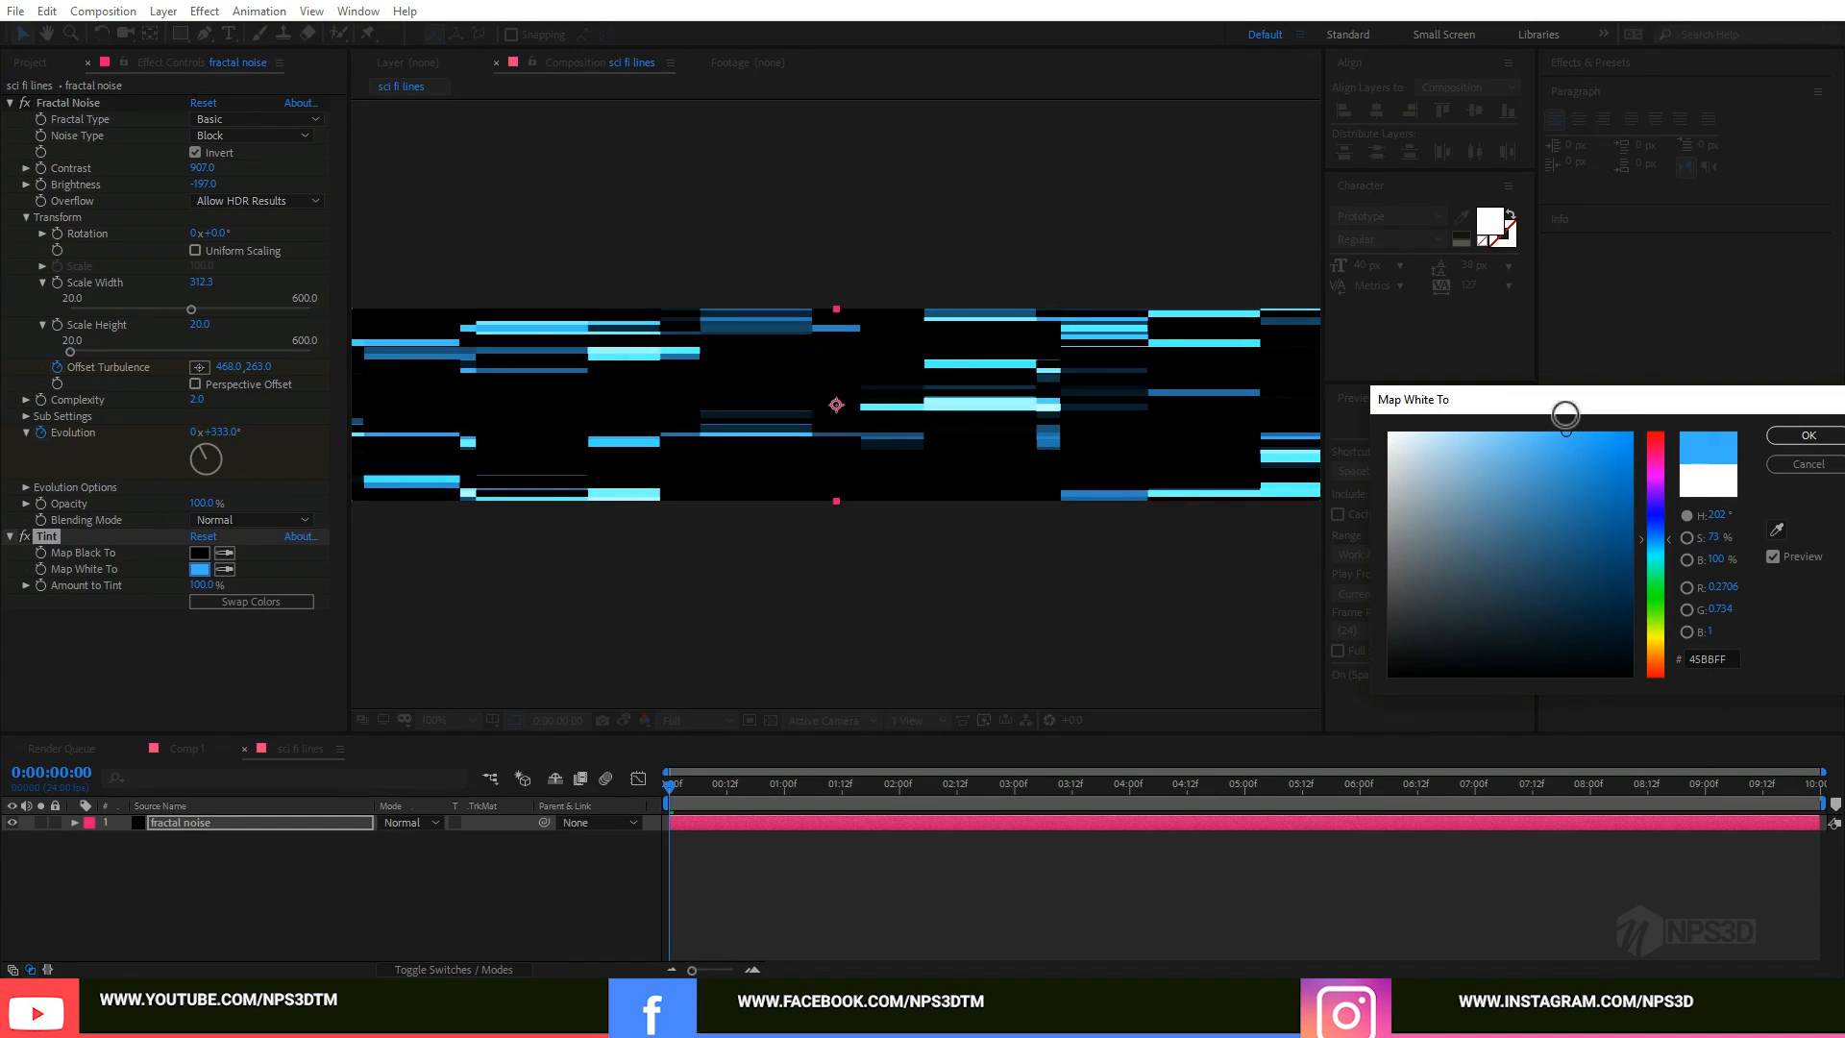
pyautogui.click(1806, 435)
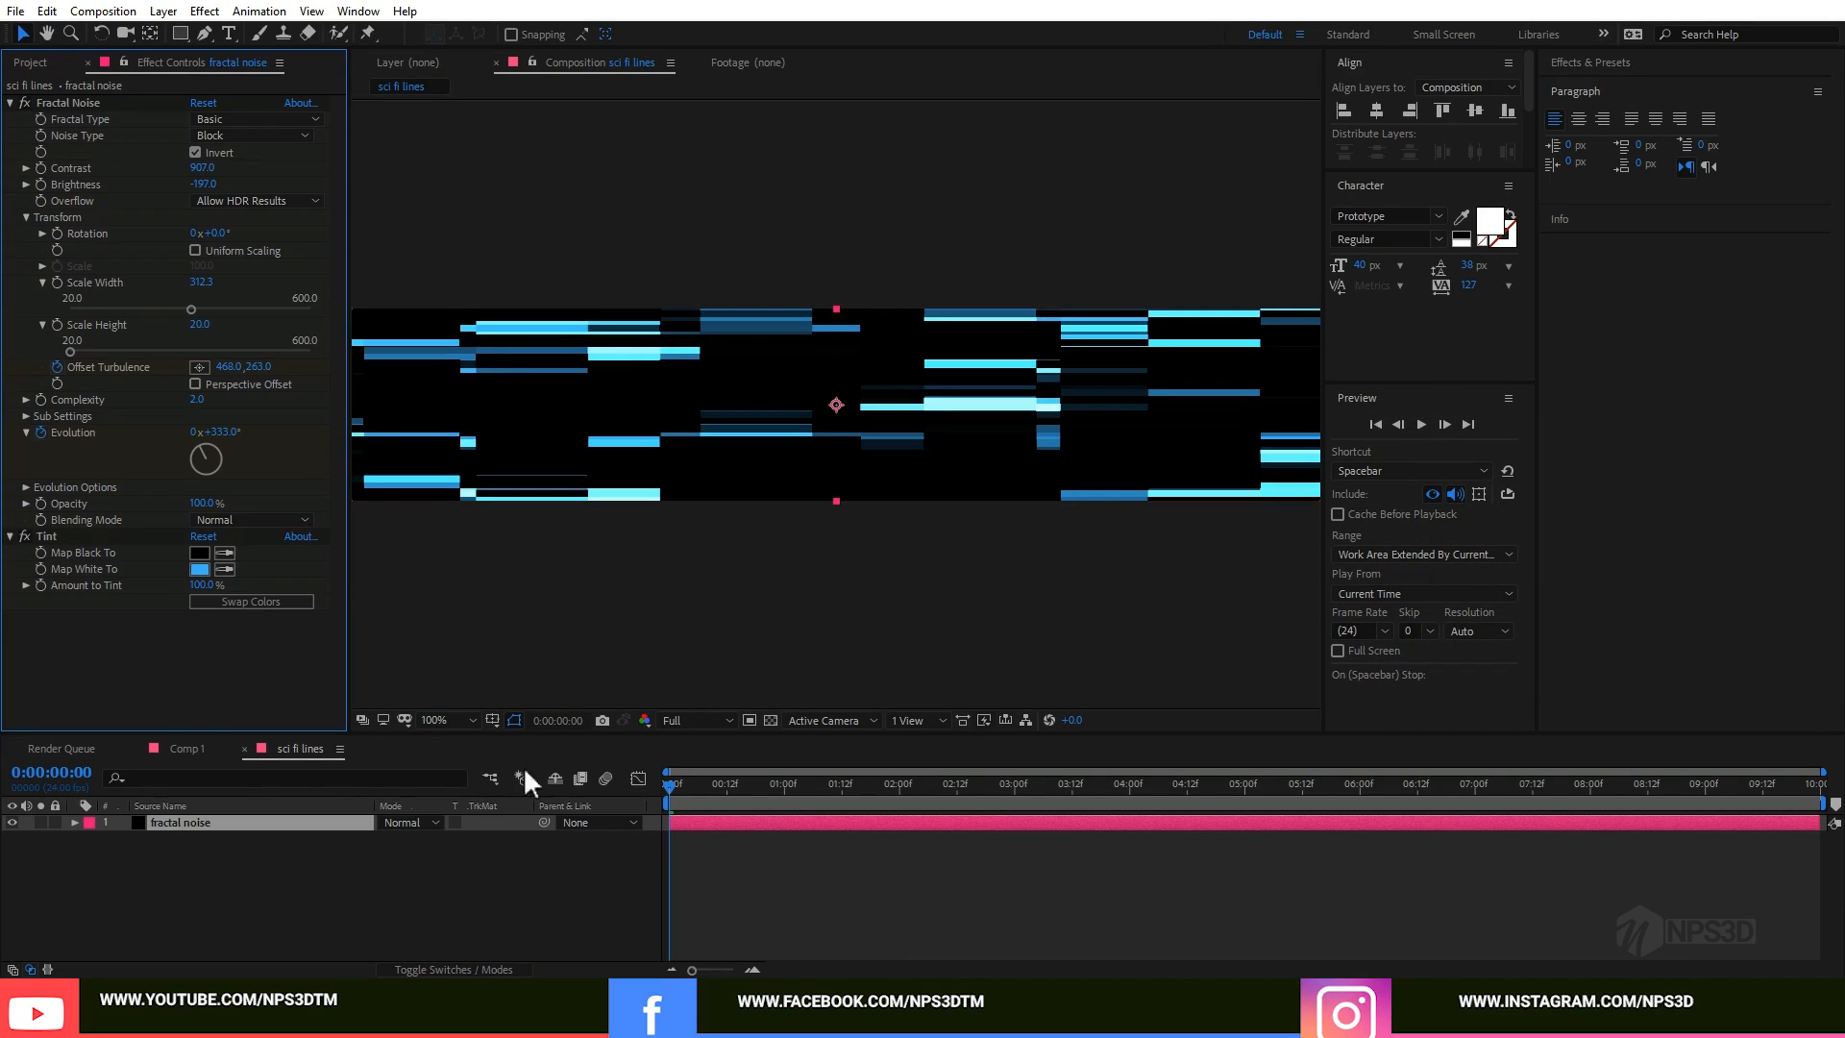
# Step: Add the sci fi lines composition to Comp 1 beneath the e3d layer and hide it
pyautogui.click(209, 747)
pyautogui.click(34, 63)
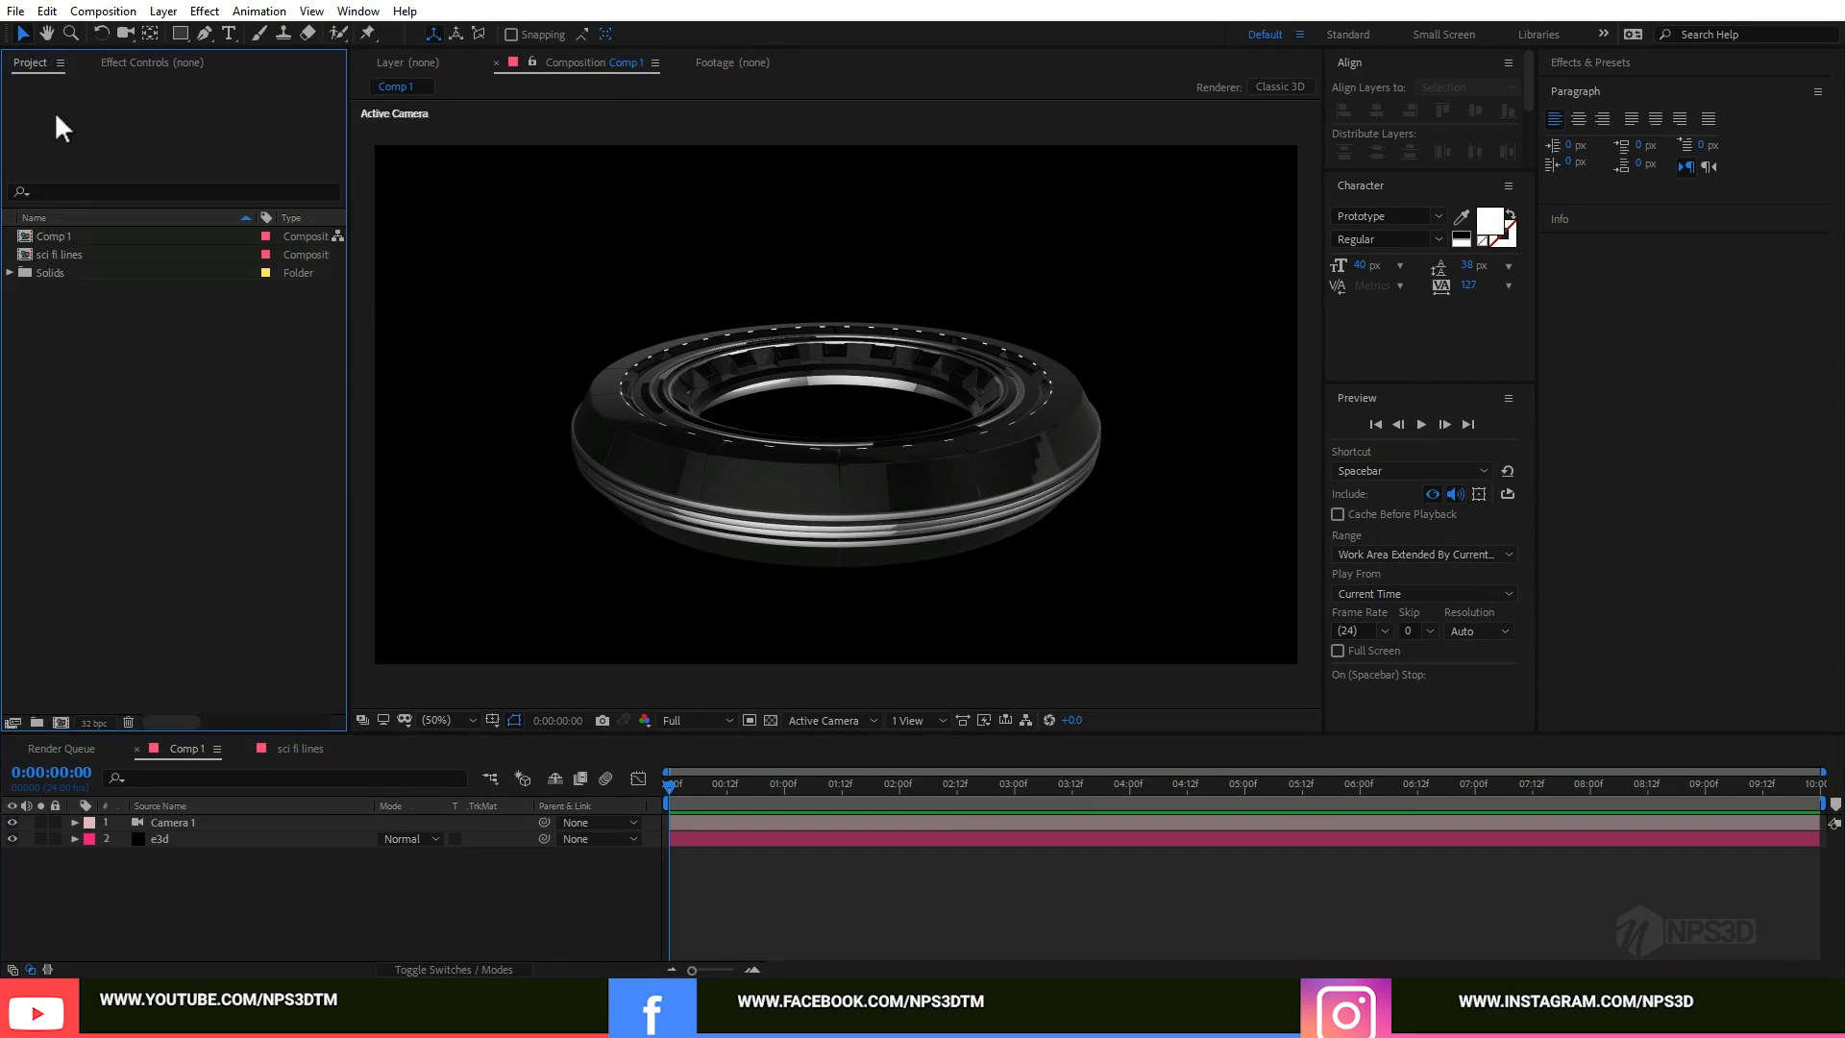
pyautogui.moveTo(55, 252); pyautogui.dragTo(273, 884)
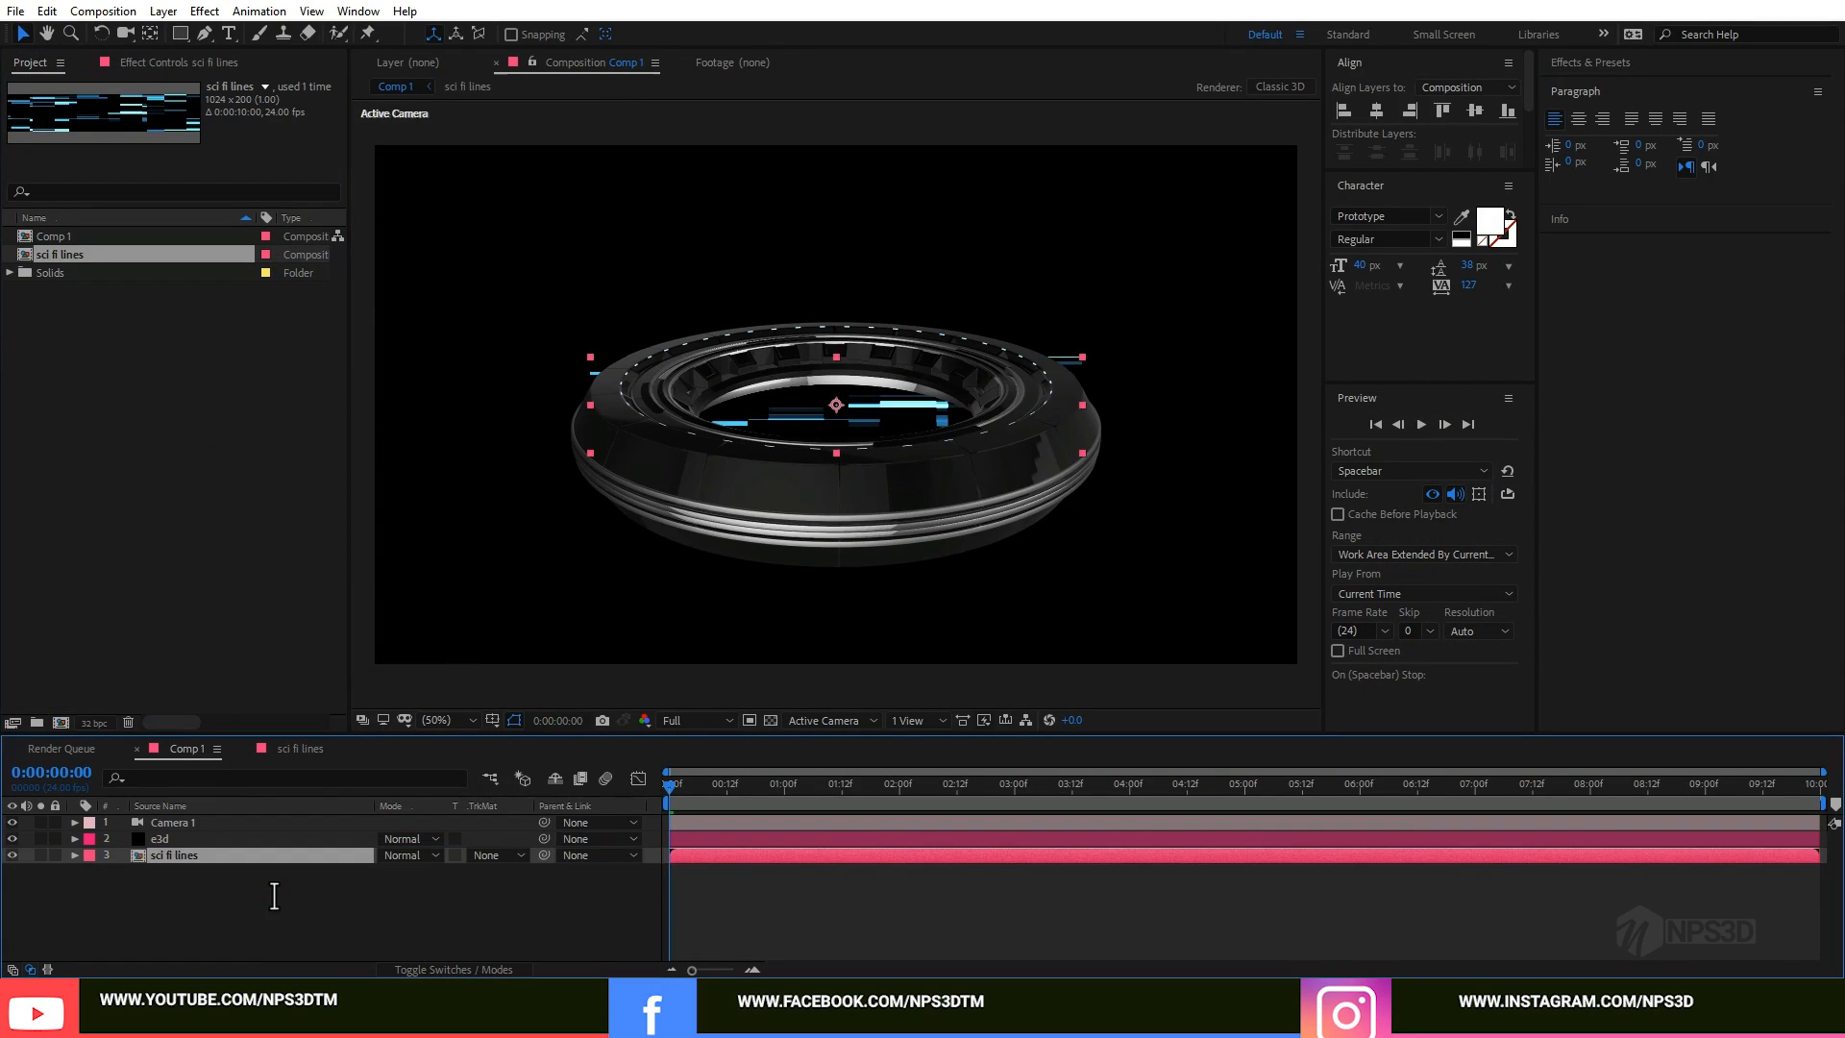
pyautogui.click(11, 855)
# Step: Assign the sci fi lines layer as custom texture map Layer 1 in the e3d layer's Element effect
pyautogui.click(175, 838)
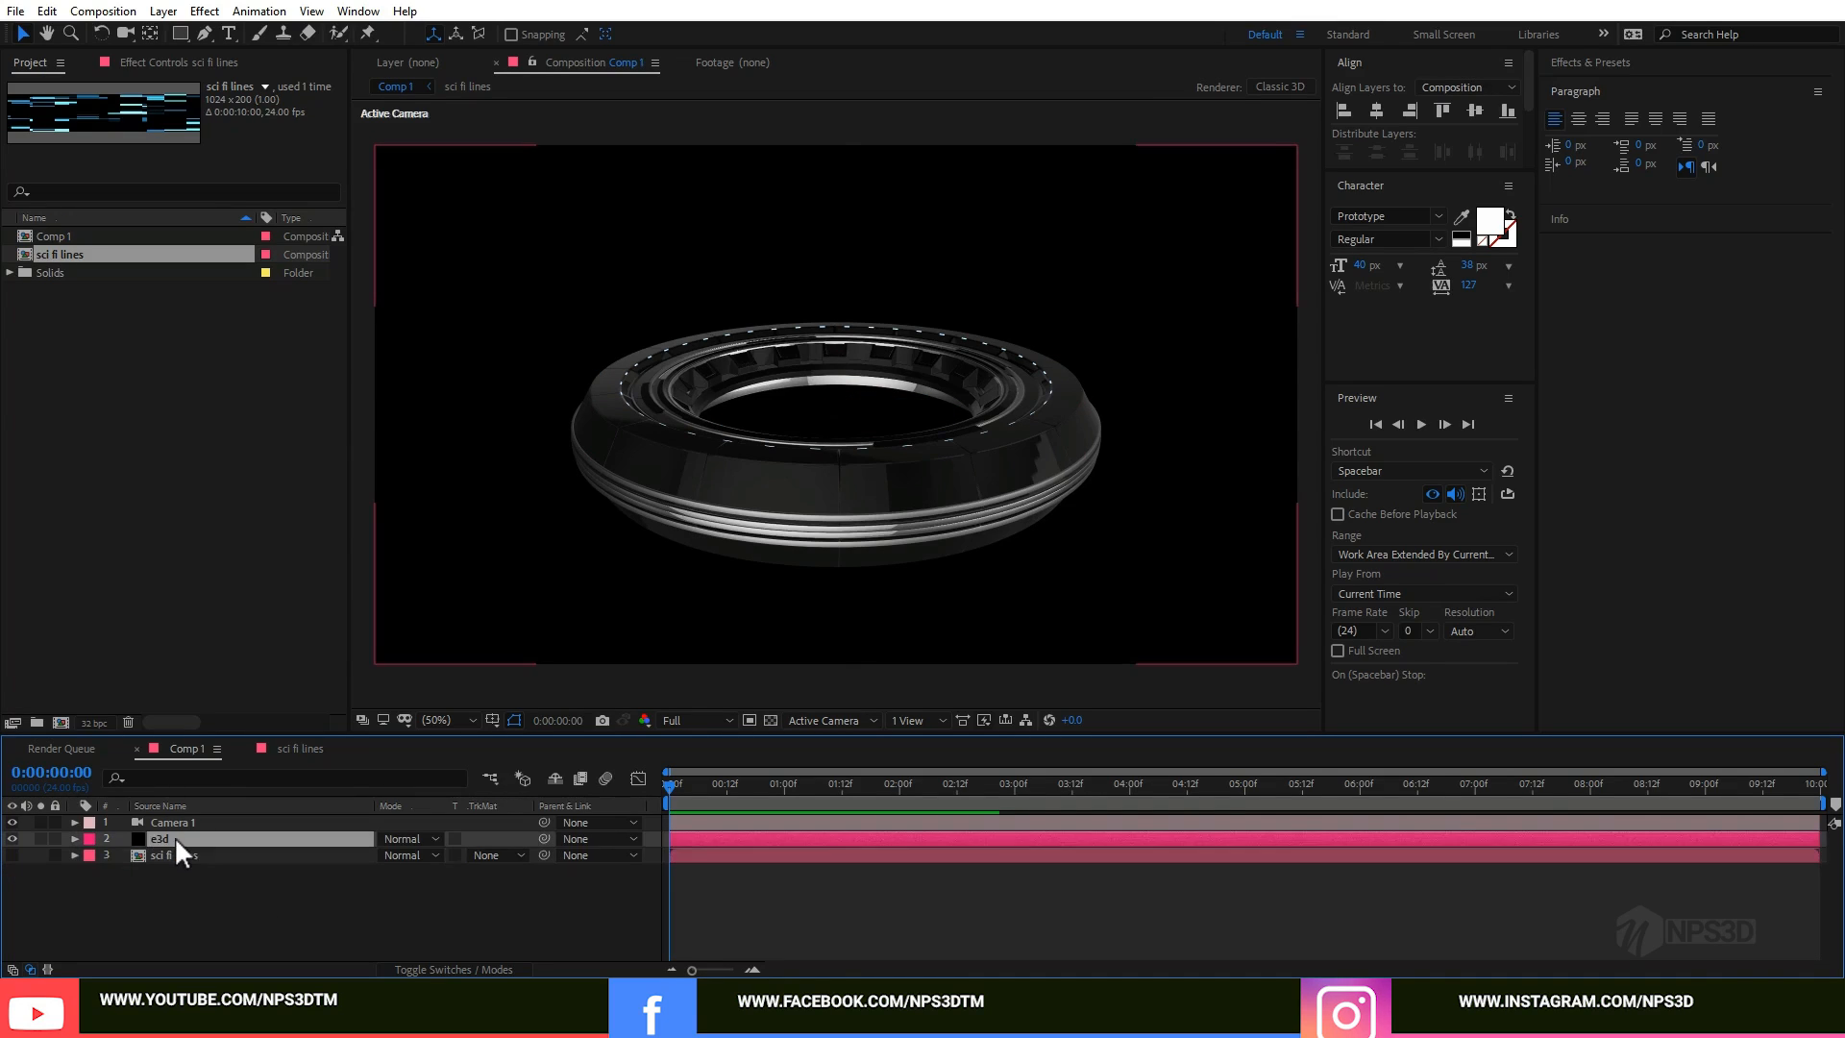
pyautogui.click(169, 63)
pyautogui.click(25, 280)
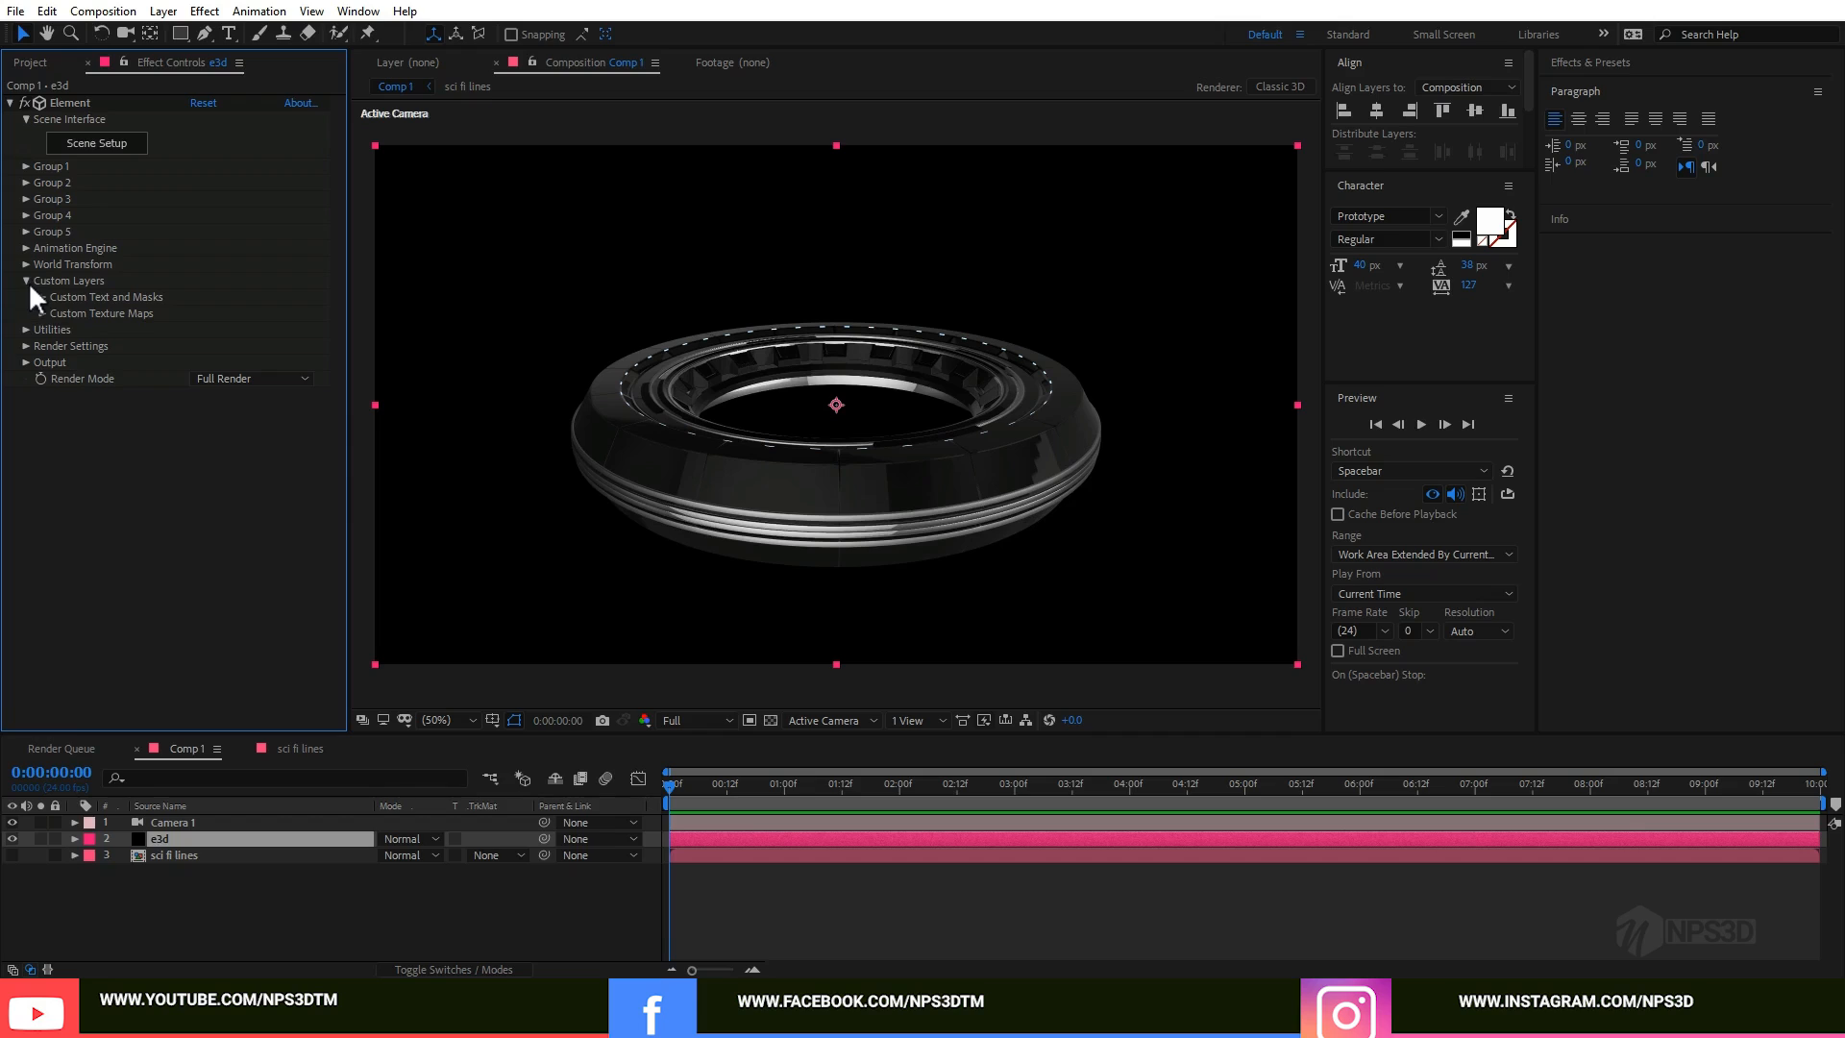
pyautogui.click(42, 314)
pyautogui.click(223, 328)
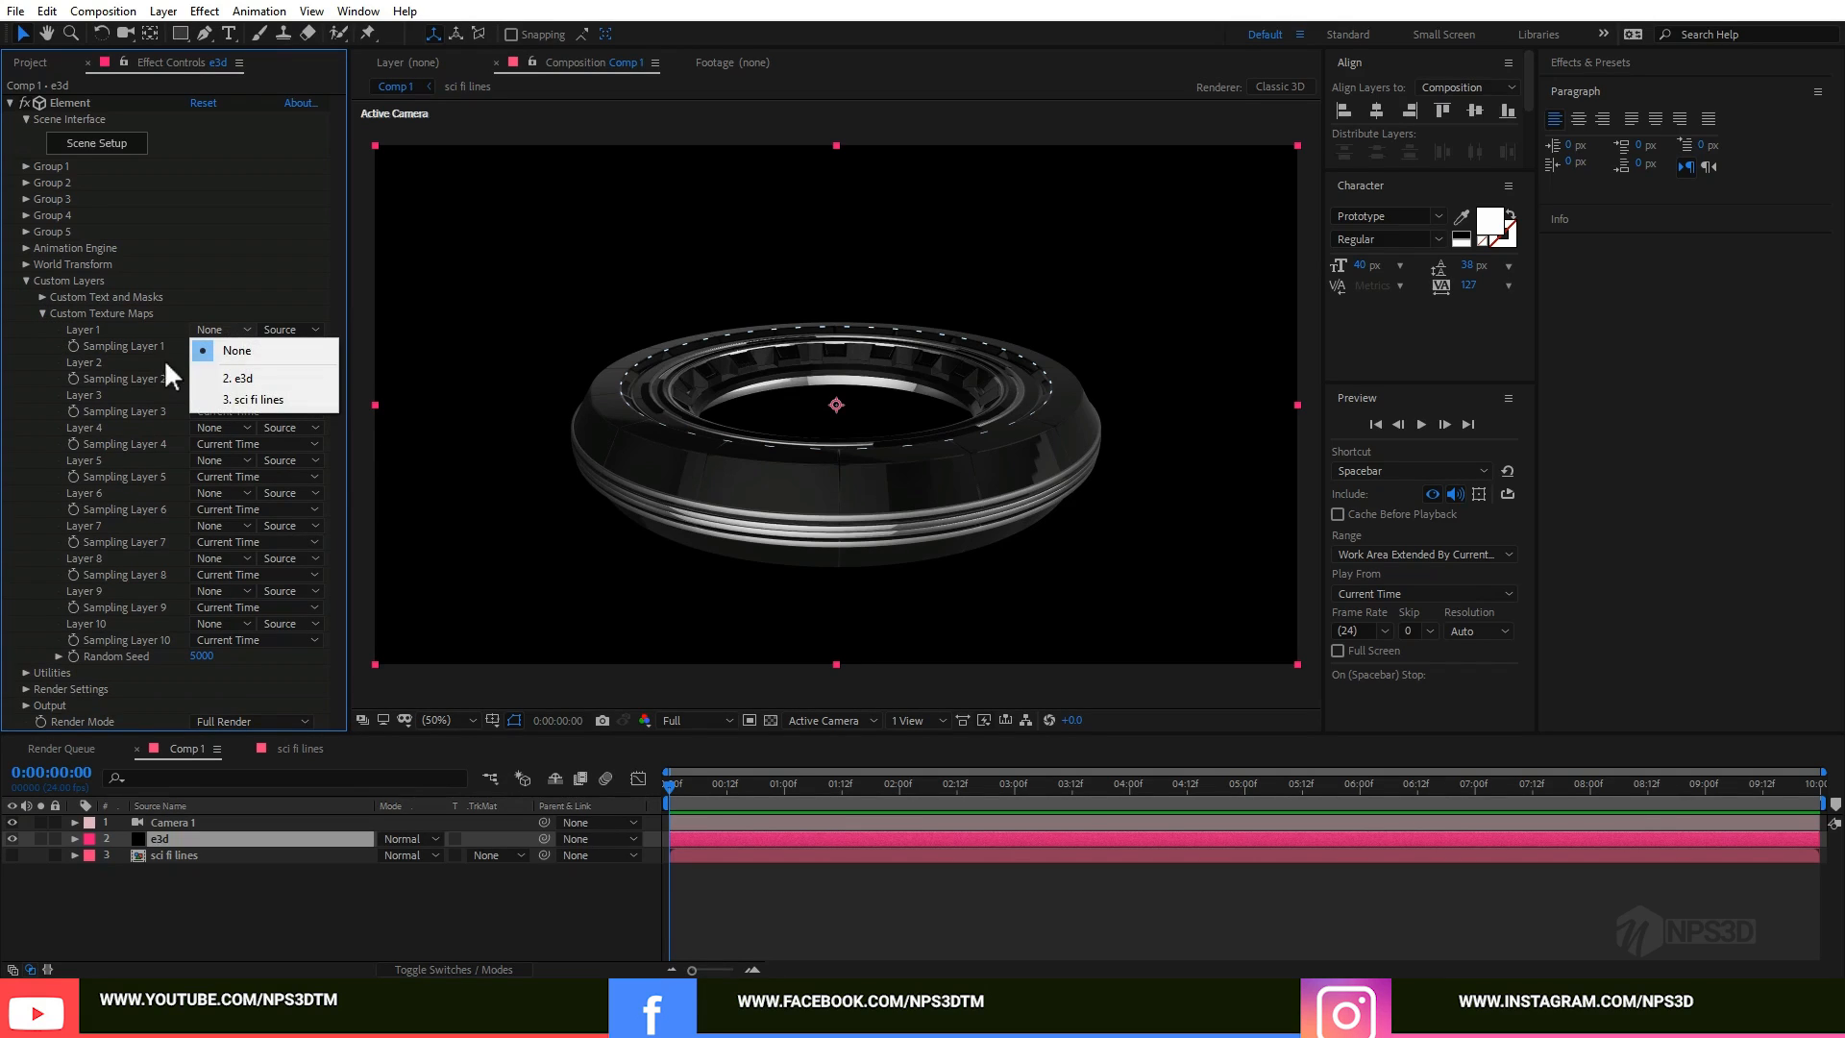
pyautogui.click(227, 397)
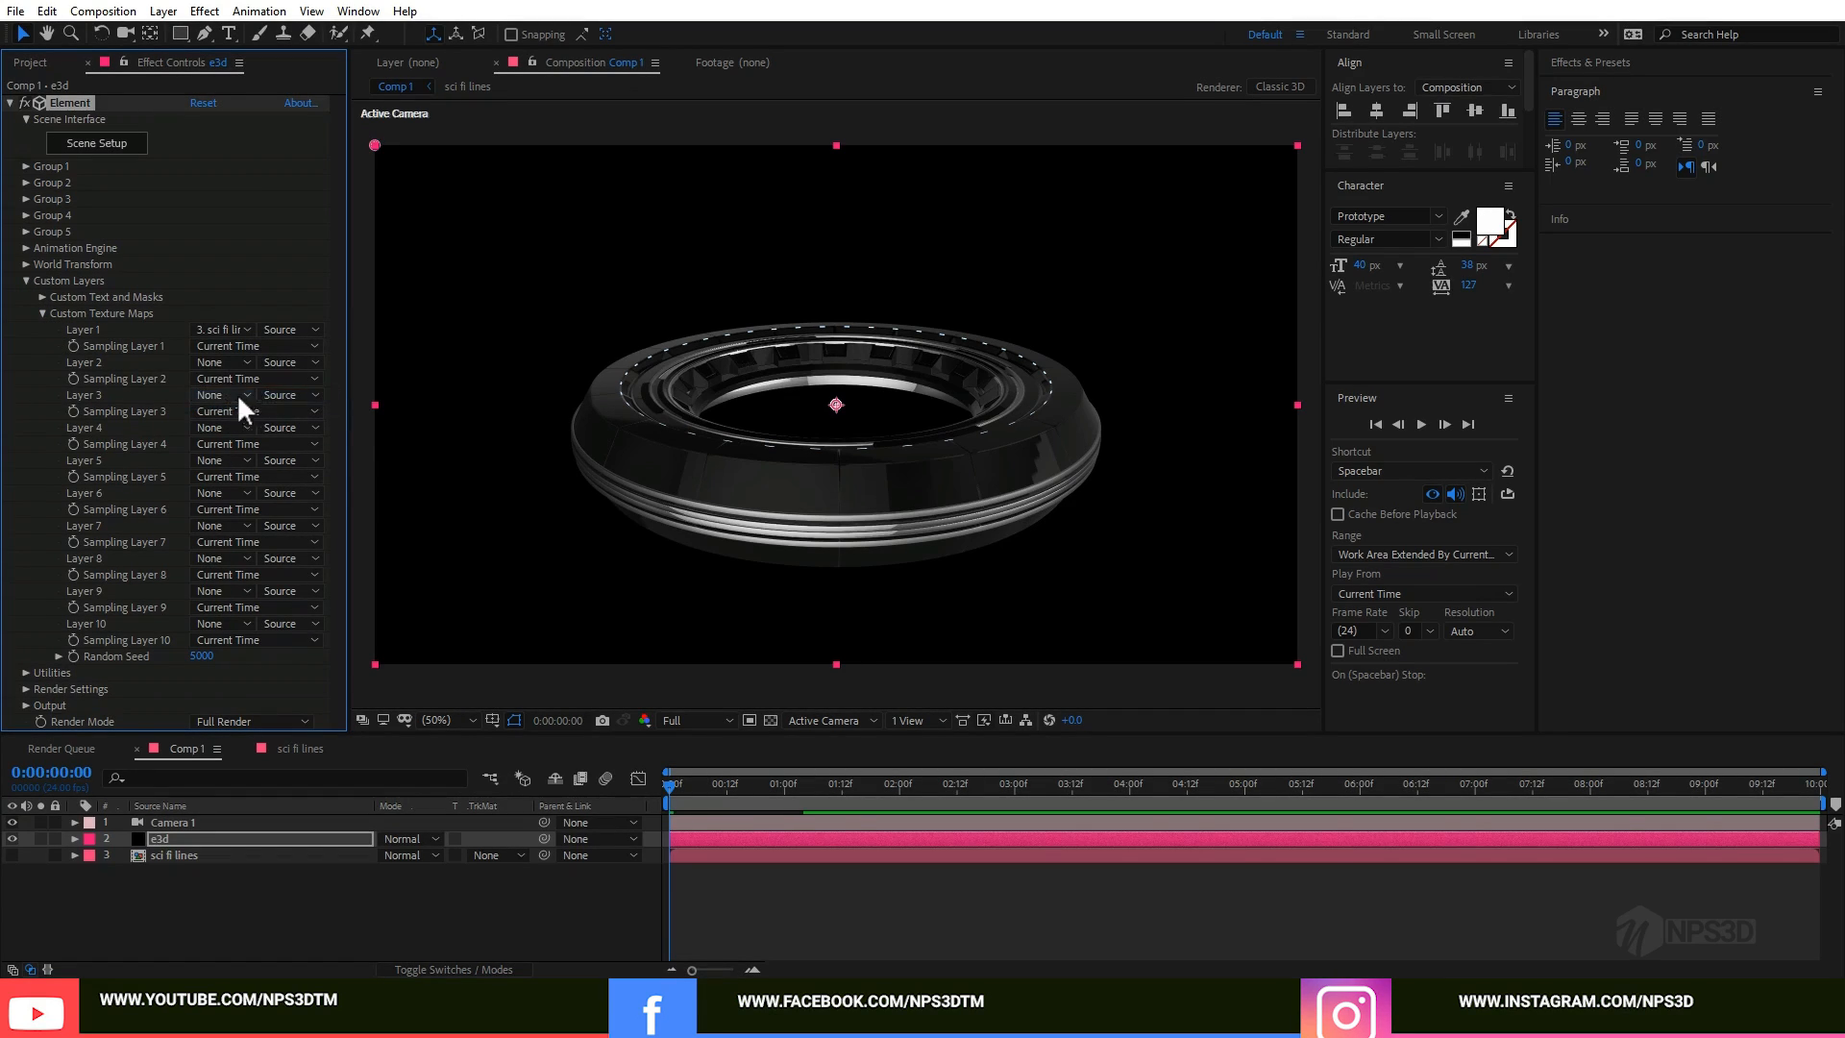
pyautogui.click(26, 281)
# Step: Open the Element scene setup and create a tube model in the ring scene
pyautogui.click(123, 149)
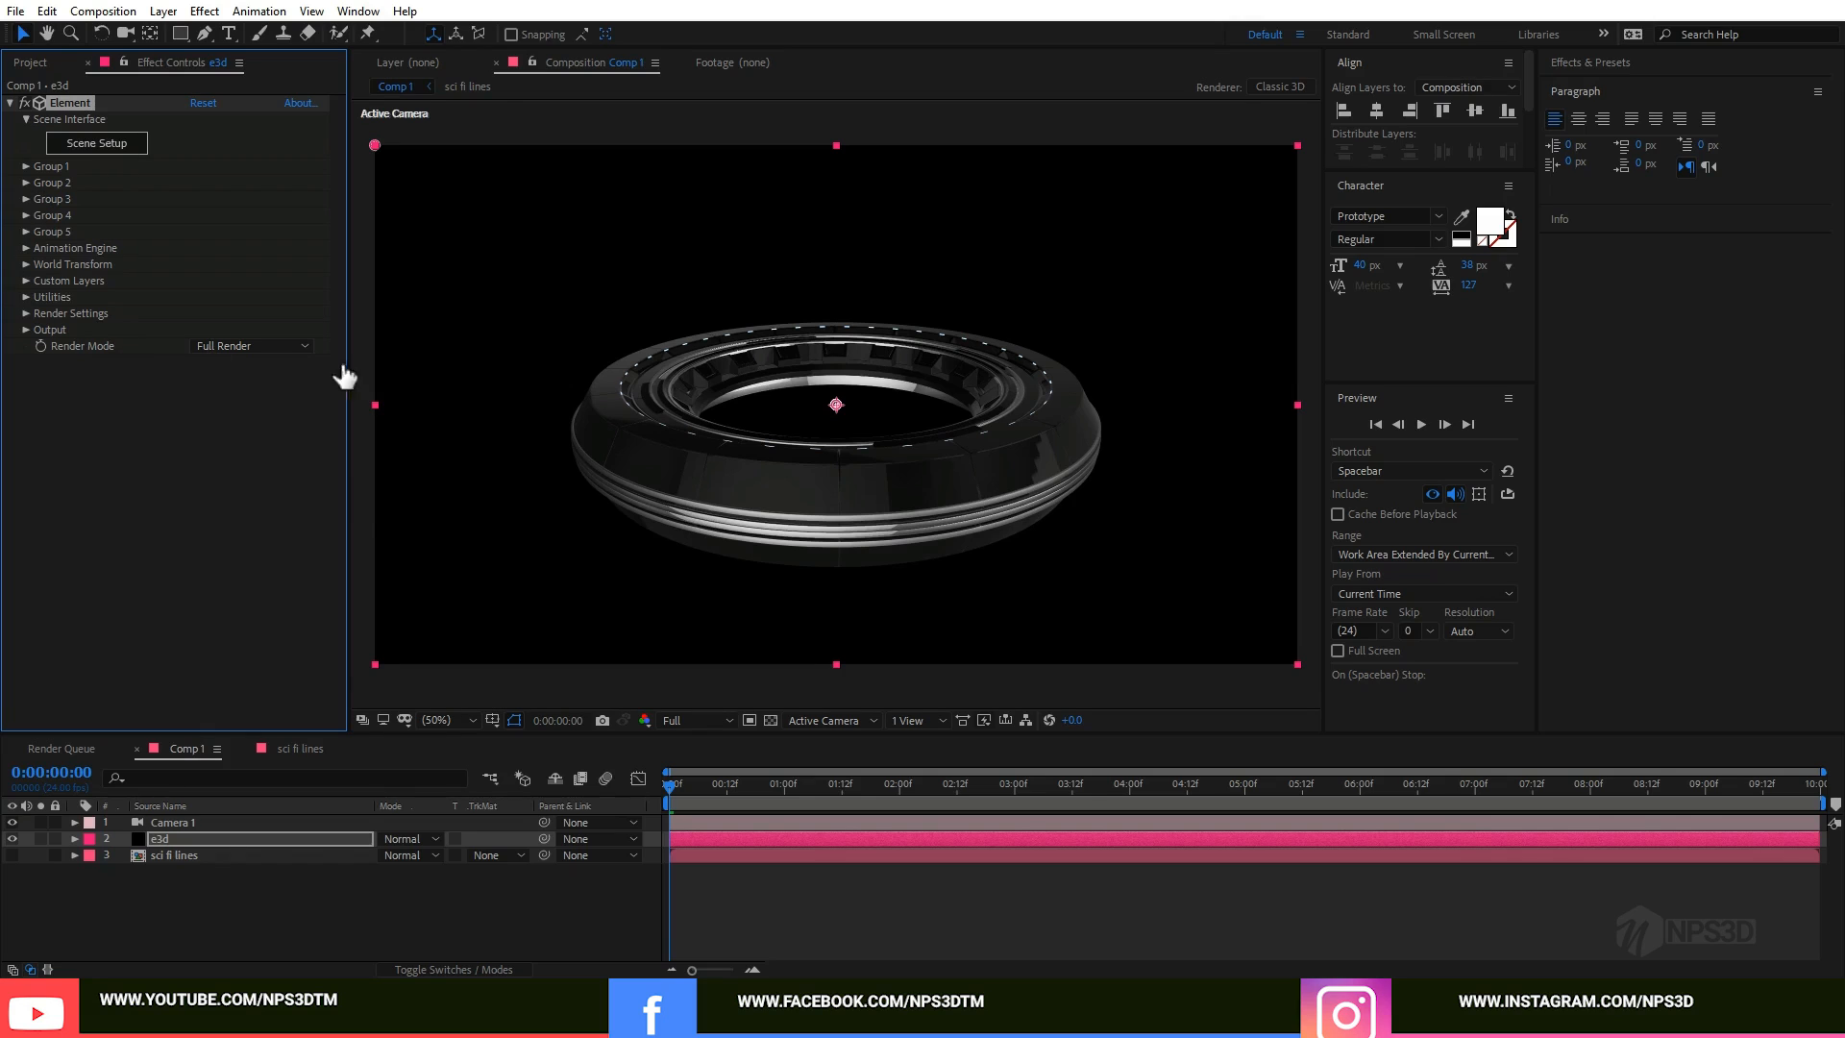
pyautogui.scroll(5, 749, 423)
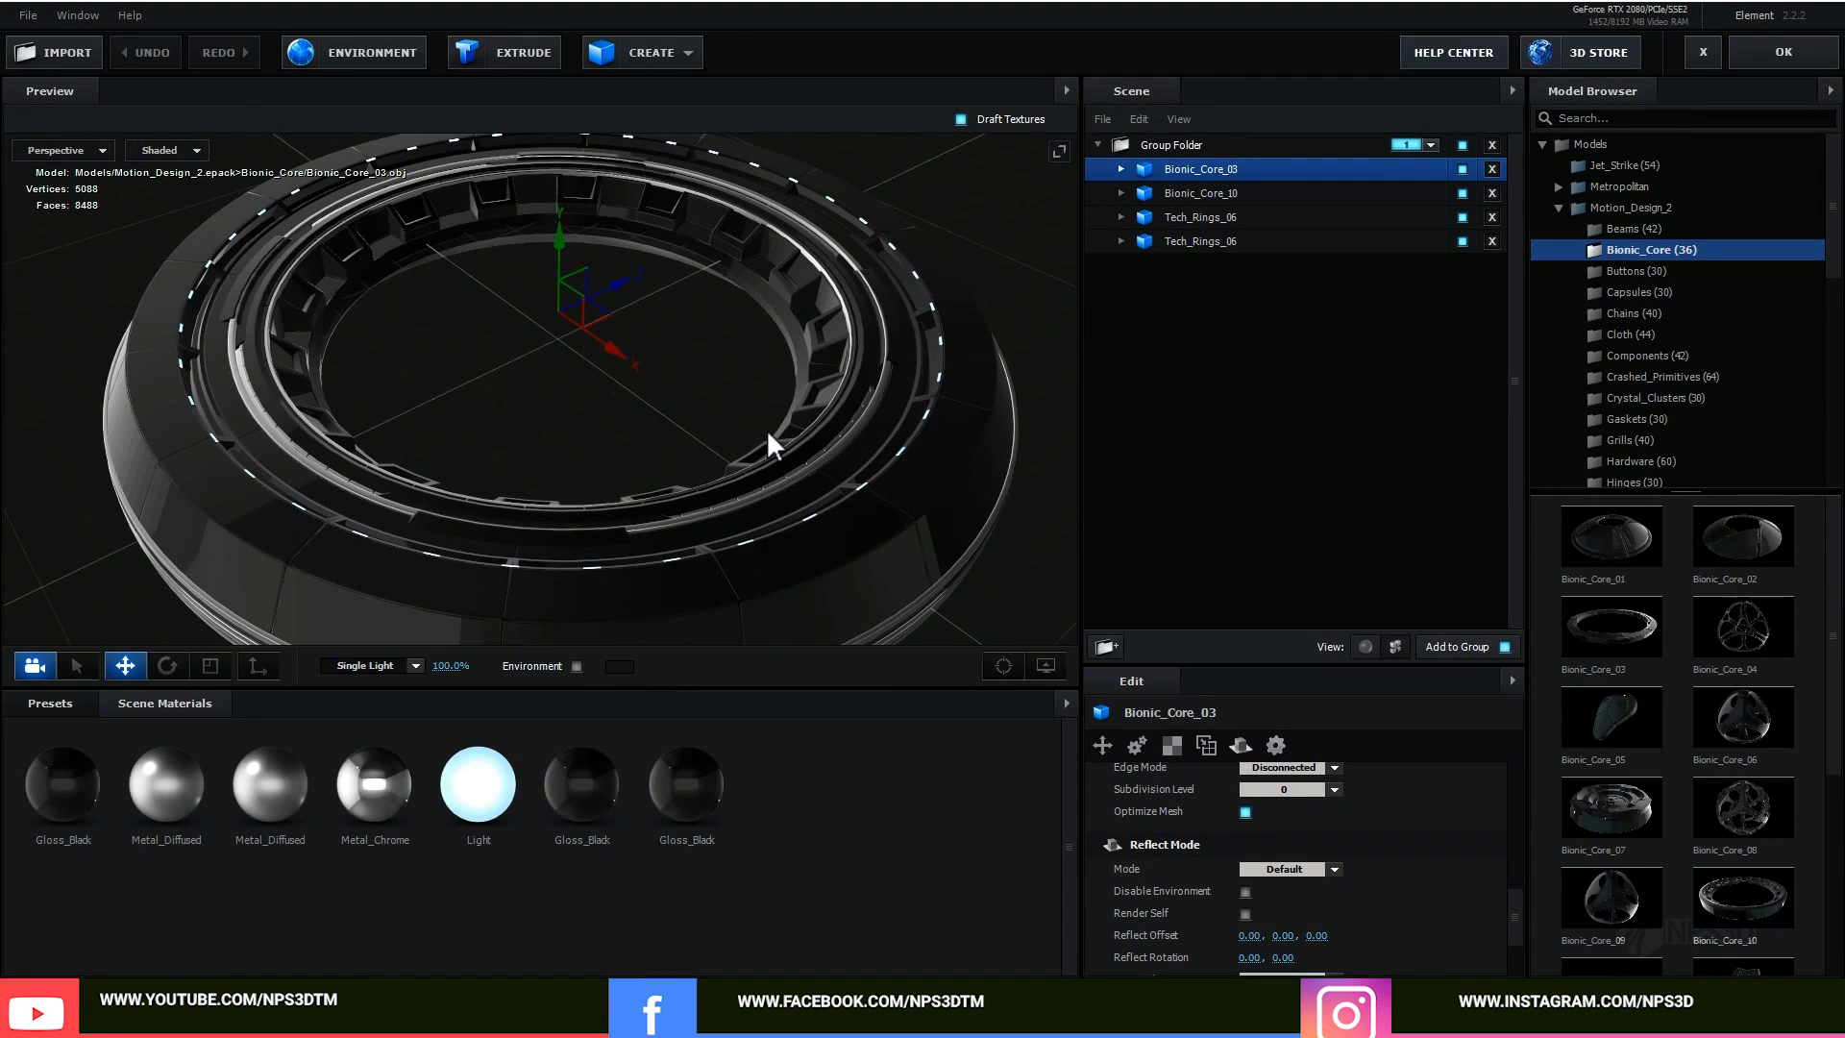
pyautogui.click(670, 56)
pyautogui.click(757, 96)
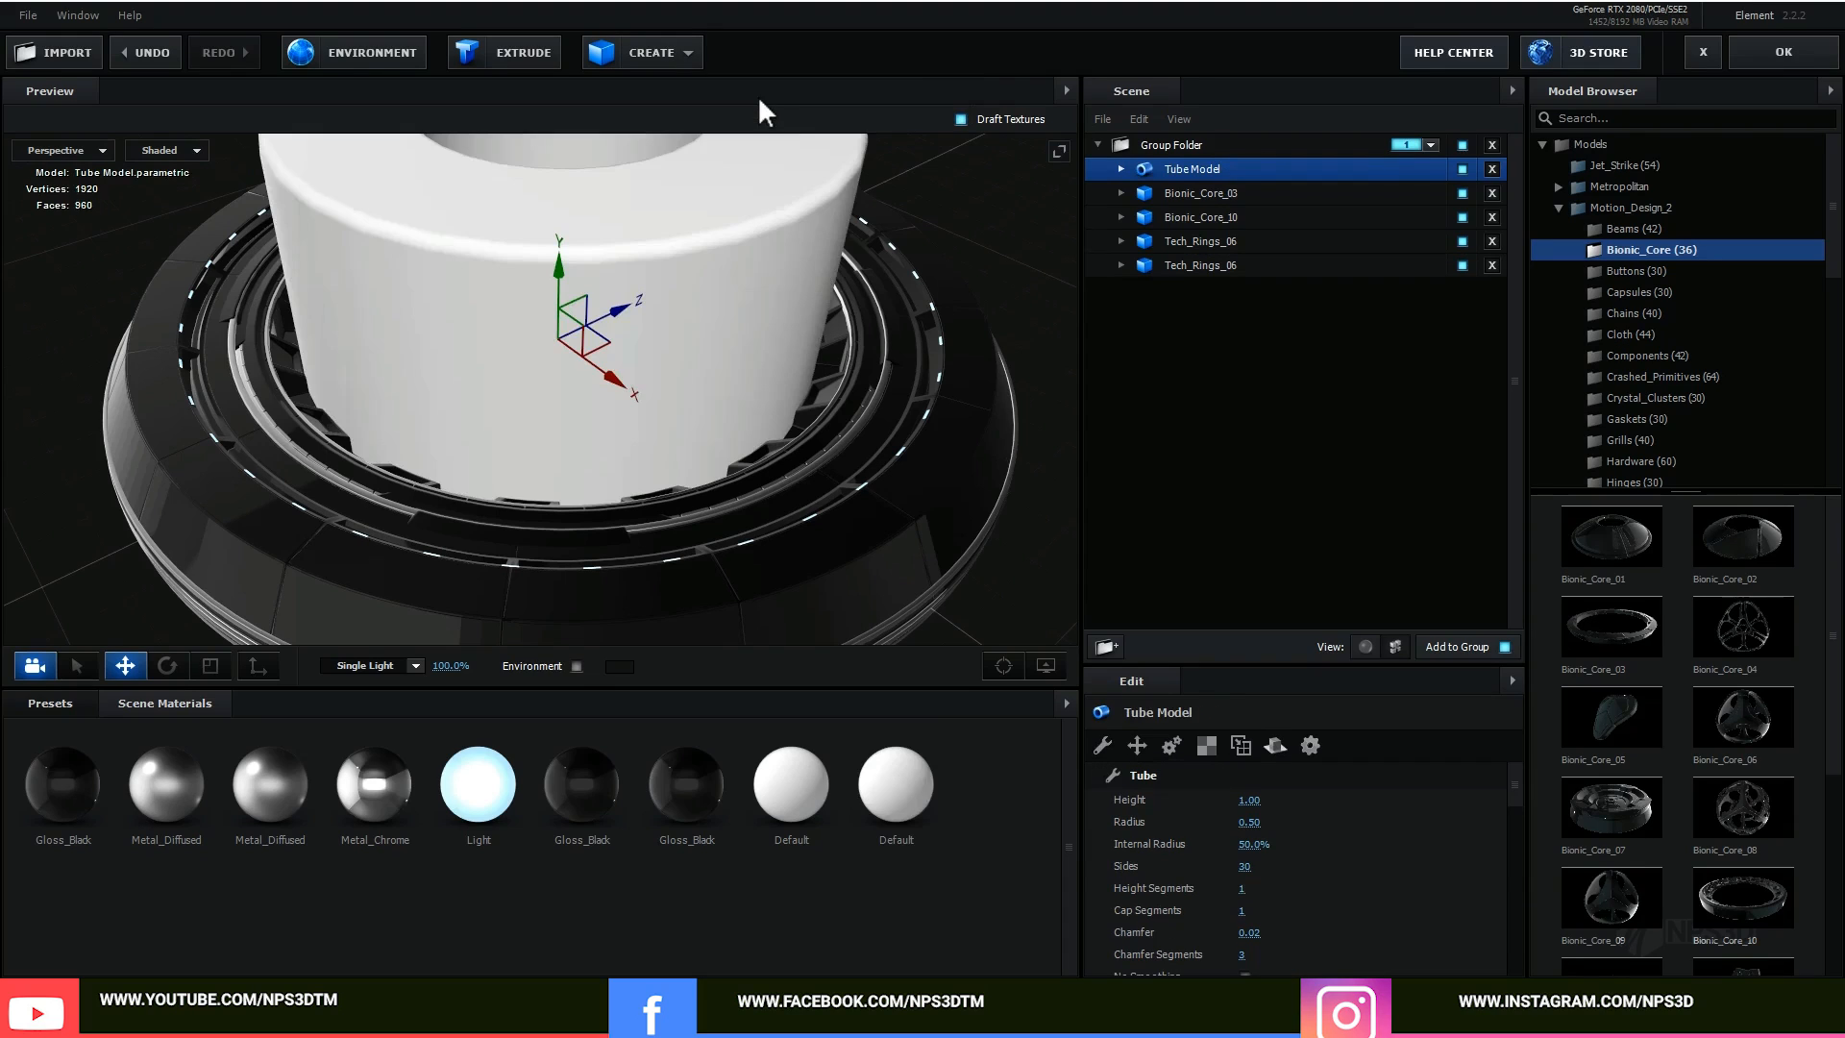
# Step: Reshape the tube into a thin ring with height 0.13, radius 0.48, internal radius 99% and 64 sides
pyautogui.scroll(-5, 838, 400)
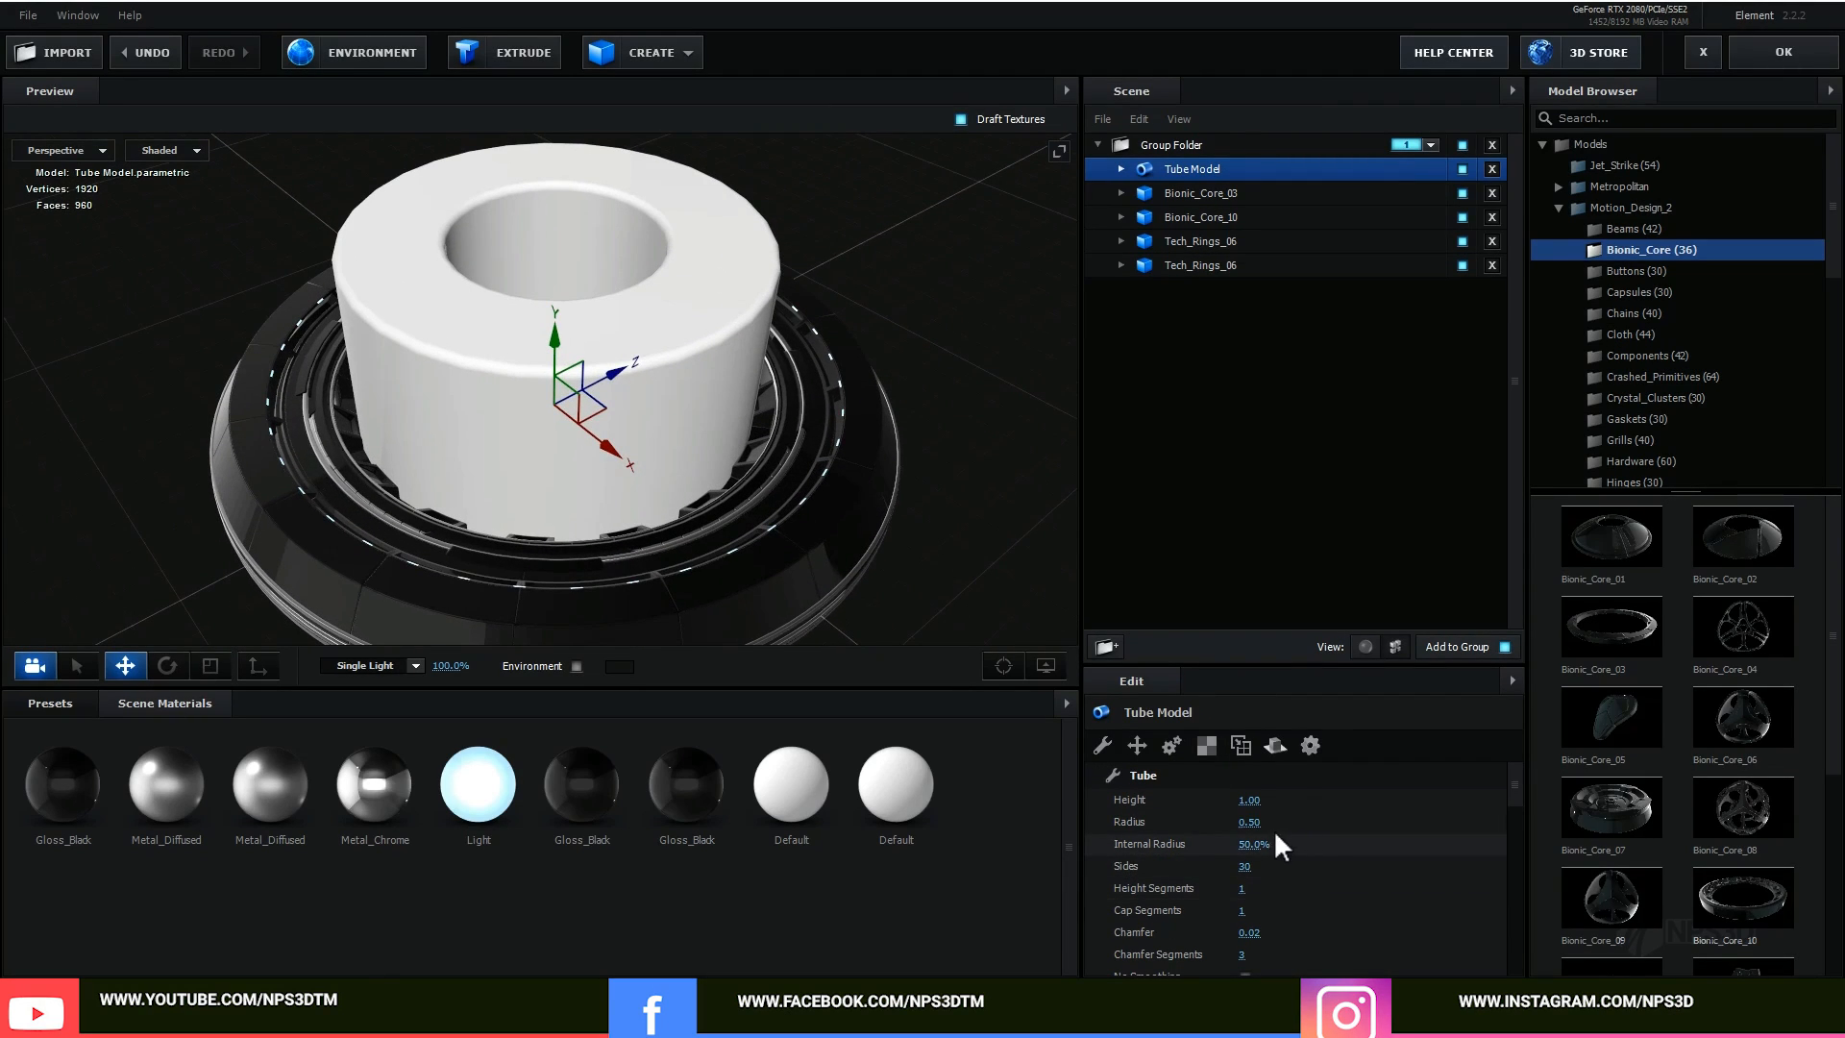
pyautogui.moveTo(1253, 827); pyautogui.dragTo(1179, 819)
pyautogui.moveTo(758, 544); pyautogui.dragTo(734, 458)
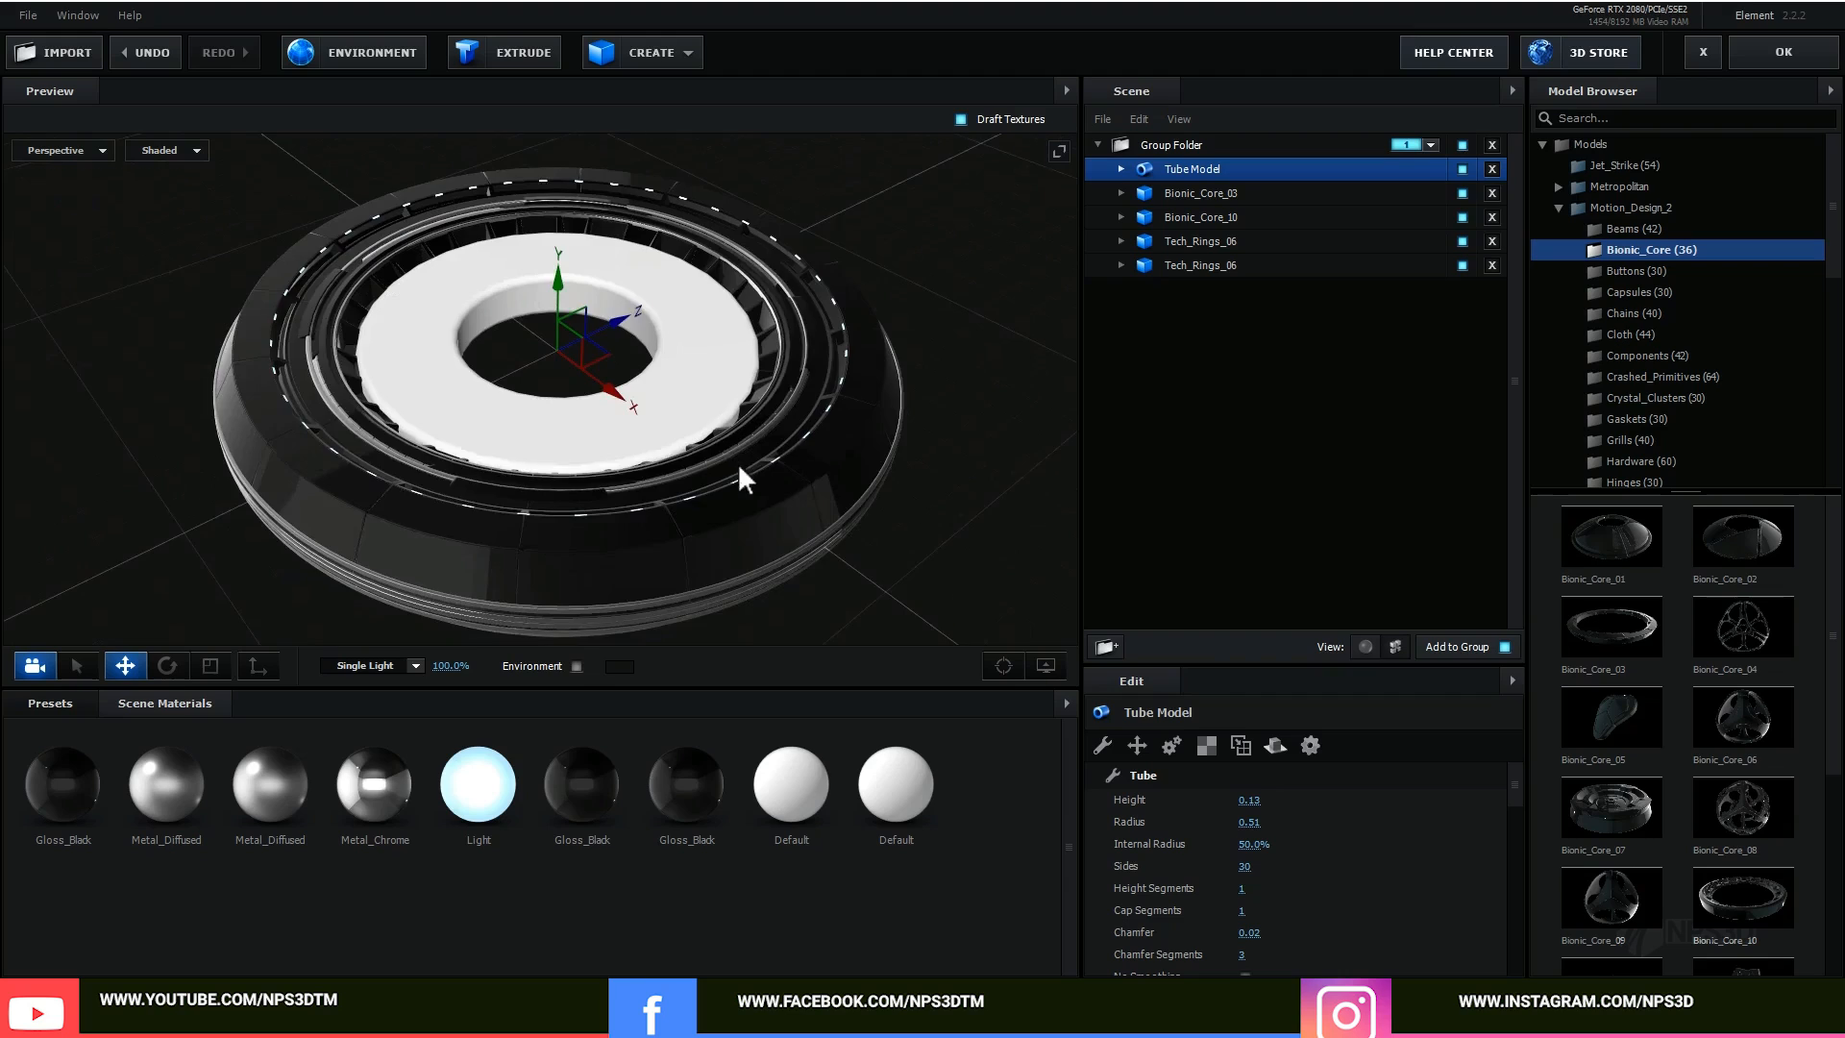
pyautogui.scroll(4, 754, 464)
pyautogui.moveTo(1250, 845)
pyautogui.mouseDown()
pyautogui.moveTo(1288, 841)
pyautogui.moveTo(1252, 821)
pyautogui.mouseUp()
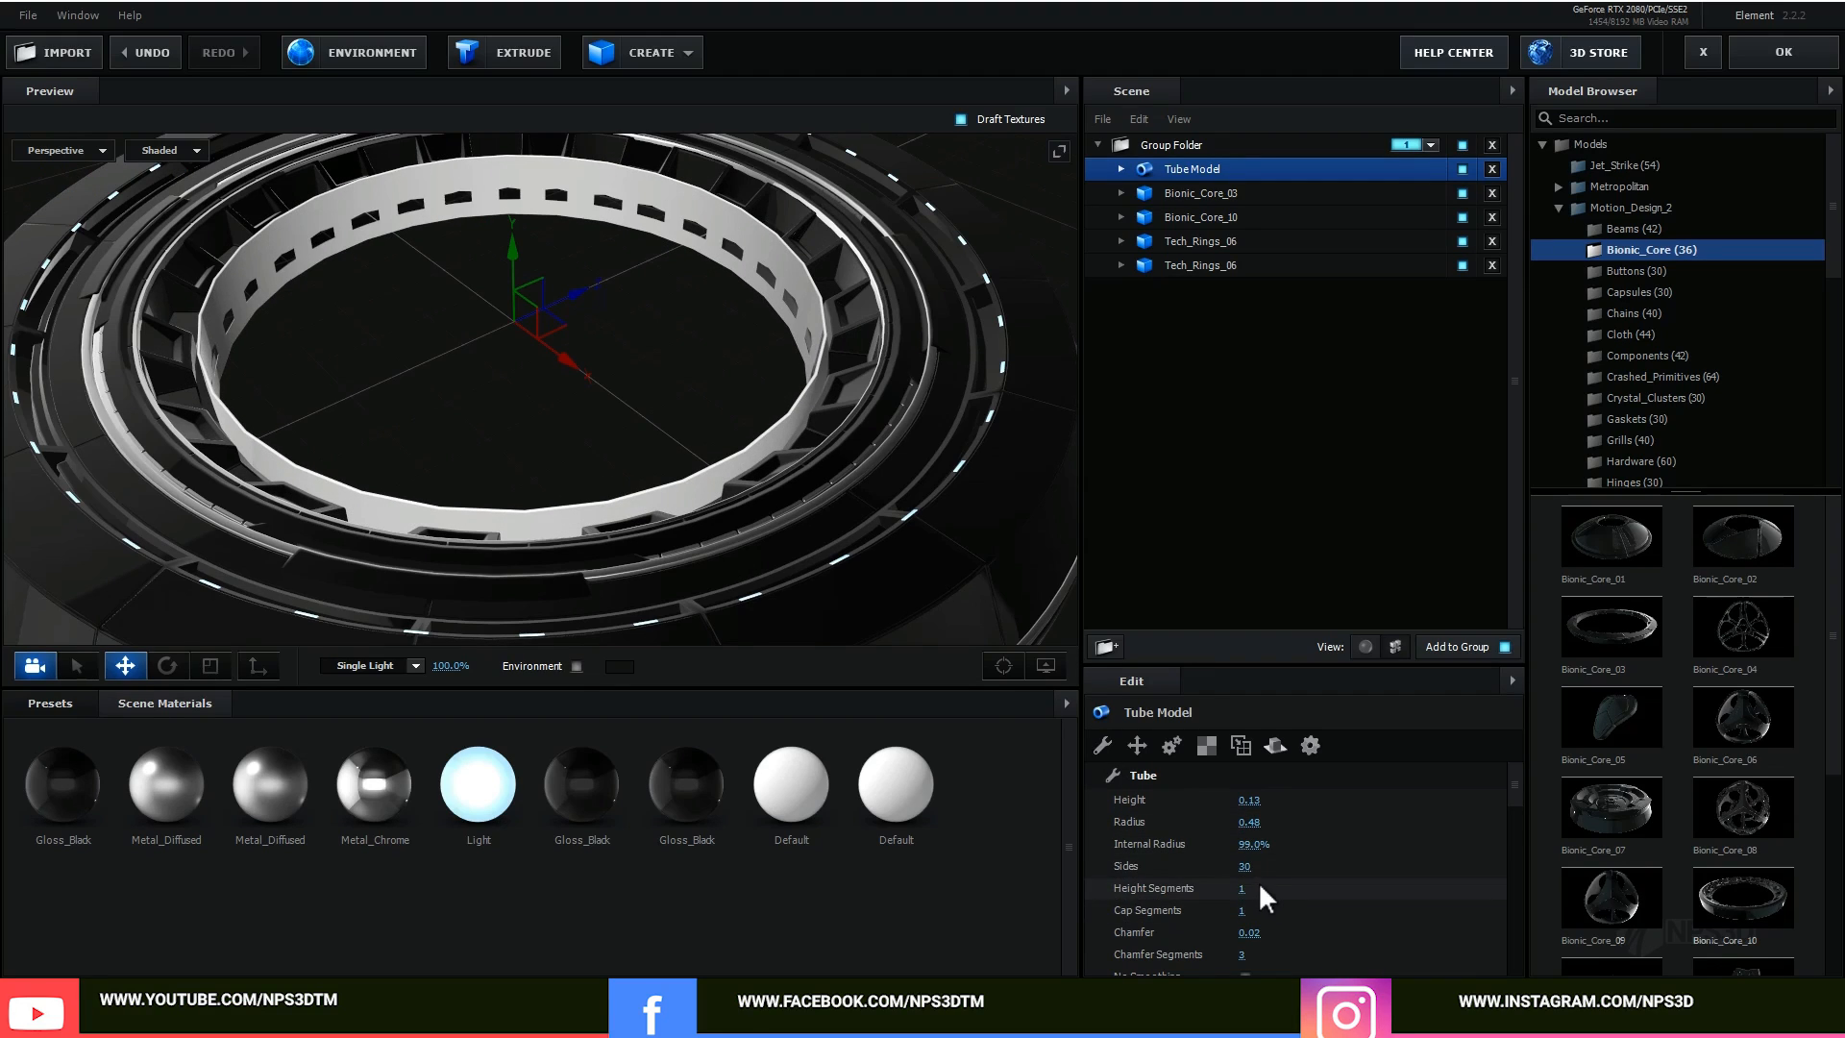
pyautogui.moveTo(1246, 869); pyautogui.dragTo(1389, 846)
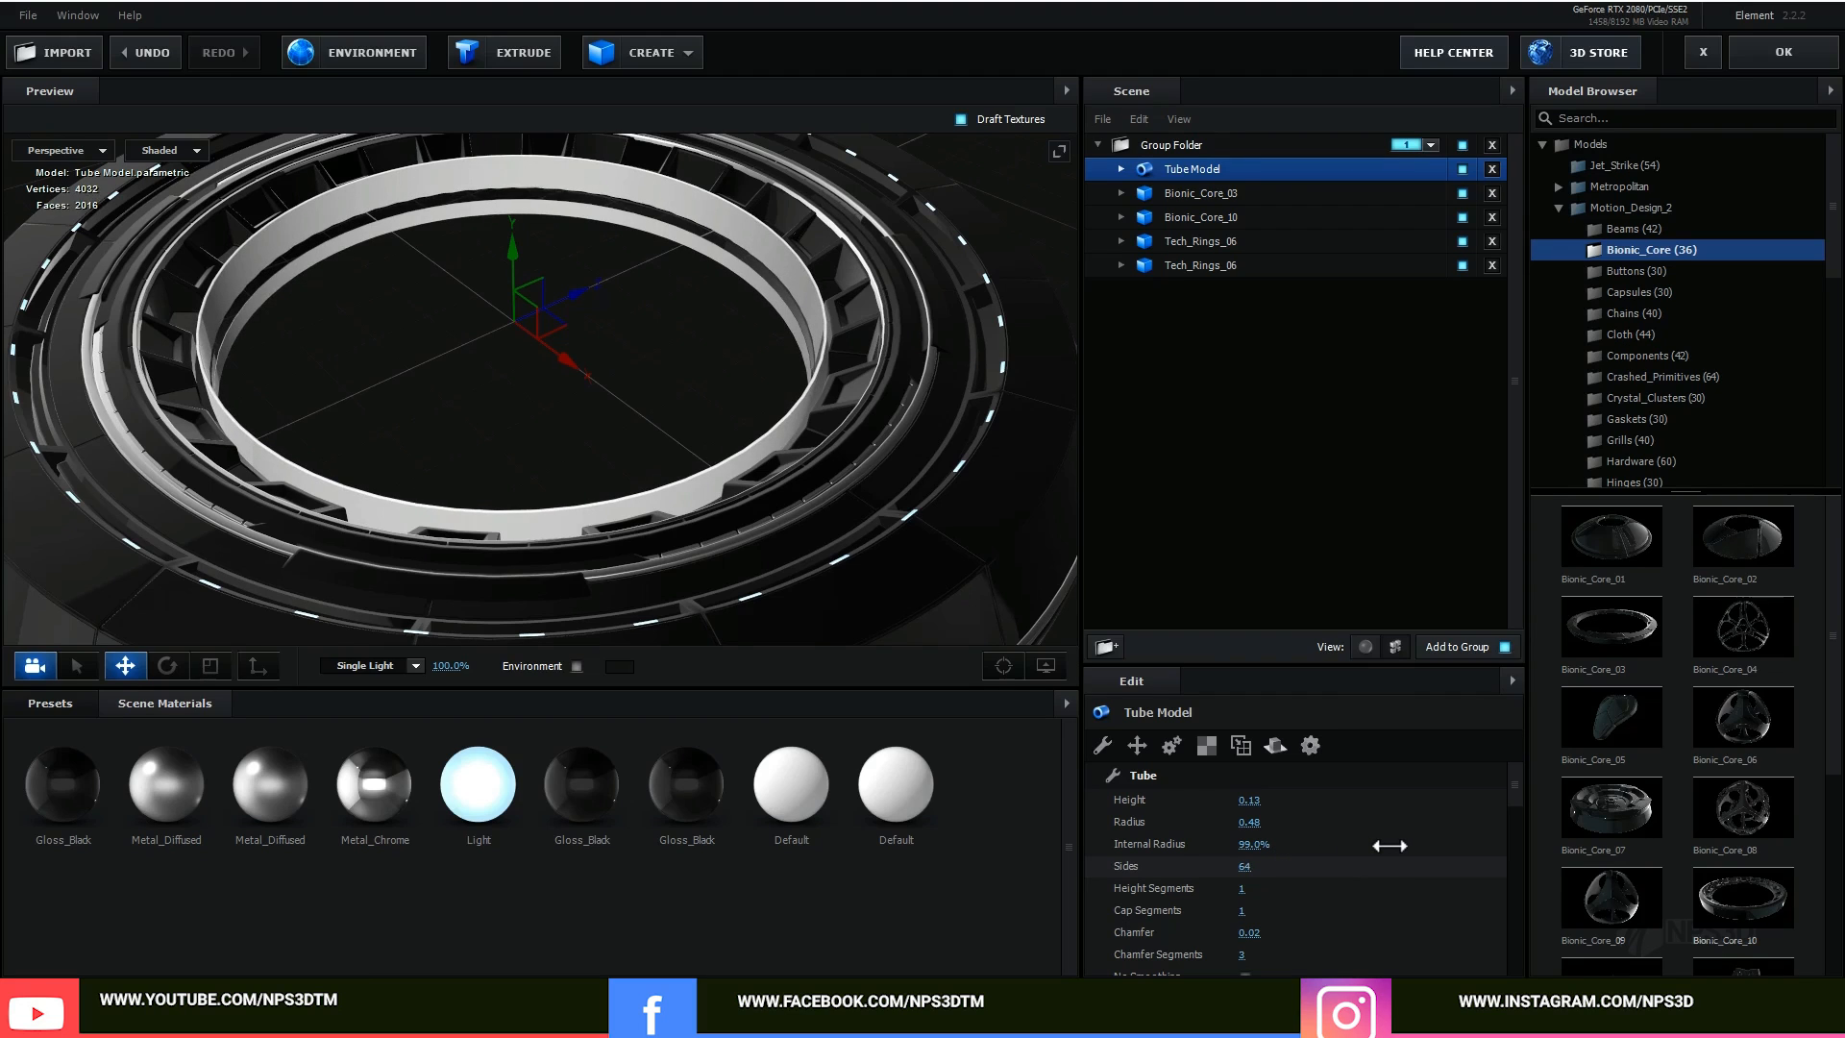
# Step: Increase the tube's sides to 86 and enable Optimize Mesh in its surface options
pyautogui.moveTo(902, 507); pyautogui.dragTo(1076, 596)
pyautogui.moveTo(1245, 867); pyautogui.dragTo(1334, 865)
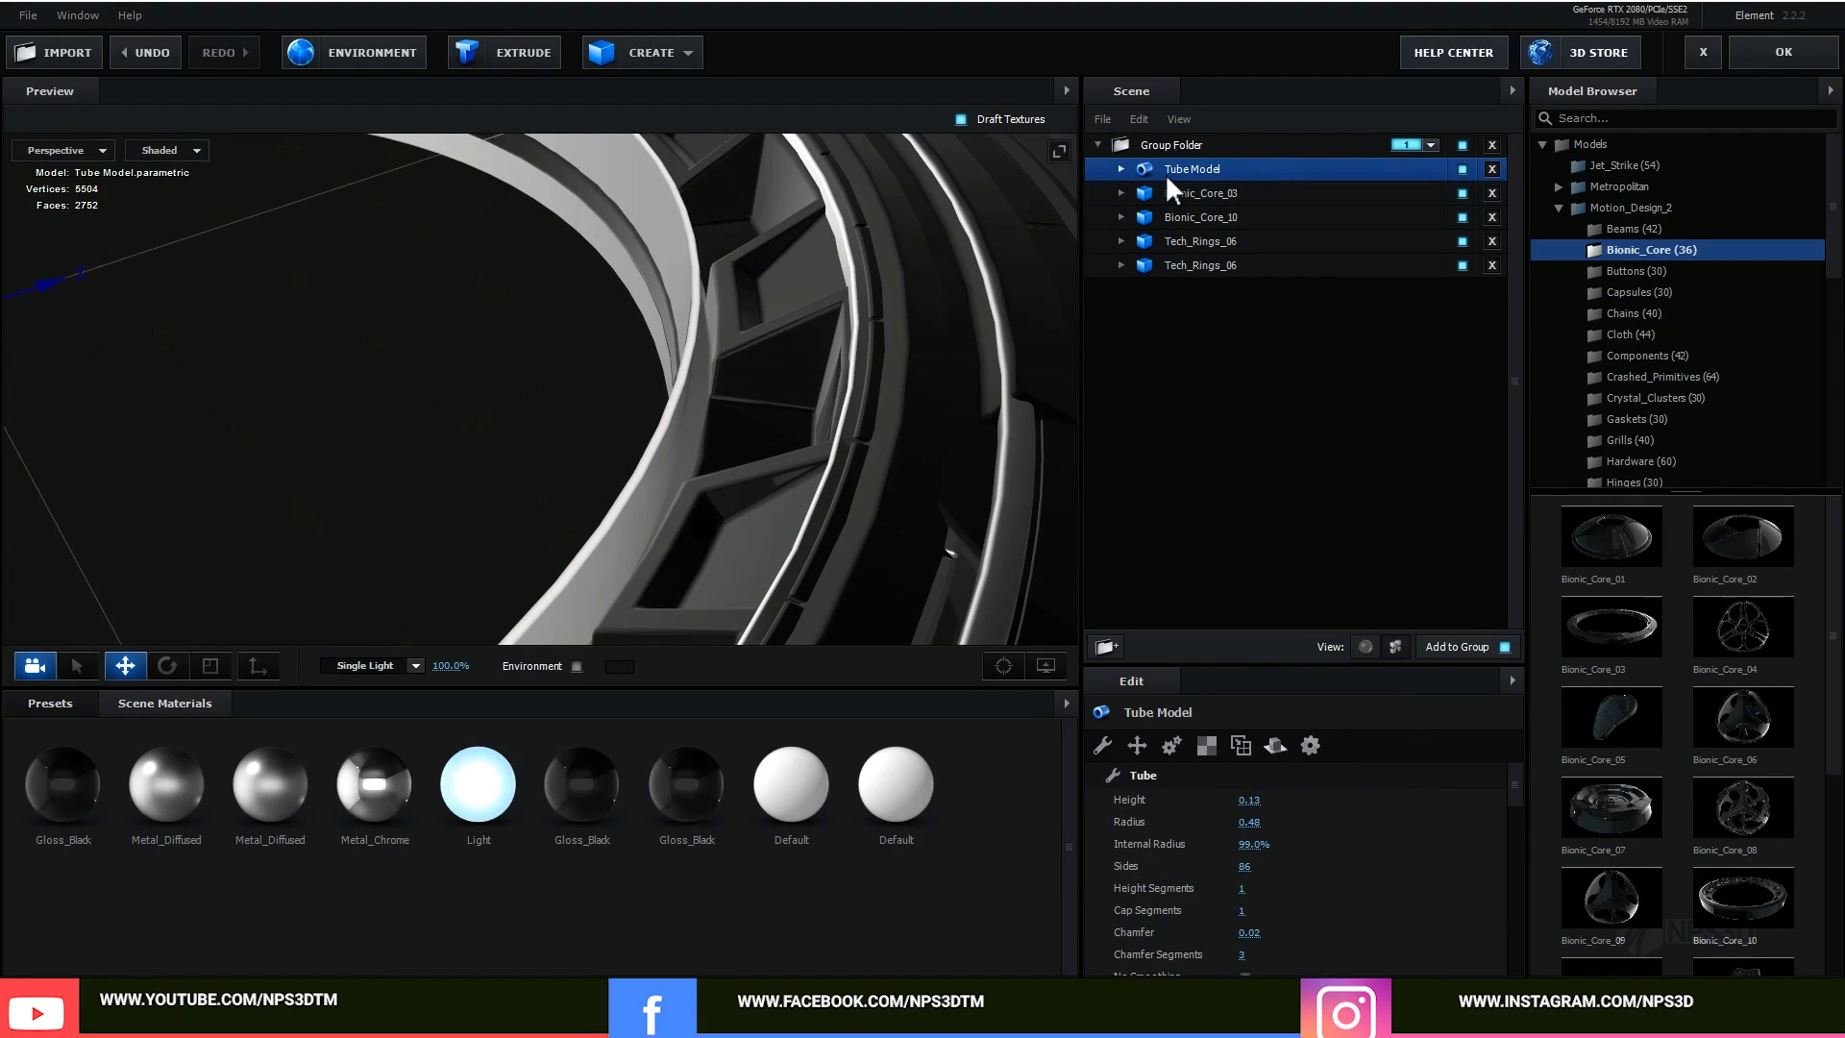
pyautogui.scroll(-5, 1288, 856)
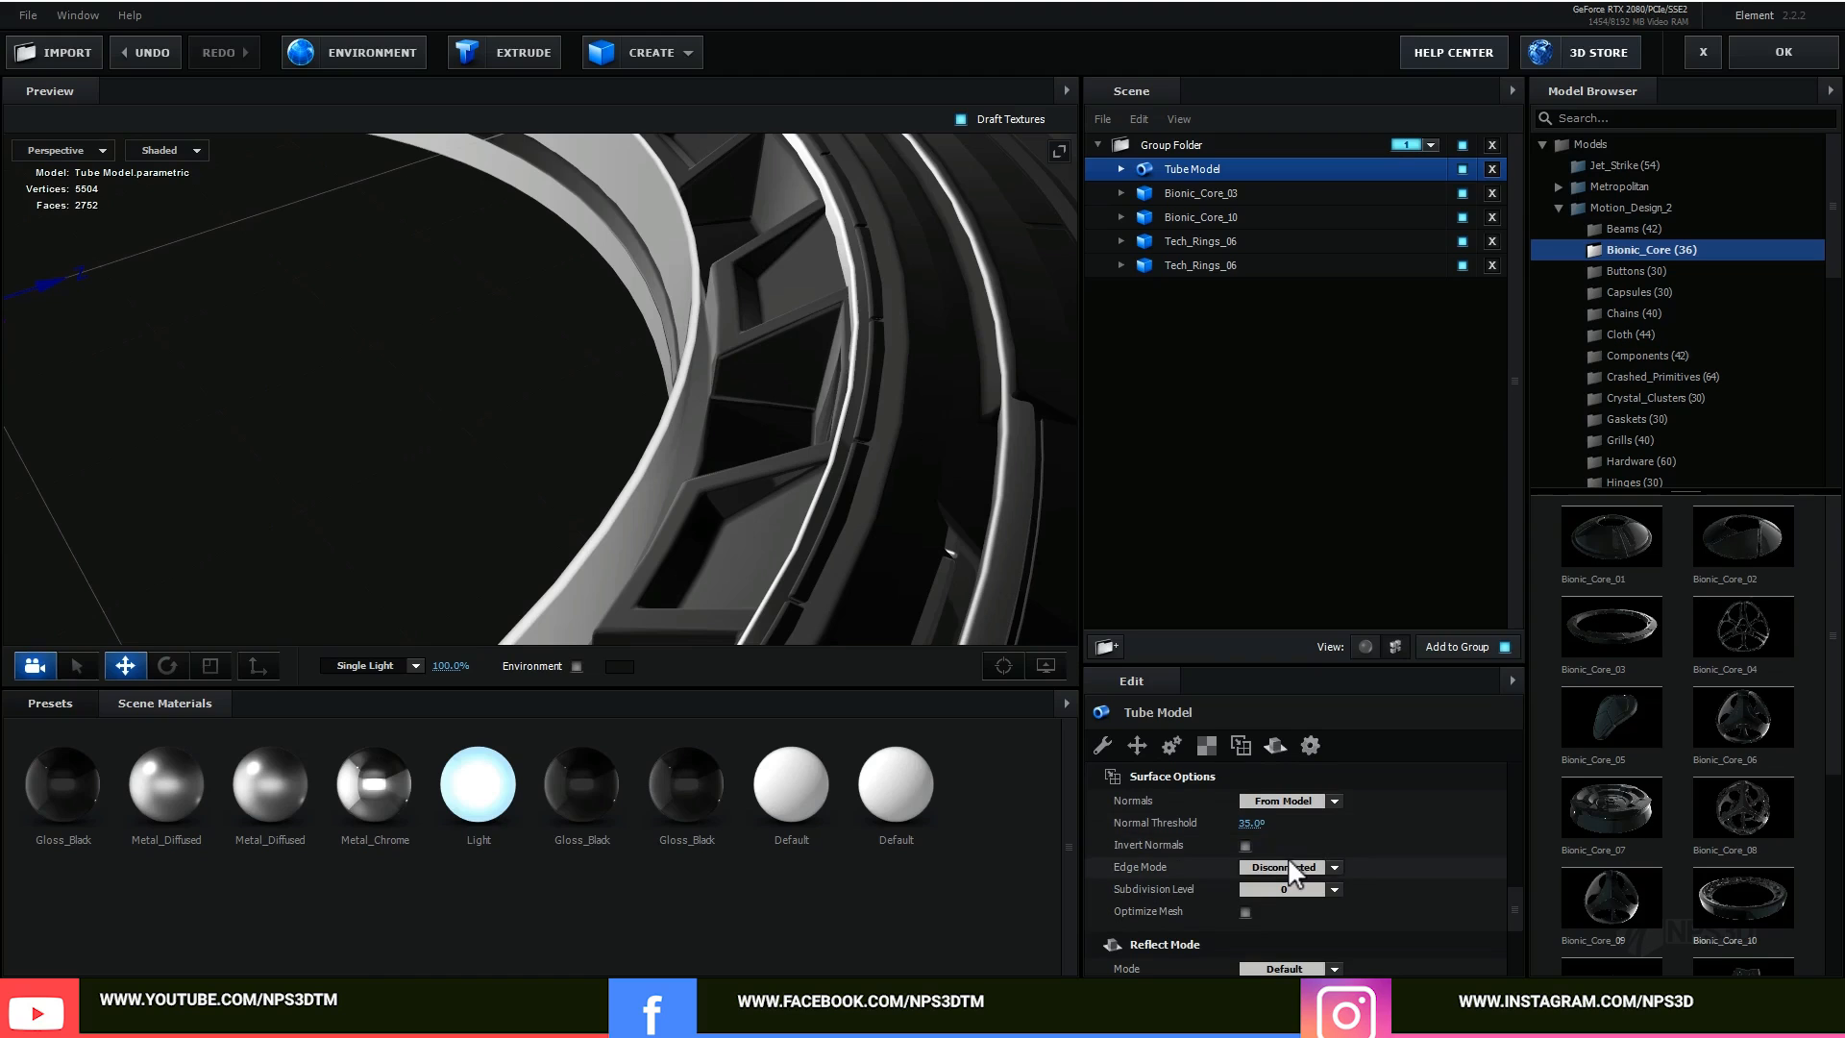
pyautogui.click(1245, 911)
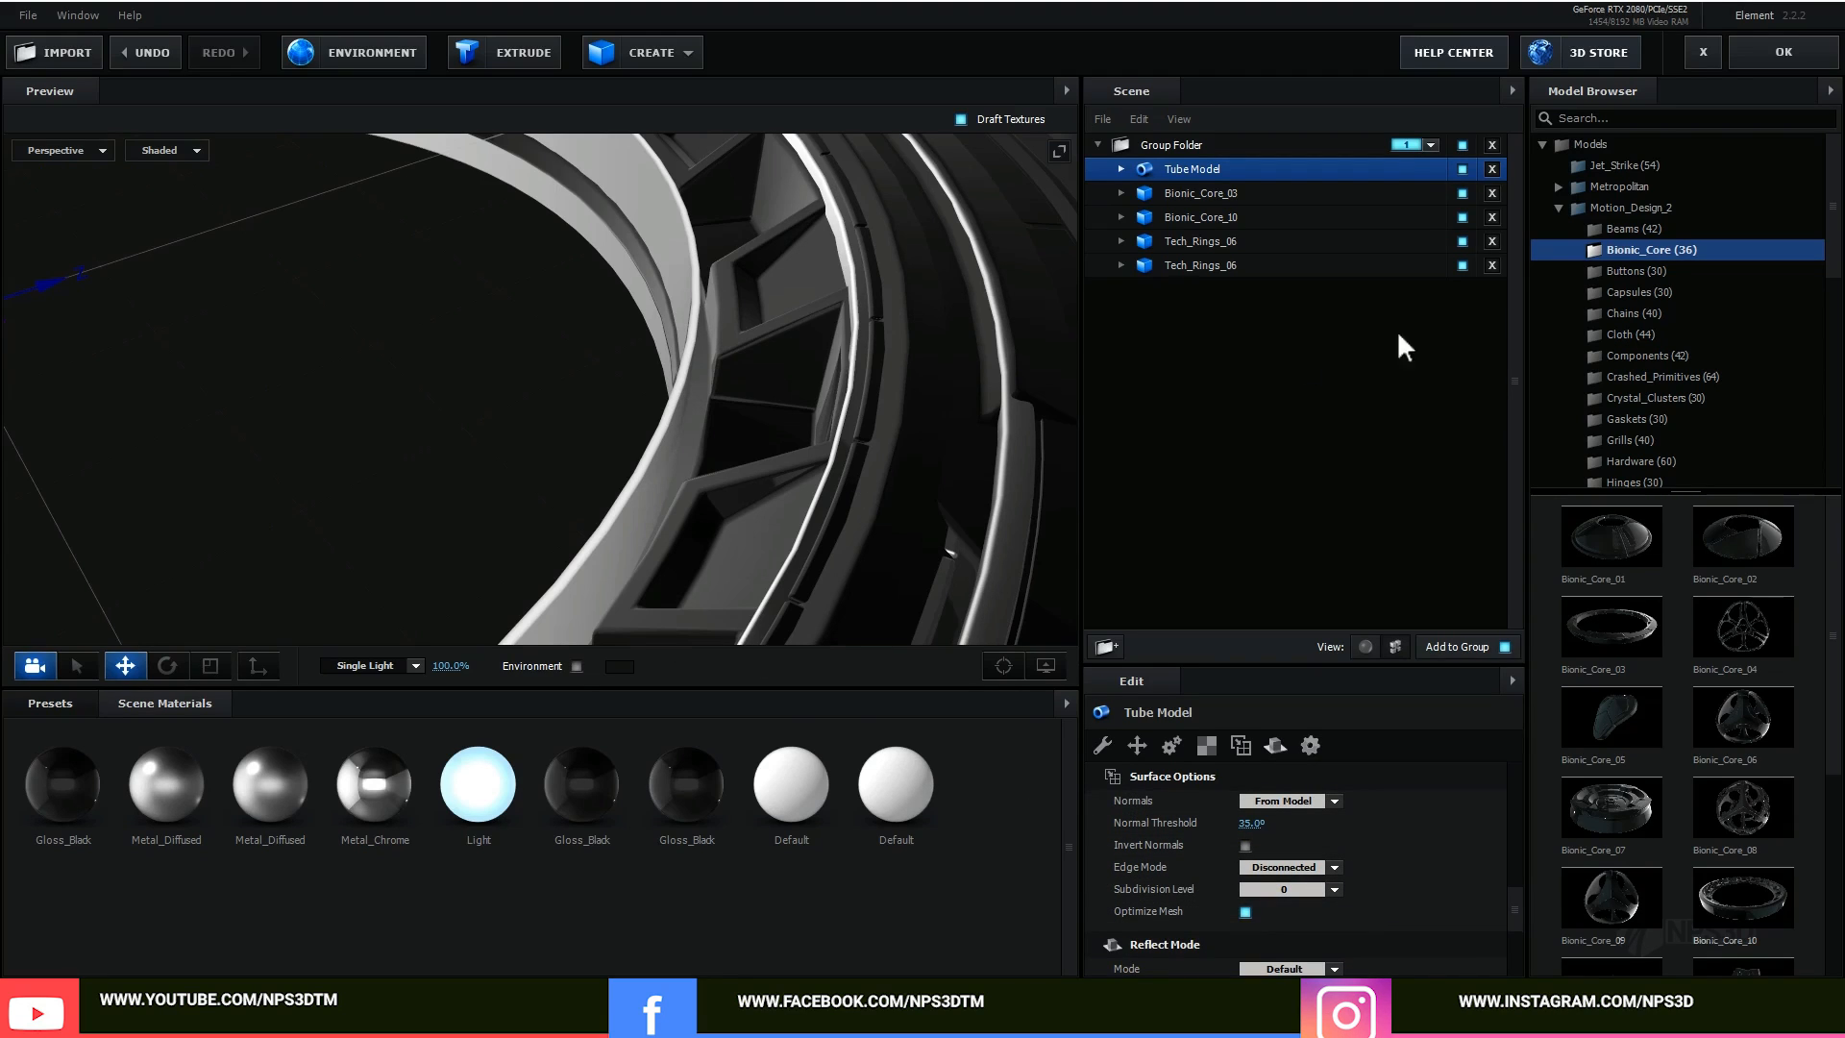
# Step: Scale the tube model uniformly to 98.5% so it sits inside the surrounding rings
pyautogui.scroll(-10, 826, 367)
pyautogui.scroll(3, 865, 418)
pyautogui.scroll(3, 1337, 820)
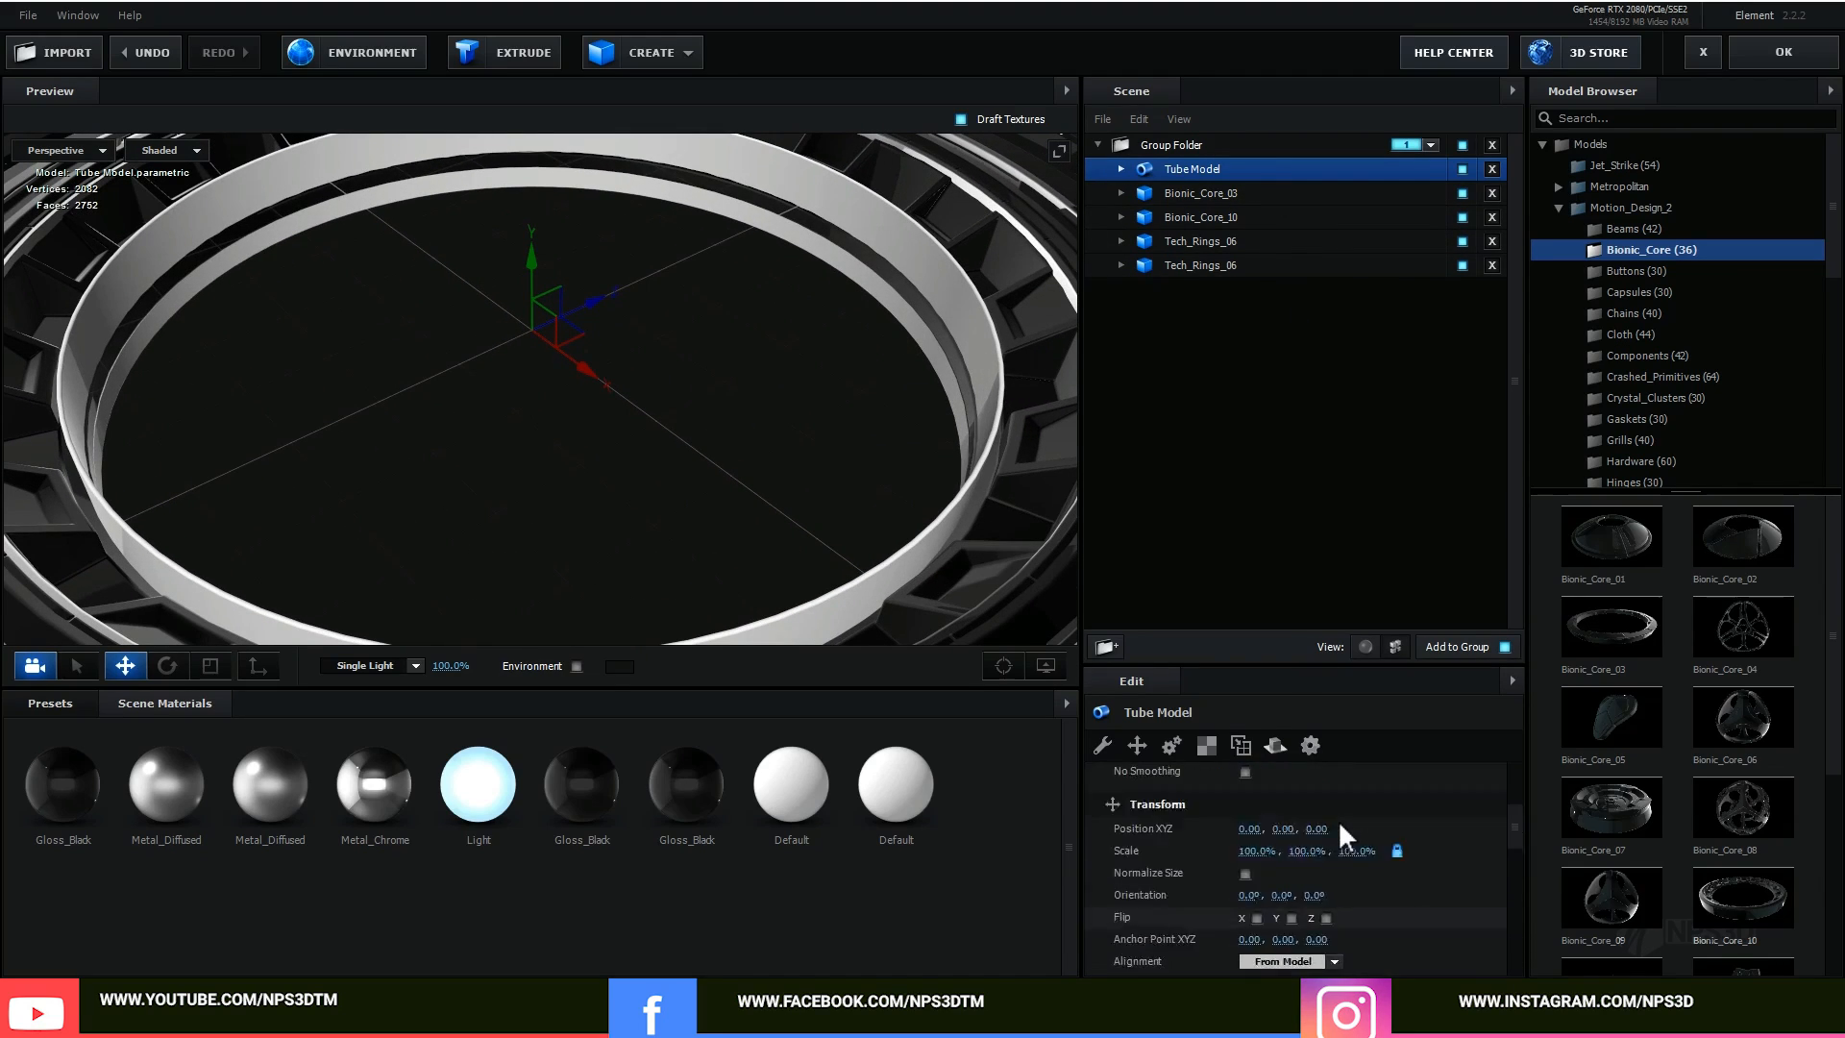
pyautogui.click(1136, 743)
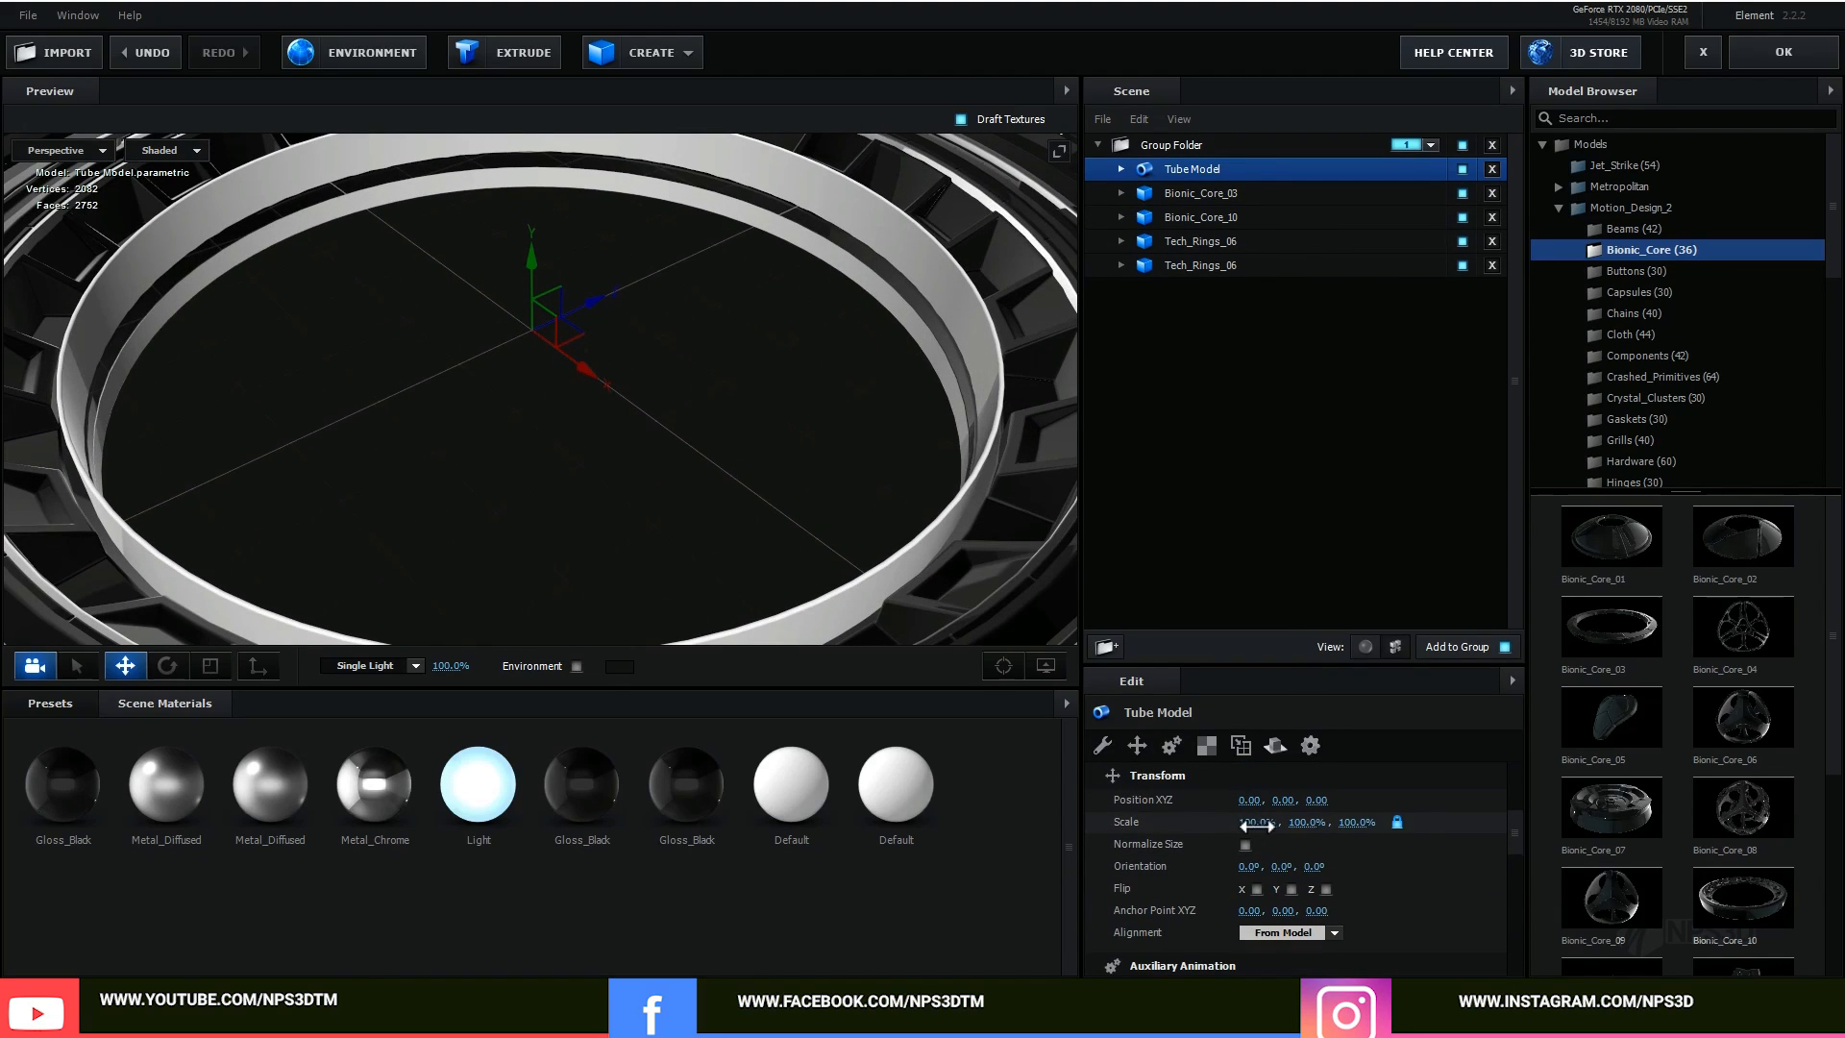
pyautogui.moveTo(1254, 823); pyautogui.dragTo(1256, 826)
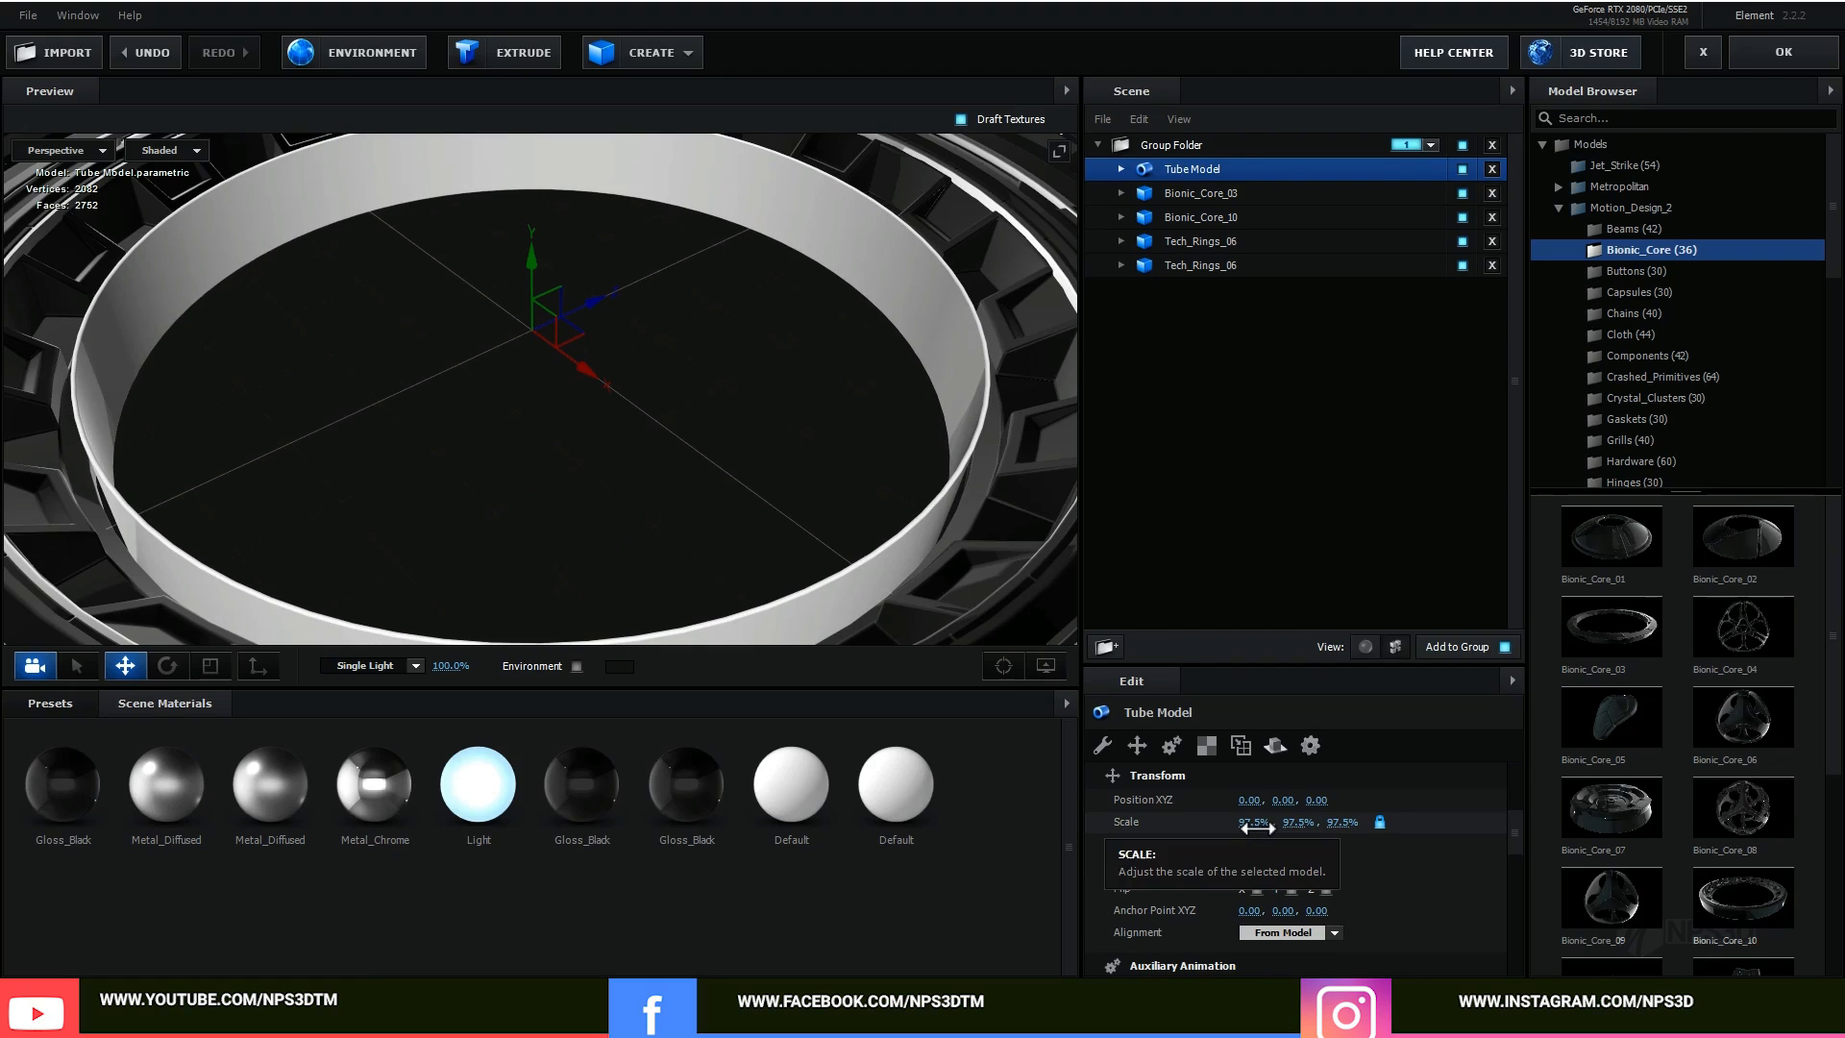
pyautogui.moveTo(1256, 827); pyautogui.dragTo(1259, 827)
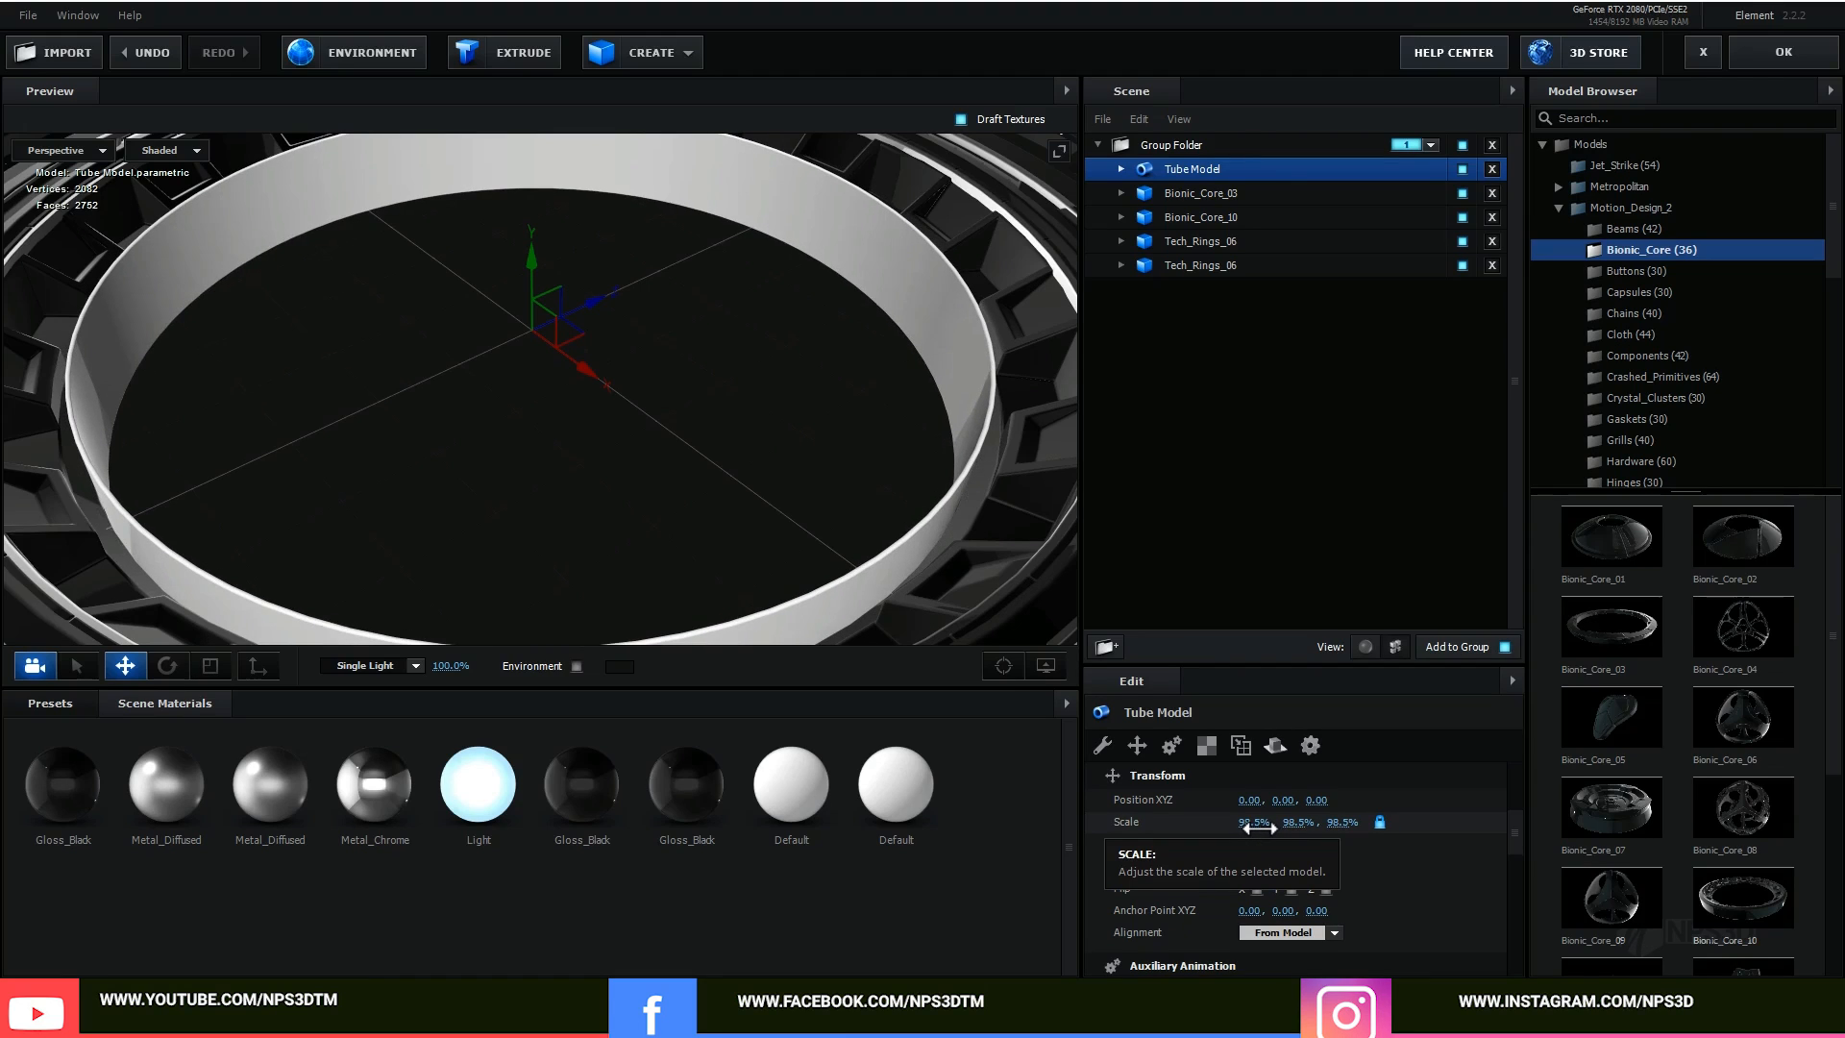
pyautogui.scroll(-2, 617, 512)
pyautogui.moveTo(641, 495); pyautogui.dragTo(656, 514)
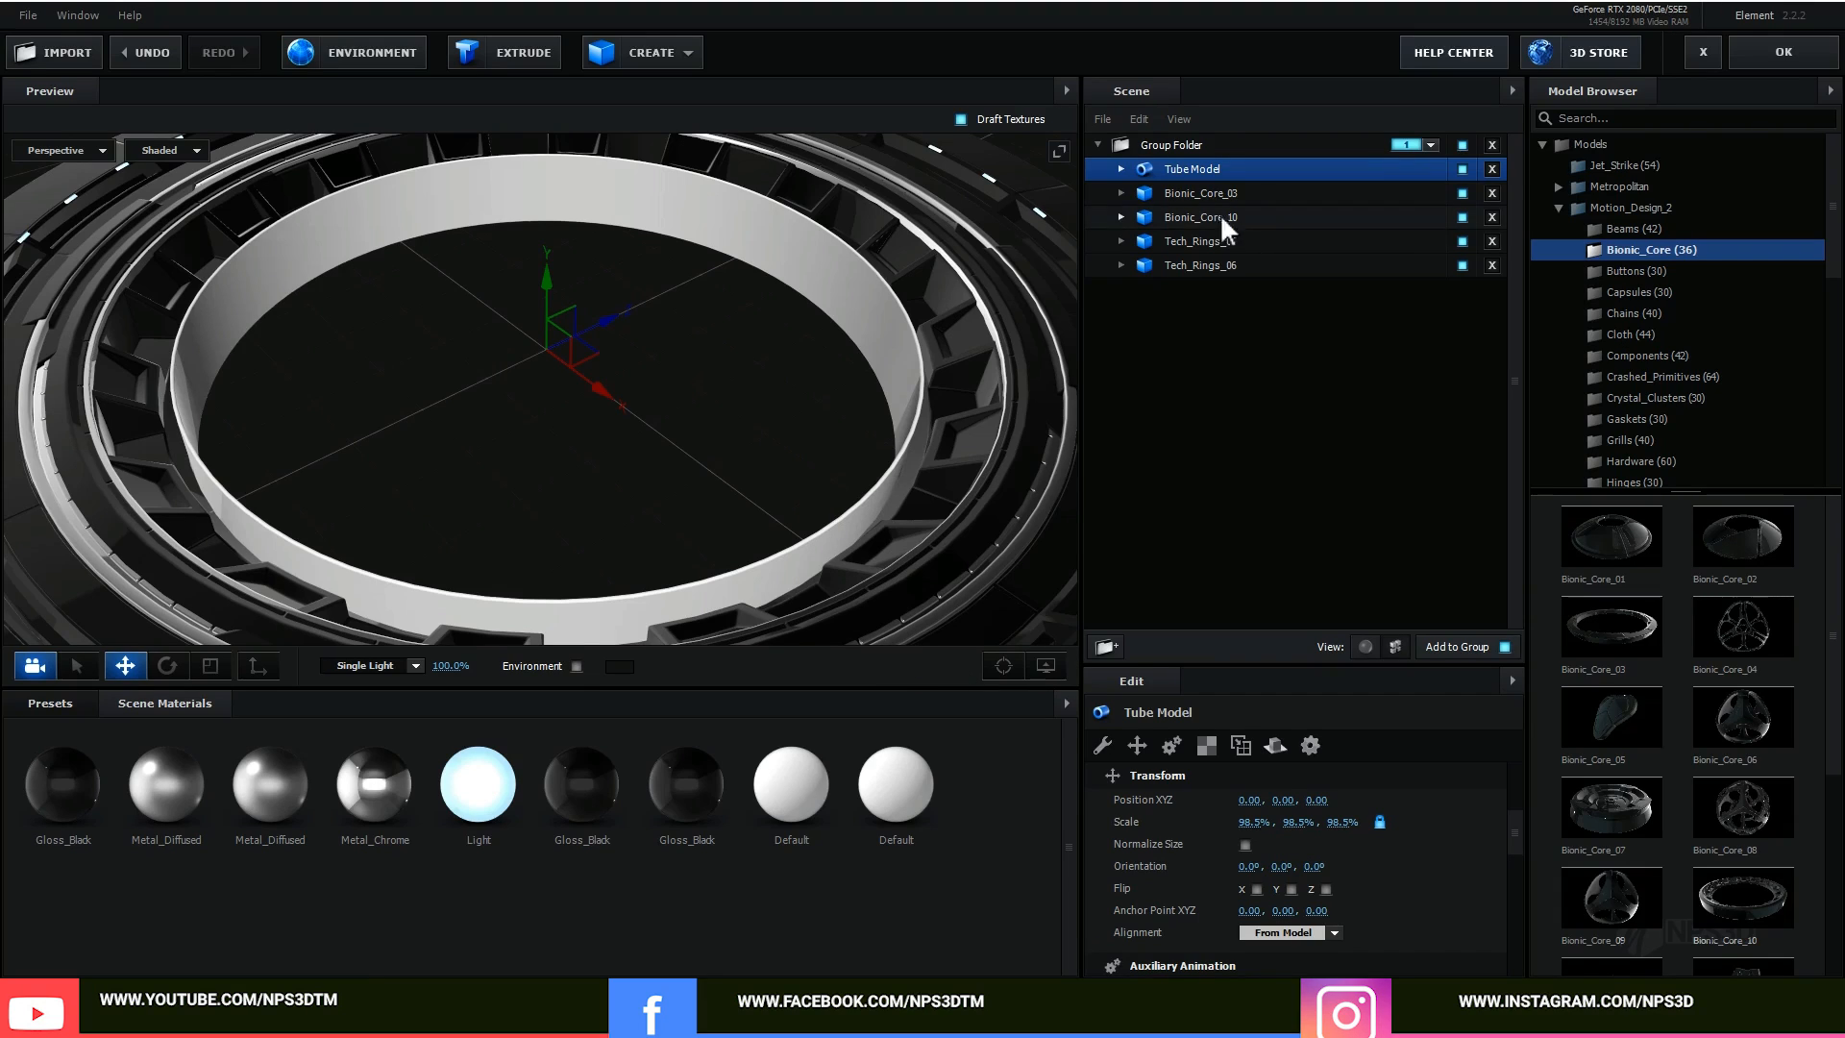
# Step: Show the tube's Default material and assign Custom Layer 1 as its diffuse texture
pyautogui.doubleClick(1143, 174)
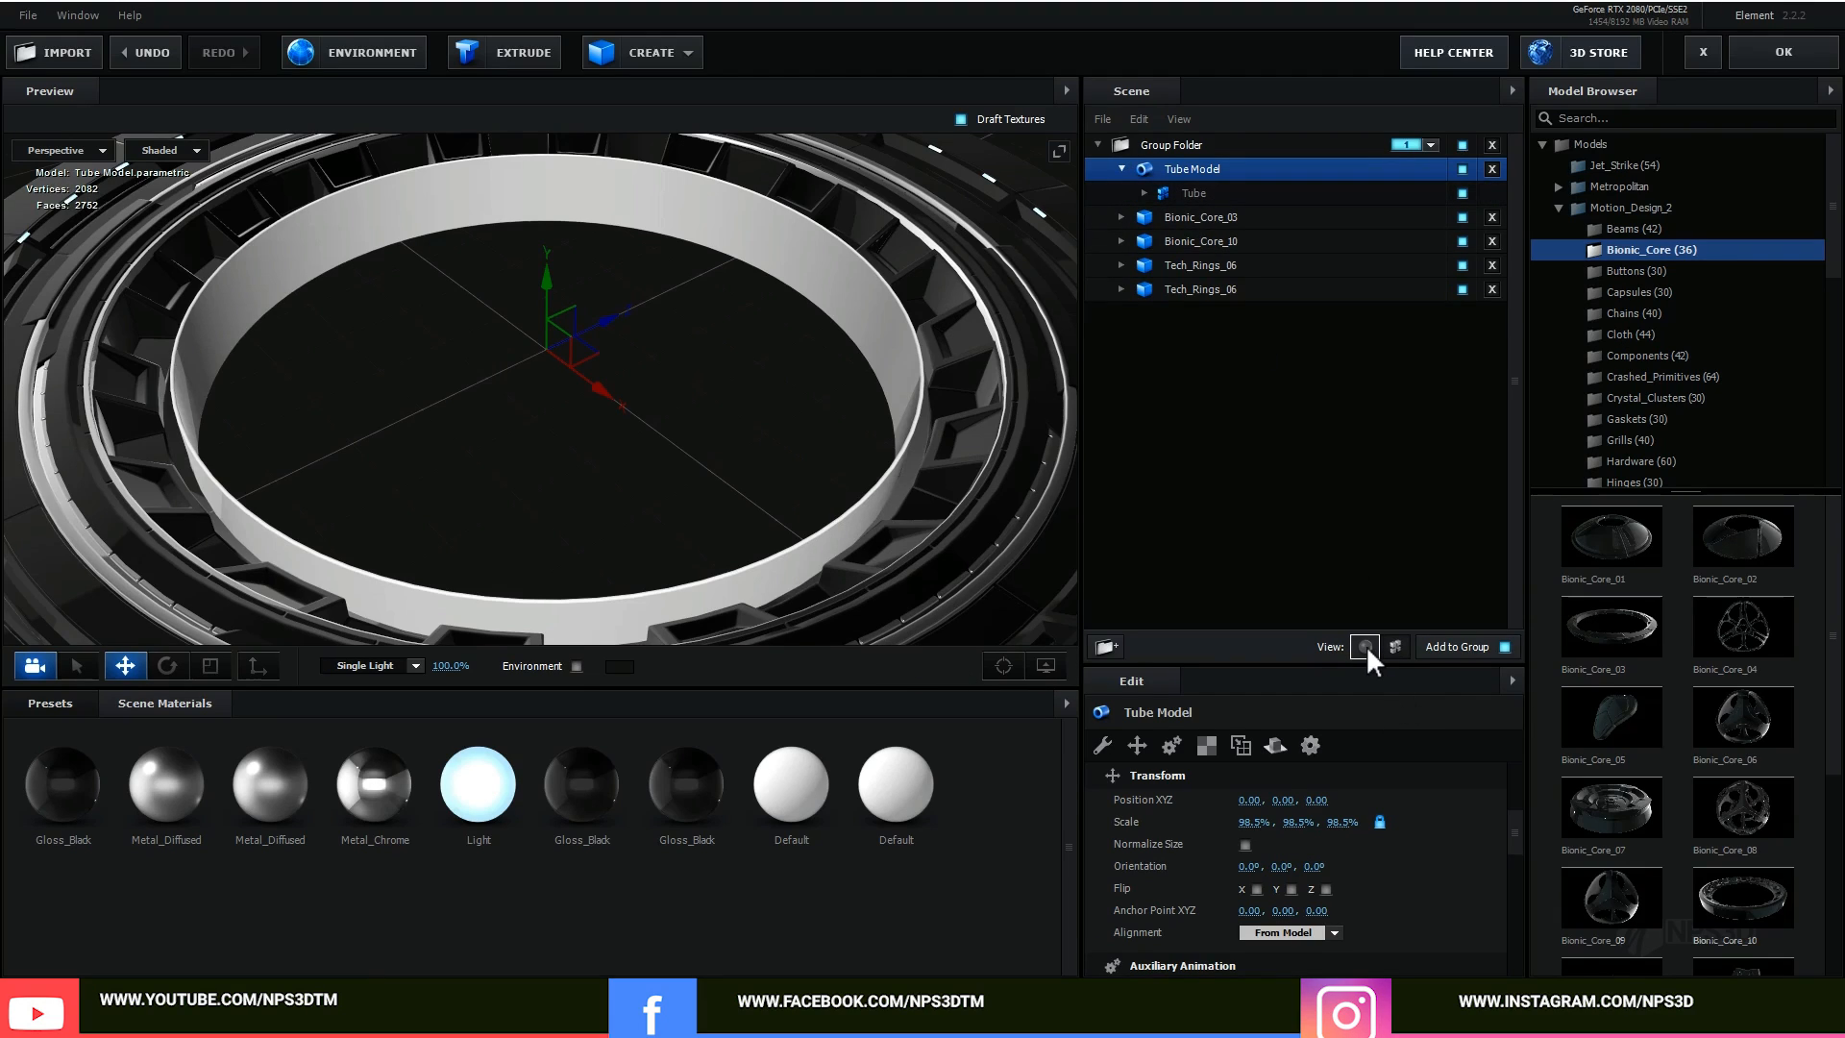
pyautogui.click(1365, 643)
pyautogui.click(1197, 194)
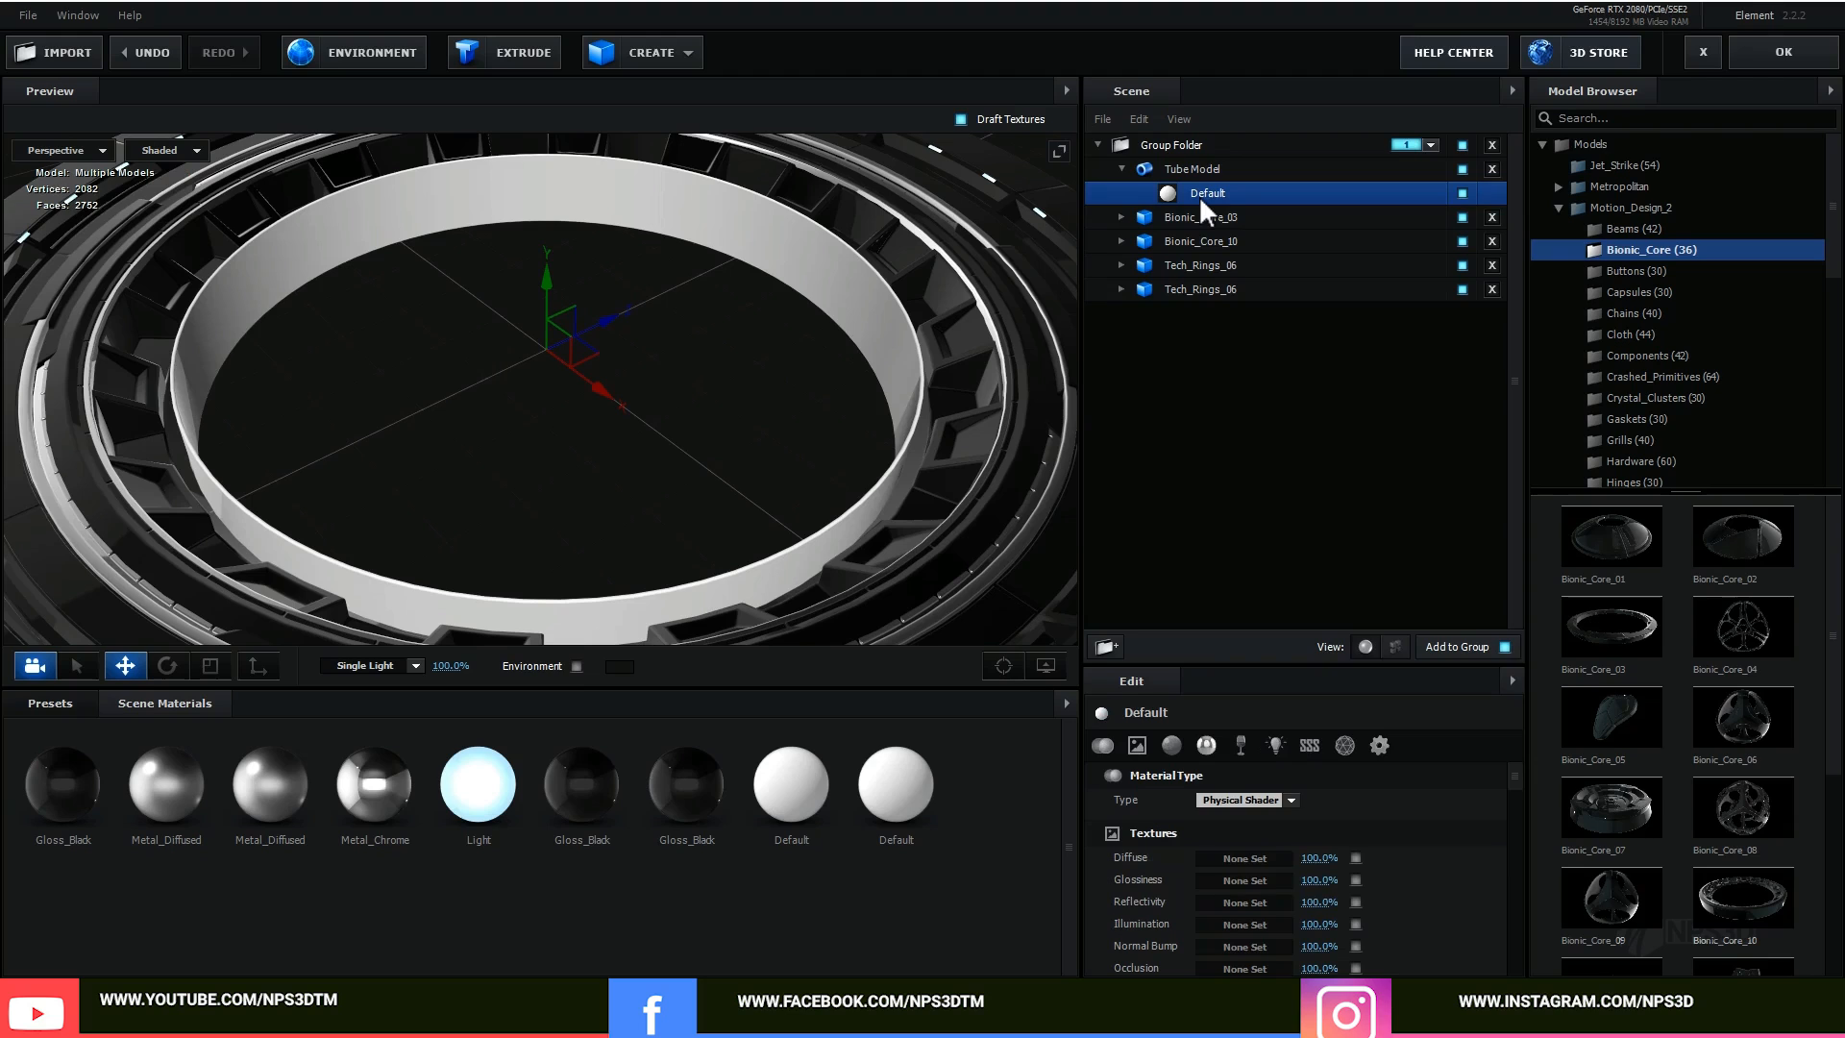
pyautogui.click(1246, 857)
pyautogui.click(1238, 629)
pyautogui.click(1270, 659)
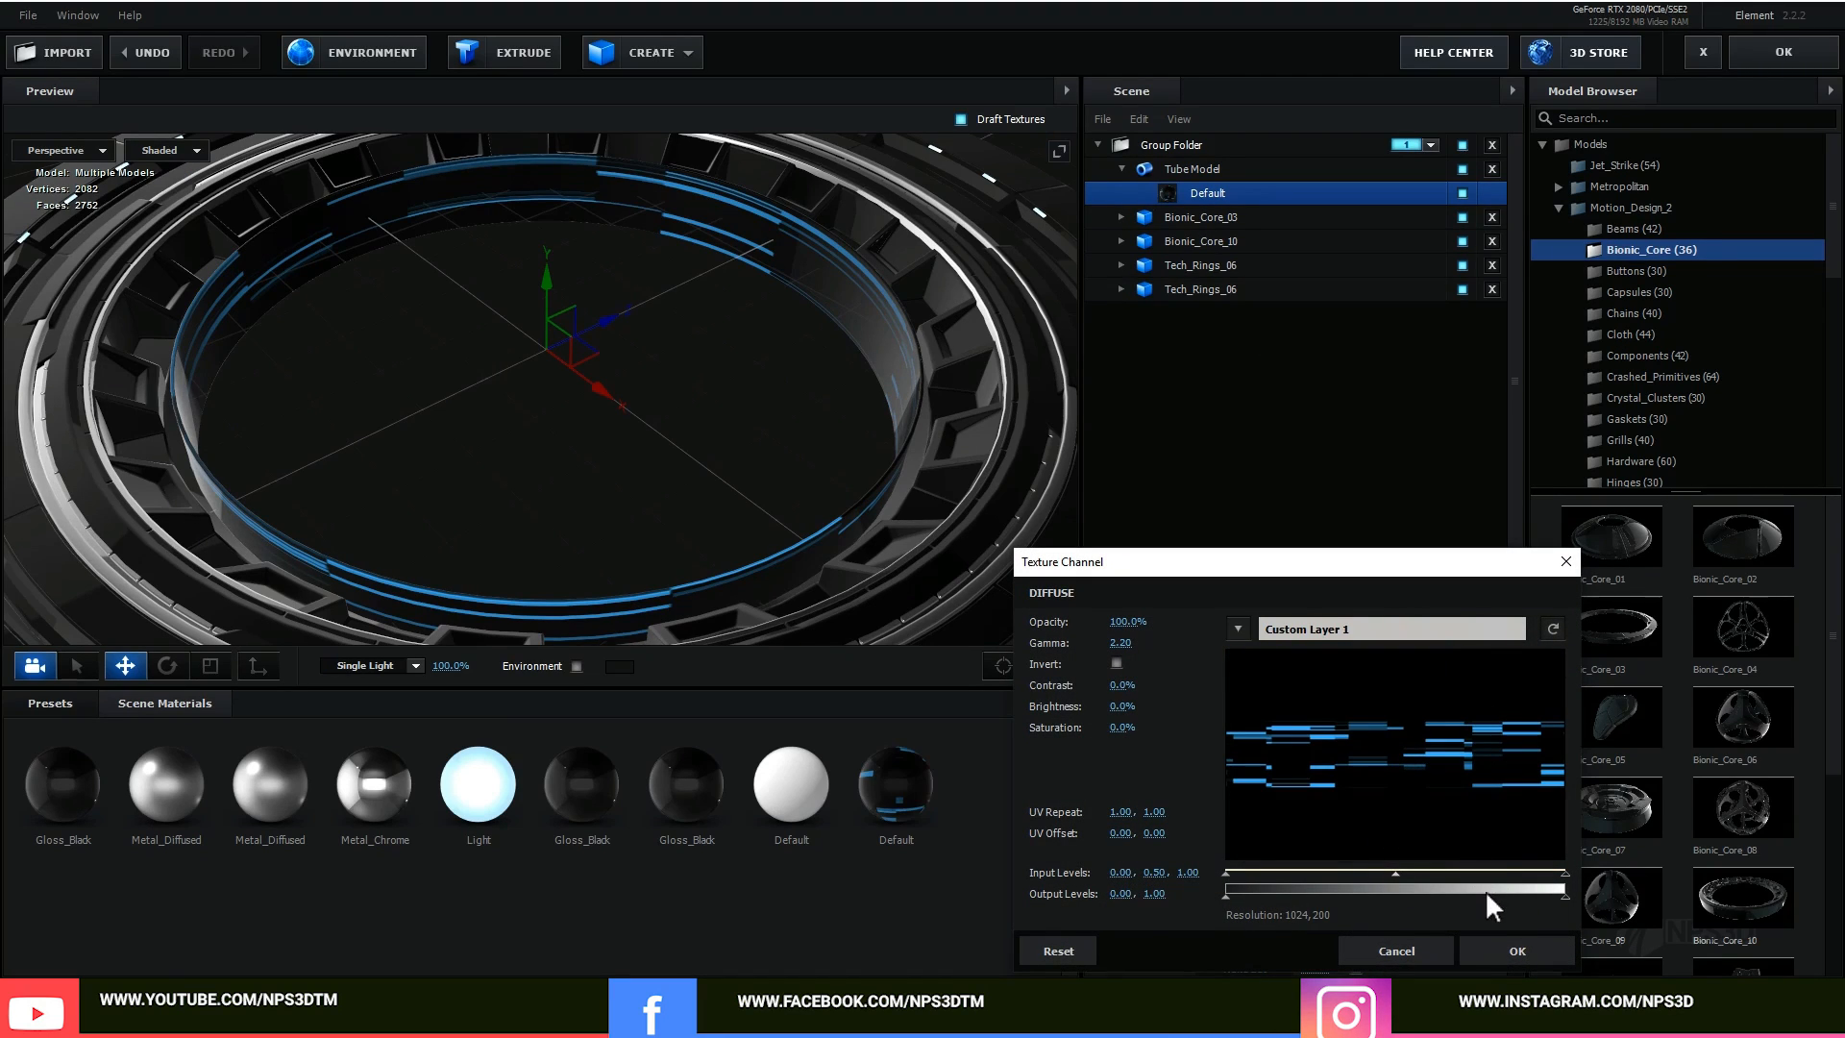
pyautogui.click(1505, 950)
# Step: Make the tube material's illumination use the diffuse color, with intensity 380%, Fresnel 0.39 and Fresnel Bias 1.01
pyautogui.moveTo(826, 596); pyautogui.dragTo(858, 460)
pyautogui.scroll(-8, 1347, 840)
pyautogui.scroll(1, 1351, 845)
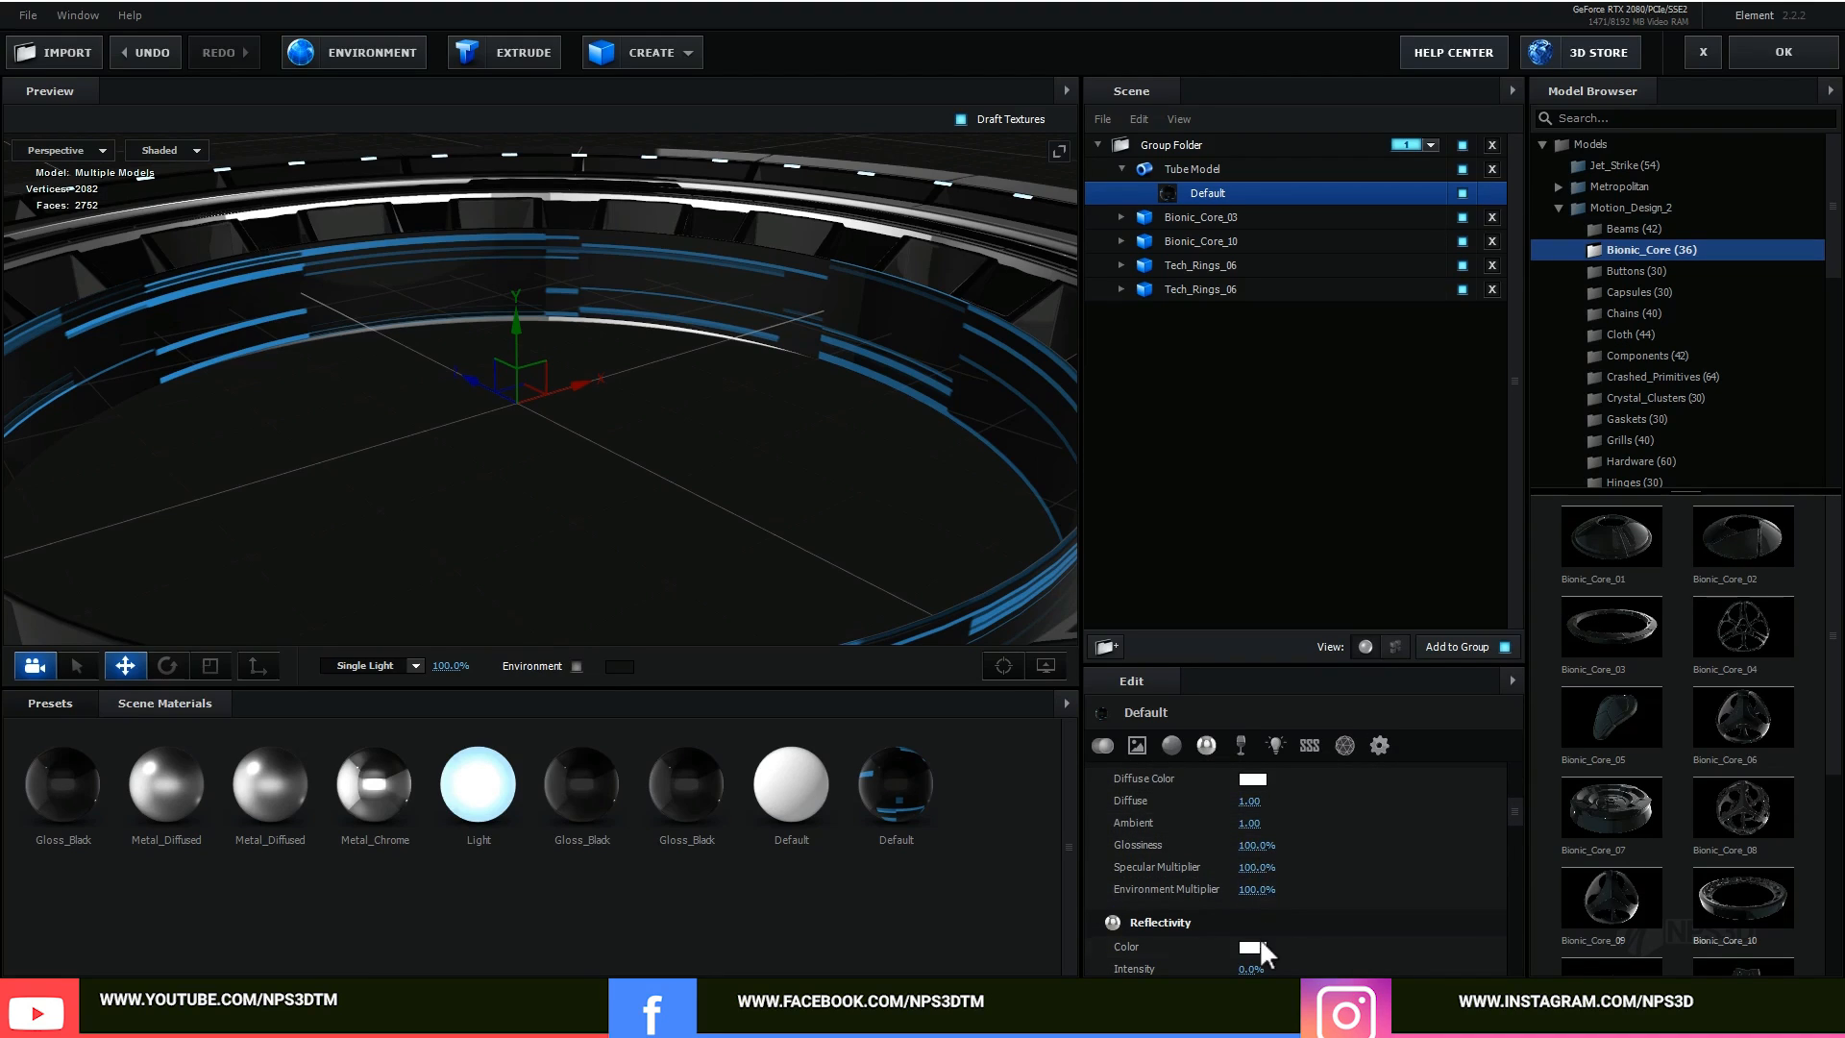
pyautogui.scroll(-4, 1285, 885)
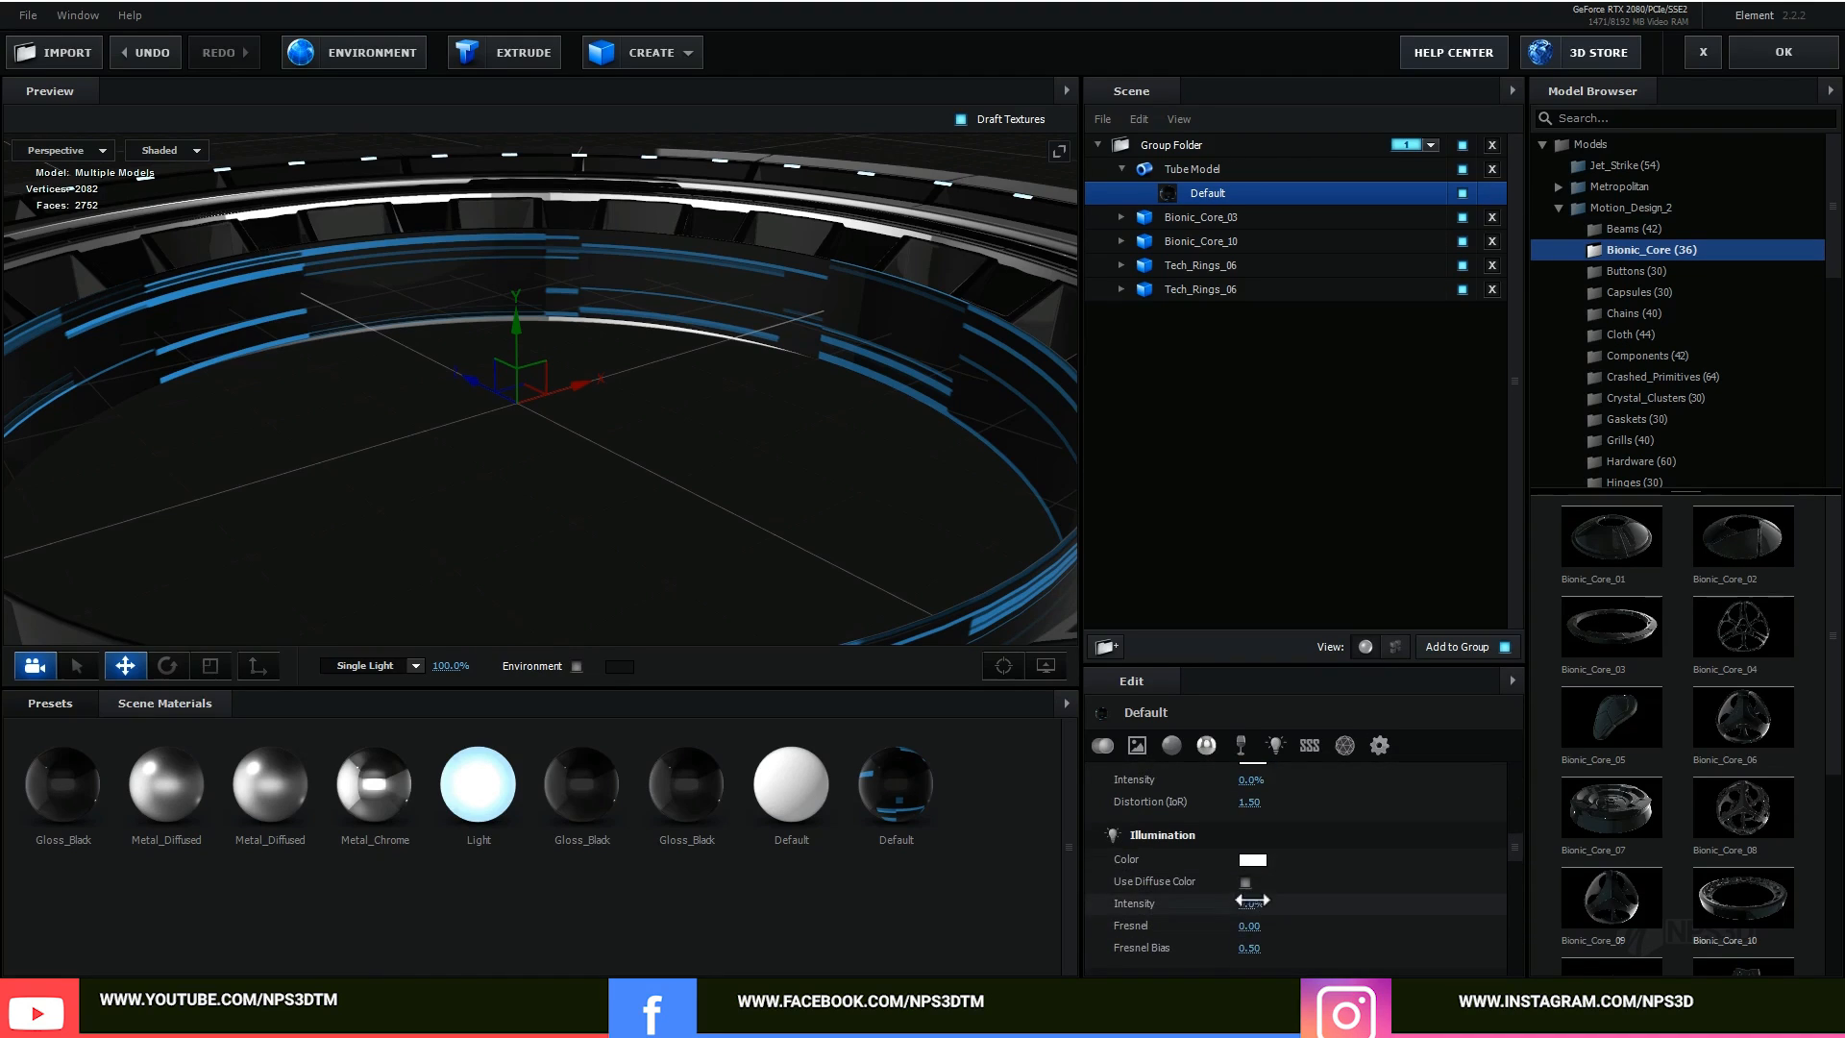
pyautogui.click(1245, 882)
pyautogui.moveTo(1247, 904); pyautogui.dragTo(1597, 868)
pyautogui.moveTo(780, 425); pyautogui.dragTo(779, 403)
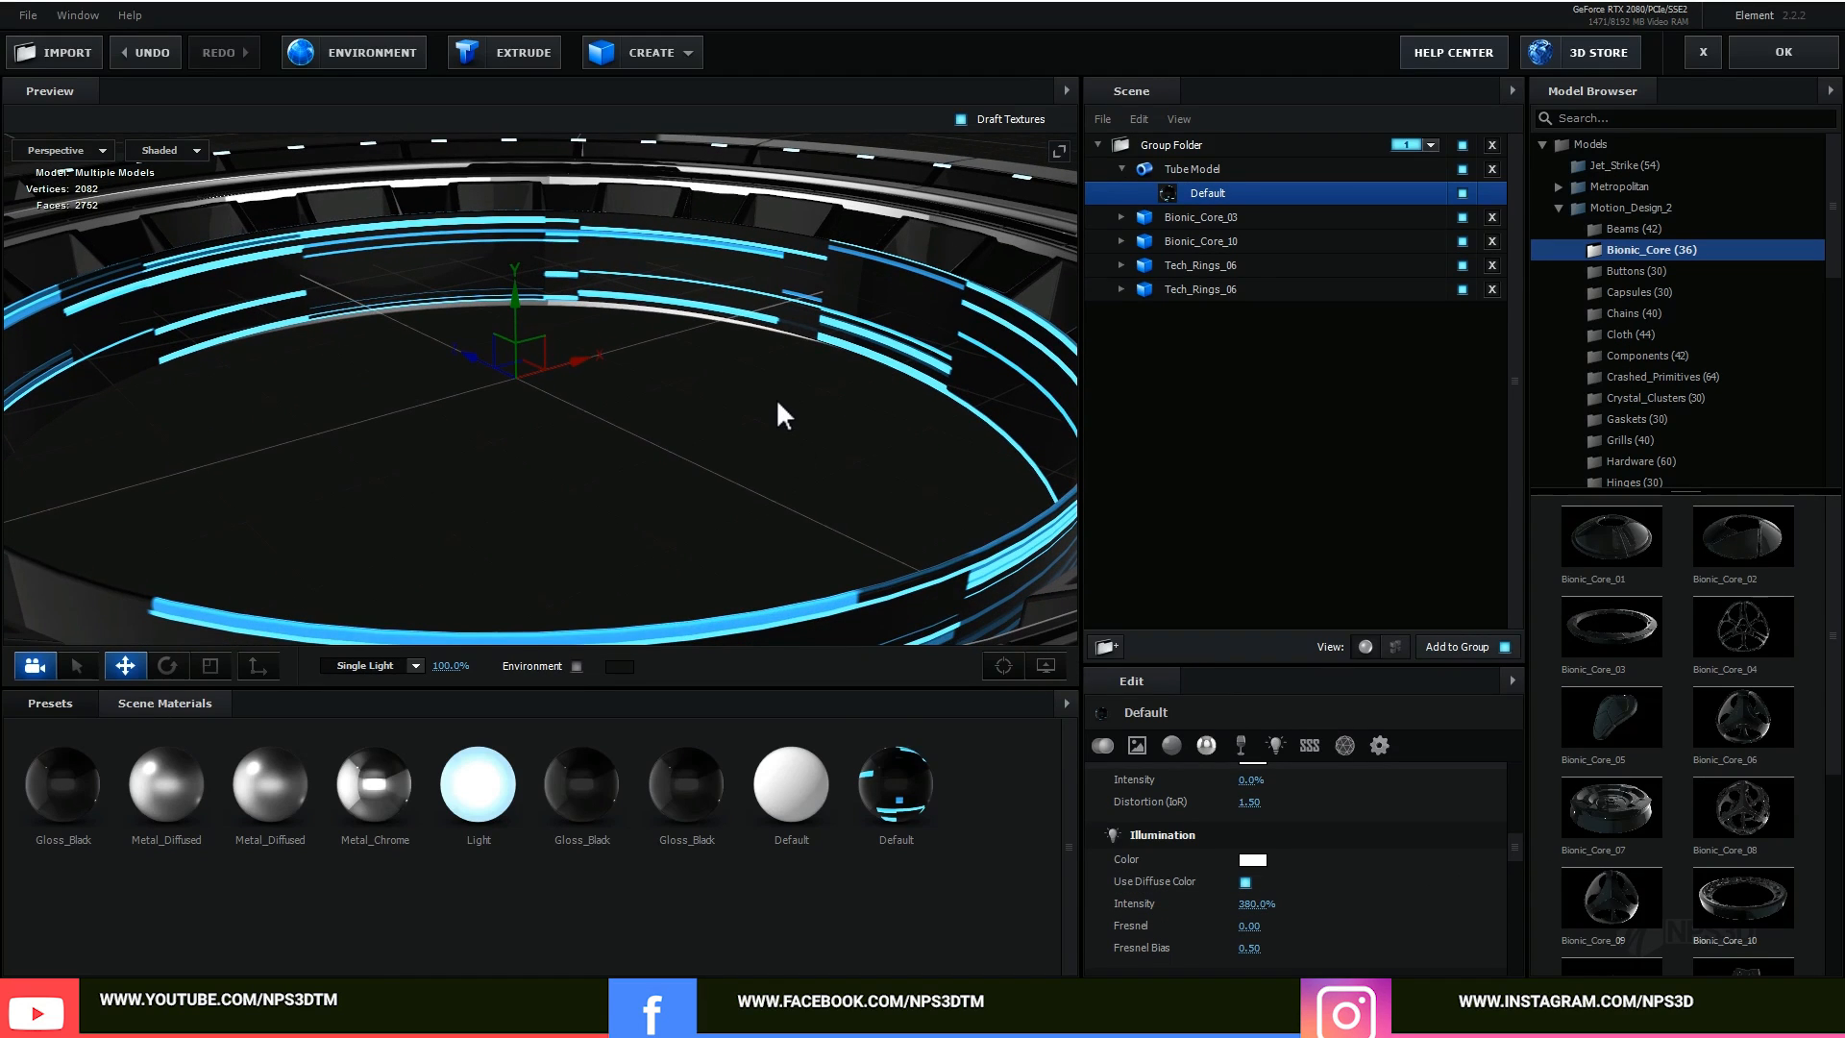
pyautogui.moveTo(1246, 925)
pyautogui.mouseDown()
pyautogui.moveTo(1393, 917)
pyautogui.moveTo(1233, 962)
pyautogui.moveTo(1256, 947)
pyautogui.mouseUp()
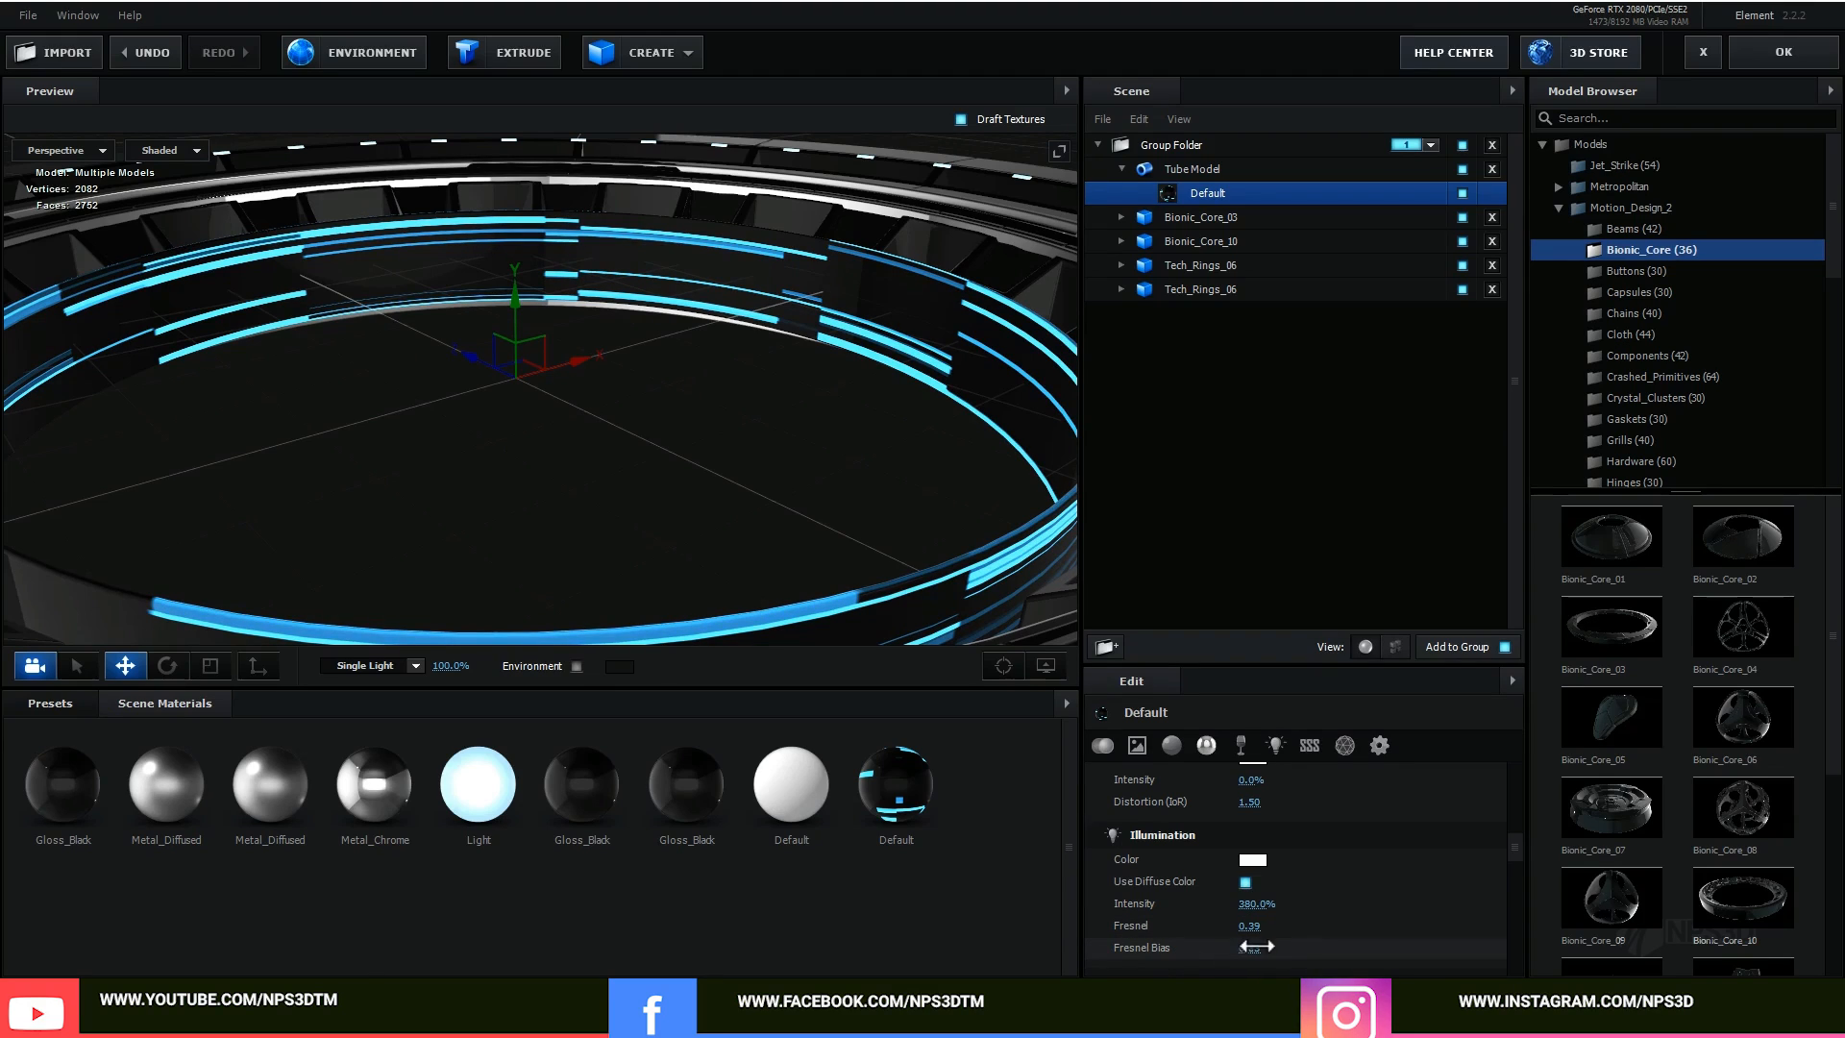
# Step: Set the tube material's environment multiplier and glossiness both to 0%
pyautogui.scroll(4, 1325, 934)
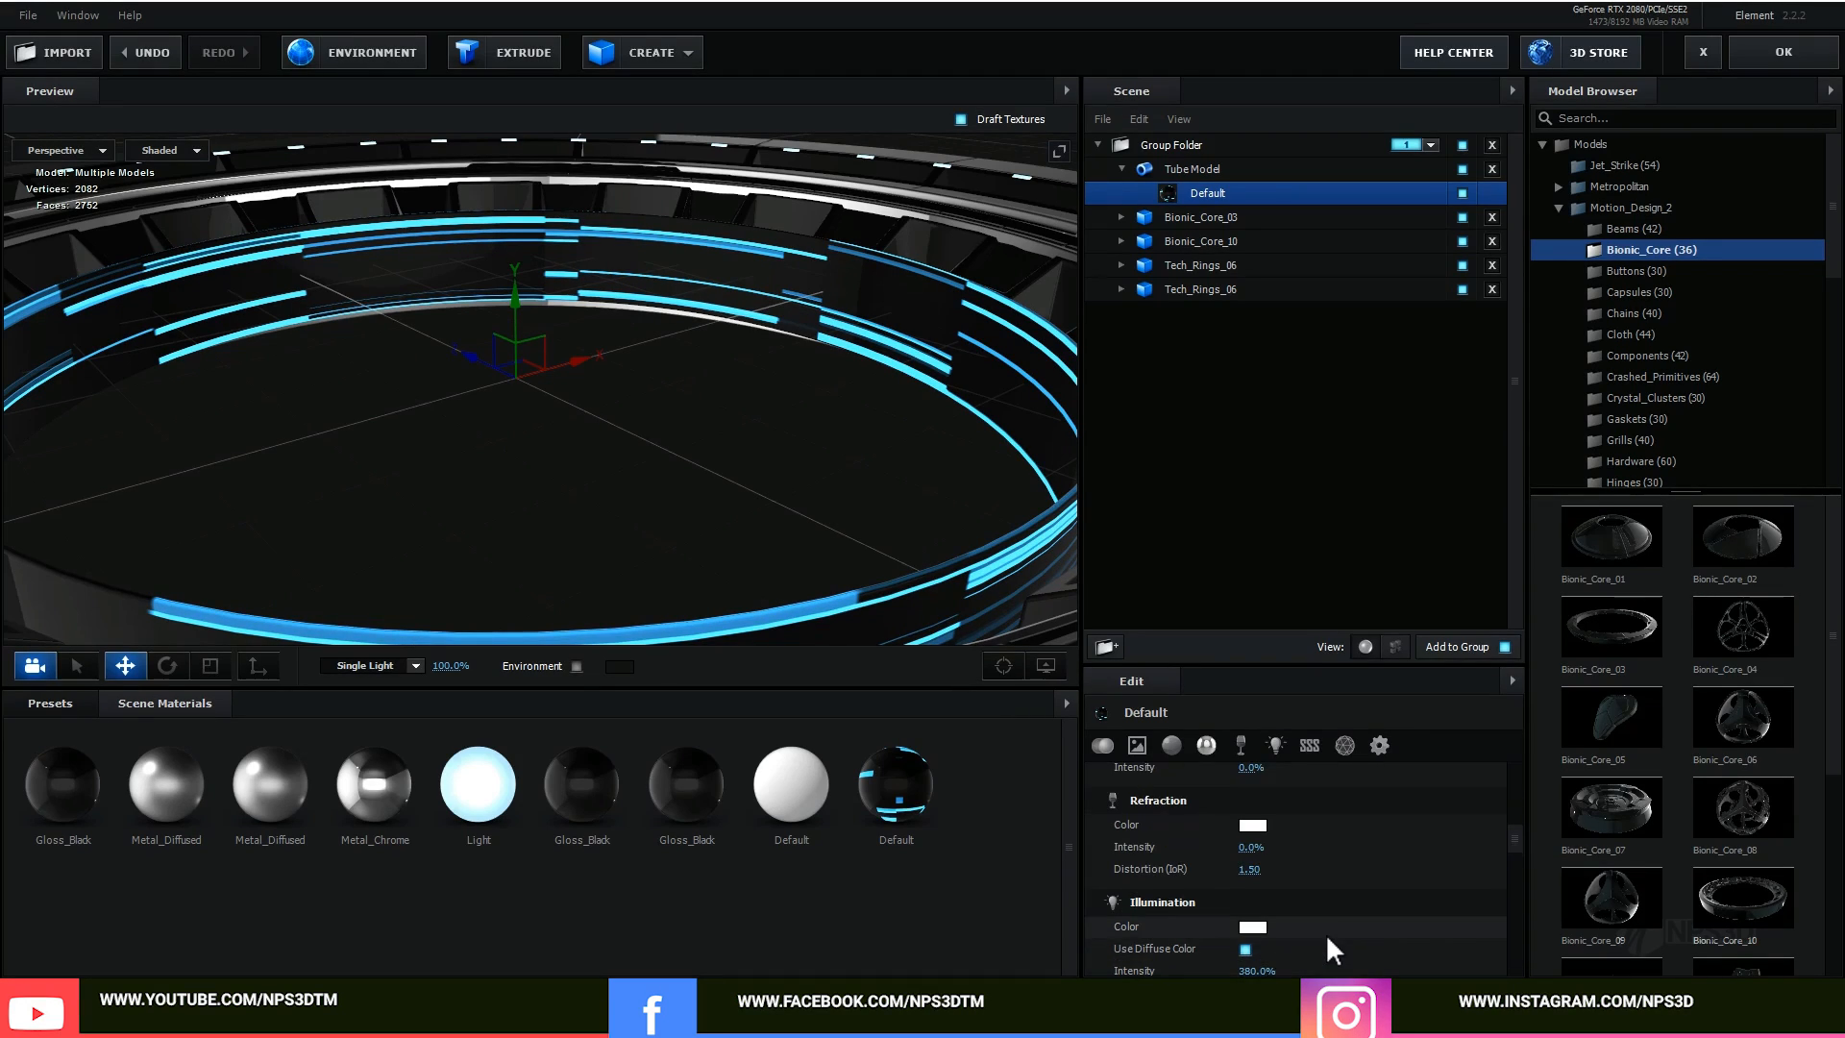
pyautogui.scroll(2, 1324, 934)
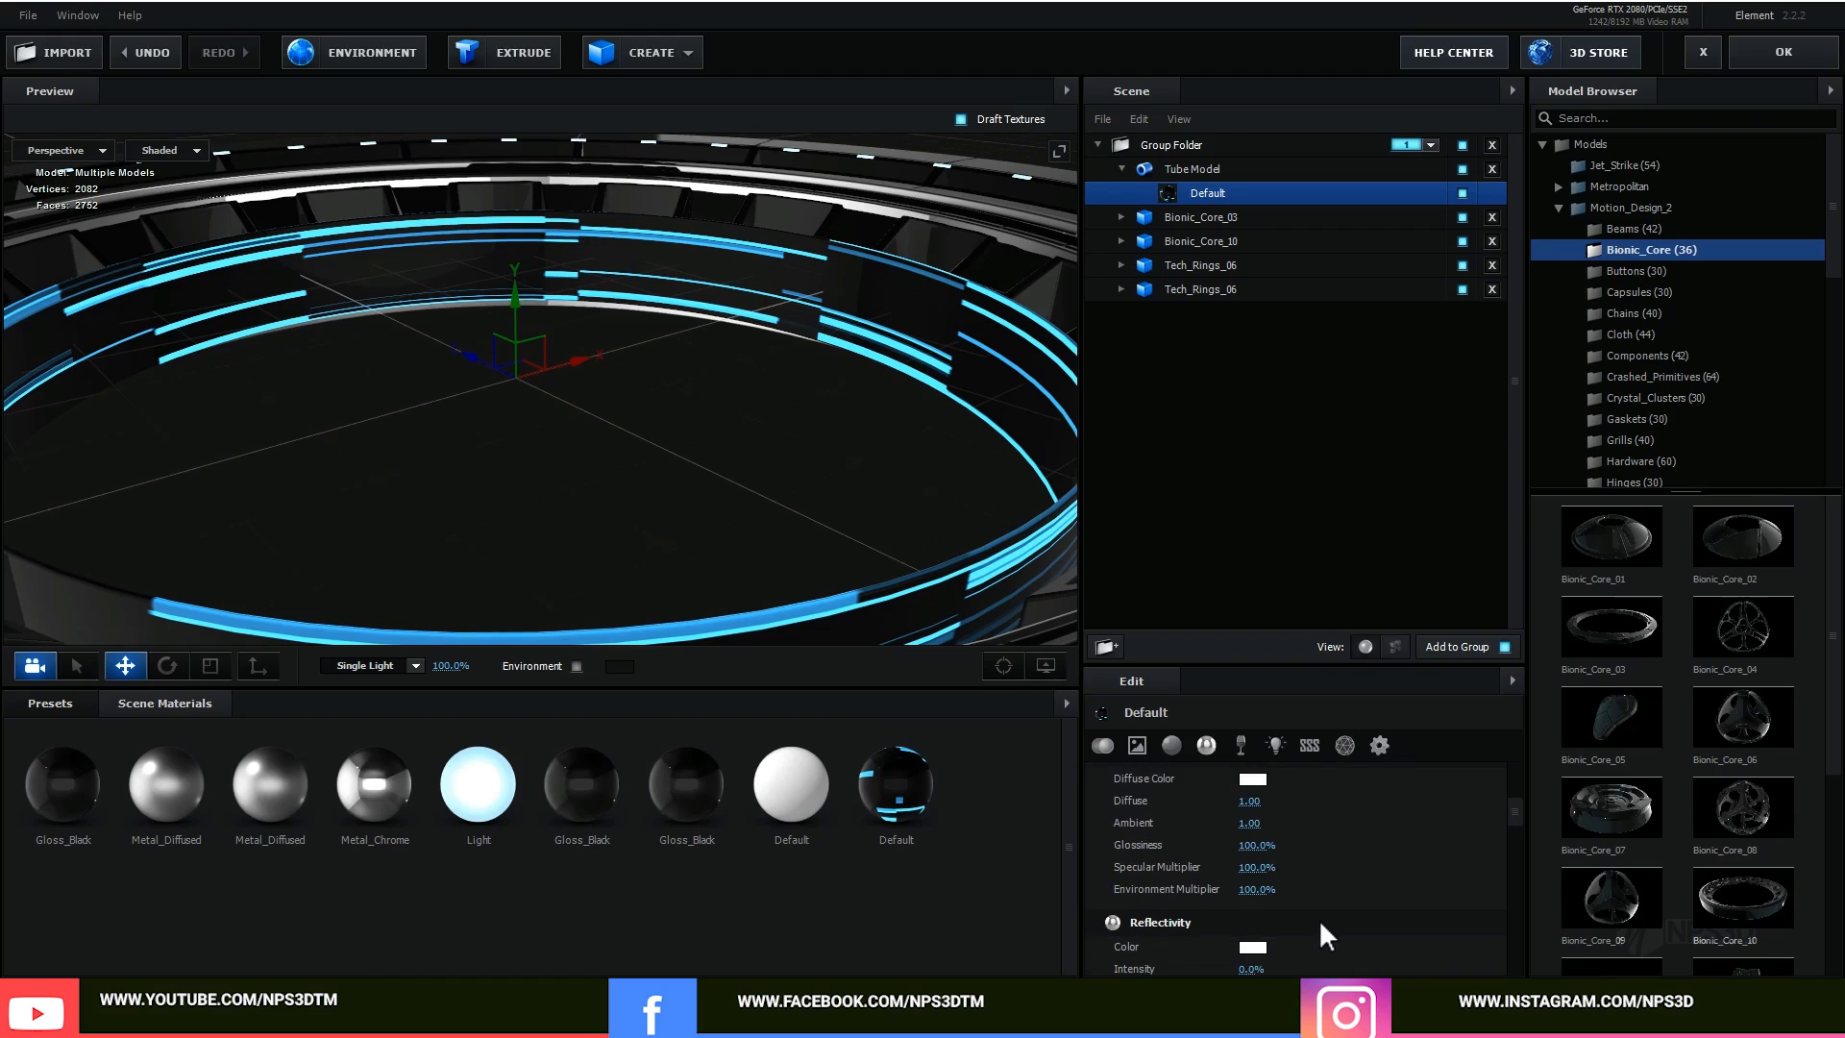
pyautogui.click(1258, 893)
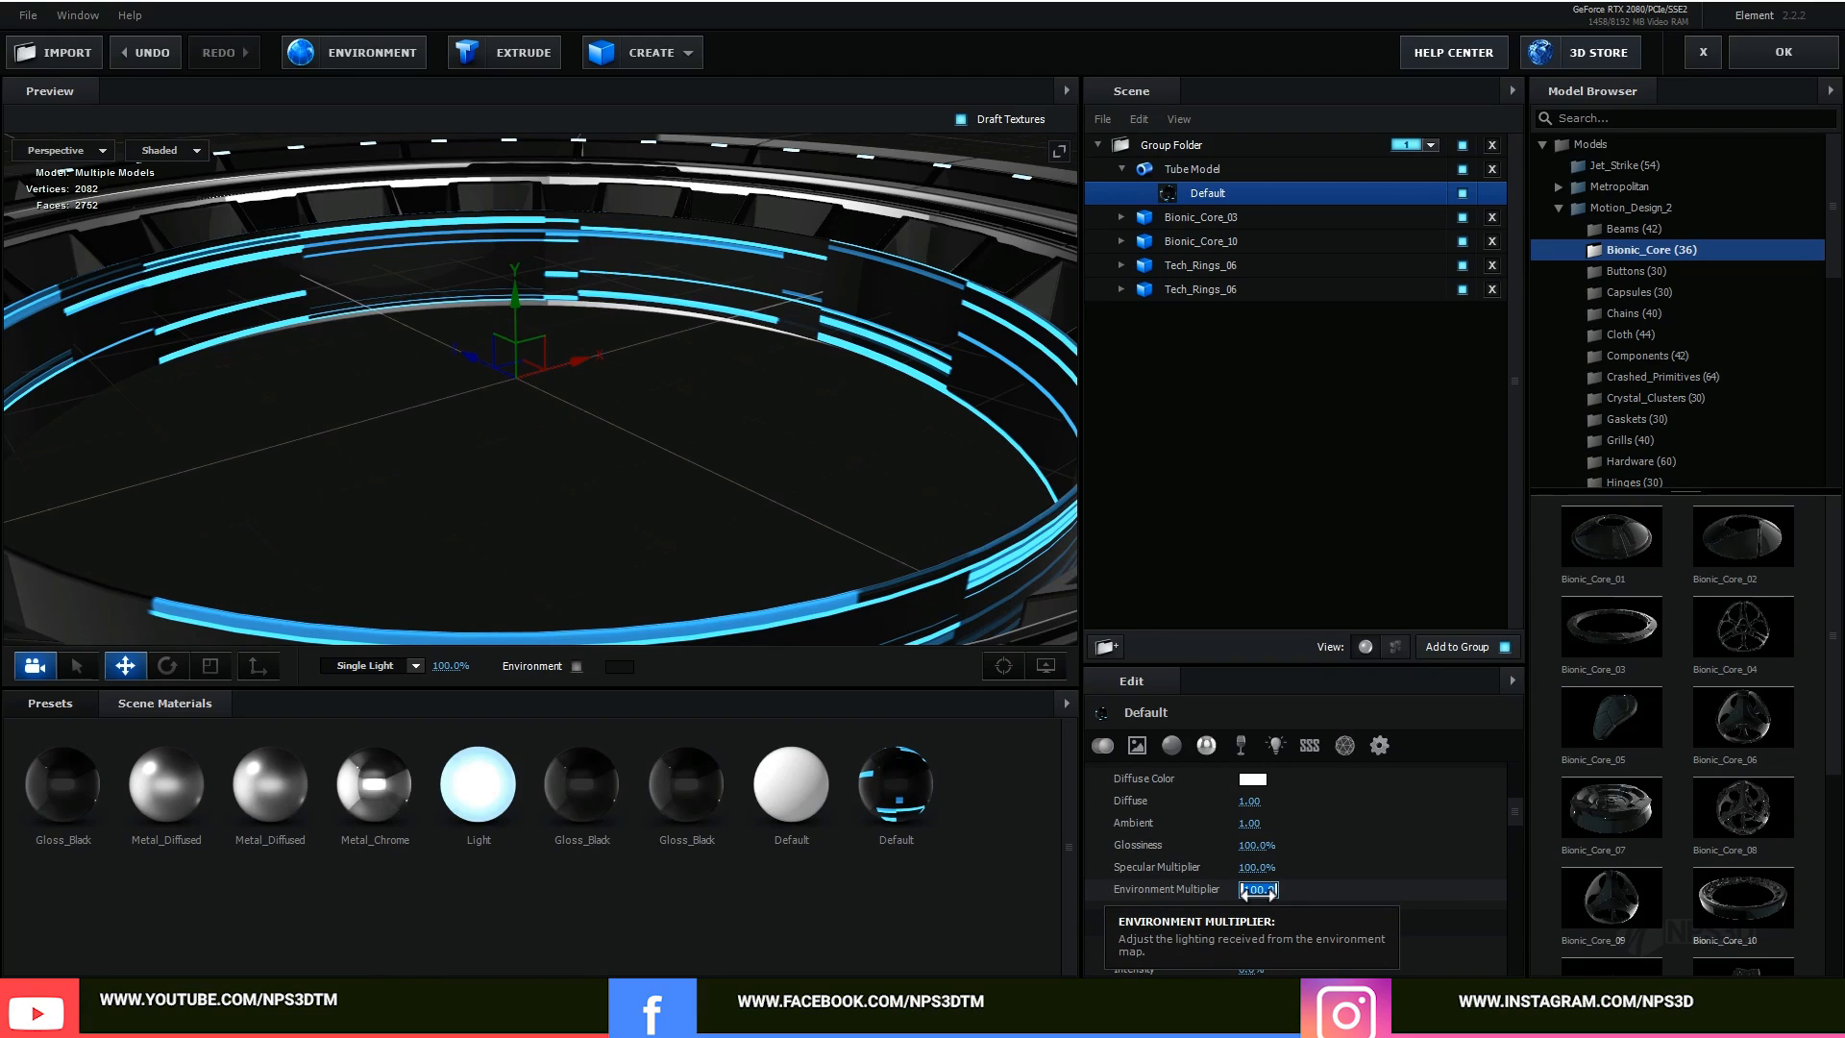
pyautogui.write('0')
pyautogui.press('Return')
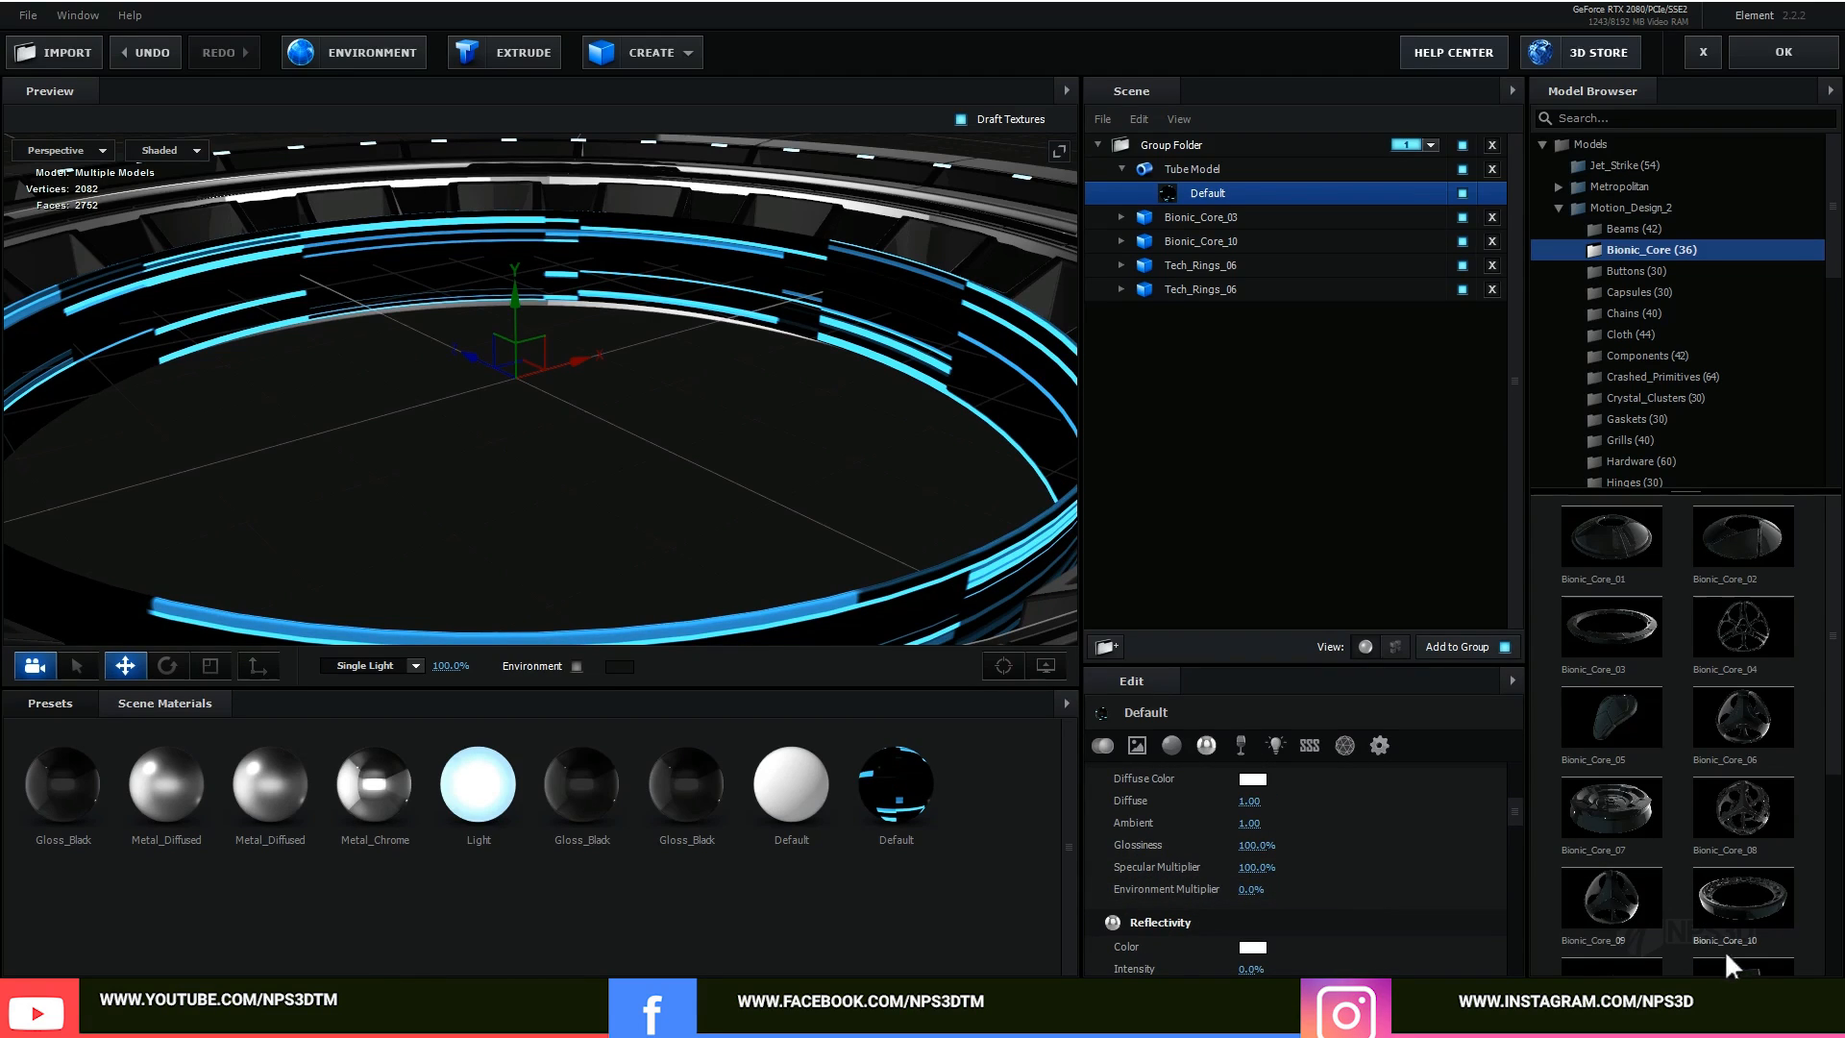
pyautogui.click(1260, 847)
pyautogui.write('0')
pyautogui.press('Return')
# Step: Set the tube material's advanced blend mode to Add and keep Force Opacity at 100%
pyautogui.scroll(-1, 1348, 867)
pyautogui.scroll(-2, 1265, 867)
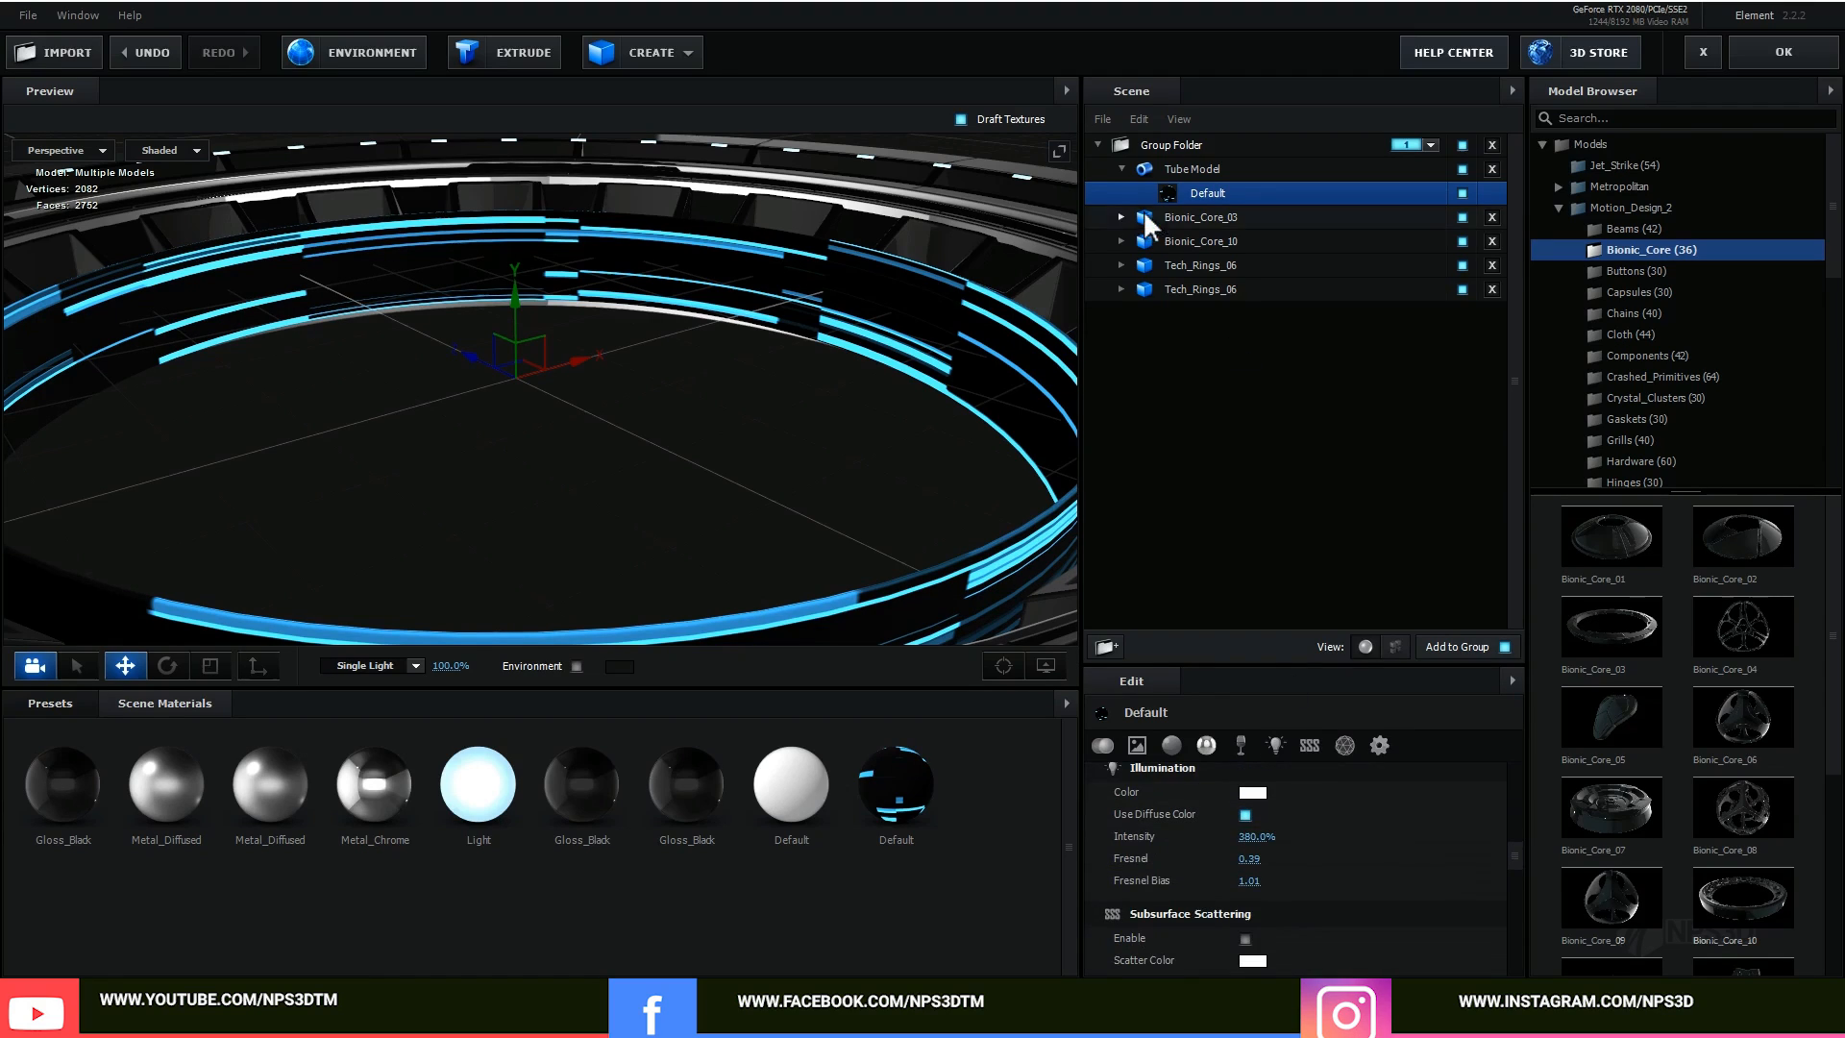
pyautogui.scroll(-3, 1306, 909)
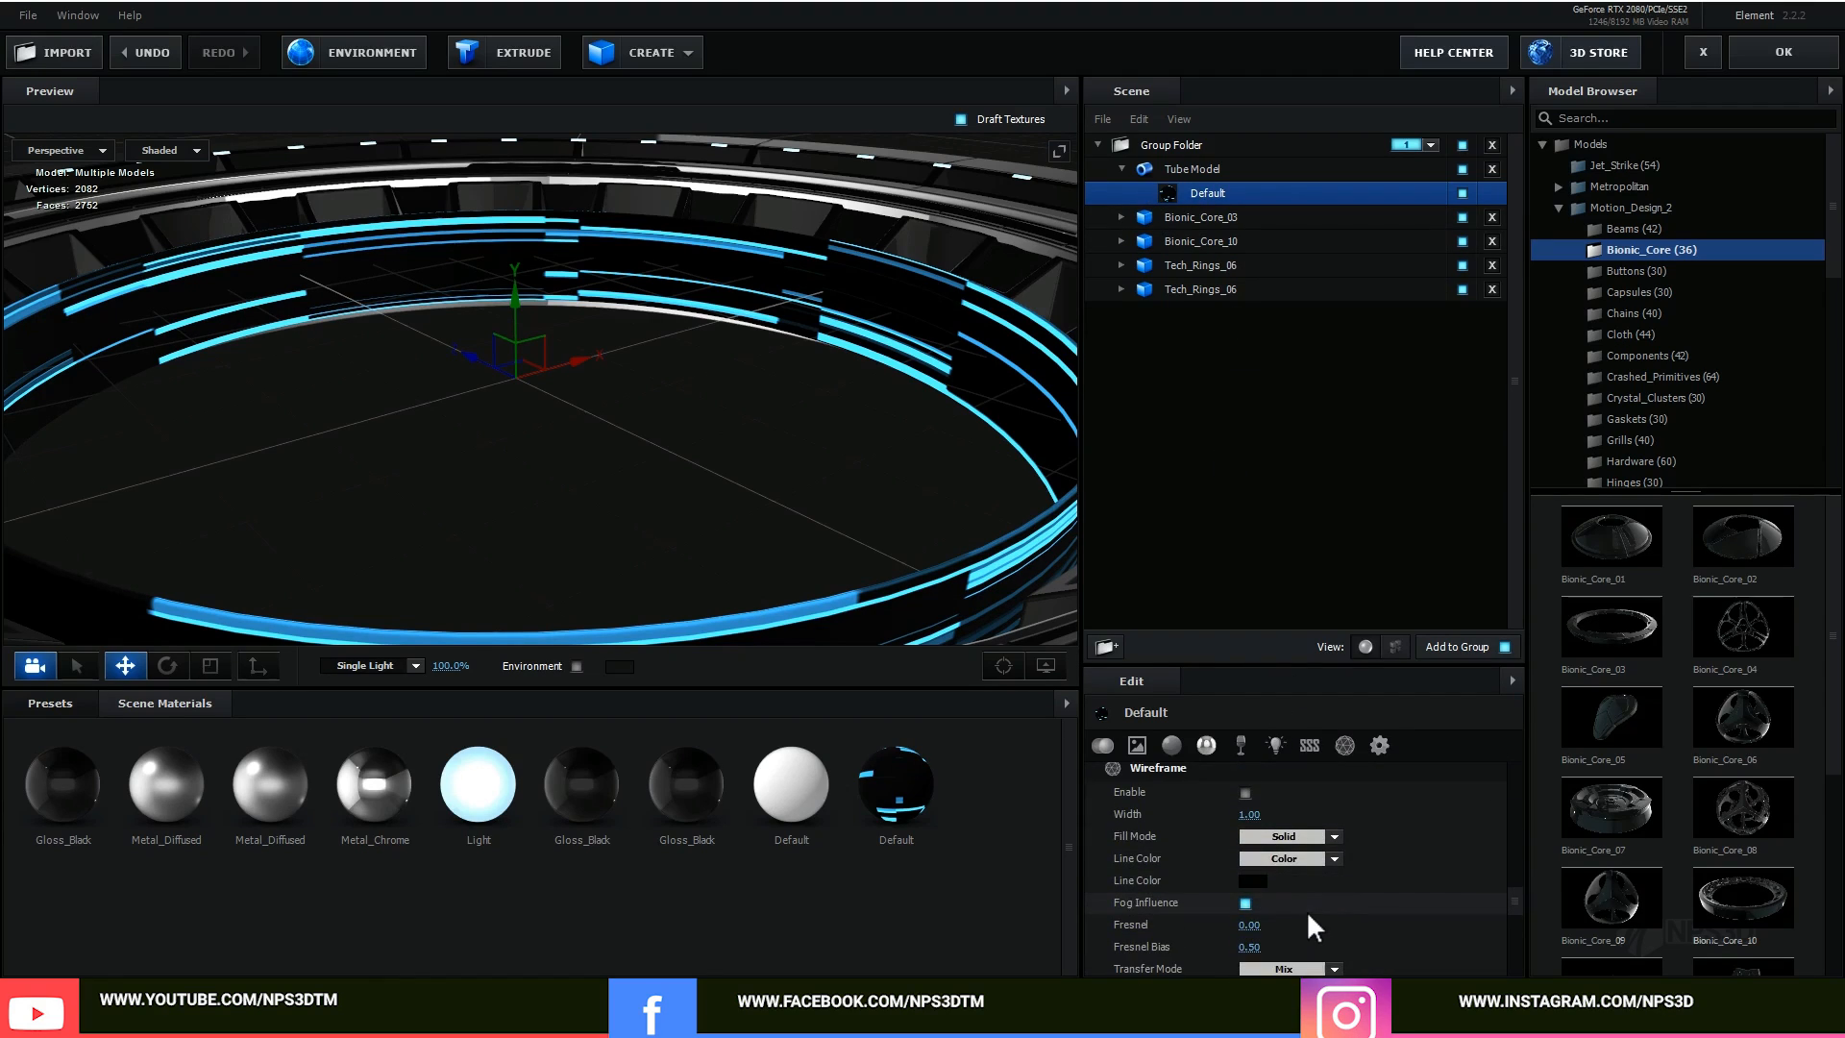
pyautogui.click(1381, 746)
pyautogui.click(1317, 800)
pyautogui.click(1312, 824)
pyautogui.moveTo(798, 480)
pyautogui.mouseDown()
pyautogui.moveTo(894, 470)
pyautogui.moveTo(807, 471)
pyautogui.moveTo(825, 469)
pyautogui.mouseUp()
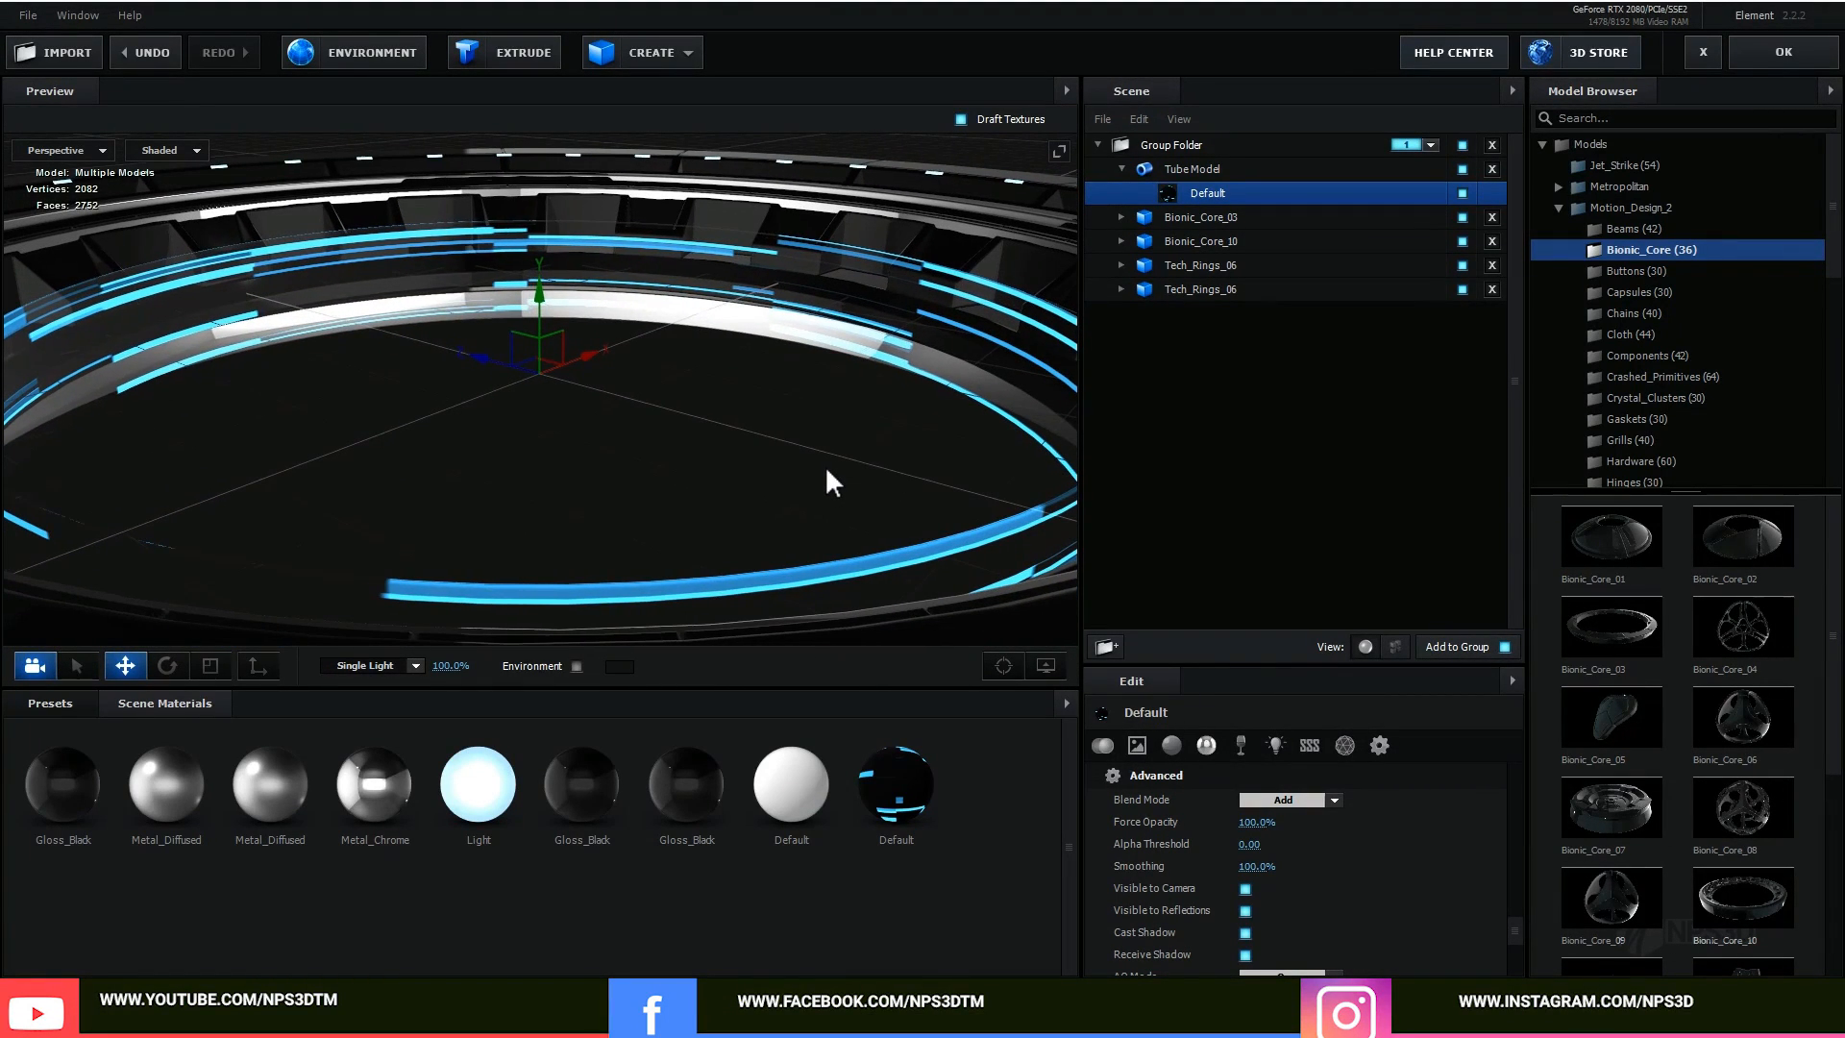
pyautogui.moveTo(1257, 821); pyautogui.dragTo(1363, 806)
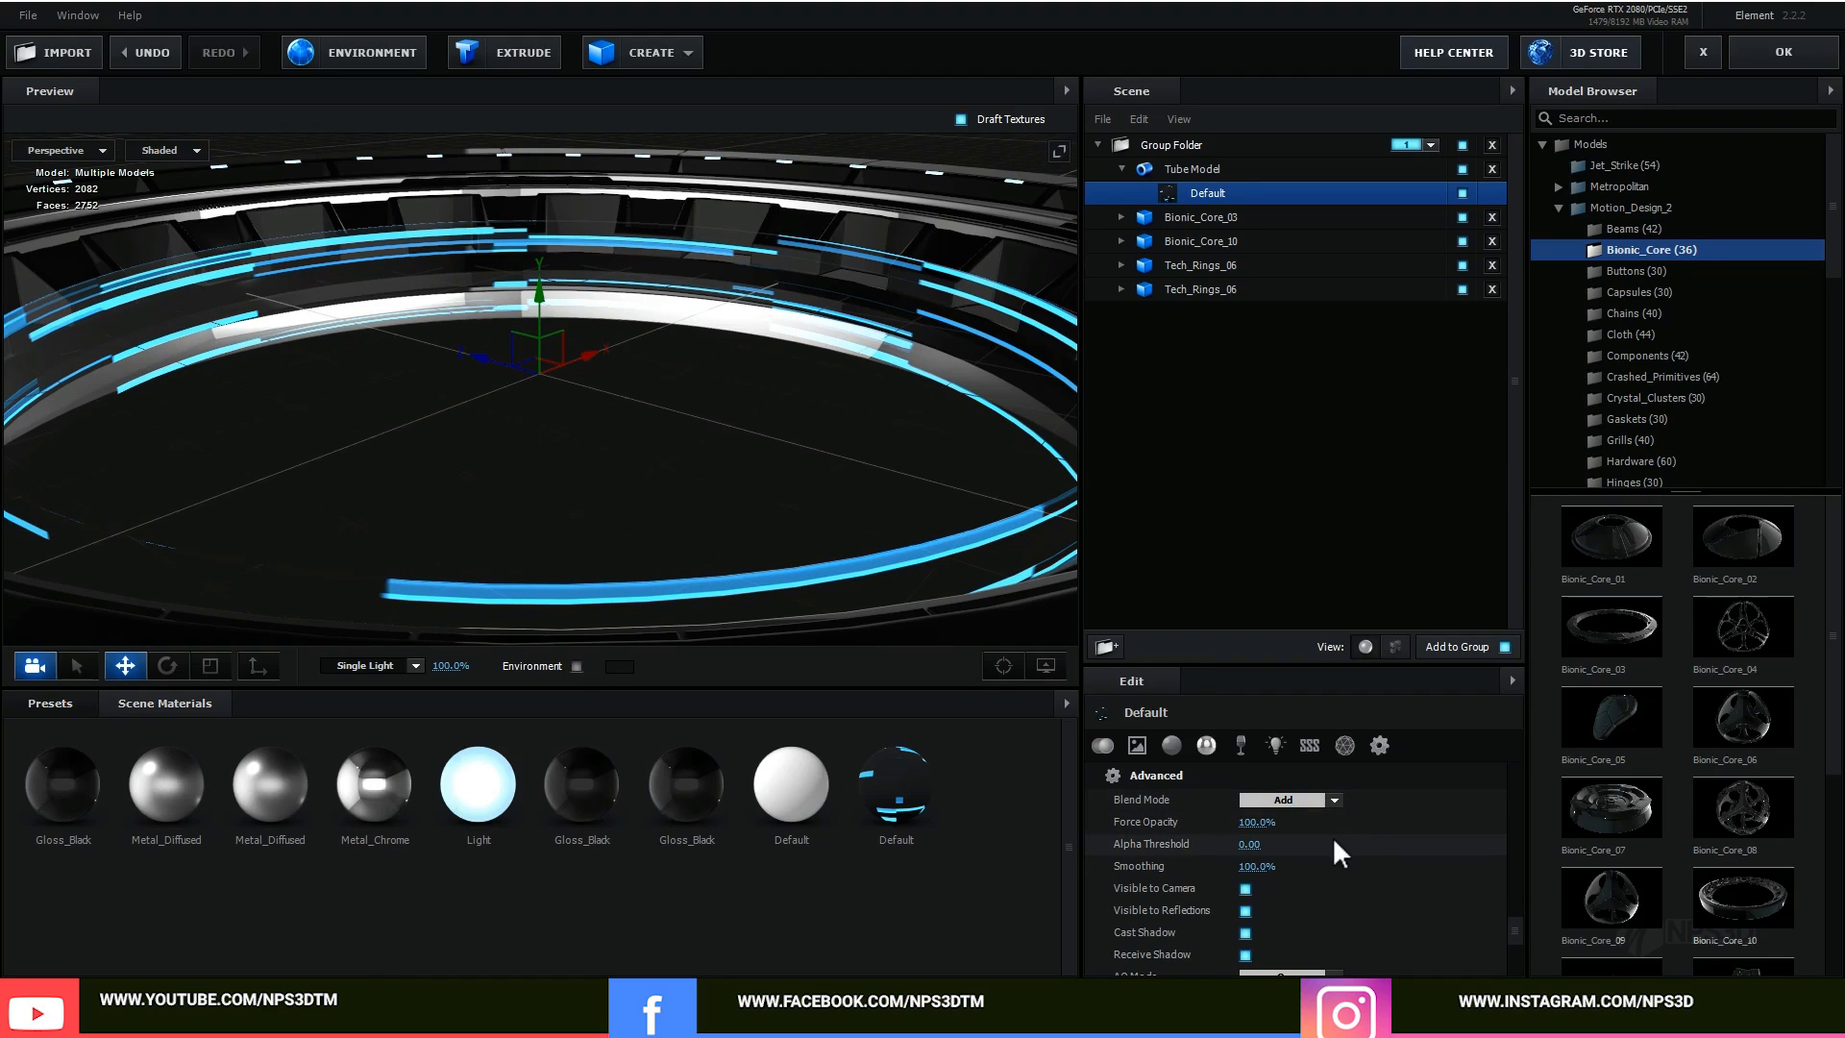
# Step: Set the tube material's AO mode to Ignore and turn off casting and receiving shadows
pyautogui.scroll(-3, 1336, 850)
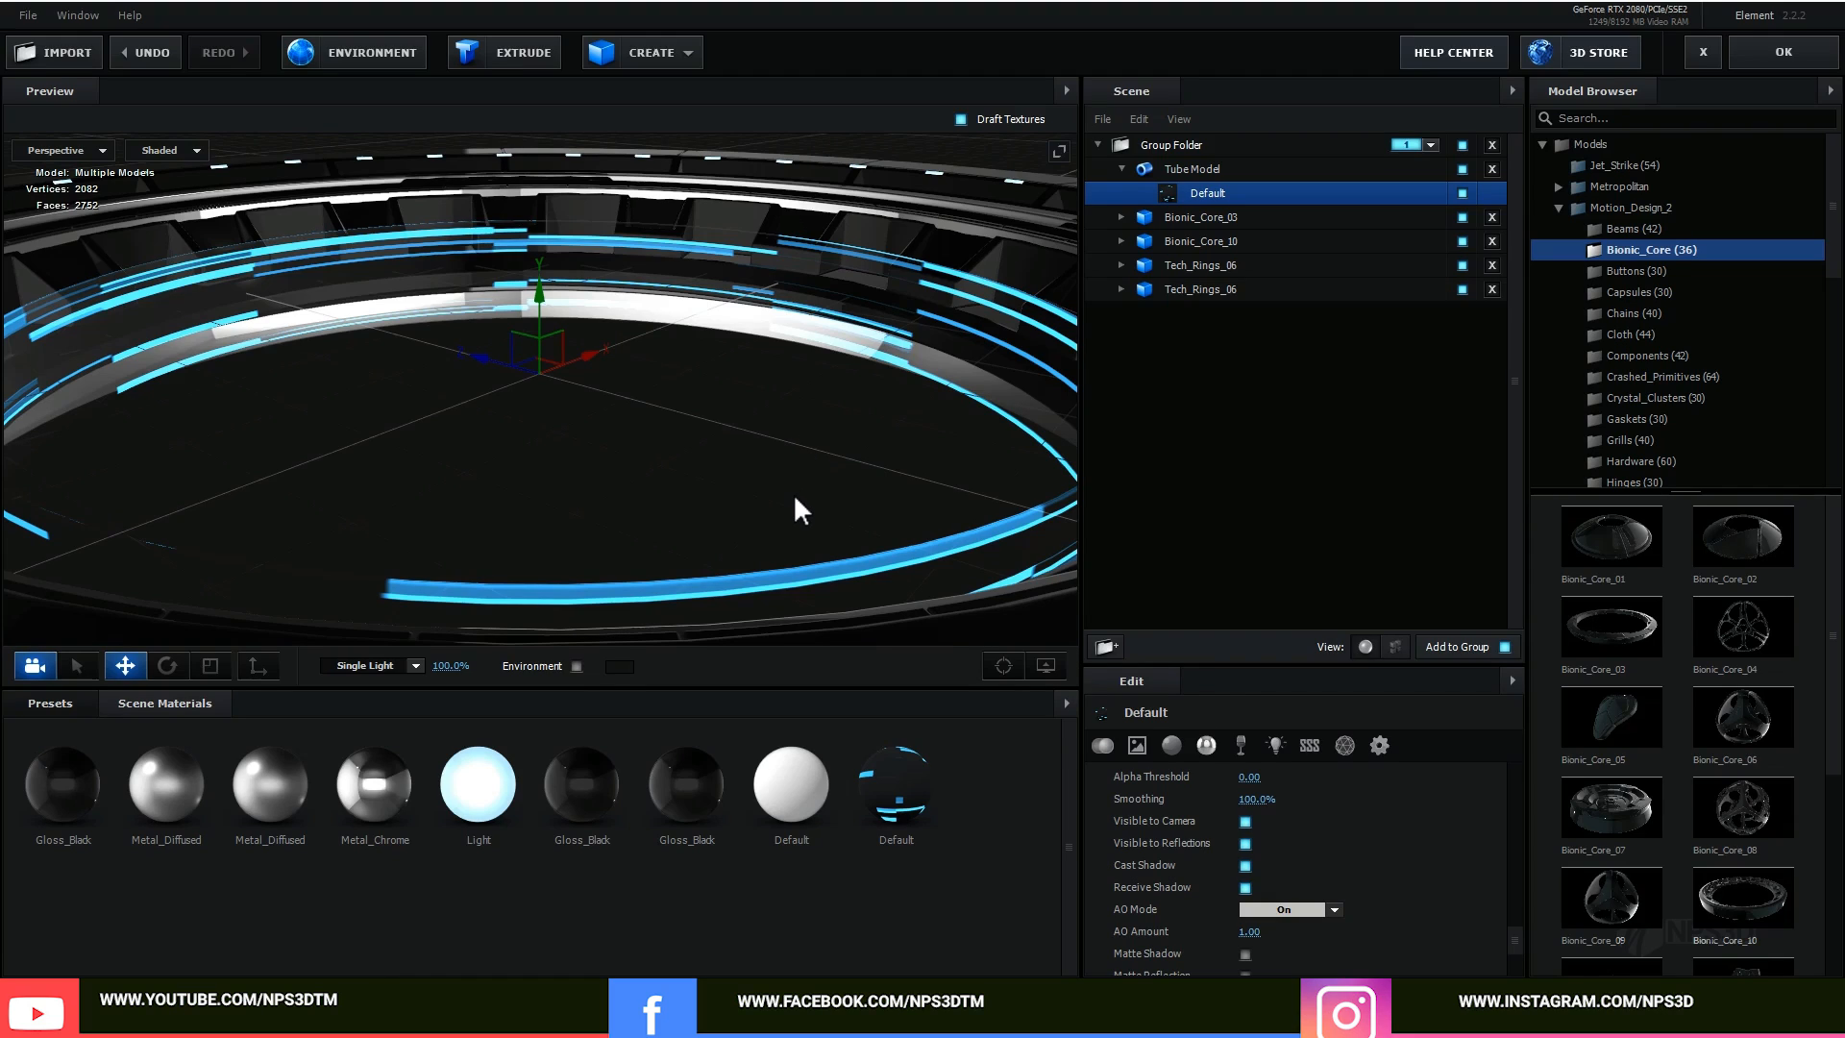
pyautogui.click(1259, 913)
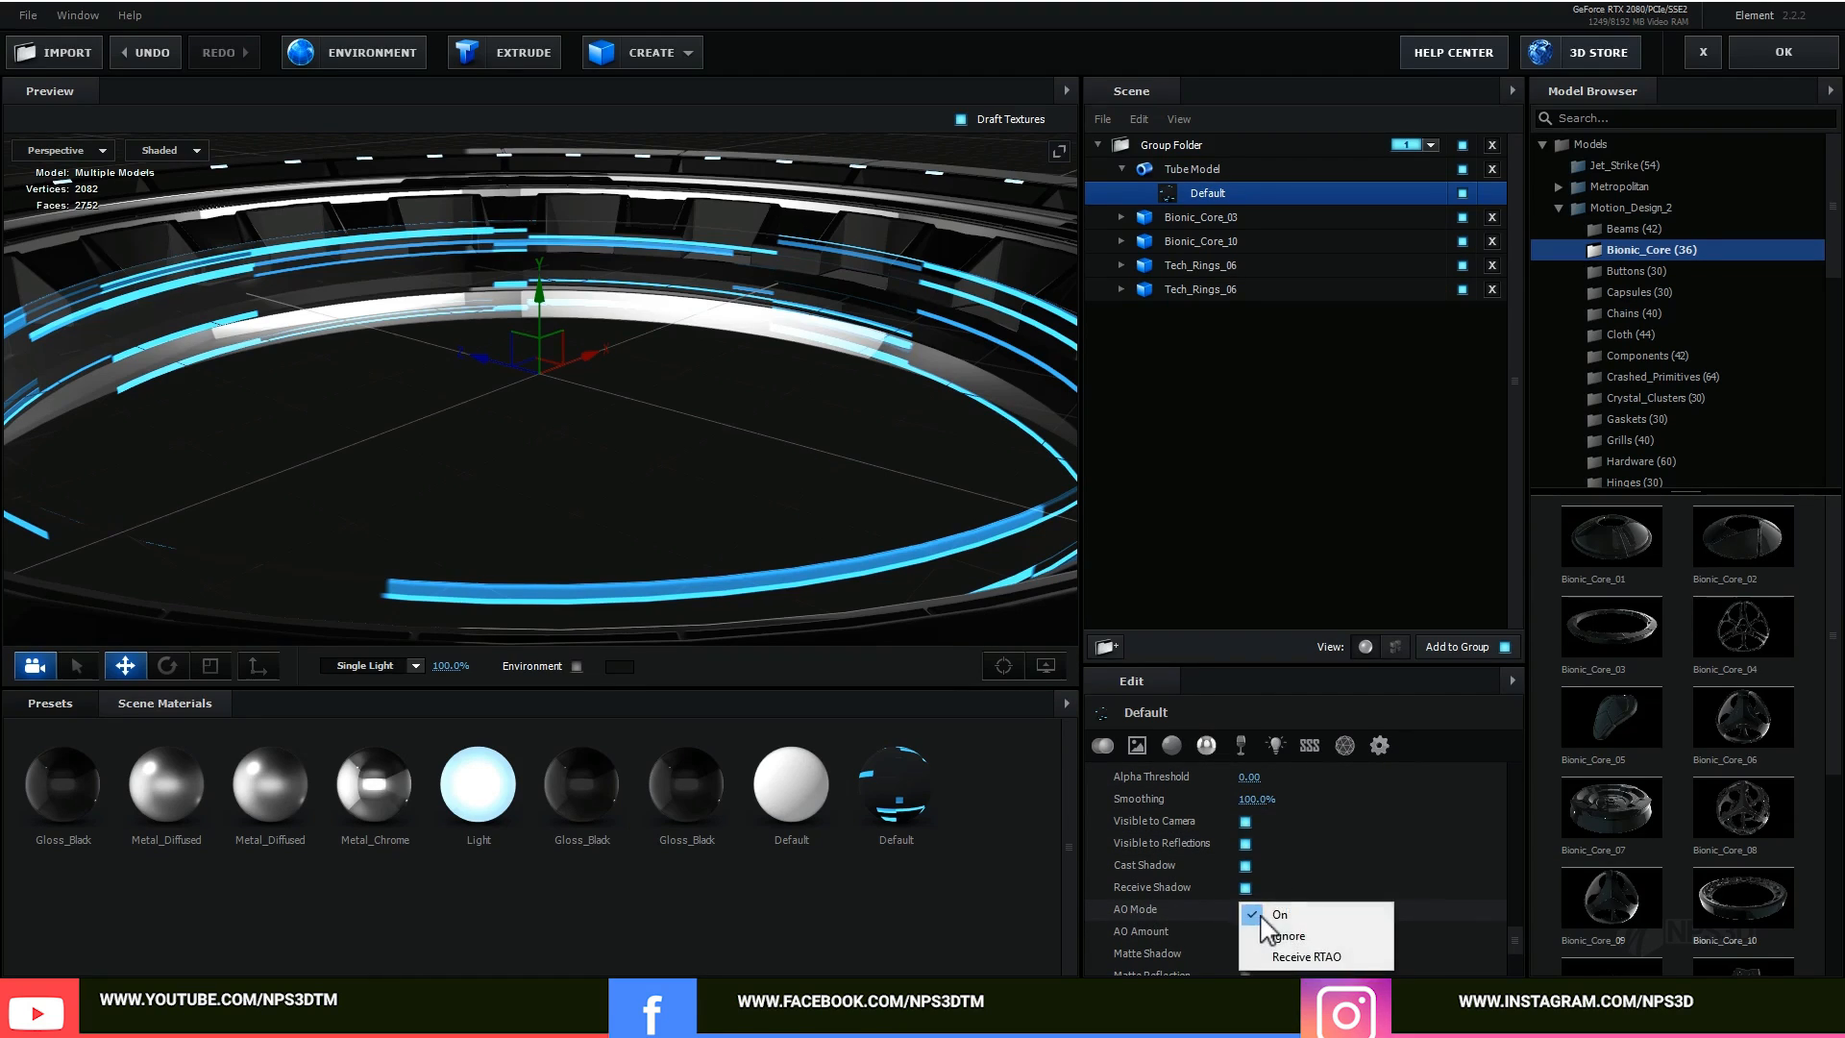
pyautogui.click(1273, 936)
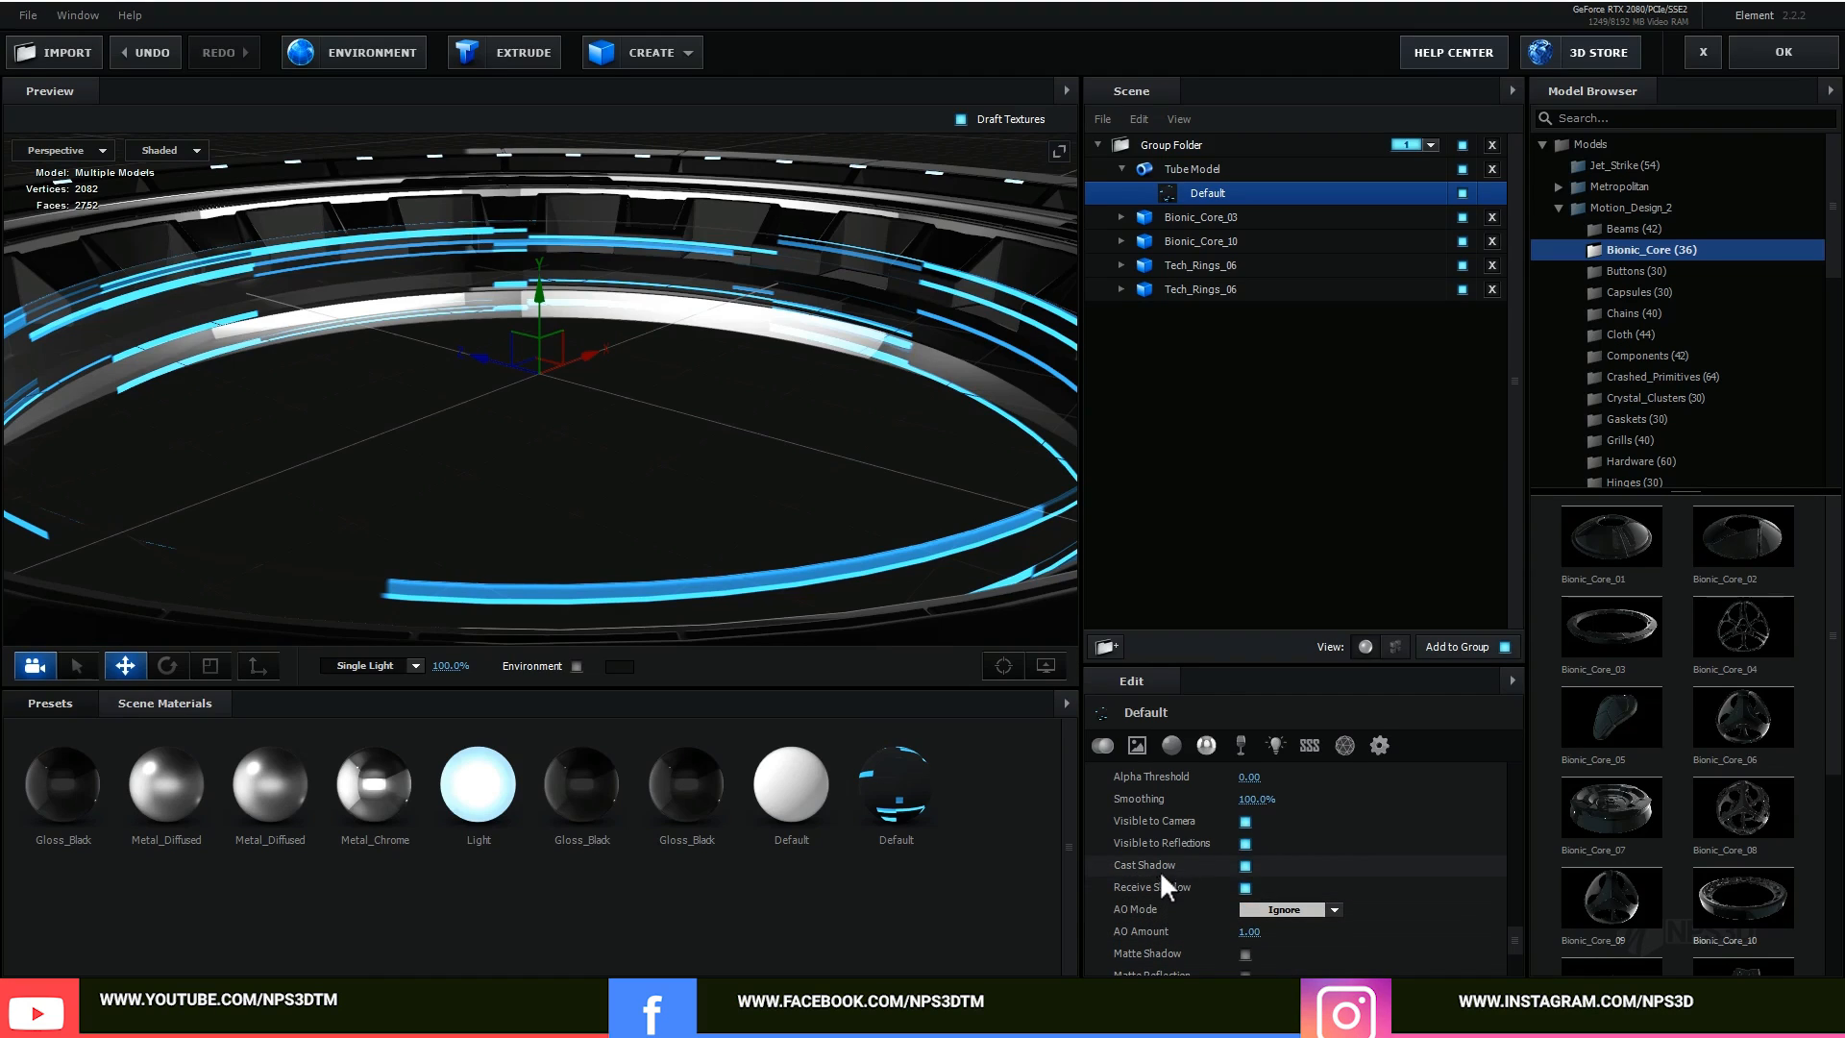
pyautogui.click(1245, 866)
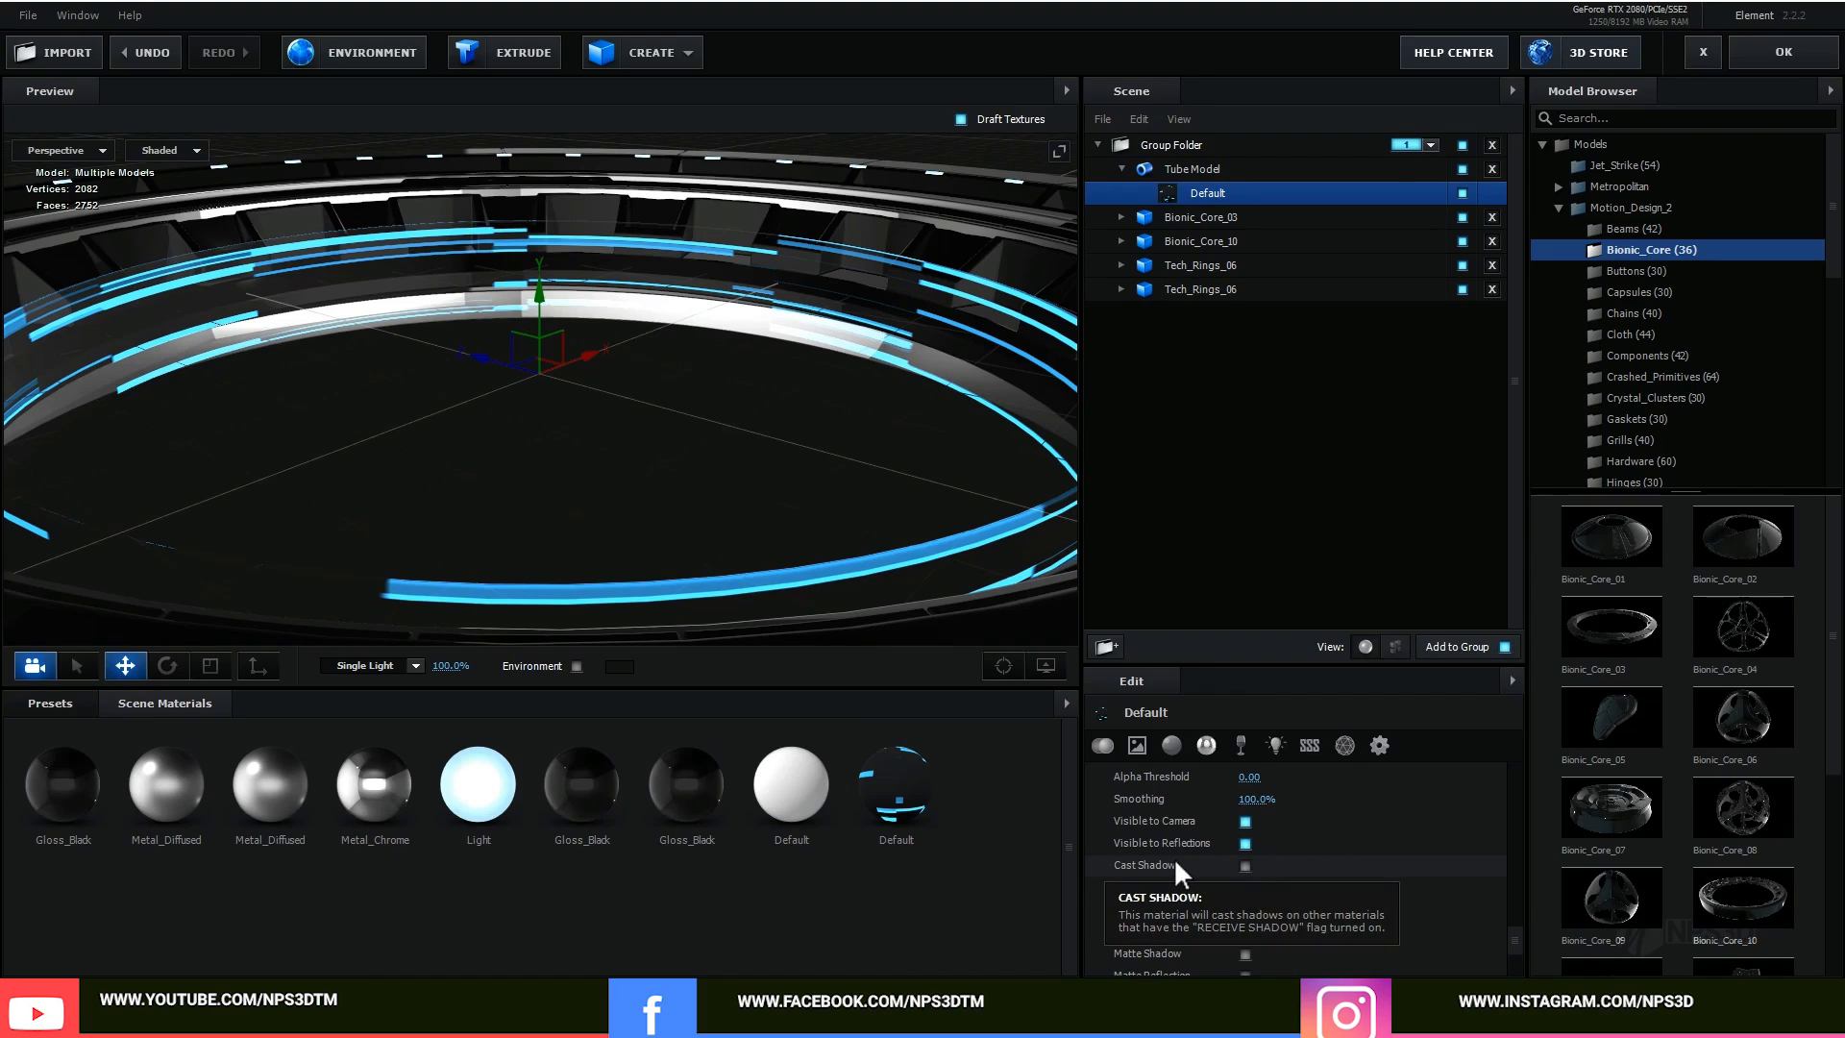
# Step: Change the tube model's UV Repeat to -0.52 and 1.31 to multiply the blue lines
pyautogui.moveTo(348, 390); pyautogui.dragTo(577, 452)
pyautogui.click(1191, 170)
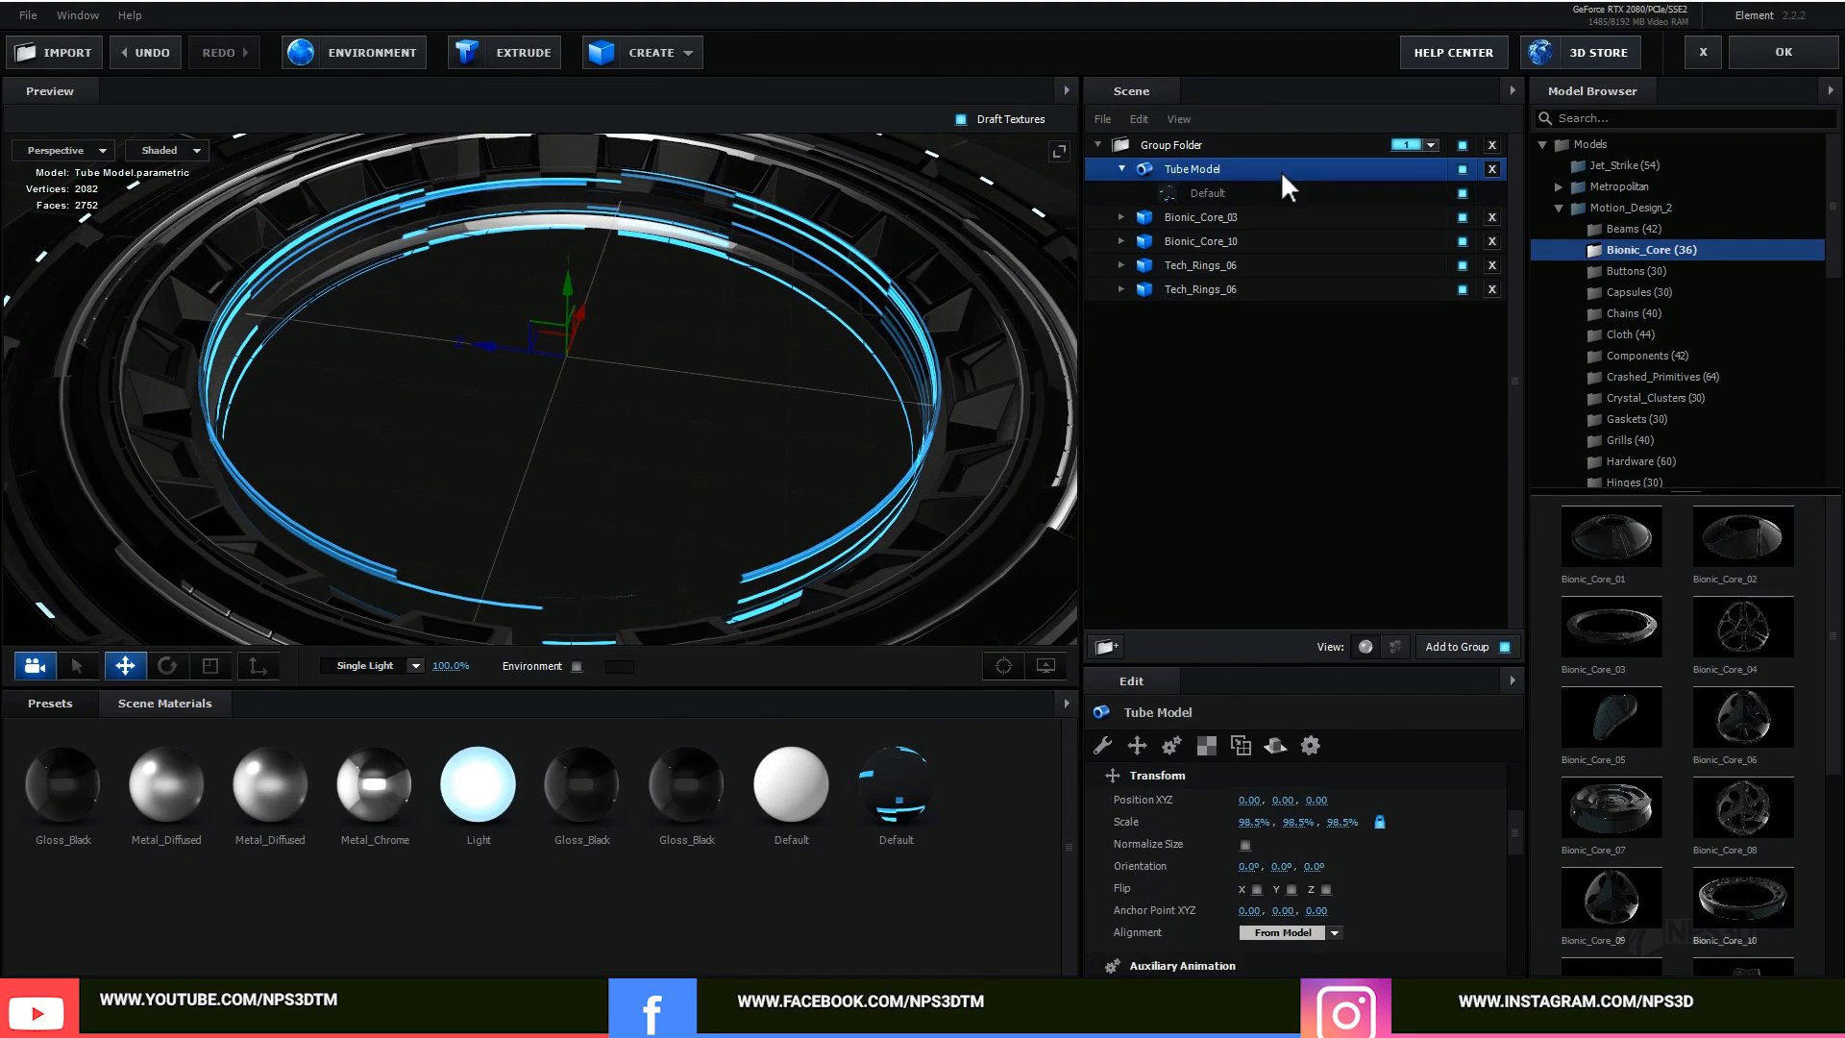
pyautogui.click(1207, 747)
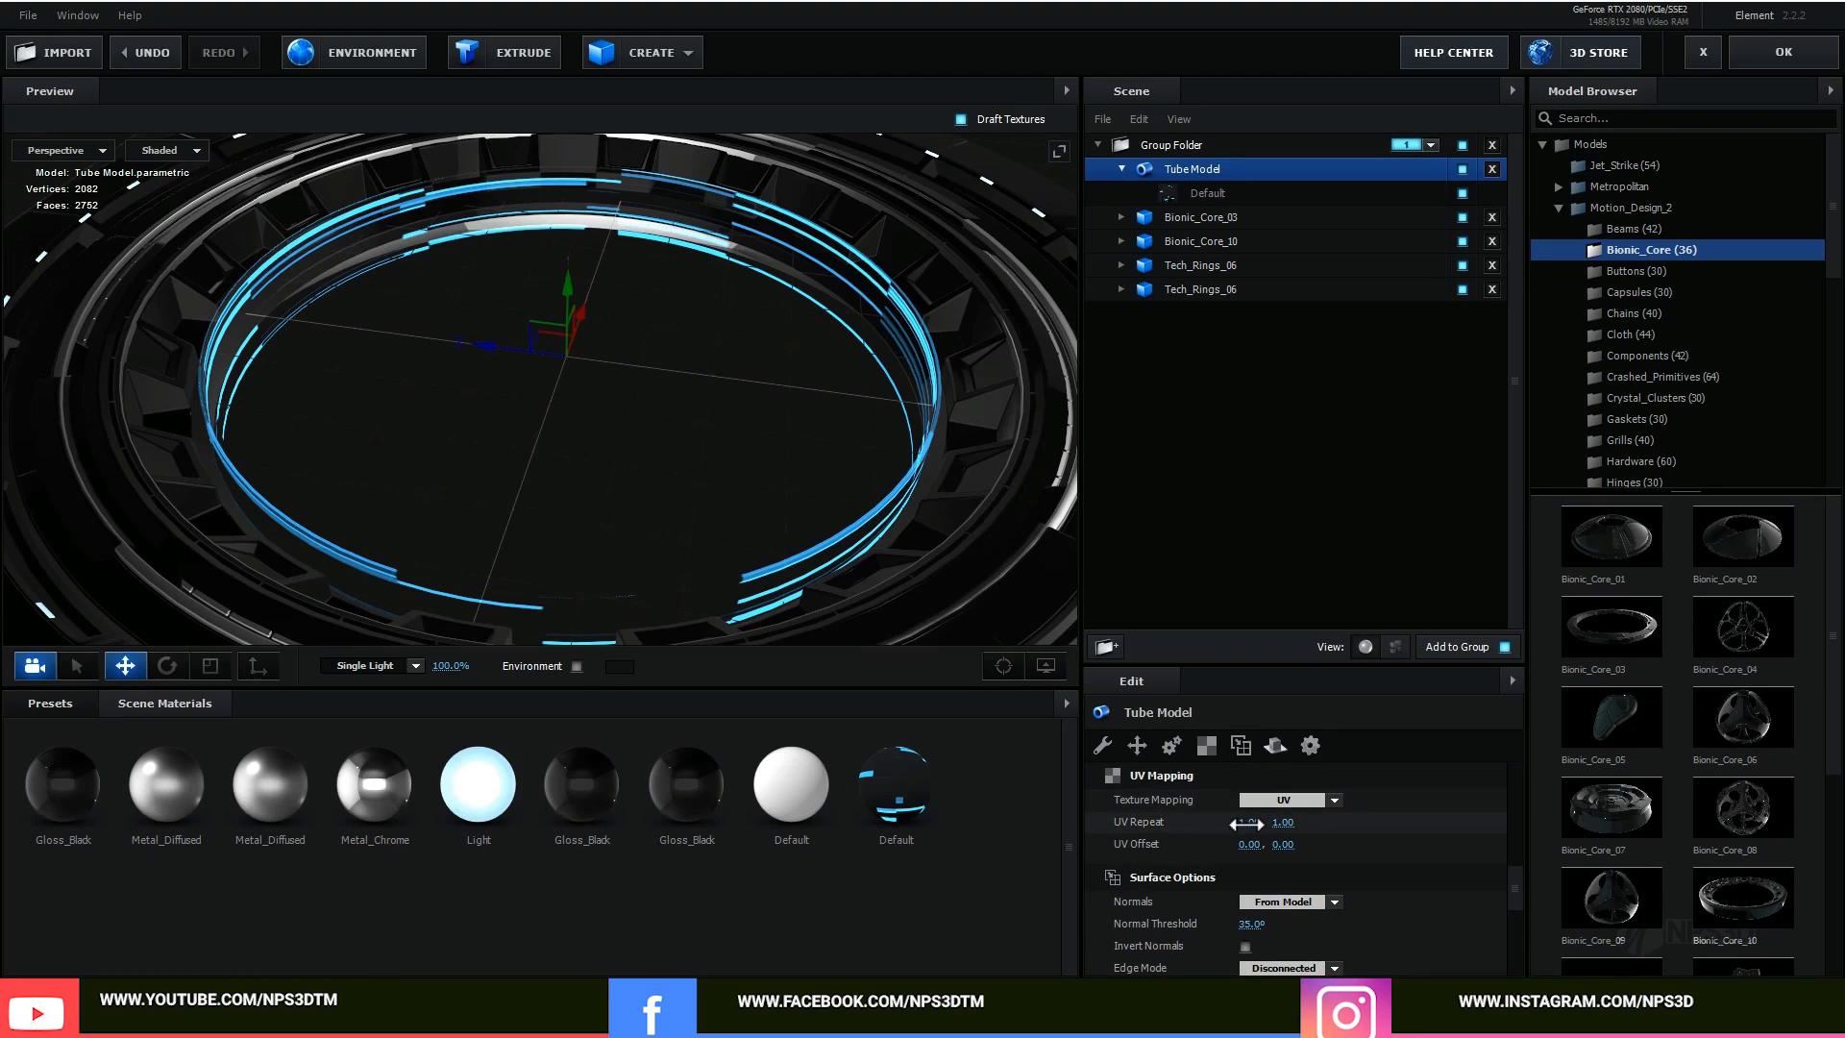
pyautogui.moveTo(1255, 825); pyautogui.dragTo(1458, 784)
pyautogui.hotkey('ctrl', 'z')
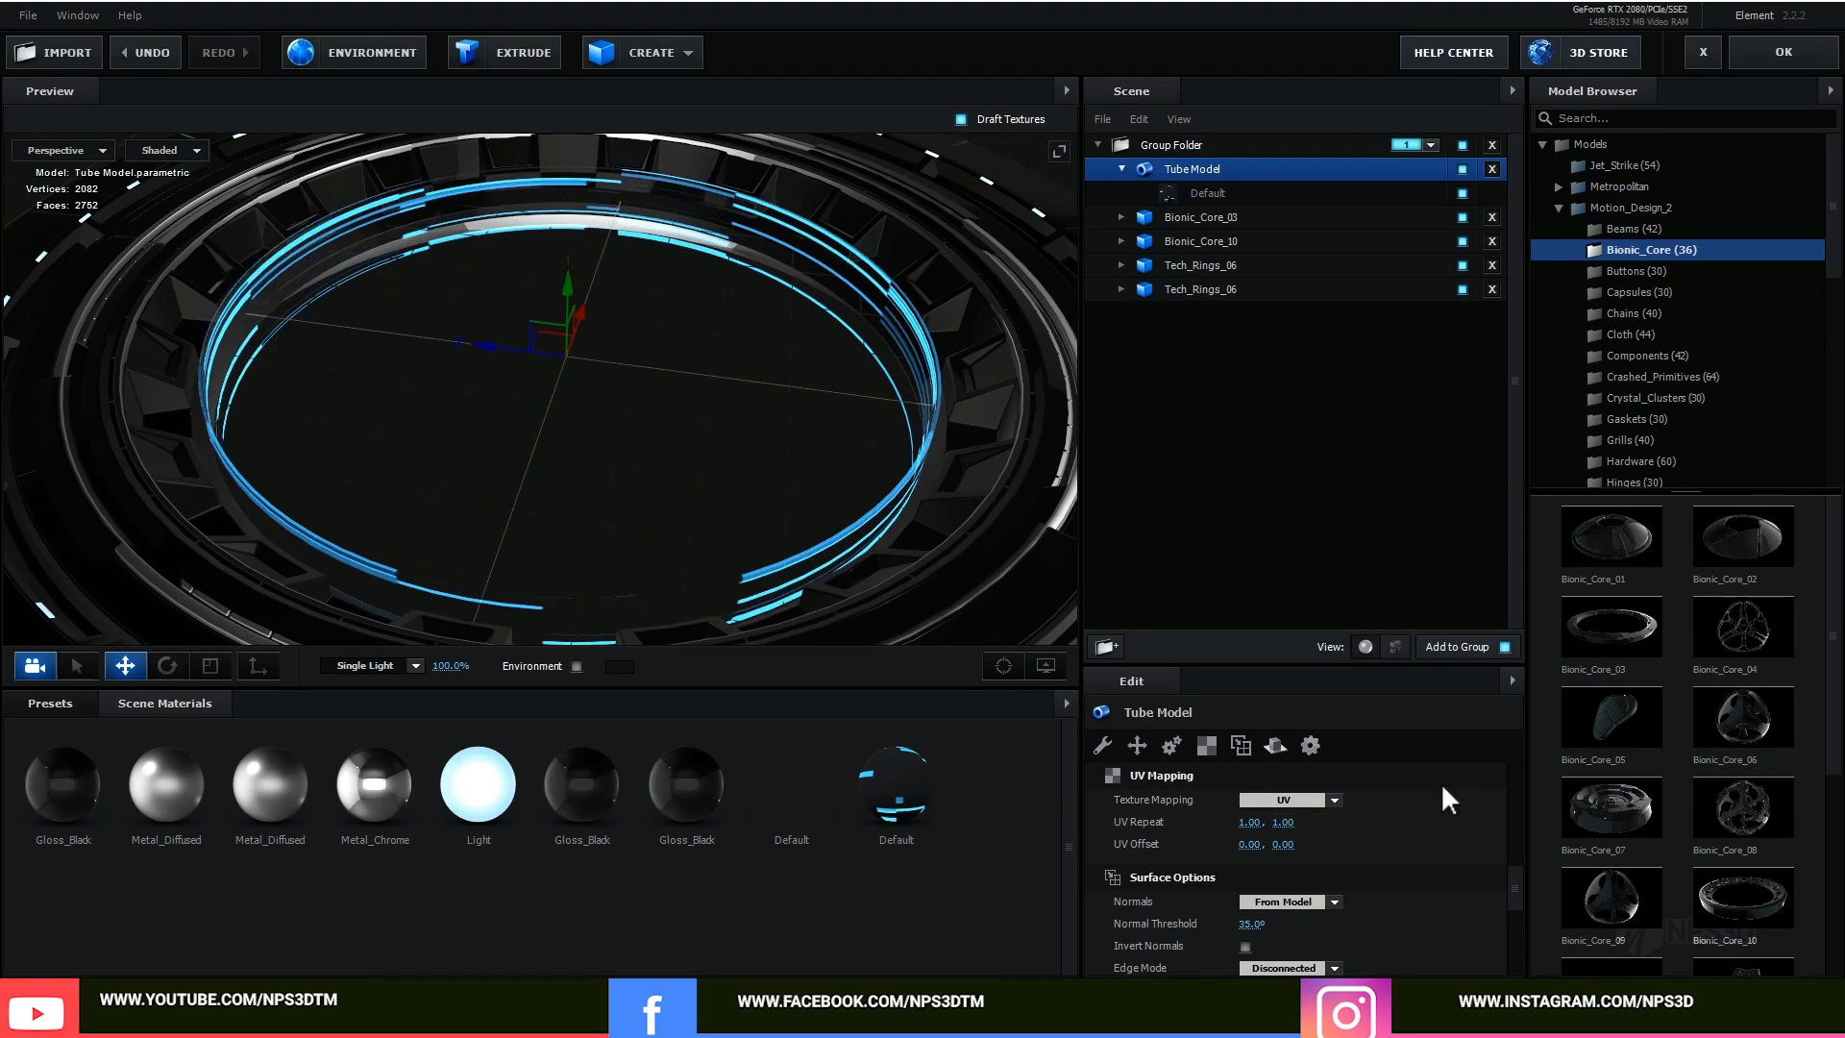
pyautogui.moveTo(1278, 828); pyautogui.dragTo(1153, 828)
# Step: Duplicate the tube model and scale the copy uniformly to 95.5%
pyautogui.rightClick(1194, 173)
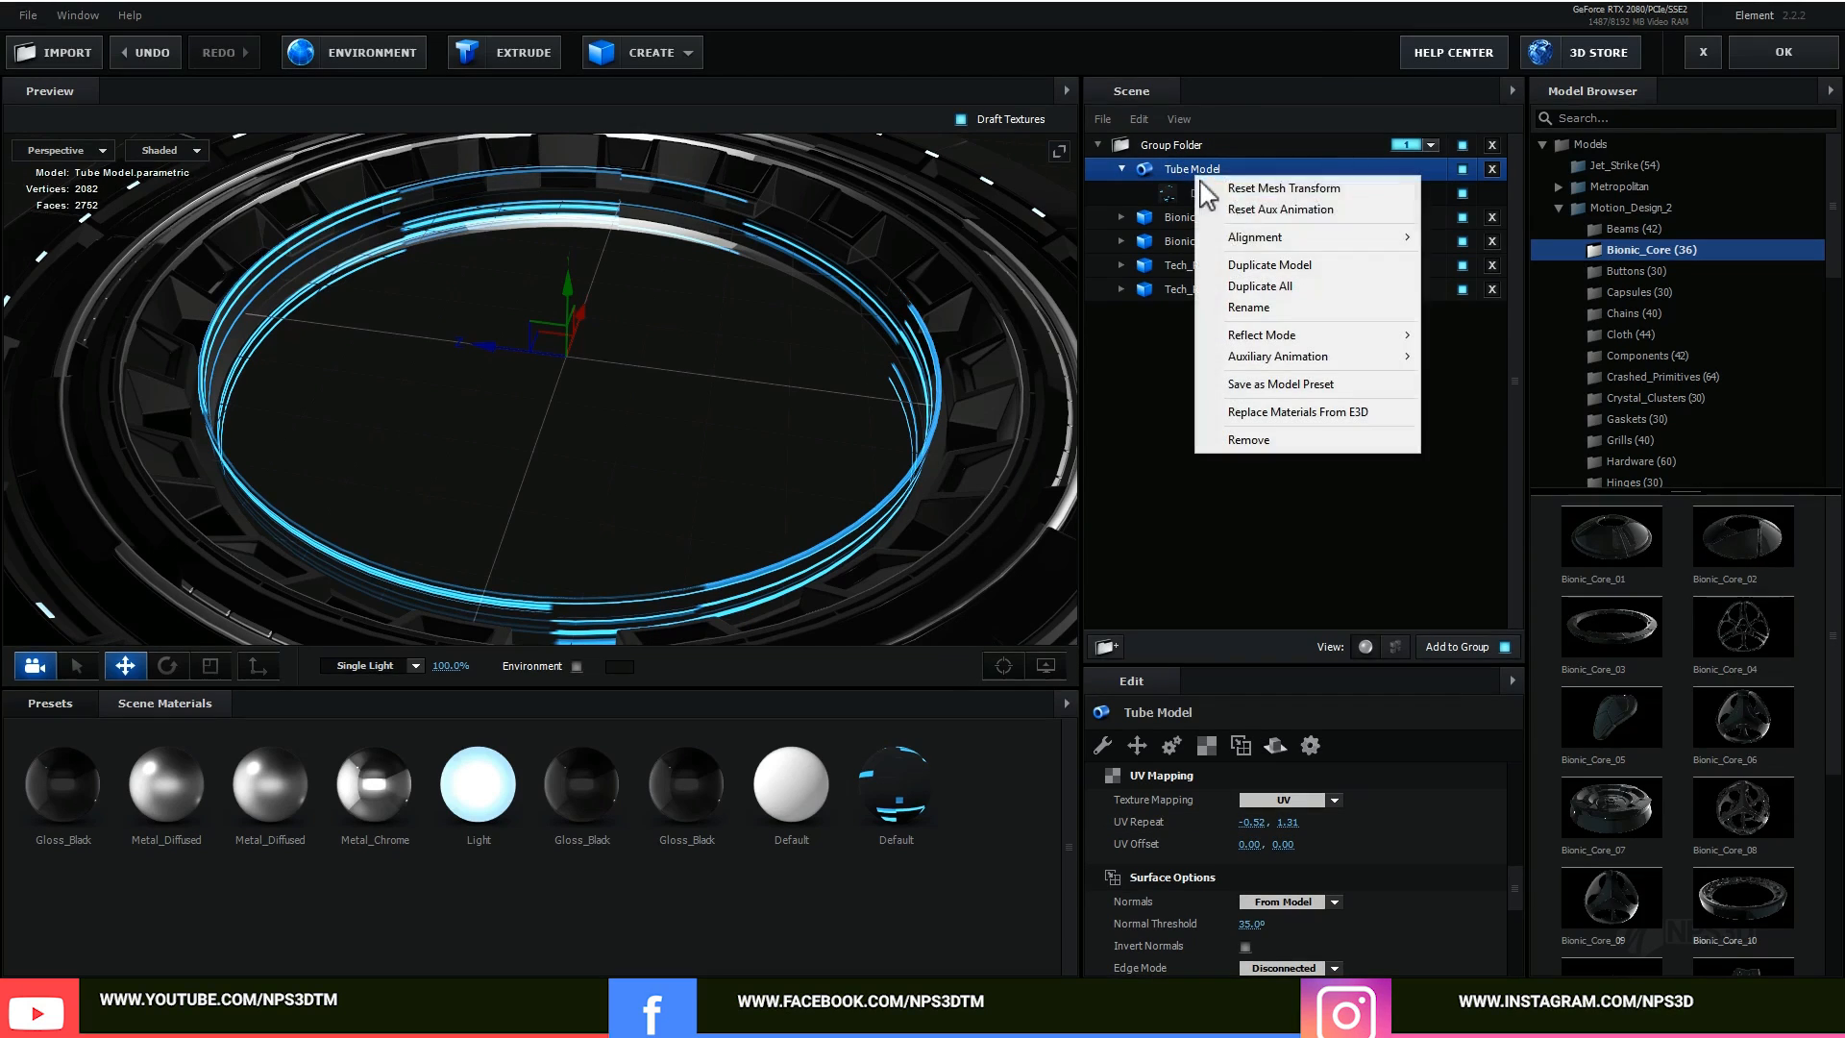
pyautogui.click(1244, 261)
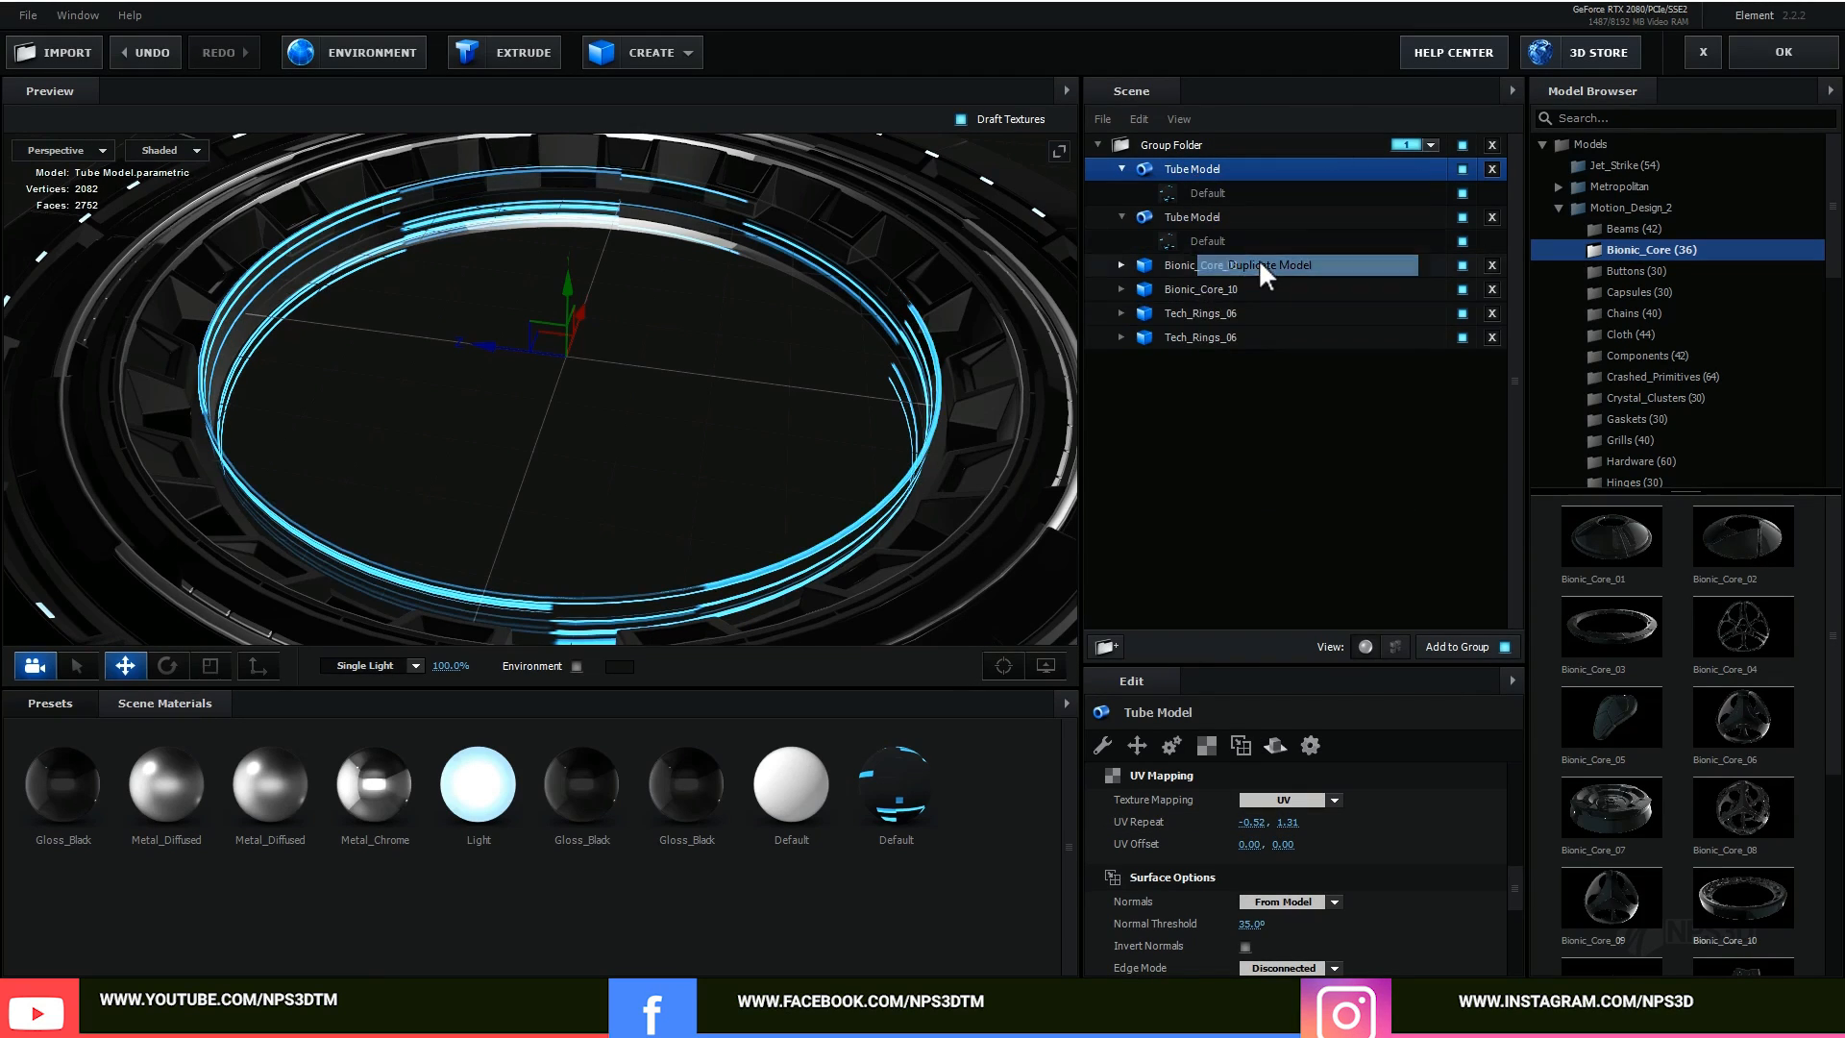
pyautogui.click(1103, 745)
pyautogui.click(1137, 746)
pyautogui.moveTo(1247, 821); pyautogui.dragTo(1242, 822)
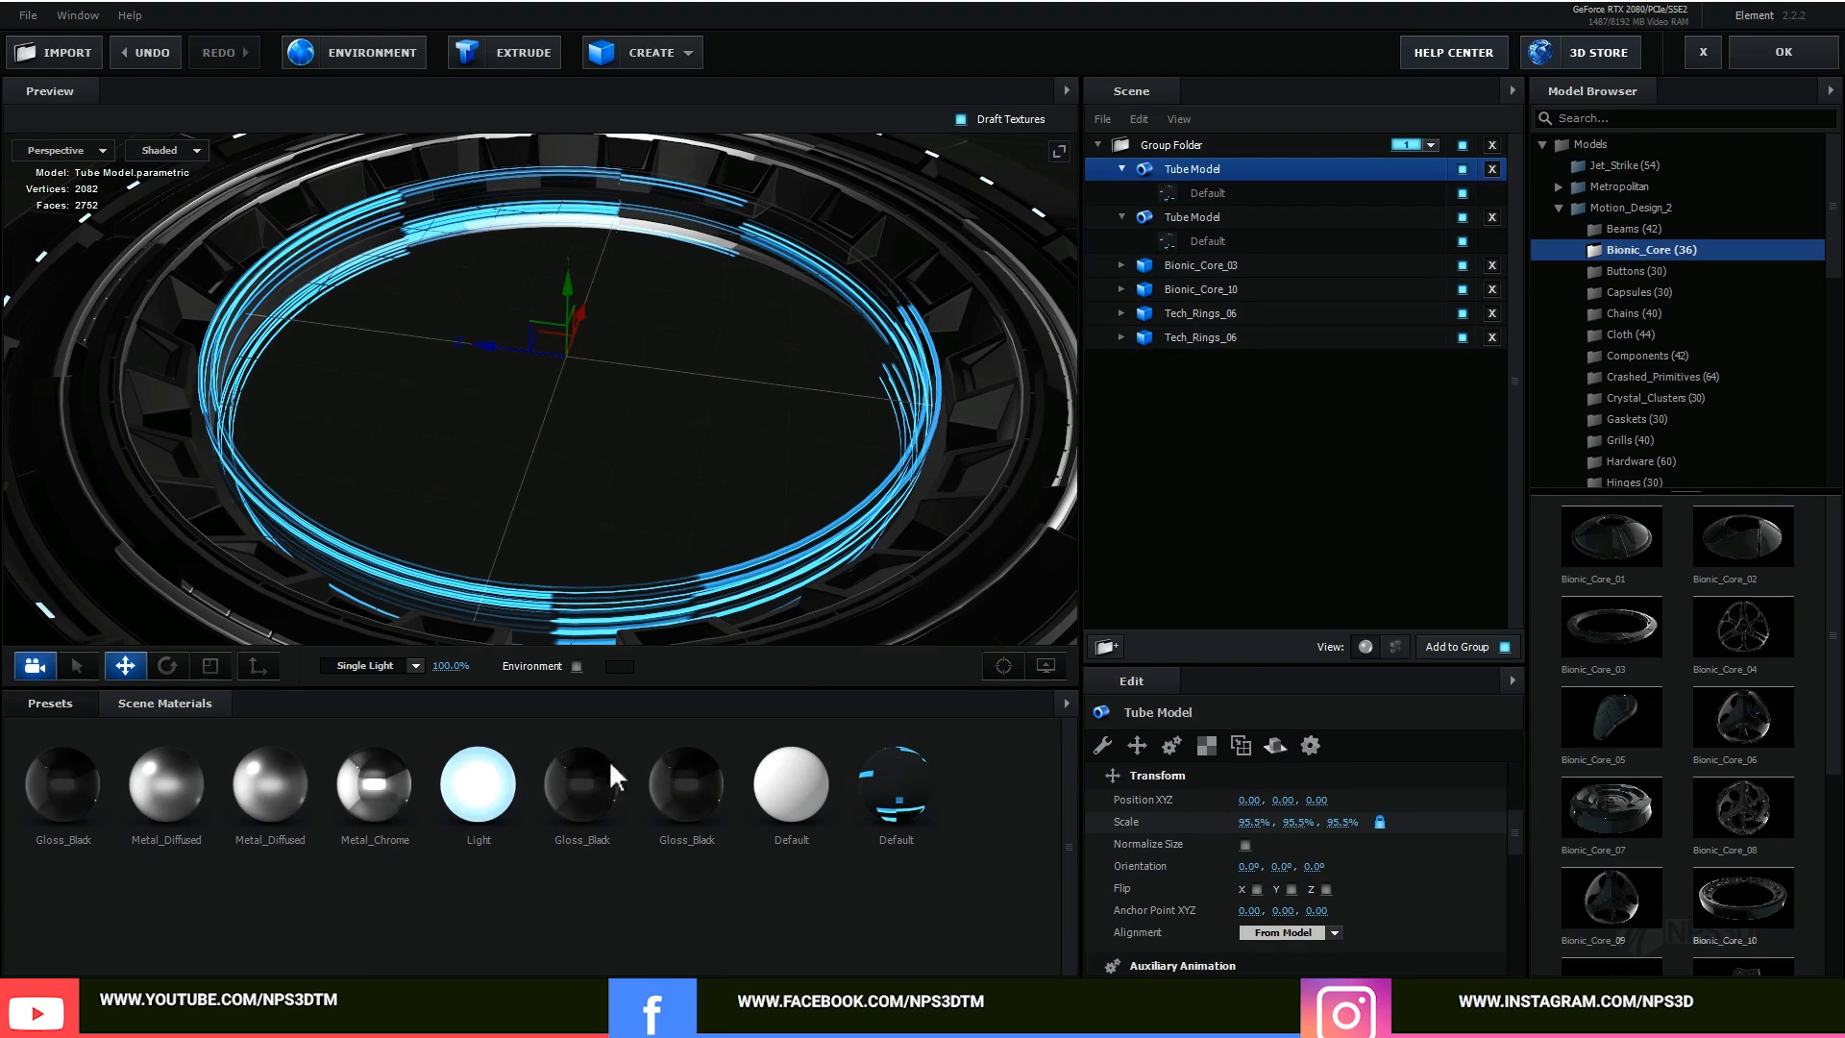
# Step: Duplicate the blue-lines Default material, apply the copy to the duplicated tube and select it for editing
pyautogui.rightClick(889, 786)
pyautogui.click(930, 822)
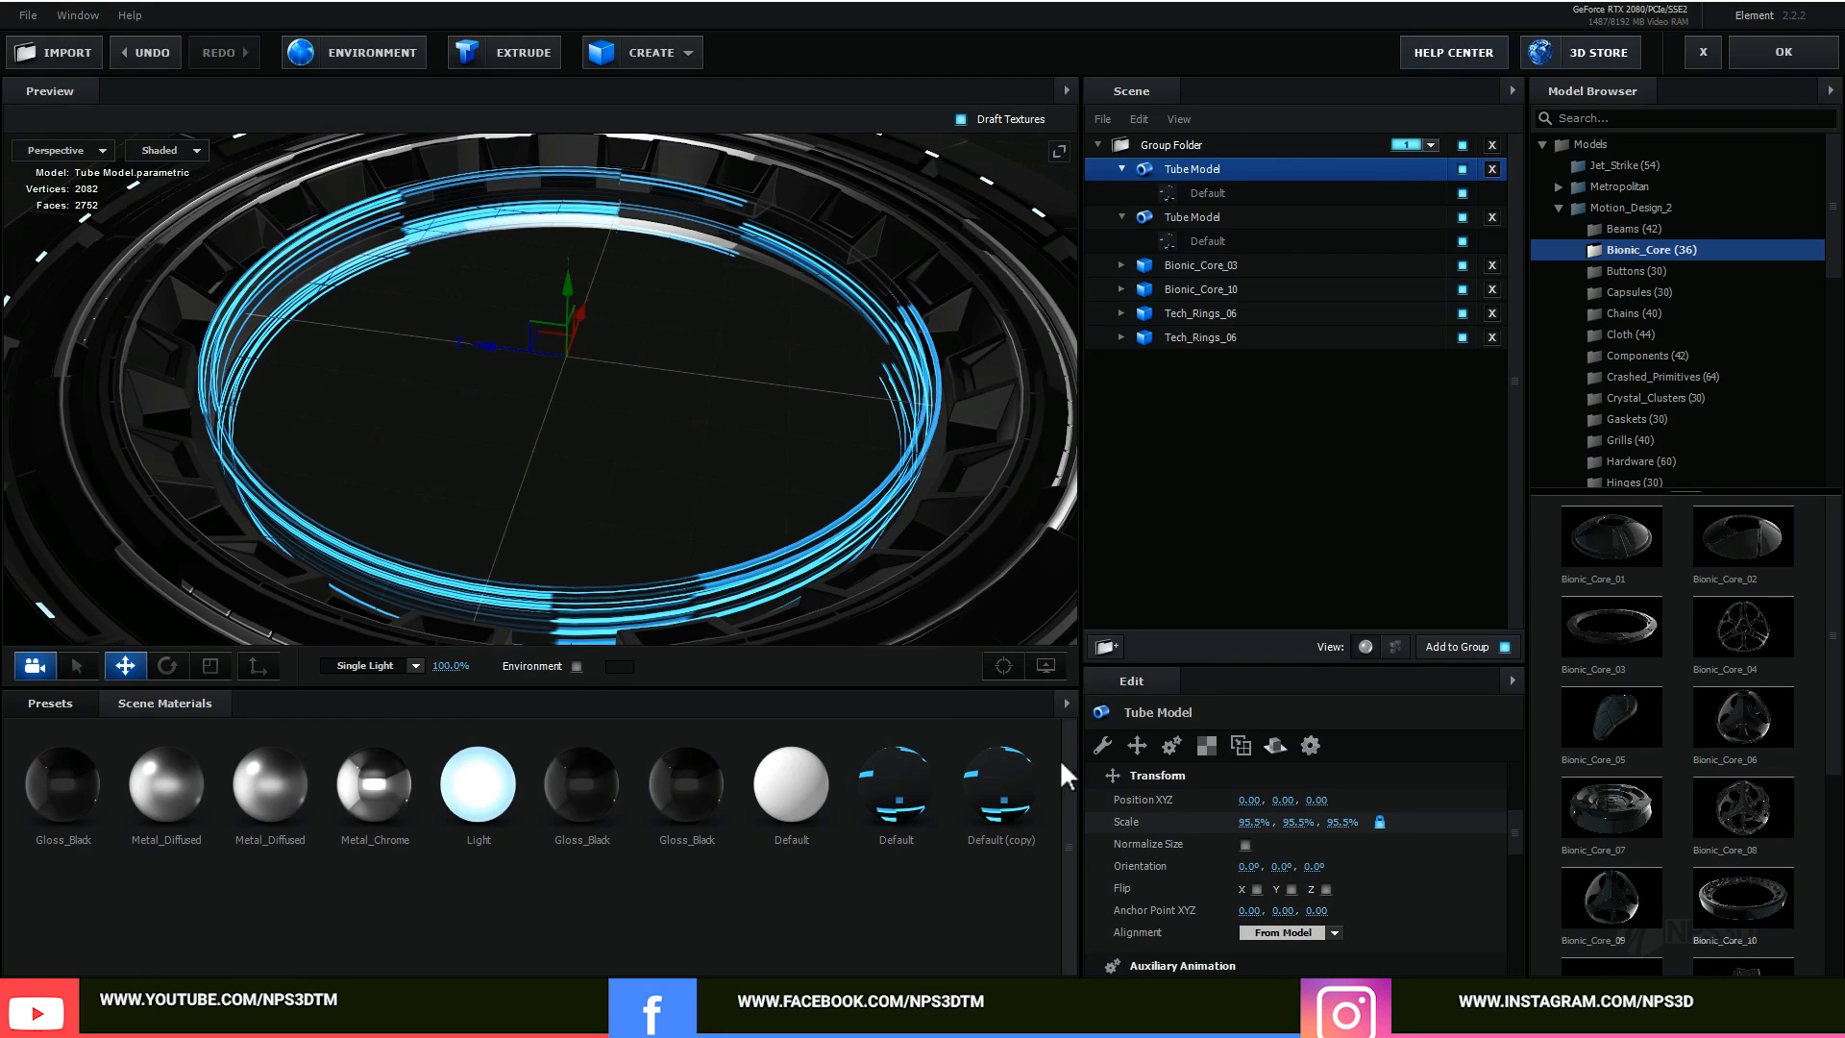
pyautogui.rightClick(994, 781)
pyautogui.click(926, 856)
pyautogui.moveTo(1000, 783); pyautogui.dragTo(1174, 200)
pyautogui.click(1198, 192)
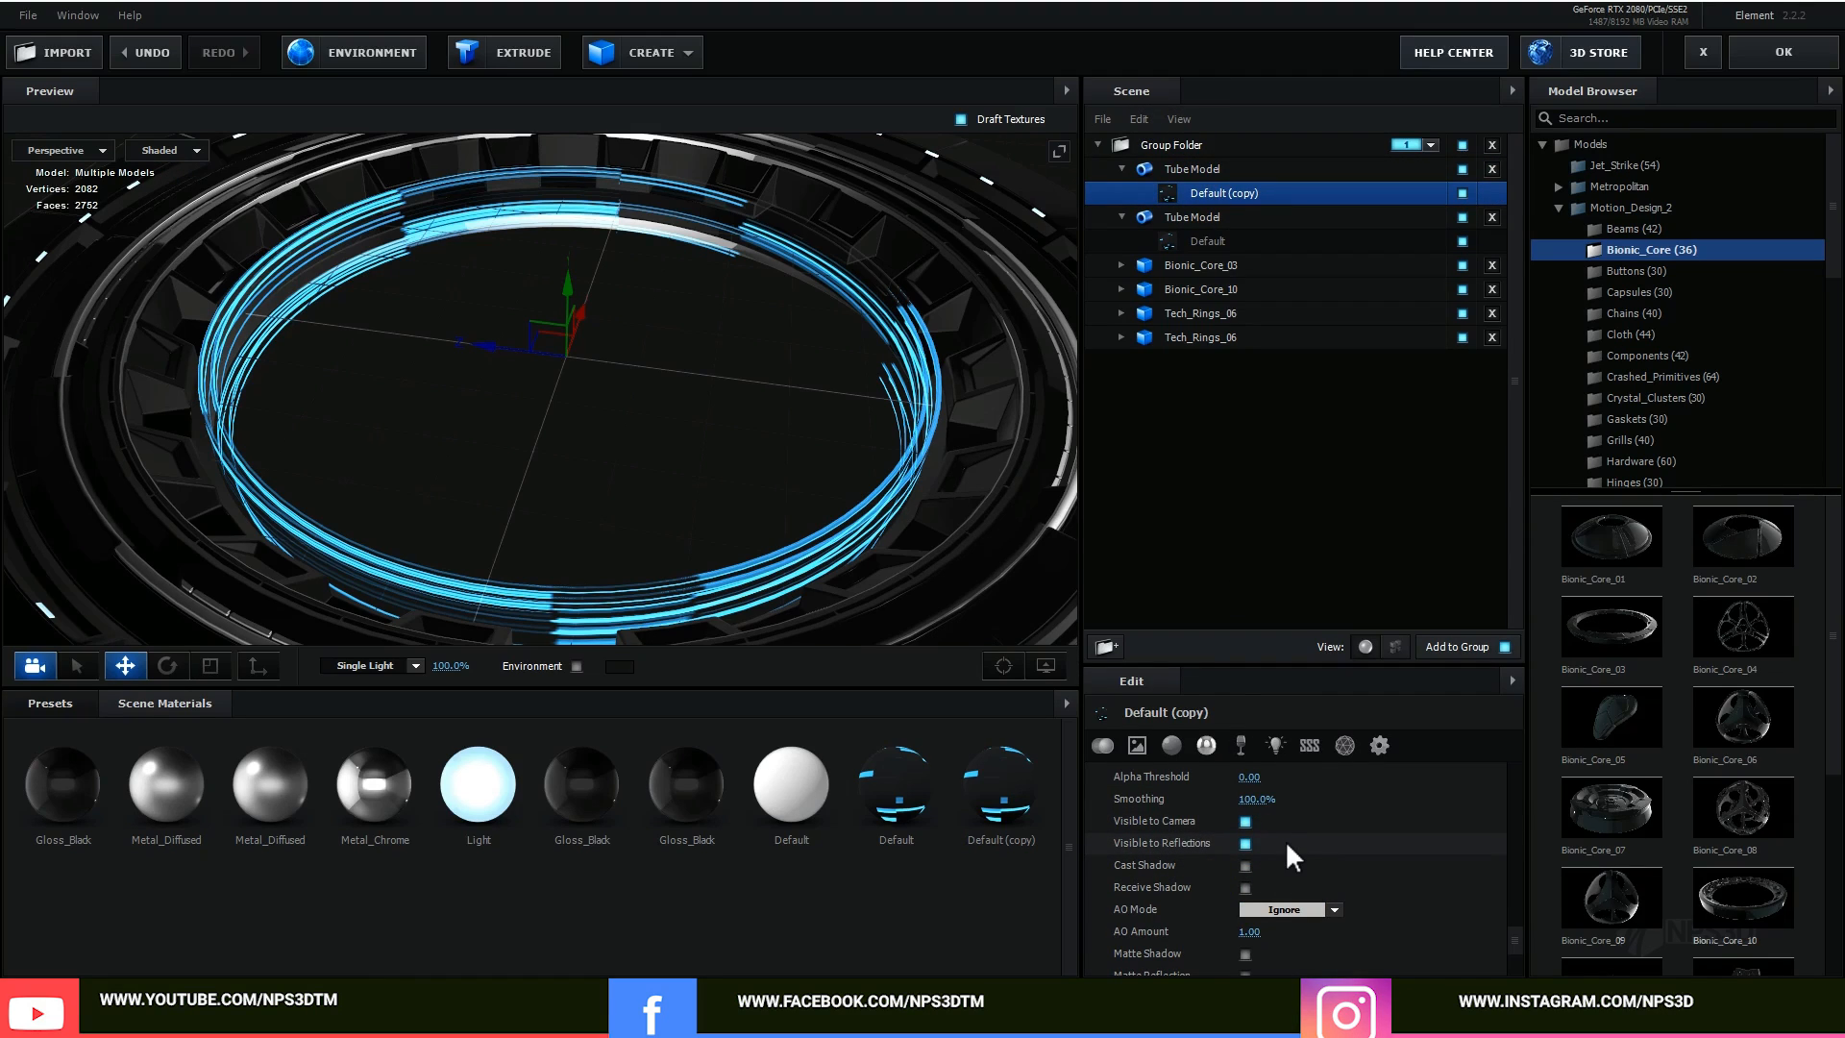
# Step: Set the duplicated tube's UV Repeat to -3.40 and 0.38 and its UV Offset to -0.35 and -0.26
pyautogui.scroll(3, 1284, 839)
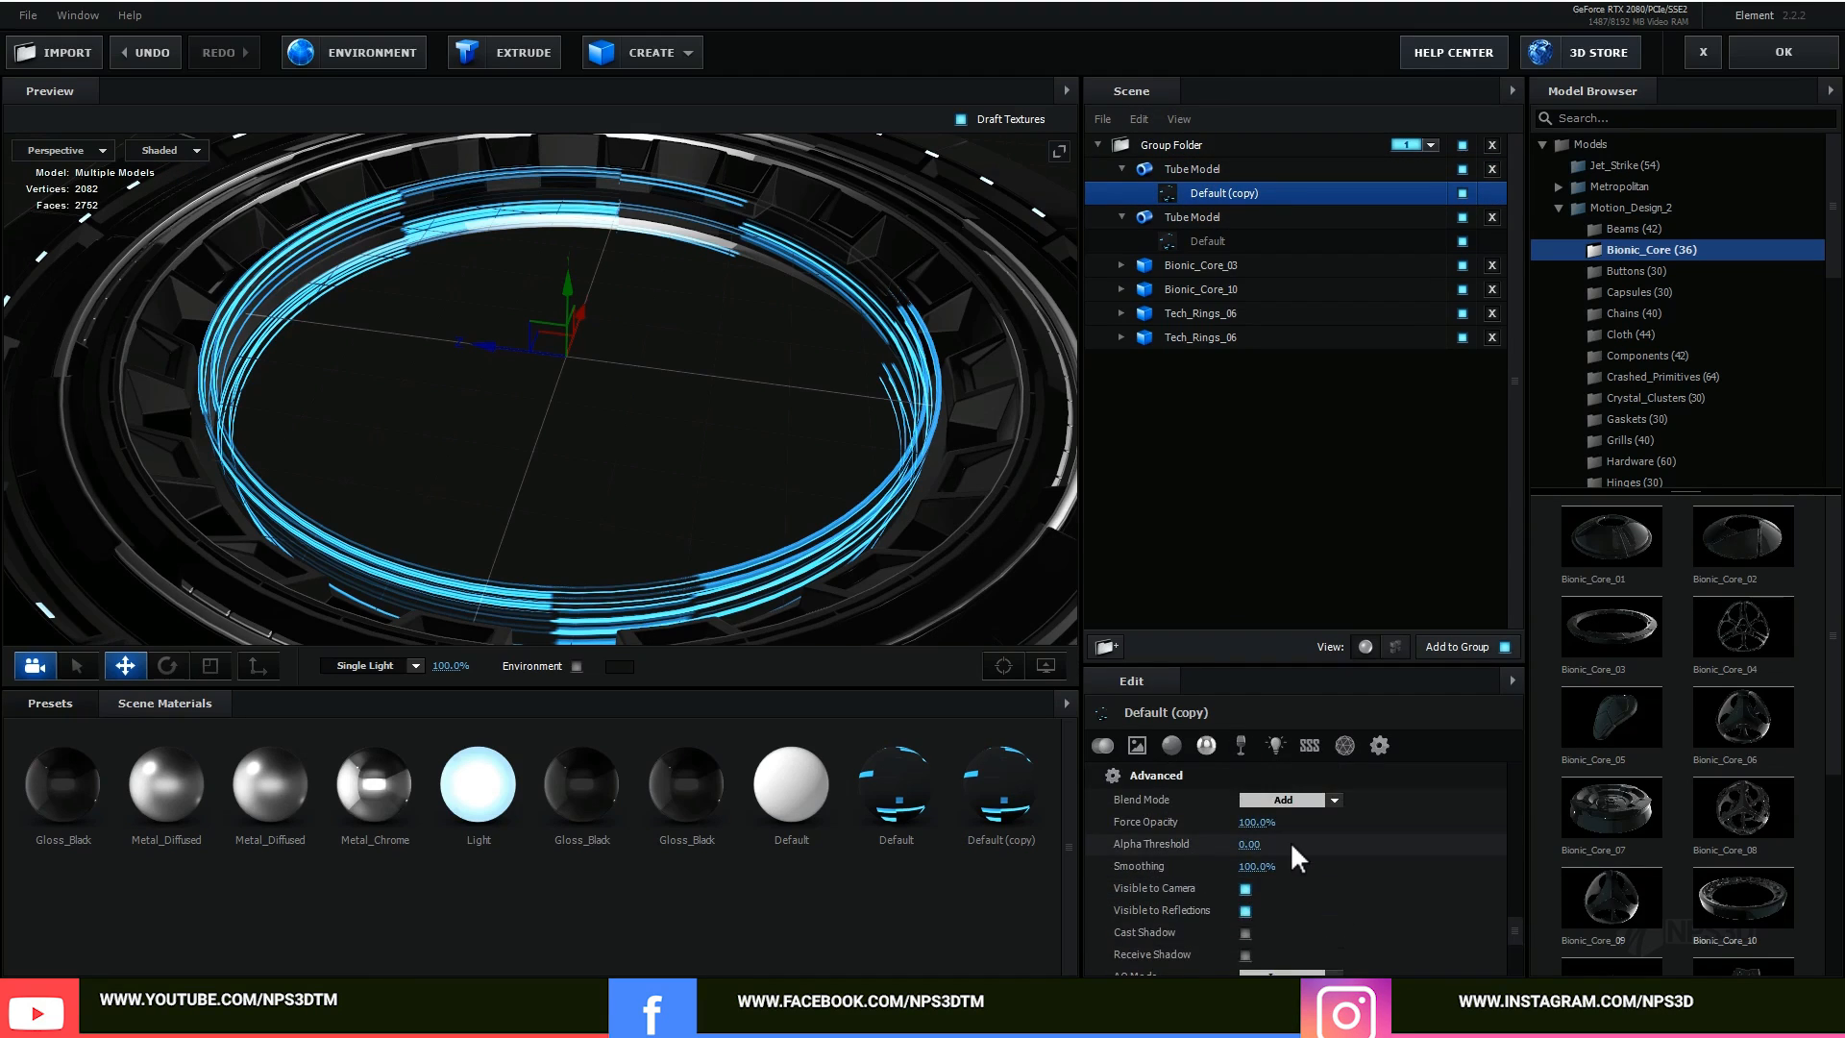
pyautogui.click(1212, 170)
pyautogui.click(1208, 747)
pyautogui.moveTo(1257, 828); pyautogui.dragTo(676, 799)
pyautogui.moveTo(1286, 824); pyautogui.dragTo(1356, 799)
pyautogui.moveTo(1241, 841); pyautogui.dragTo(1193, 856)
pyautogui.moveTo(1279, 845); pyautogui.dragTo(1165, 876)
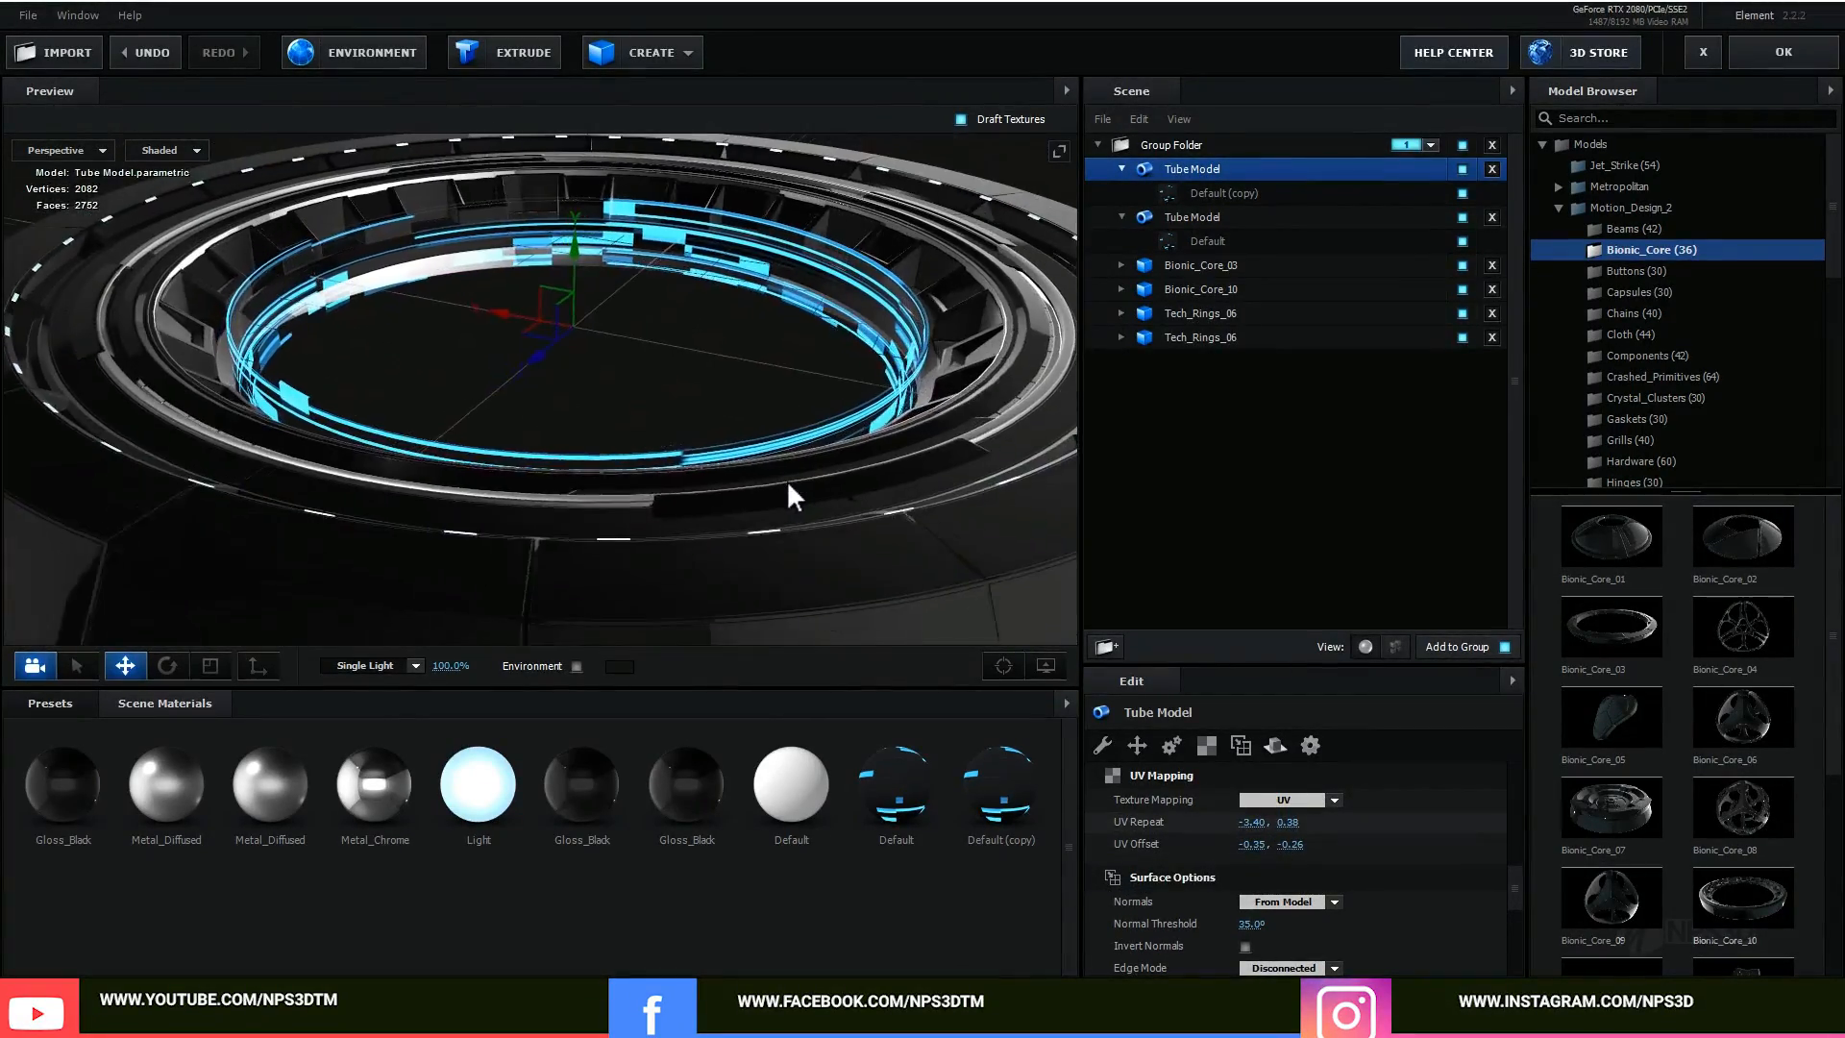
# Step: Adjust the duplicated tube's UV Repeat to 0.38 and -1.84 and its vertical UV Offset to 1.05 for denser lines
pyautogui.moveTo(787, 481); pyautogui.dragTo(765, 499)
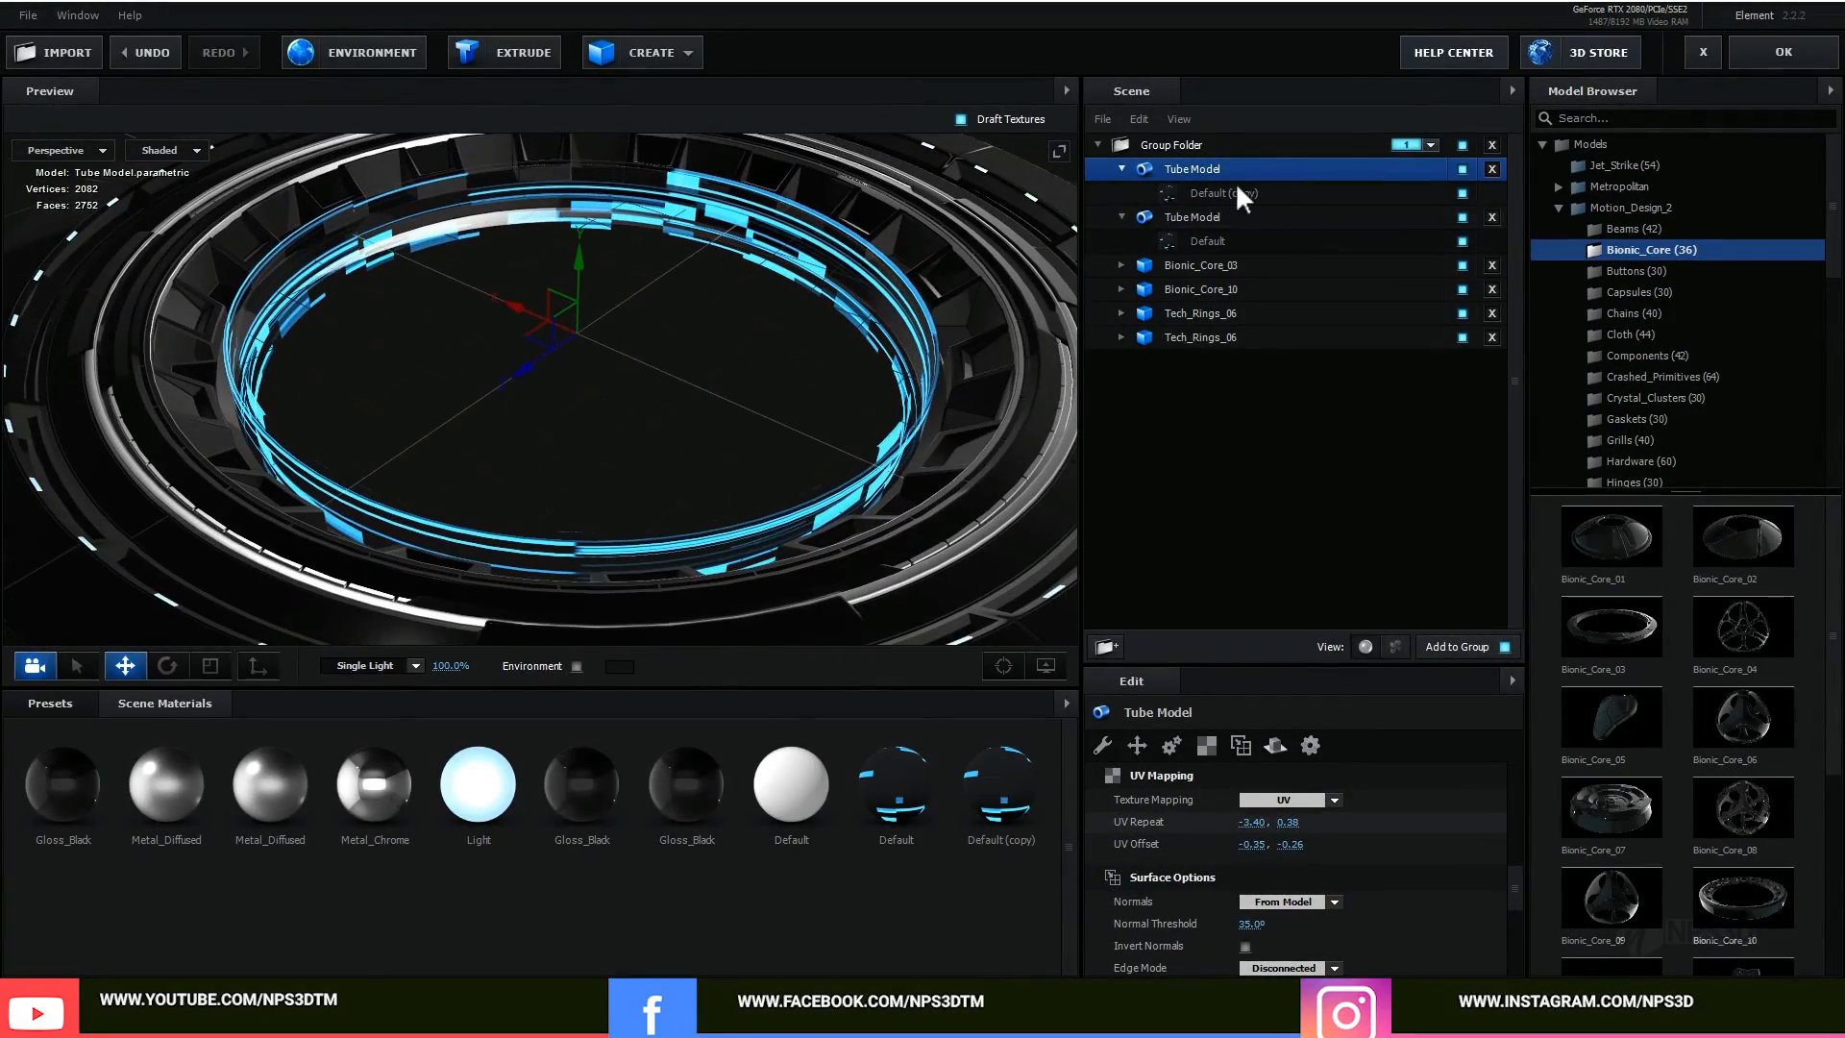
pyautogui.click(1213, 215)
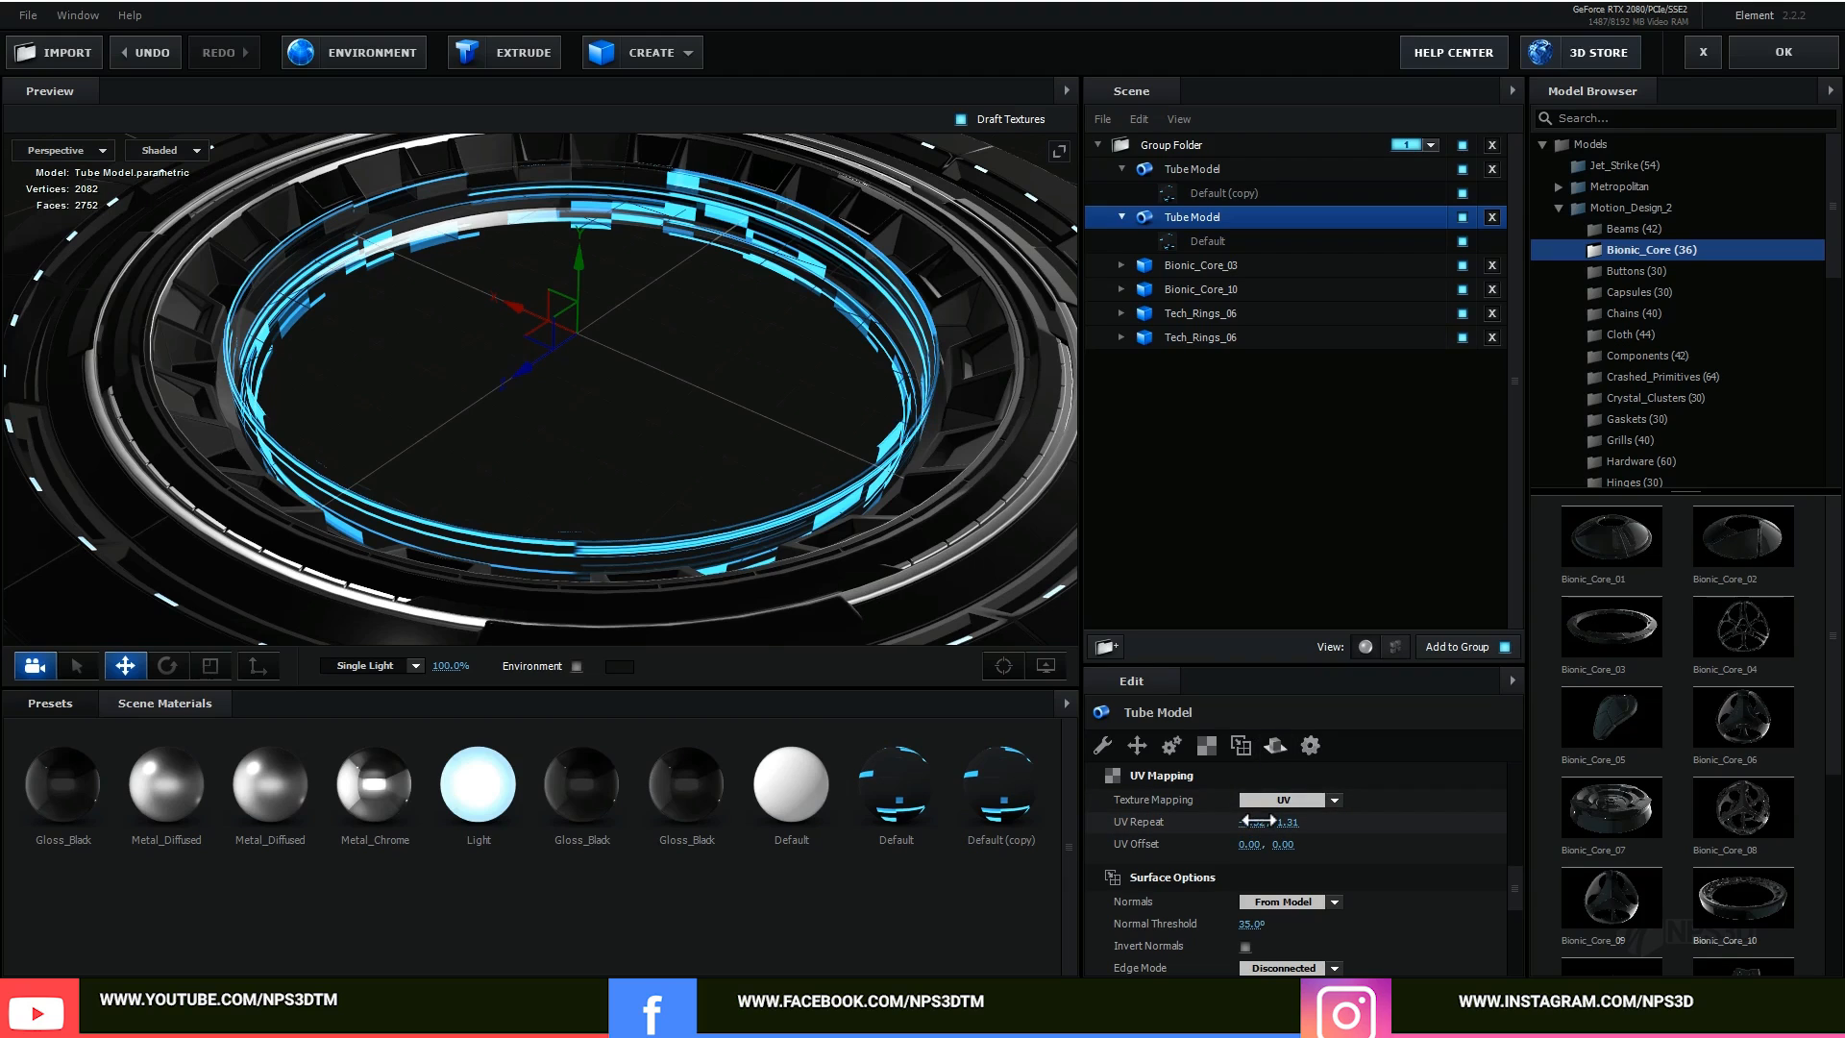
pyautogui.moveTo(1349, 799); pyautogui.dragTo(1365, 796)
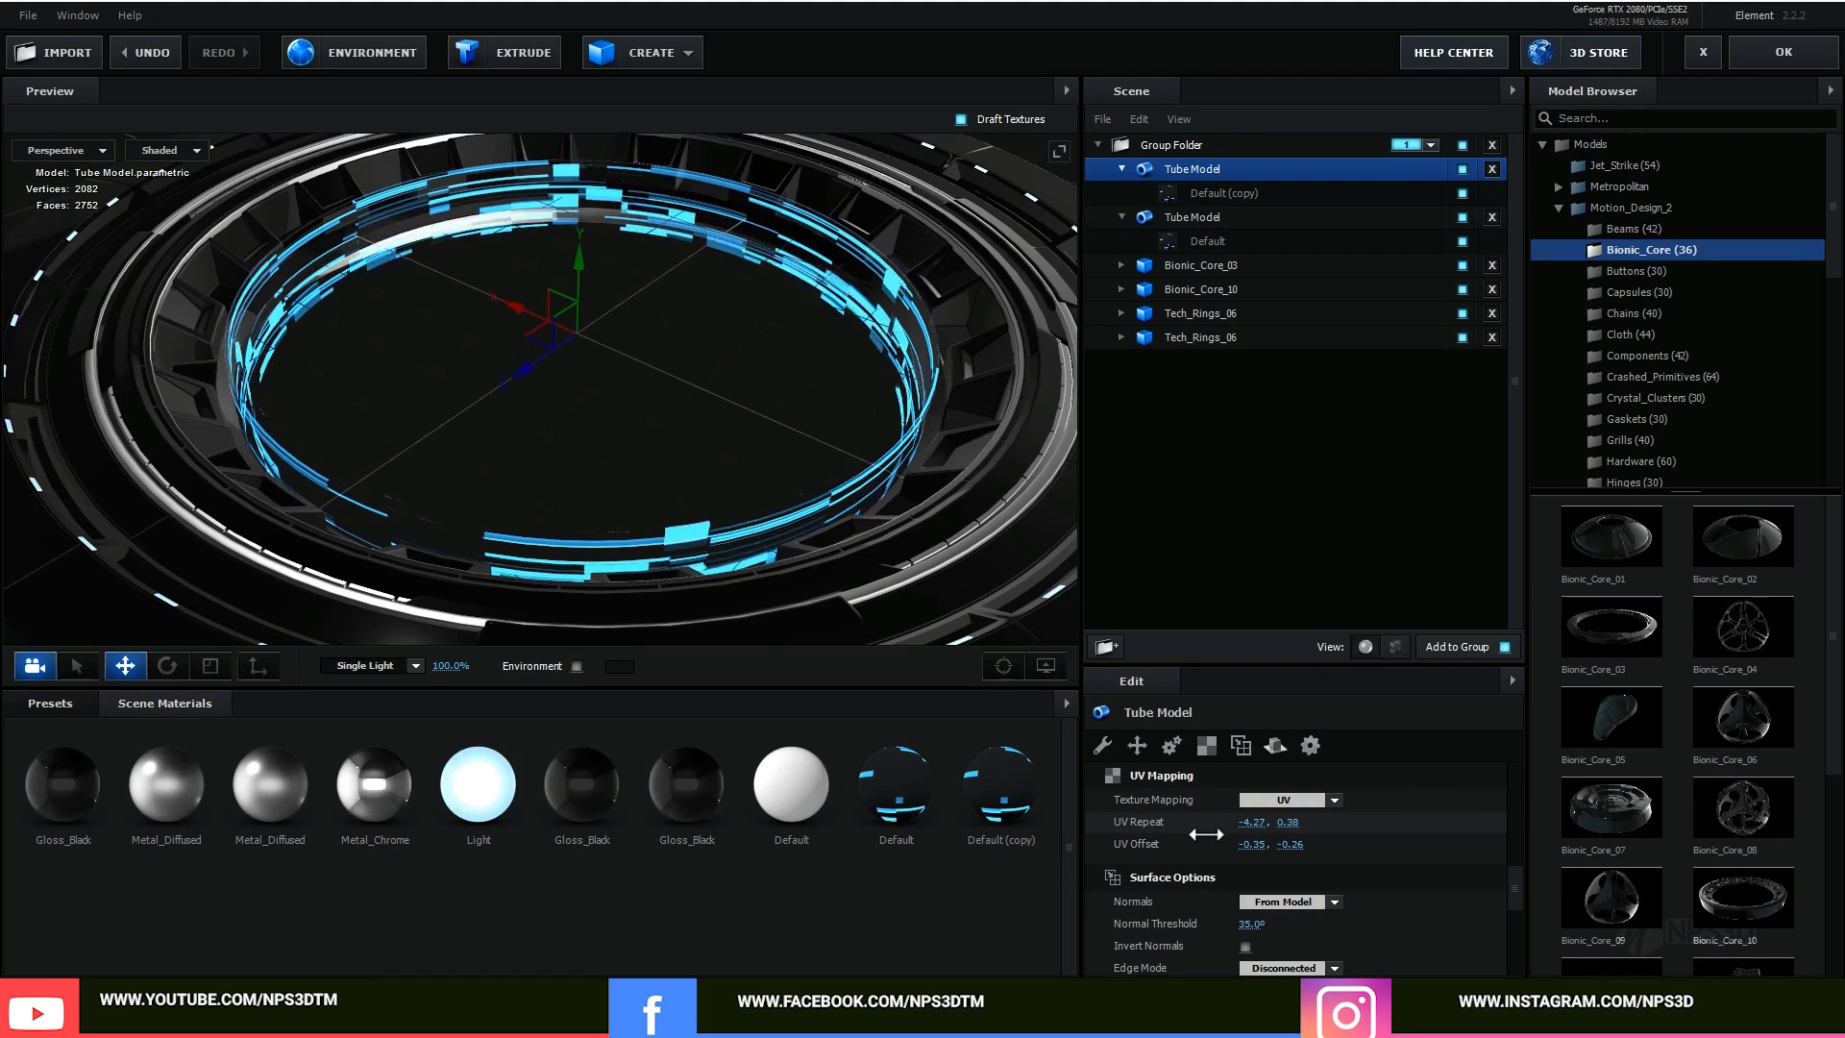
pyautogui.moveTo(1207, 832)
pyautogui.mouseDown()
pyautogui.moveTo(1257, 832)
pyautogui.moveTo(1192, 846)
pyautogui.mouseUp()
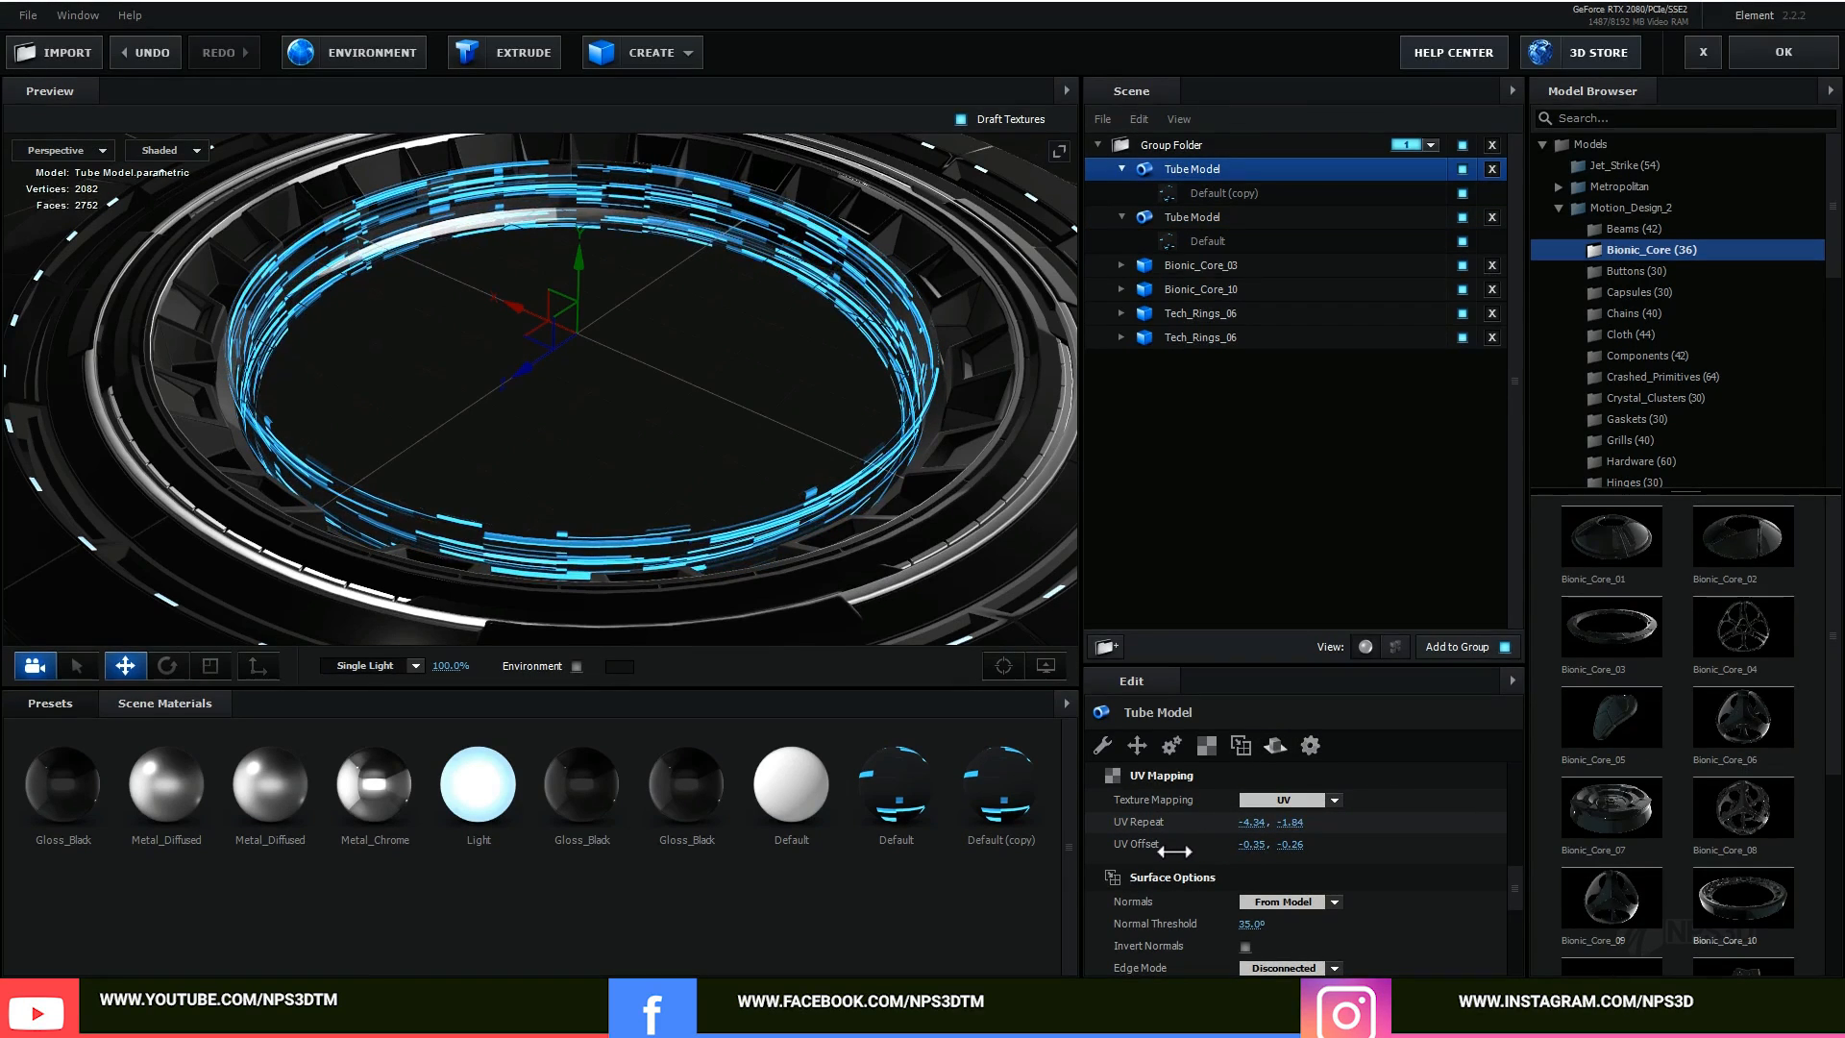
pyautogui.moveTo(678, 532); pyautogui.dragTo(644, 516)
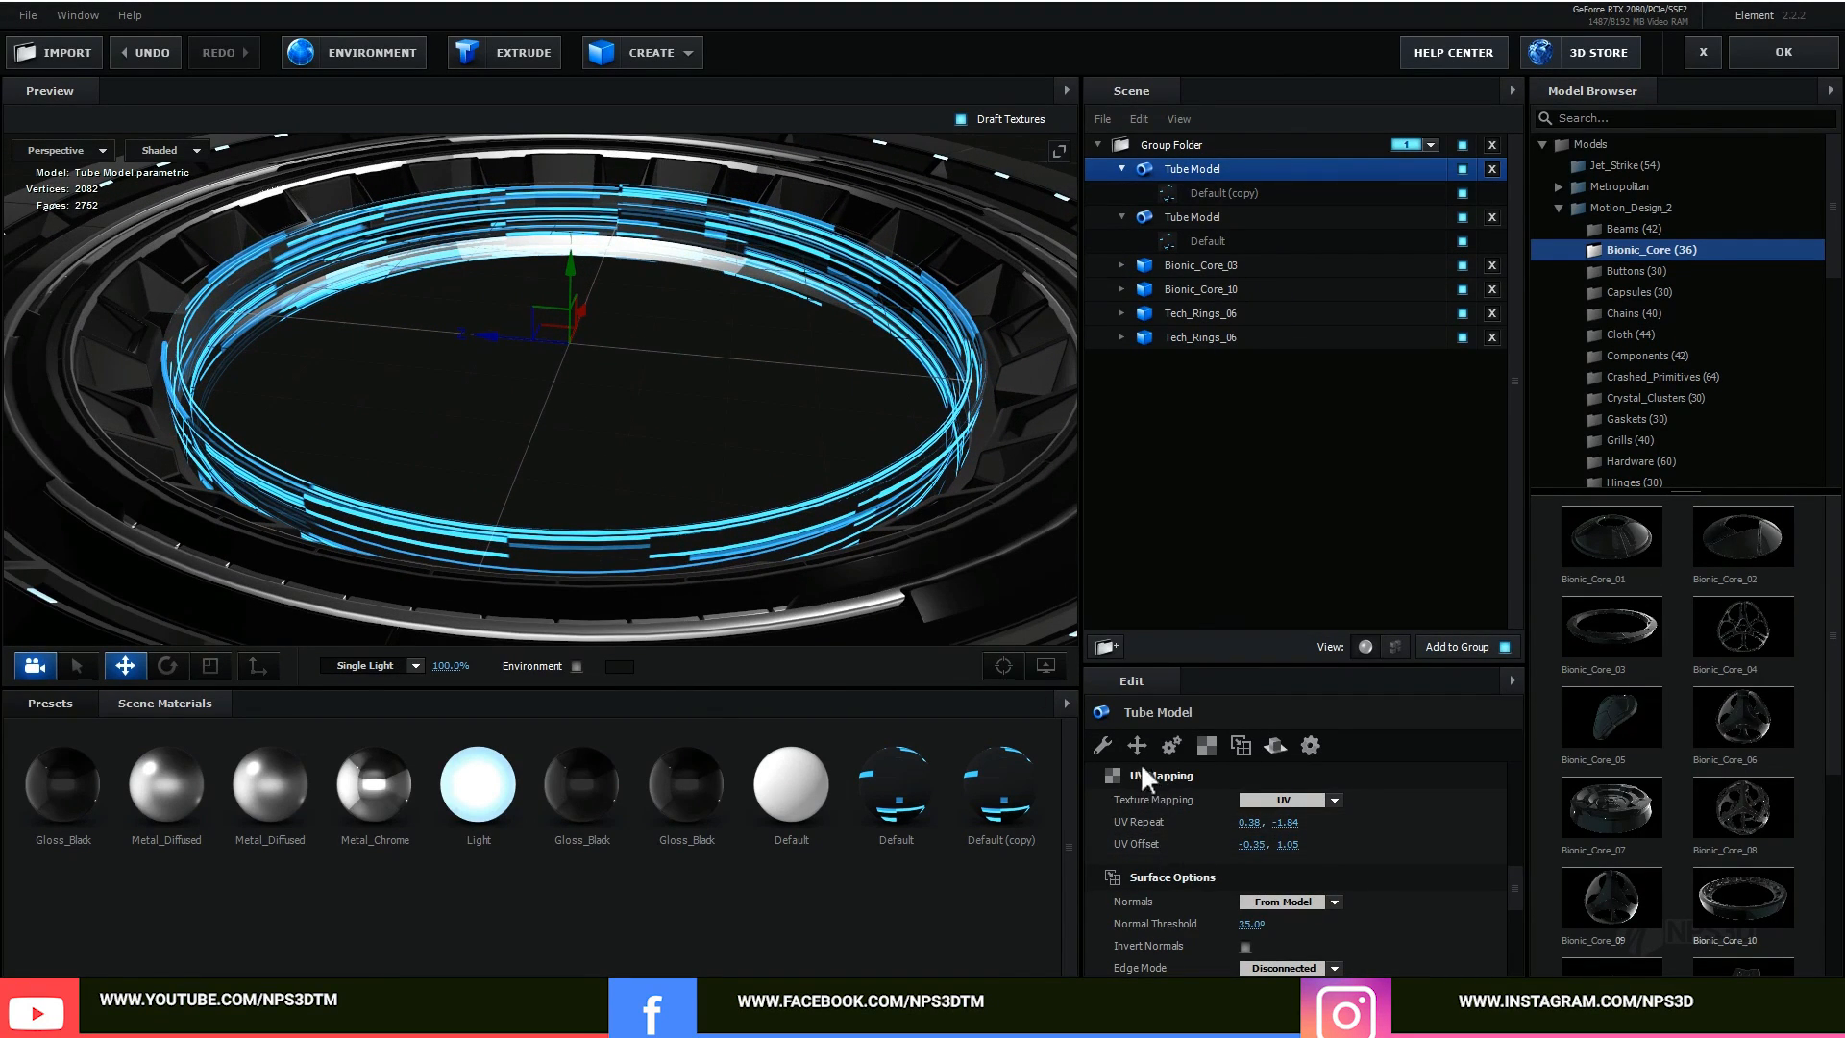
# Step: Set the duplicated tube's height to 0.05 and its horizontal UV Repeat to 5.71
pyautogui.click(1103, 746)
pyautogui.moveTo(1248, 799); pyautogui.dragTo(1223, 799)
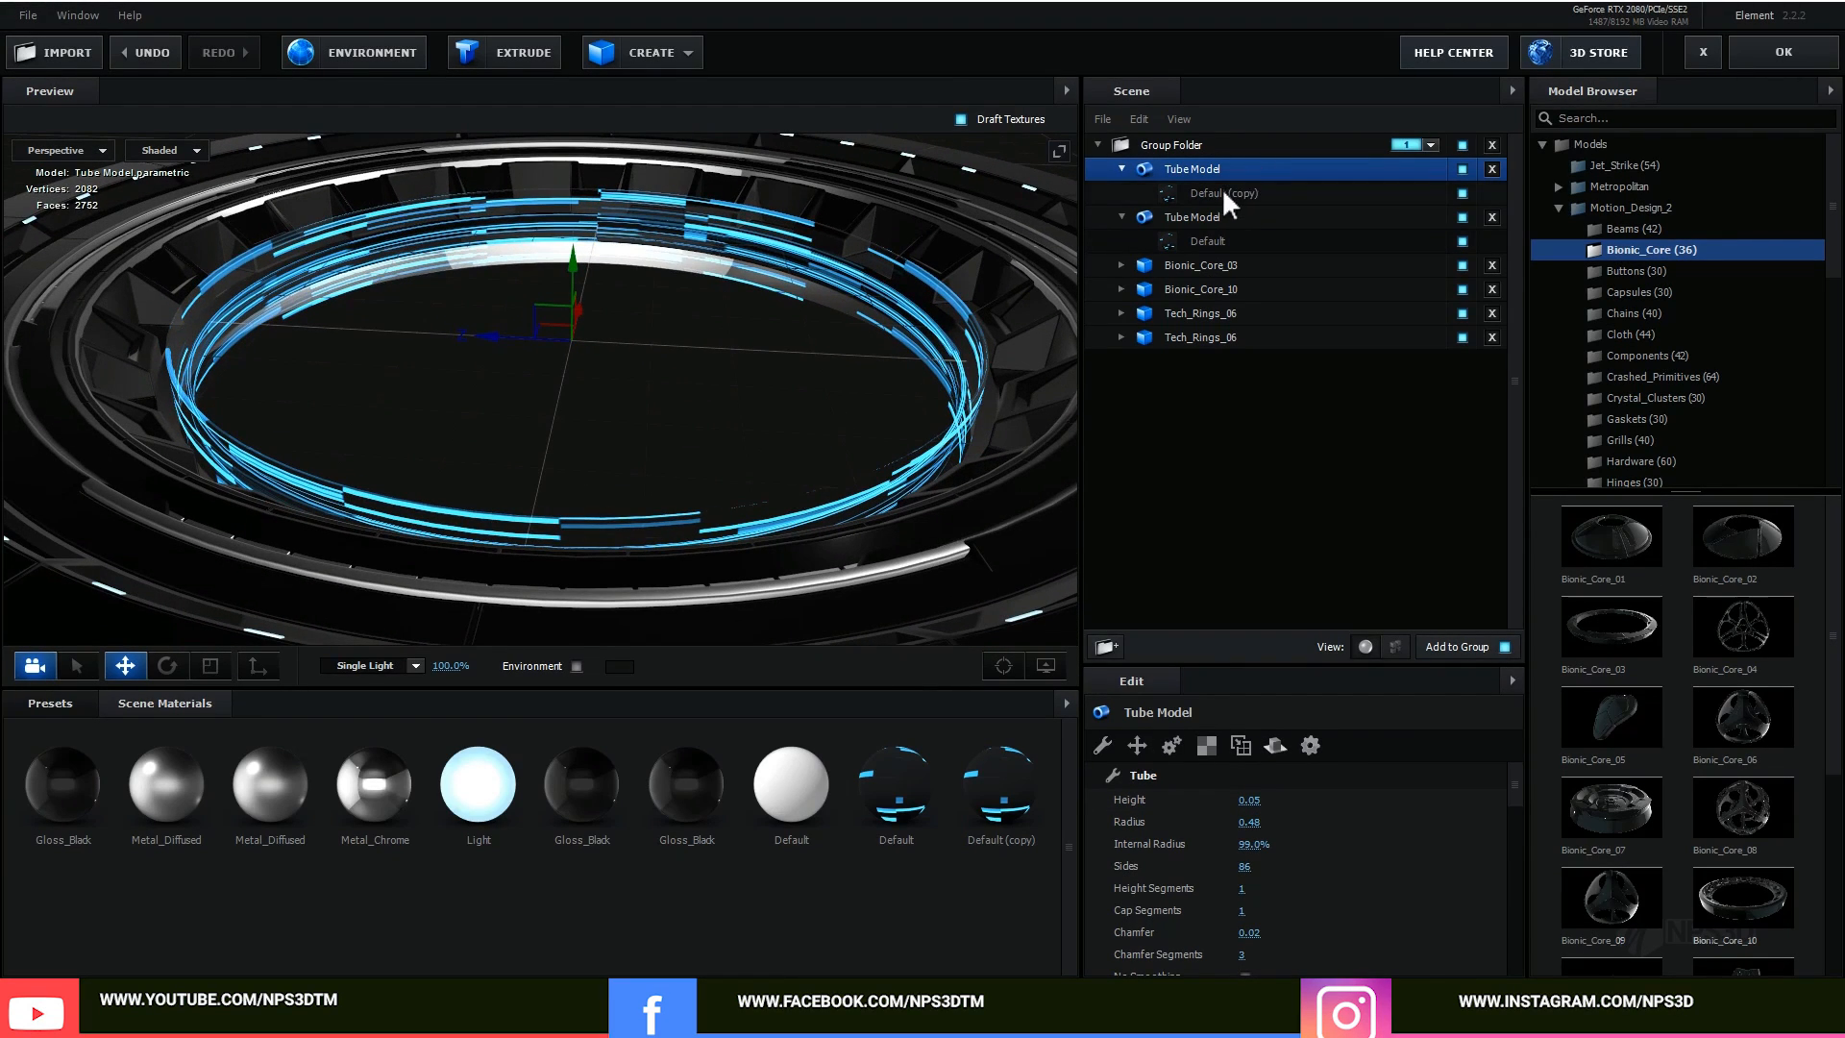
pyautogui.click(1220, 191)
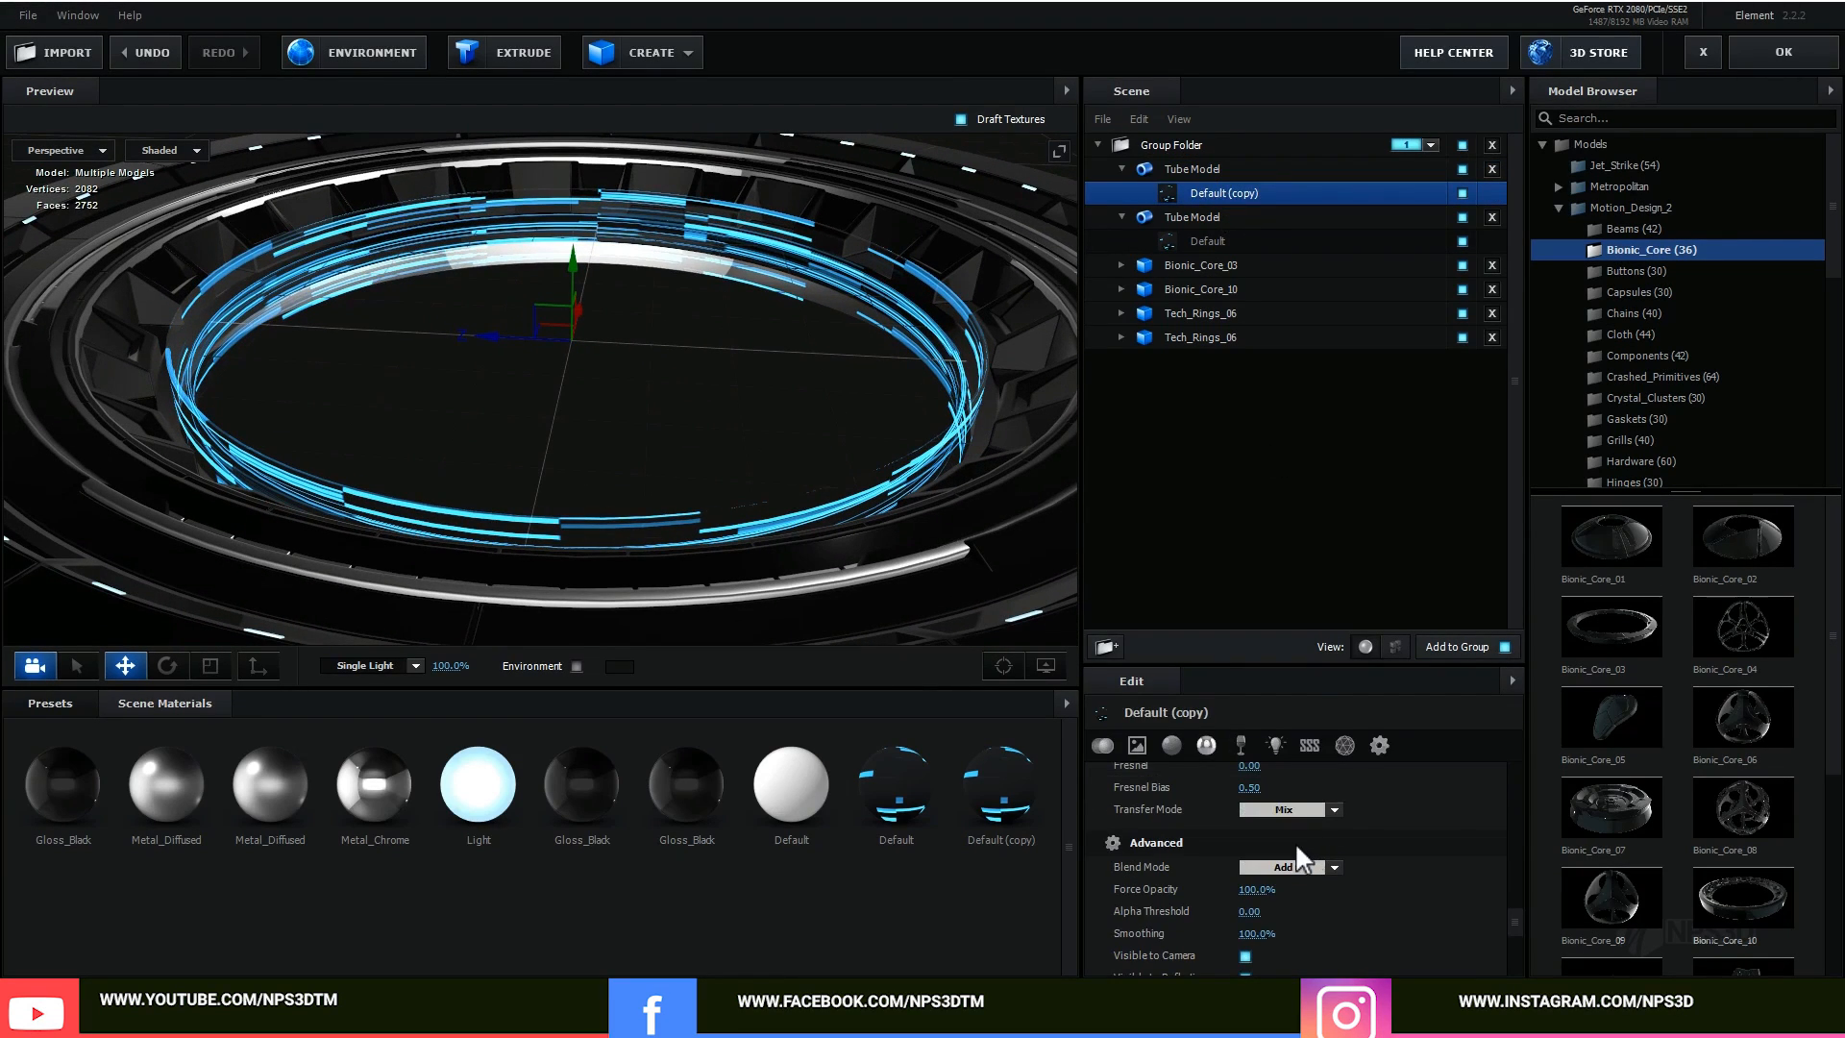
pyautogui.click(1172, 170)
pyautogui.moveTo(1253, 824); pyautogui.dragTo(1538, 774)
pyautogui.moveTo(731, 376); pyautogui.dragTo(790, 446)
# Step: Collapse both tube models in the scene list and set the Reflect Mode of Bionic_Core_03 and Bionic_Core_10 to Spherical
pyautogui.click(1121, 169)
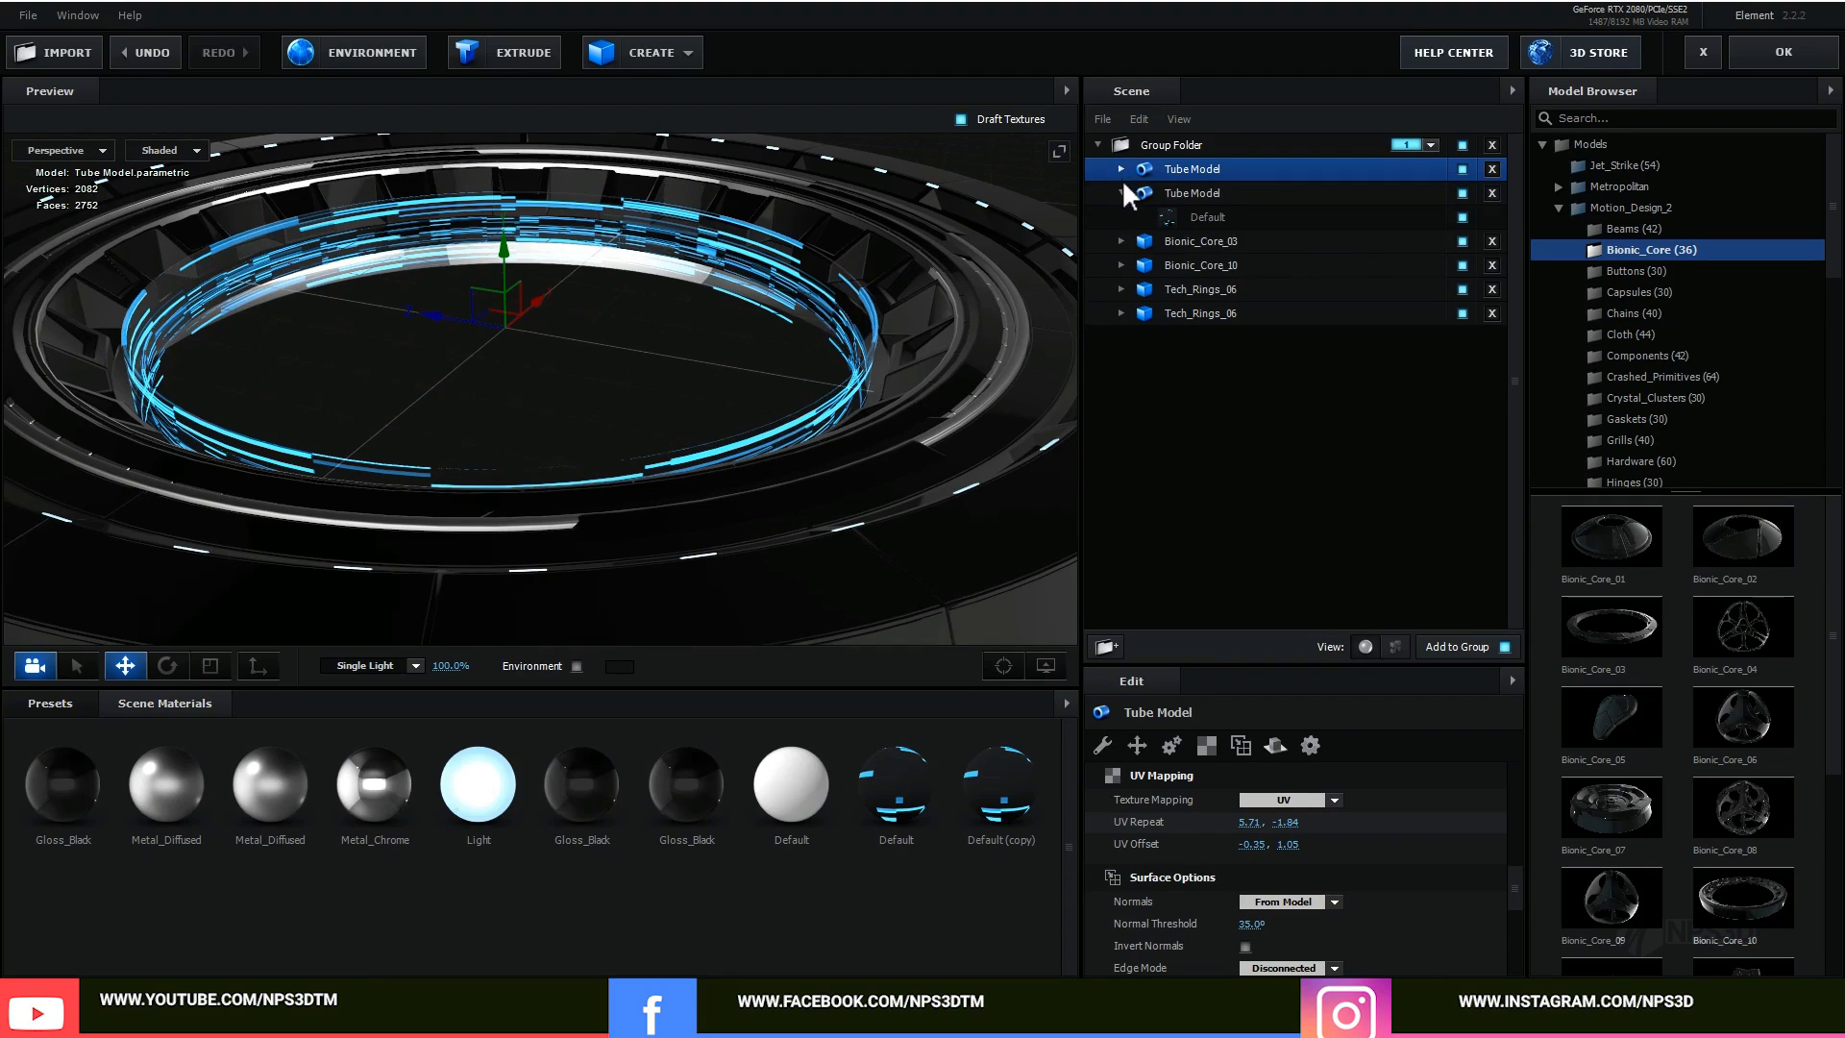
pyautogui.click(1122, 192)
pyautogui.click(1185, 218)
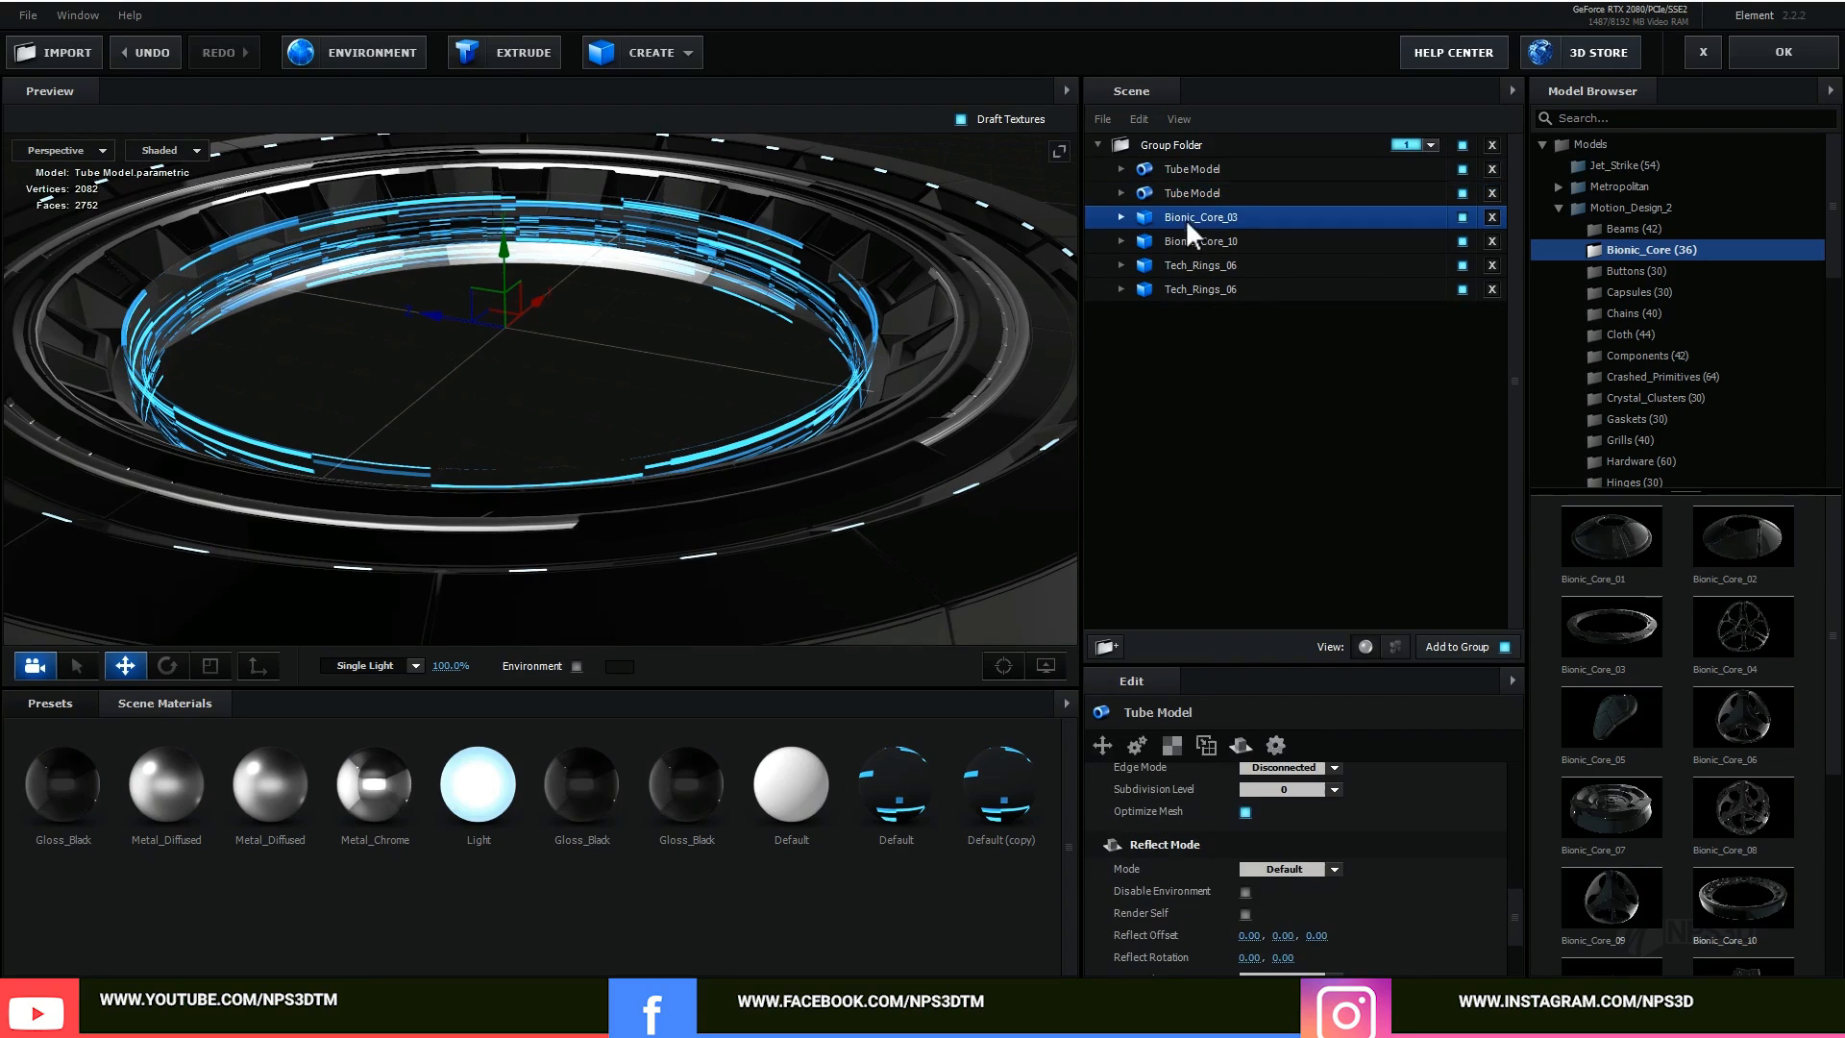
pyautogui.click(1240, 746)
pyautogui.click(1283, 799)
pyautogui.click(1288, 865)
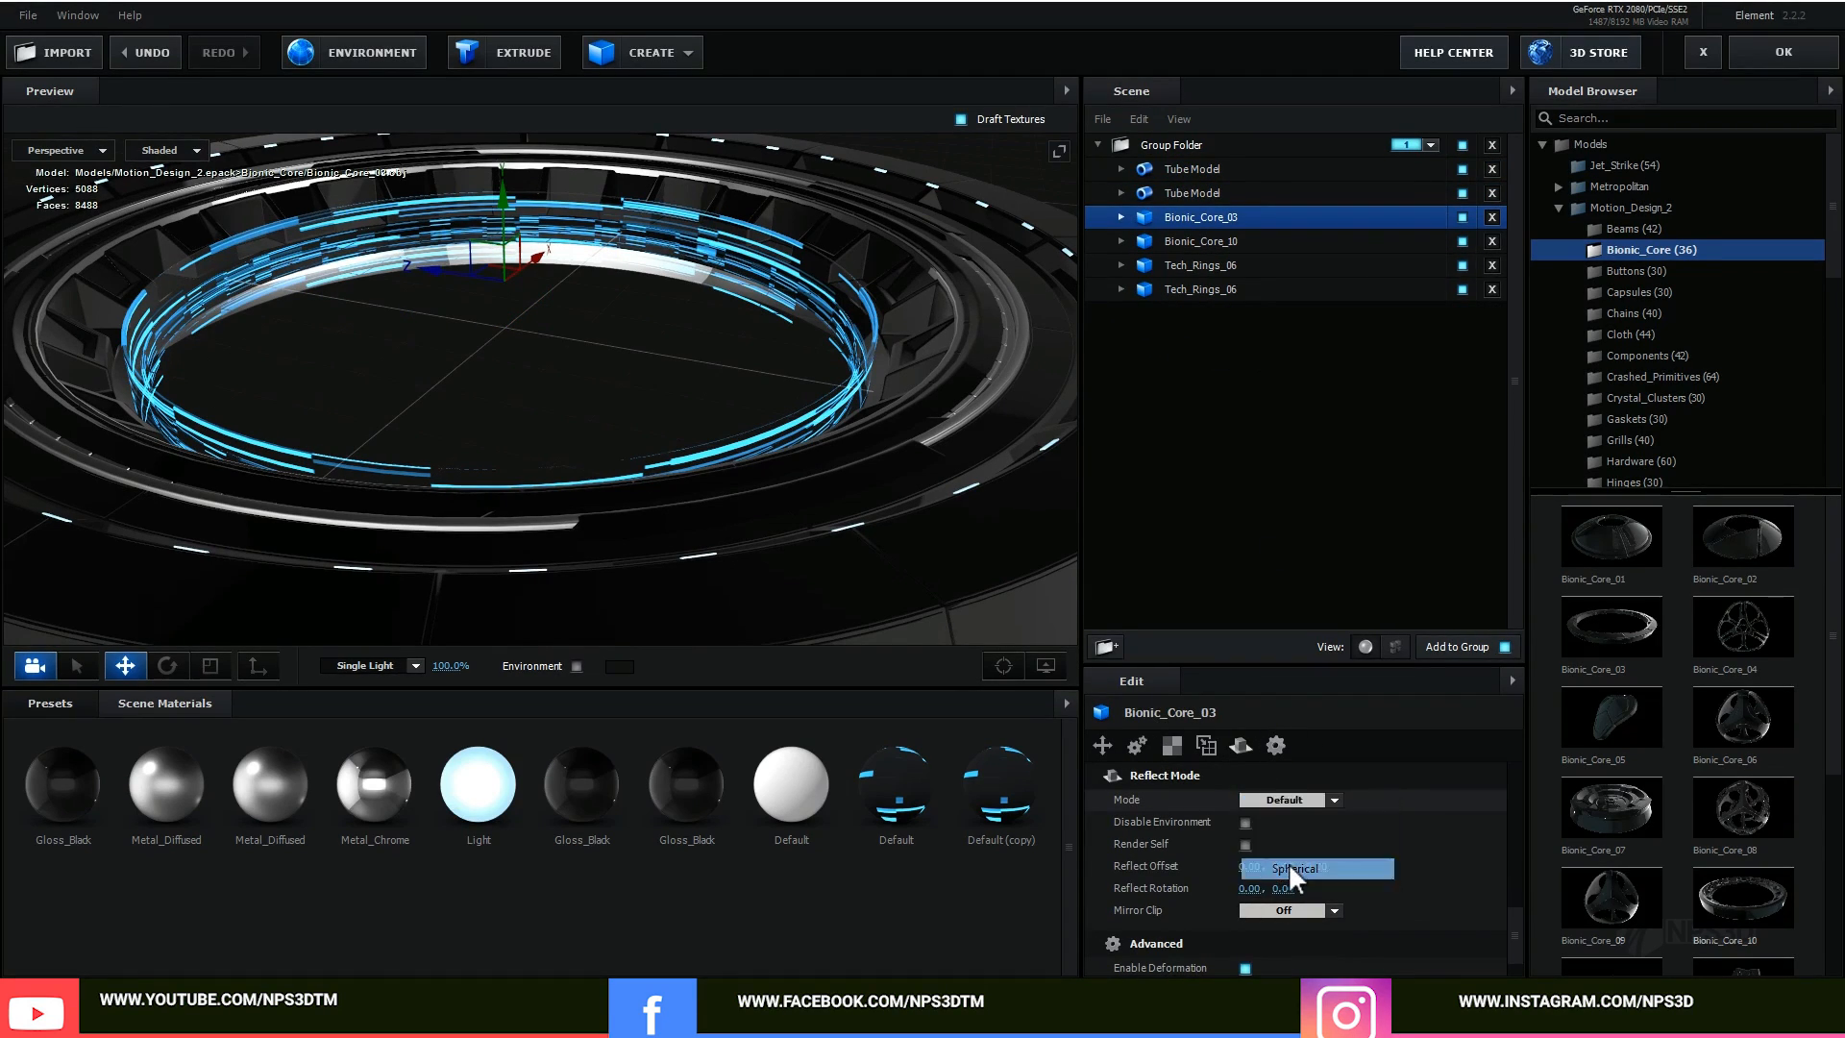
pyautogui.click(1269, 241)
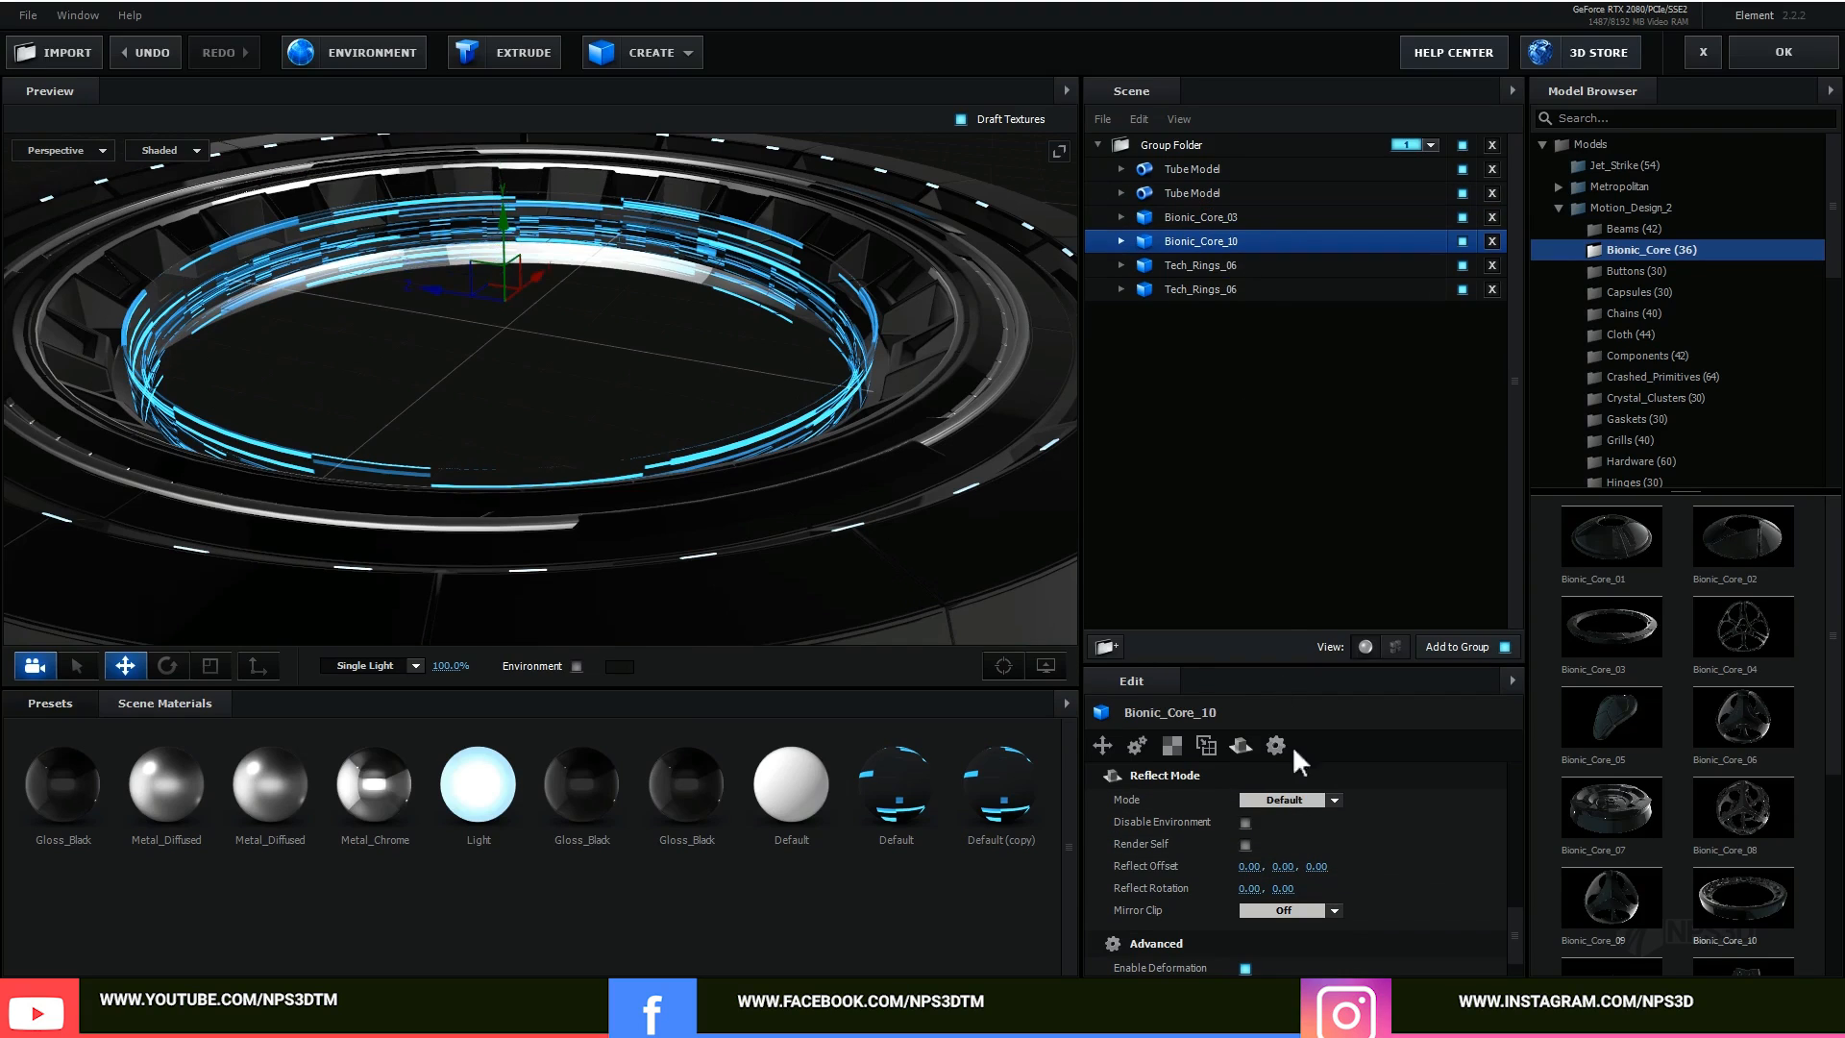
pyautogui.click(1284, 802)
pyautogui.click(1292, 865)
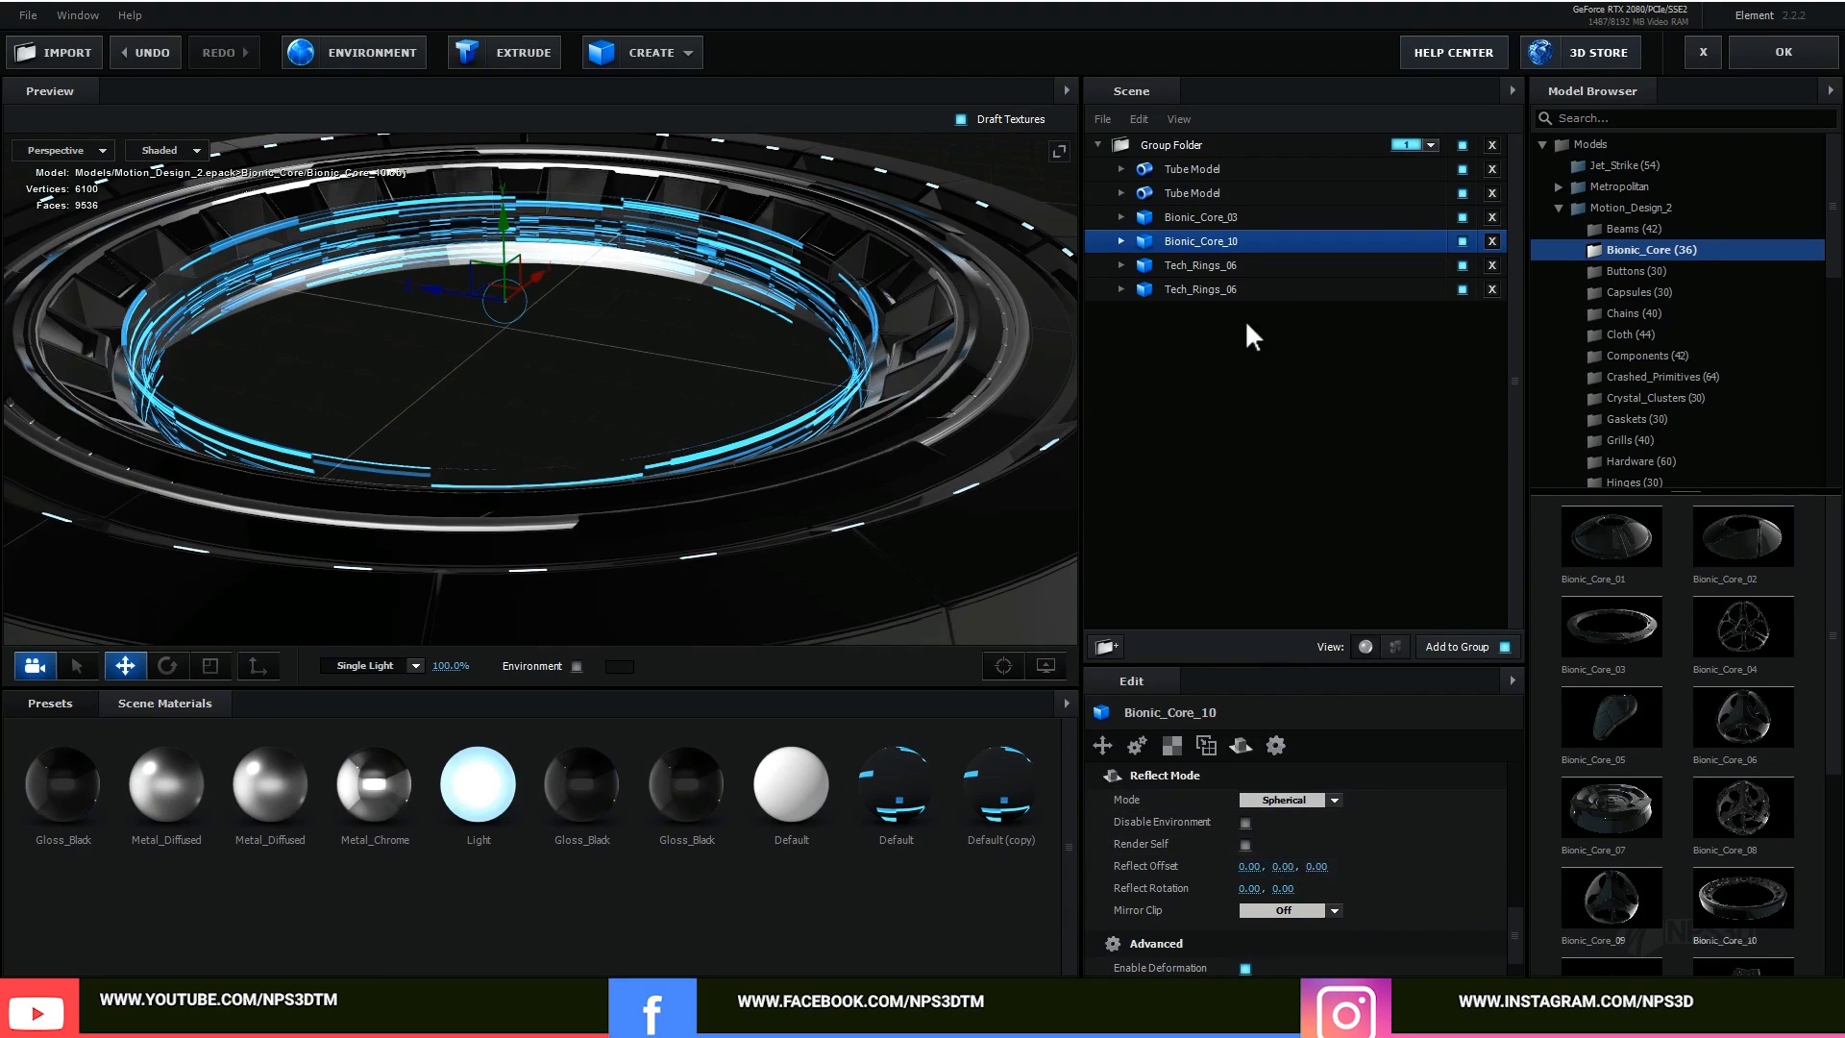
# Step: Set the Reflect Mode of both Tech_Rings_06 models to Spherical and check the reflections around the ring
pyautogui.click(1193, 268)
pyautogui.click(1284, 800)
pyautogui.click(1278, 870)
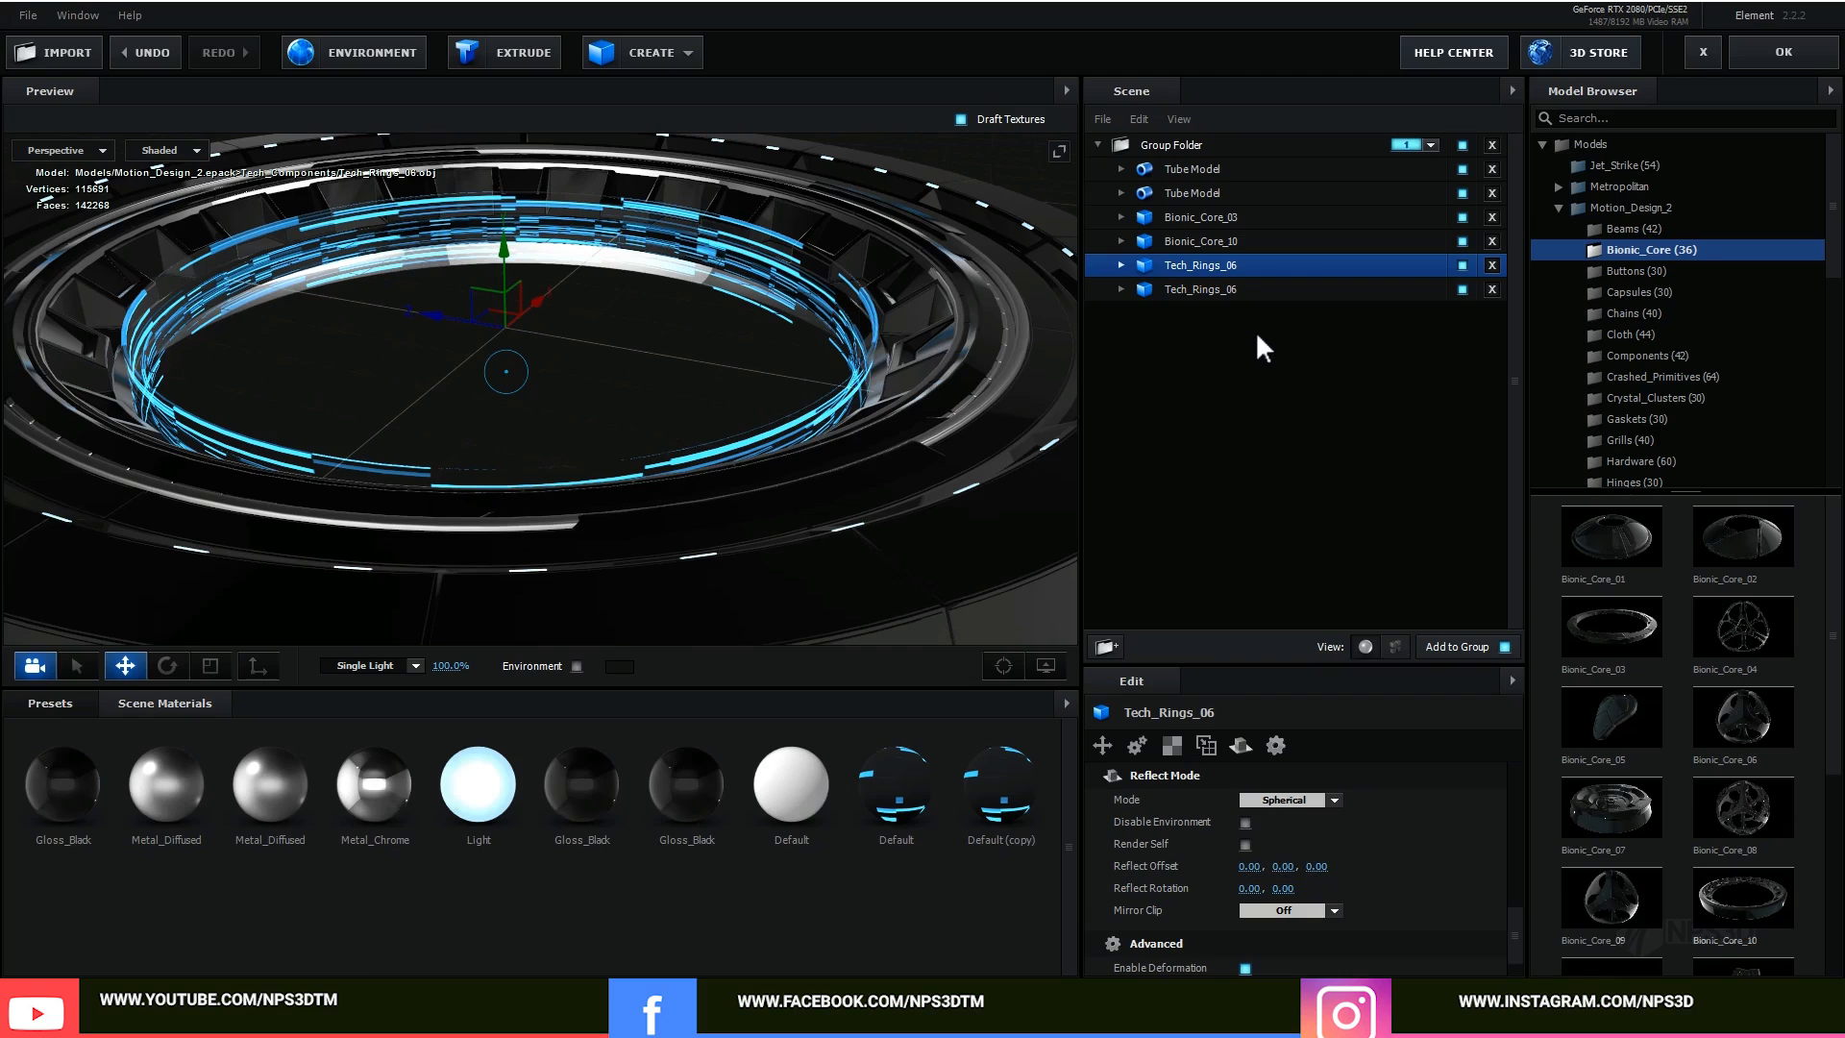
pyautogui.click(1226, 290)
pyautogui.click(1274, 800)
pyautogui.click(1294, 868)
pyautogui.scroll(-3, 886, 509)
pyautogui.moveTo(942, 498); pyautogui.dragTo(880, 488)
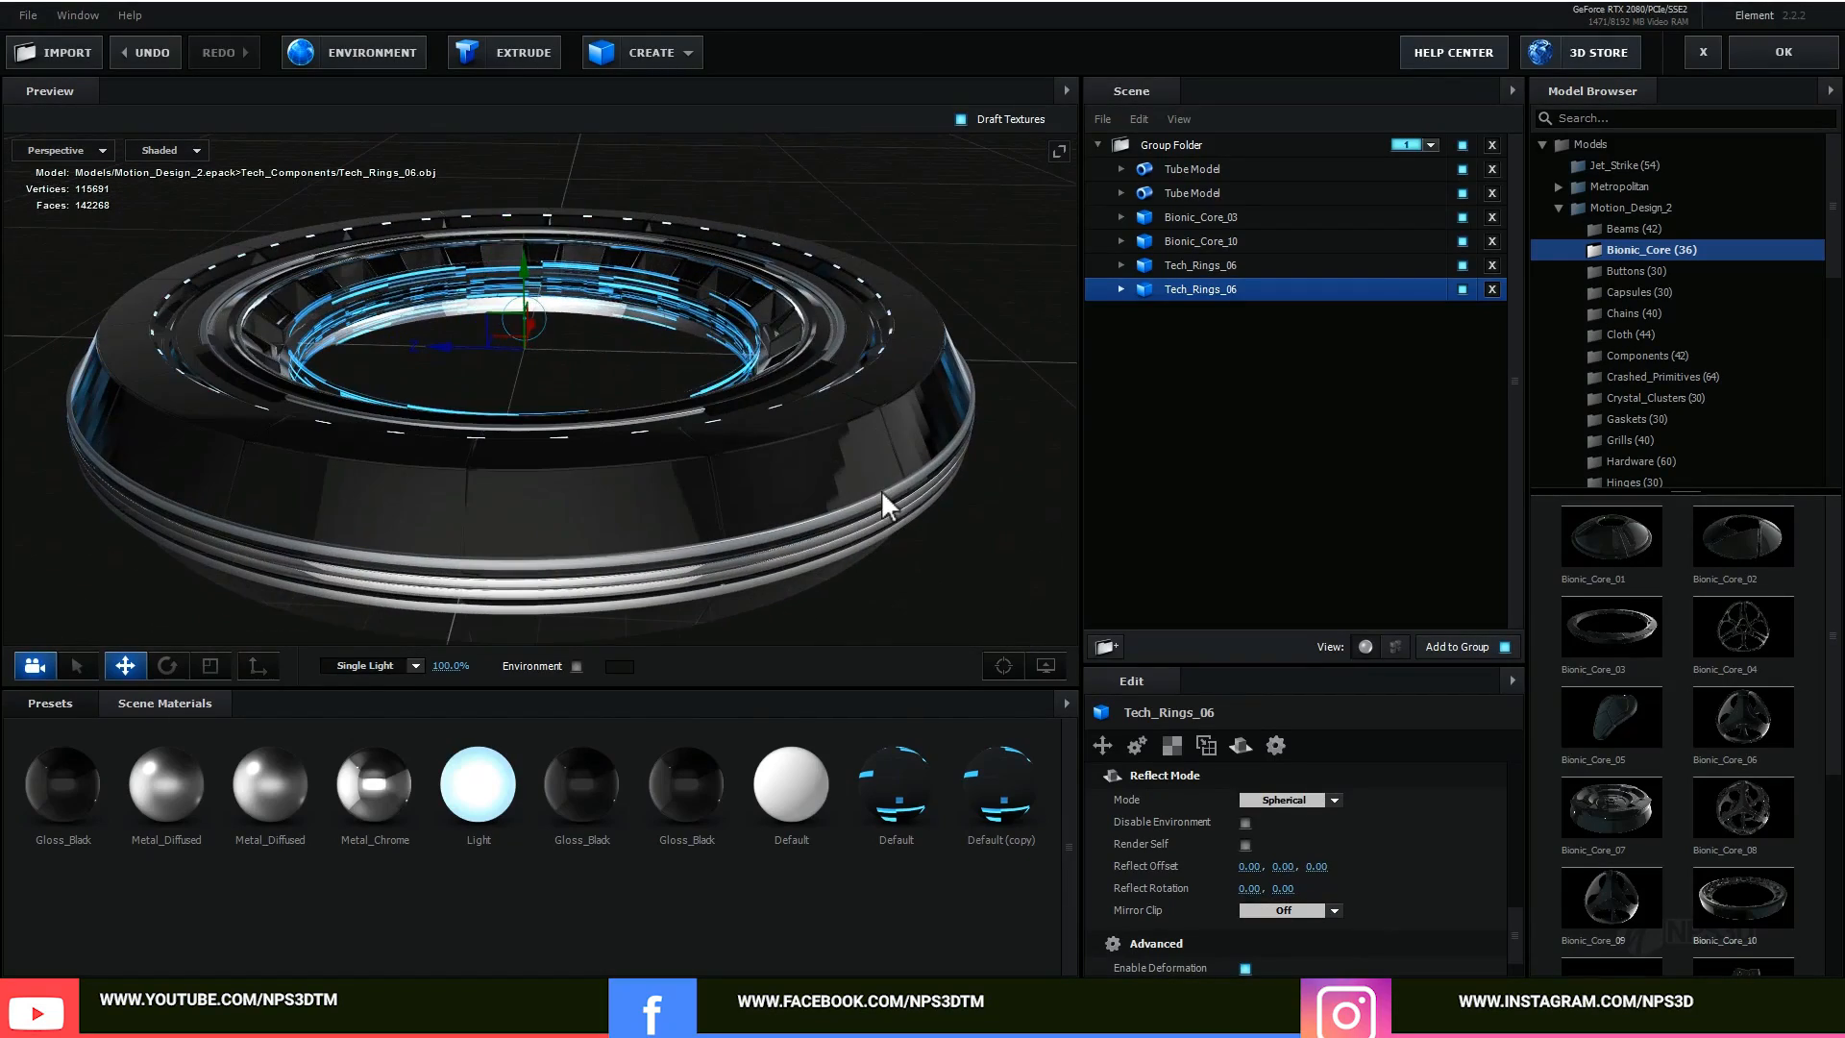
pyautogui.moveTo(689, 523); pyautogui.dragTo(696, 469)
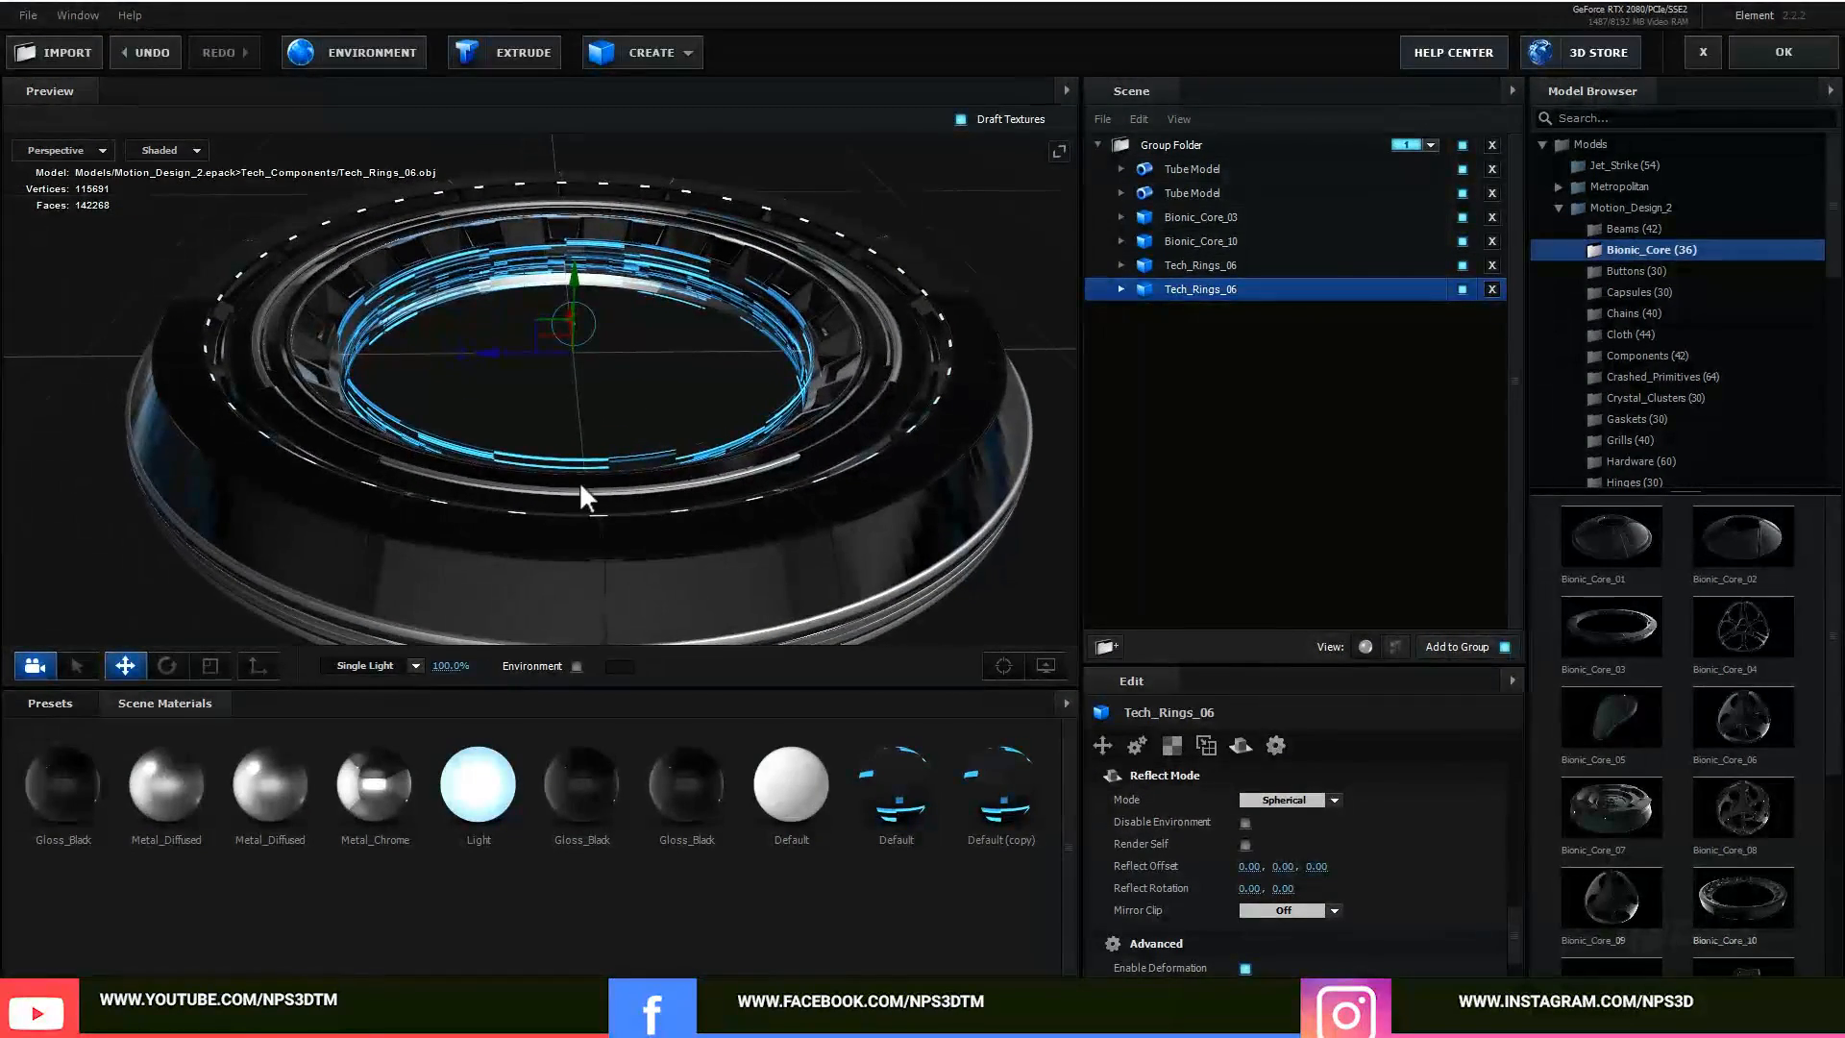
# Step: Apply the metal_brushed_black preset from the Pro_Shaders_2 Metal materials to the ring's outer surface and turn off Draft Textures
pyautogui.click(25, 697)
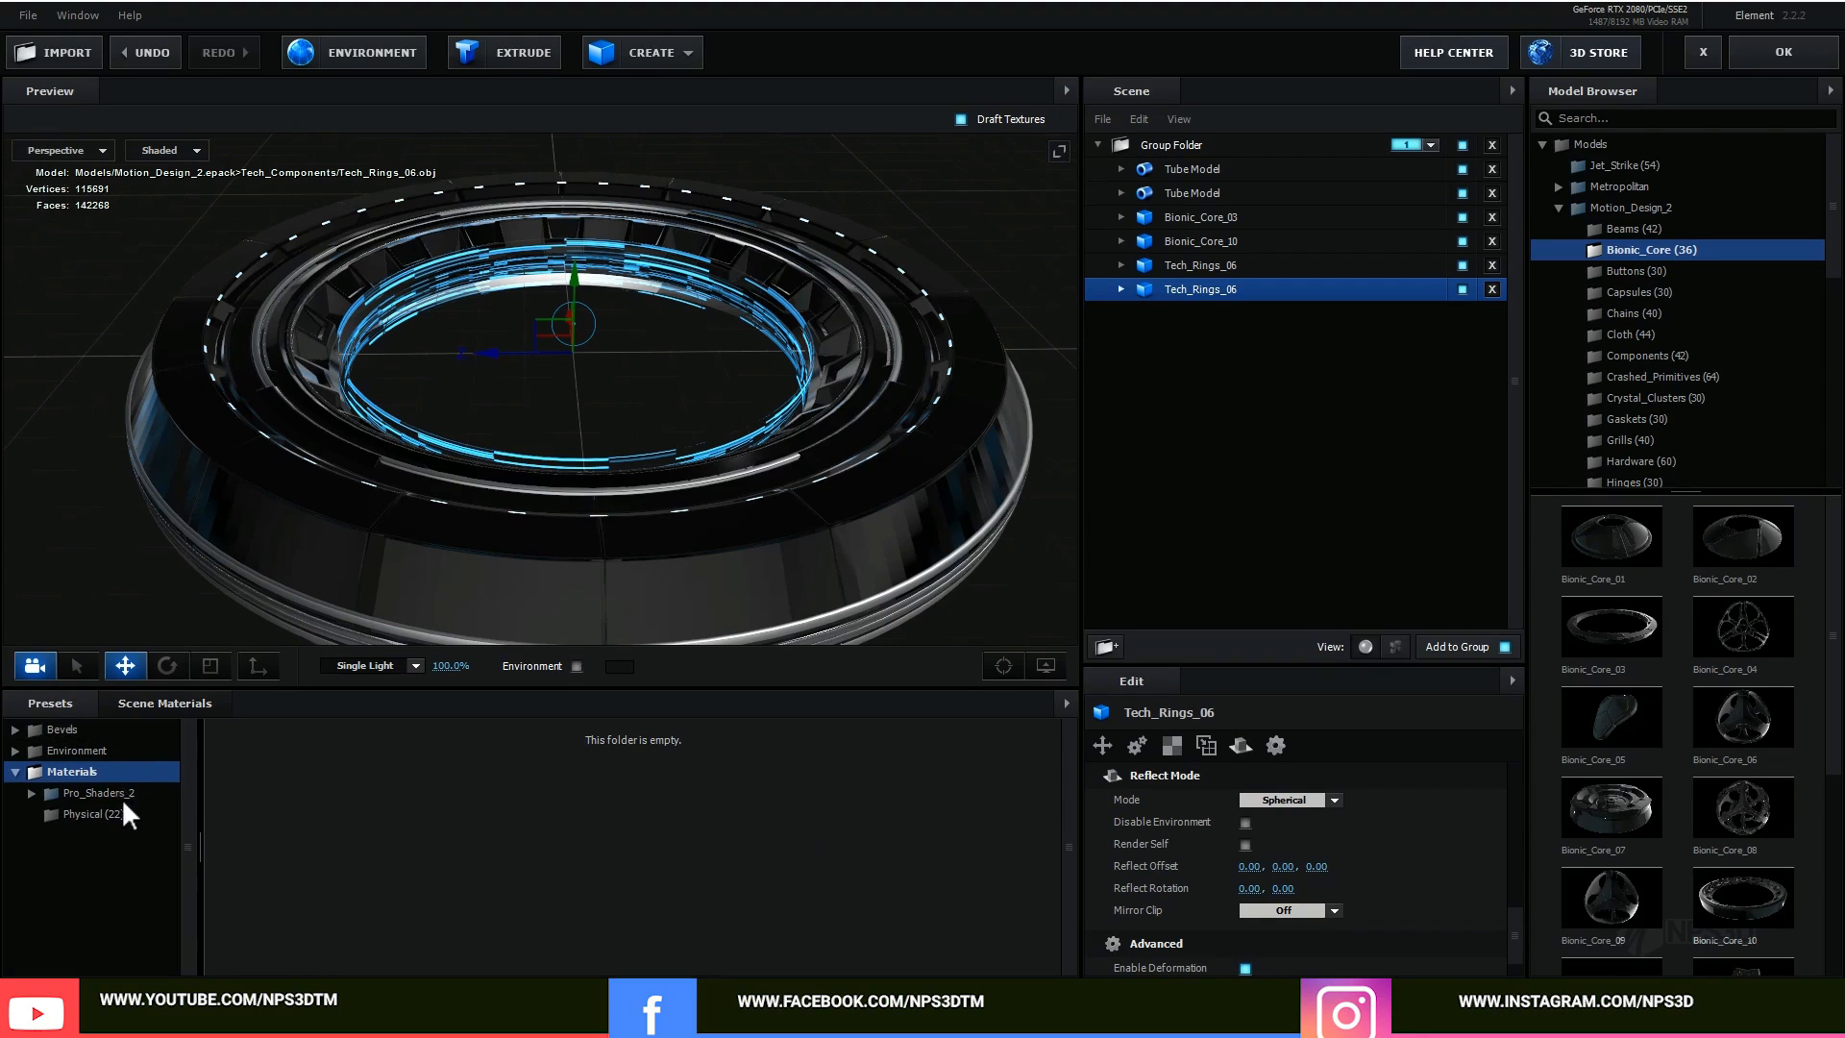
pyautogui.doubleClick(106, 792)
pyautogui.click(125, 897)
pyautogui.scroll(-2, 576, 894)
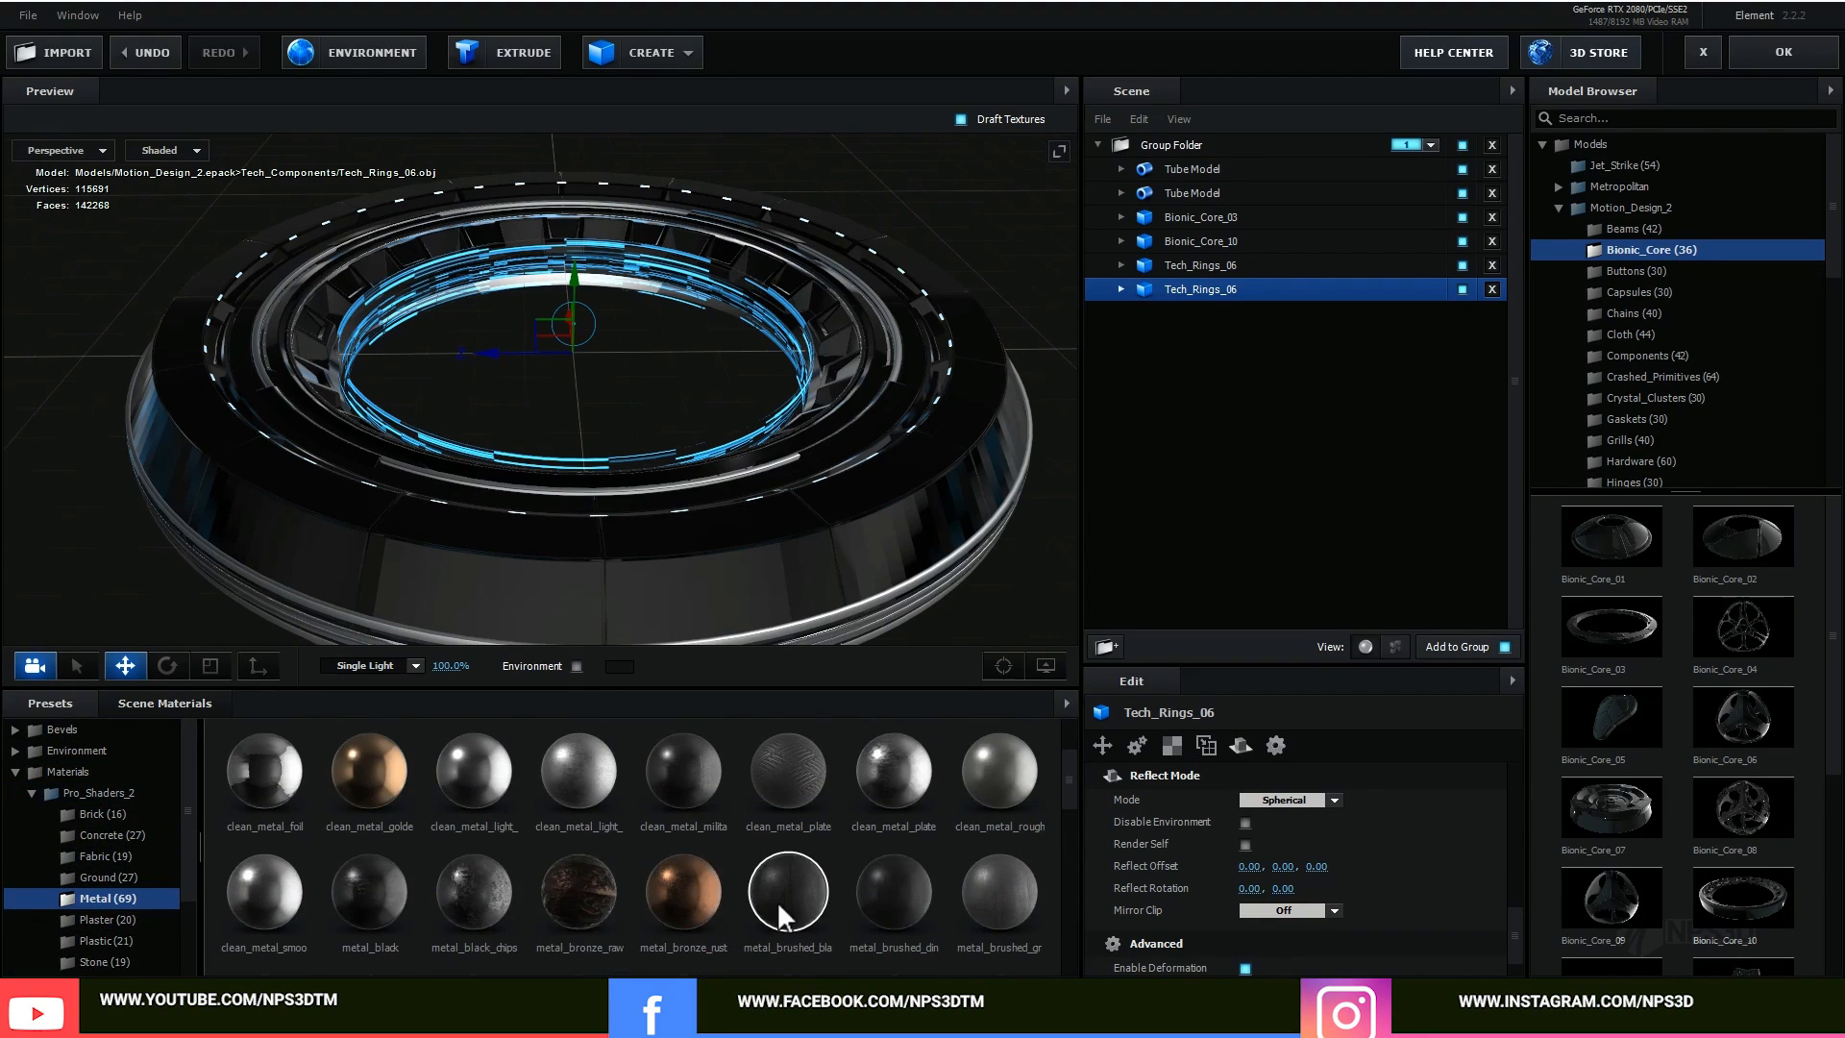
pyautogui.moveTo(694, 528); pyautogui.dragTo(505, 365)
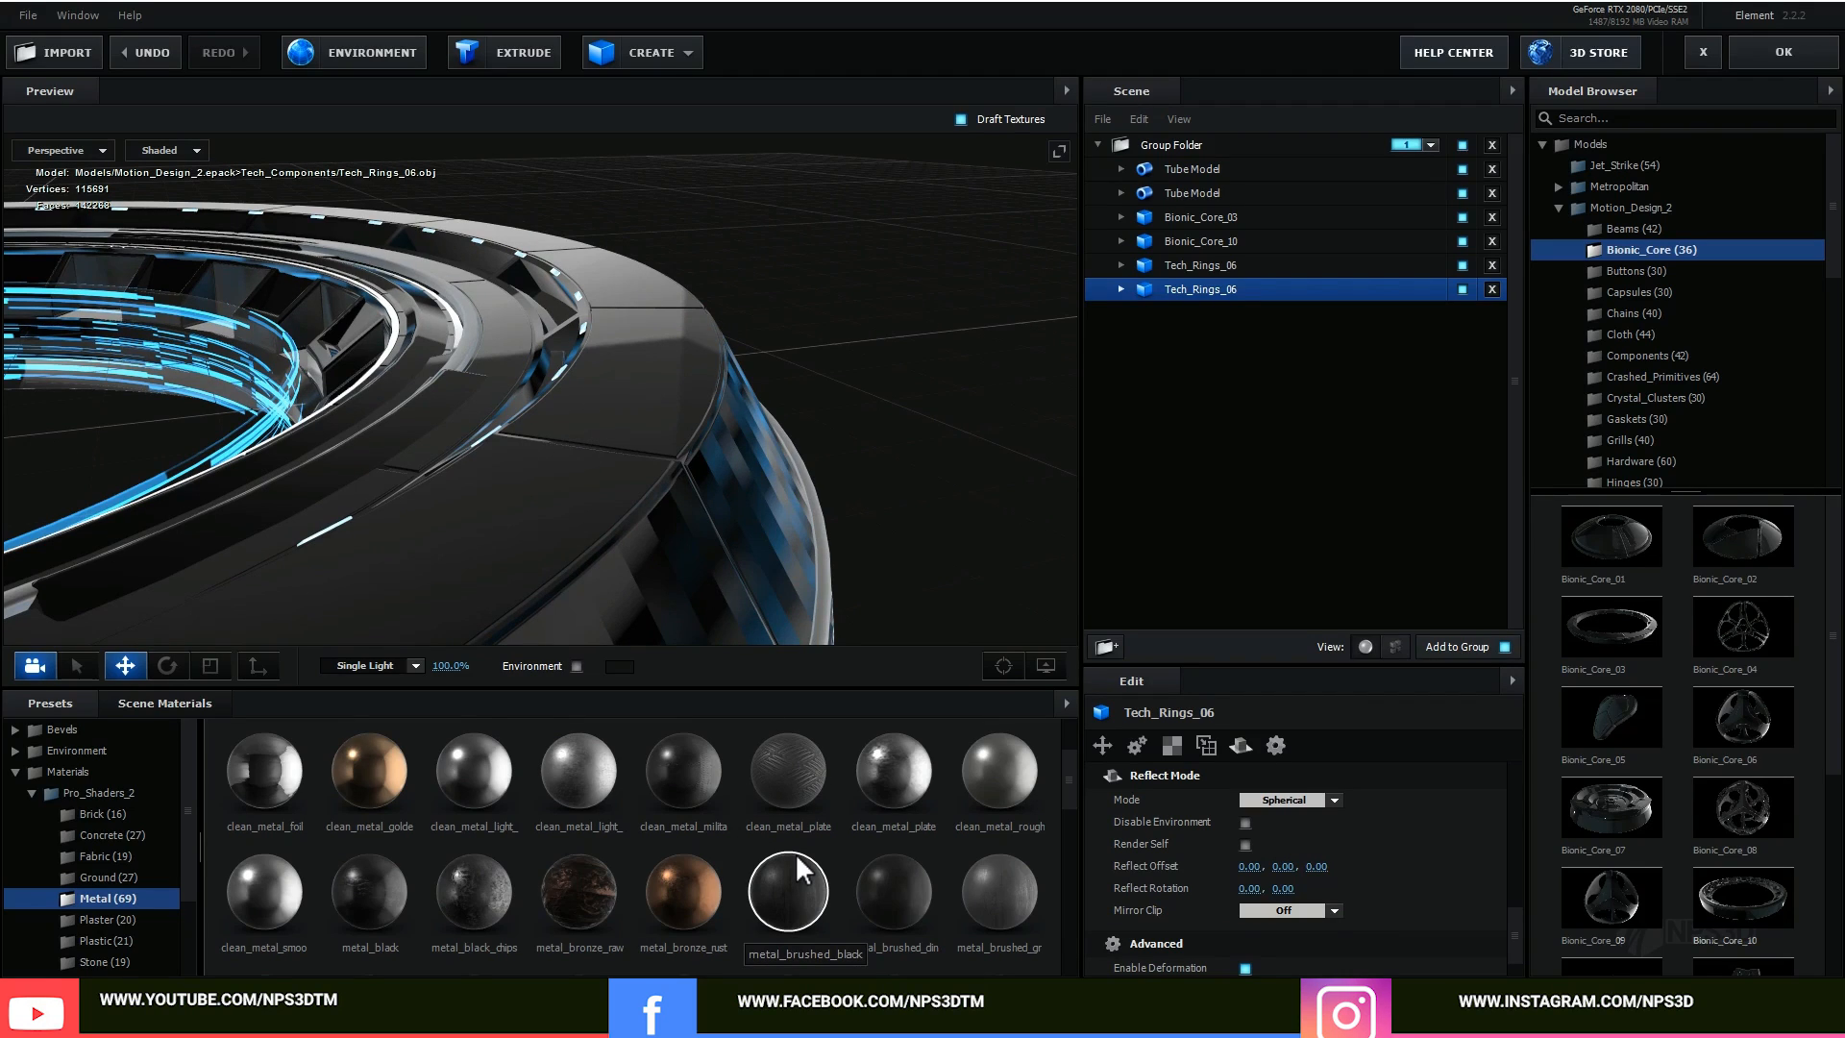
pyautogui.moveTo(809, 870); pyautogui.dragTo(577, 420)
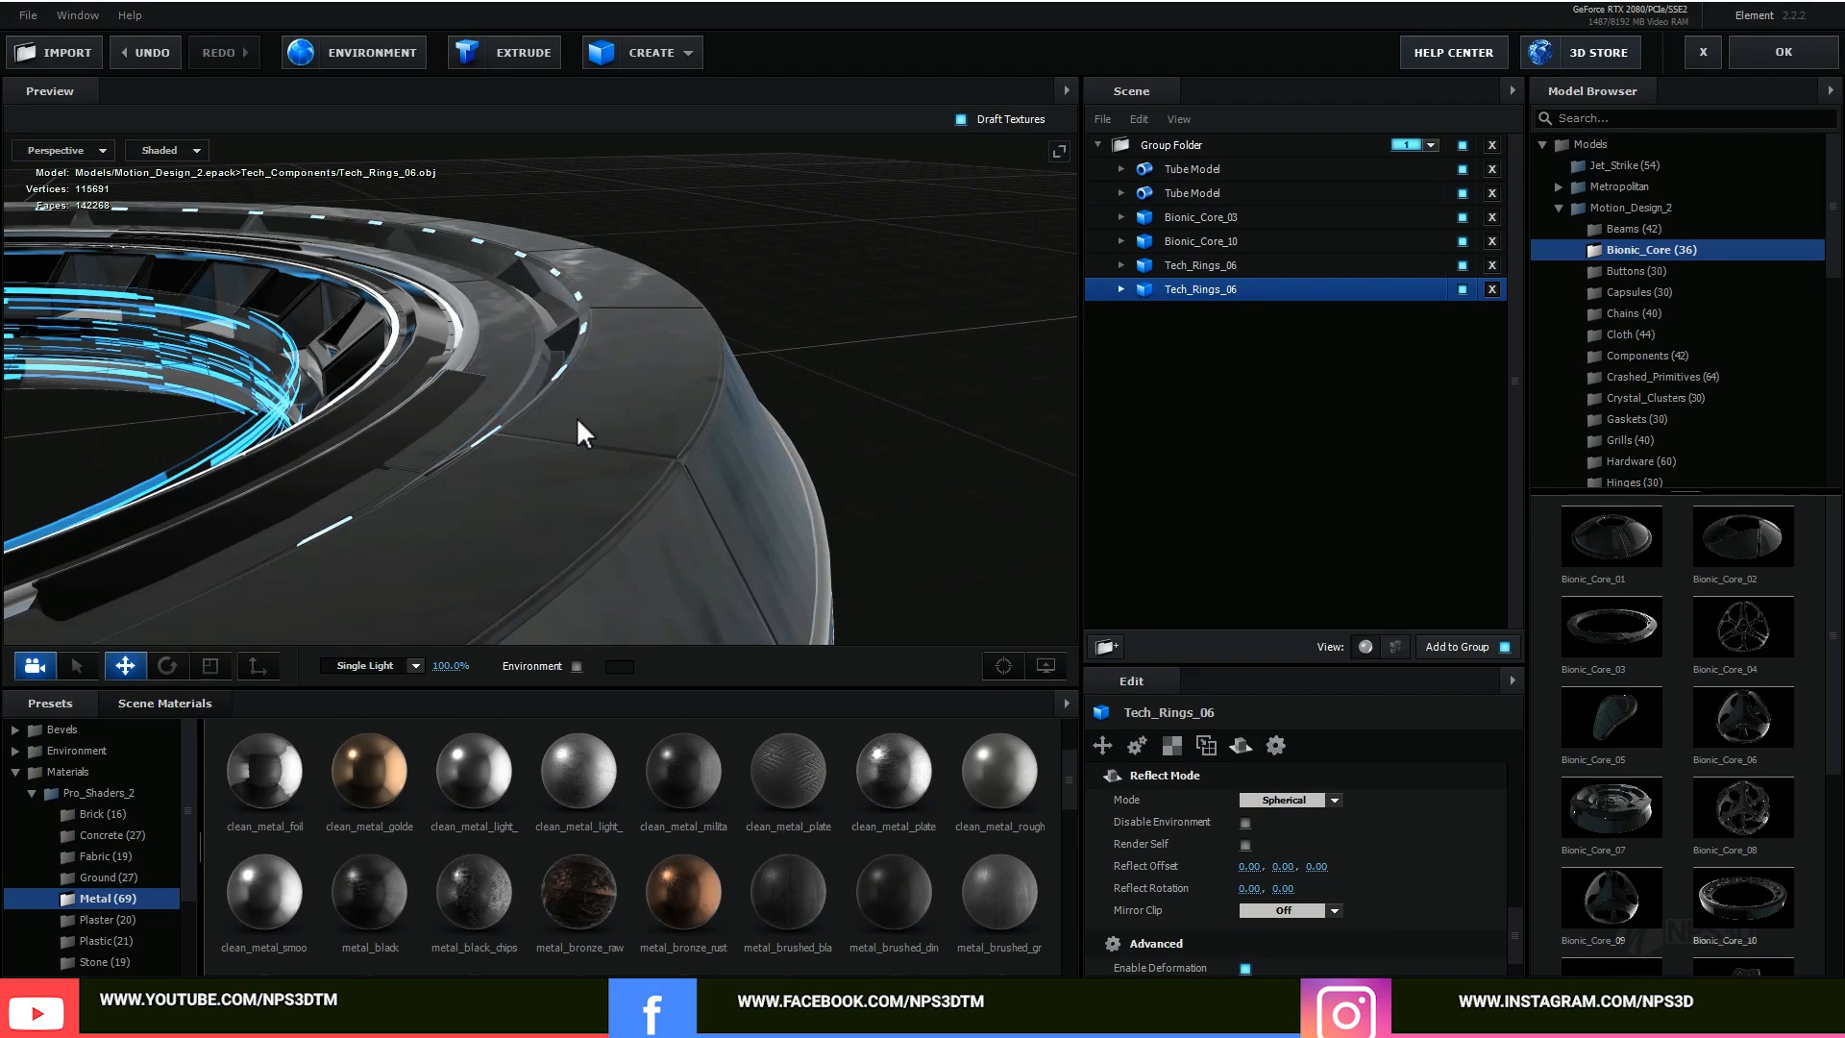
pyautogui.click(960, 118)
pyautogui.moveTo(568, 346); pyautogui.dragTo(759, 467)
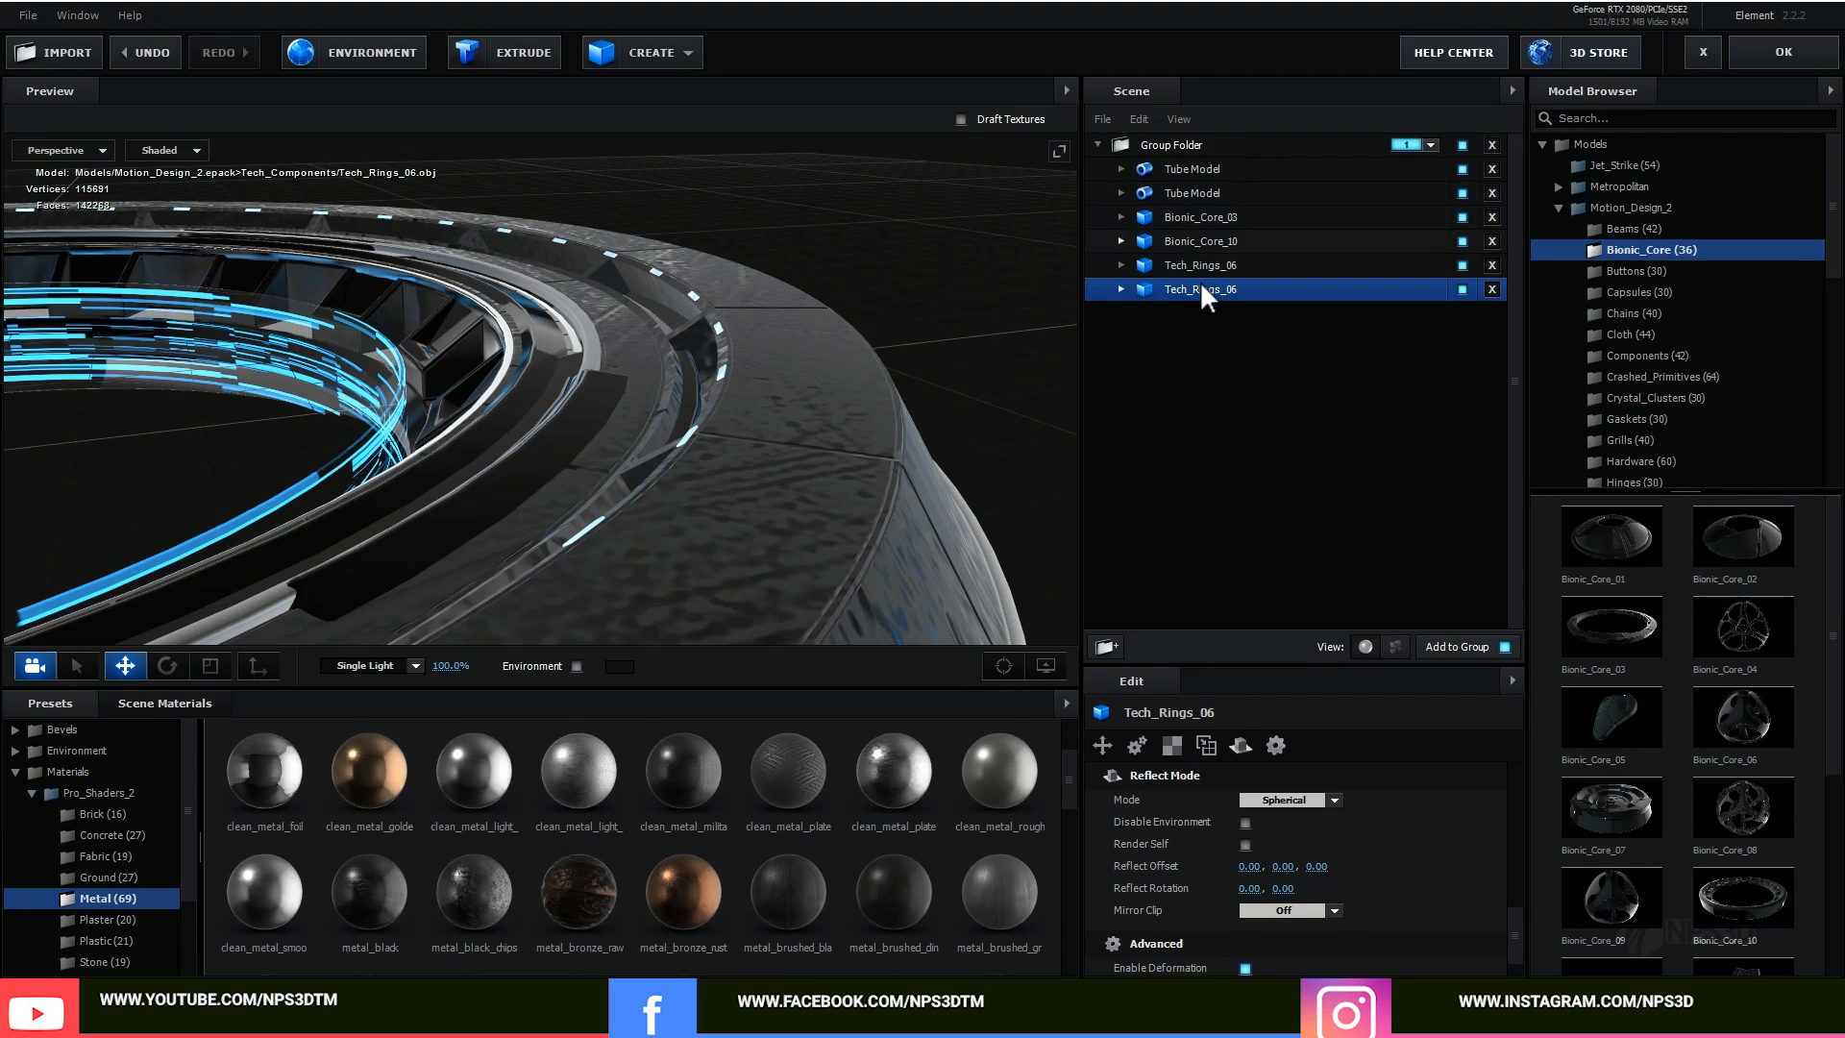
# Step: Set the UV Repeat of the last Tech_Rings_06 model in the scene list to 12 by 12
pyautogui.click(1172, 745)
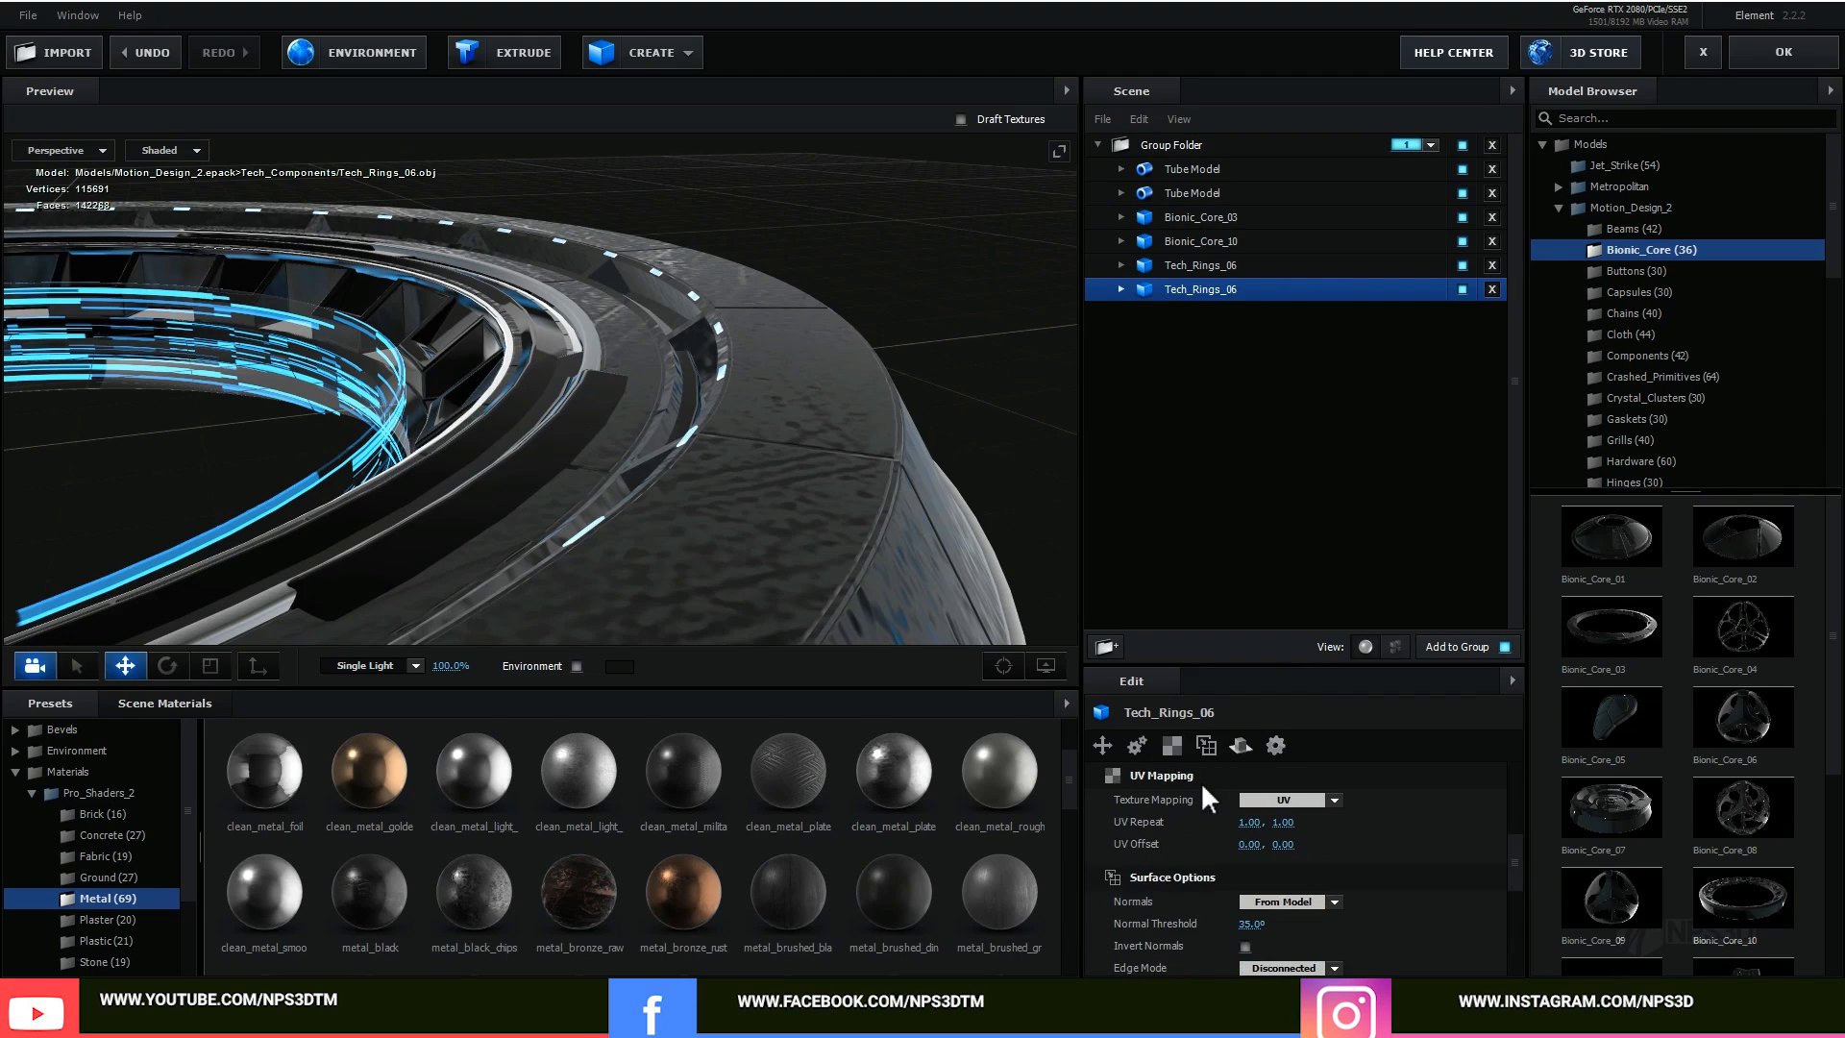
pyautogui.click(1249, 823)
pyautogui.write('12')
pyautogui.press('Return')
pyautogui.write('12')
pyautogui.press('Return')
# Step: Set the UV Repeat to 12 for the other Tech_Rings_06 model, Bionic_Core_10 and Bionic_Core_03
pyautogui.click(1195, 270)
pyautogui.click(1250, 822)
pyautogui.write('12')
pyautogui.press('Return')
pyautogui.moveTo(1293, 824); pyautogui.dragTo(1291, 823)
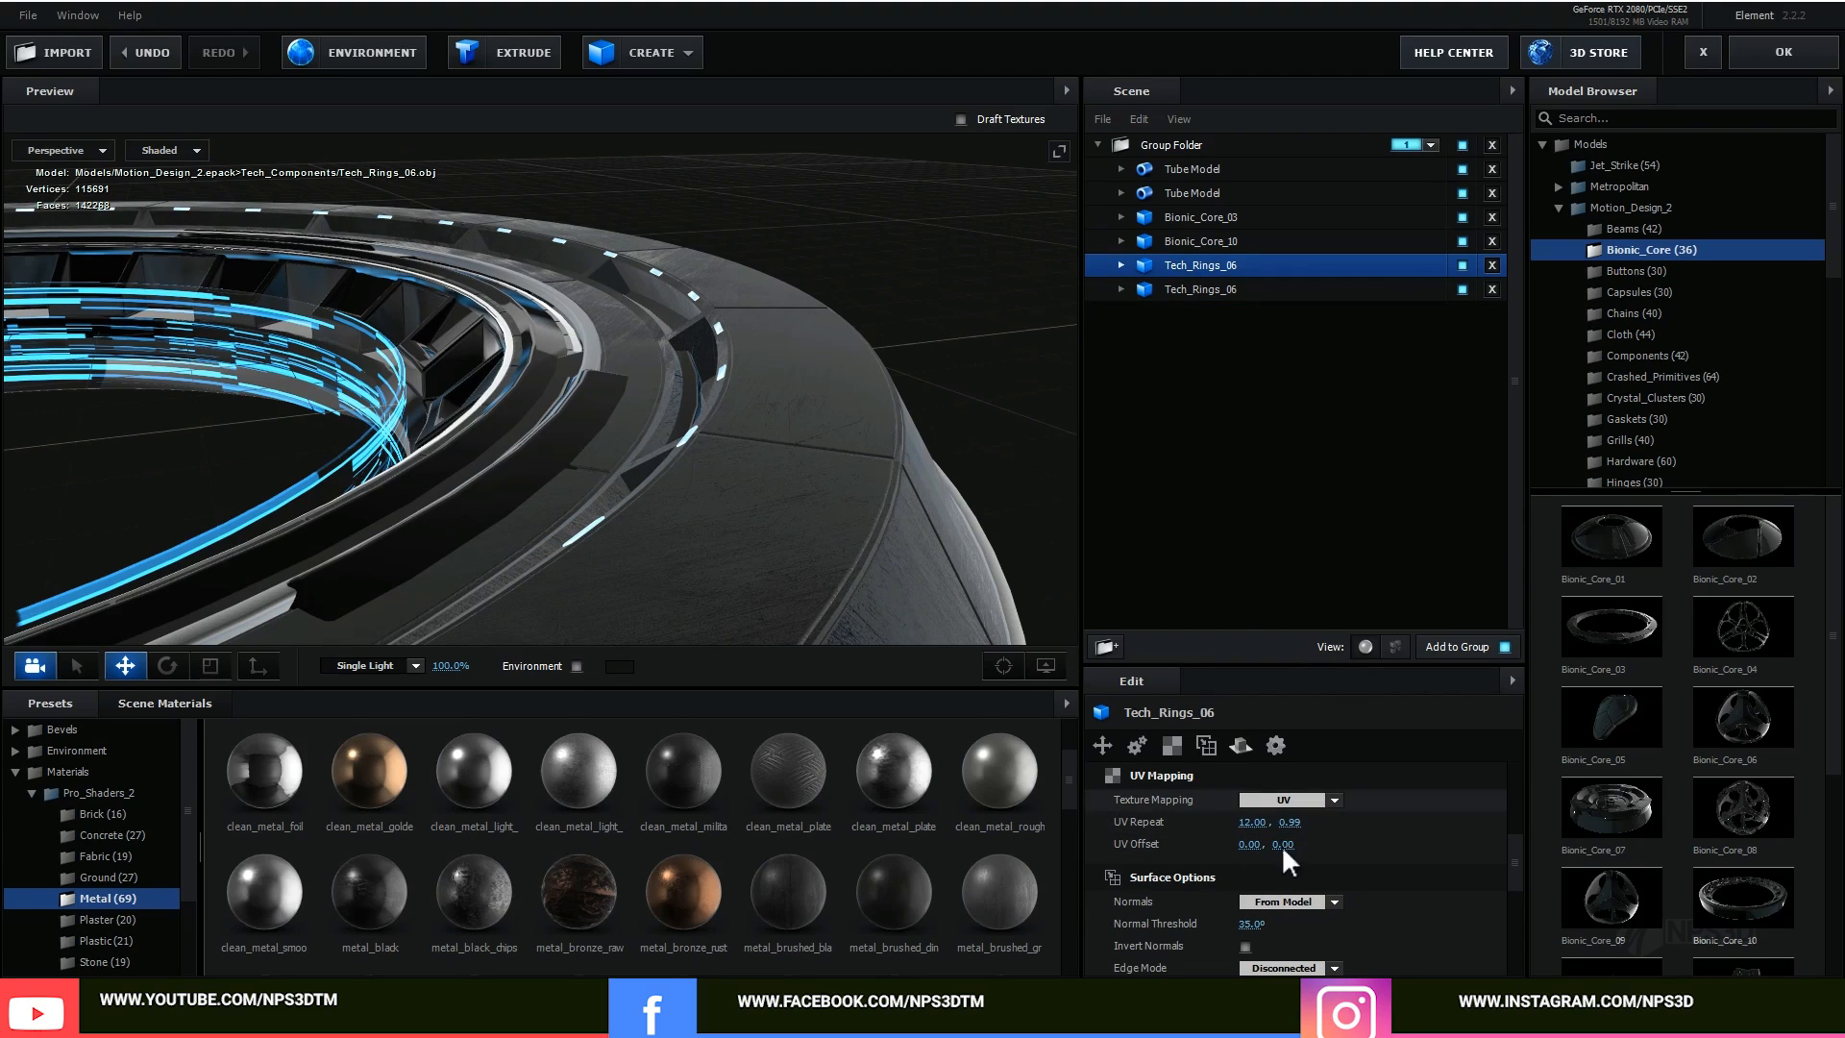
pyautogui.press('Return')
pyautogui.click(1190, 245)
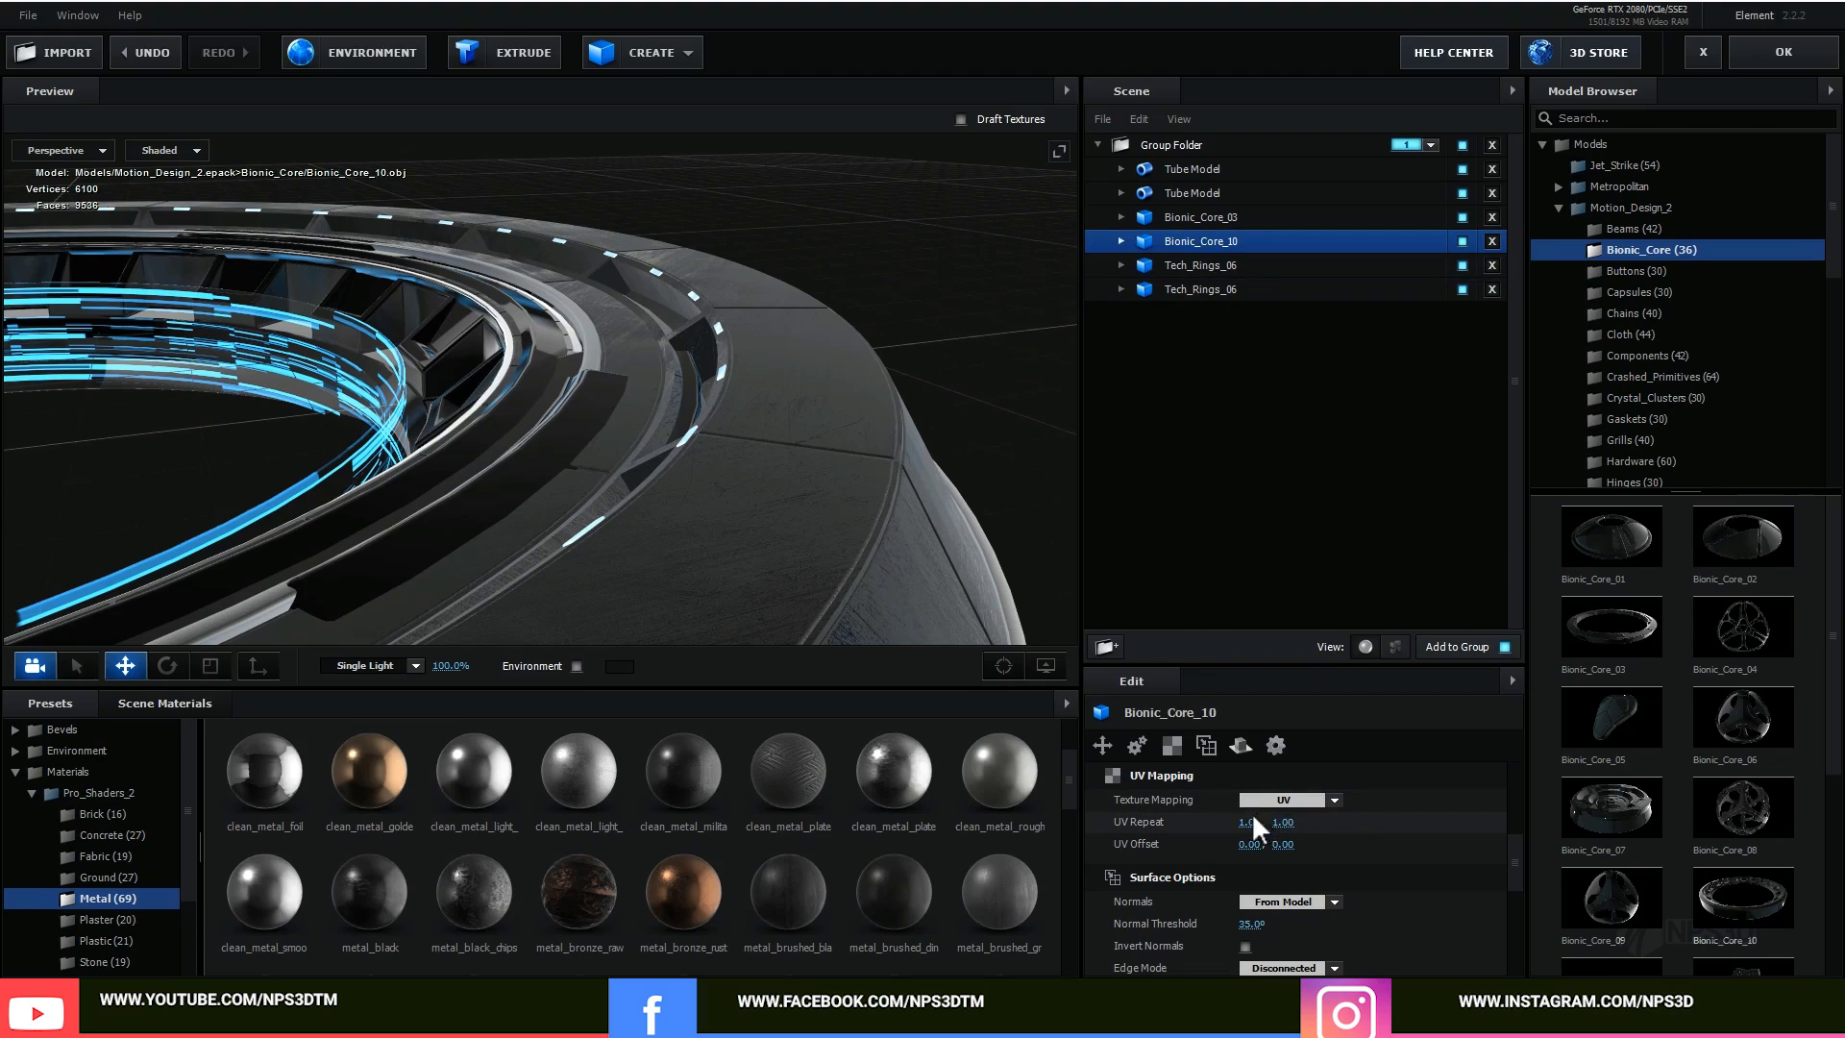
pyautogui.click(1192, 218)
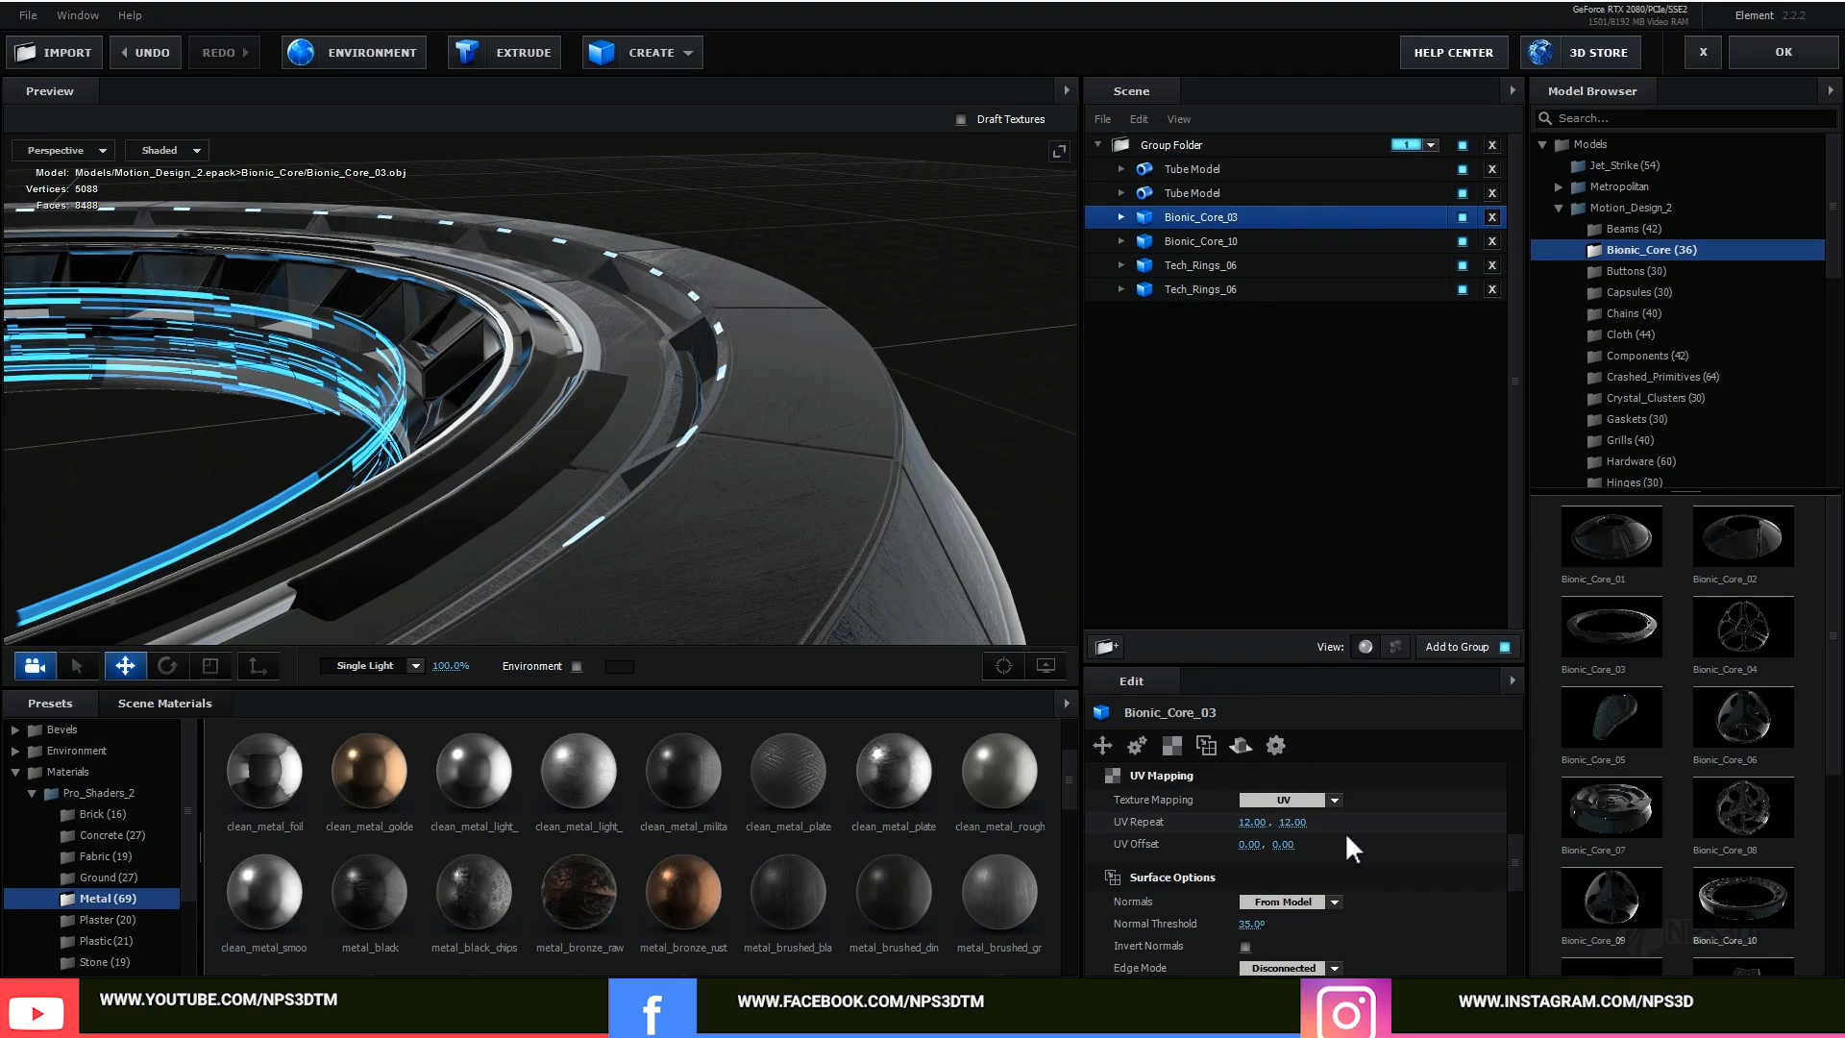
# Step: Apply the metal_brushed_black material from the scene materials to the remaining glossy black parts of the ring
pyautogui.click(192, 700)
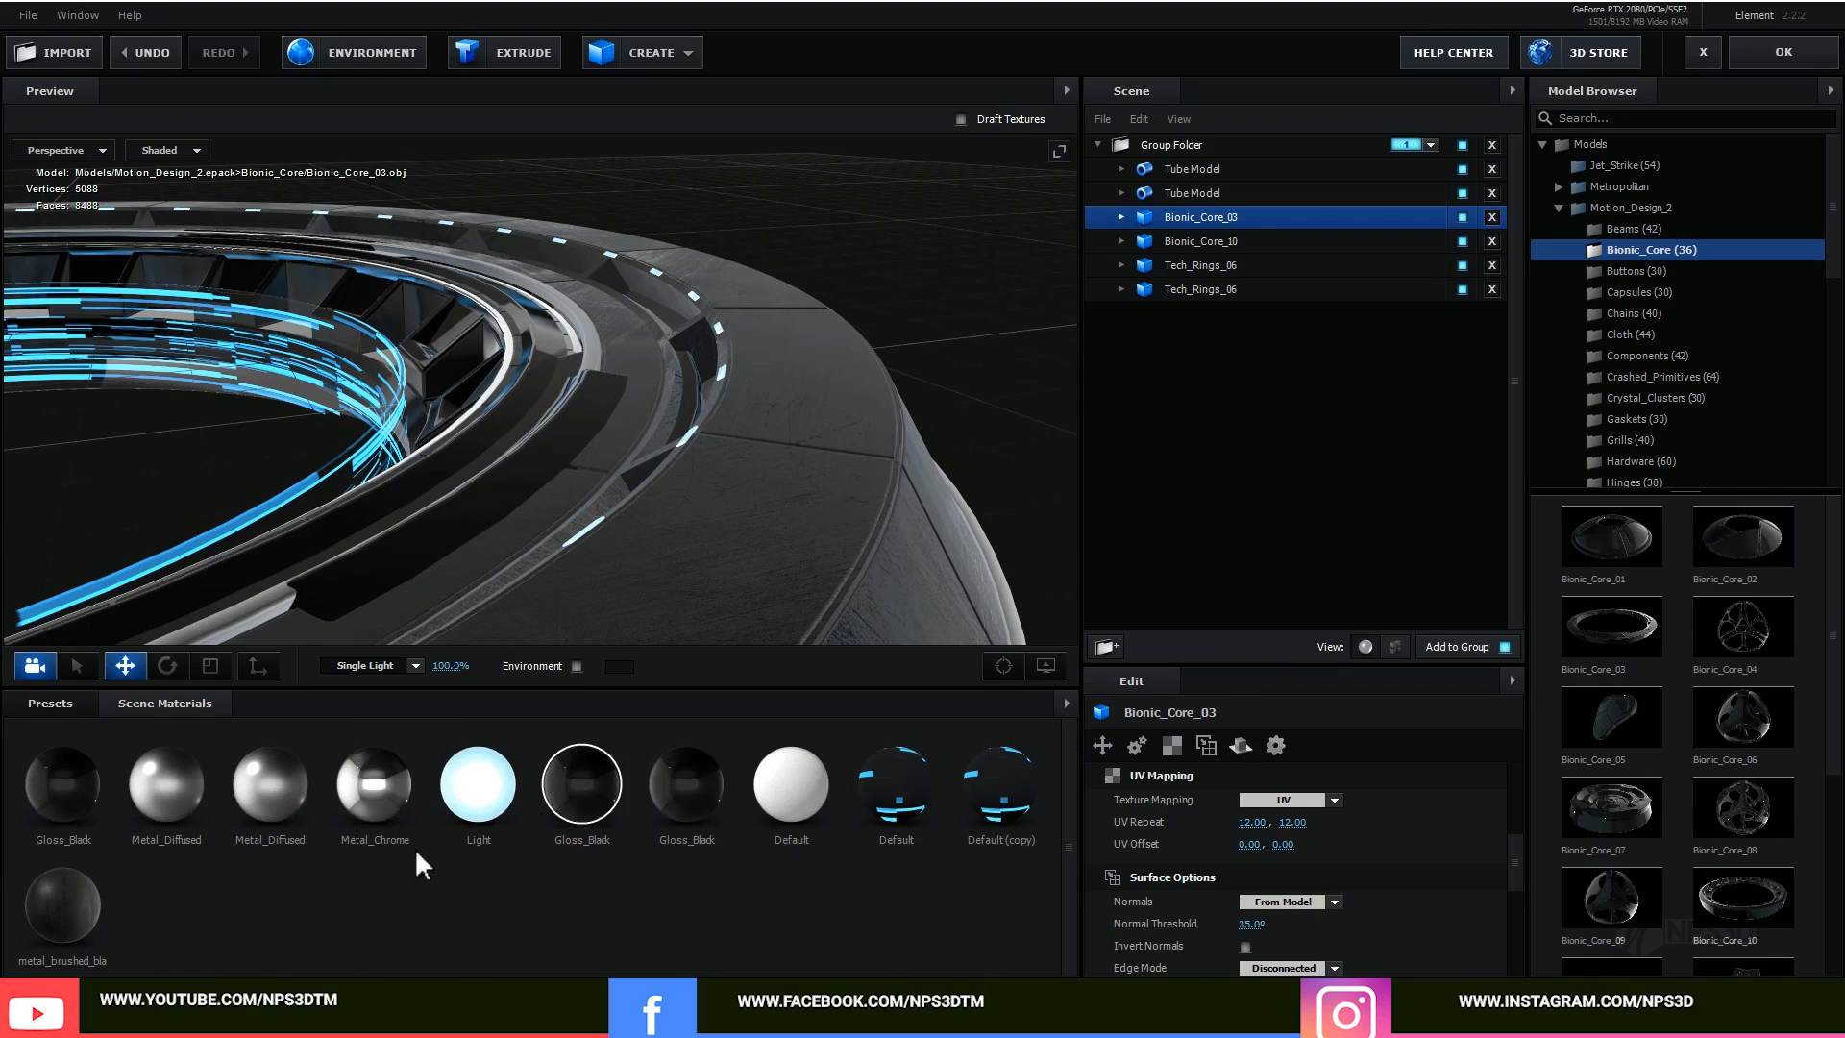
pyautogui.moveTo(479, 498); pyautogui.dragTo(526, 542)
pyautogui.moveTo(79, 899); pyautogui.dragTo(963, 465)
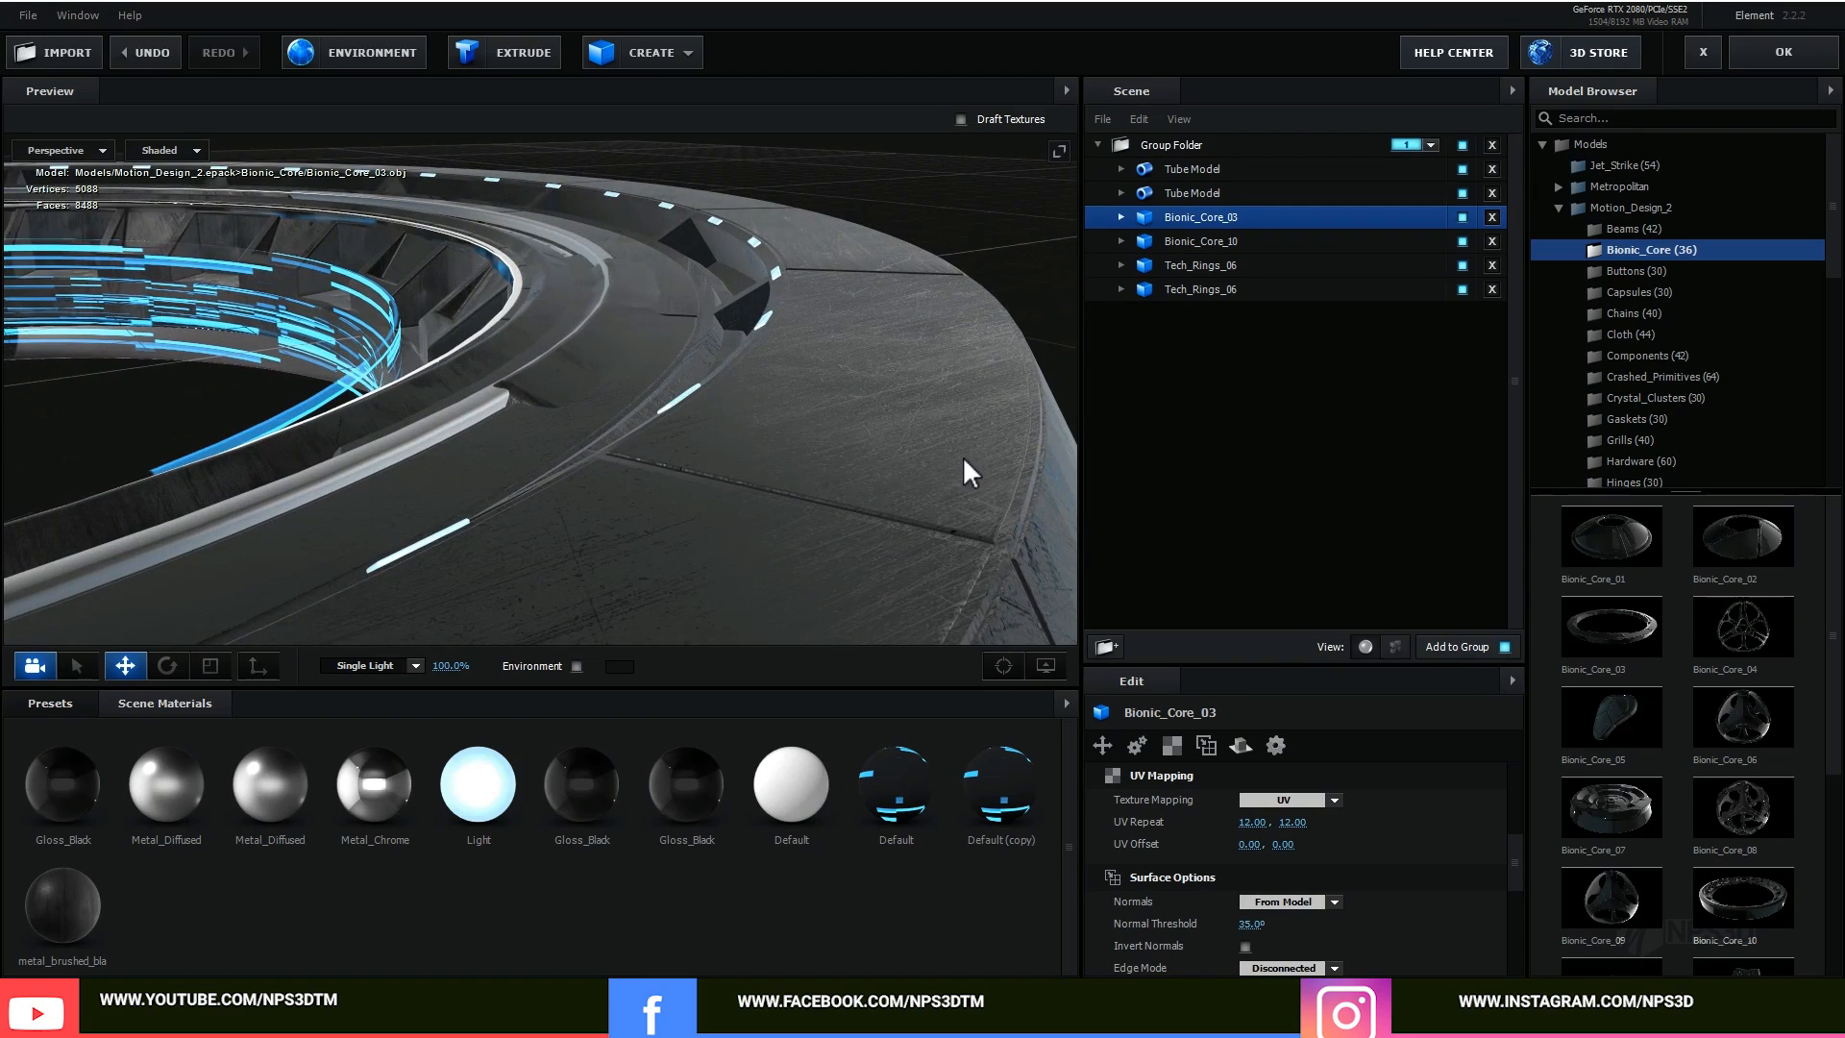
# Step: Open metal_brushed_black for editing, enlarge its settings area and set the Glossiness texture strength to 54%
pyautogui.click(67, 902)
pyautogui.scroll(-5, 1271, 862)
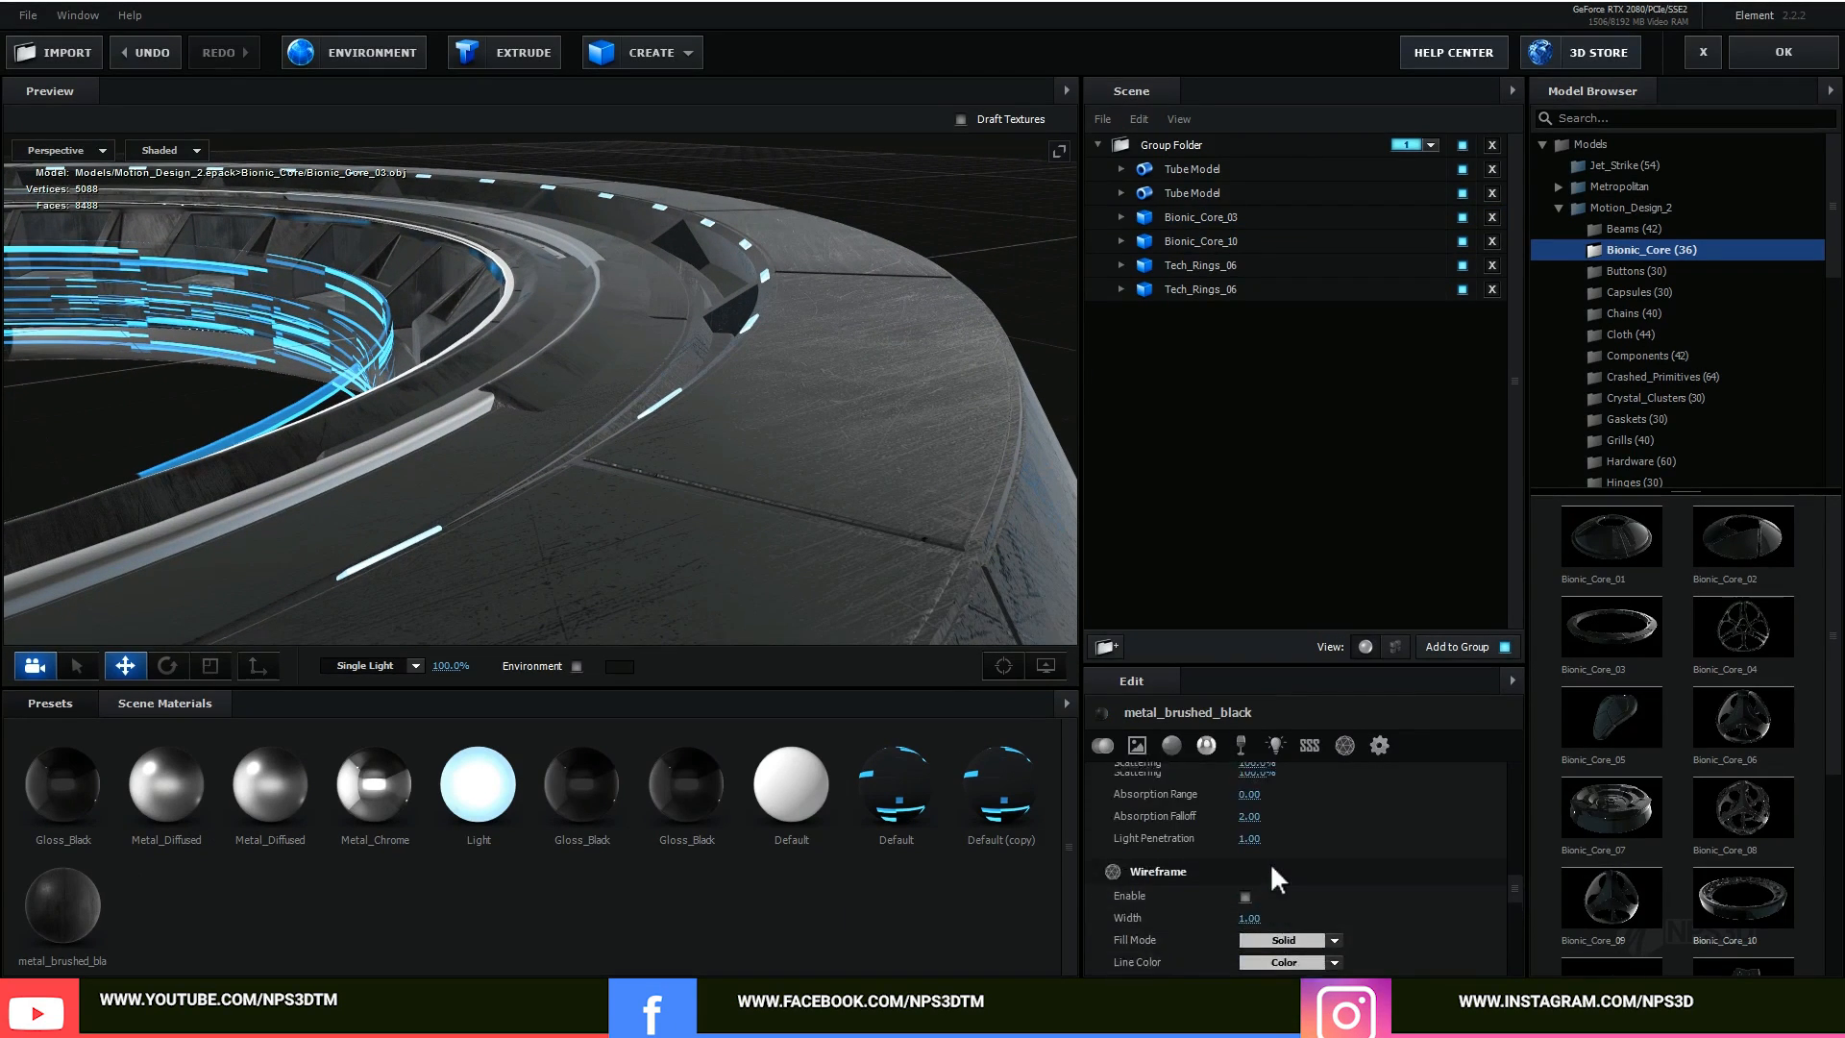
pyautogui.moveTo(1218, 663); pyautogui.dragTo(1233, 471)
pyautogui.scroll(5, 1317, 770)
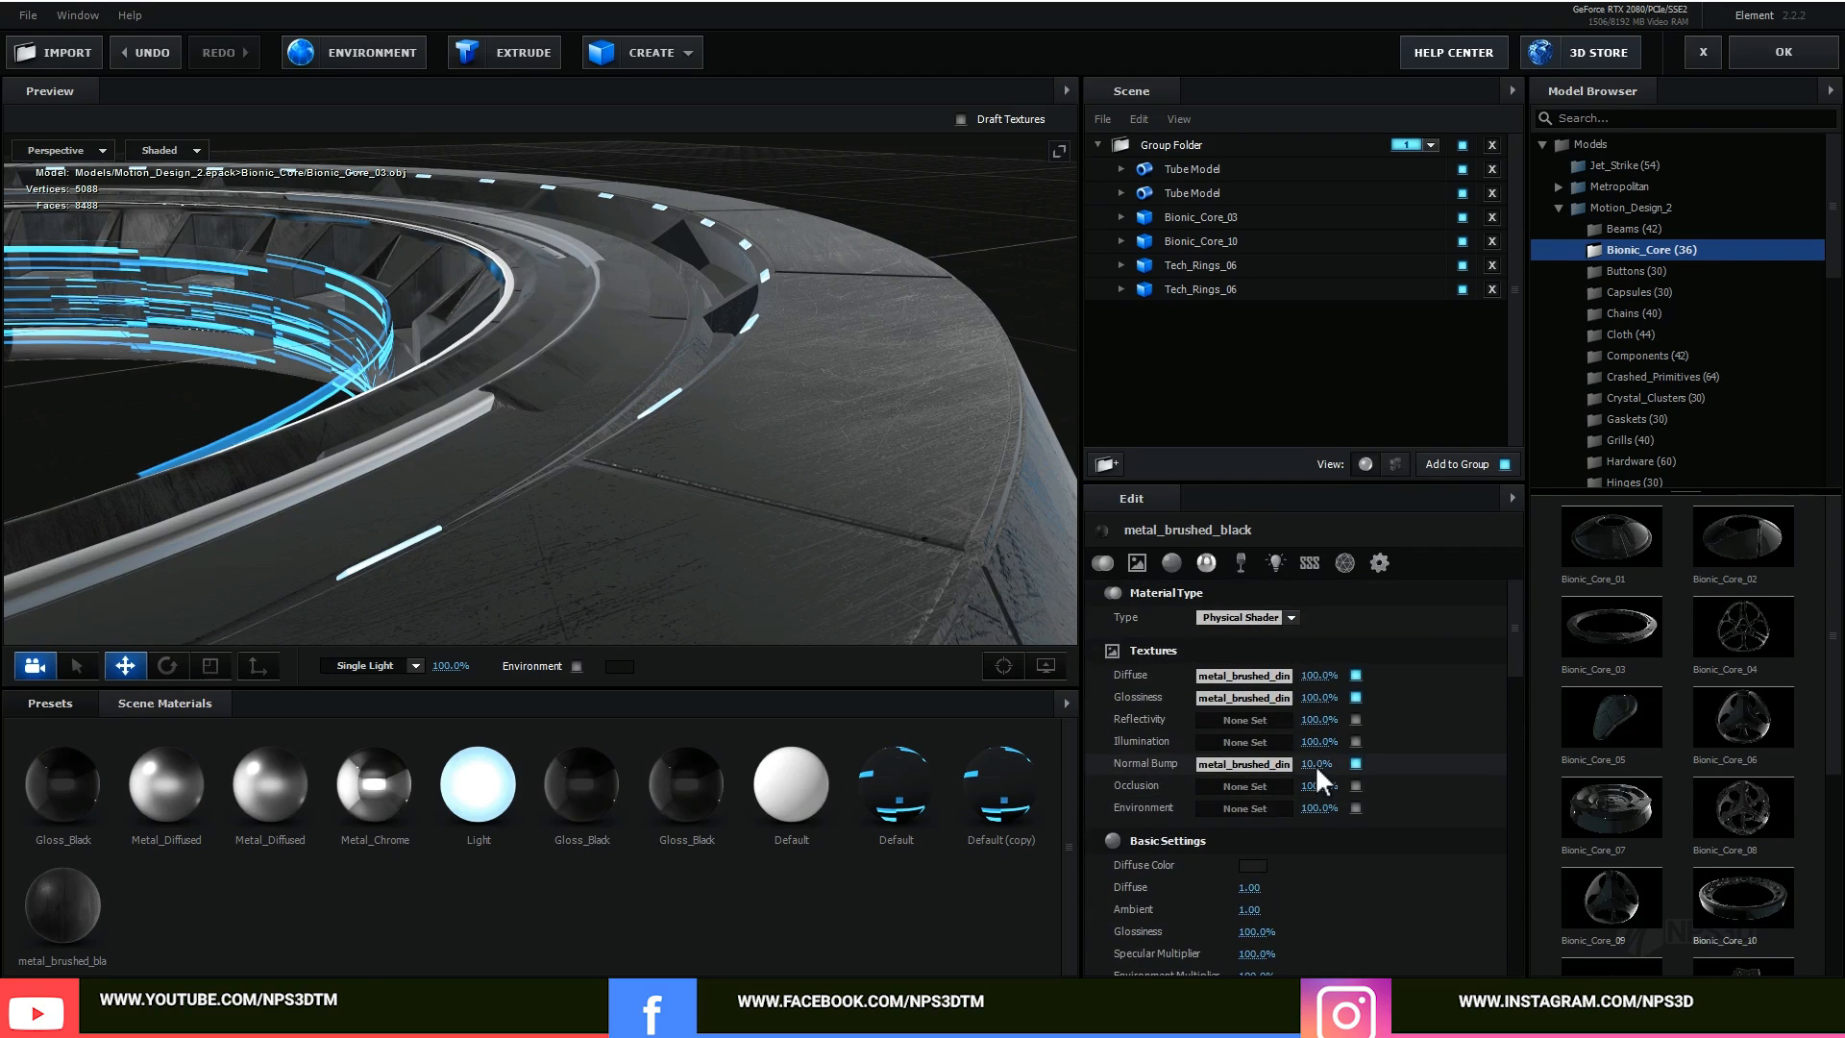
pyautogui.moveTo(1316, 699); pyautogui.dragTo(1268, 700)
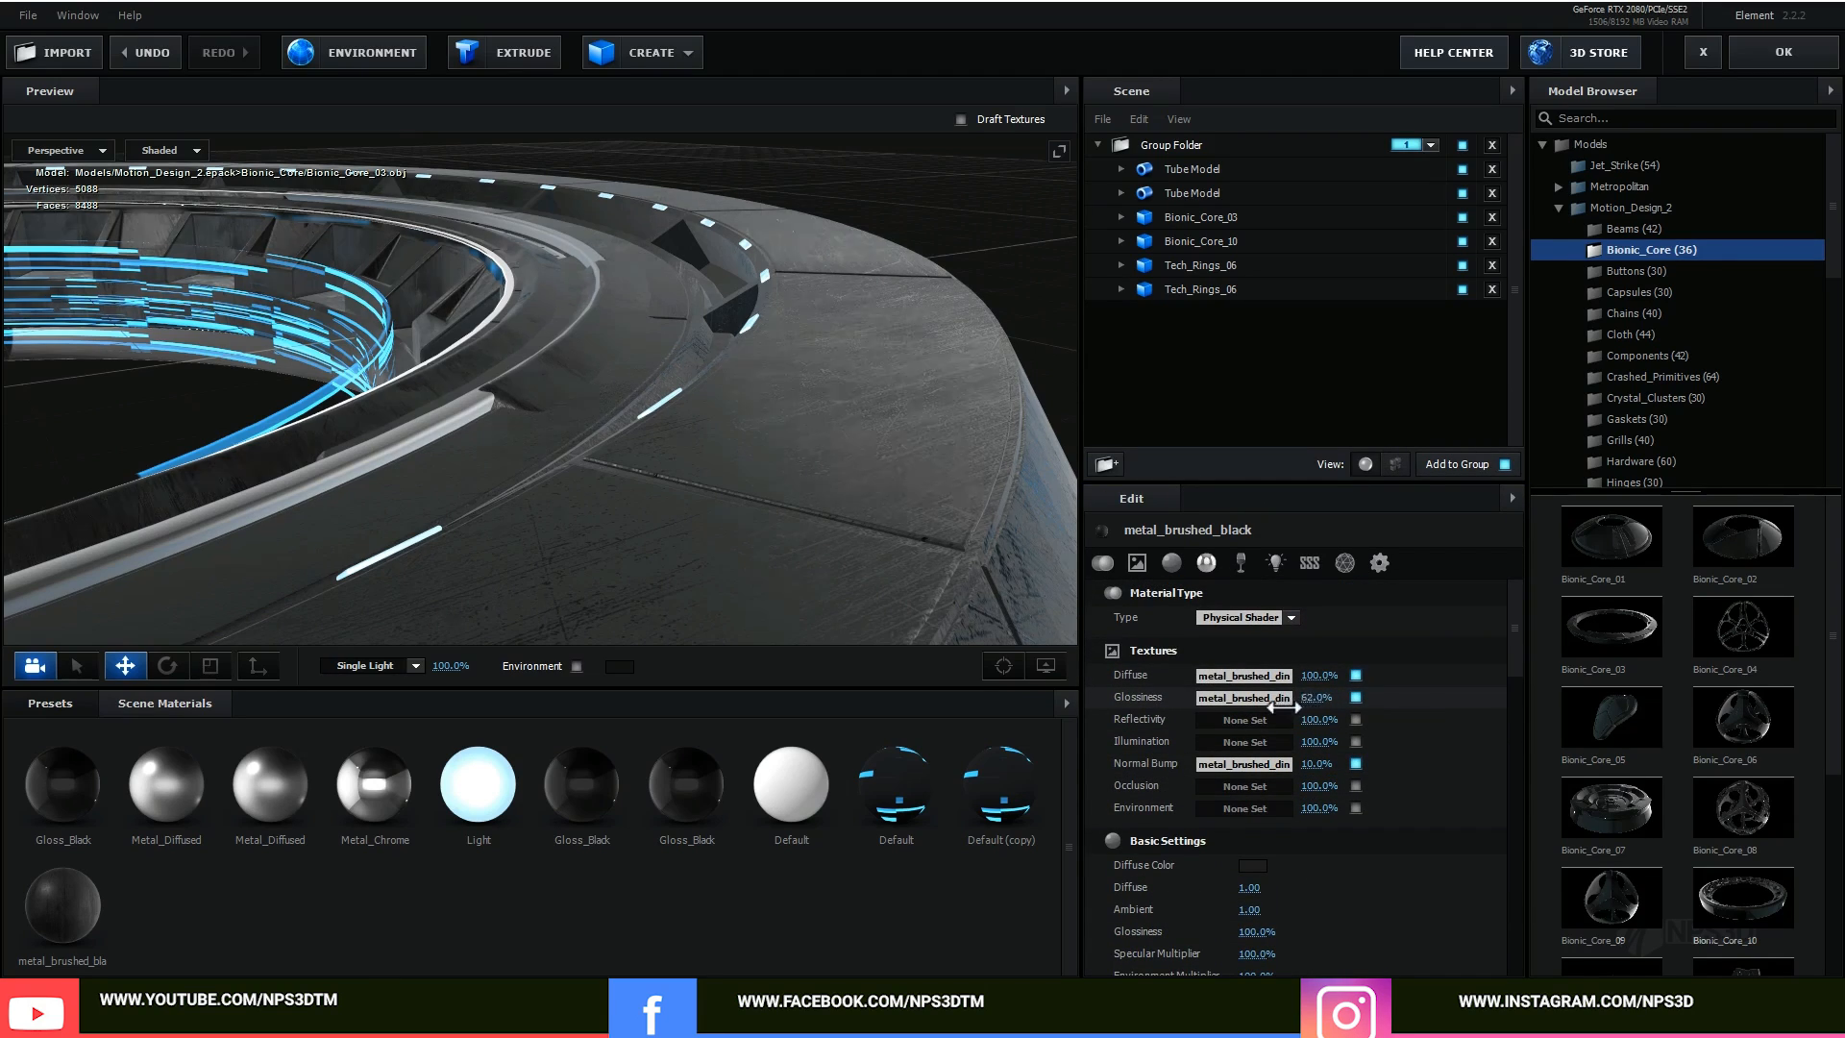
# Step: Set the Glossiness texture's input levels to 0.63, 0.50 and 0.75, adjust its brightness and accept the channel changes
pyautogui.click(1267, 694)
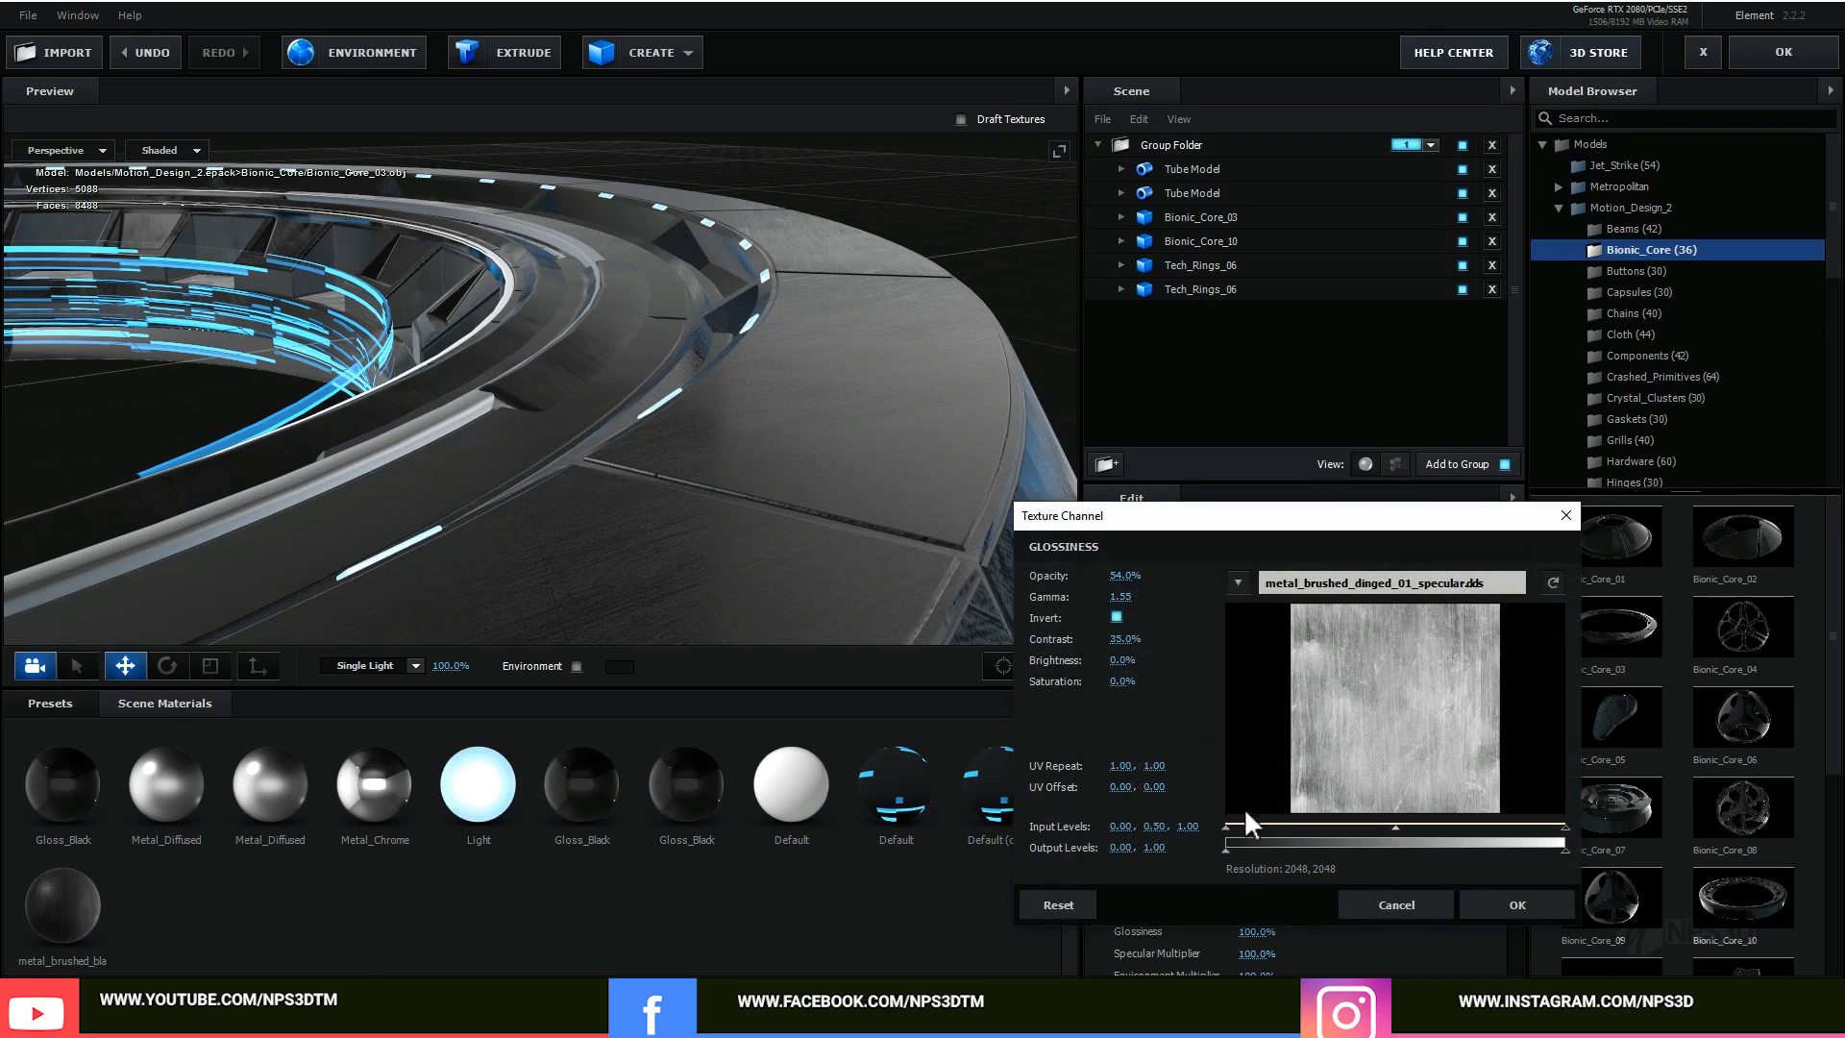
pyautogui.moveTo(1226, 825); pyautogui.dragTo(1344, 824)
pyautogui.moveTo(1560, 825); pyautogui.dragTo(1474, 836)
pyautogui.moveTo(1338, 828); pyautogui.dragTo(1435, 807)
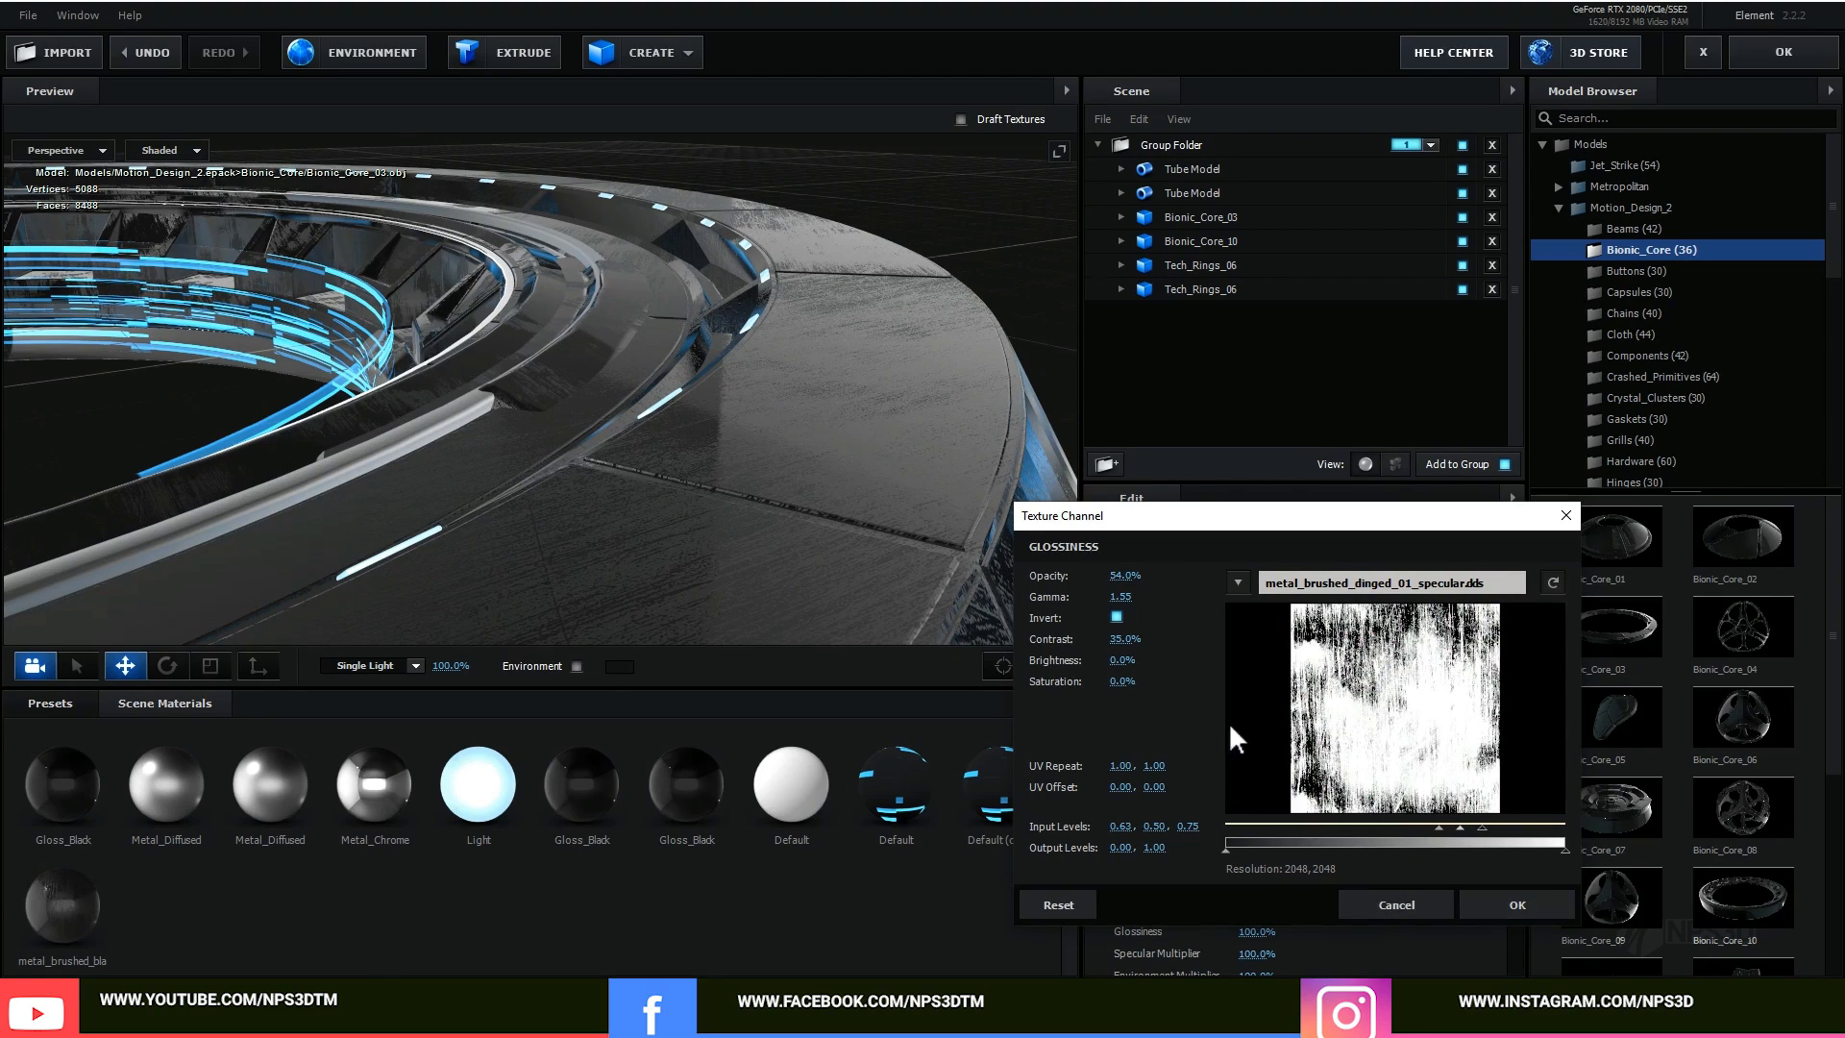
pyautogui.moveTo(1115, 666)
pyautogui.mouseDown()
pyautogui.moveTo(1095, 665)
pyautogui.moveTo(1138, 632)
pyautogui.moveTo(1124, 663)
pyautogui.mouseUp()
pyautogui.click(1518, 904)
# Step: Set the Normal Bump texture strength of metal_brushed_black to 26%
pyautogui.moveTo(952, 461); pyautogui.dragTo(971, 571)
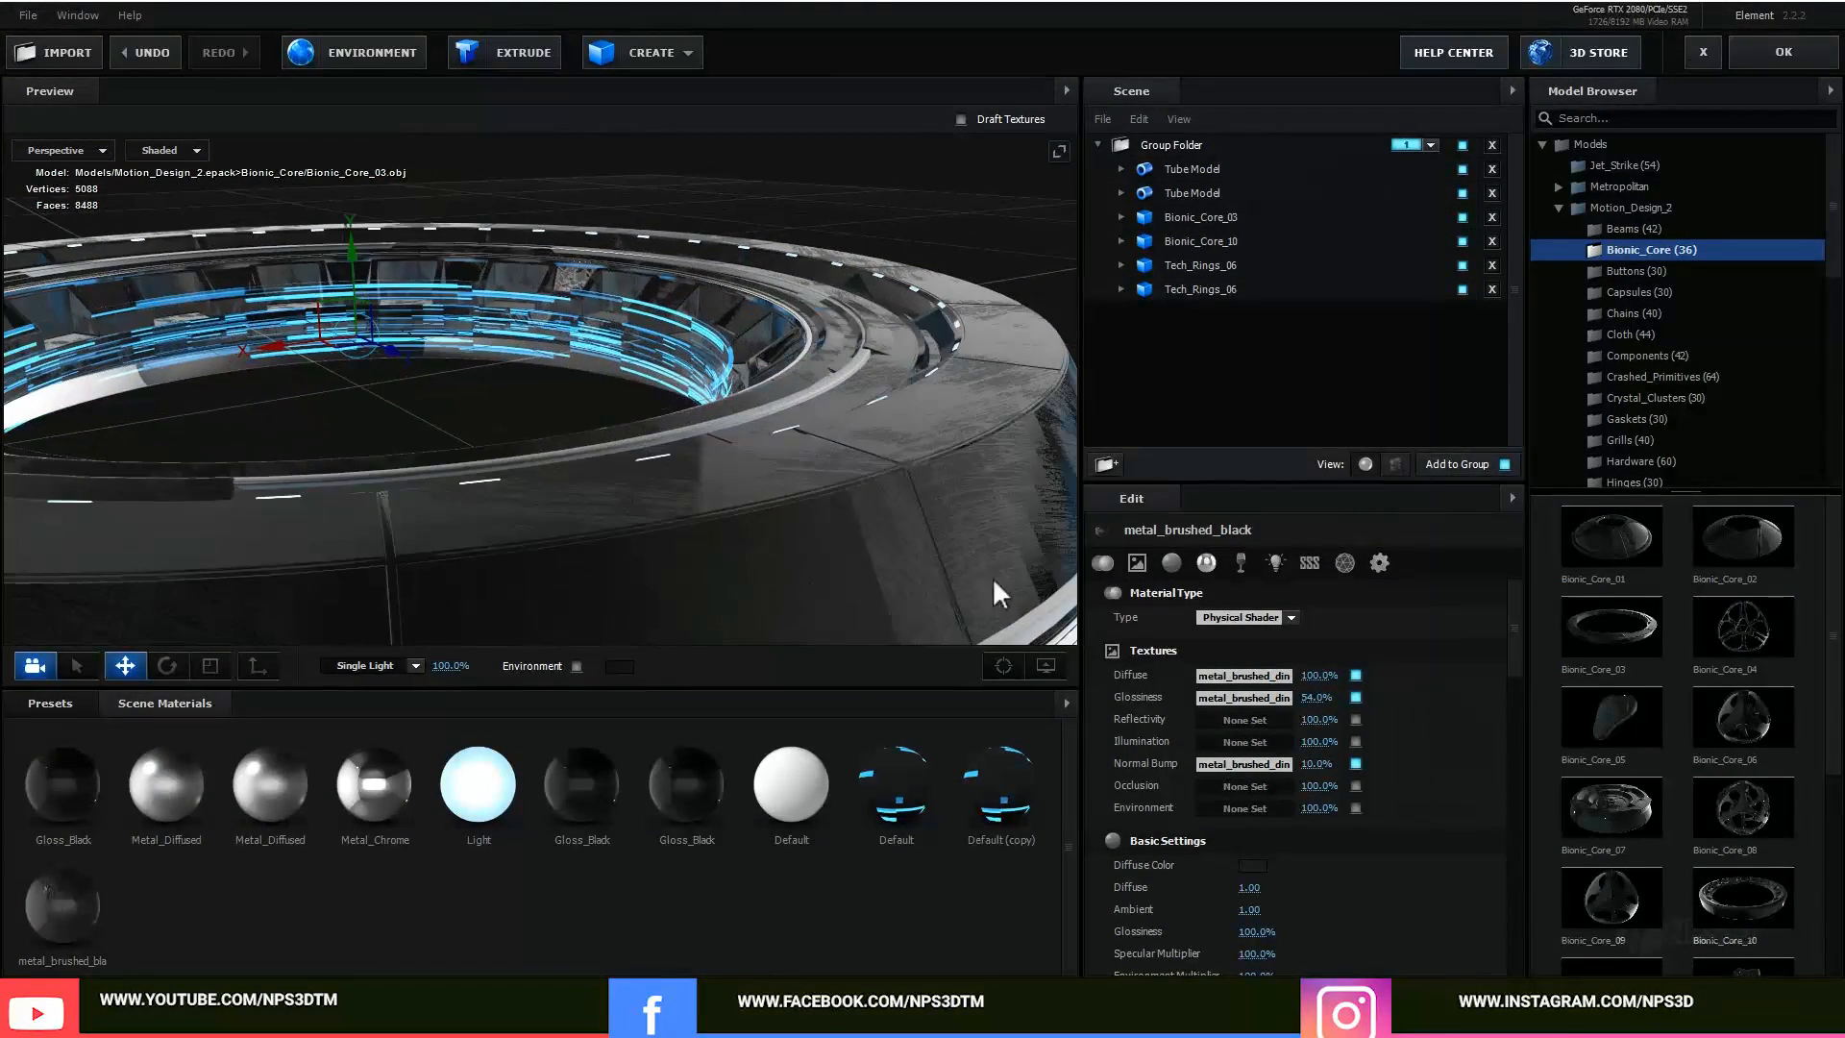
pyautogui.moveTo(1317, 764)
pyautogui.mouseDown()
pyautogui.moveTo(1346, 760)
pyautogui.moveTo(1314, 762)
pyautogui.mouseUp()
pyautogui.scroll(-1, 1339, 847)
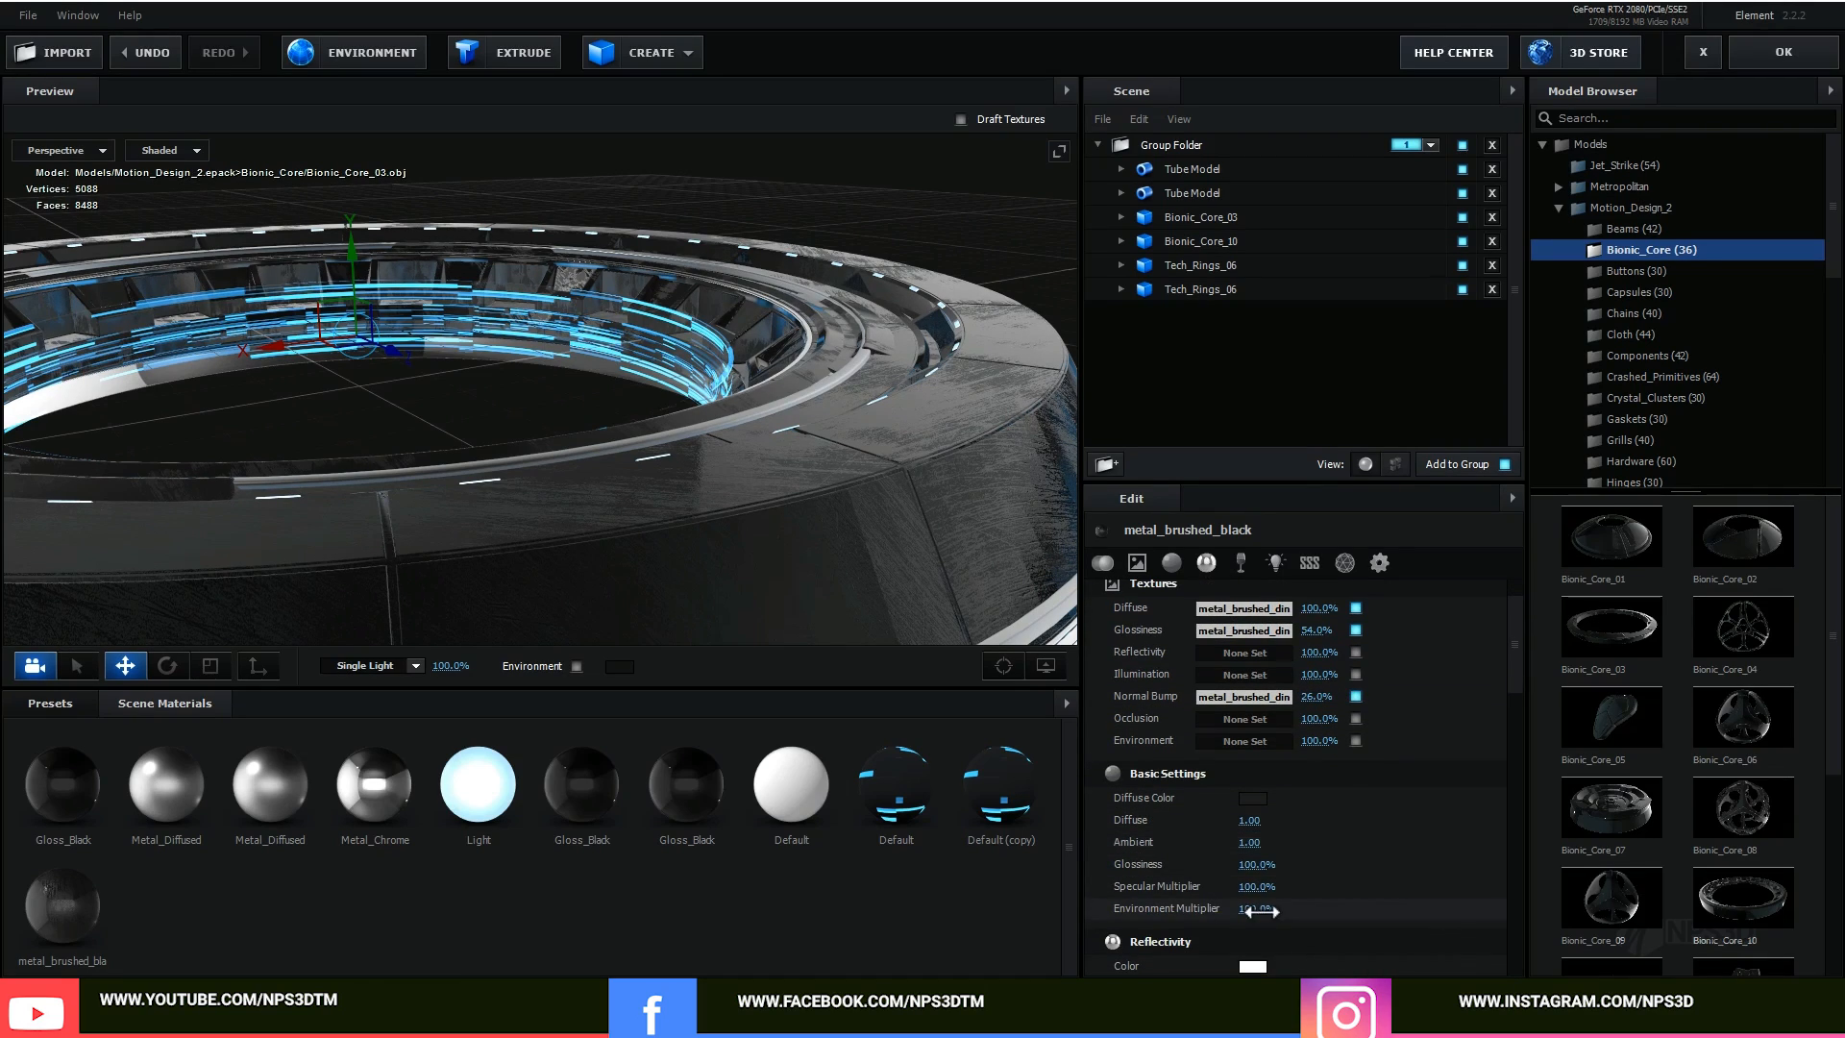
# Step: Find the BackLight_2K environment presets and apply BackLight_2K_37 as the scene's environment
pyautogui.click(32, 704)
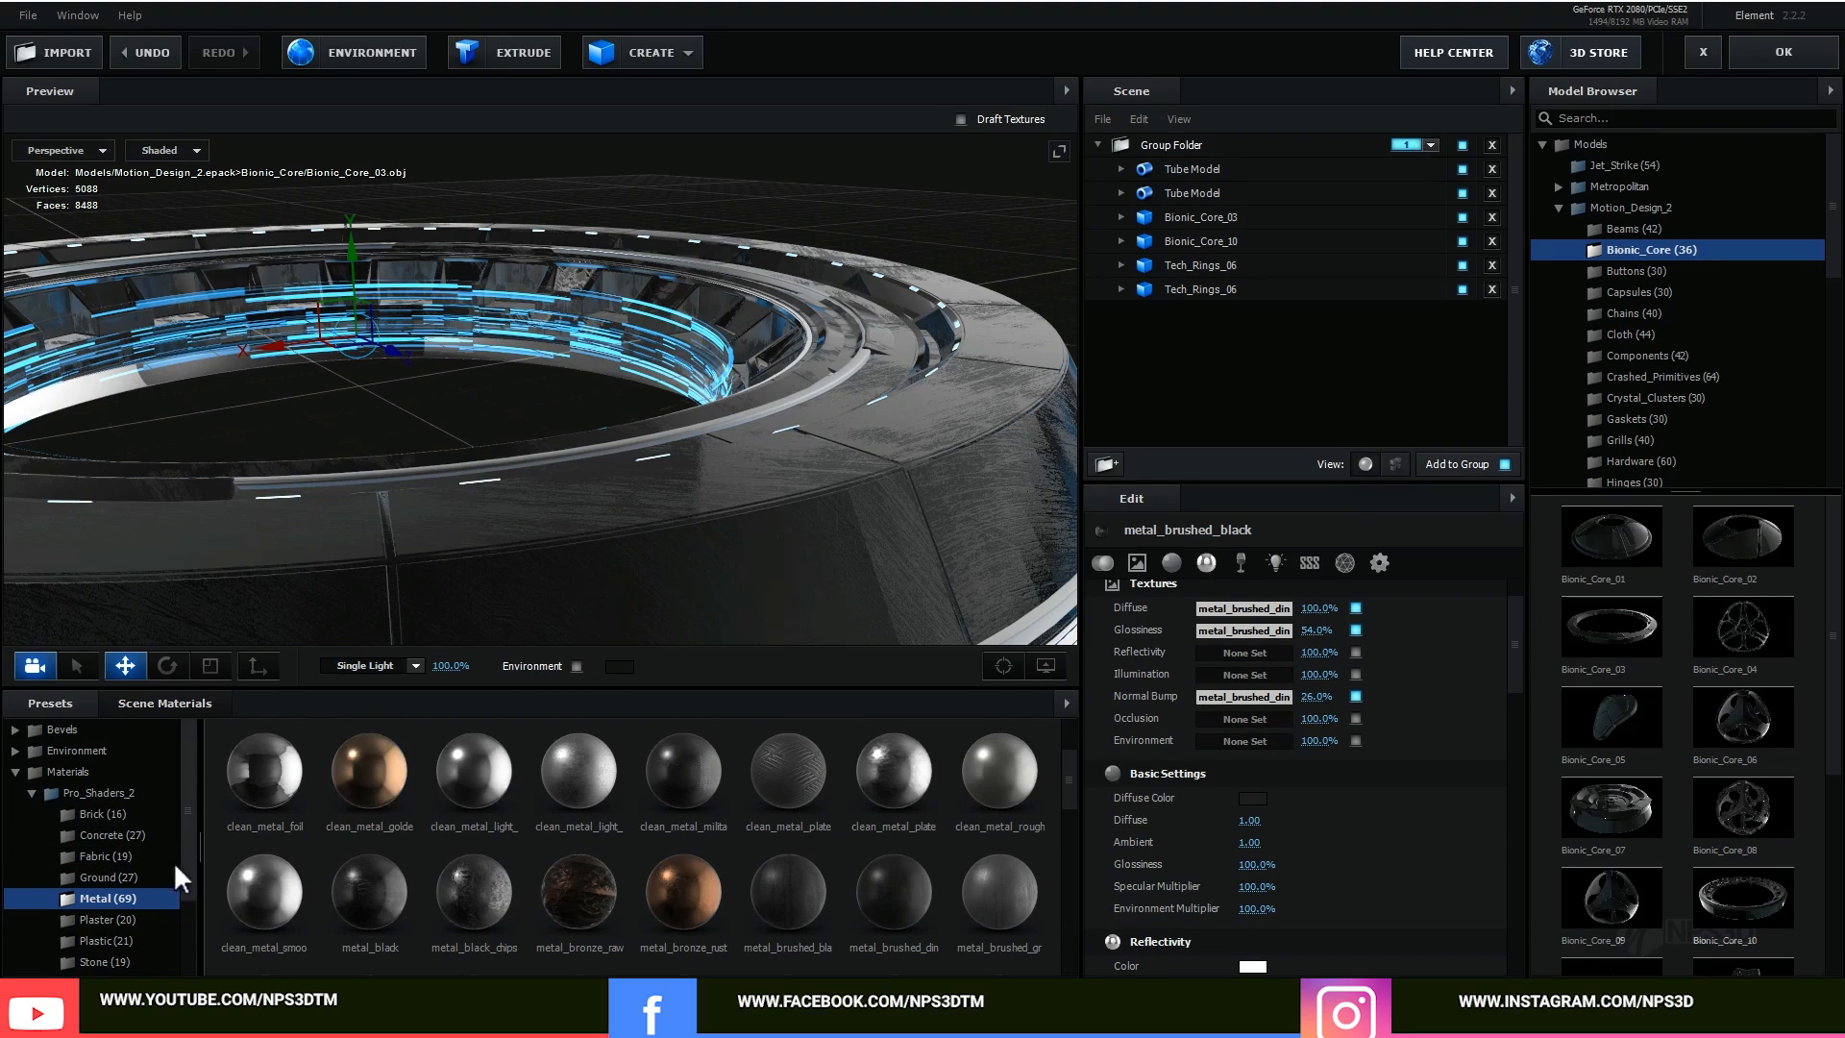
pyautogui.click(67, 750)
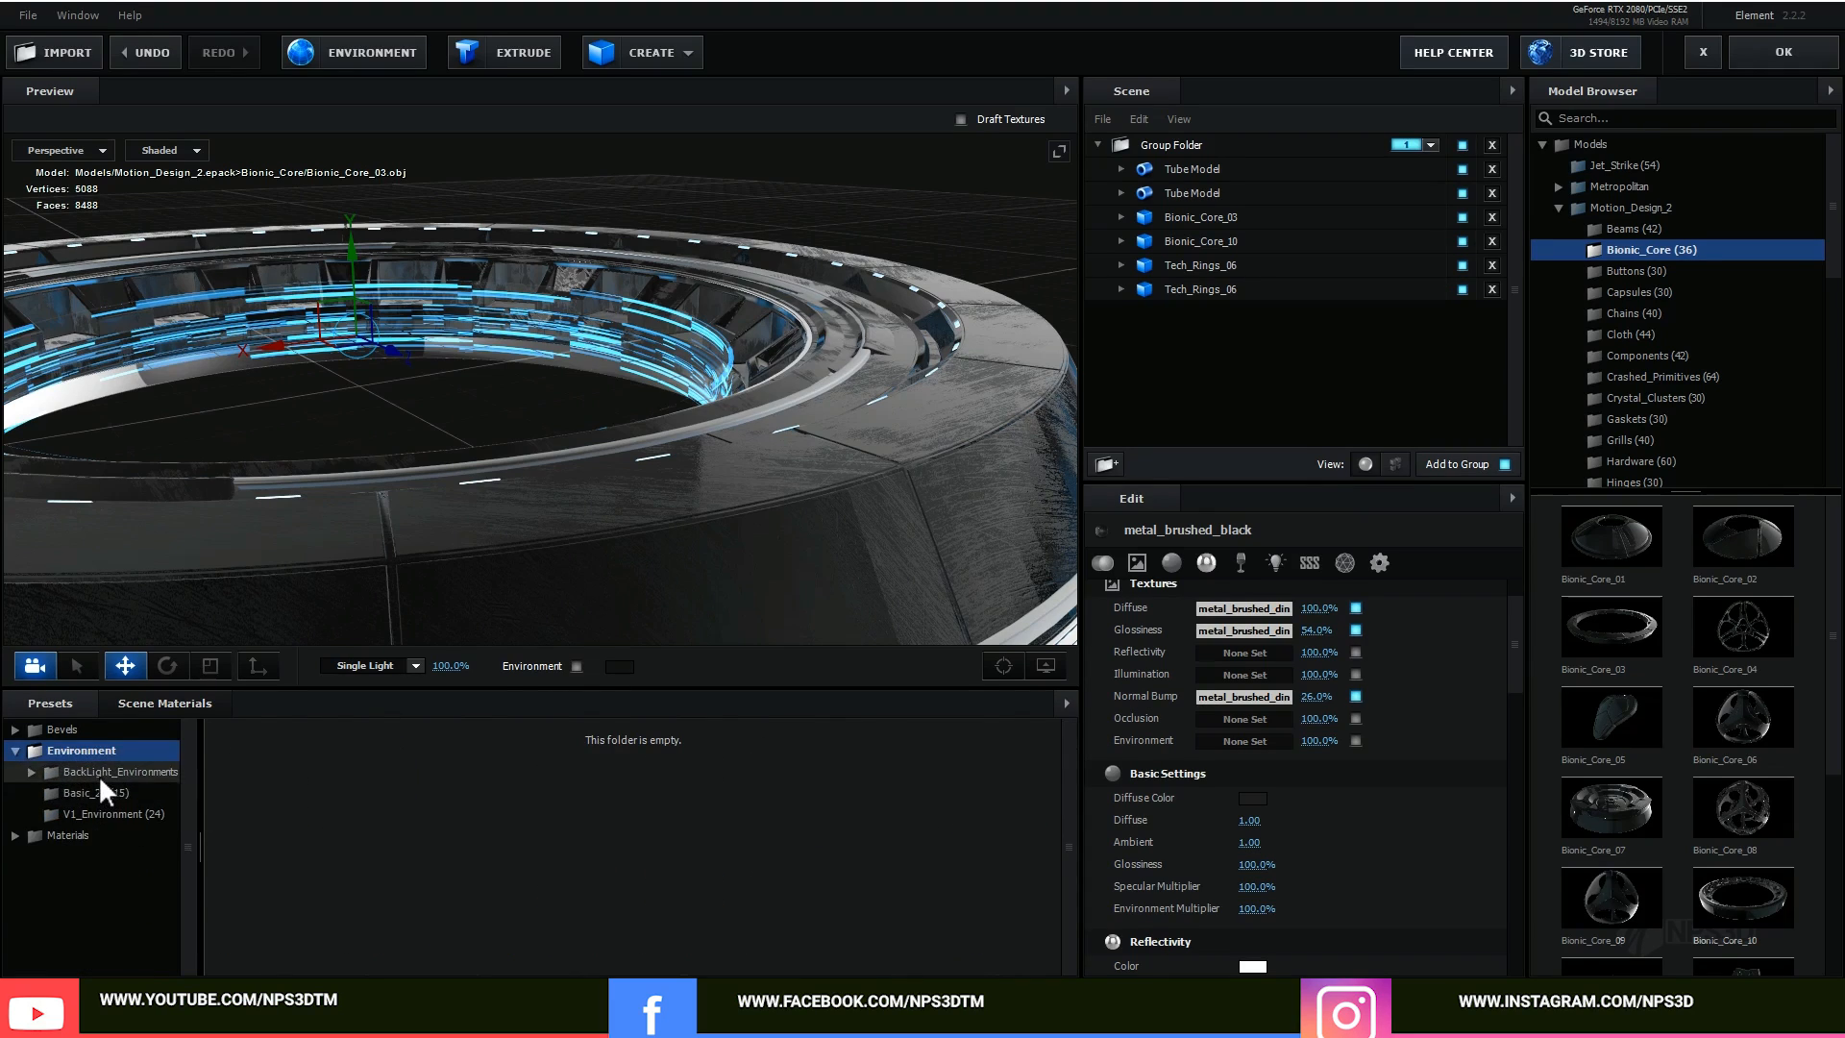
pyautogui.click(100, 778)
pyautogui.click(111, 794)
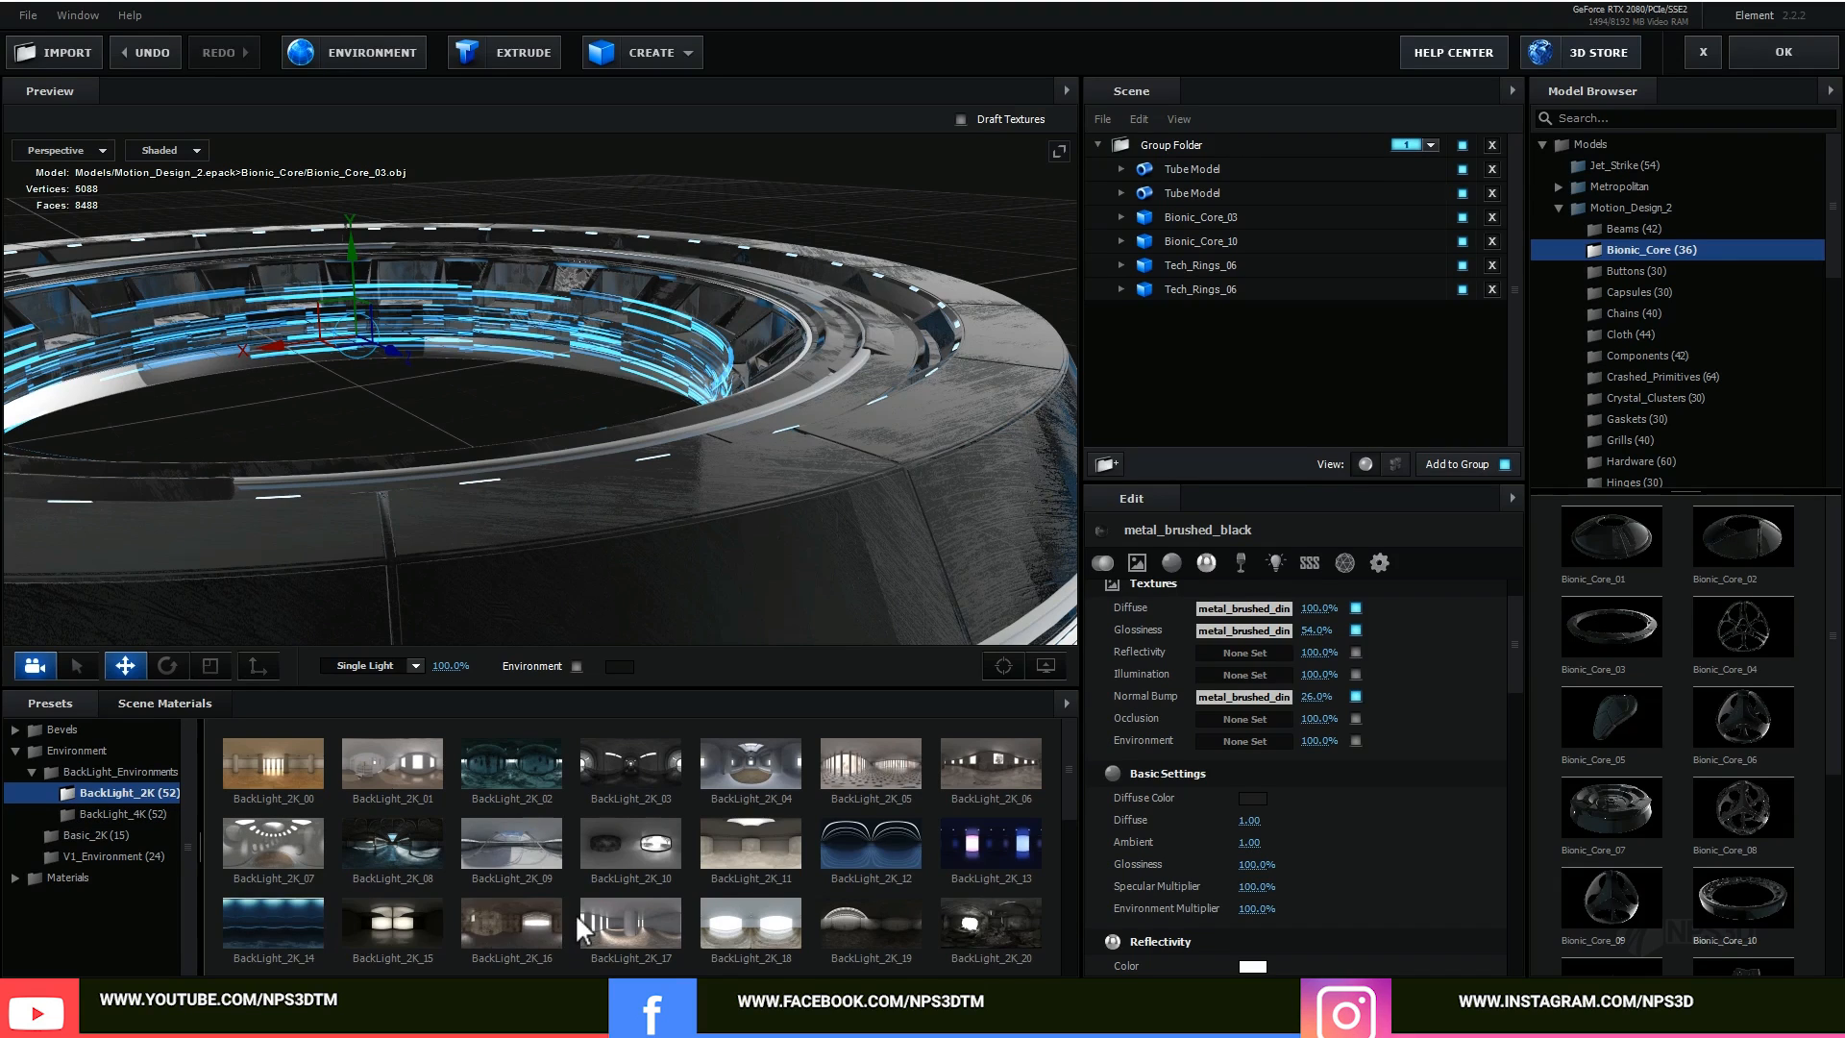
pyautogui.scroll(-4, 574, 913)
pyautogui.click(511, 829)
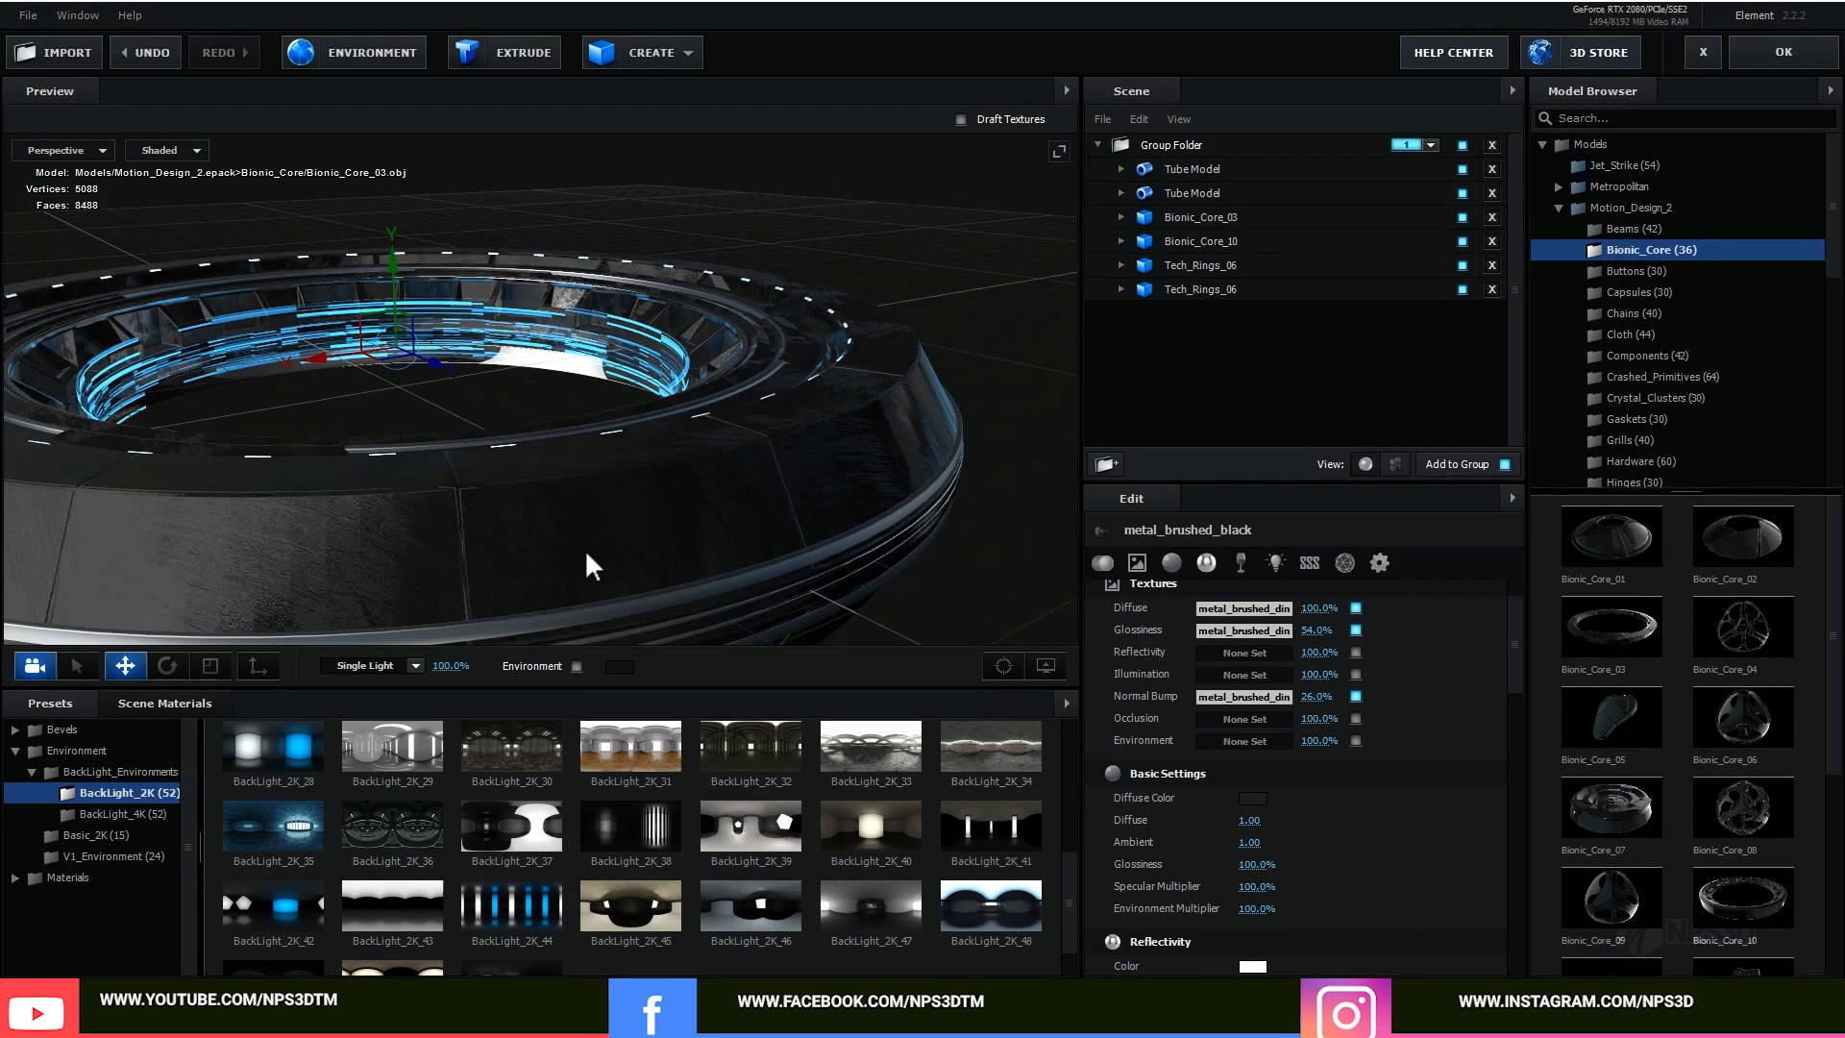
pyautogui.moveTo(587, 555); pyautogui.dragTo(661, 619)
pyautogui.moveTo(540, 559); pyautogui.dragTo(477, 550)
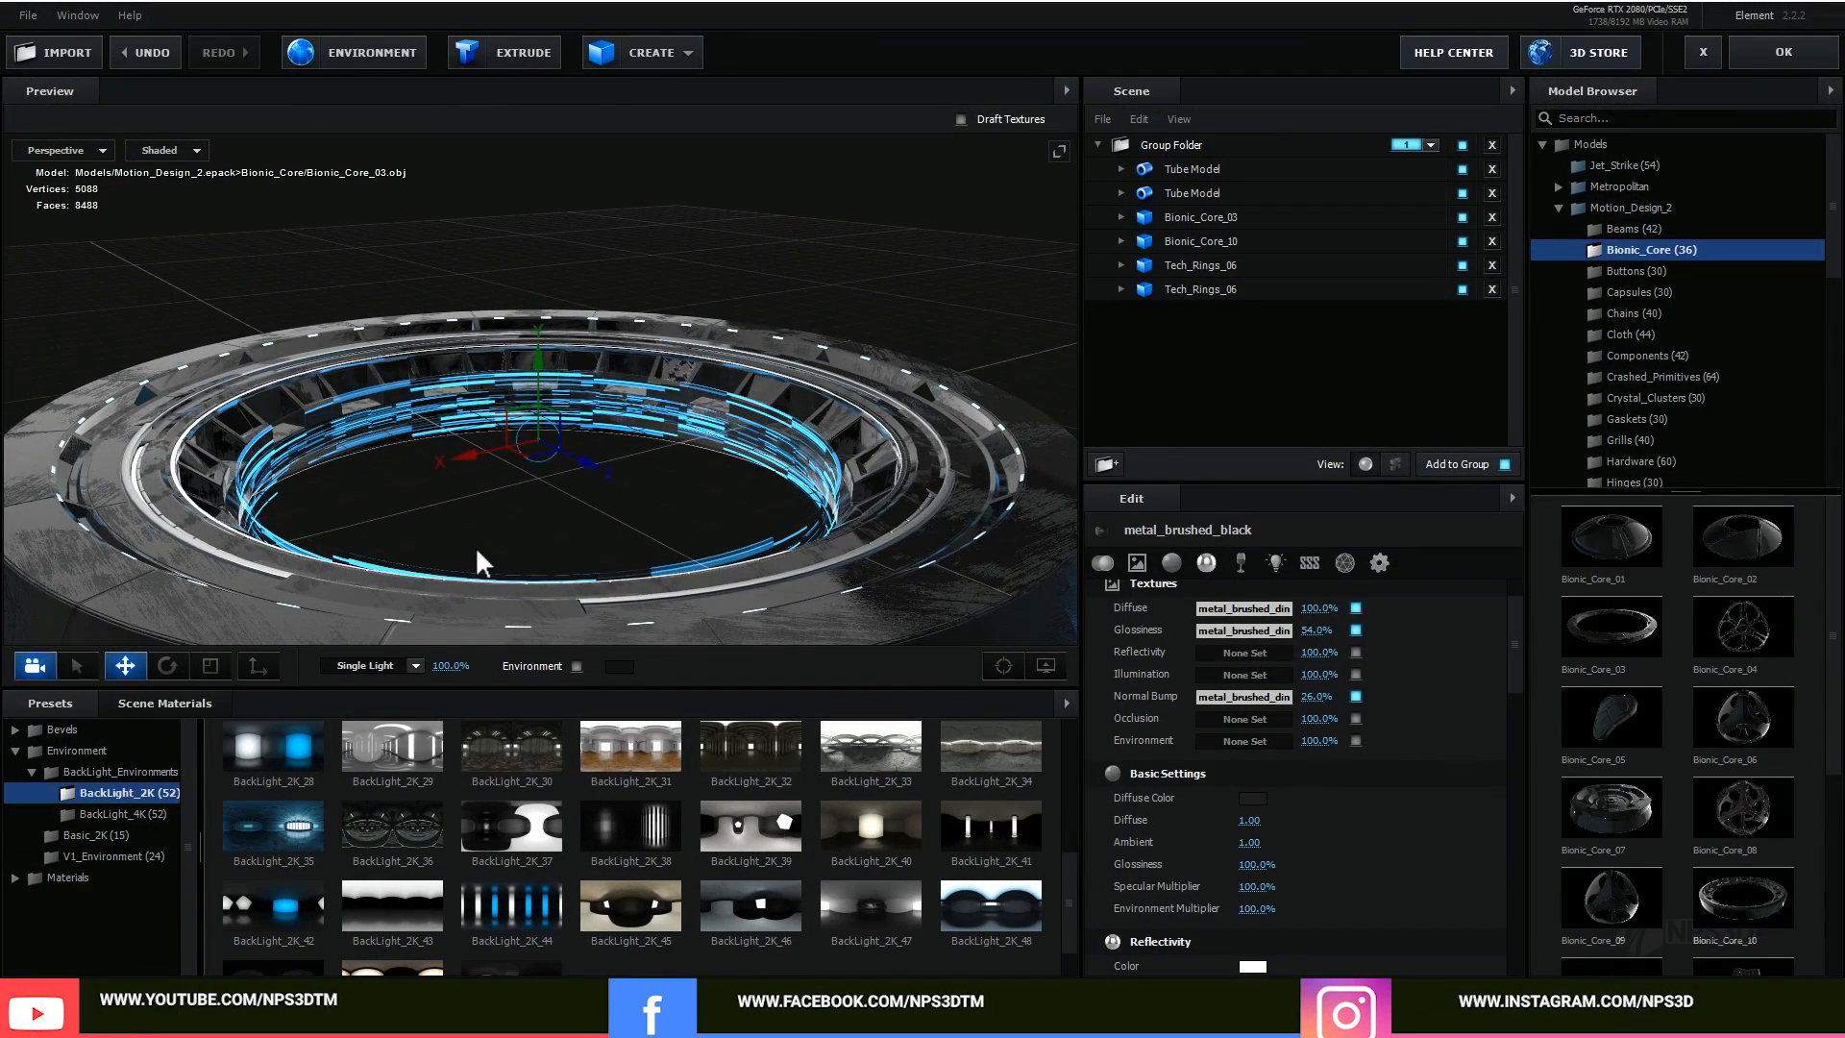
# Step: Show the environment backdrop in the preview, inspect it around the ring and hide it again
pyautogui.click(574, 665)
pyautogui.scroll(-5, 688, 511)
pyautogui.moveTo(688, 511); pyautogui.dragTo(638, 548)
pyautogui.scroll(4, 638, 548)
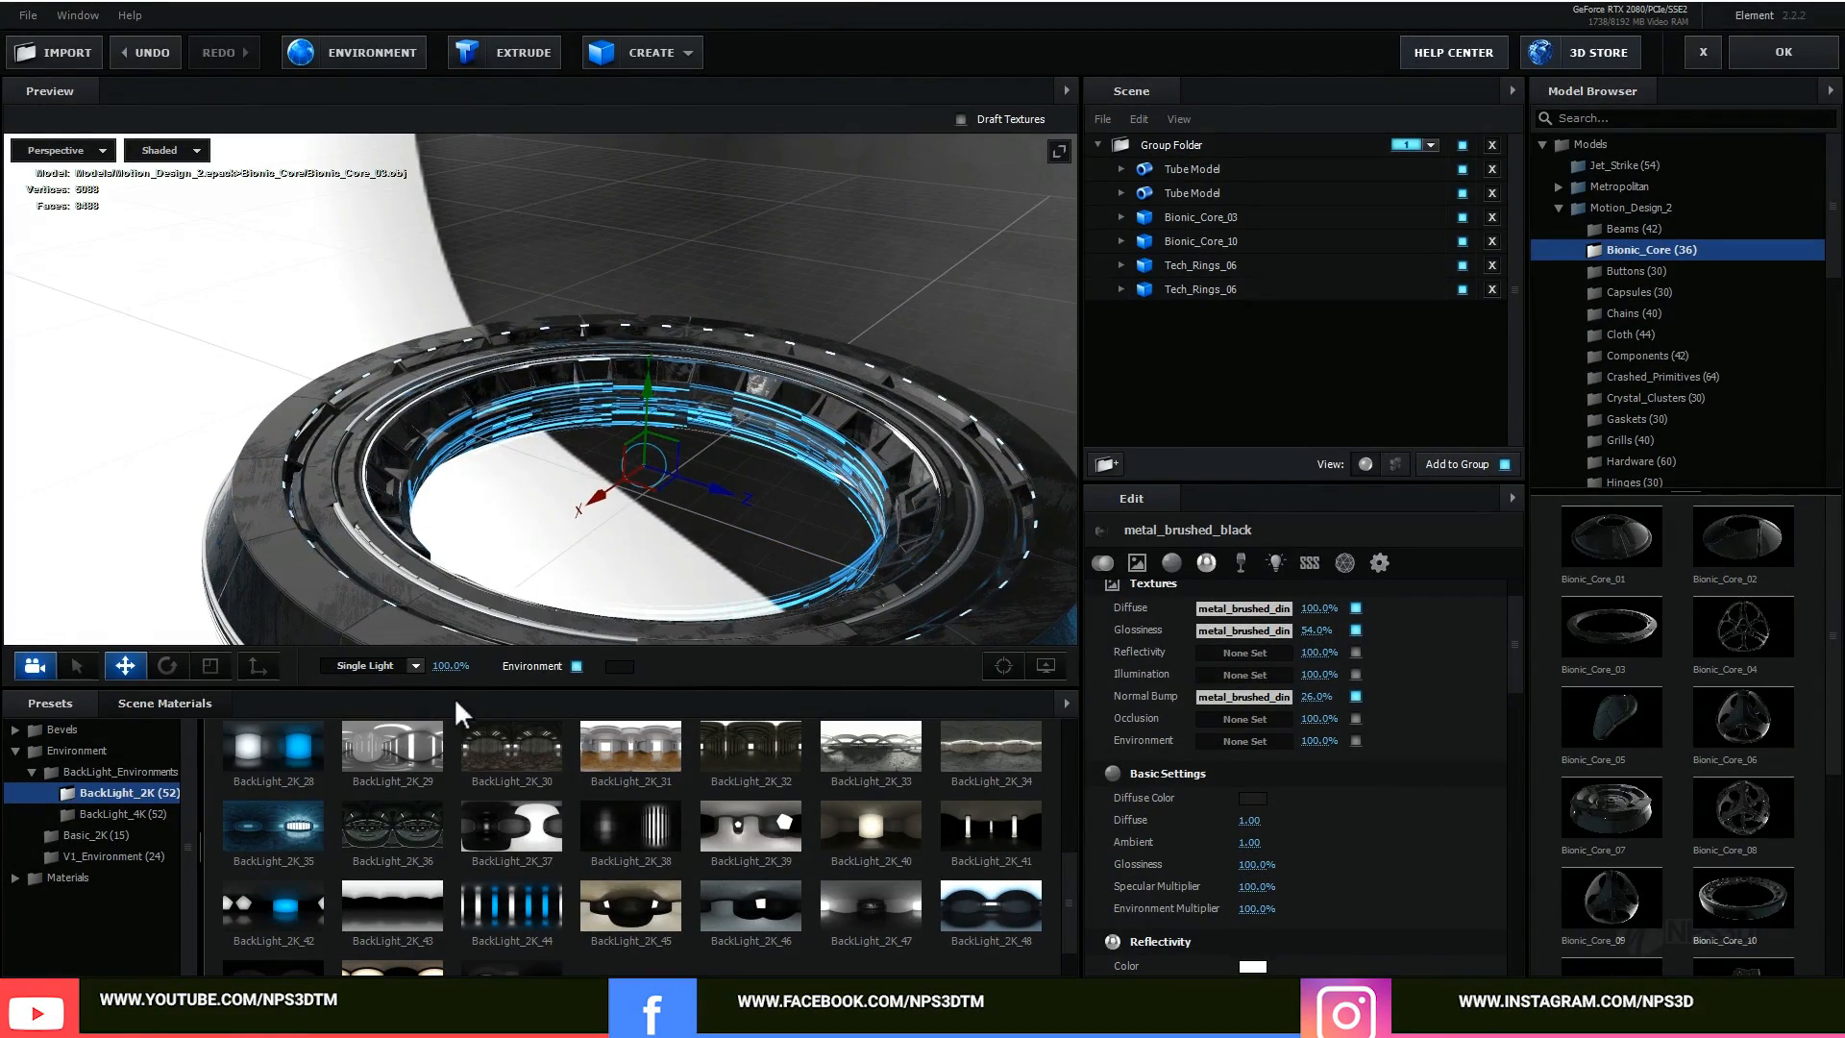
pyautogui.click(576, 666)
pyautogui.moveTo(530, 506); pyautogui.dragTo(522, 497)
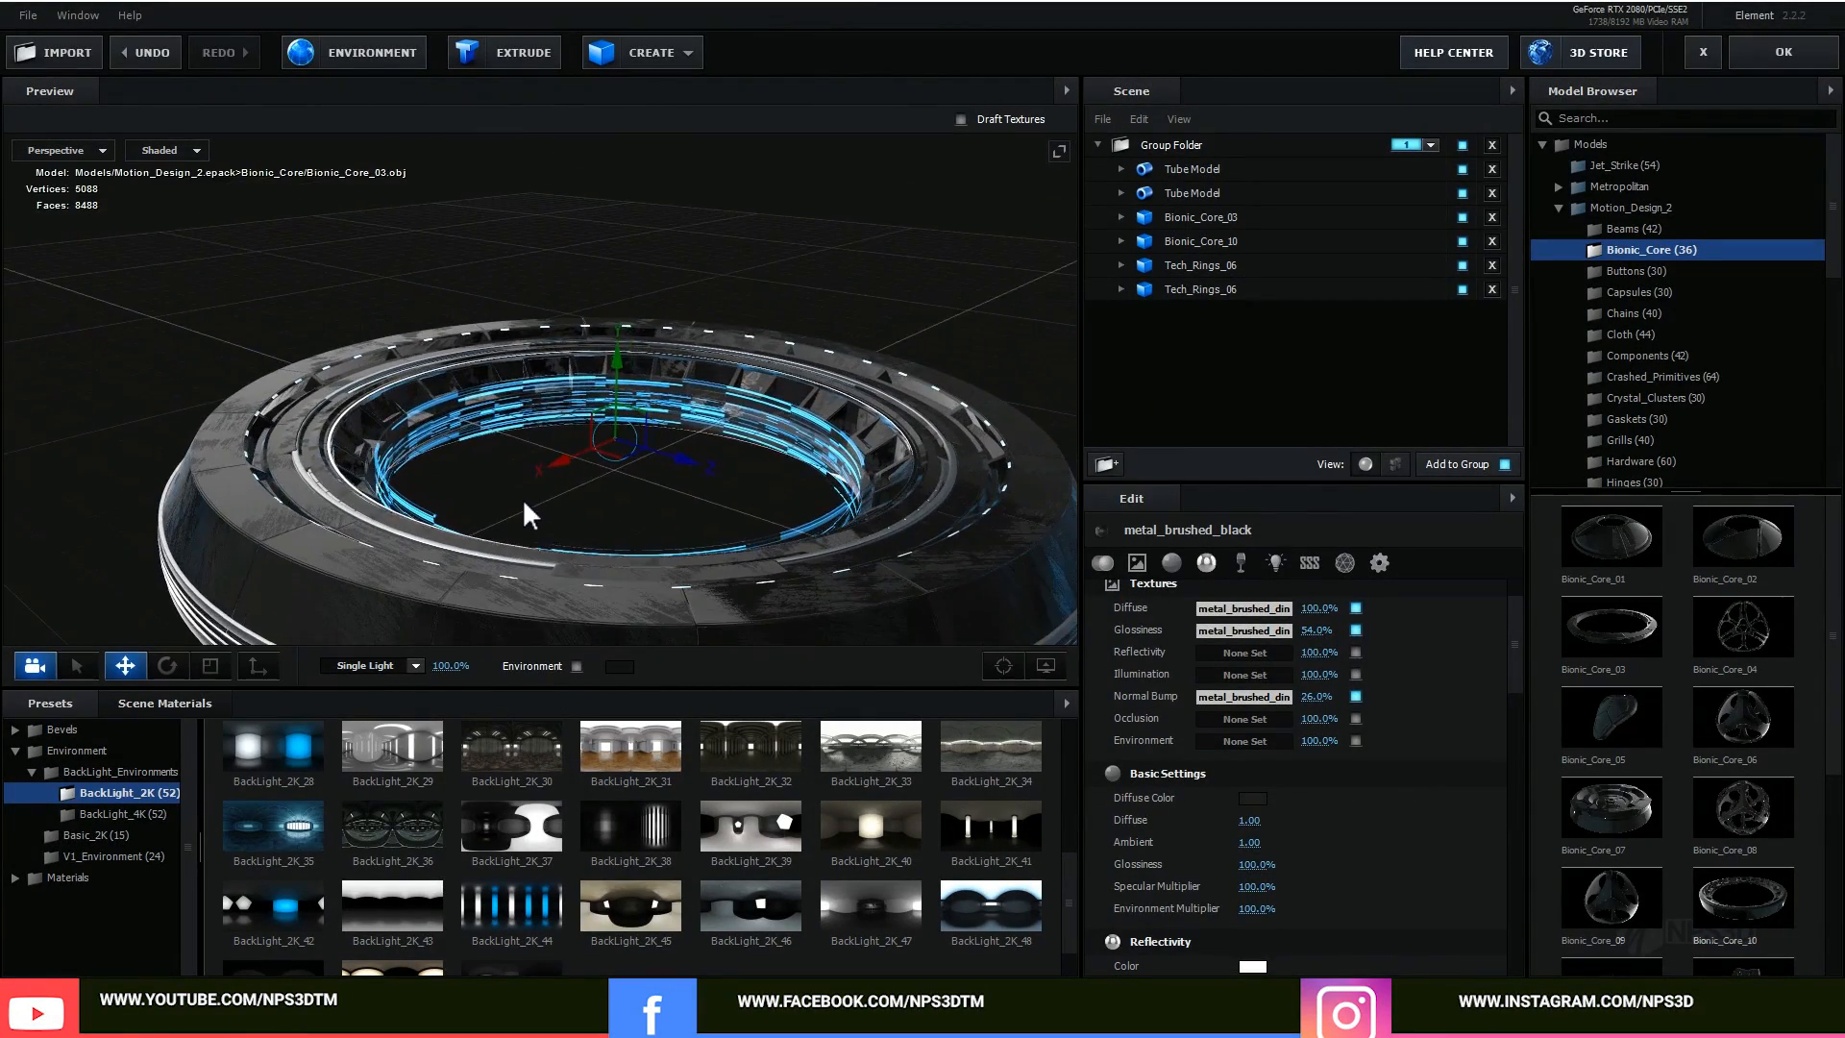
# Step: Set the UV Repeat of the BackLight_2K_37 environment texture to 2.00, 2.00 and accept the change
pyautogui.moveTo(329, 386)
pyautogui.mouseDown()
pyautogui.moveTo(298, 373)
pyautogui.moveTo(319, 359)
pyautogui.moveTo(312, 410)
pyautogui.moveTo(336, 375)
pyautogui.mouseUp()
pyautogui.scroll(4, 298, 358)
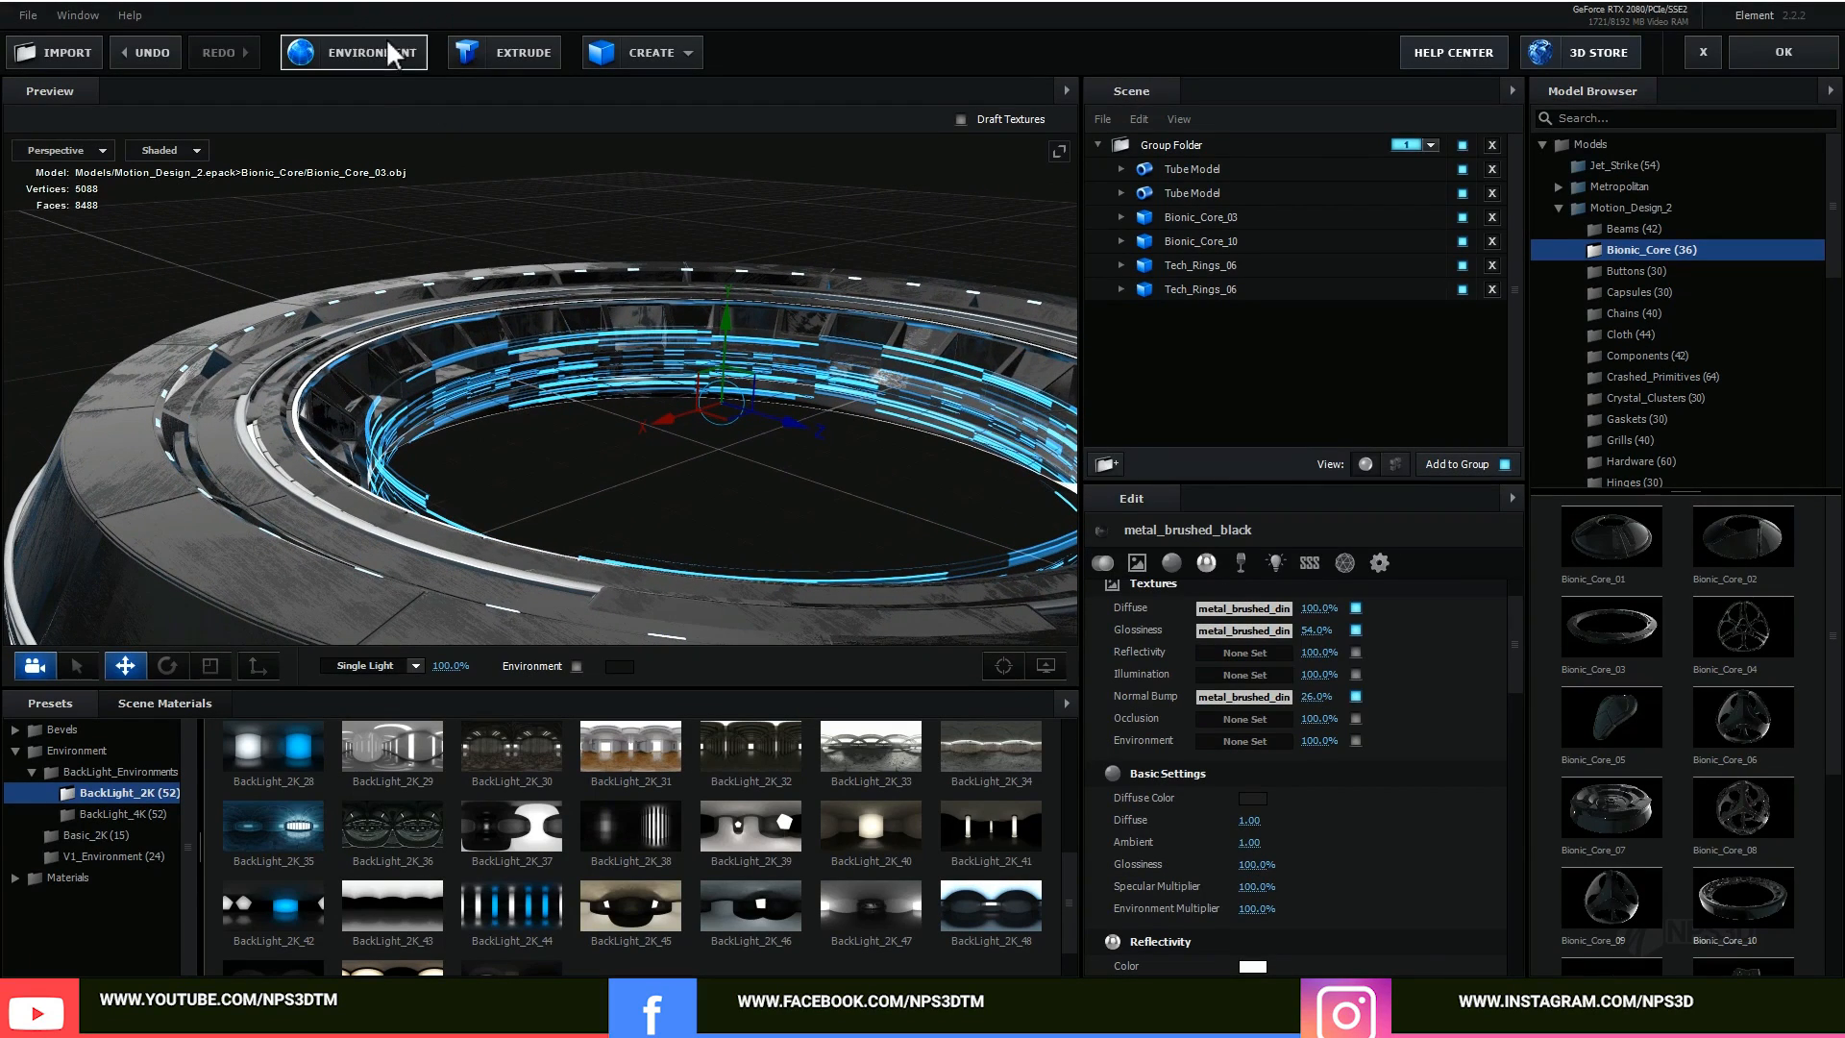
pyautogui.click(377, 52)
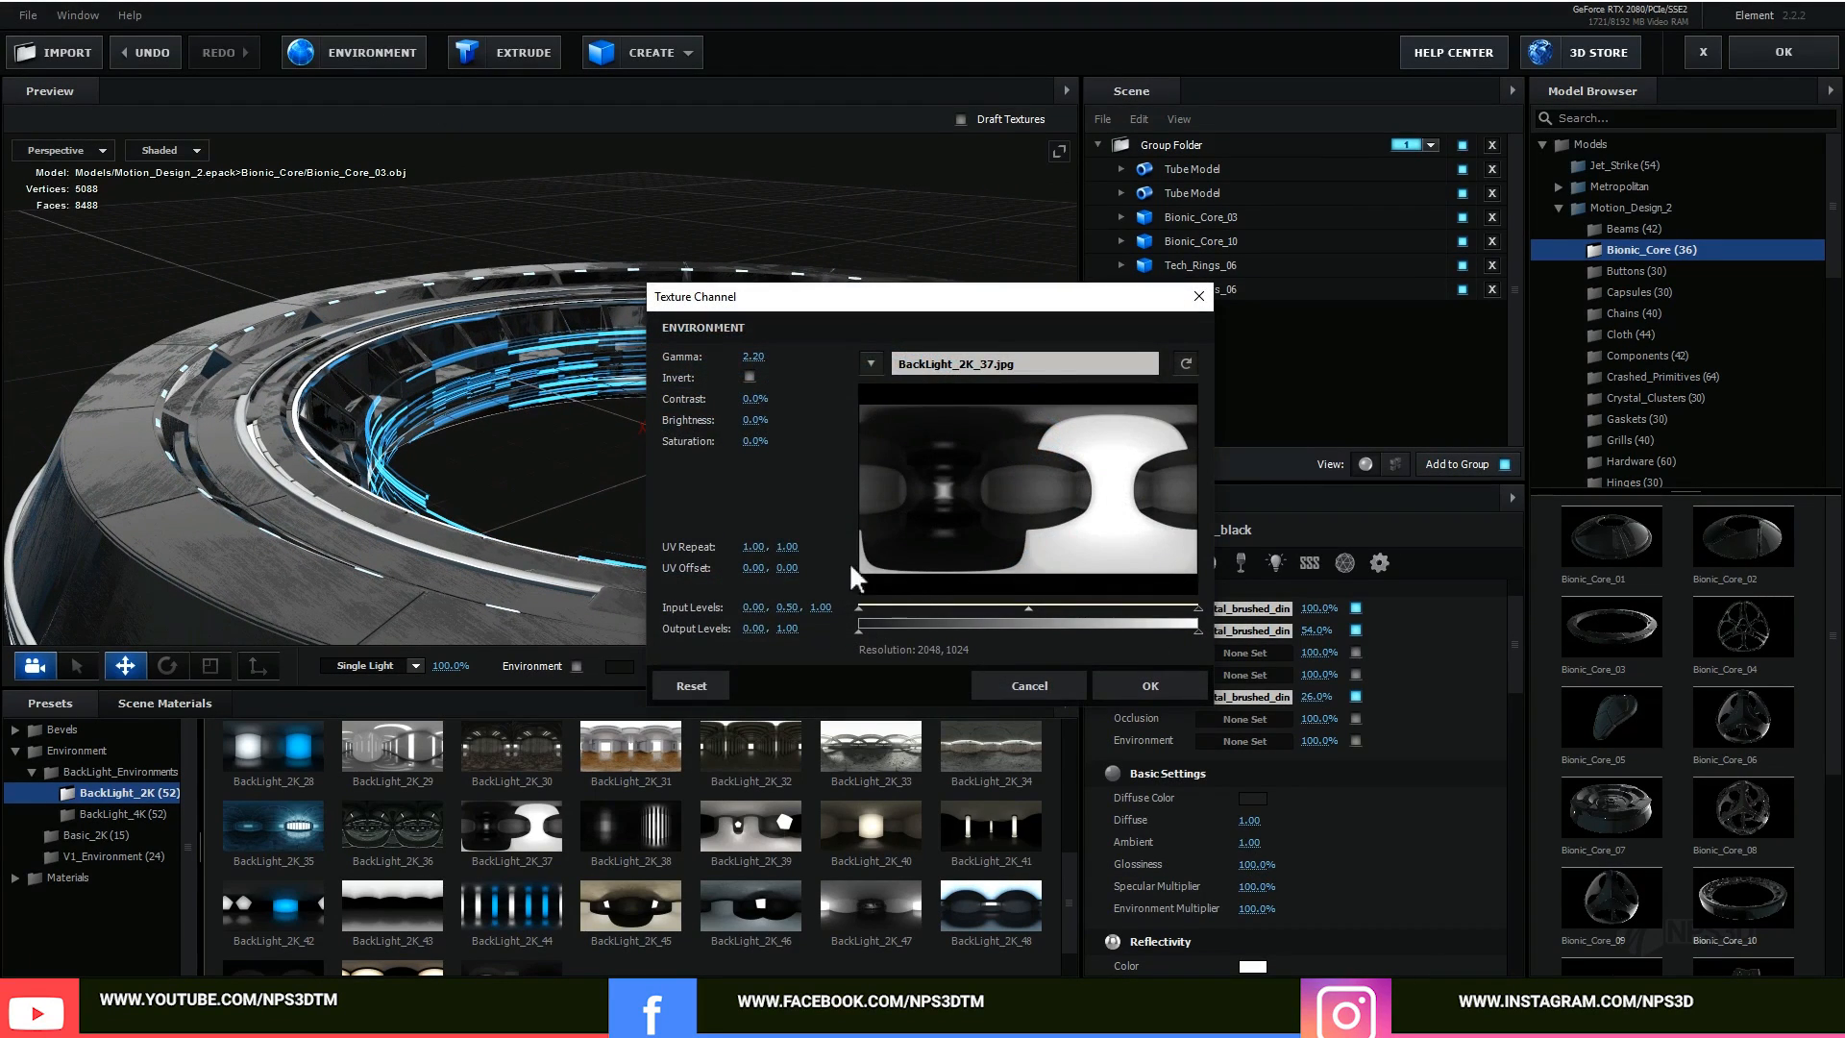
pyautogui.click(749, 548)
pyautogui.write('2')
pyautogui.press('Return')
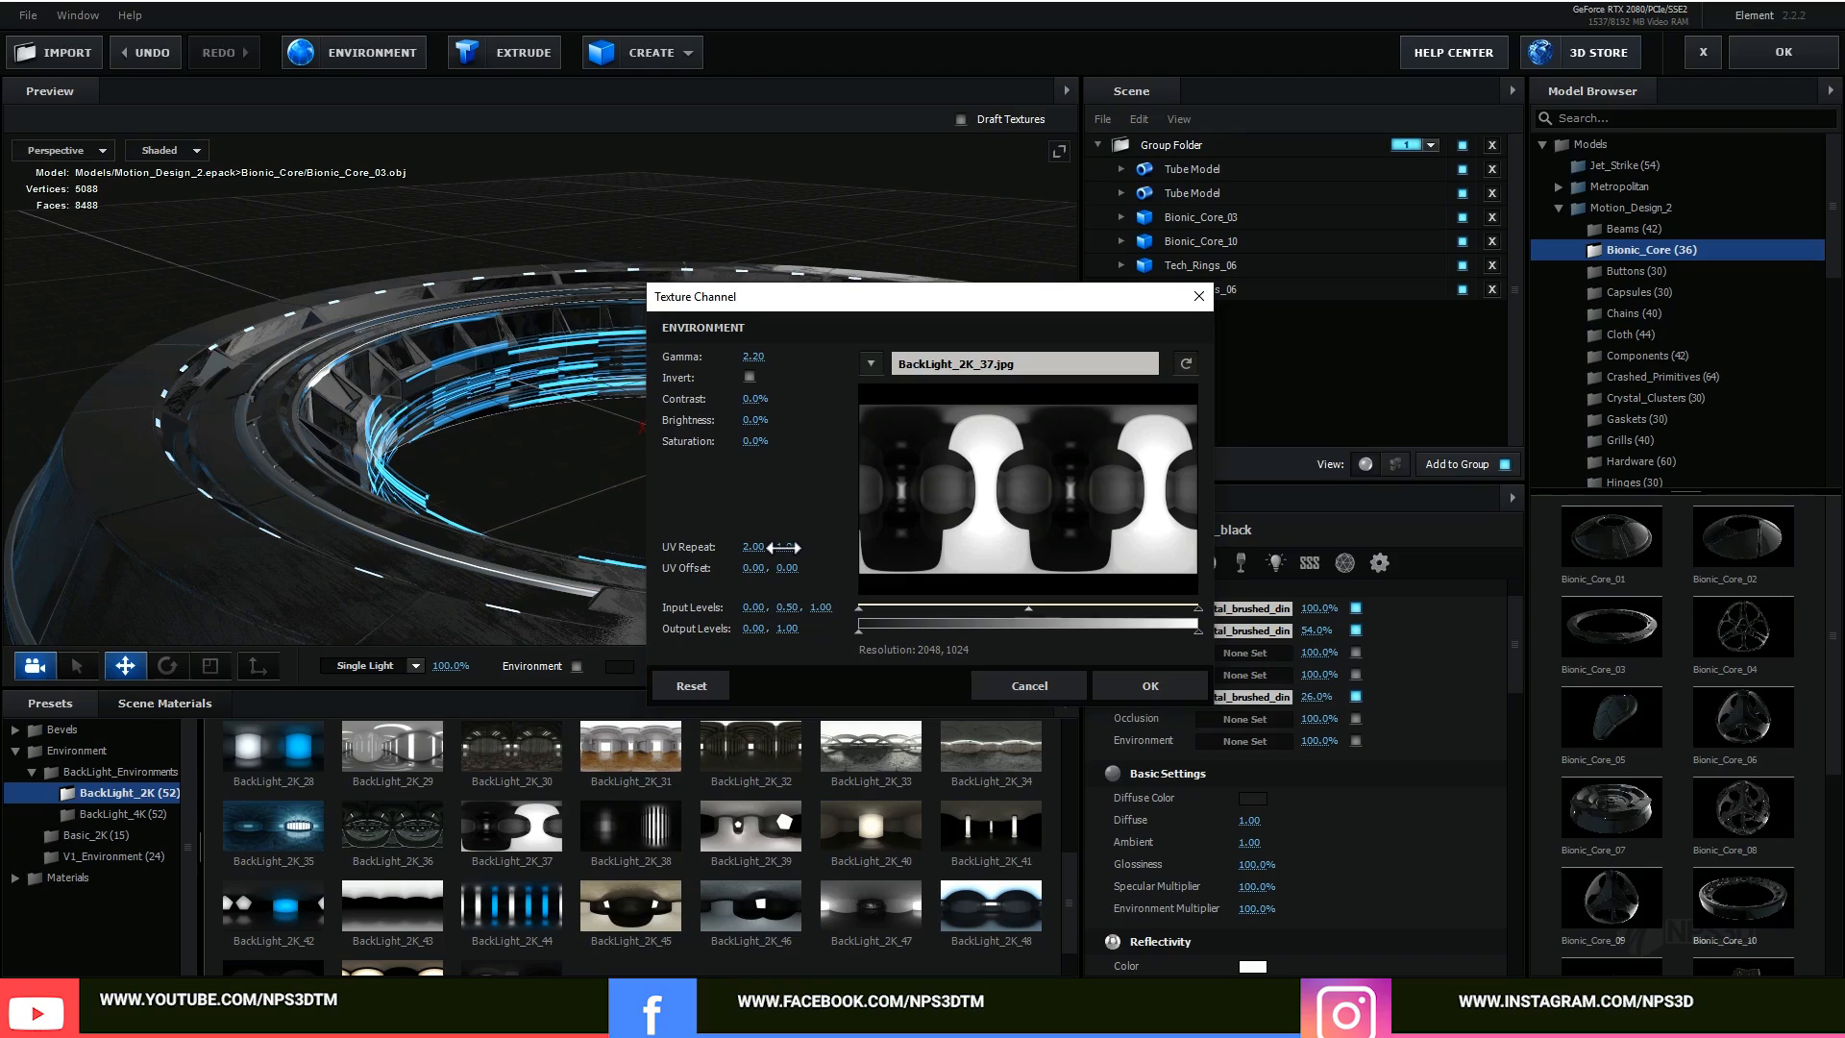
pyautogui.click(783, 547)
pyautogui.write('2')
pyautogui.press('Return')
pyautogui.click(390, 399)
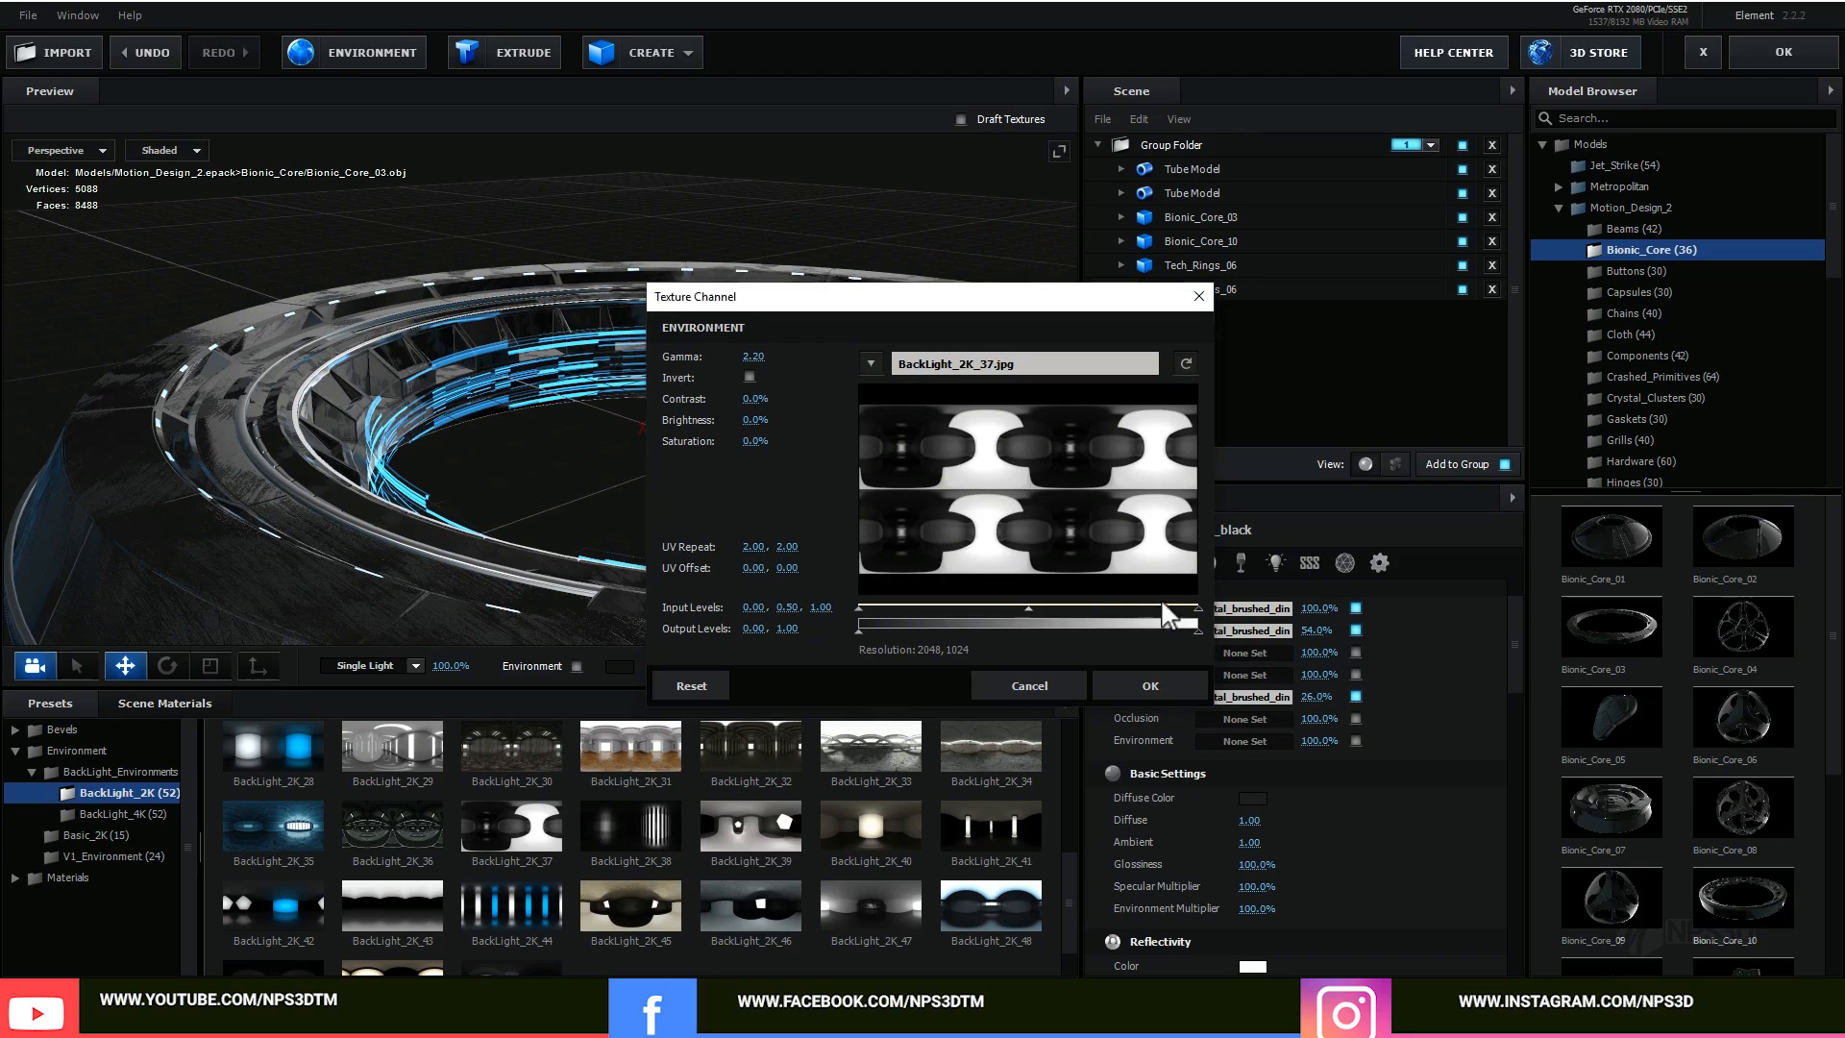
pyautogui.click(1138, 688)
# Step: Return to the scene materials and raise the Environment Multiplier of metal_brushed_black to 193%
pyautogui.moveTo(696, 537); pyautogui.dragTo(634, 428)
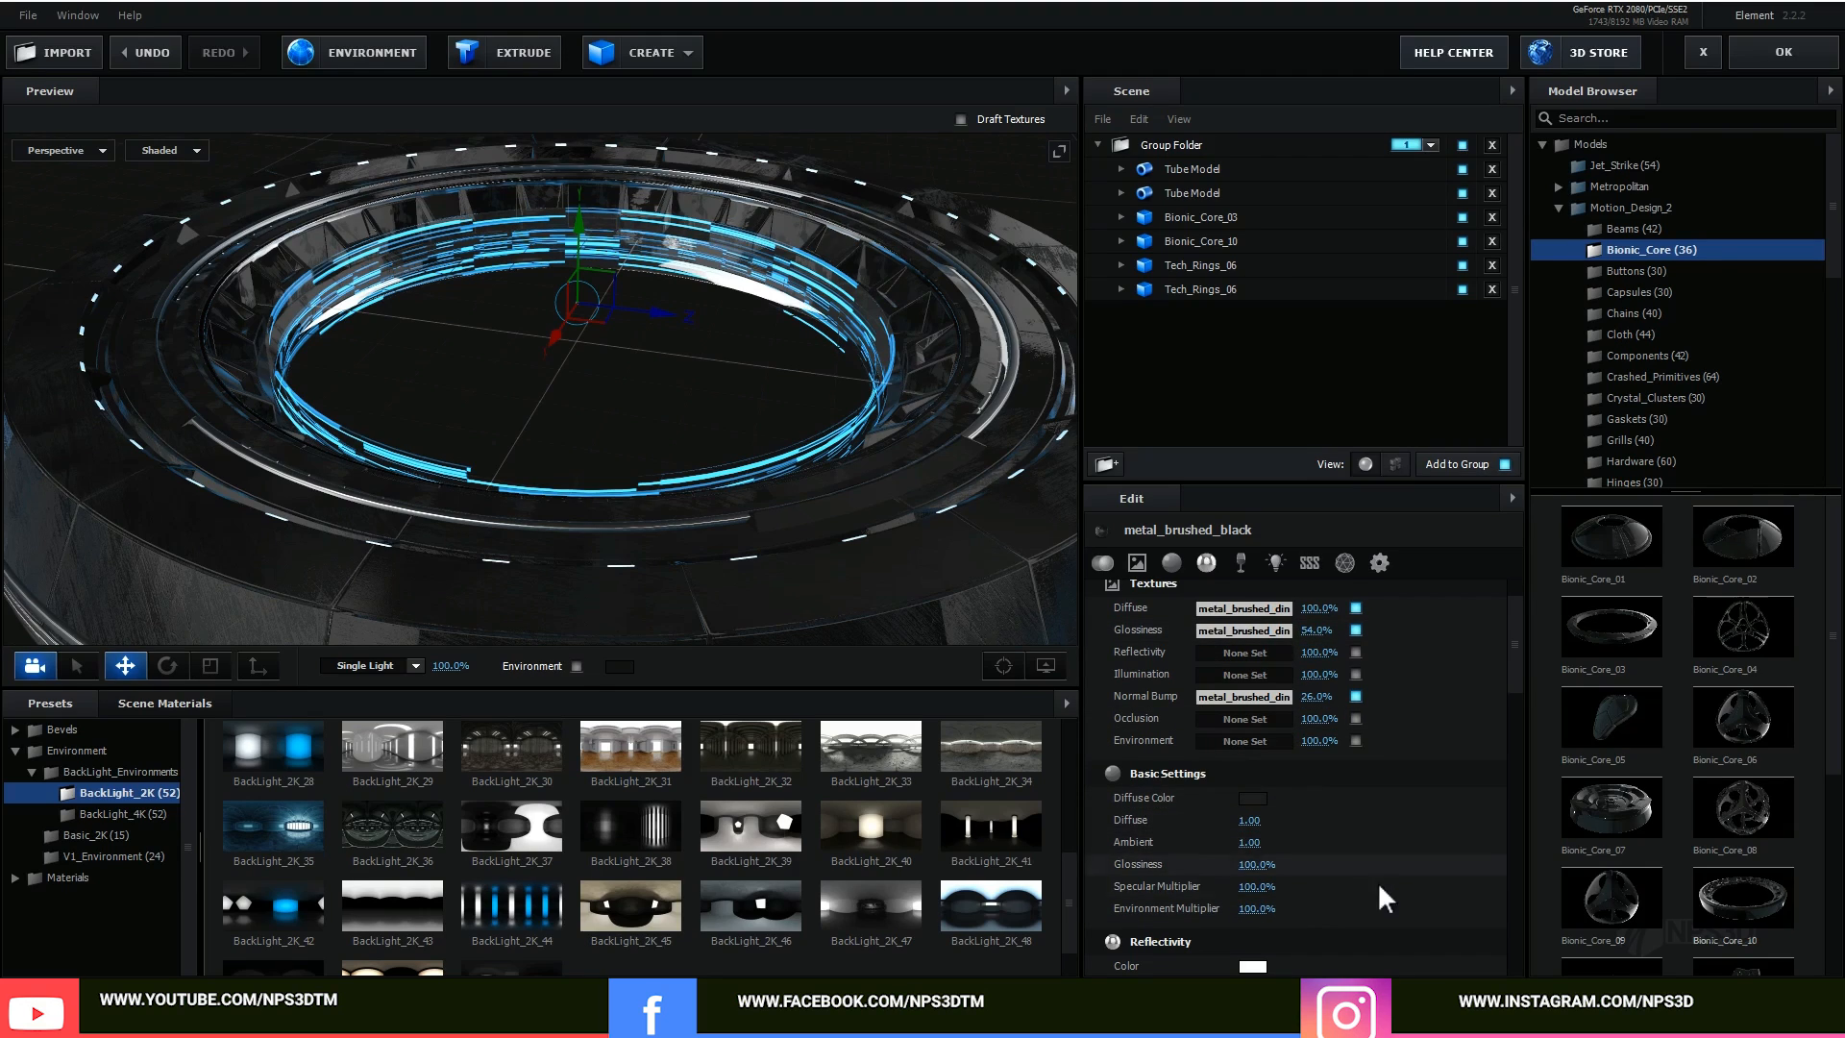
pyautogui.click(195, 710)
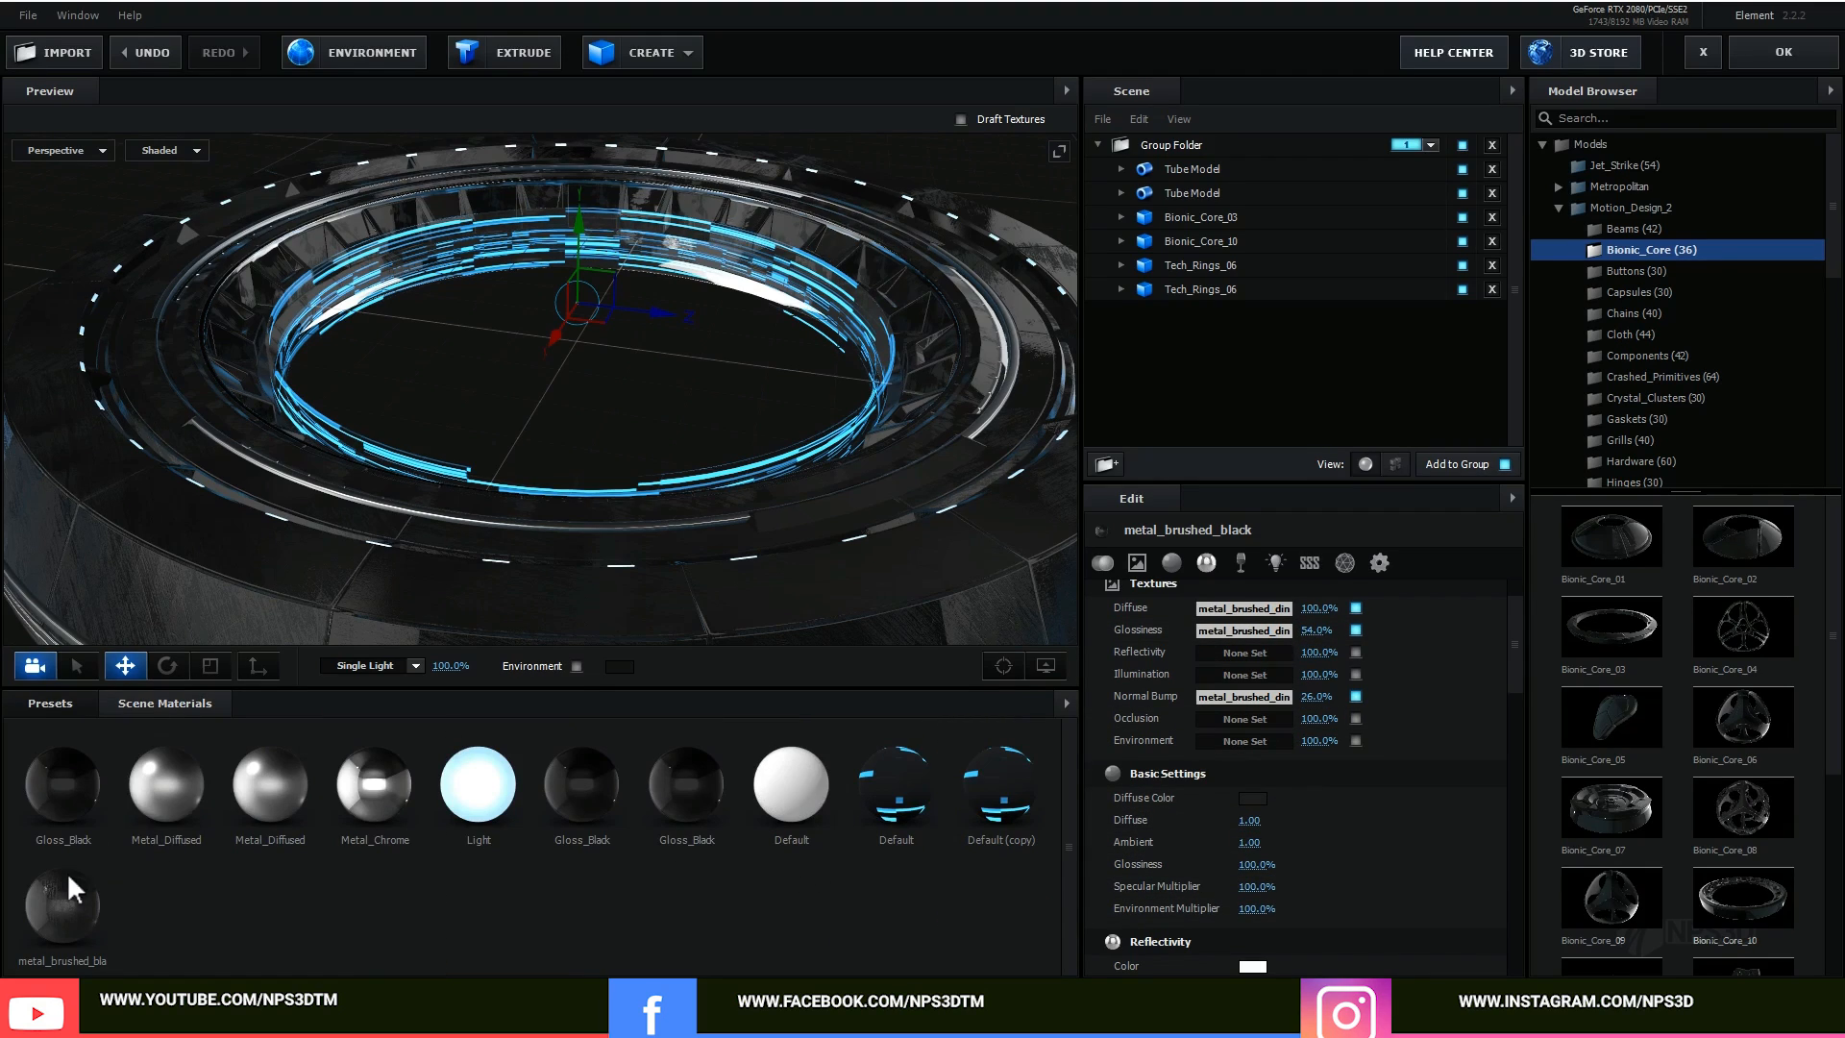
pyautogui.moveTo(1257, 908); pyautogui.dragTo(1340, 880)
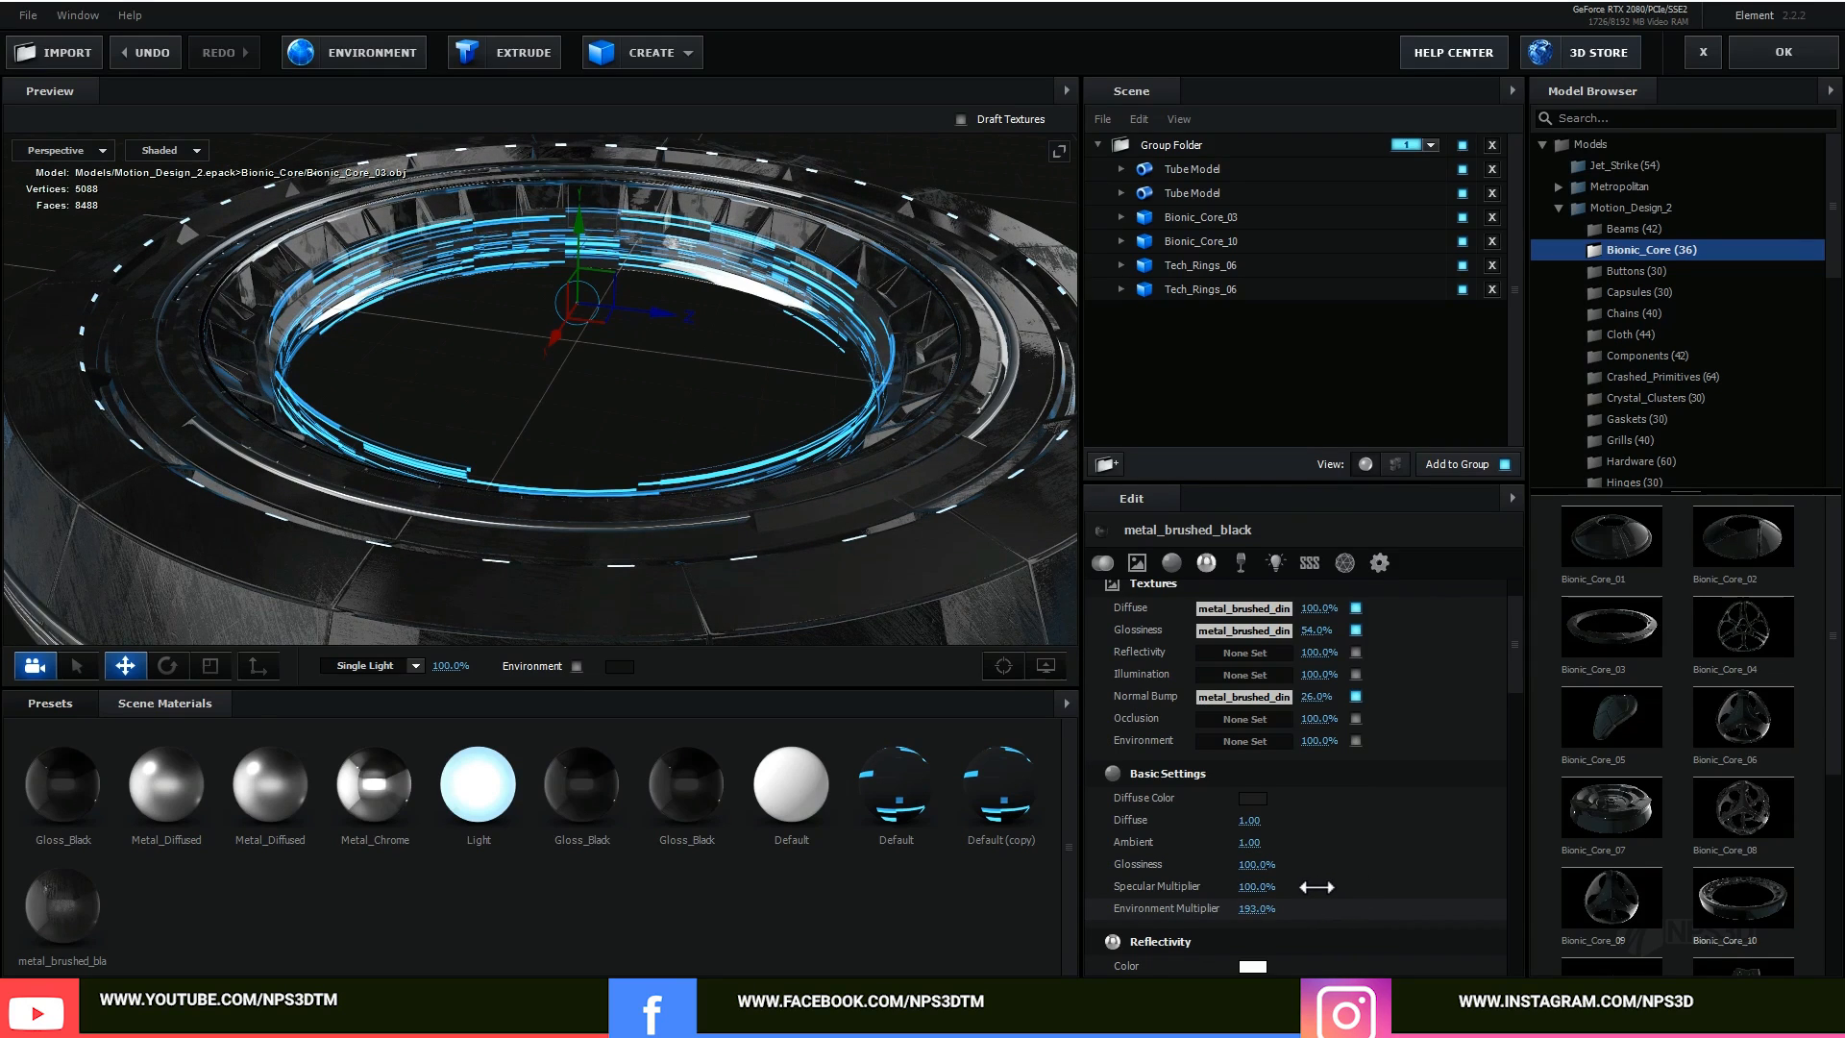
pyautogui.click(355, 59)
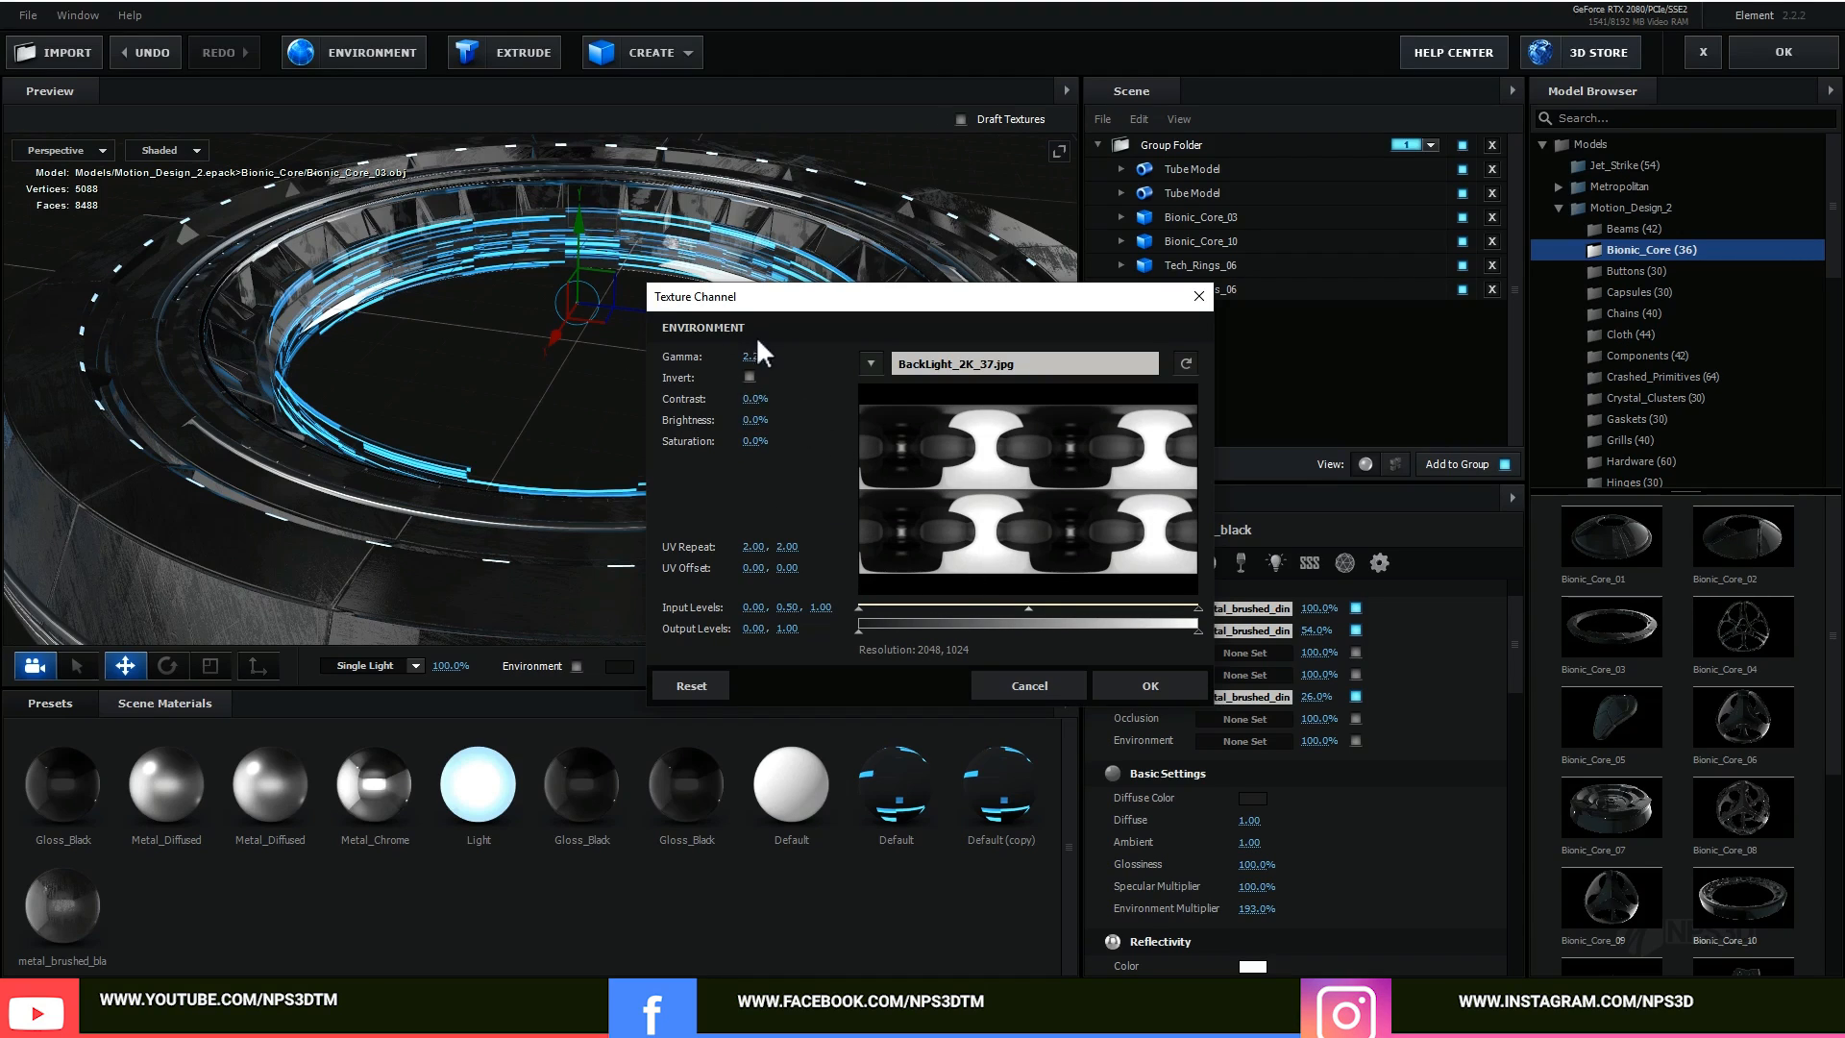
pyautogui.click(1057, 678)
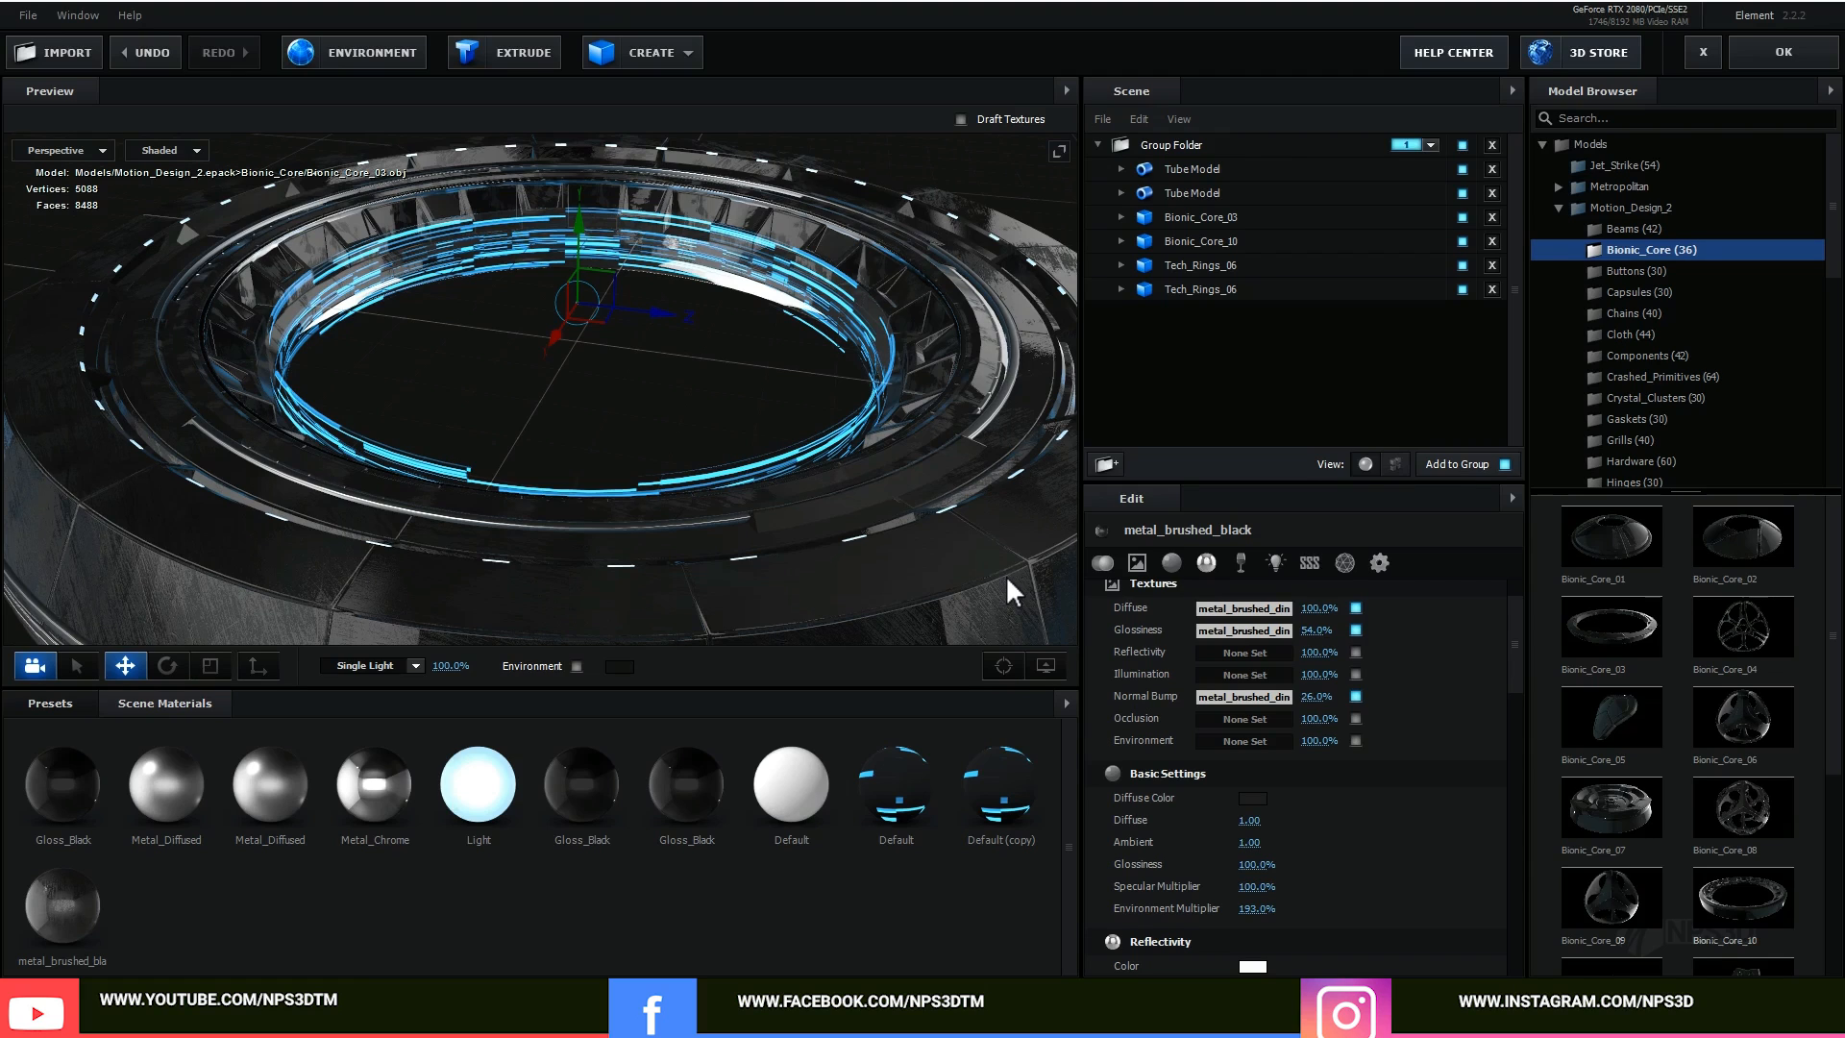
# Step: Try a Reflectivity Intensity of 100% on metal_brushed_black and undo it
pyautogui.moveTo(979, 481); pyautogui.dragTo(943, 515)
pyautogui.scroll(-1, 1365, 915)
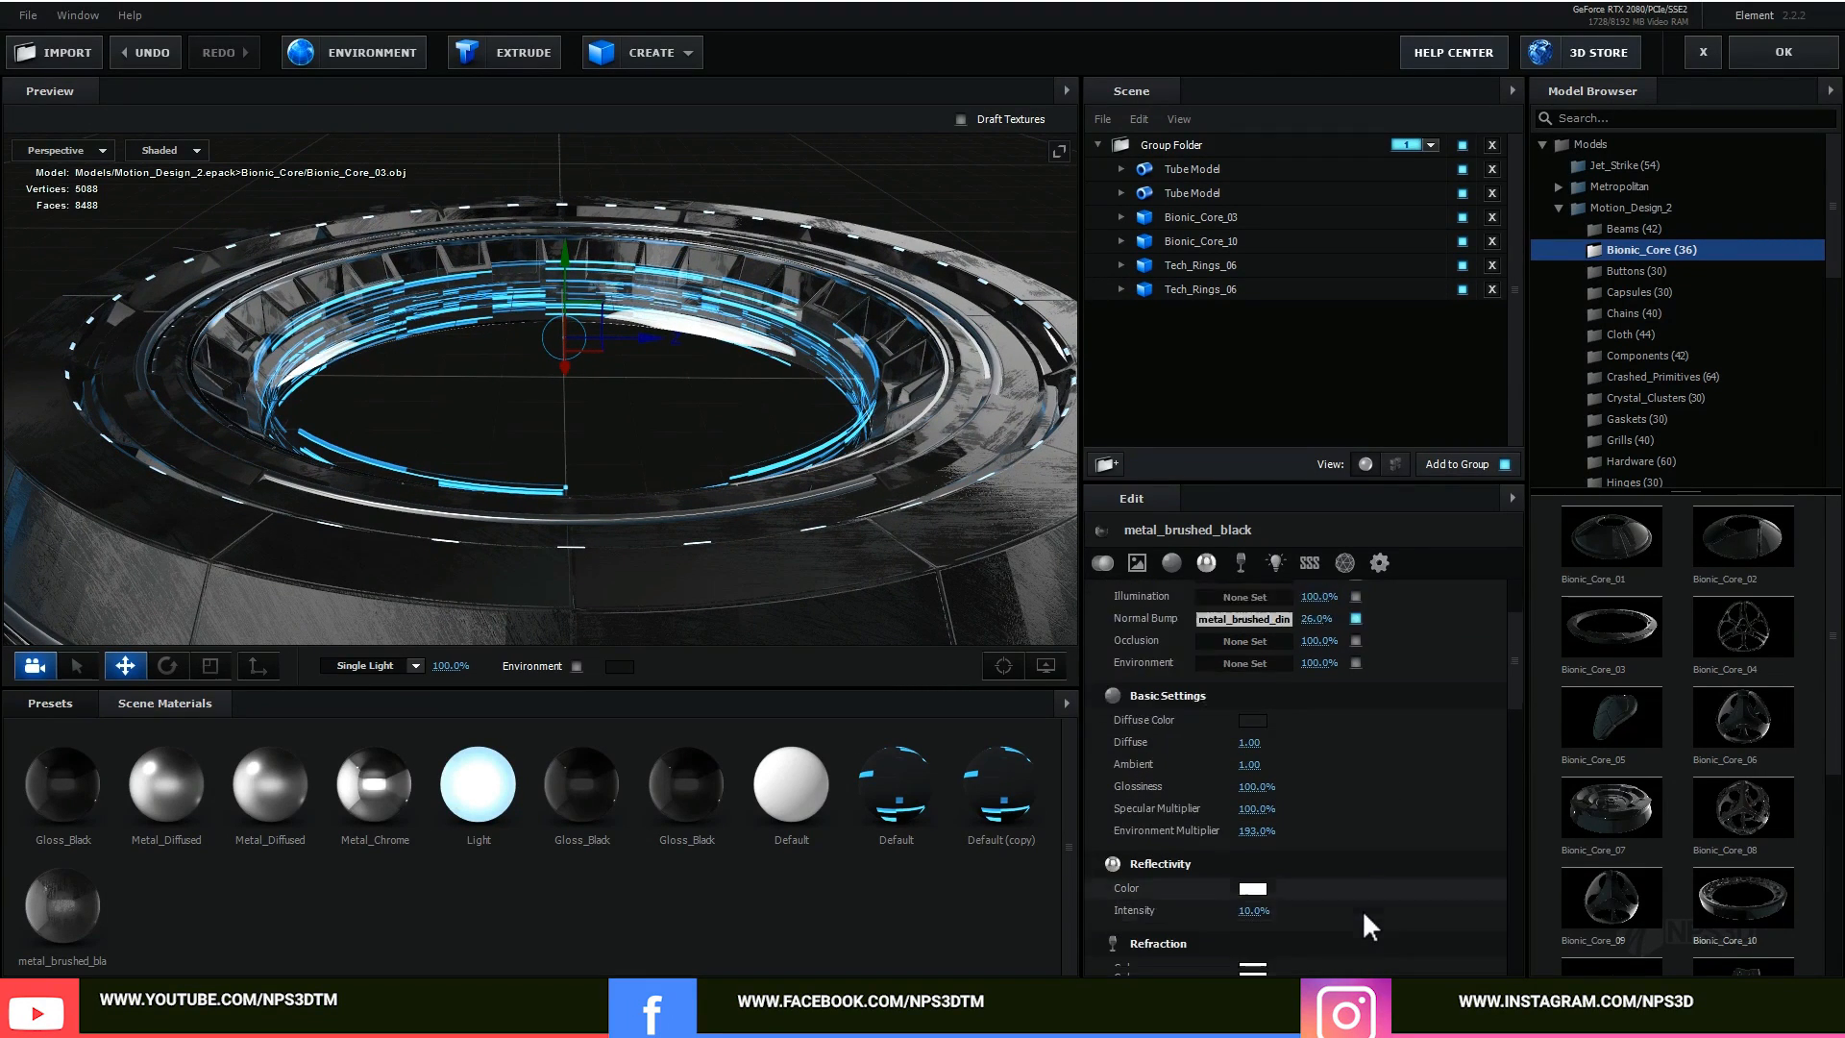
pyautogui.scroll(-1, 1363, 909)
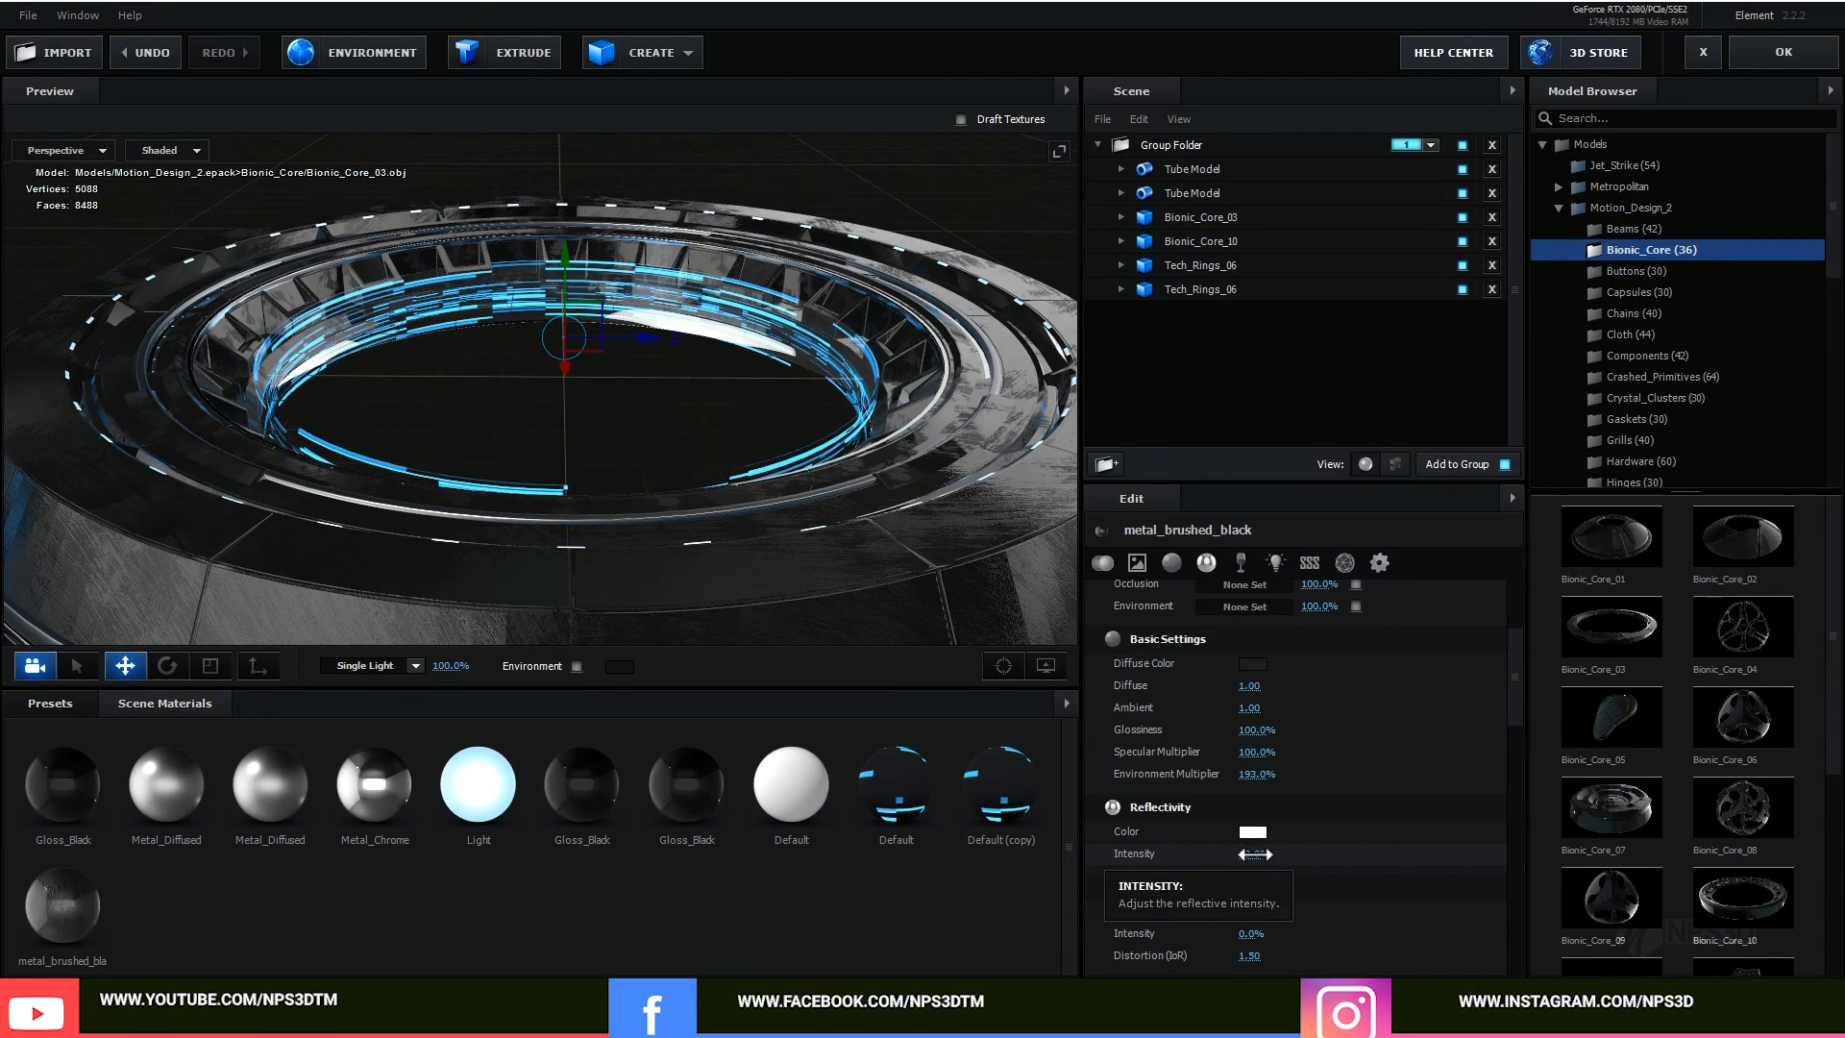
pyautogui.moveTo(1255, 854); pyautogui.dragTo(1351, 844)
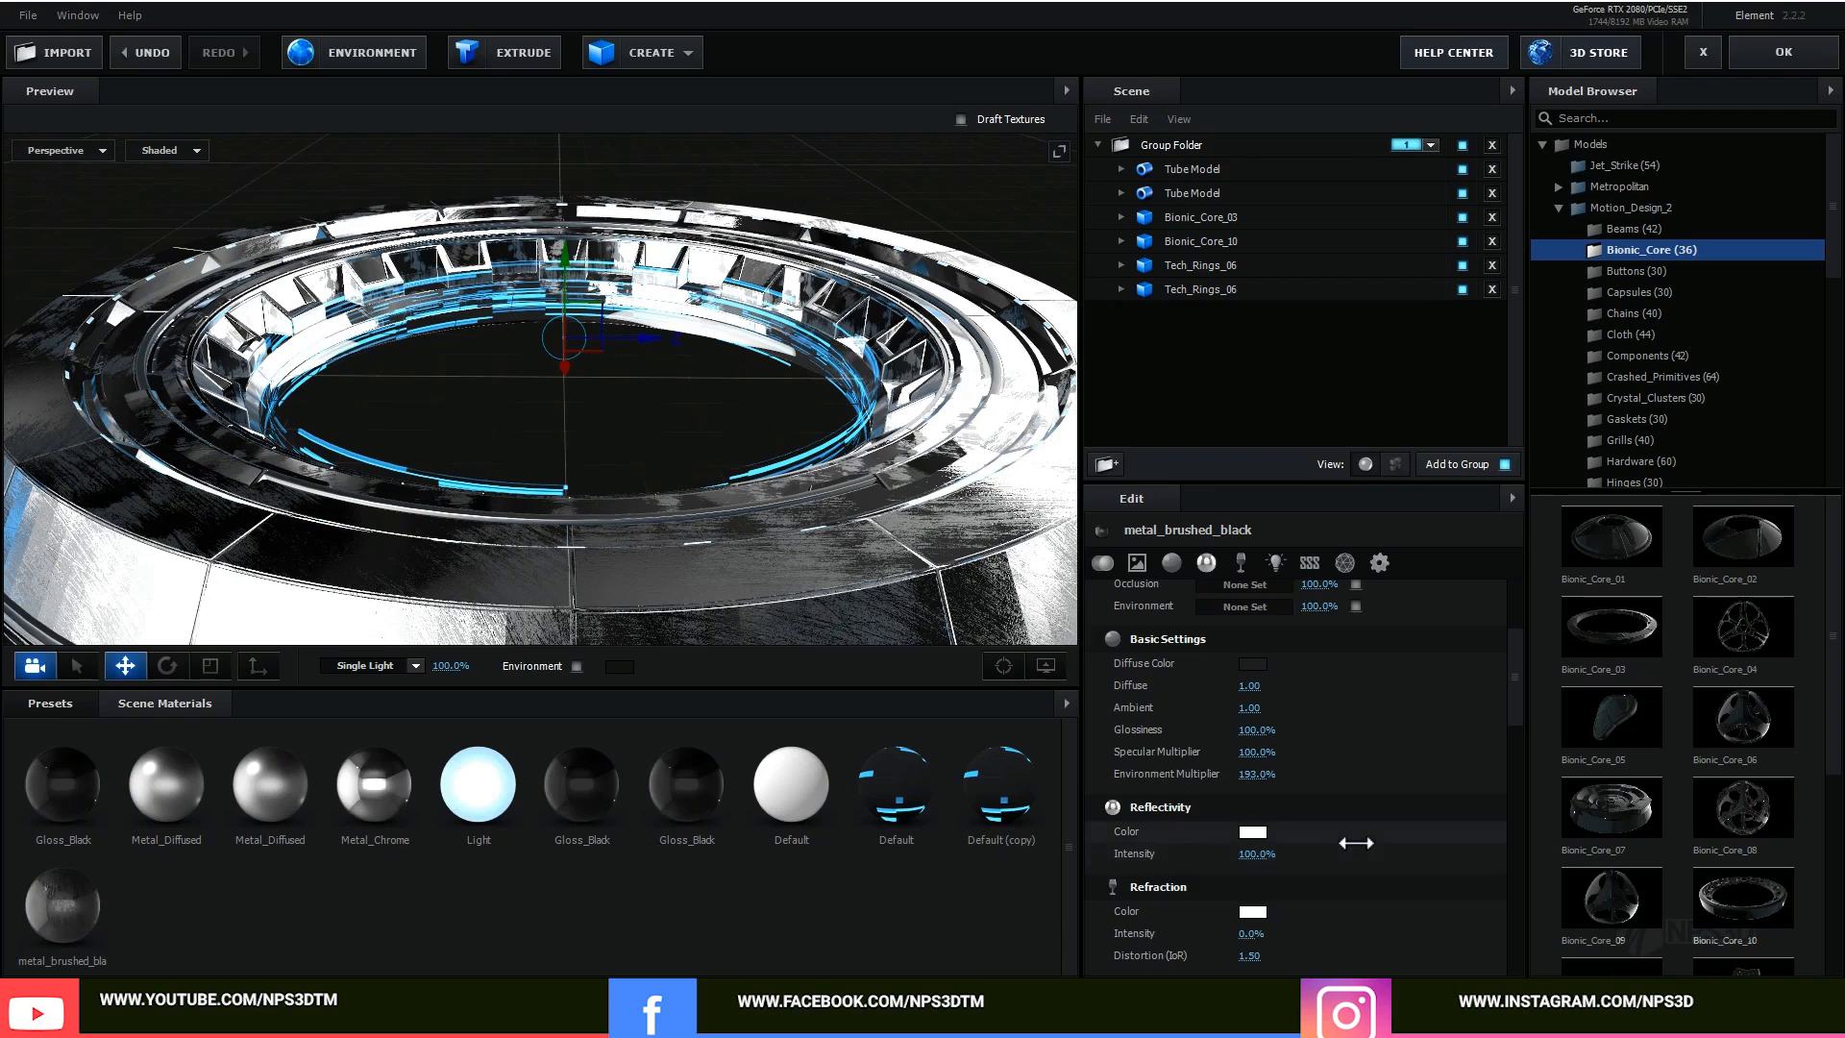
pyautogui.hotkey('ctrl', 'z')
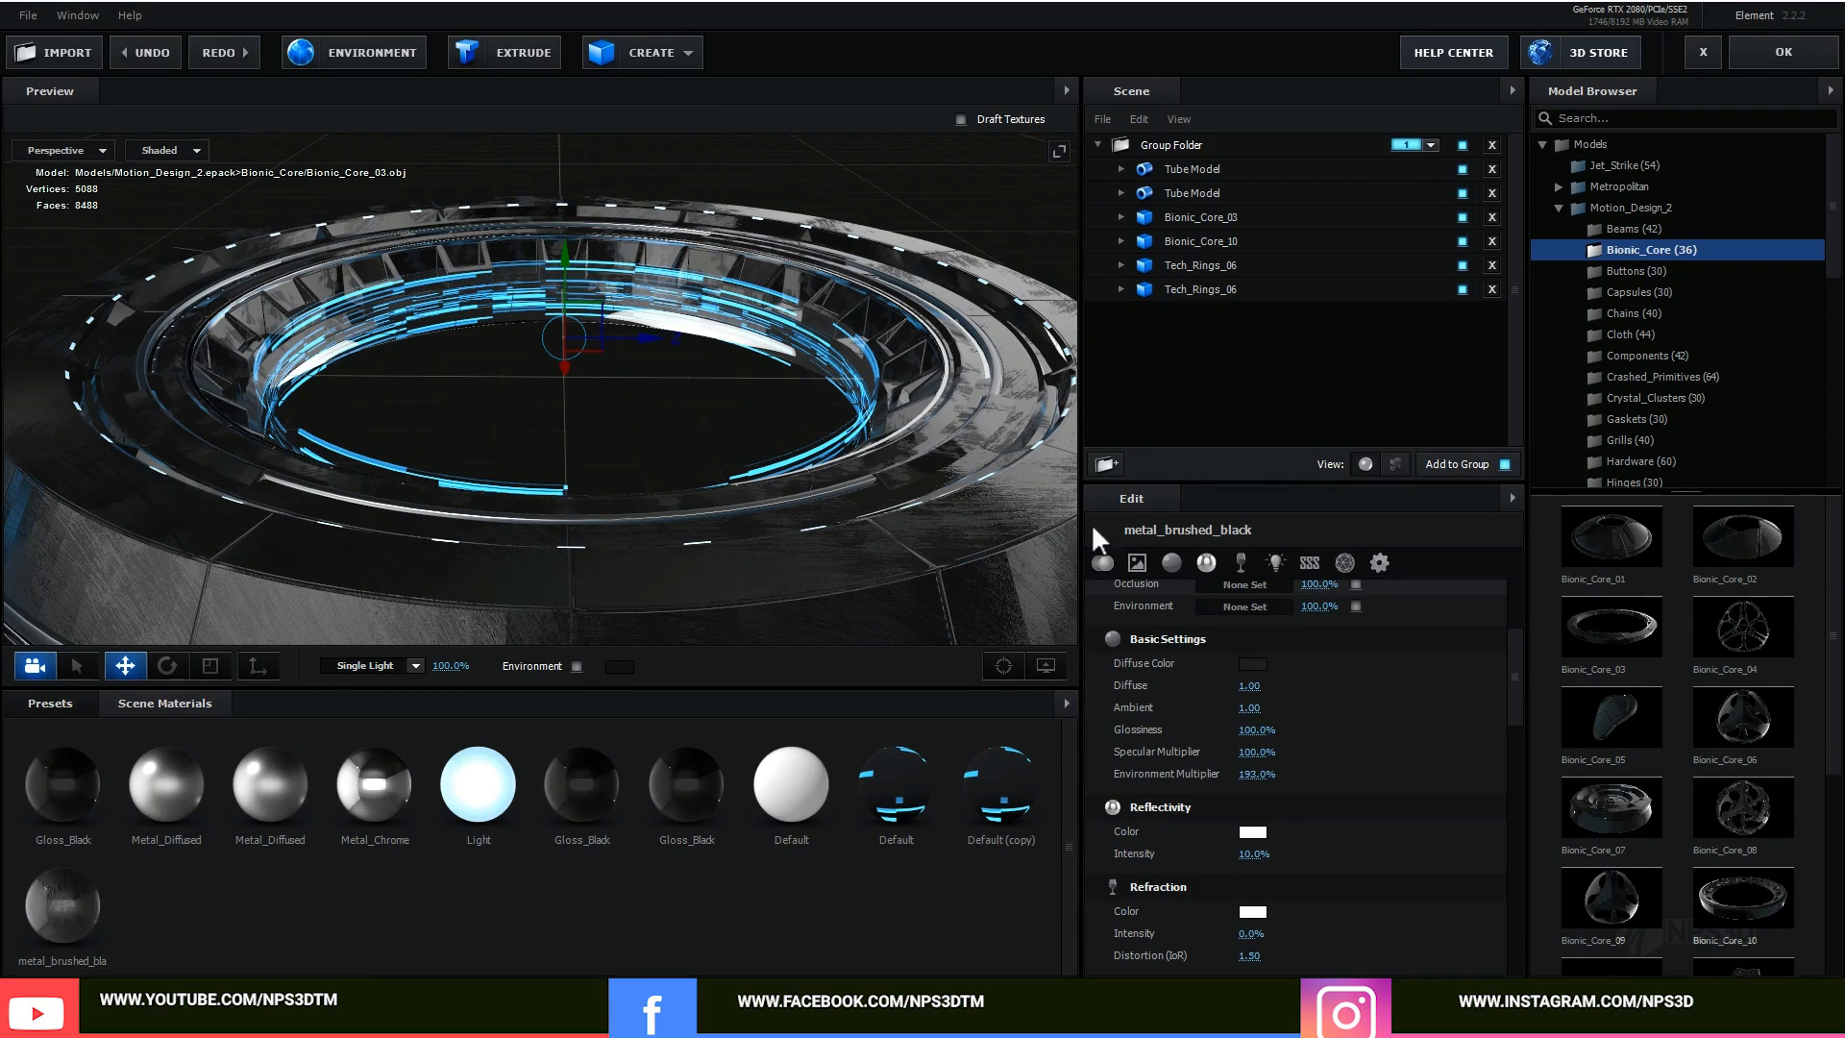
# Step: Set the Reflectivity Intensity of metal_brushed_black to 8%
pyautogui.moveTo(1255, 858); pyautogui.dragTo(1248, 857)
pyautogui.click(1248, 856)
pyautogui.write('8')
pyautogui.click(1382, 859)
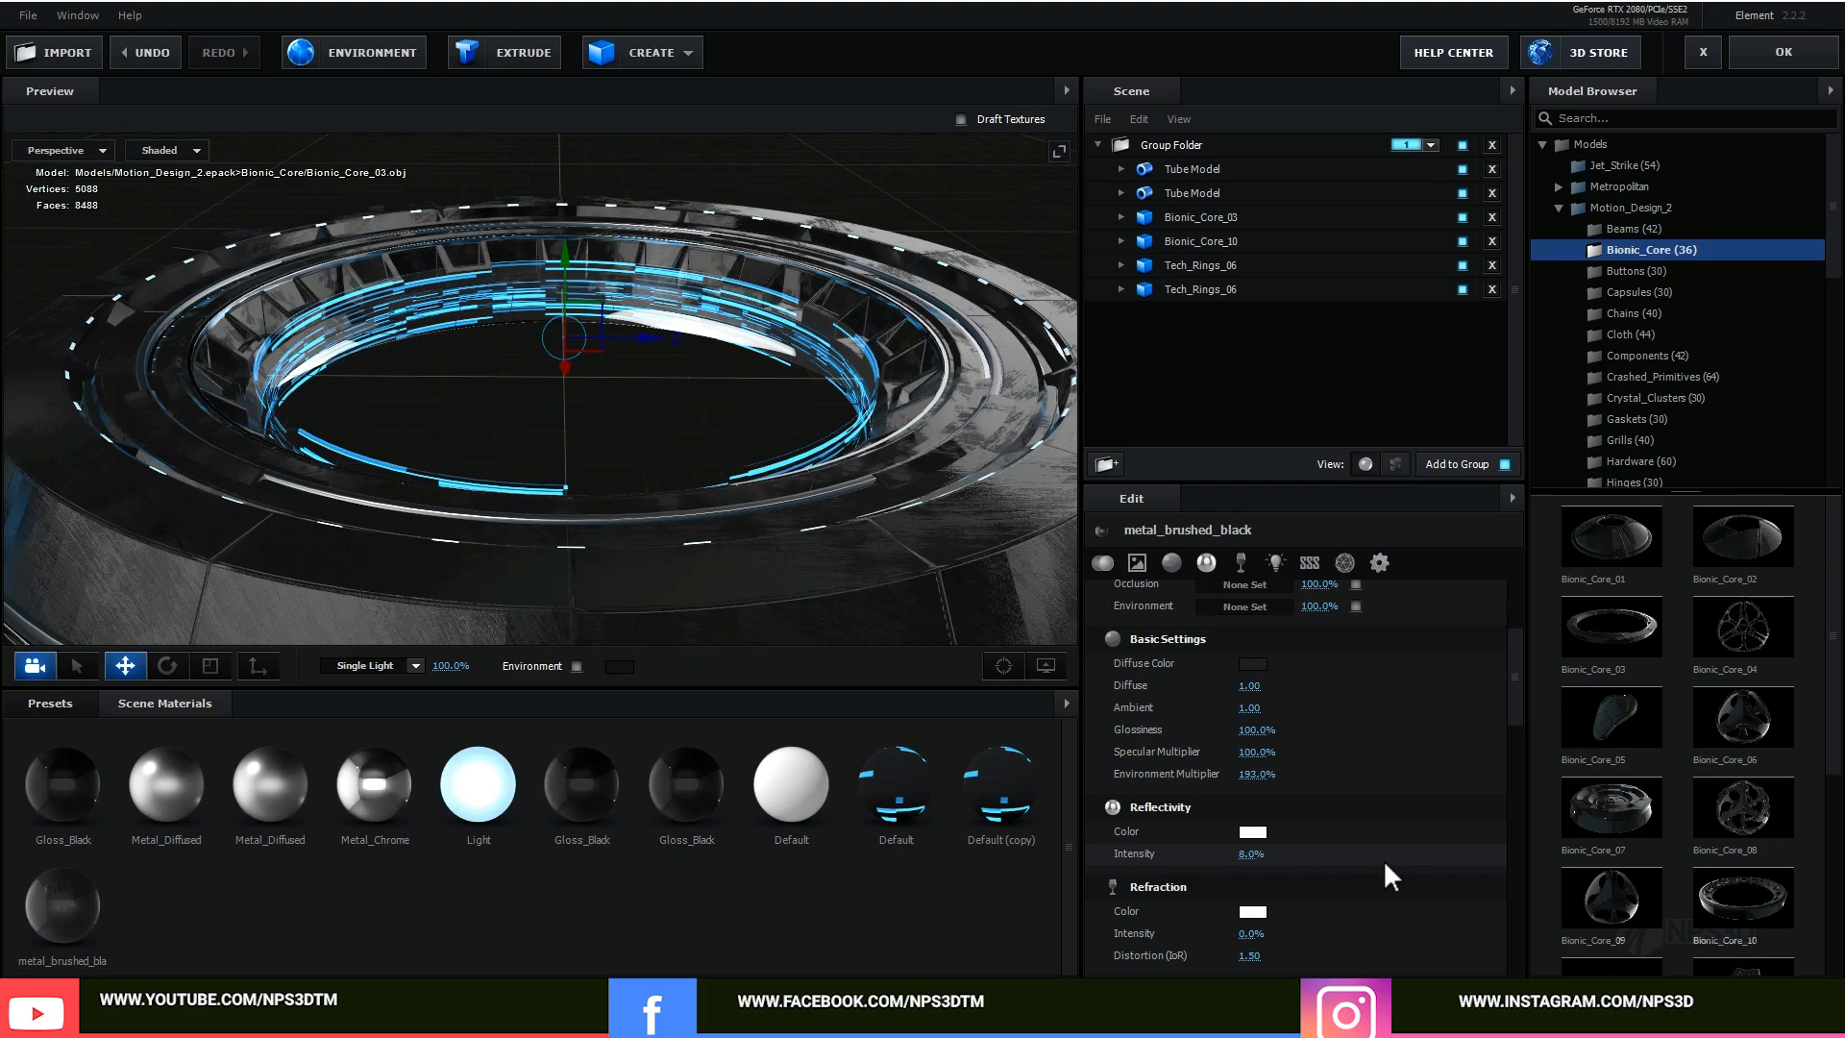
# Step: Look through the remaining metal_brushed_black settings, accept the Element scene and re-enable view refreshing in After Effects
pyautogui.scroll(-8, 1374, 897)
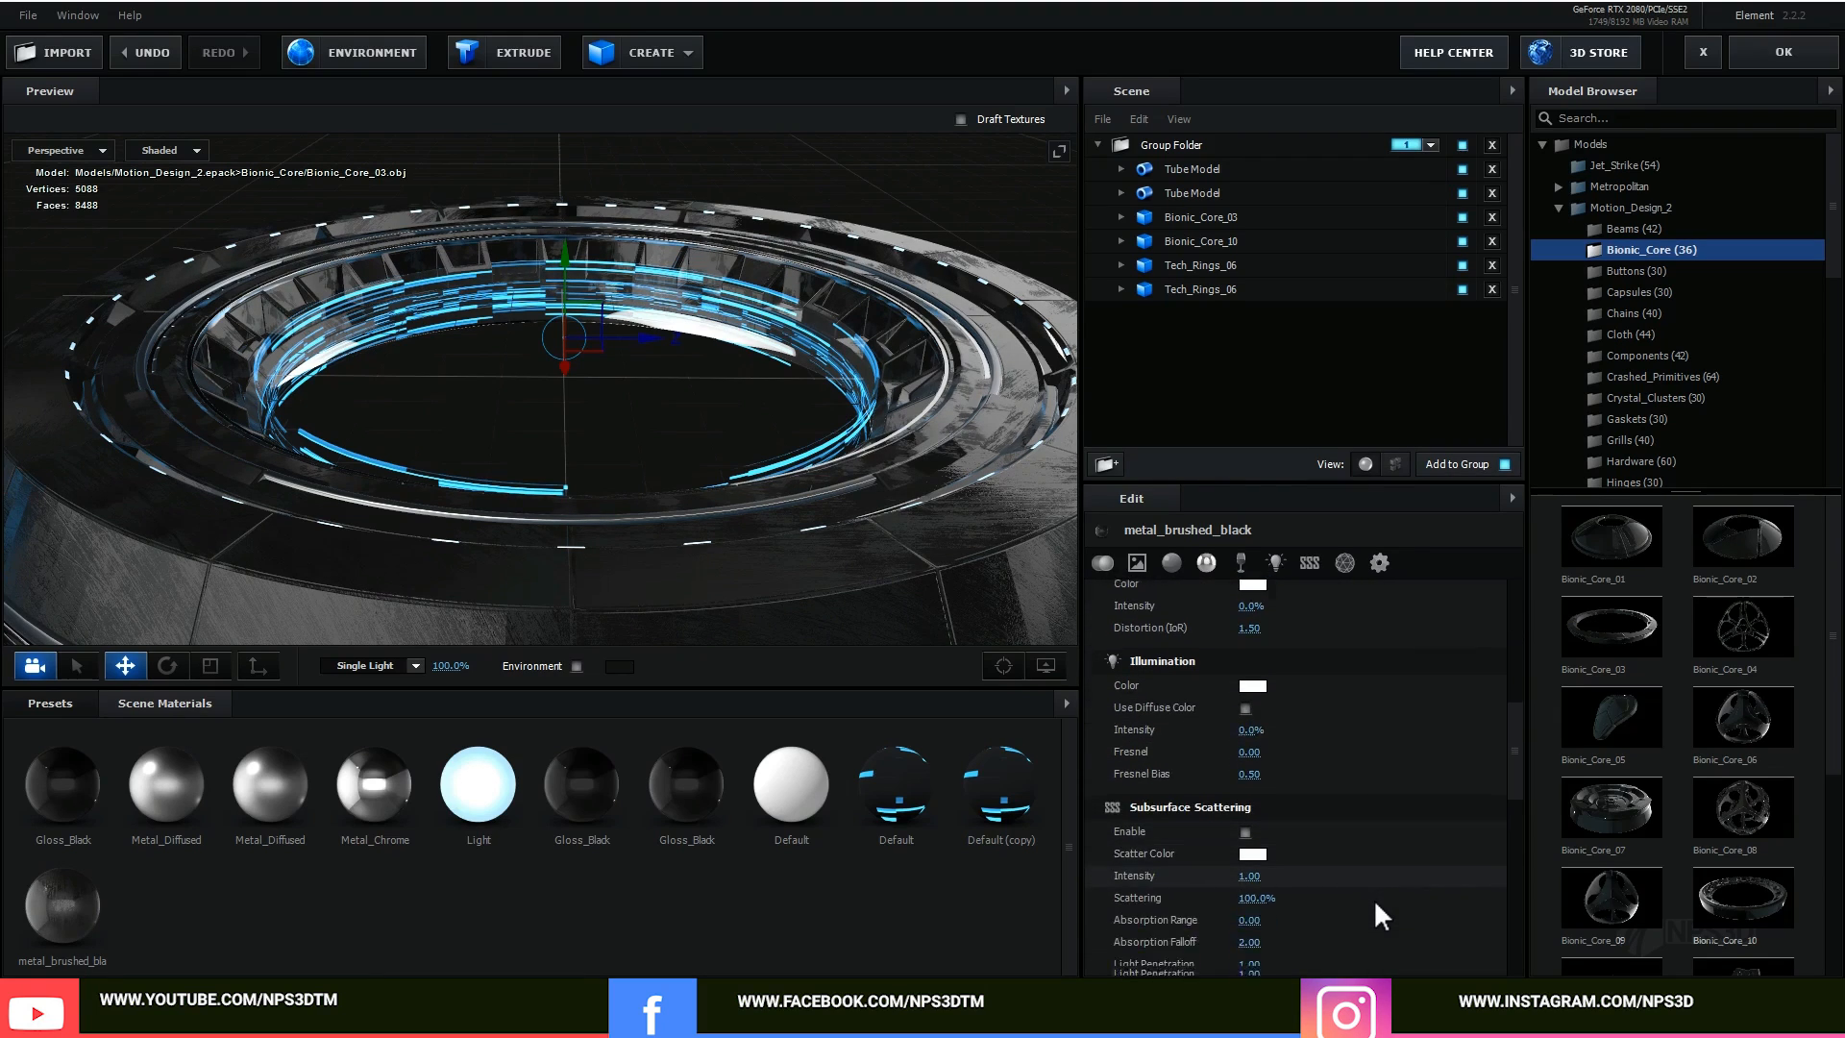
pyautogui.scroll(-5, 1374, 898)
pyautogui.scroll(1, 750, 475)
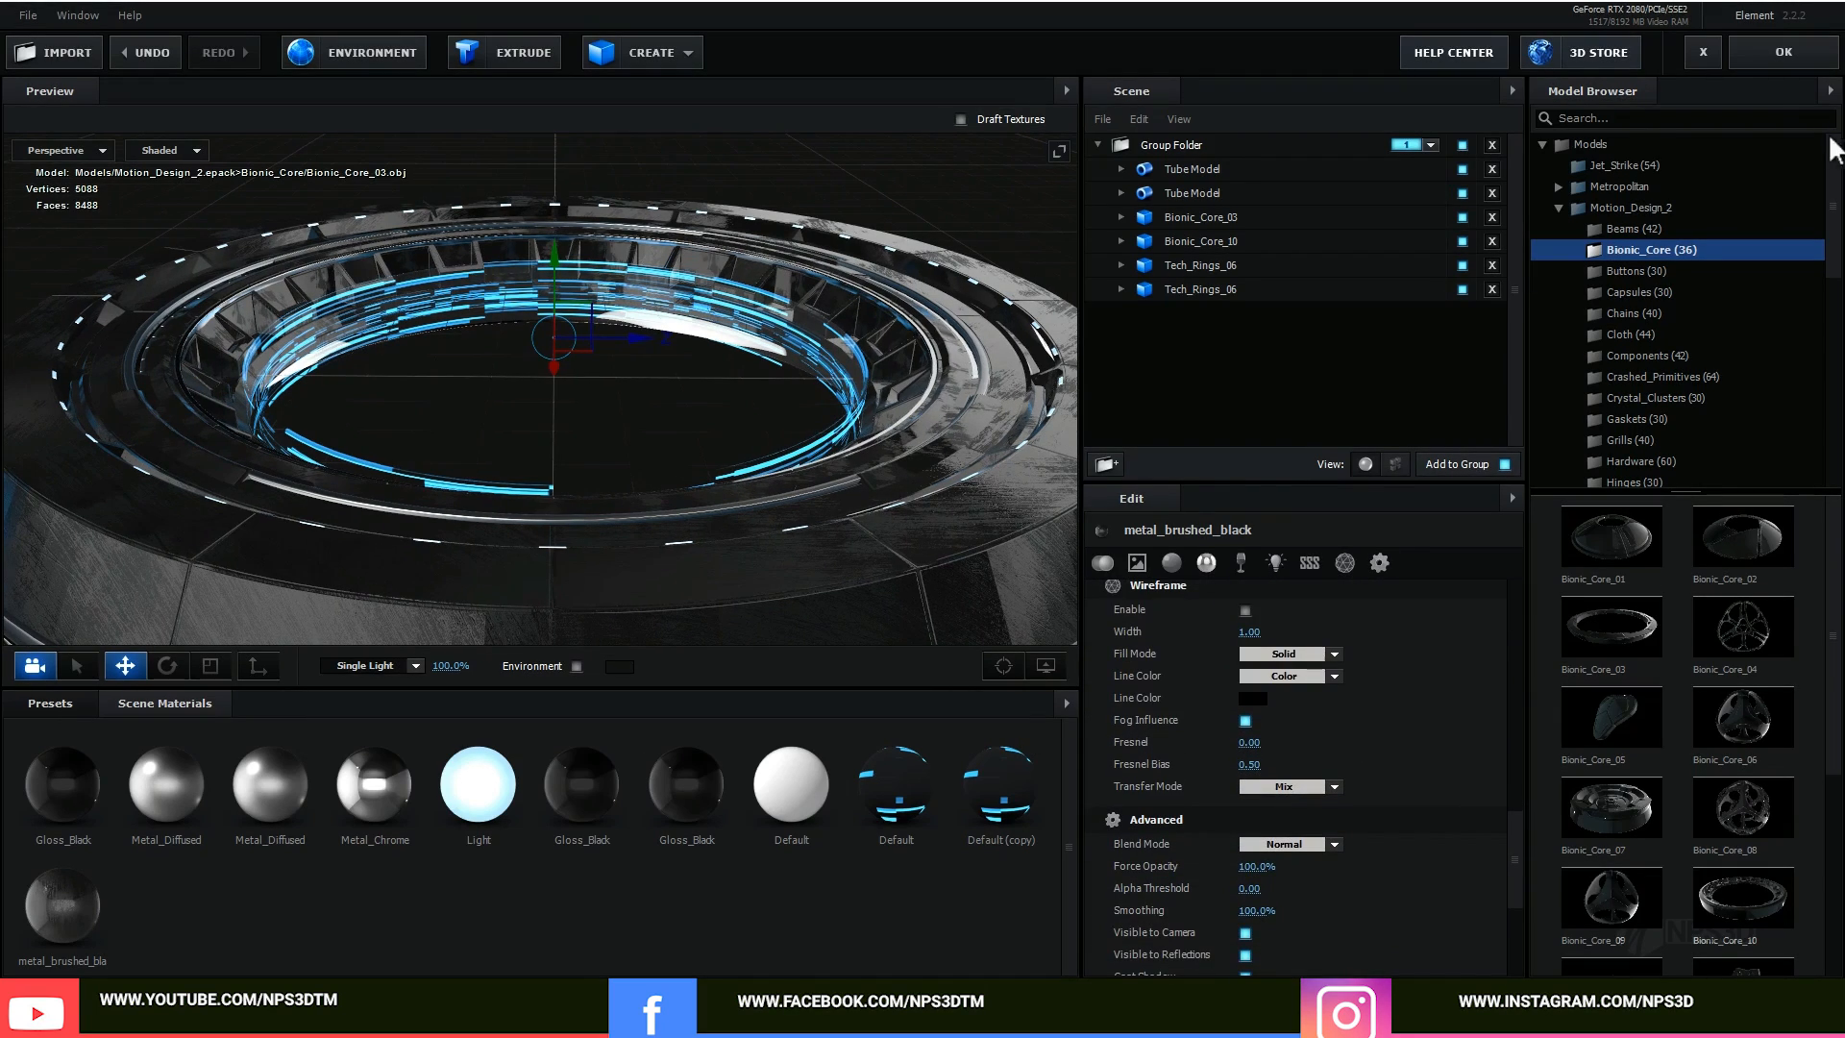
pyautogui.click(1771, 45)
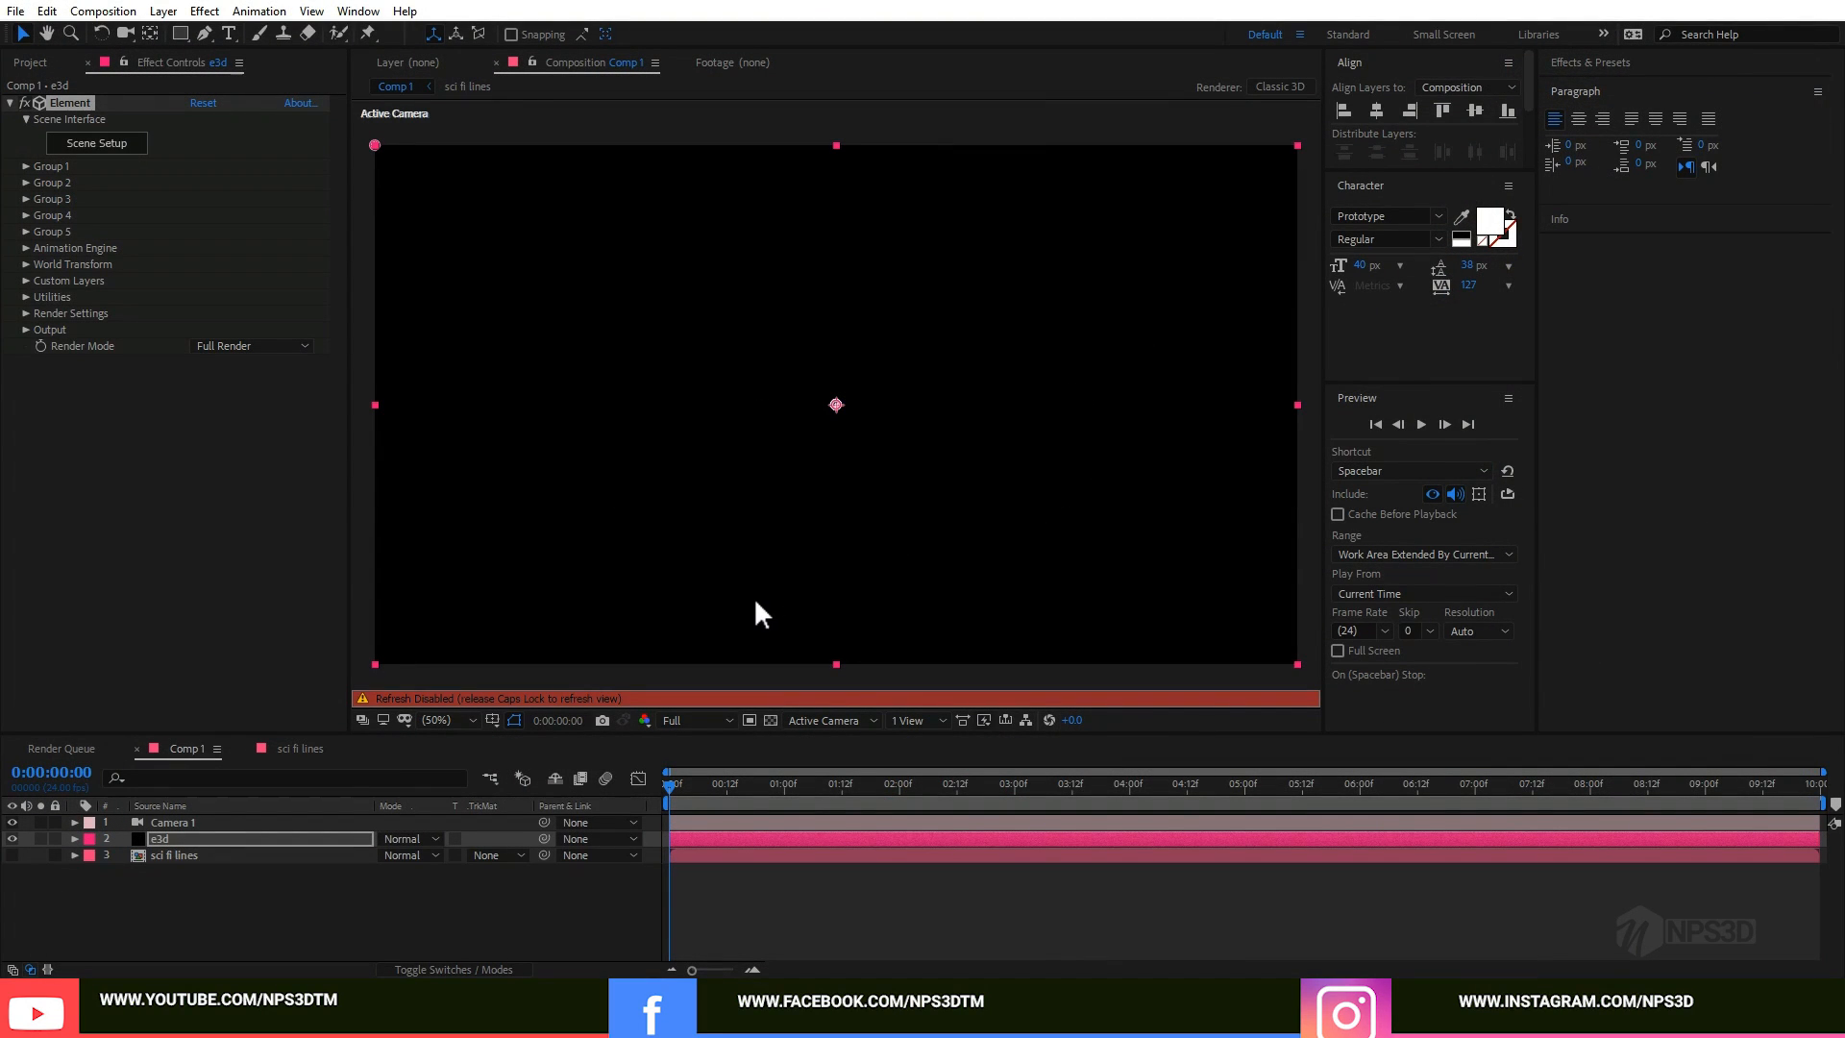
pyautogui.press('capslock')
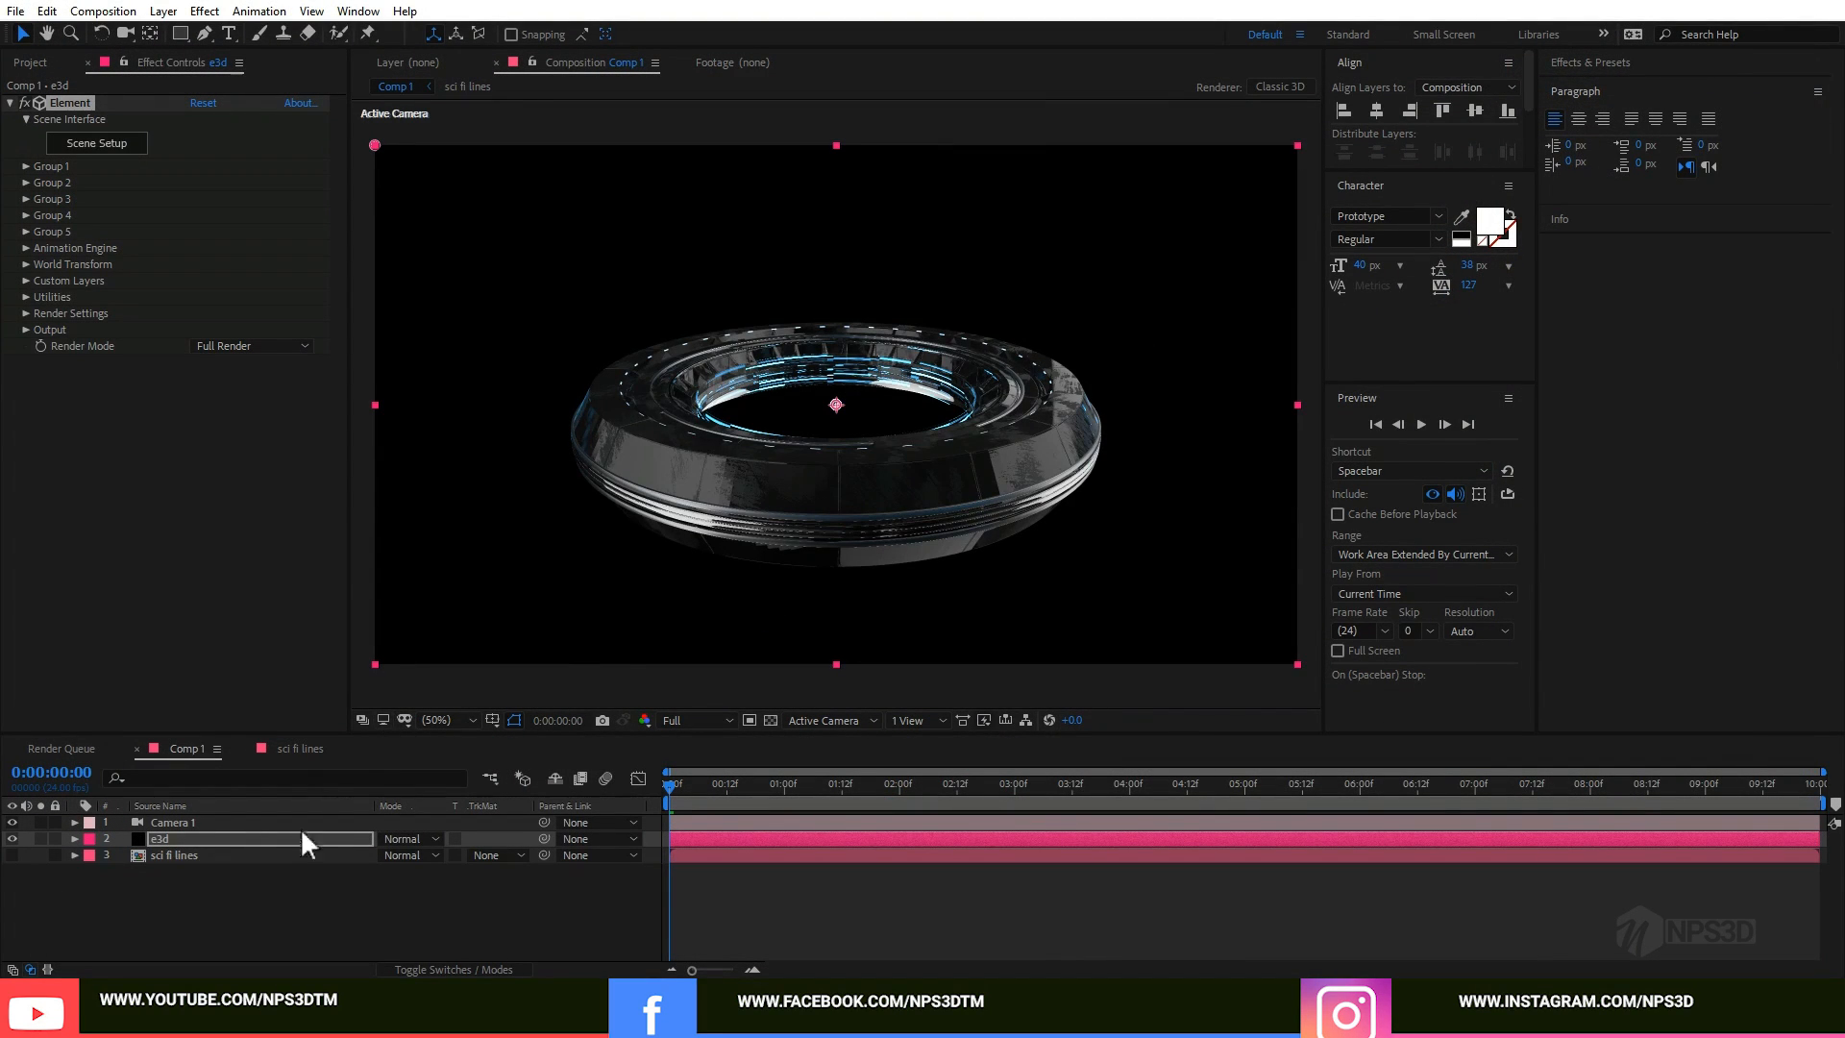
# Step: Orbit and move Camera 1 in for a low close-up across the ring with its glowing inner tubes
pyautogui.rightClick(254, 918)
pyautogui.click(102, 930)
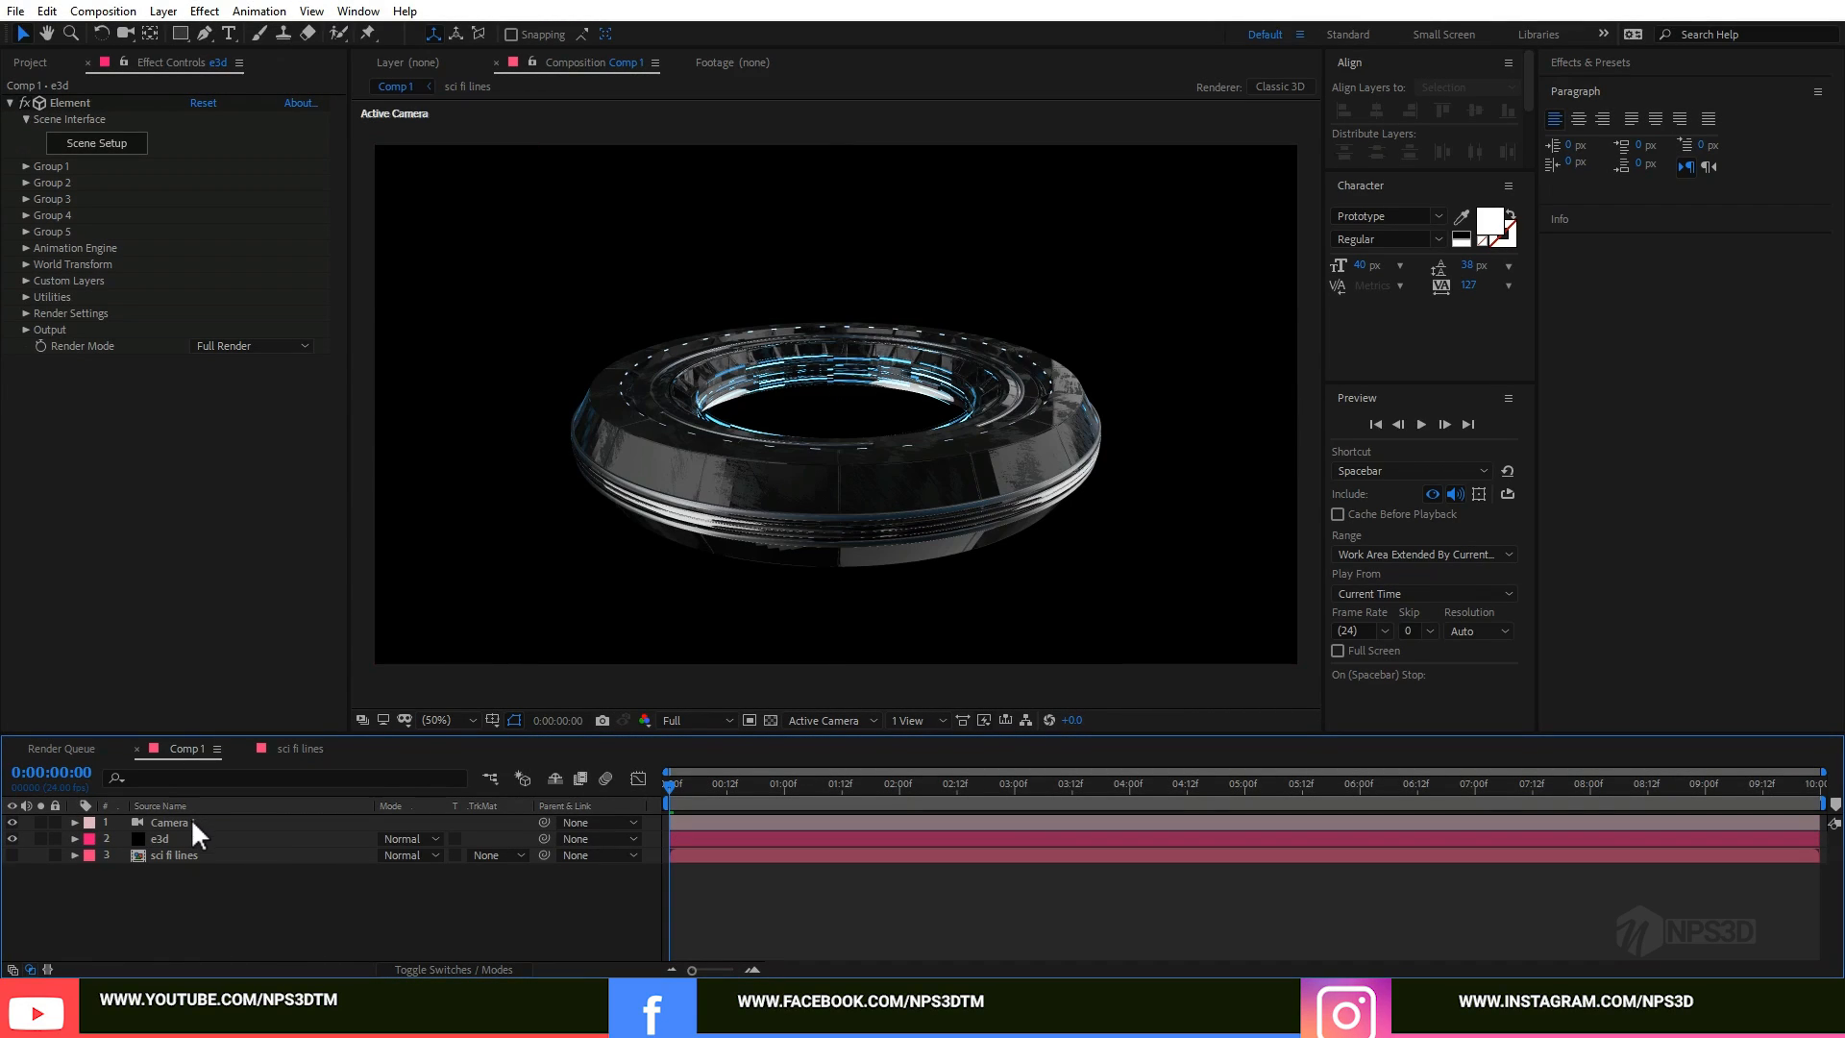
pyautogui.click(192, 822)
pyautogui.press('c')
pyautogui.moveTo(863, 444); pyautogui.dragTo(1062, 375)
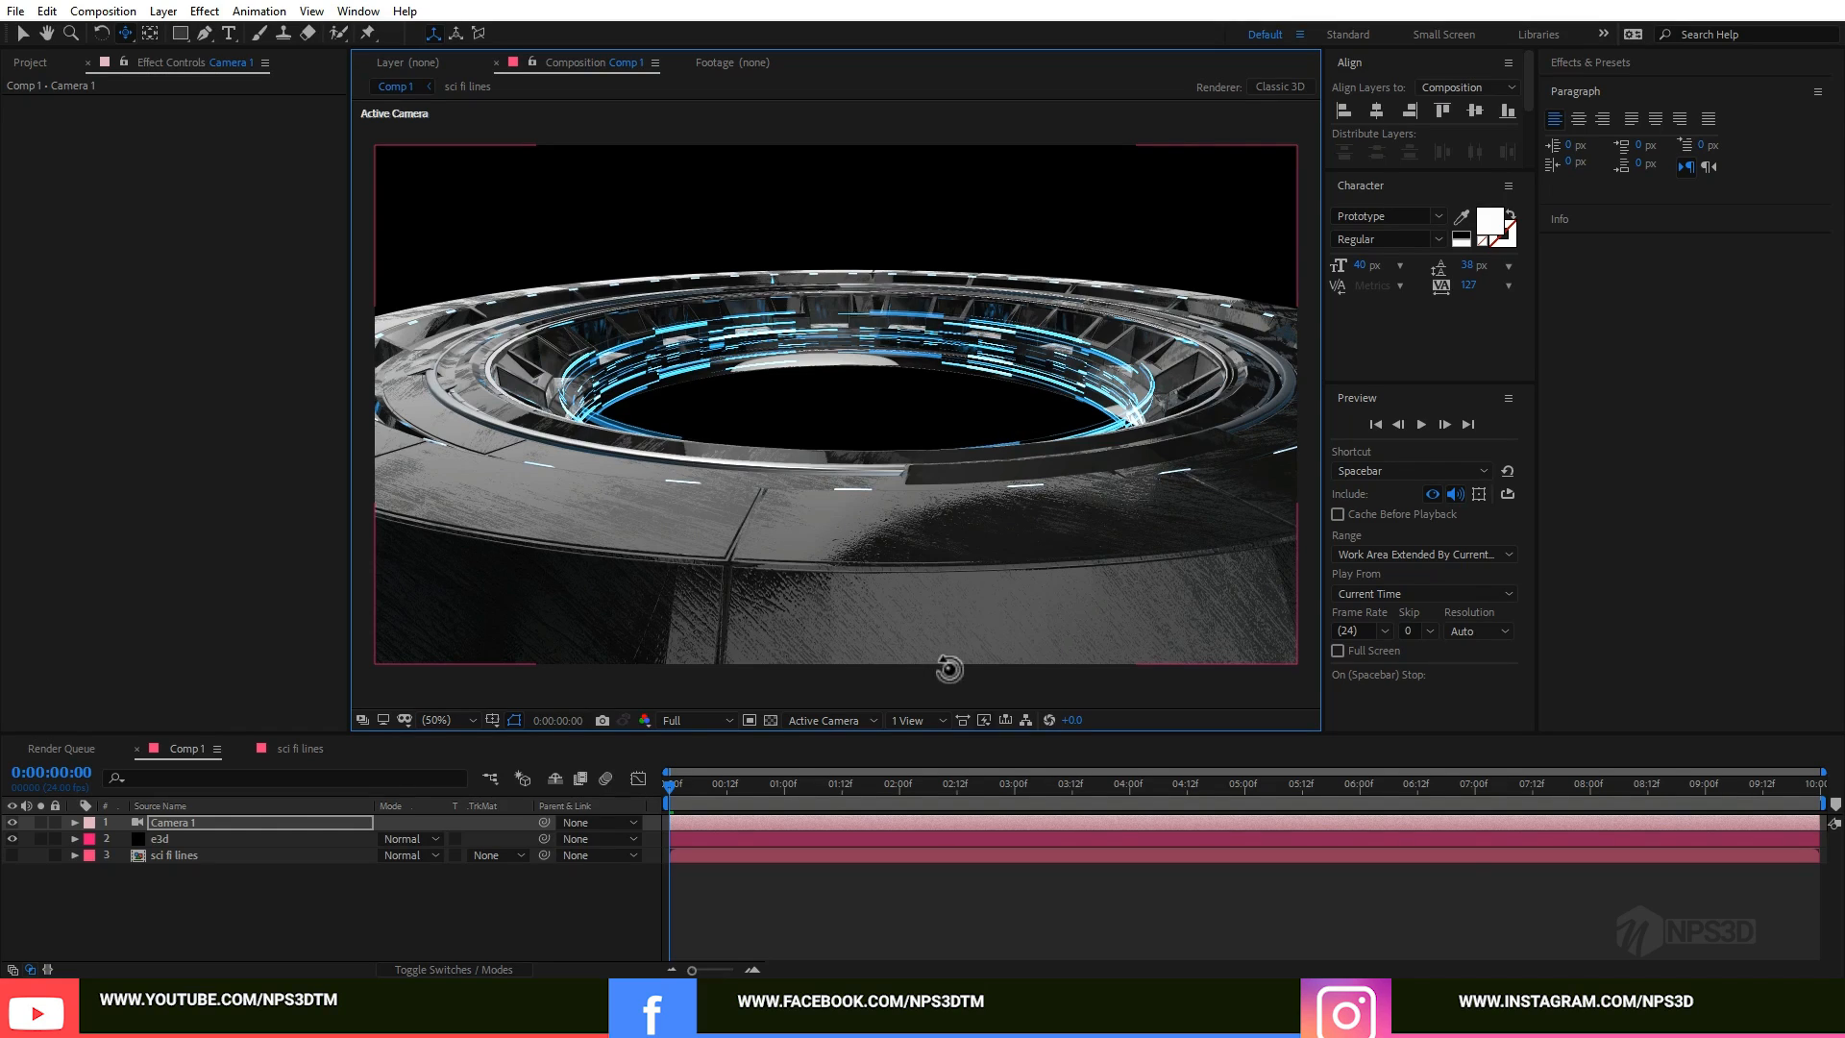
# Step: Reopen the e3d layer's scene setup, assign the last Tech_Rings_06 model to auxiliary Channel 1 and accept the scene
pyautogui.click(195, 840)
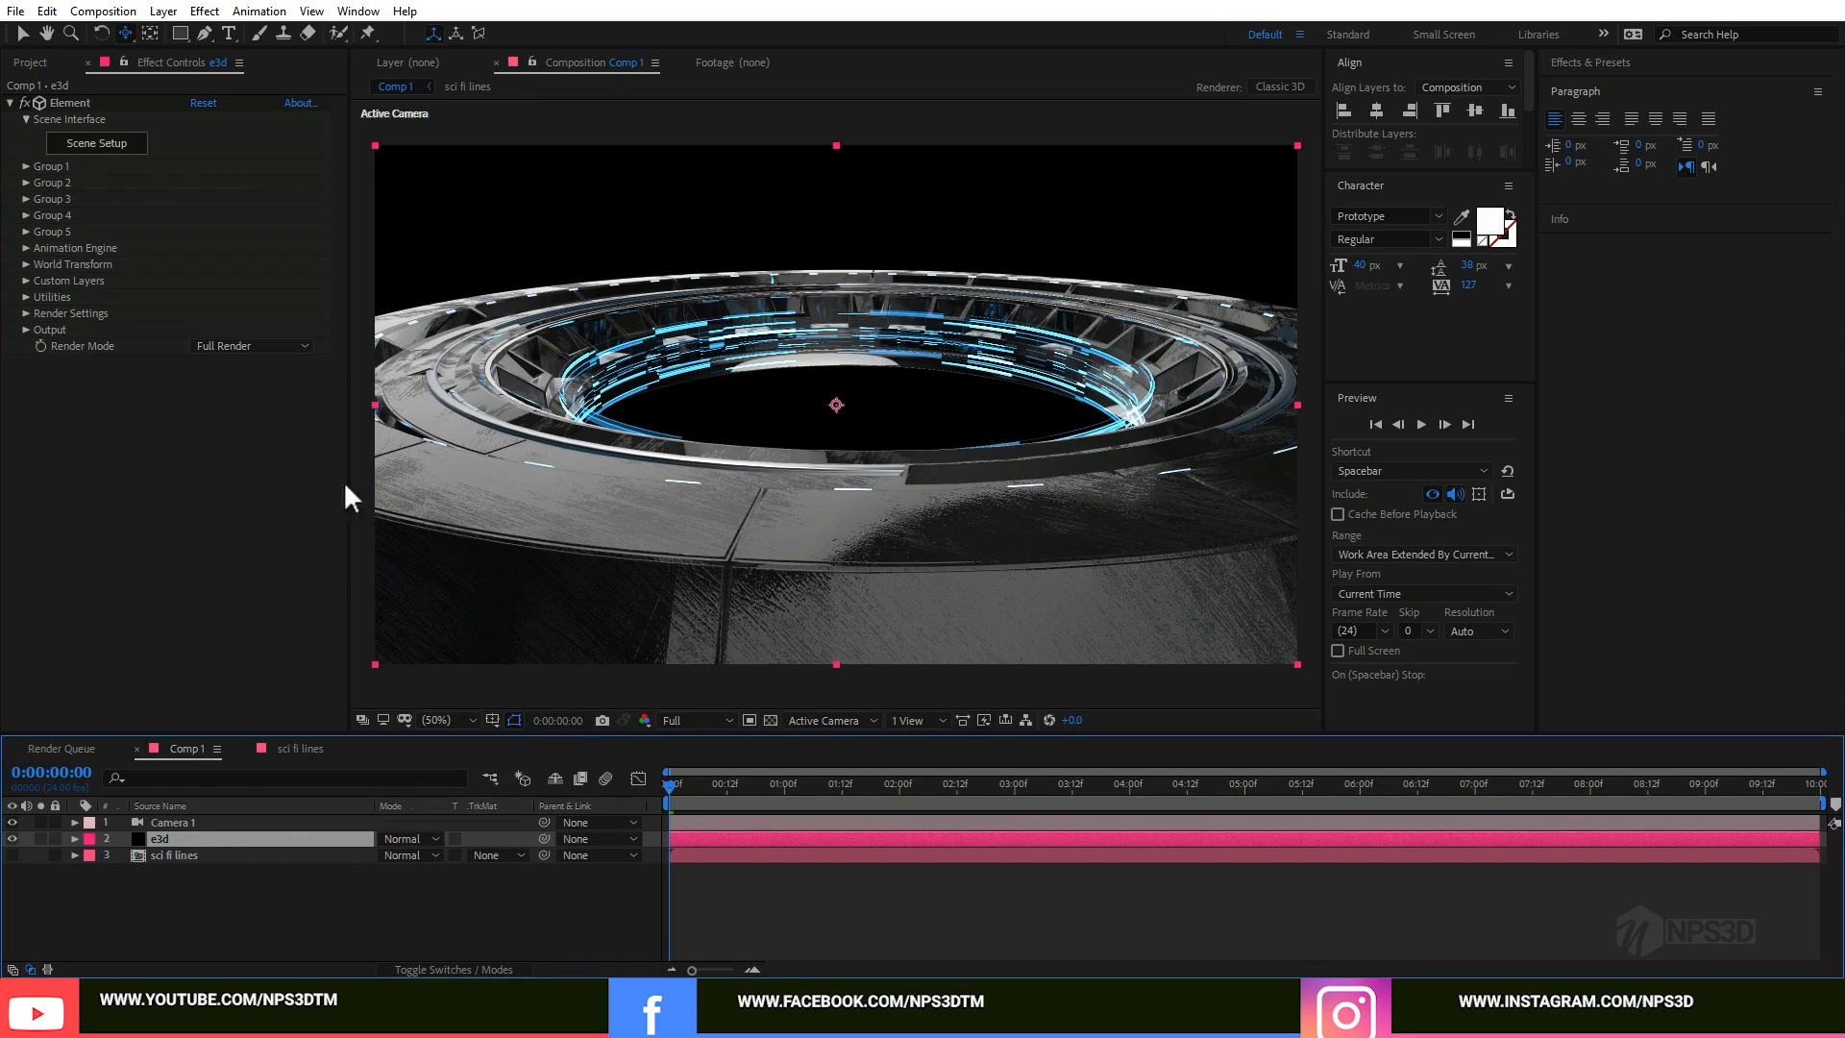
pyautogui.click(126, 146)
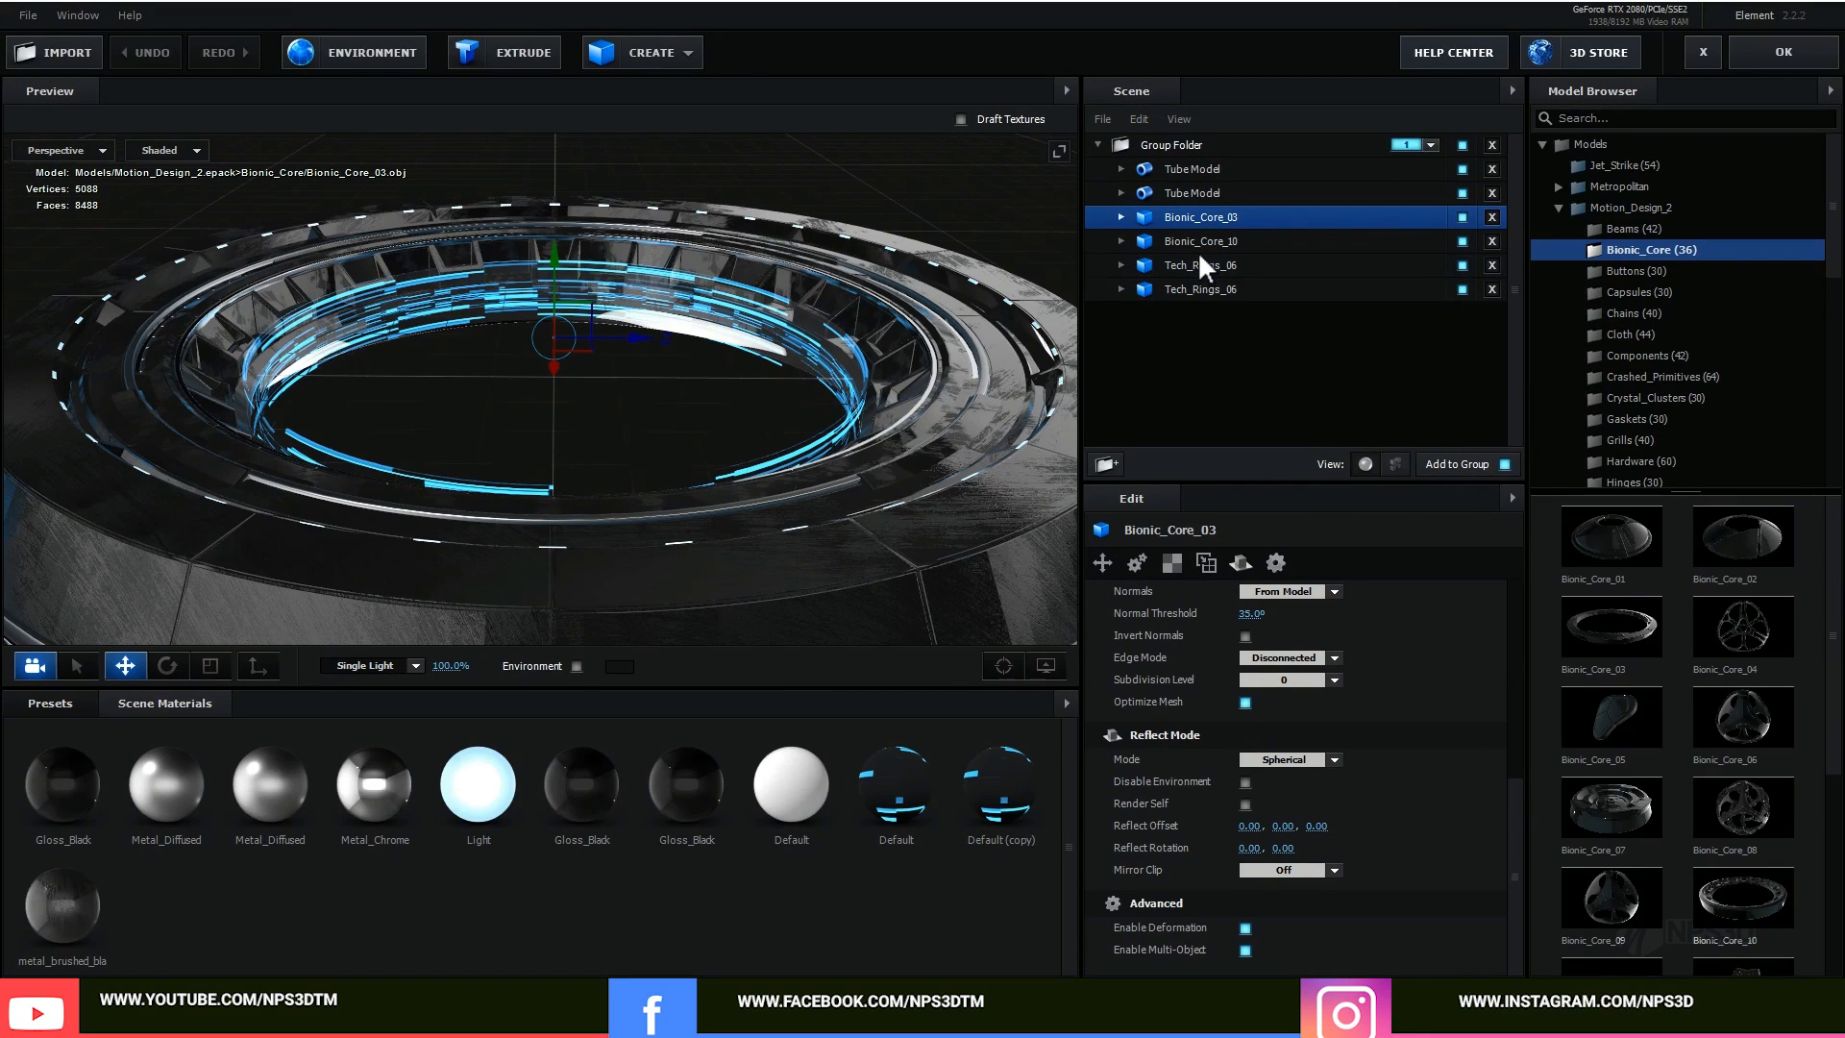
pyautogui.click(1192, 170)
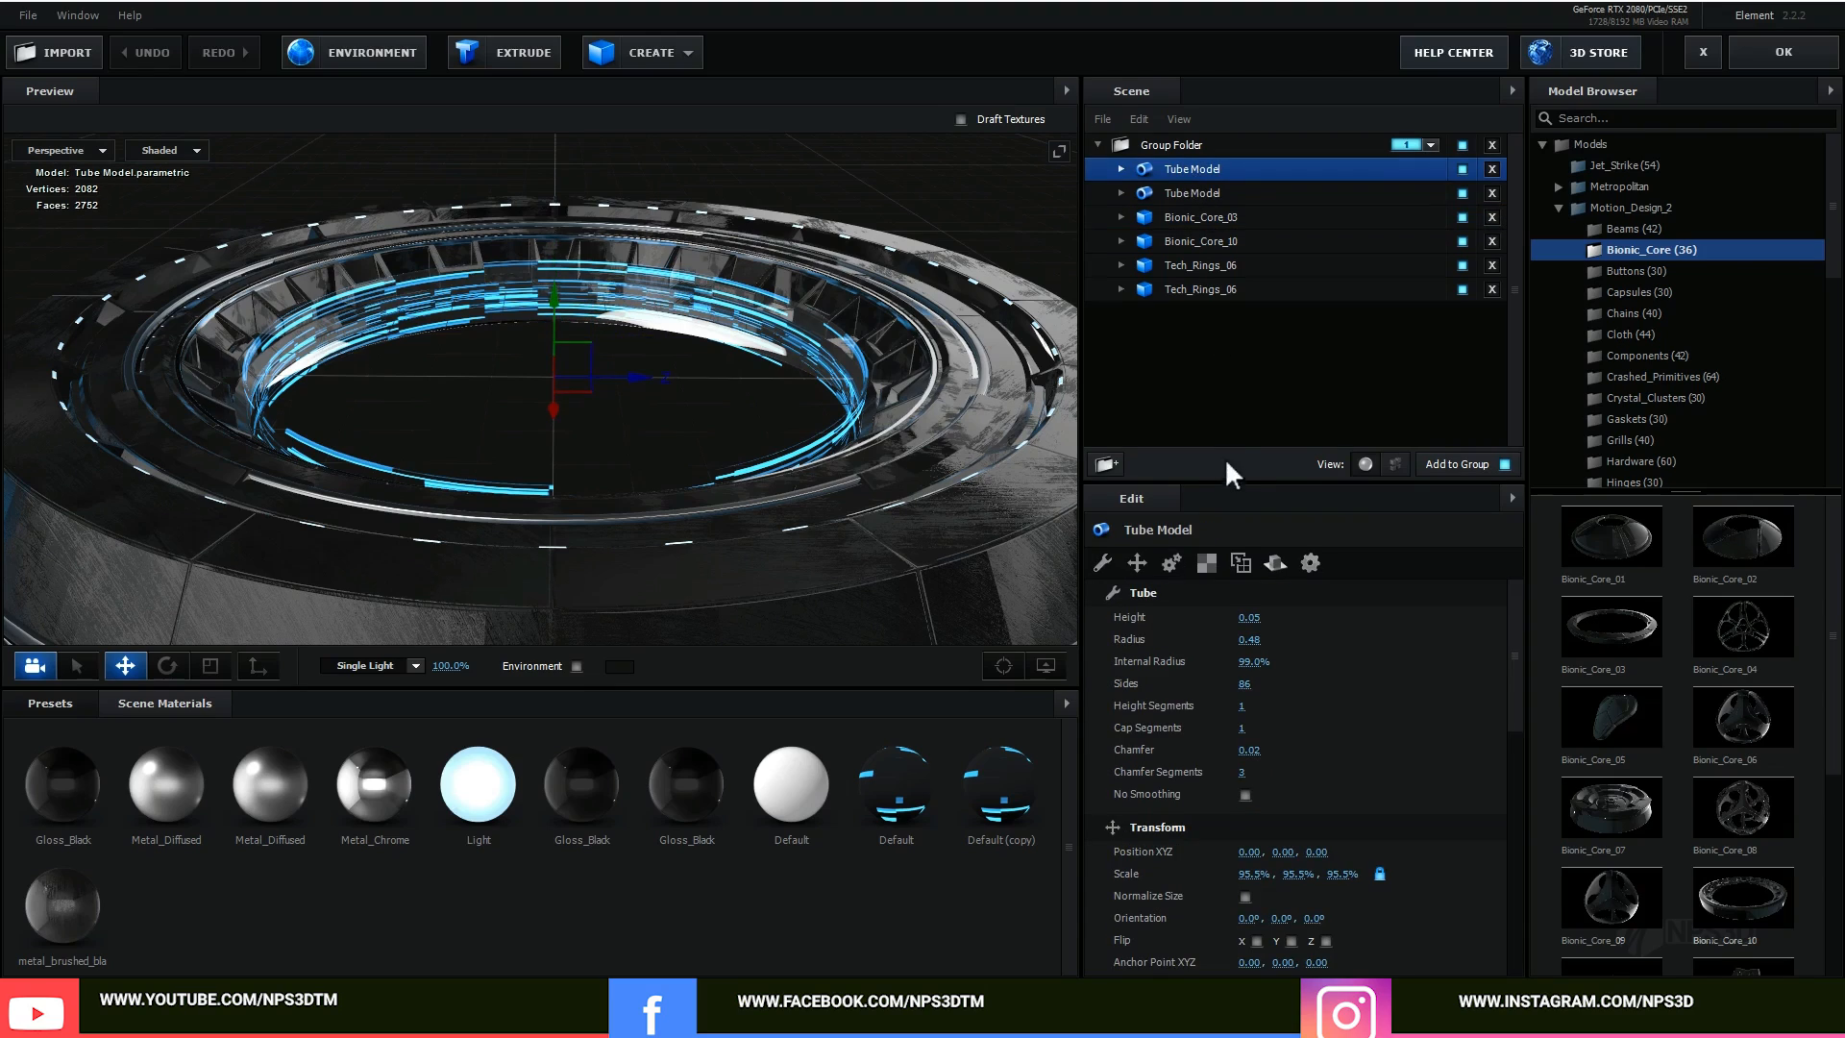
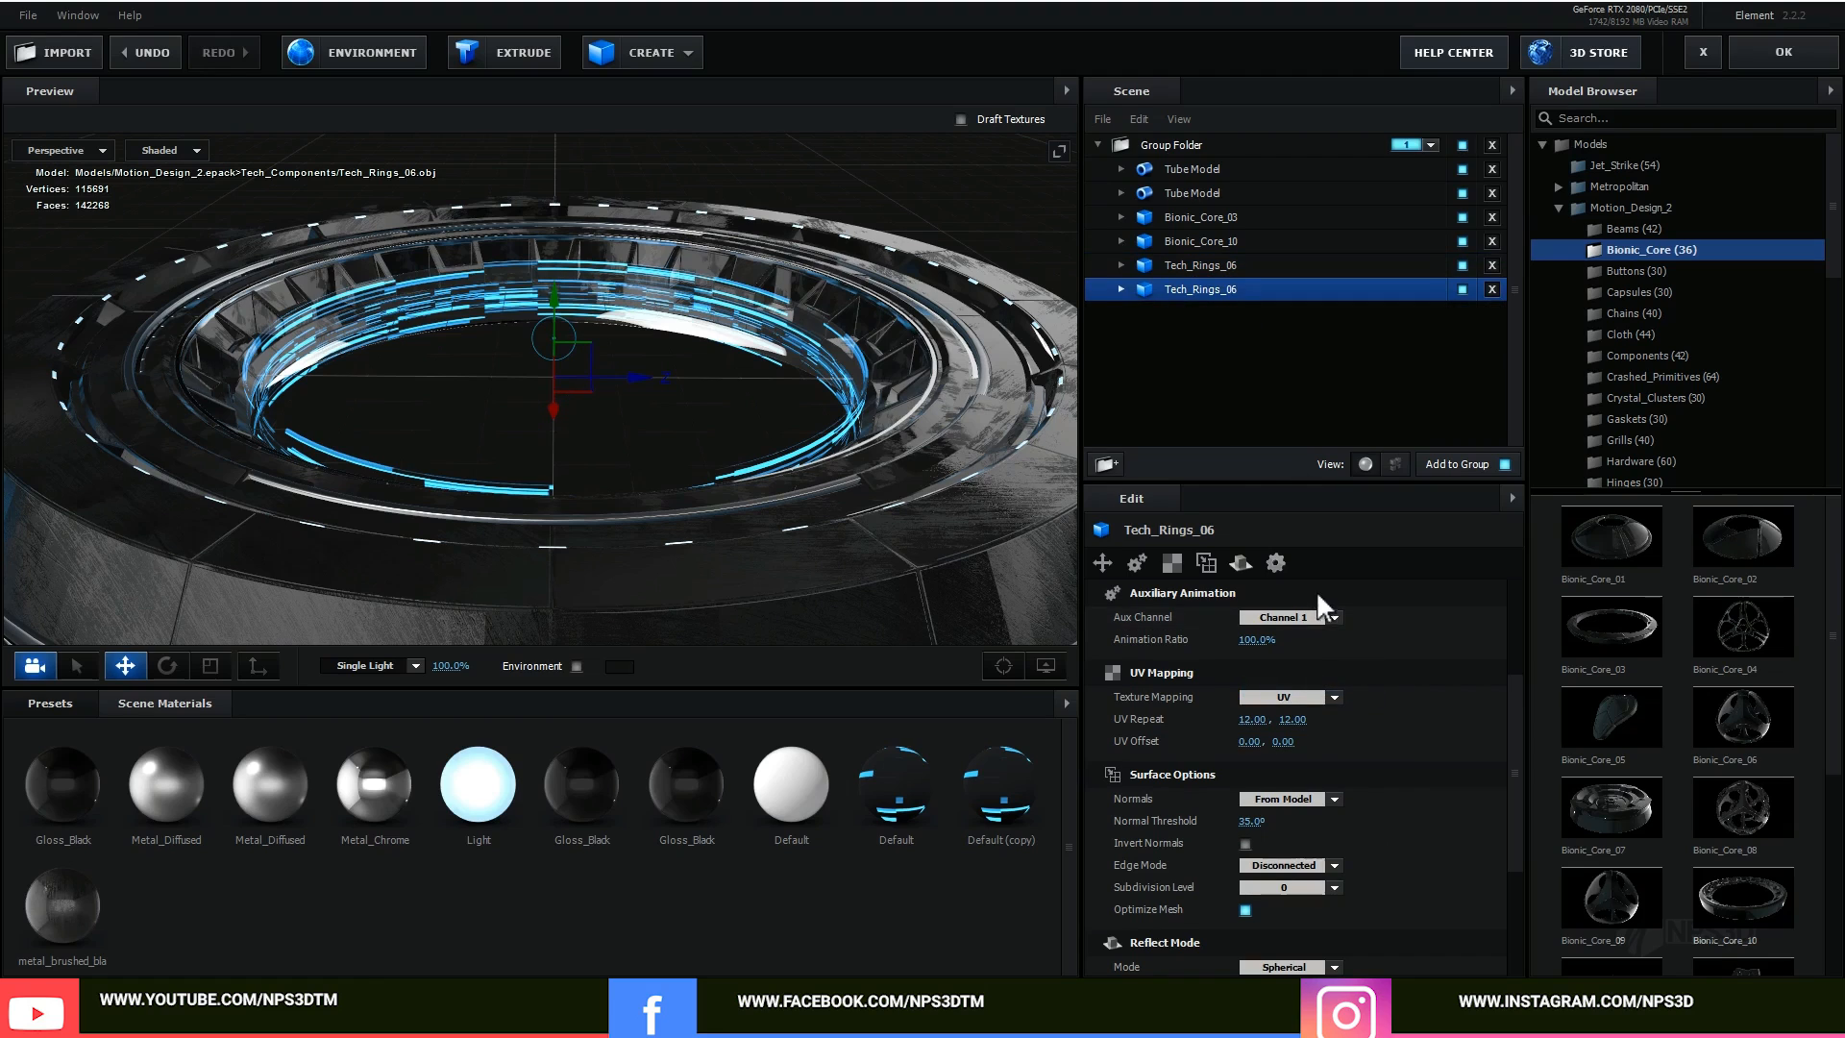
pyautogui.click(1325, 619)
pyautogui.click(1777, 54)
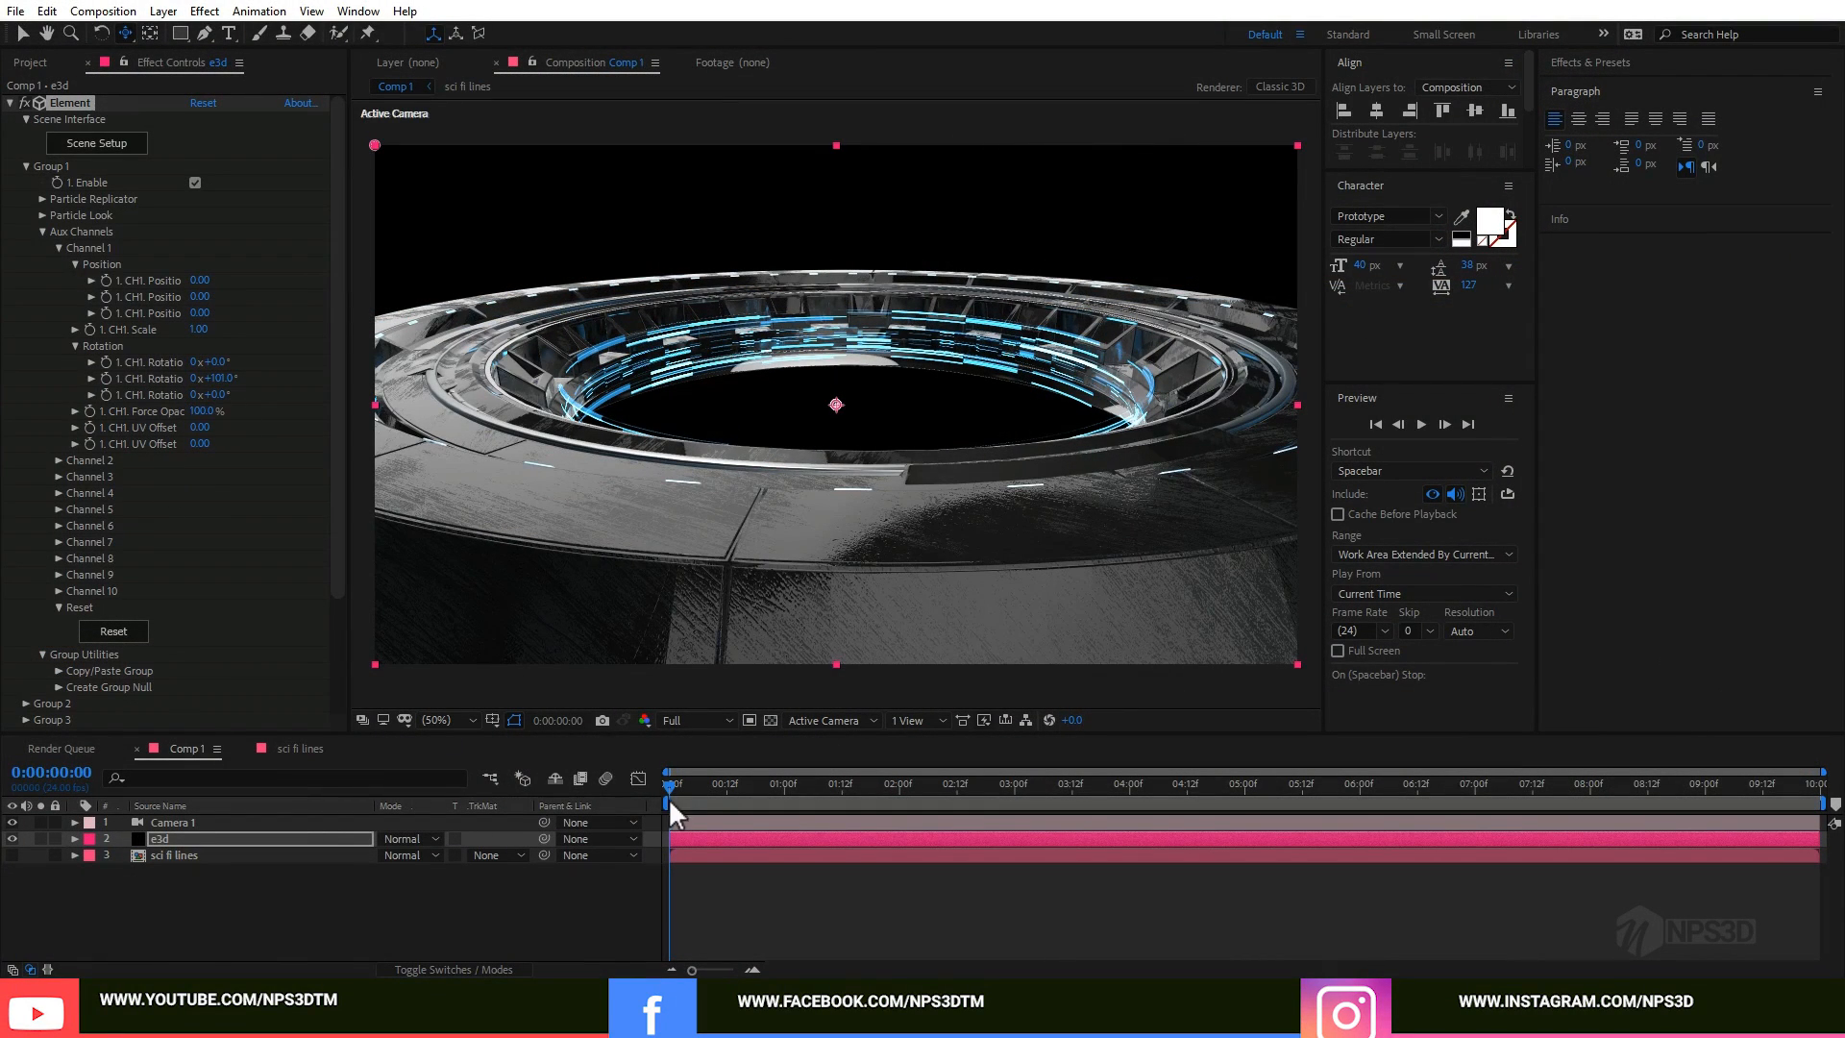
# Step: Keyframe Group 1's Channel 1 Y rotation at the first frame and set it to 2 revolutions at 0:00:09:23
pyautogui.click(106, 379)
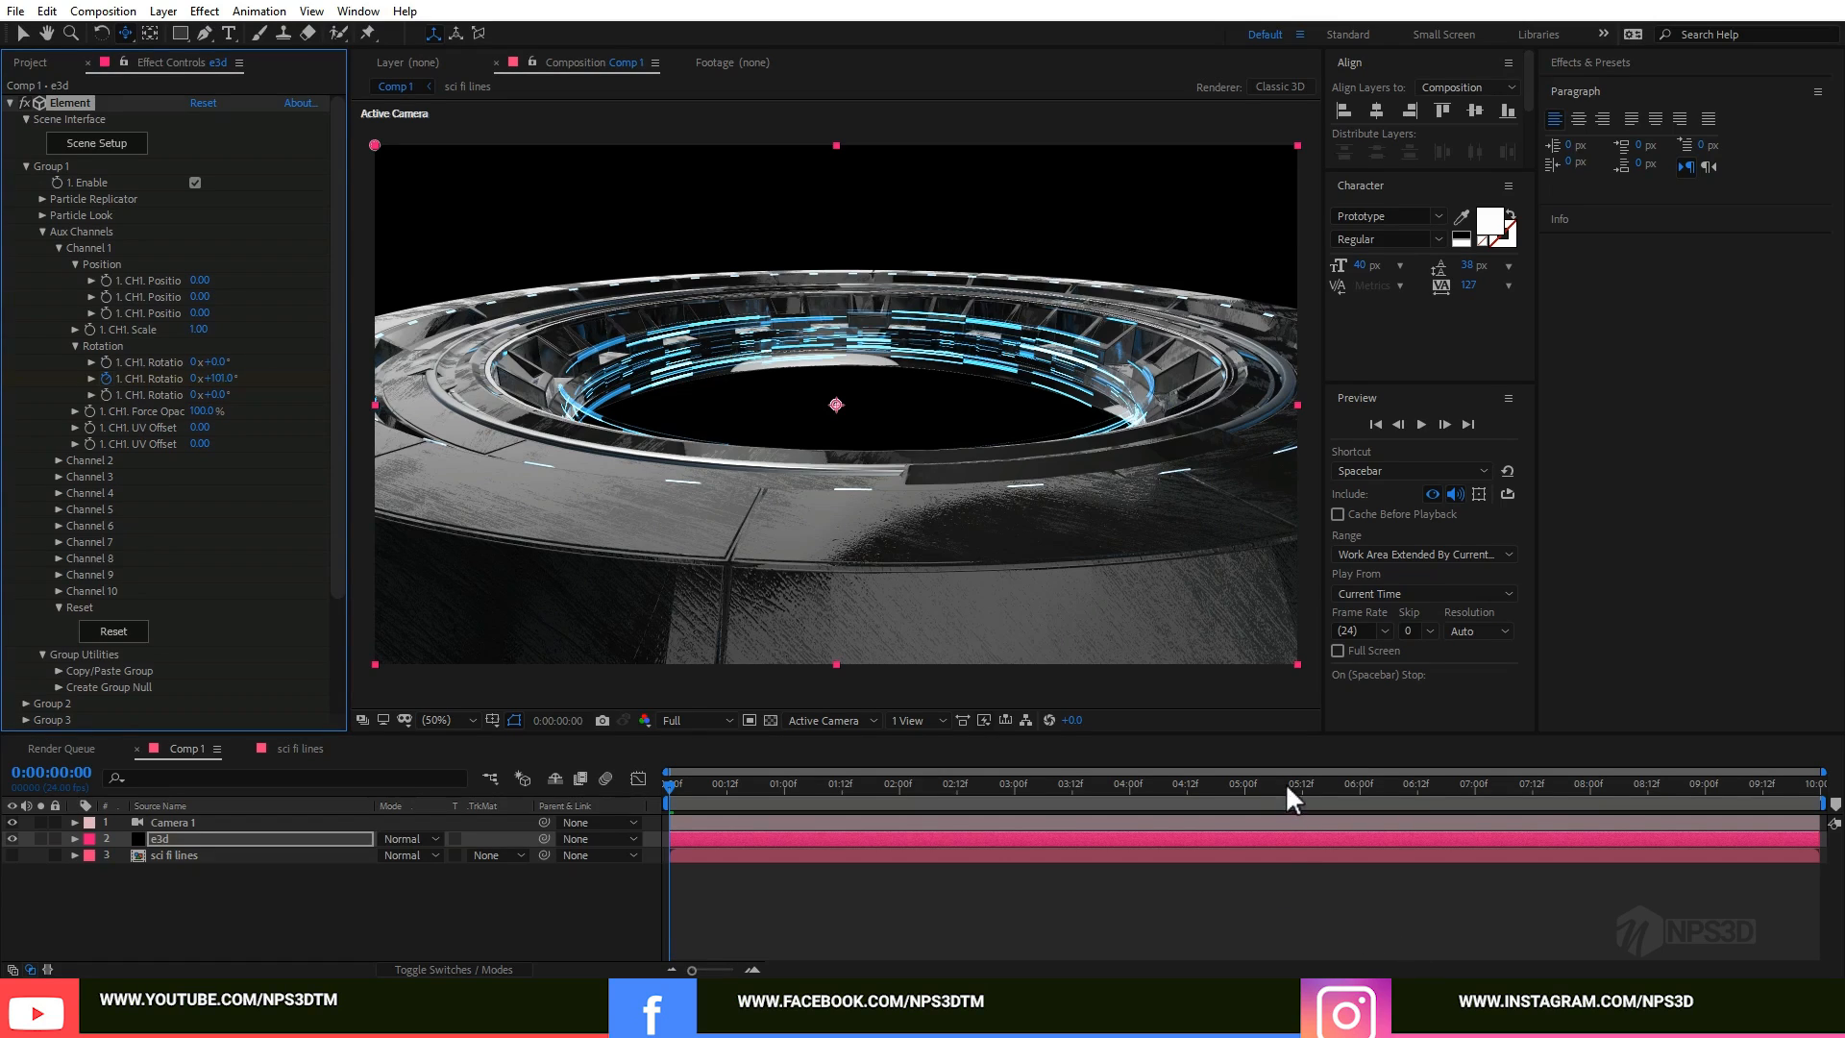
pyautogui.moveTo(1290, 786); pyautogui.dragTo(1842, 788)
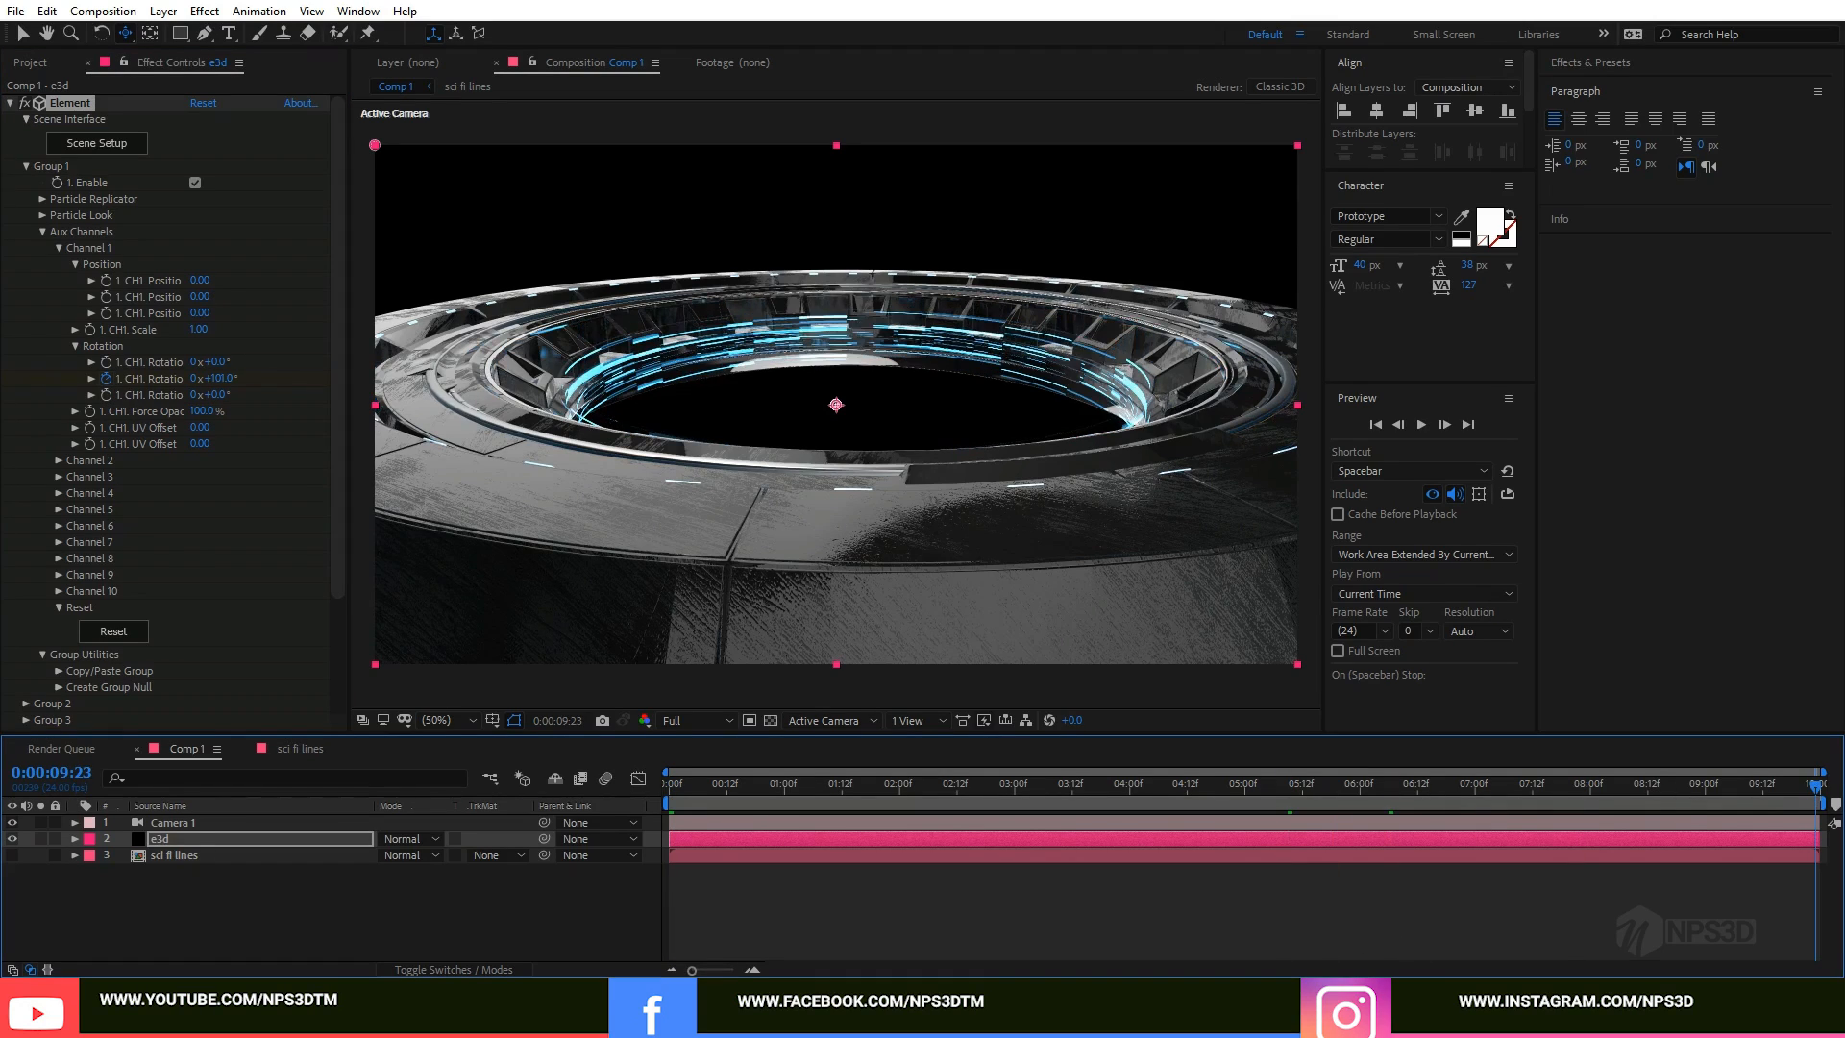
pyautogui.click(197, 378)
pyautogui.write('2')
pyautogui.press('Return')
# Step: Play the ring rotation animation from the start of Comp 1
pyautogui.click(511, 842)
pyautogui.press('Home')
pyautogui.press('space')
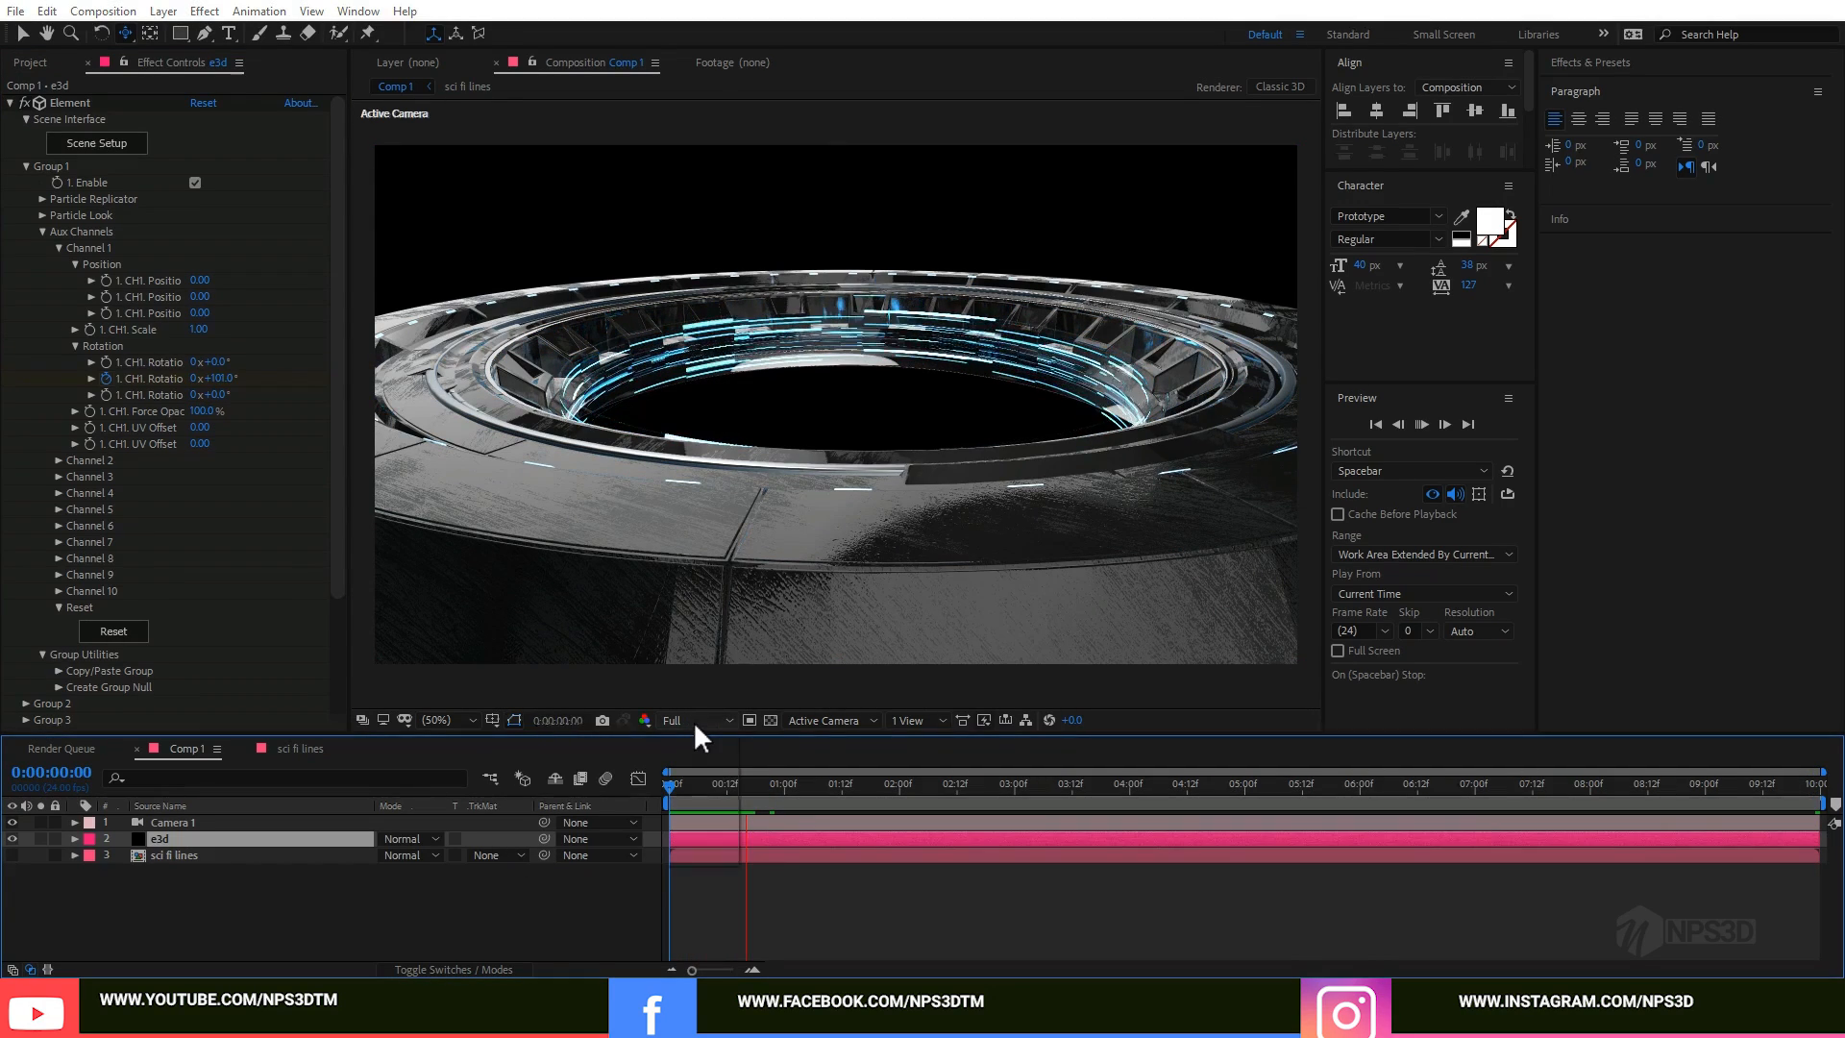
# Step: Stop the preview, reveal the e3d layer's keyframes and apply Easy Ease to both Channel 1 Y rotation keyframes
pyautogui.press('space')
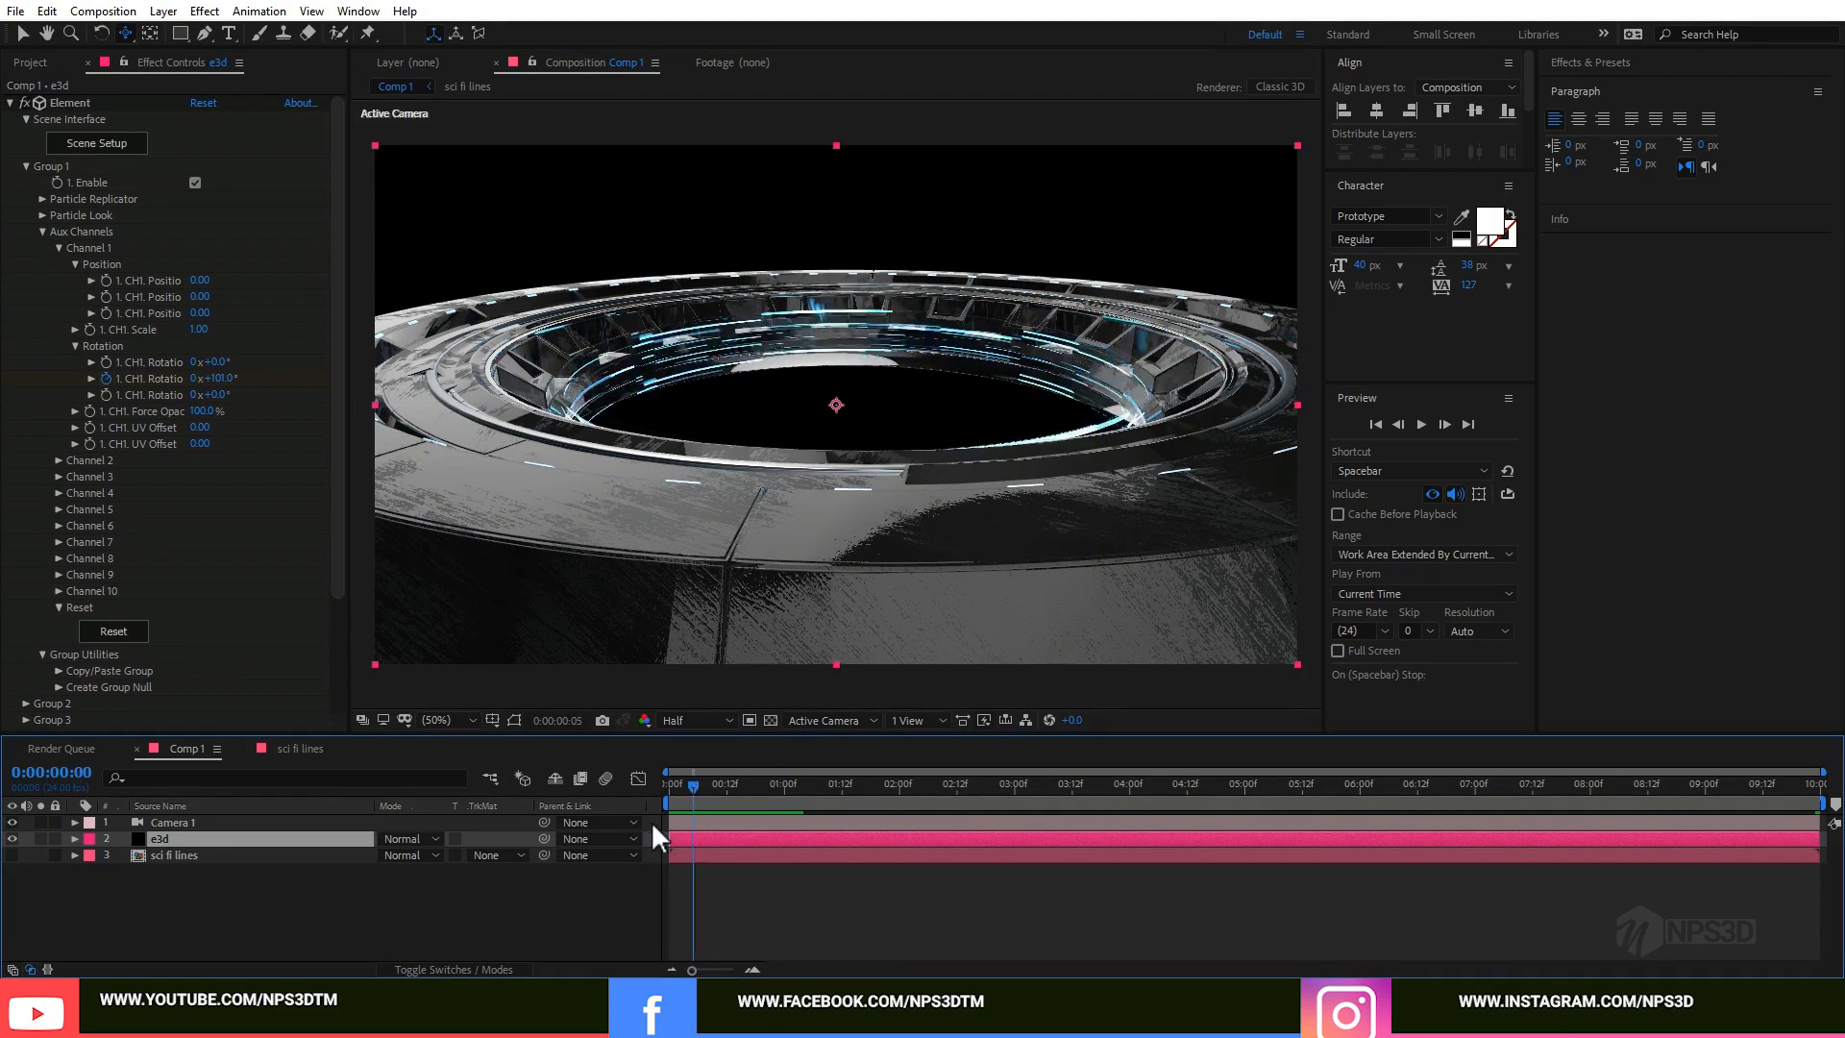
pyautogui.press('u')
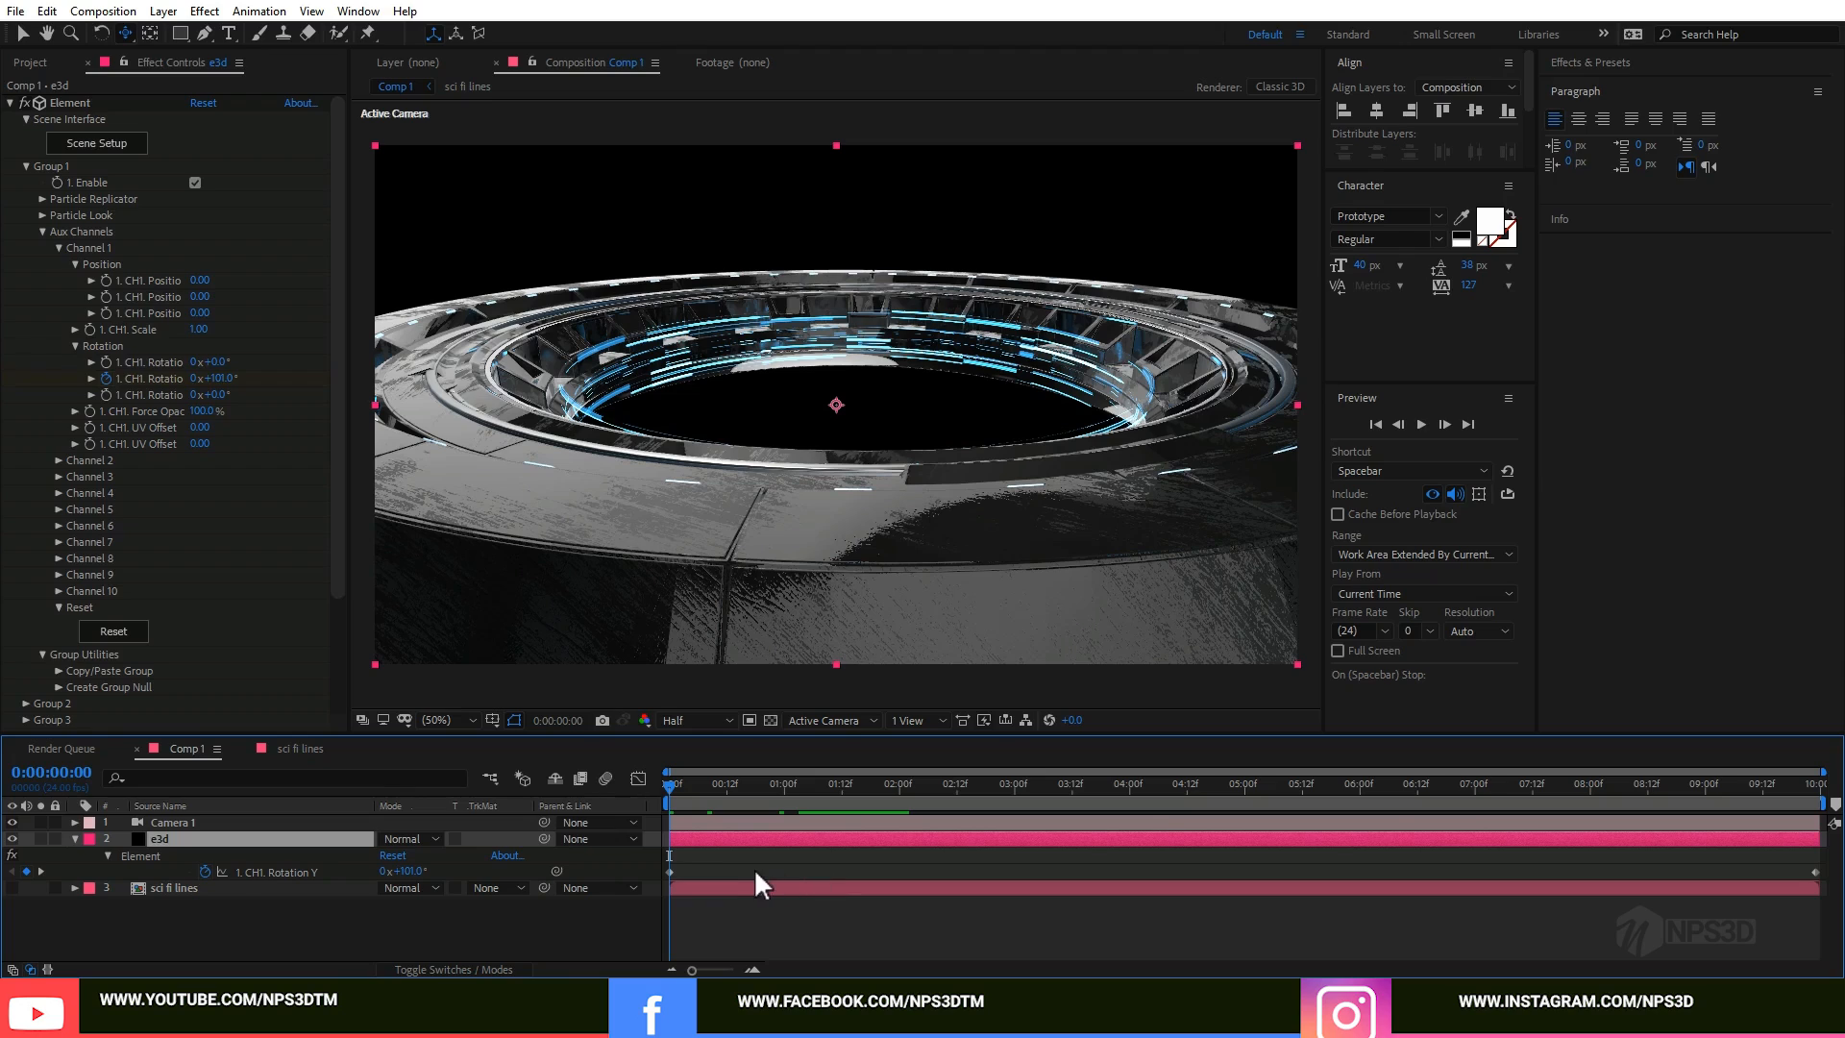
pyautogui.moveTo(668, 864); pyautogui.dragTo(1822, 876)
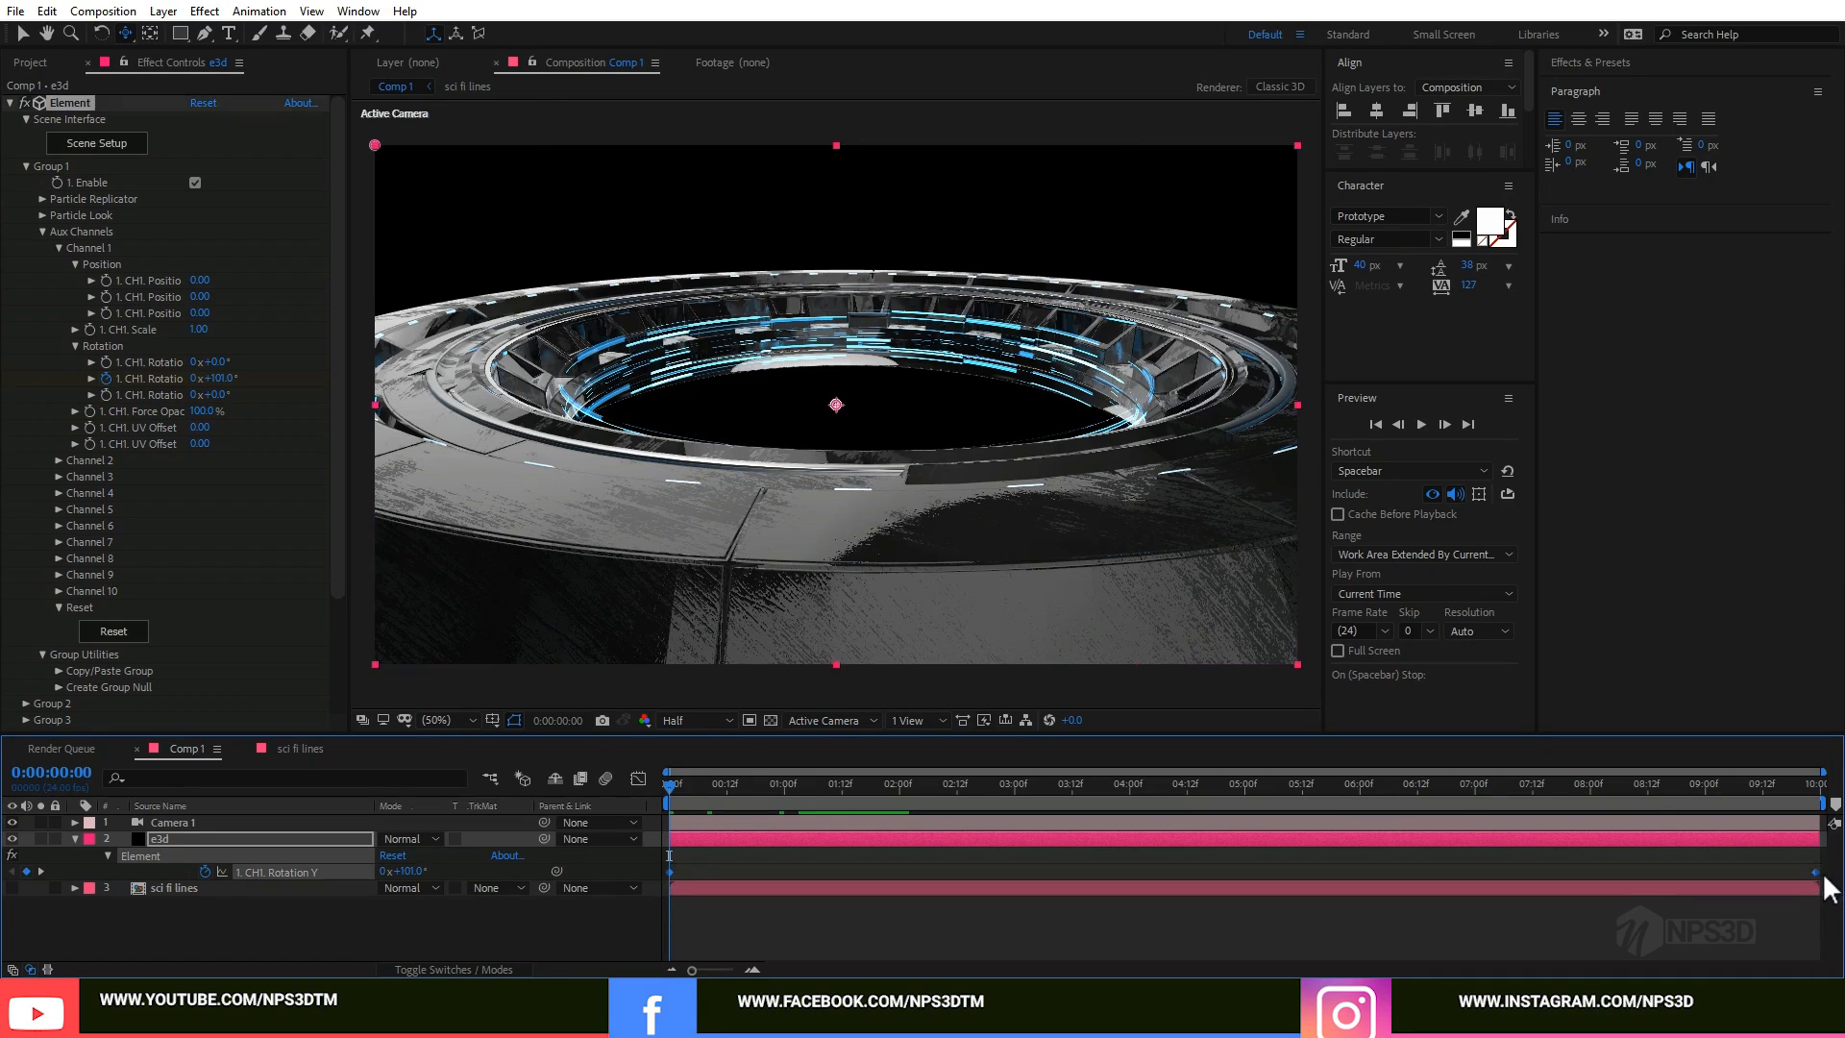
pyautogui.rightClick(1816, 872)
pyautogui.moveTo(1770, 861)
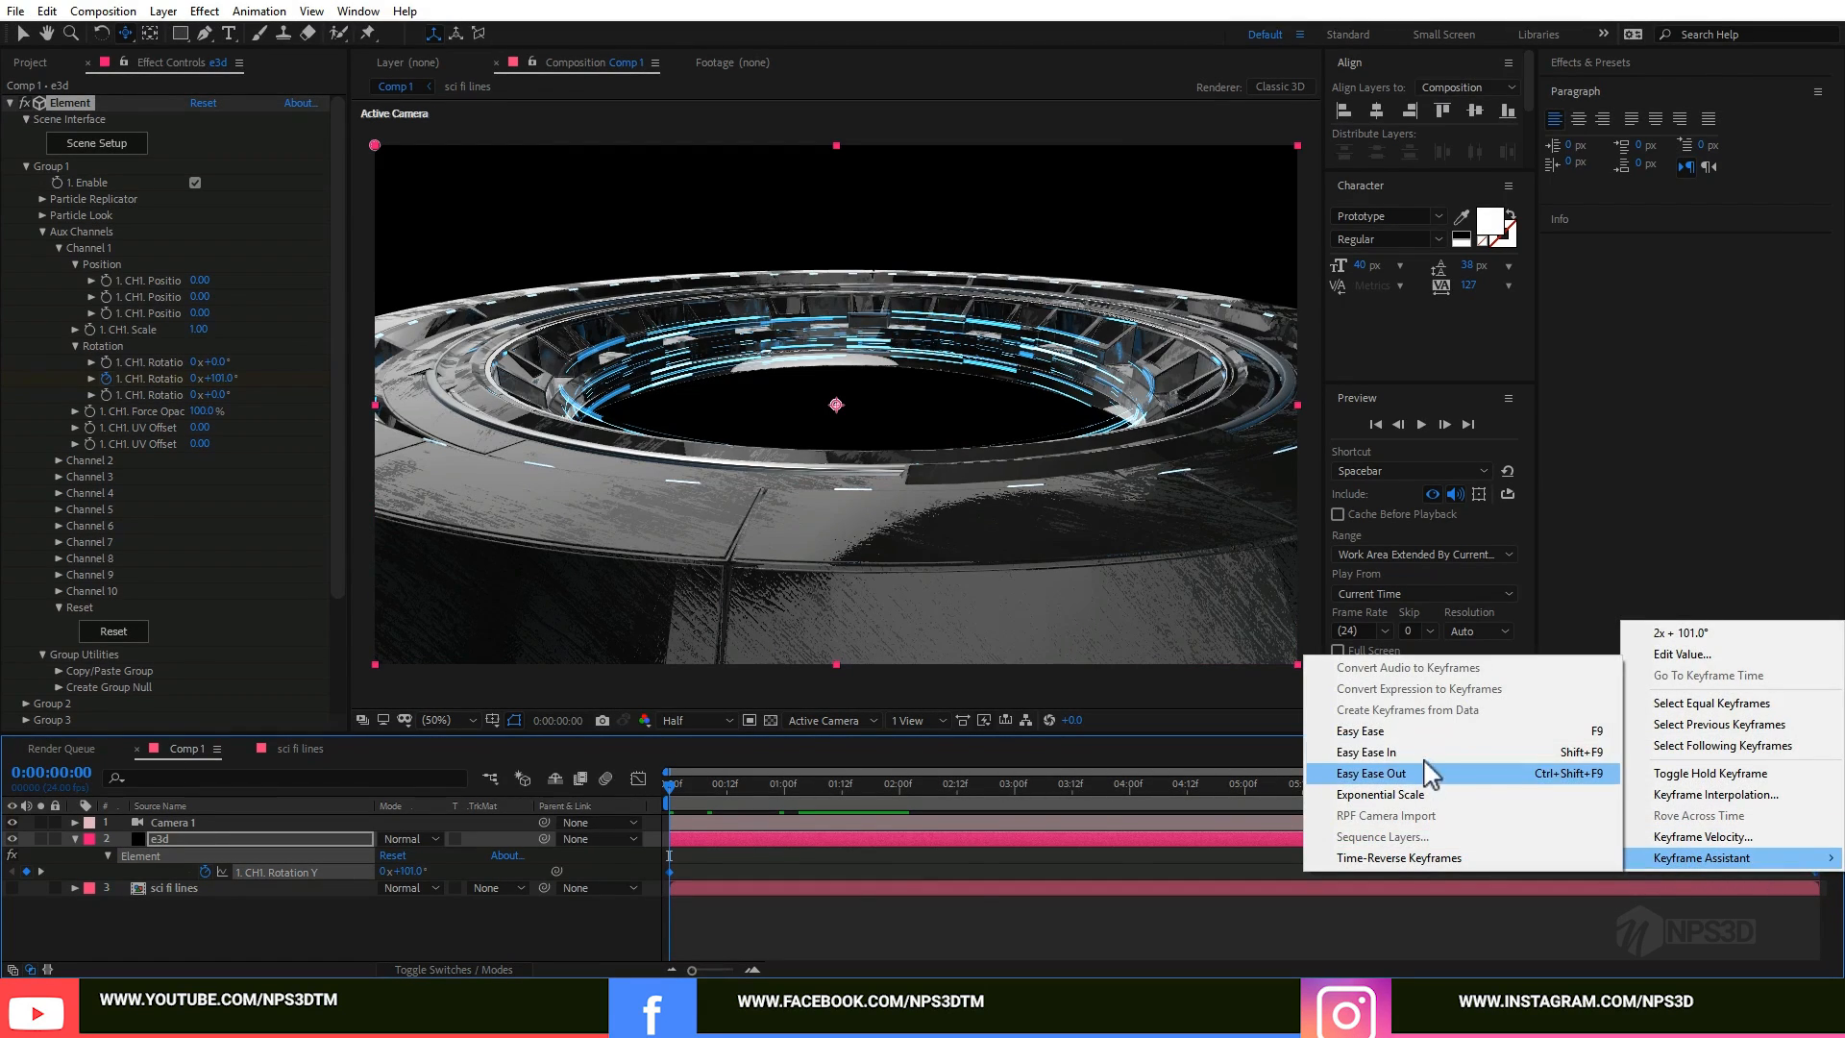
pyautogui.click(1407, 732)
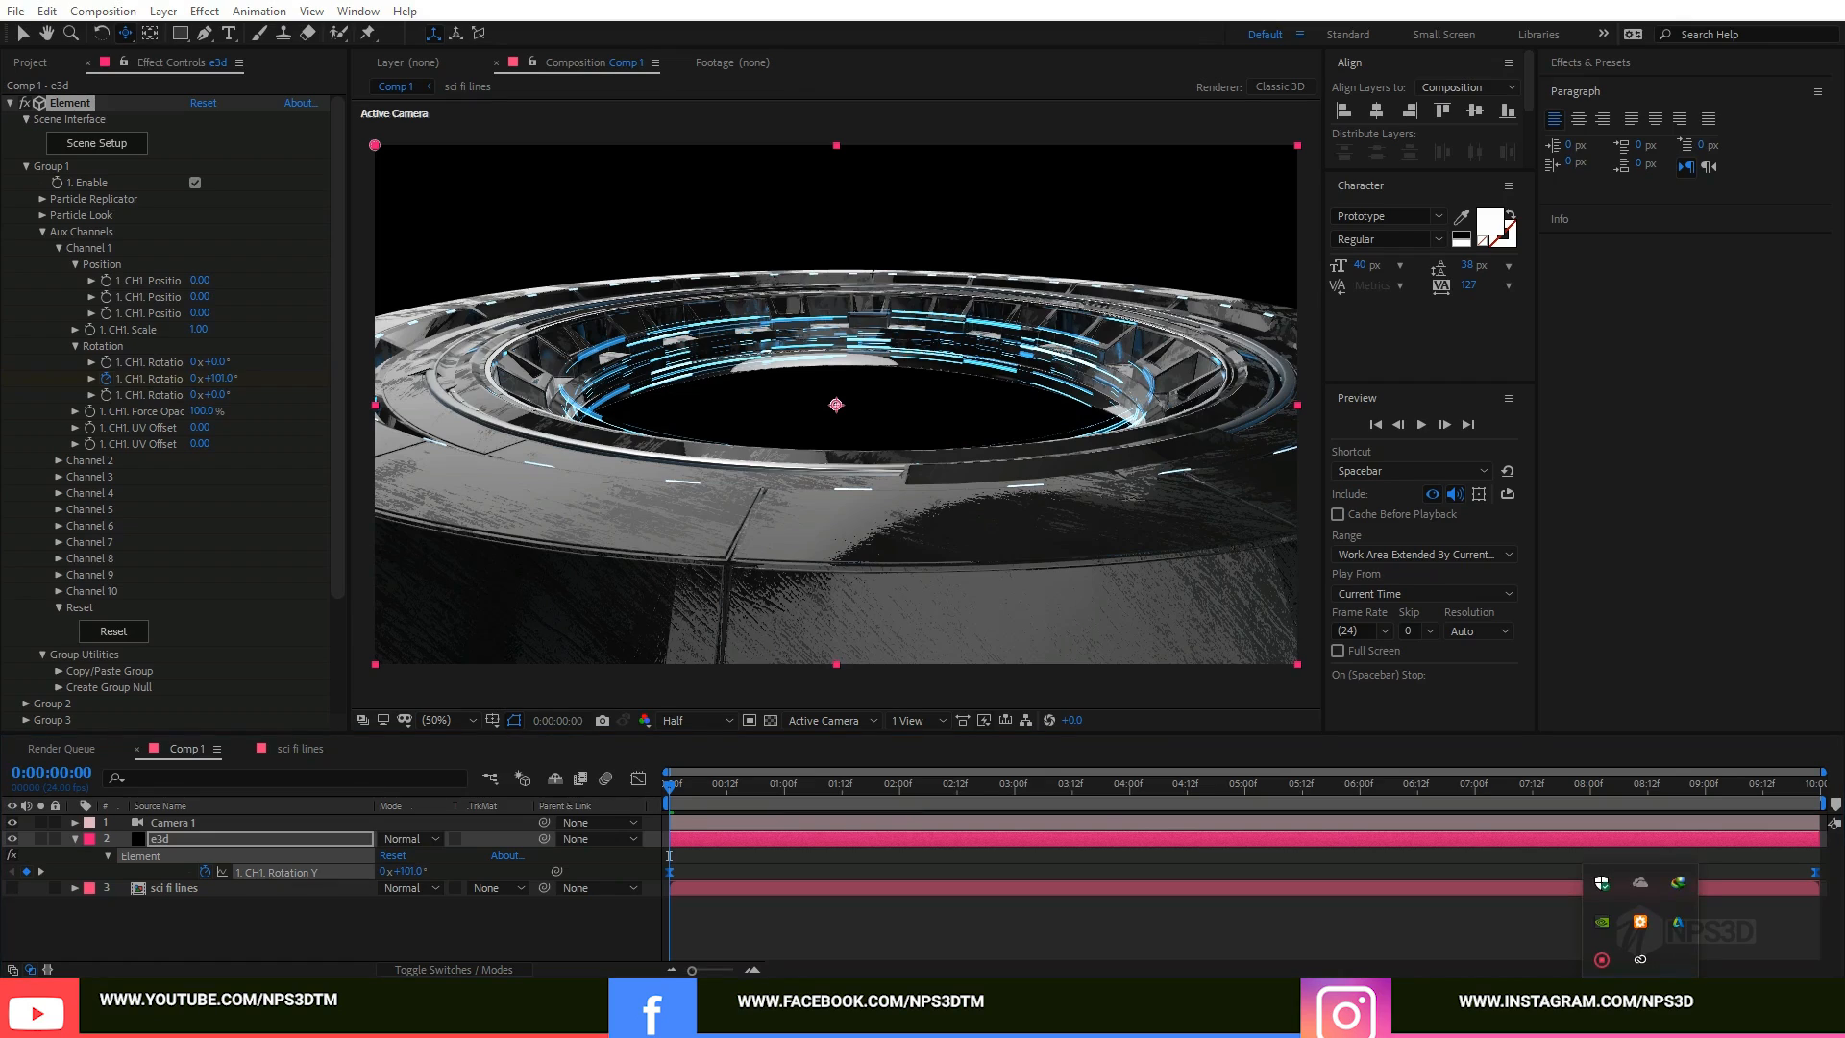
# Step: Keyframe Group 1's Channel 2 Y rotation at 74° on the first frame and set it to -1 revolution at 0:00:09:23
pyautogui.click(59, 248)
pyautogui.click(59, 264)
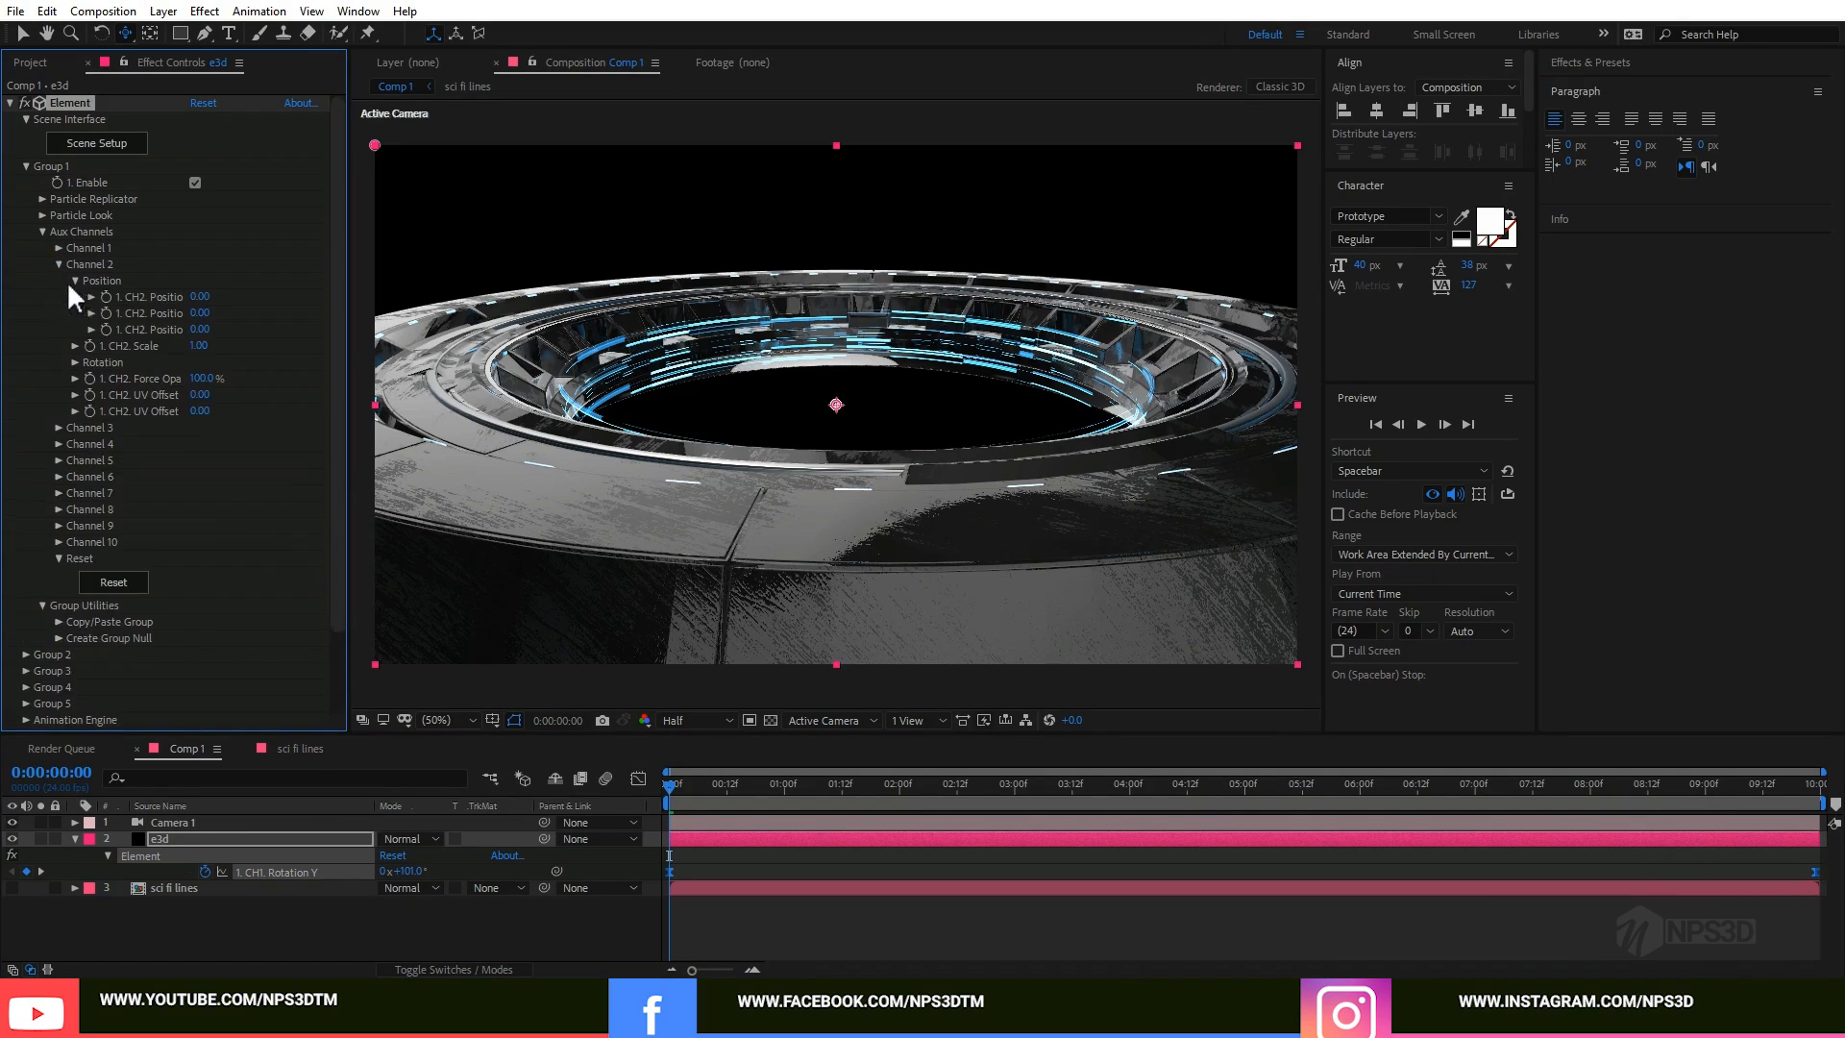
pyautogui.click(76, 362)
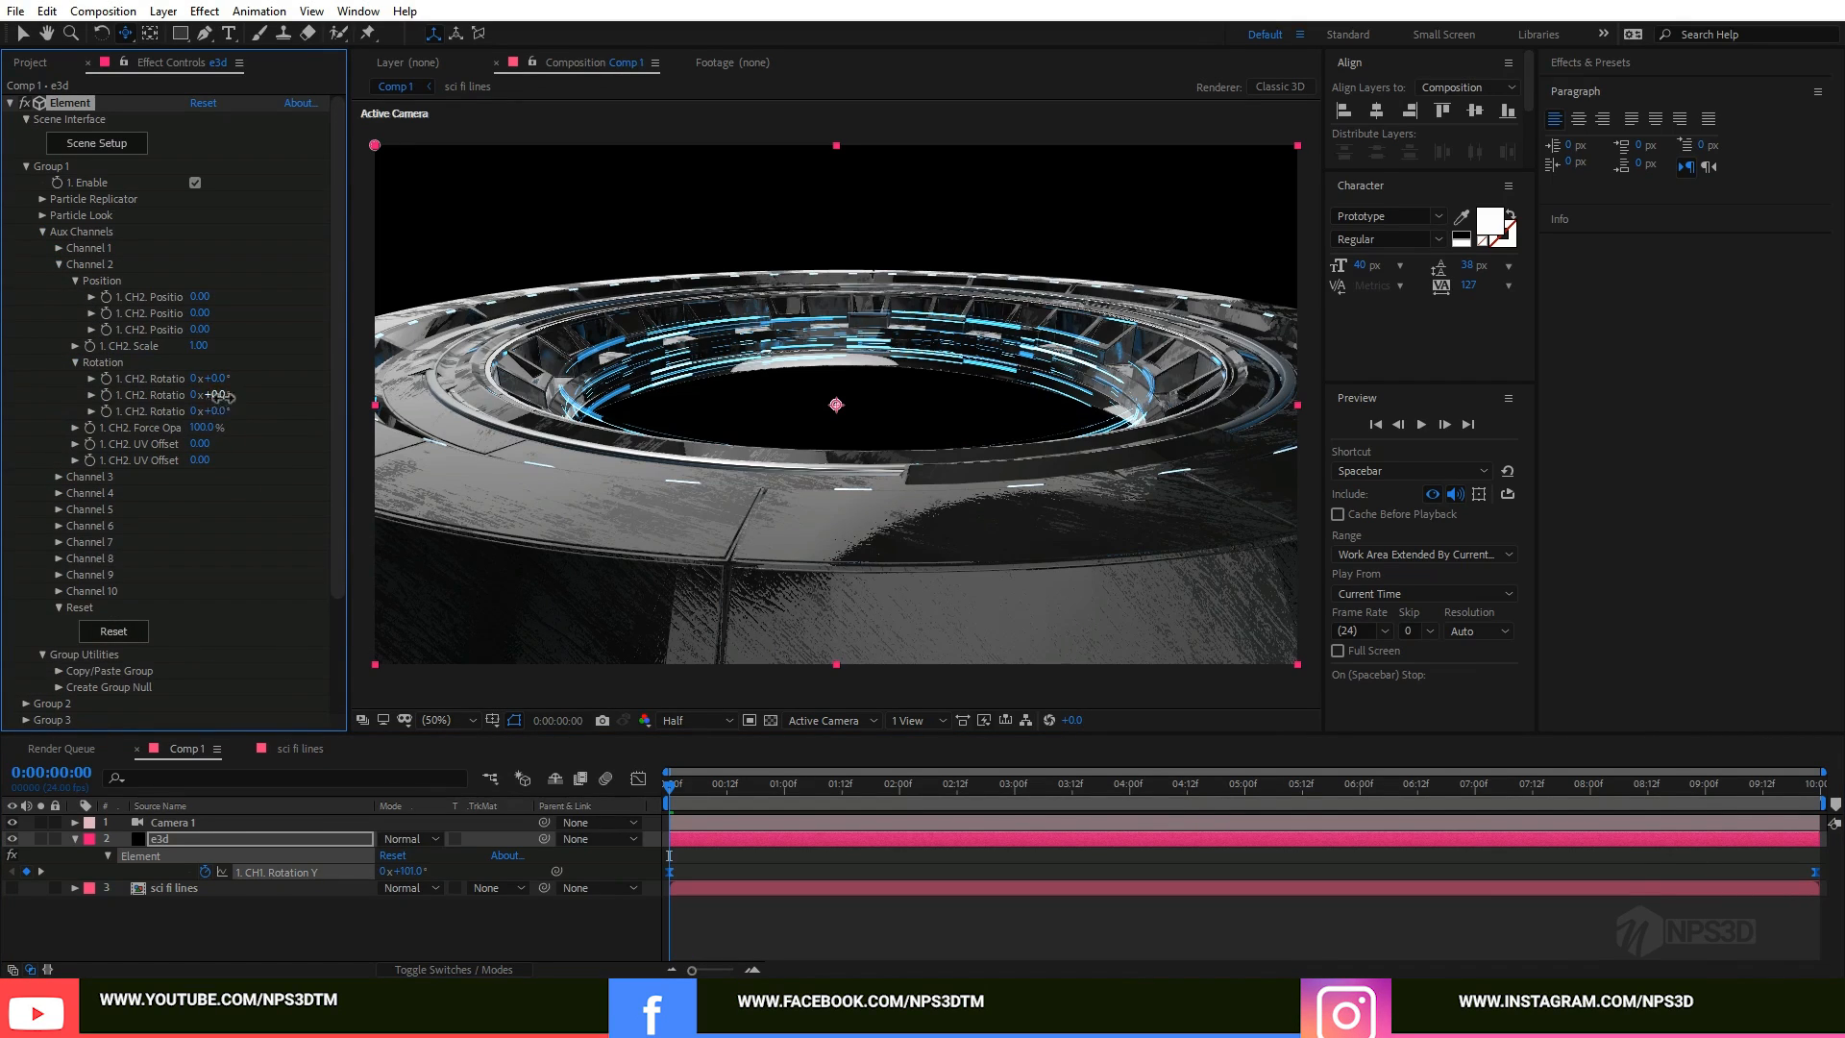
pyautogui.moveTo(202, 394); pyautogui.dragTo(217, 435)
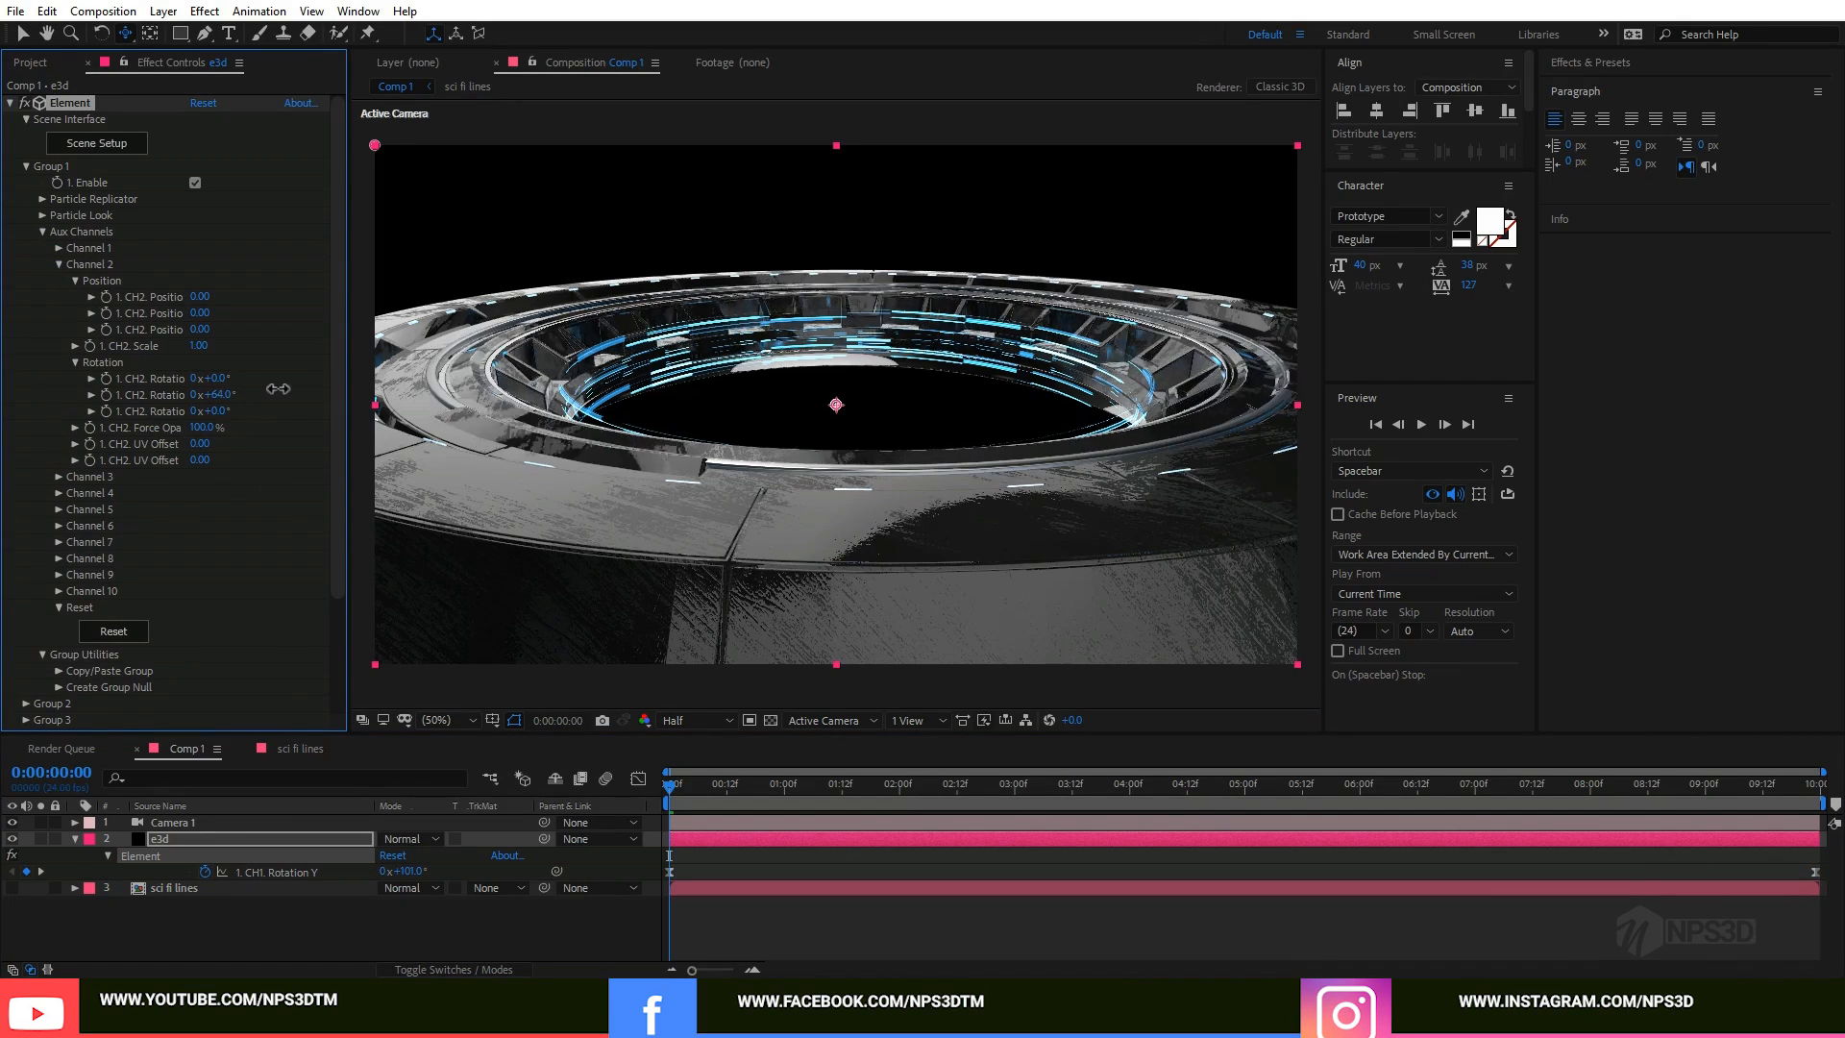
pyautogui.click(106, 395)
pyautogui.moveTo(1112, 790); pyautogui.dragTo(1819, 790)
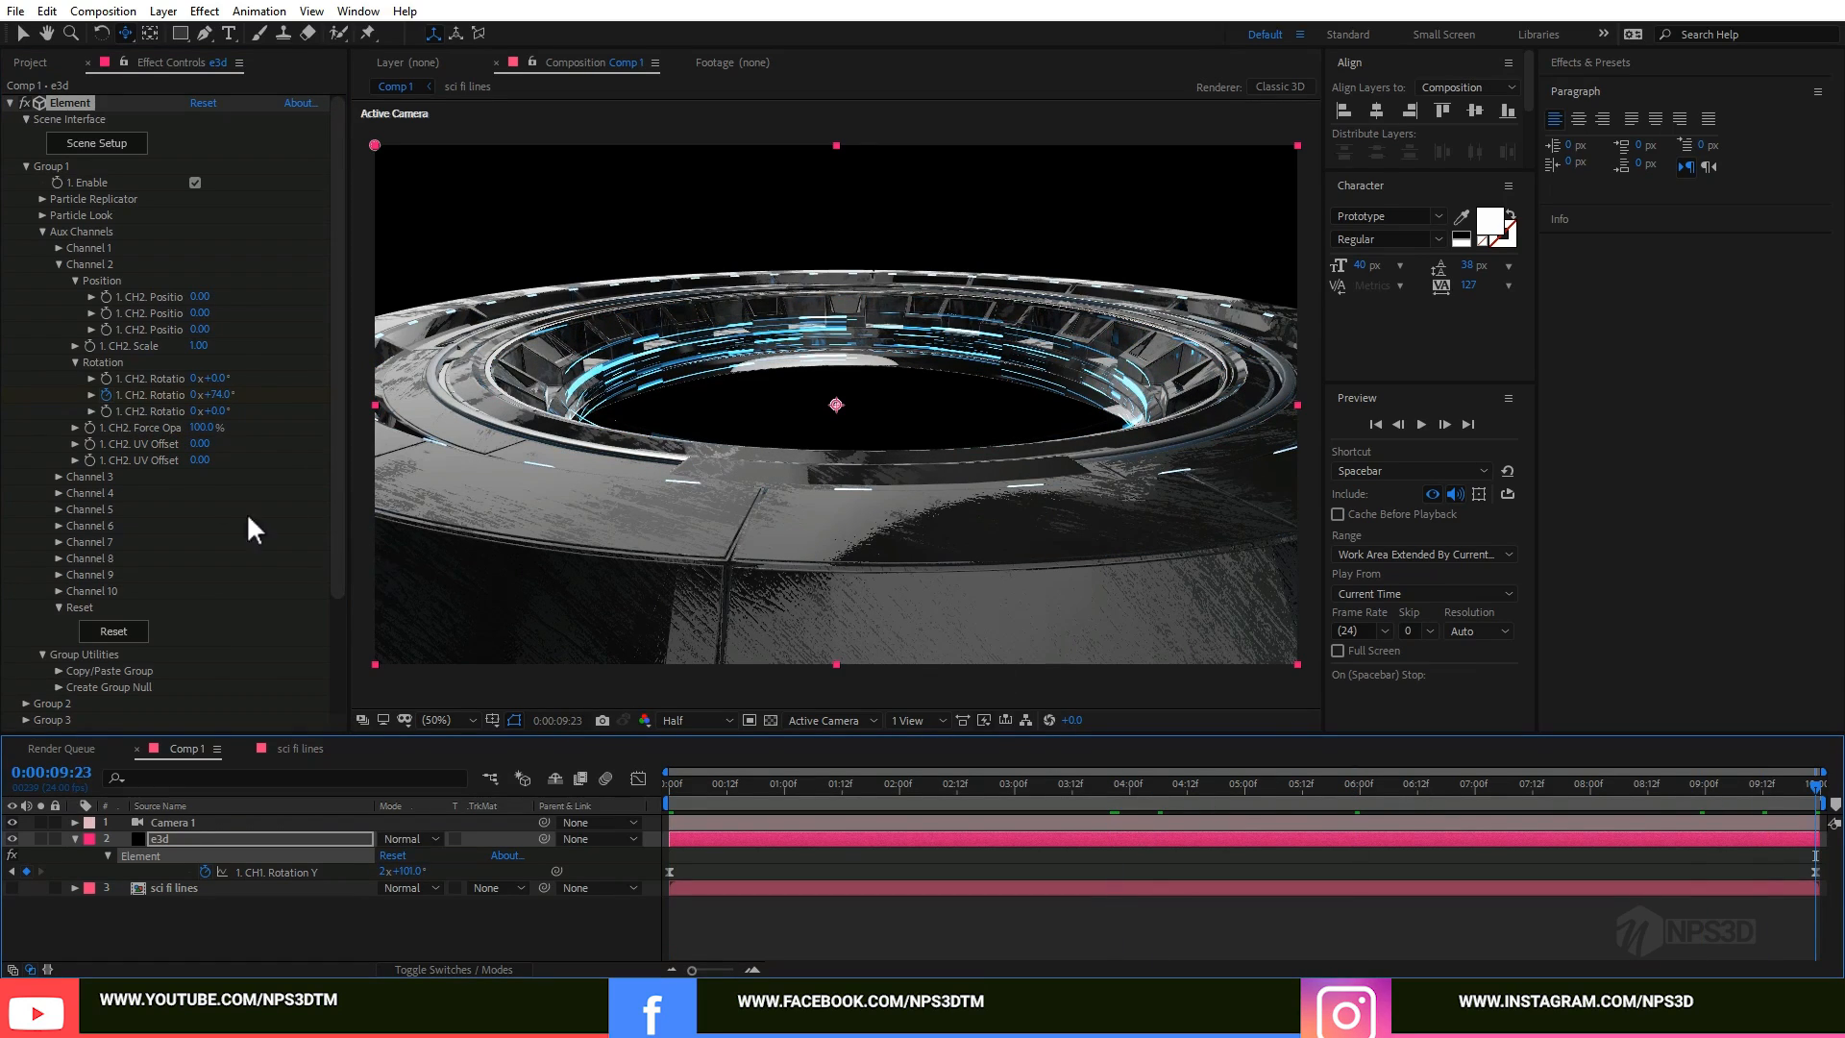
pyautogui.click(194, 396)
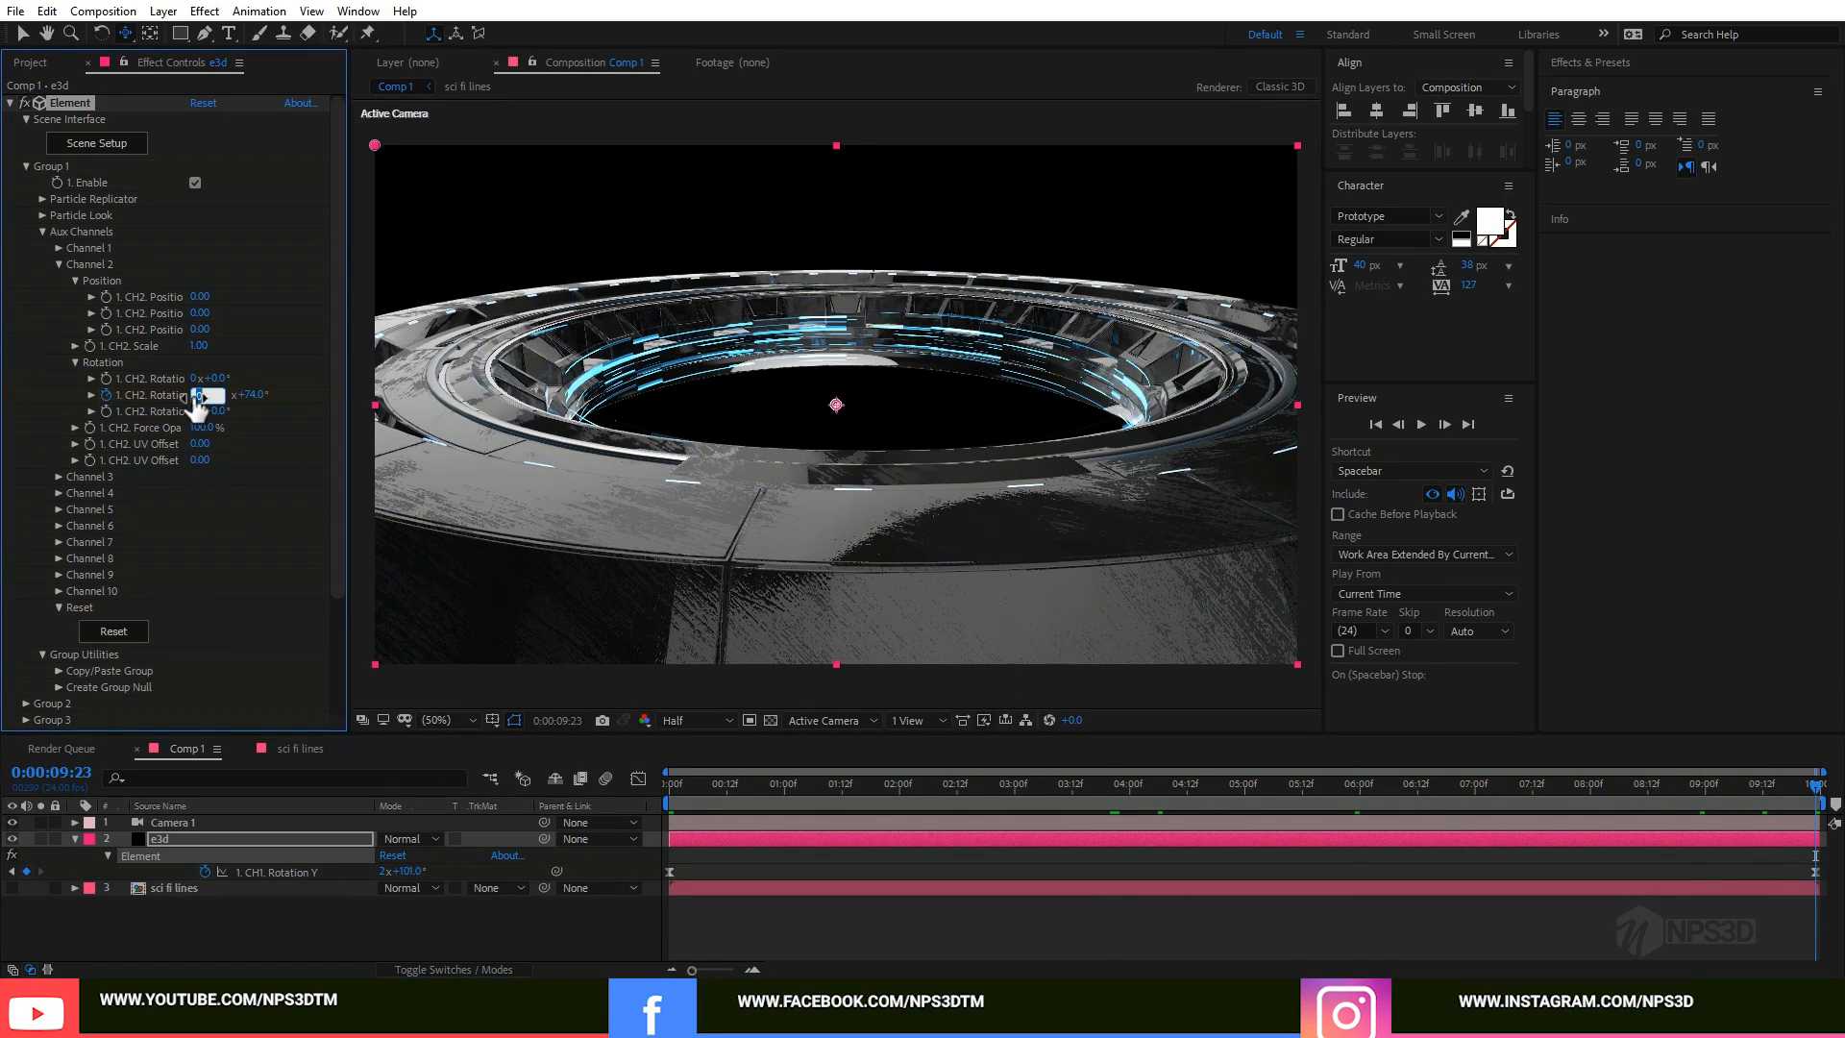
pyautogui.click(280, 419)
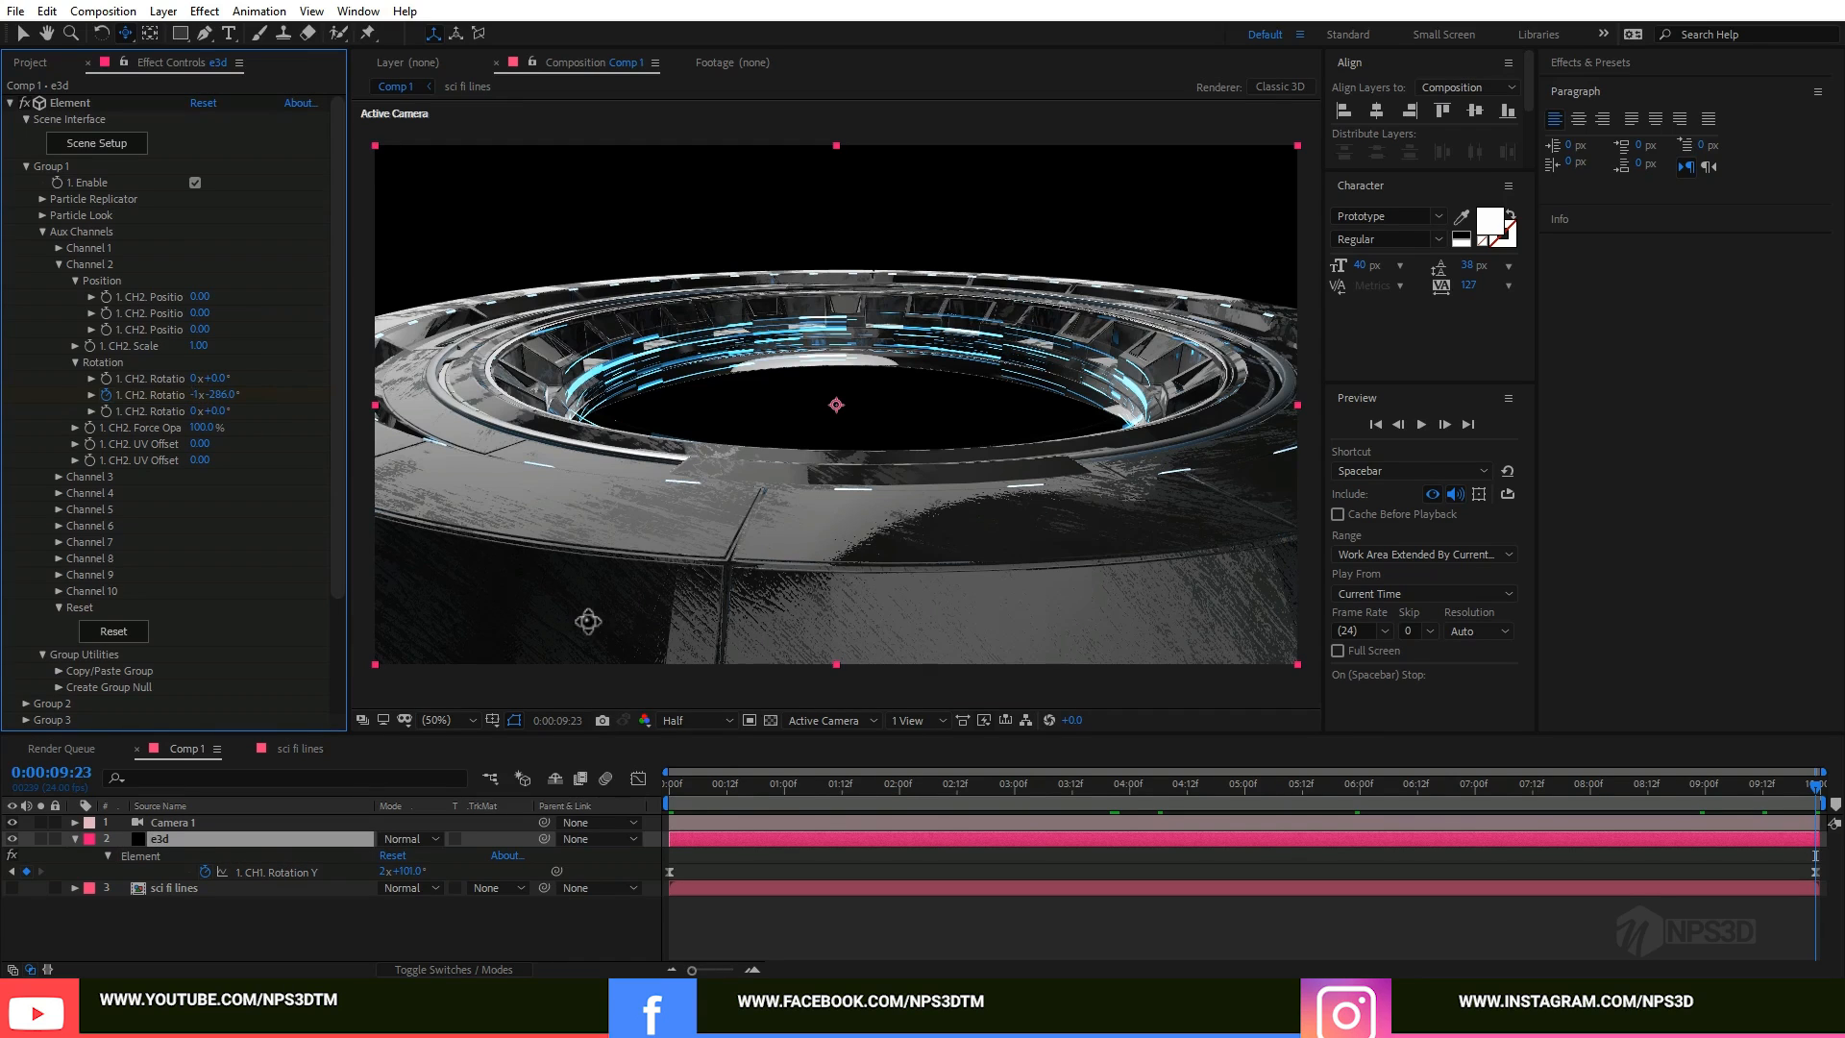
# Step: Play the animation from the start of Comp 1 to check the Channel 2 rotation, then stop it
pyautogui.moveTo(740, 792); pyautogui.dragTo(546, 821)
pyautogui.press('space')
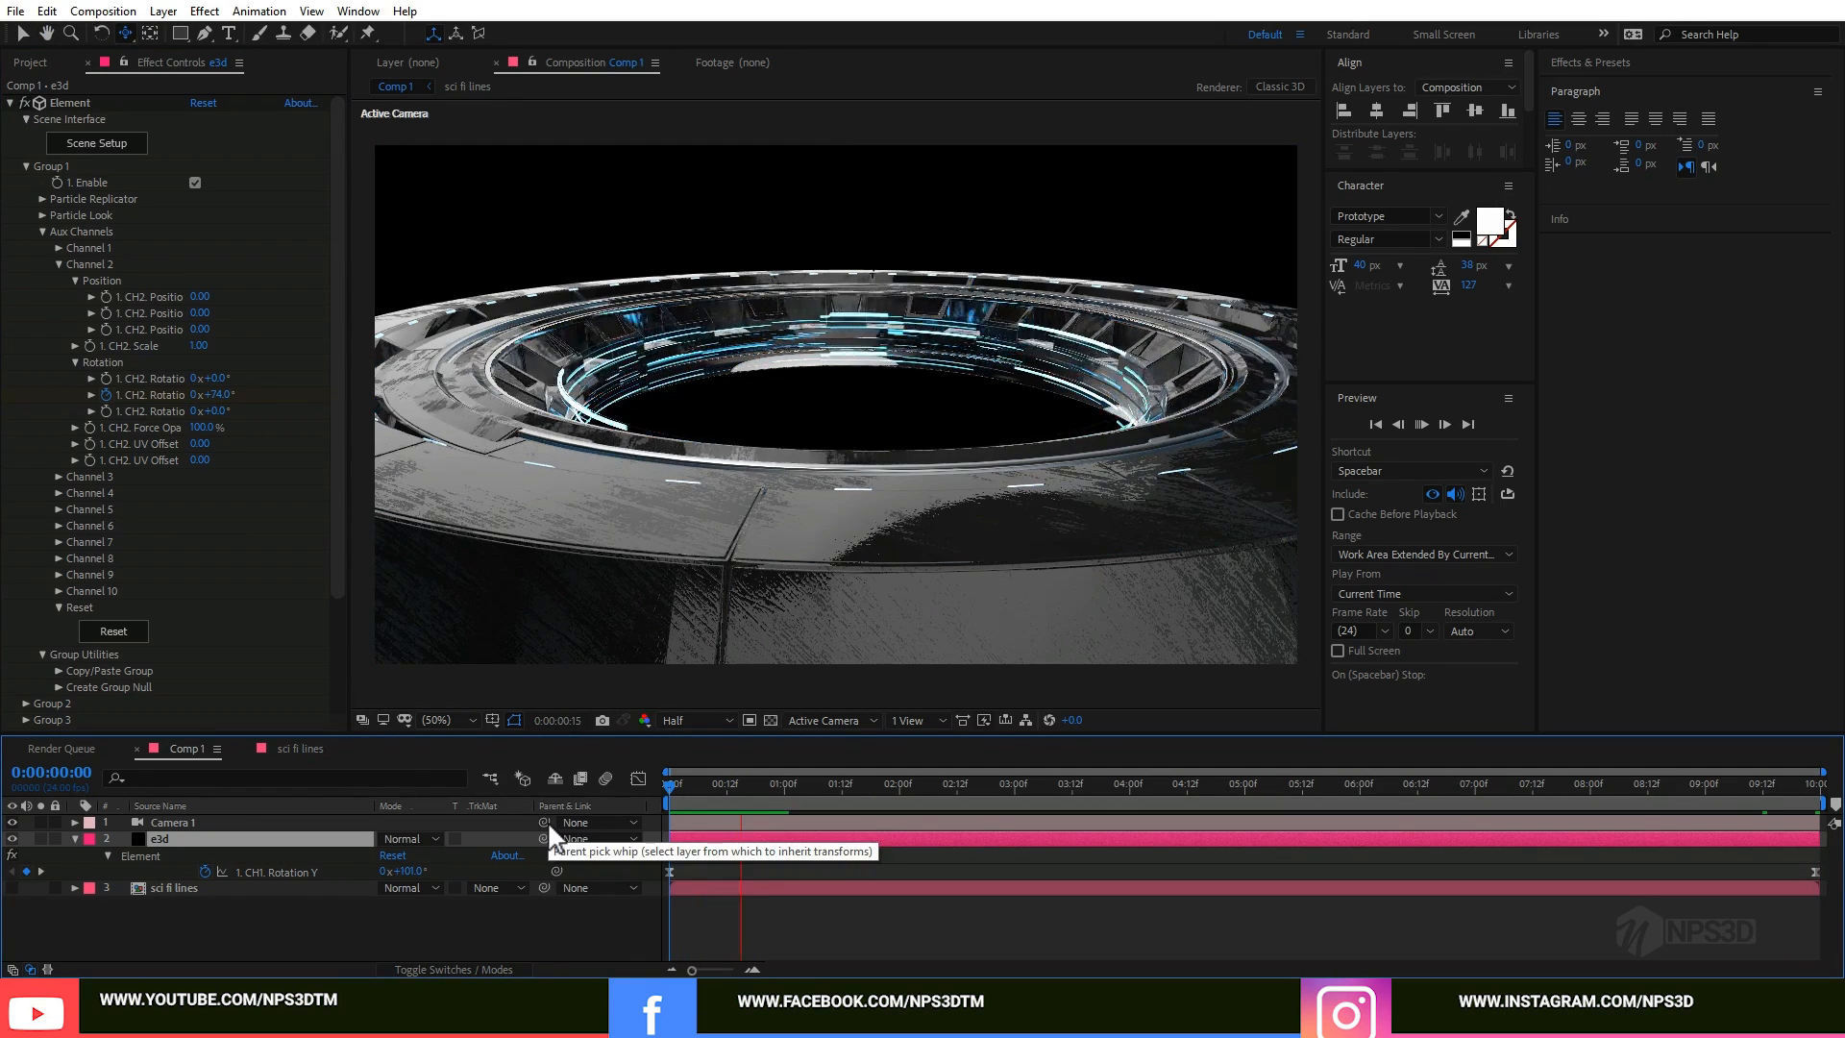
pyautogui.press('space')
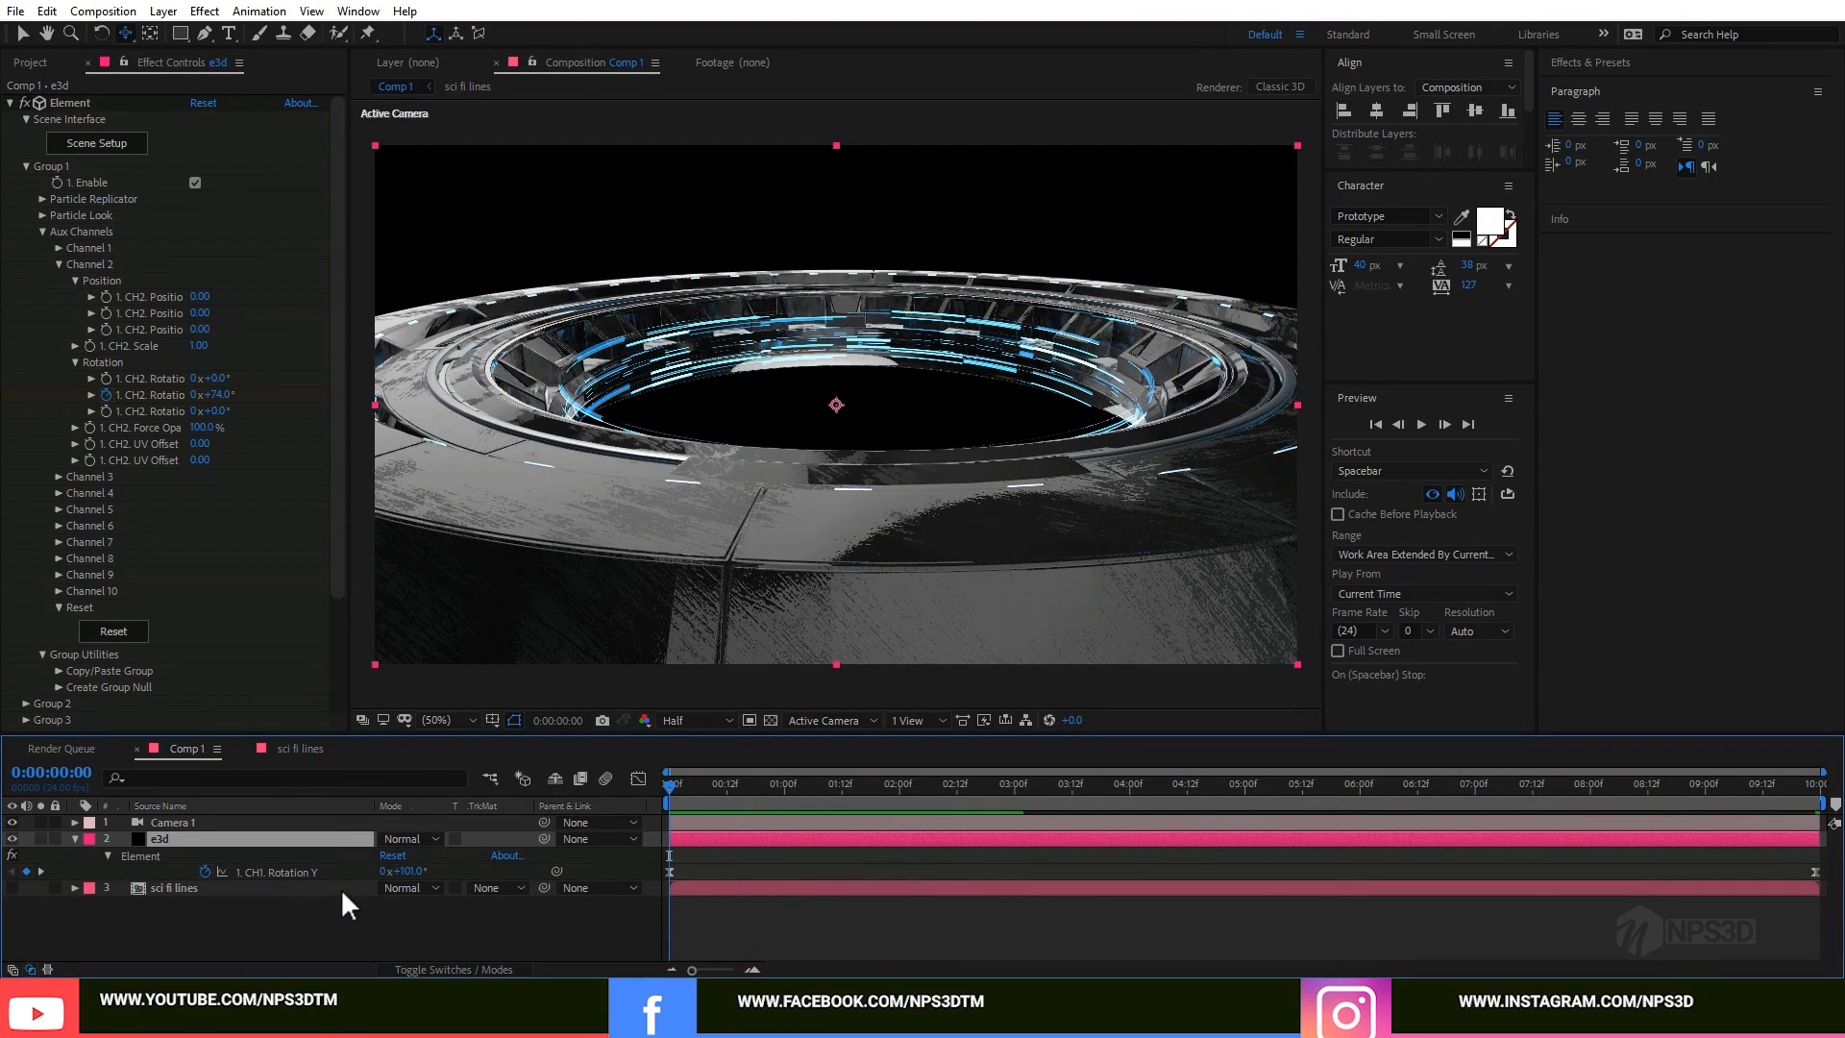
# Step: Set Channel 2's Y rotation to -1x-46° at 0:00:09:23 and preview the animation from the first frame
pyautogui.press('u')
pyautogui.press('u')
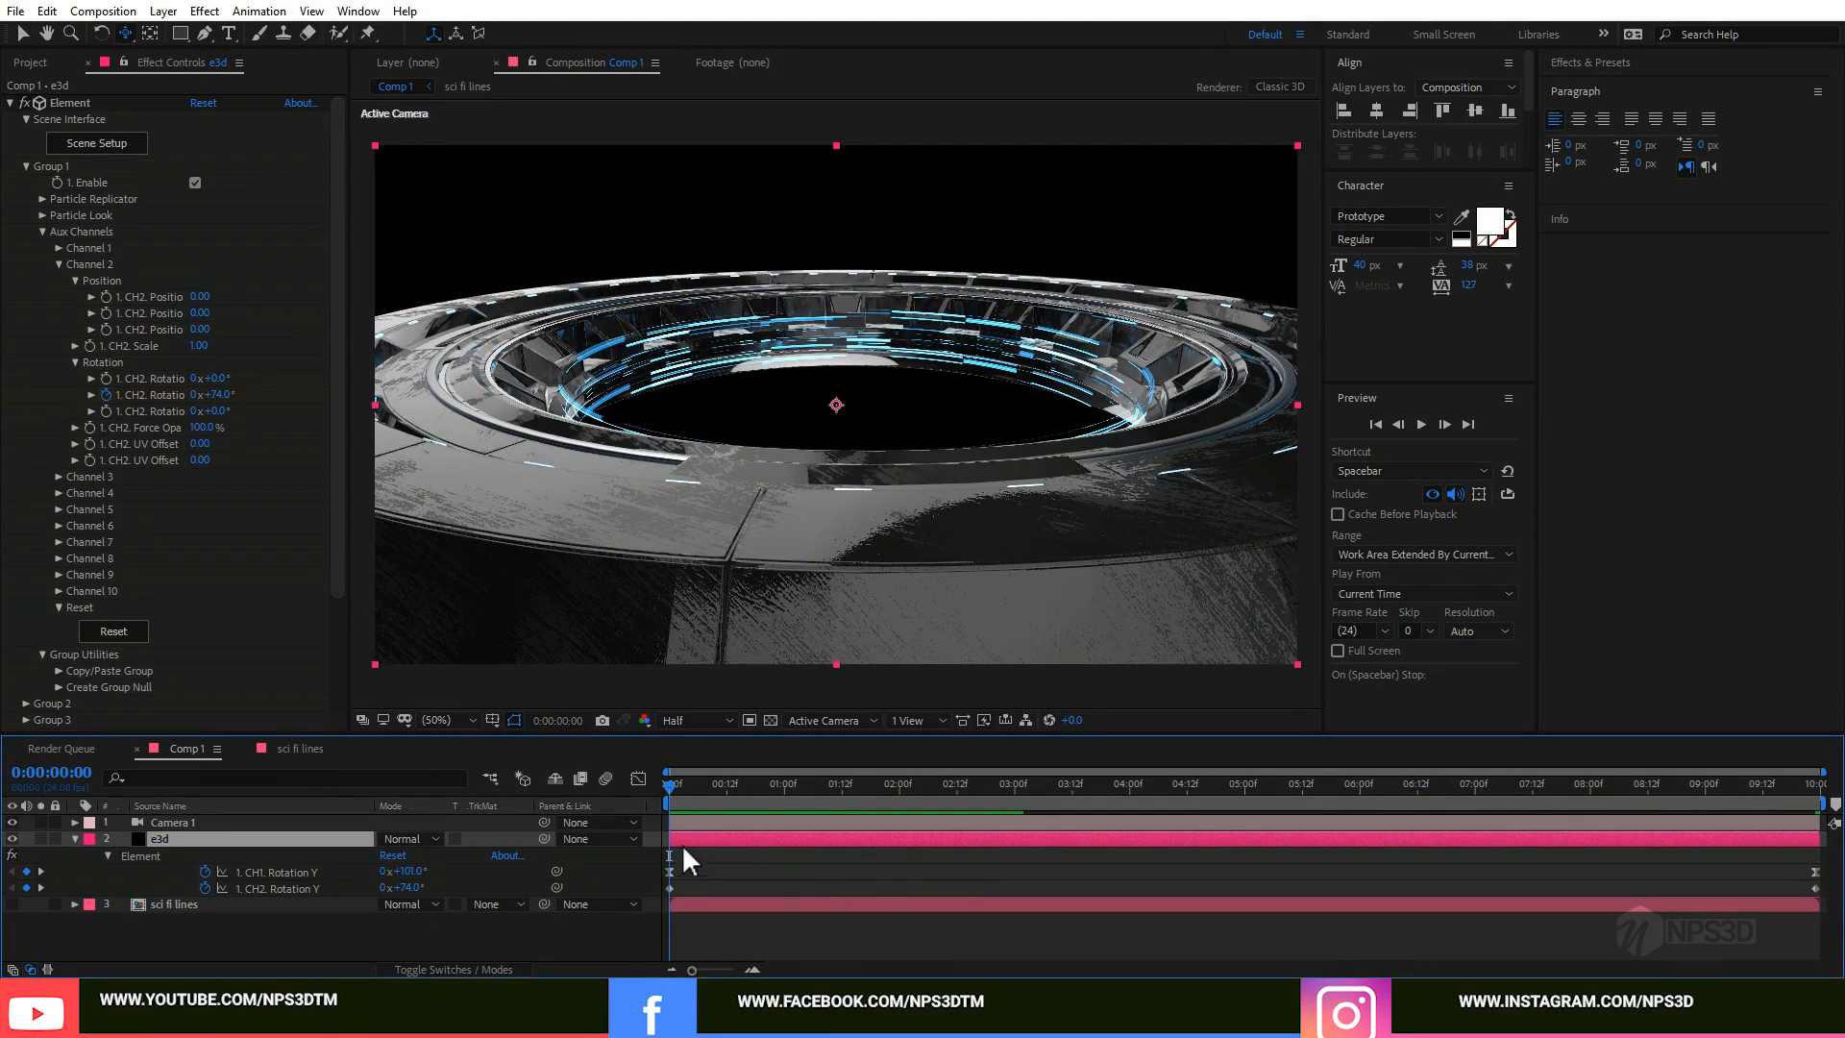
pyautogui.moveTo(1668, 775); pyautogui.dragTo(1816, 781)
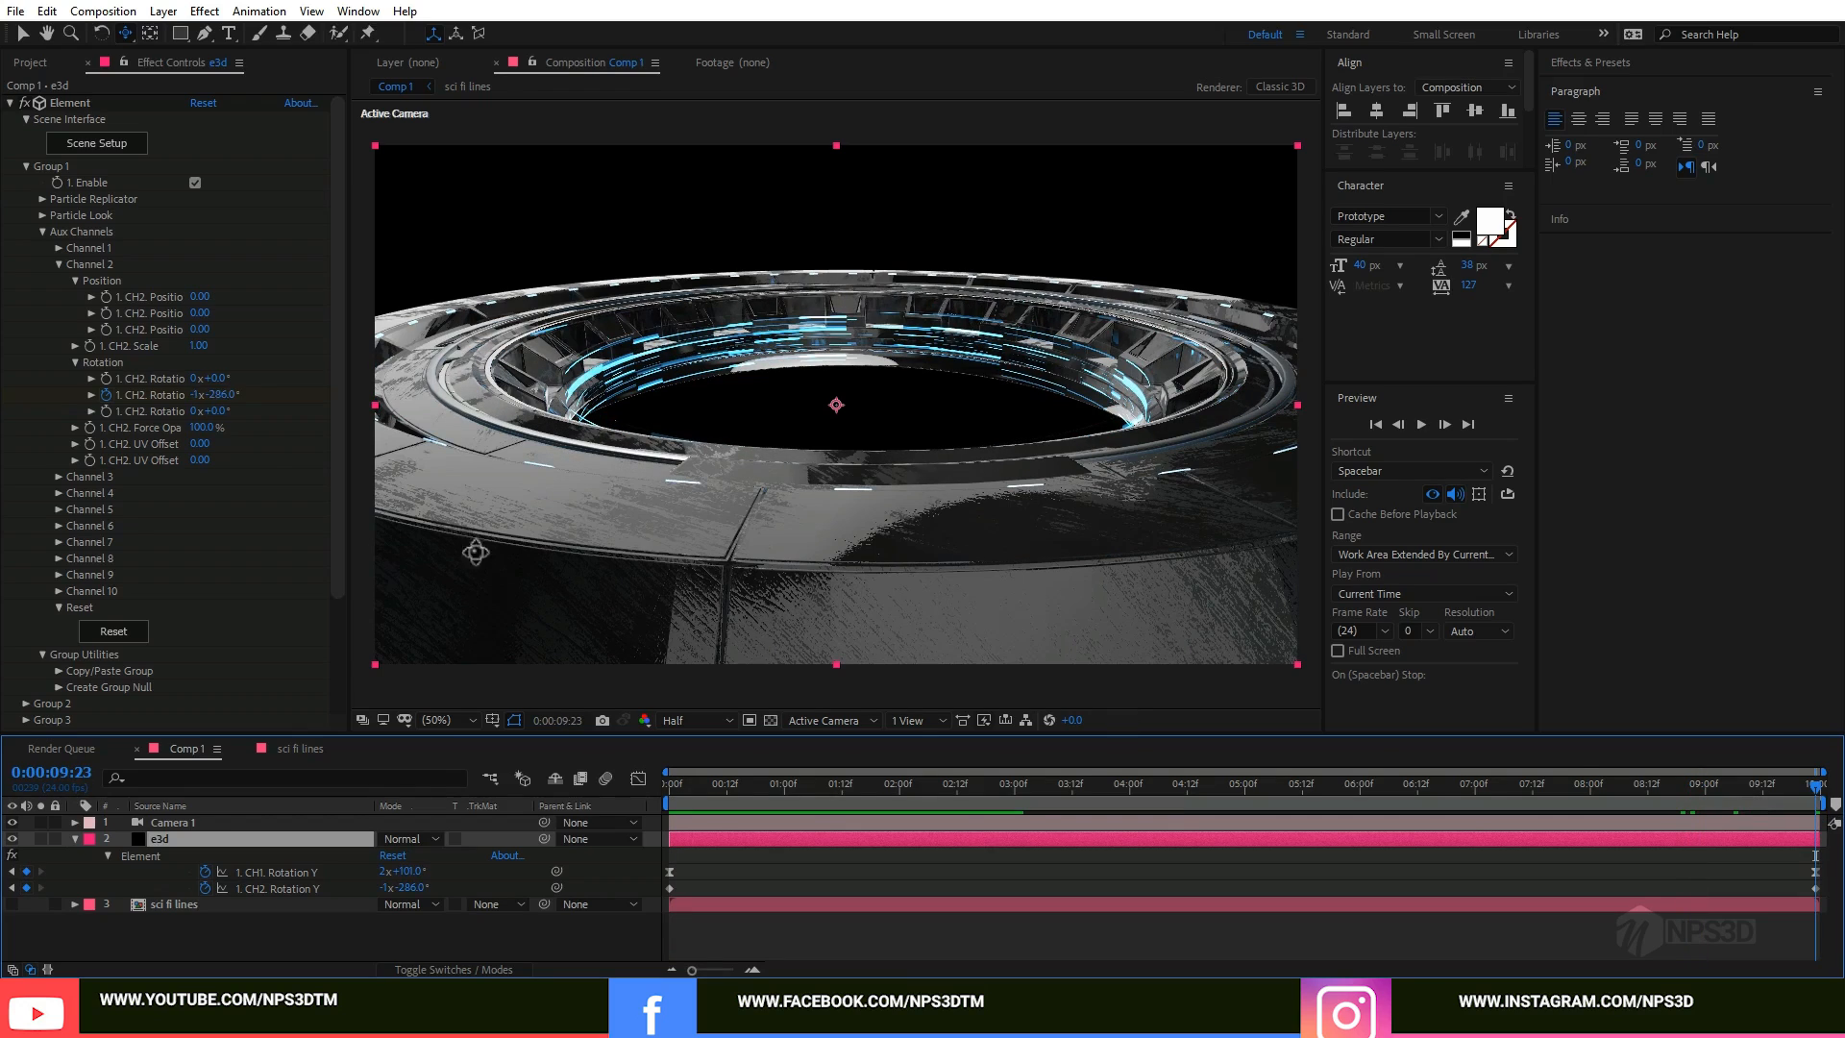
pyautogui.moveTo(223, 404); pyautogui.dragTo(298, 401)
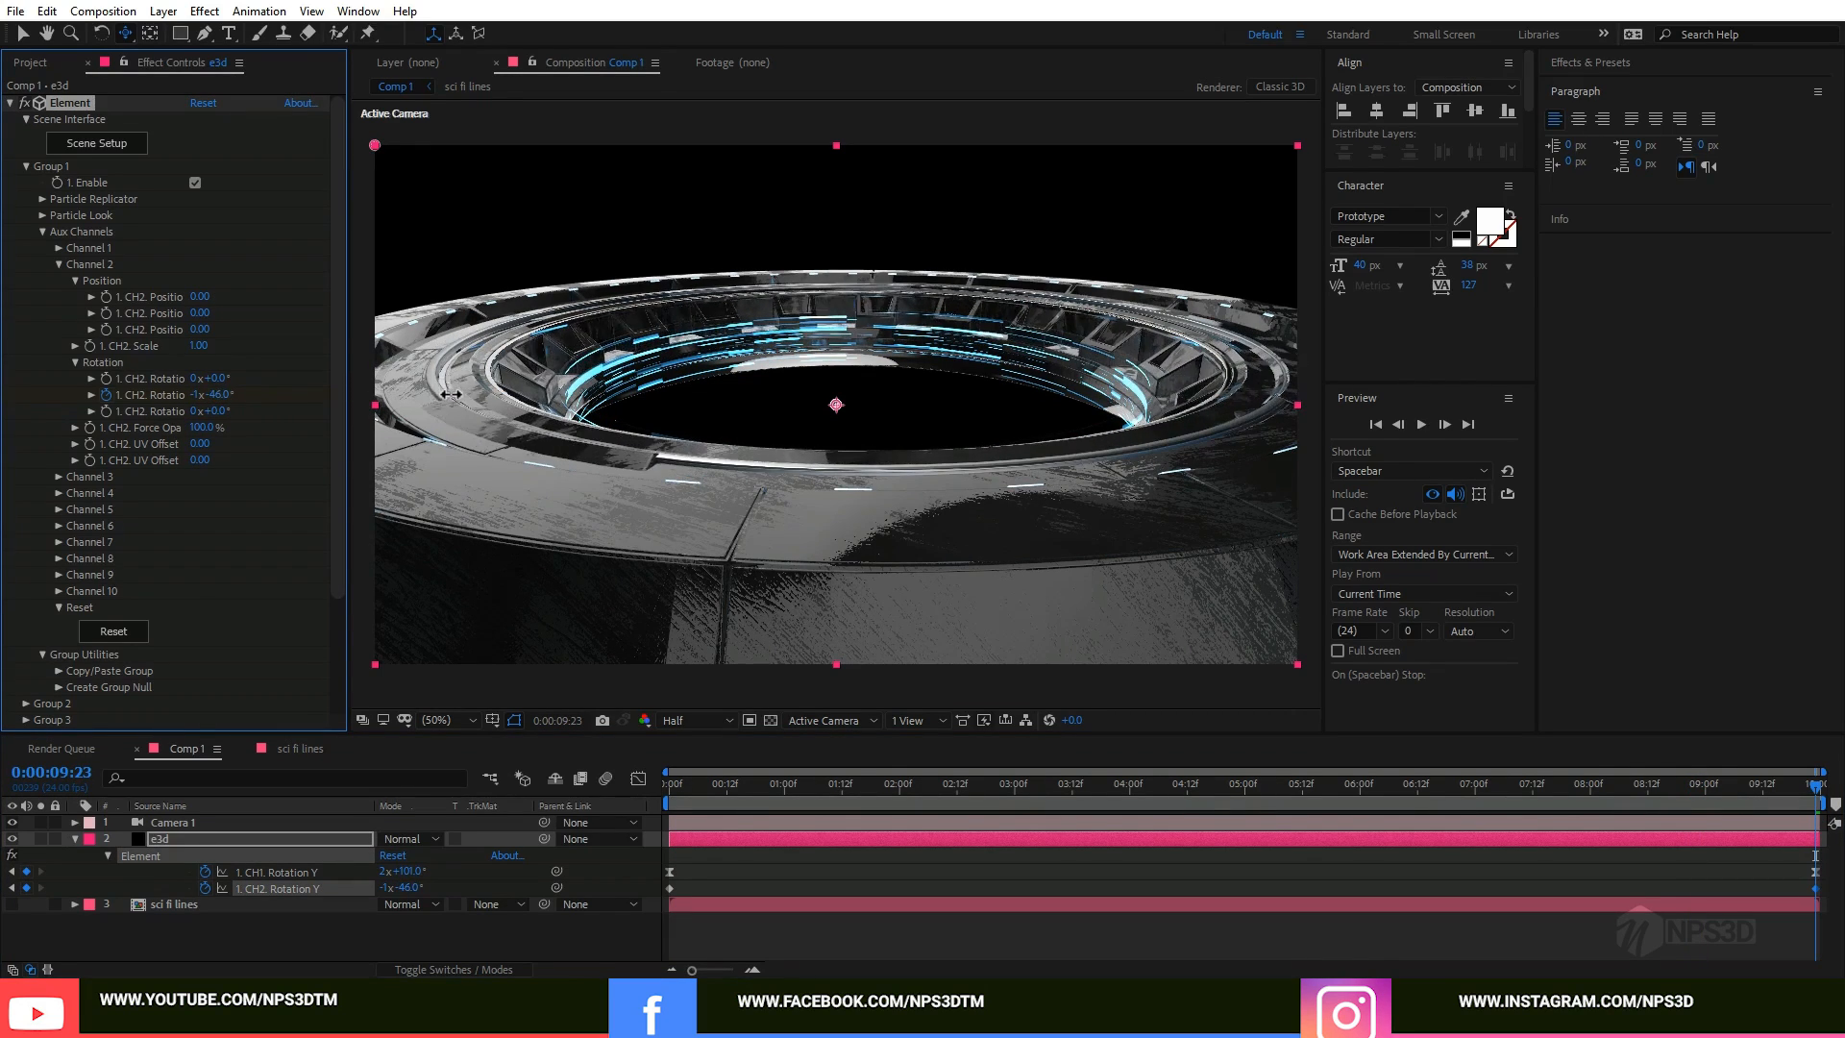
pyautogui.press('Home')
pyautogui.press('space')
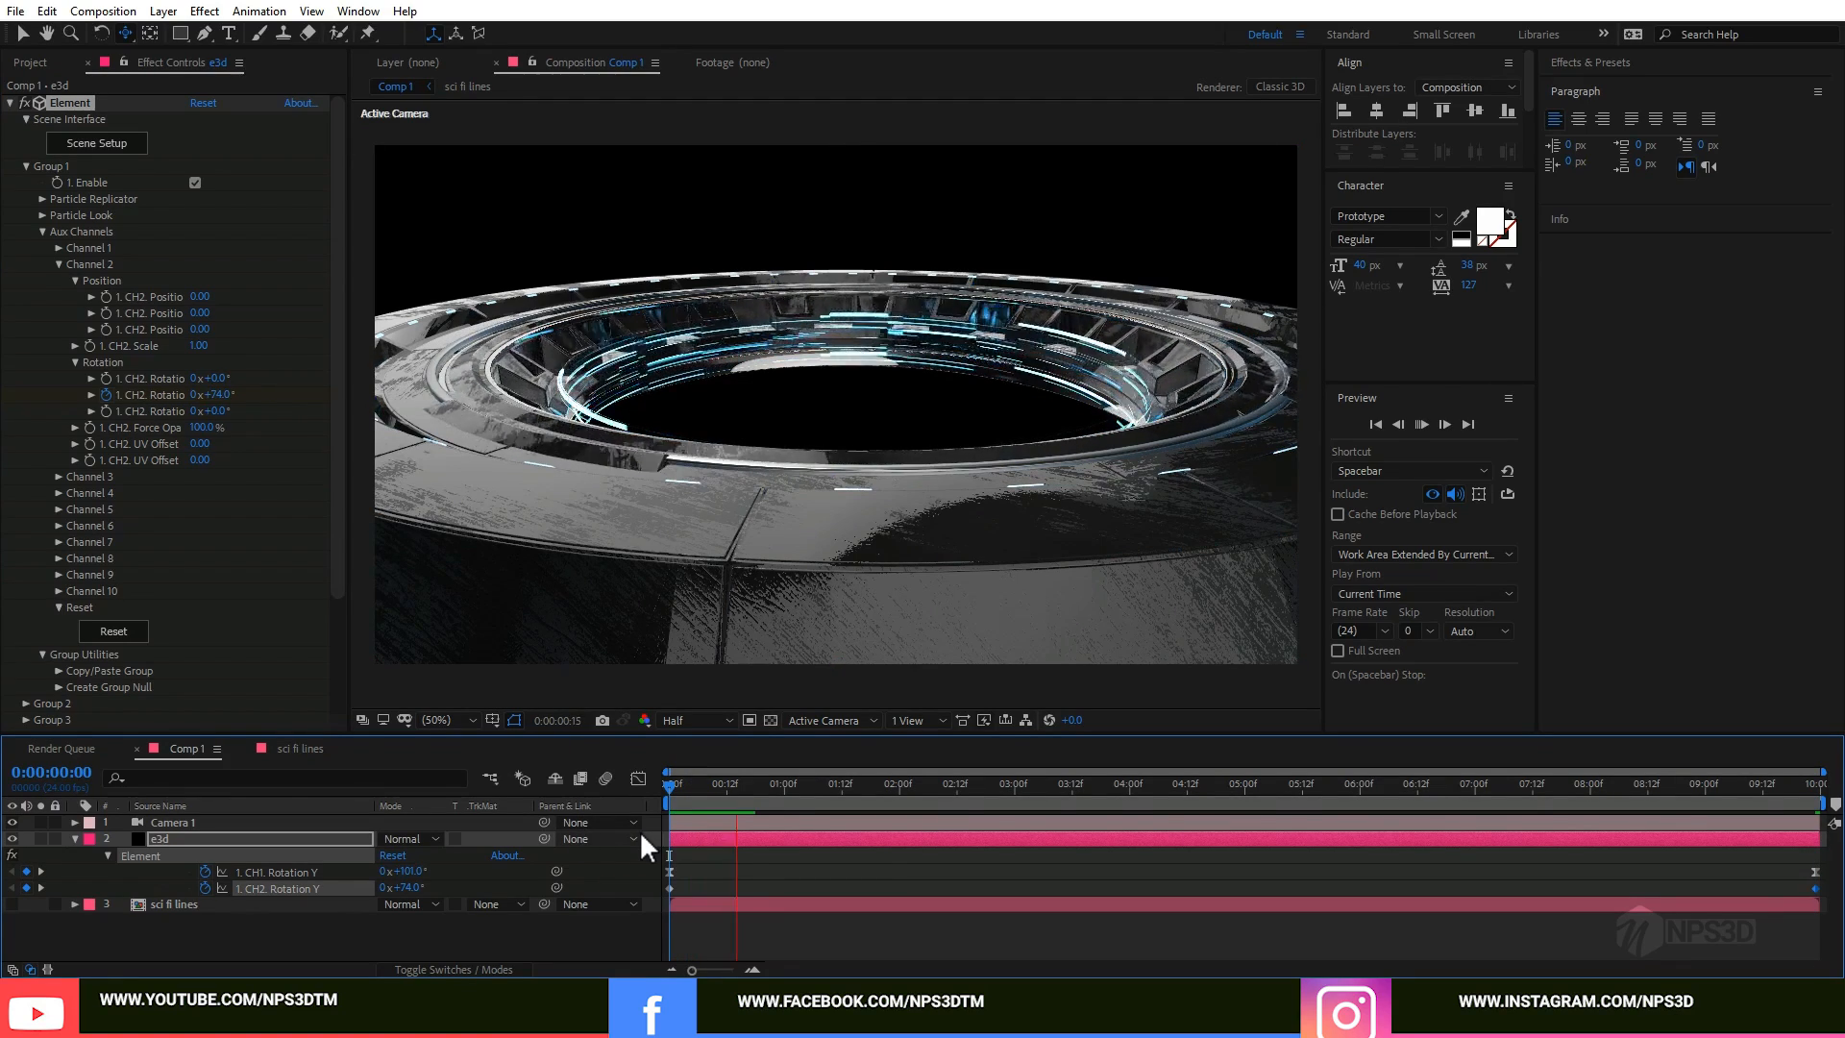
pyautogui.press('space')
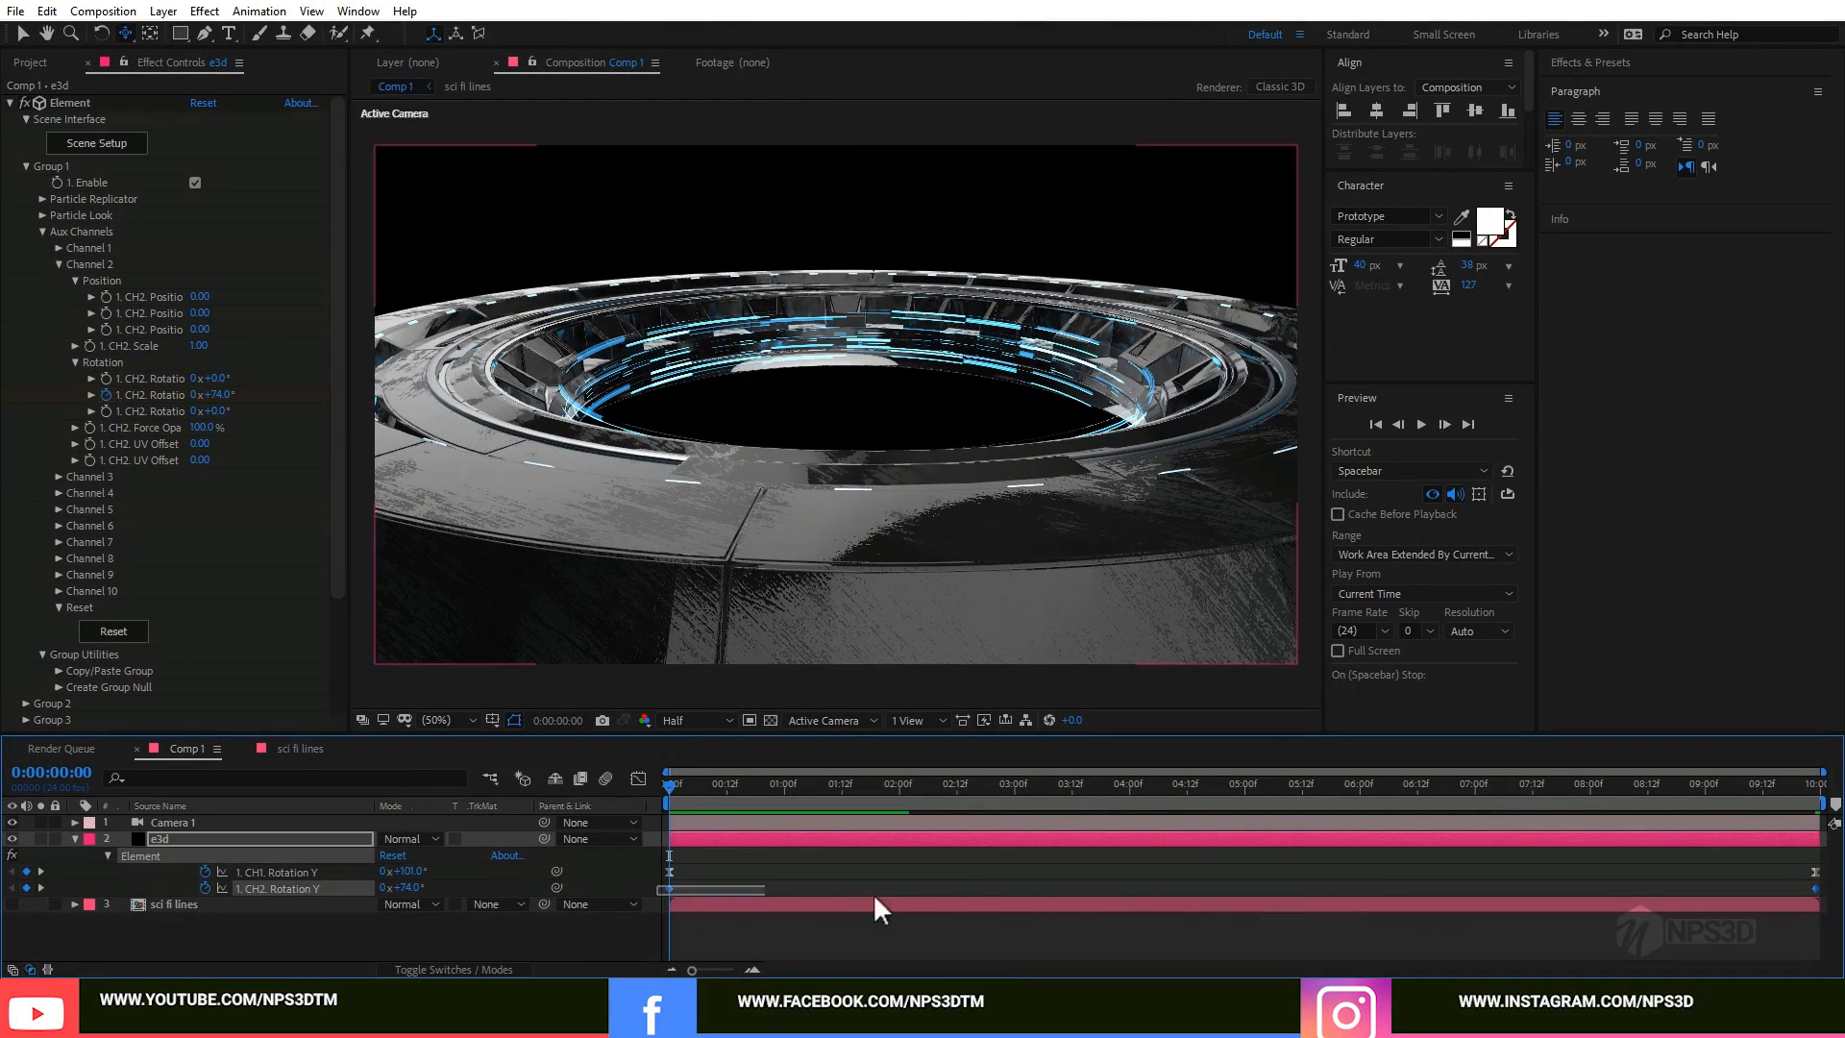
# Step: Apply Easy Ease In to both Channel 2 Y rotation keyframes and check the resulting curve in the Graph Editor
pyautogui.click(824, 906)
pyautogui.rightClick(1817, 888)
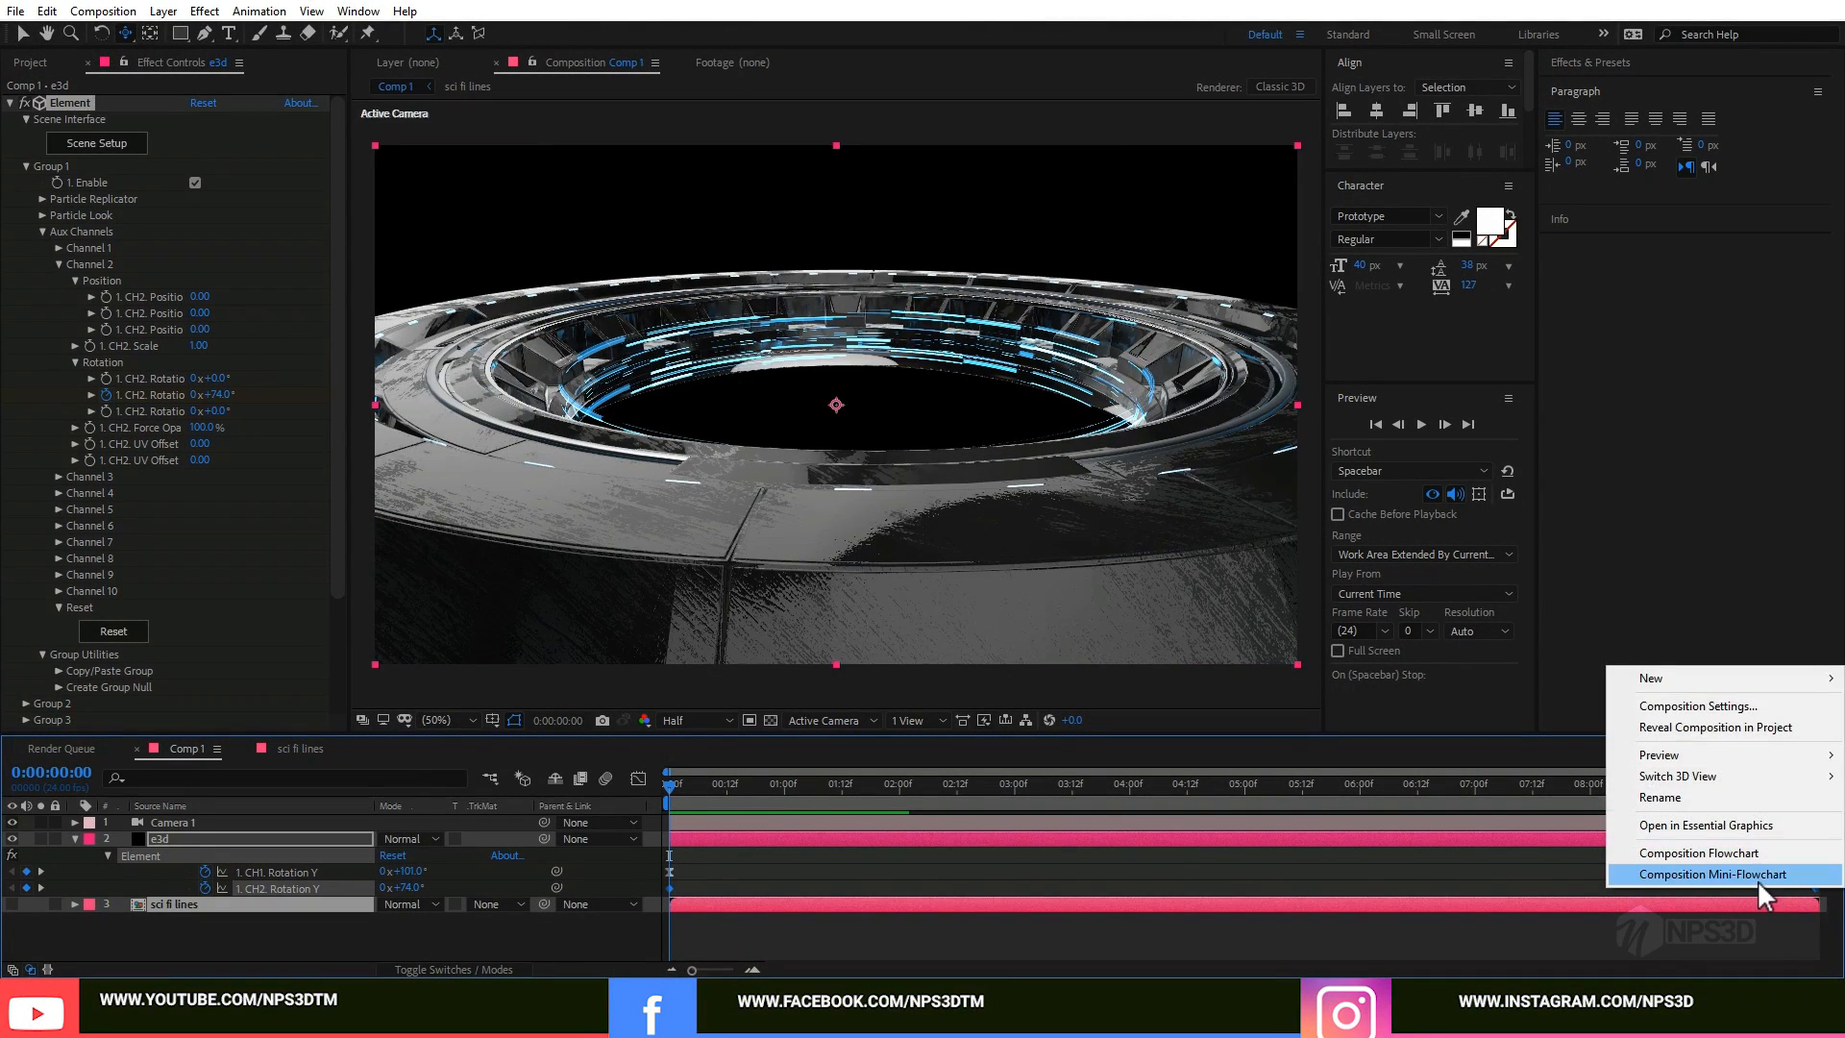
pyautogui.click(1547, 909)
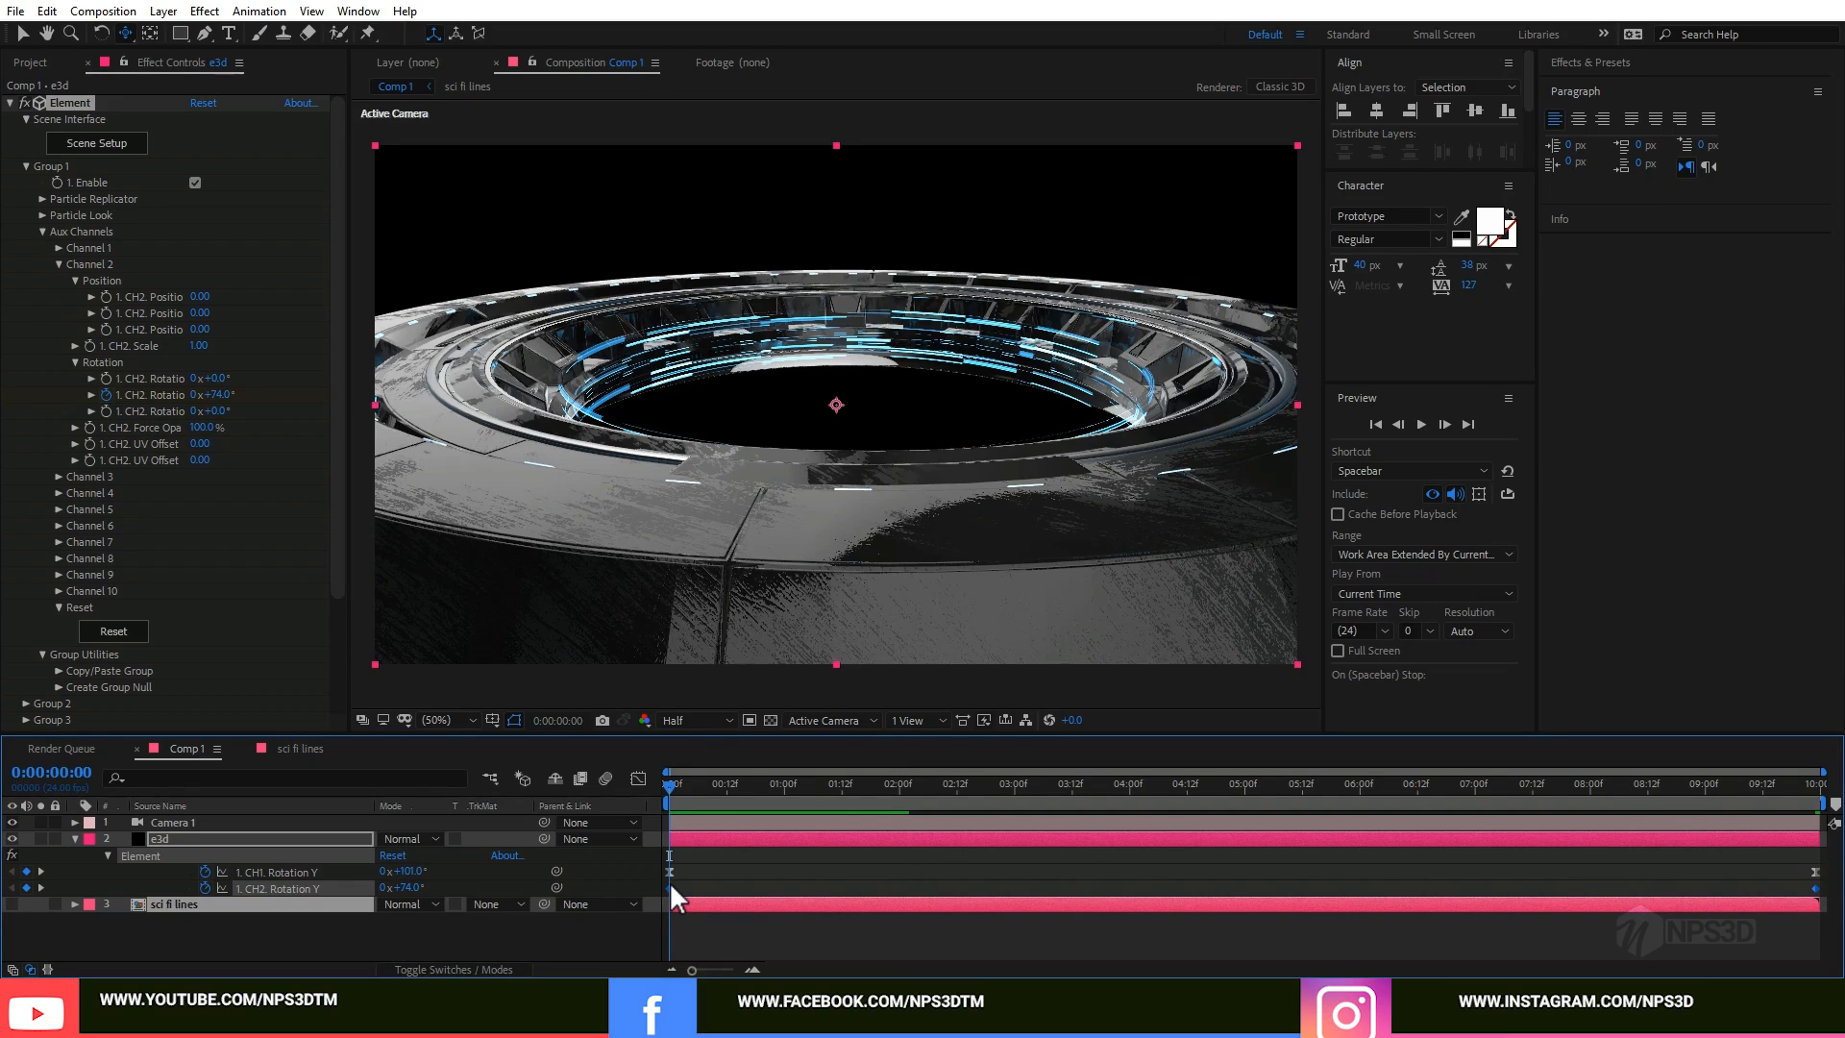
pyautogui.rightClick(670, 885)
pyautogui.moveTo(759, 869)
pyautogui.click(966, 764)
pyautogui.click(639, 780)
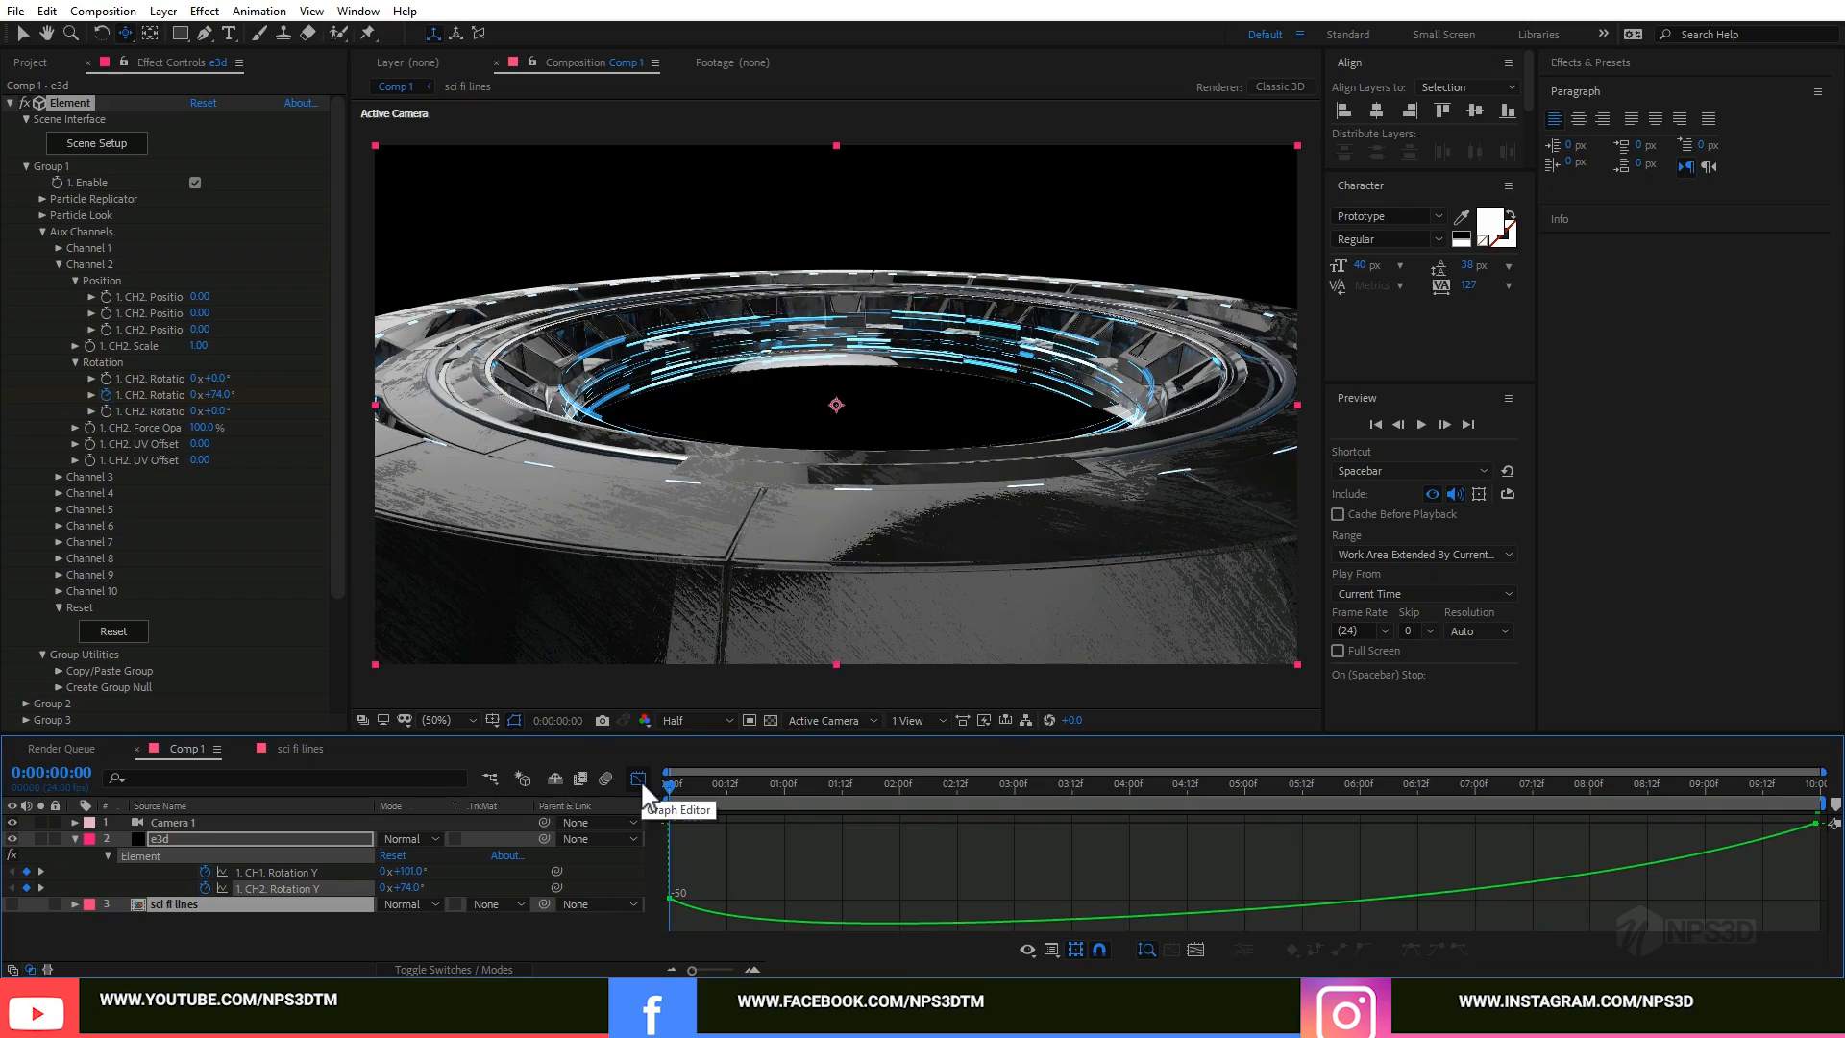
pyautogui.click(639, 779)
# Step: Preview the eased rotations from 0:00:04:16 and return to the first frame
pyautogui.moveTo(678, 783); pyautogui.dragTo(1207, 807)
pyautogui.press('space')
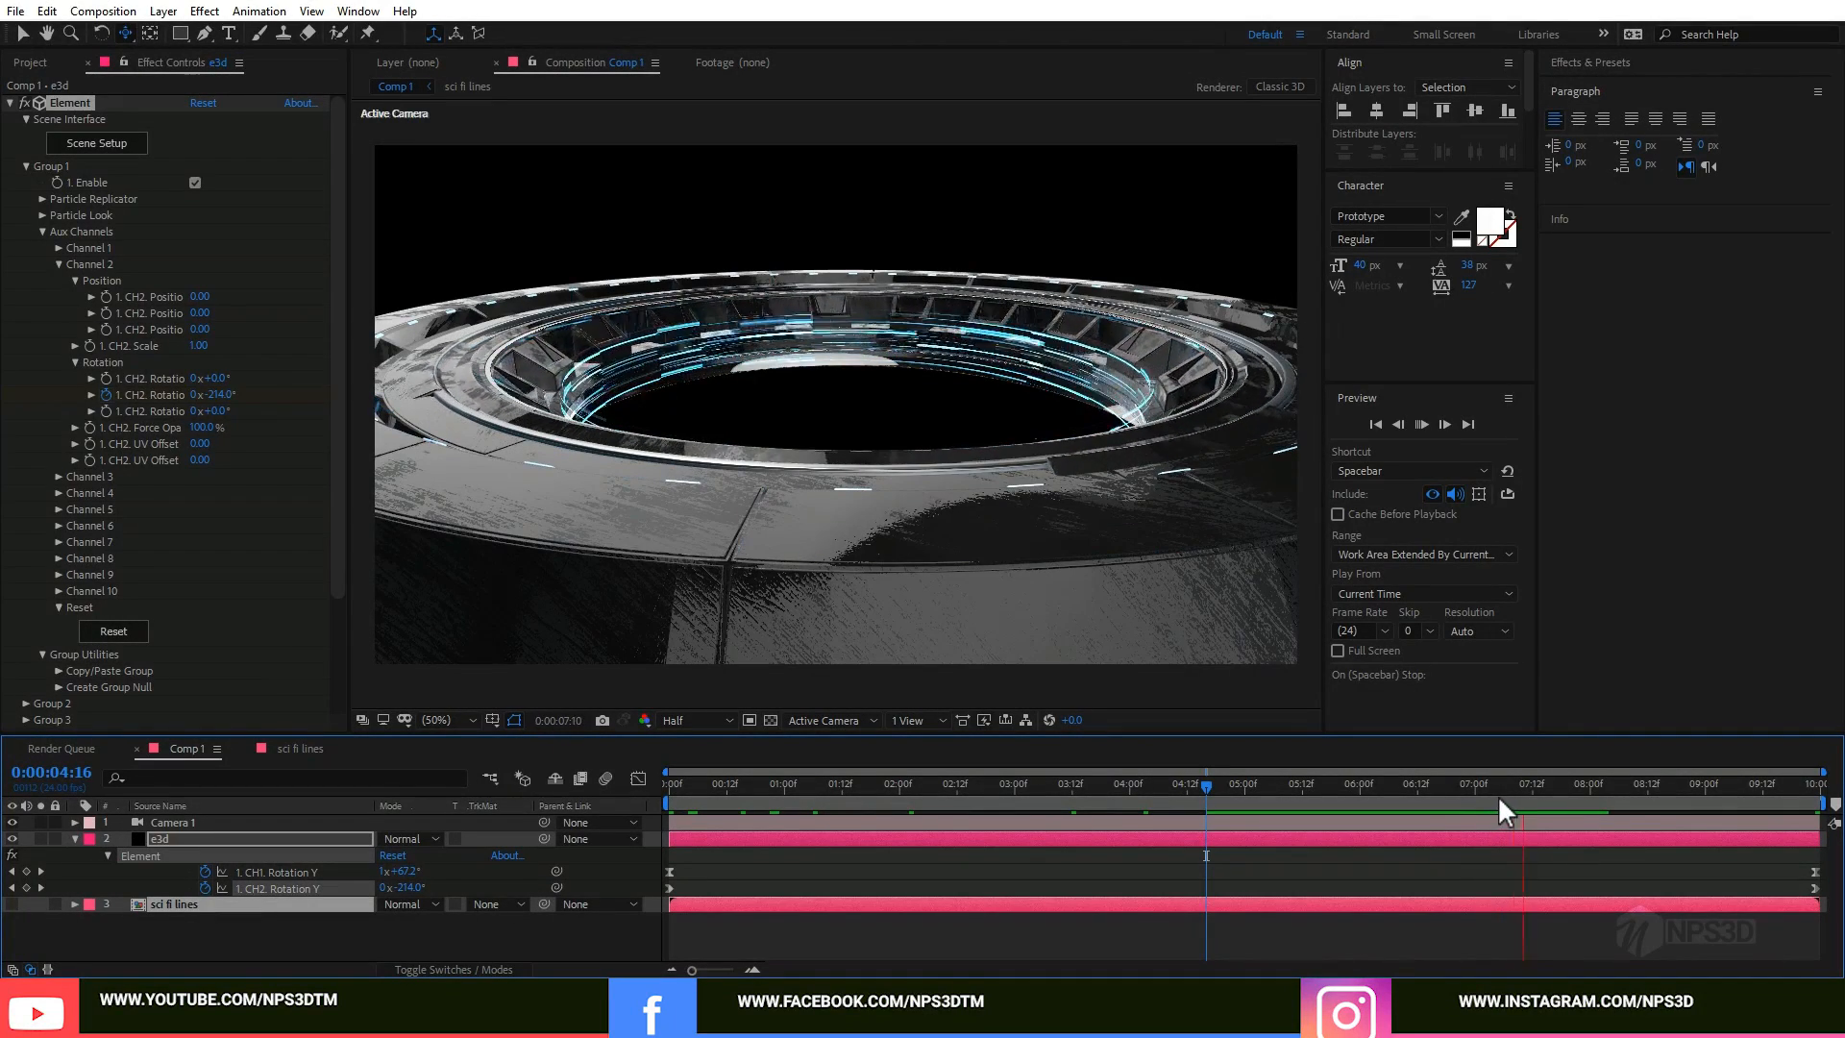
pyautogui.press('space')
pyautogui.press('Home')
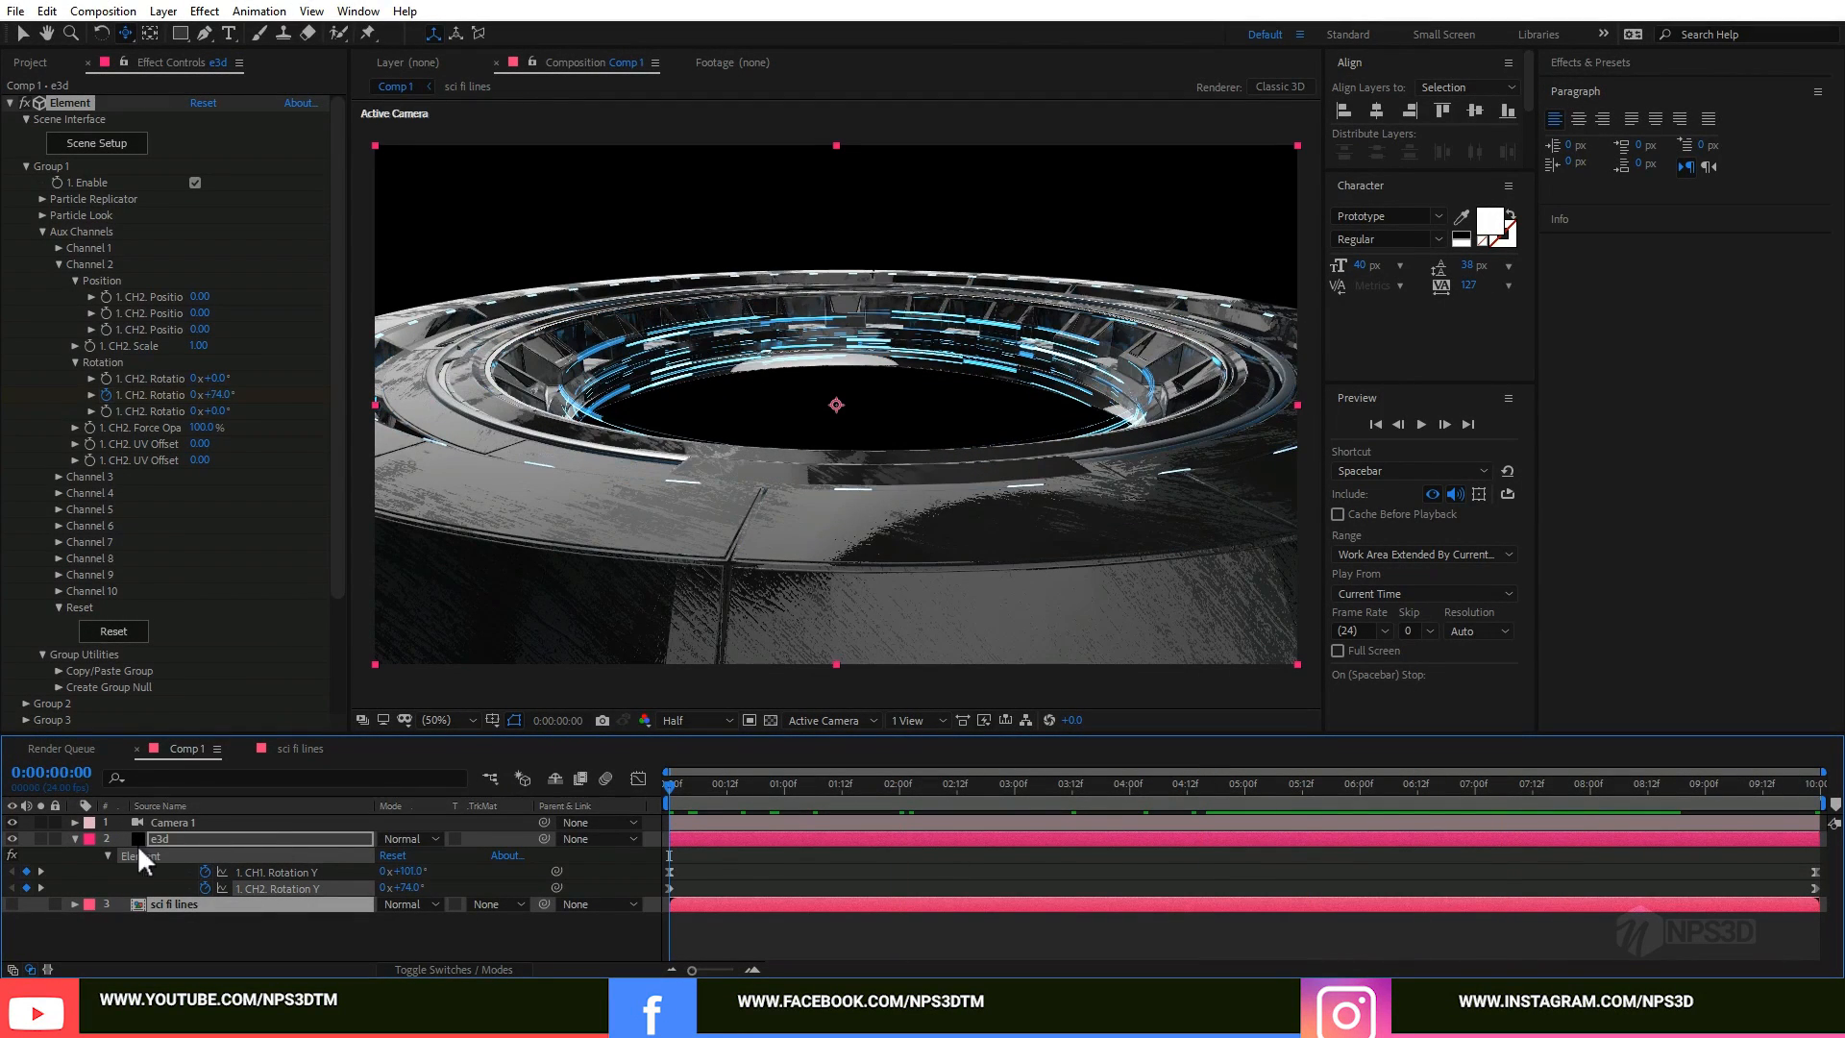
# Step: Keyframe Group 1's Channel 3 Y rotation at 0° on the first frame and enter its revolution count at 0:00:09:23
pyautogui.click(56, 266)
pyautogui.click(57, 282)
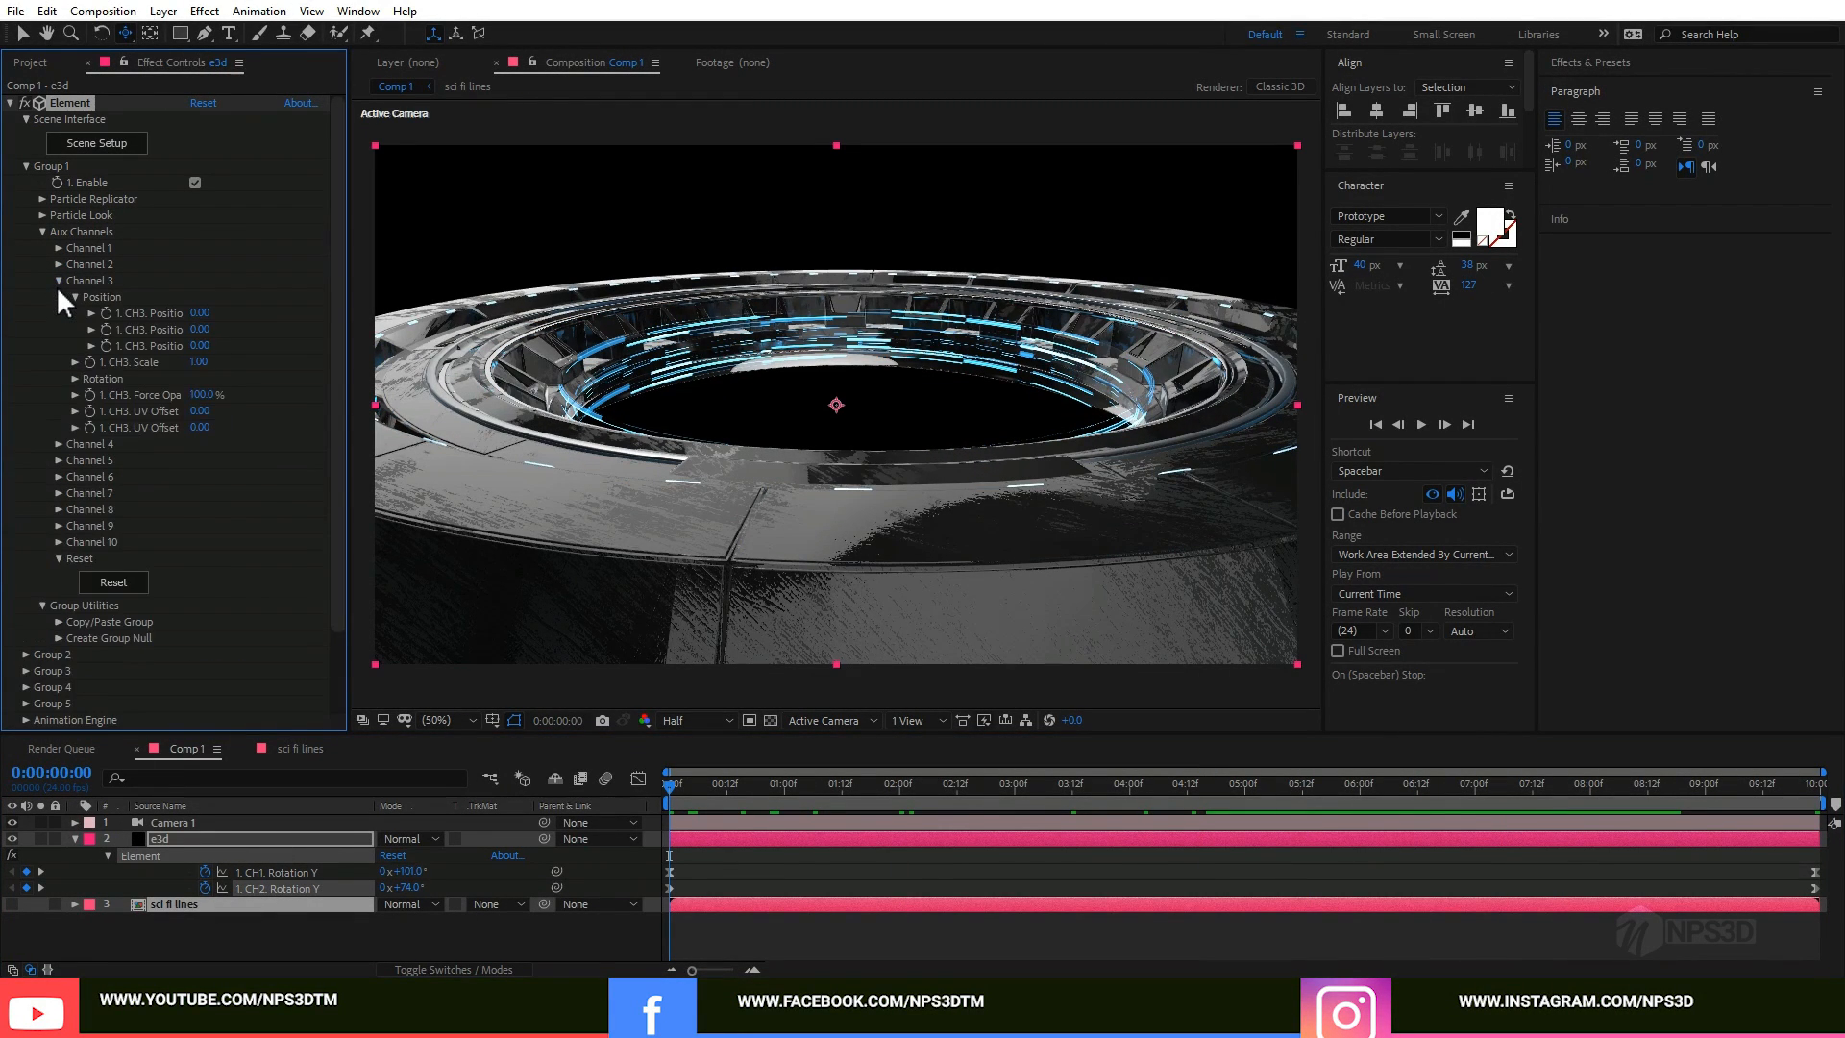
pyautogui.click(74, 379)
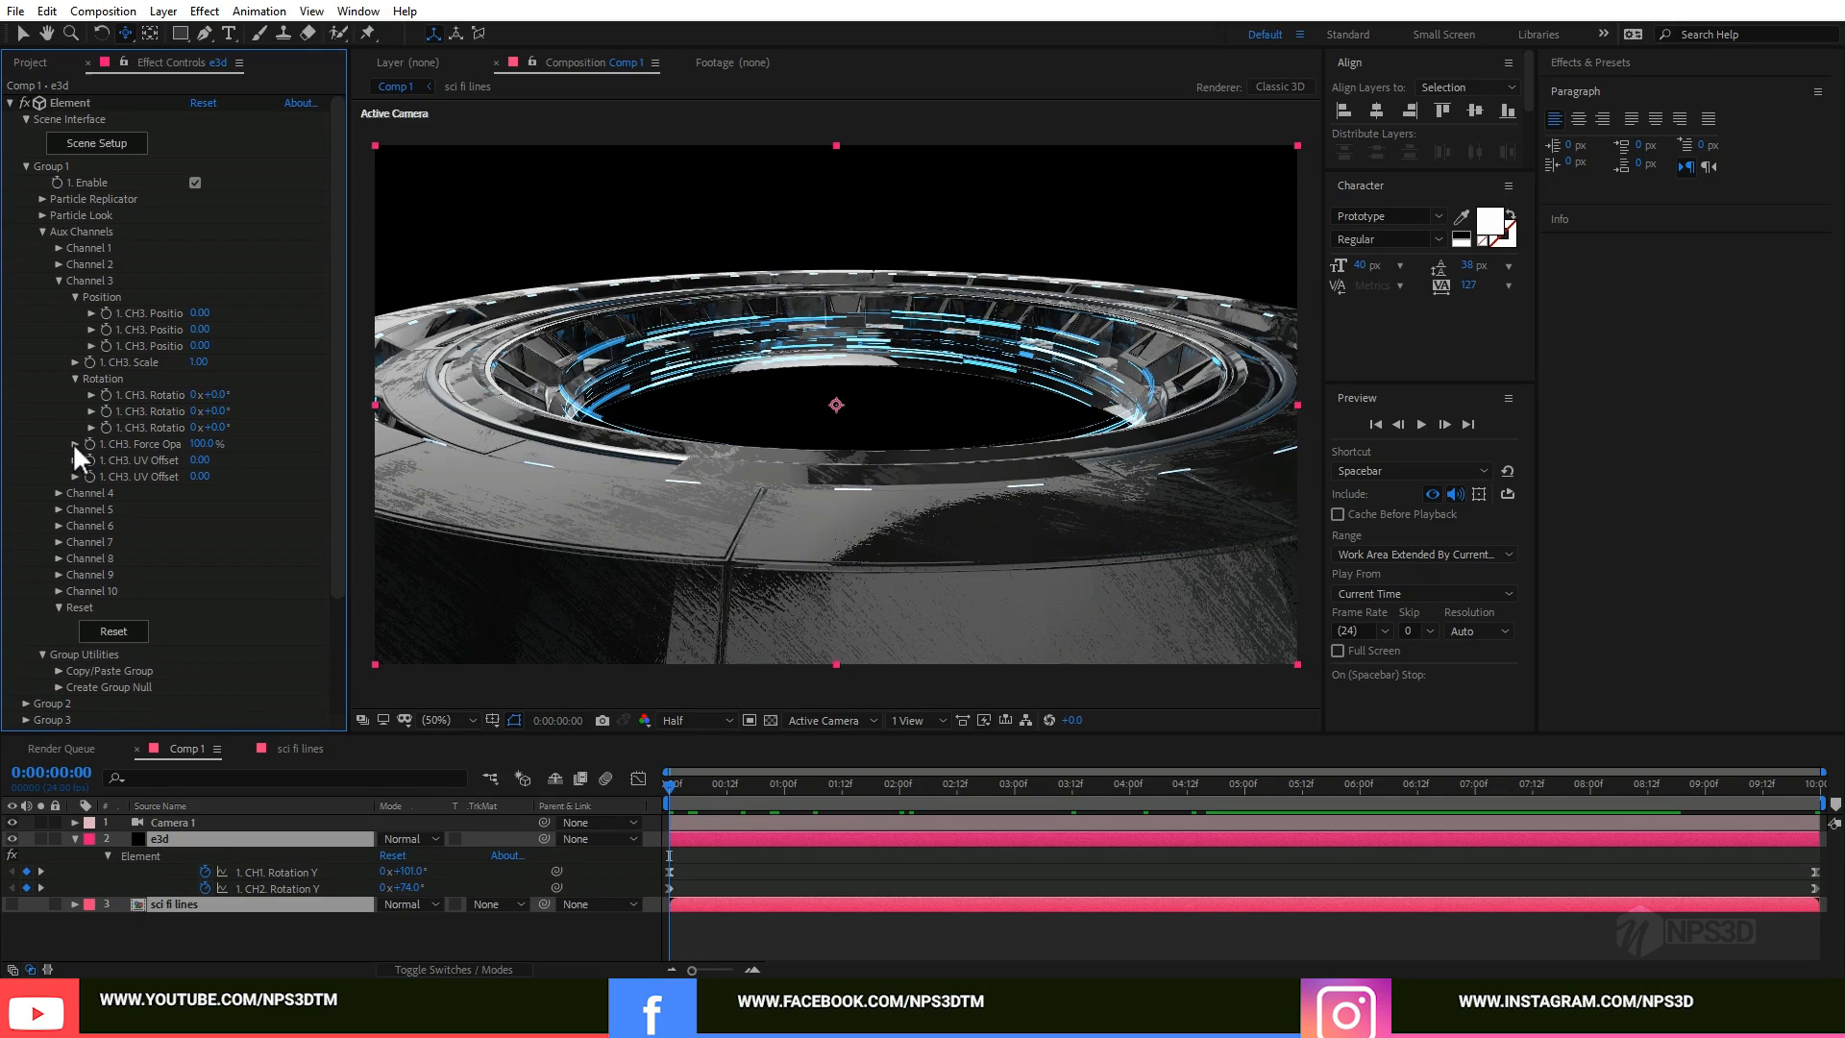
pyautogui.moveTo(222, 408); pyautogui.dragTo(247, 407)
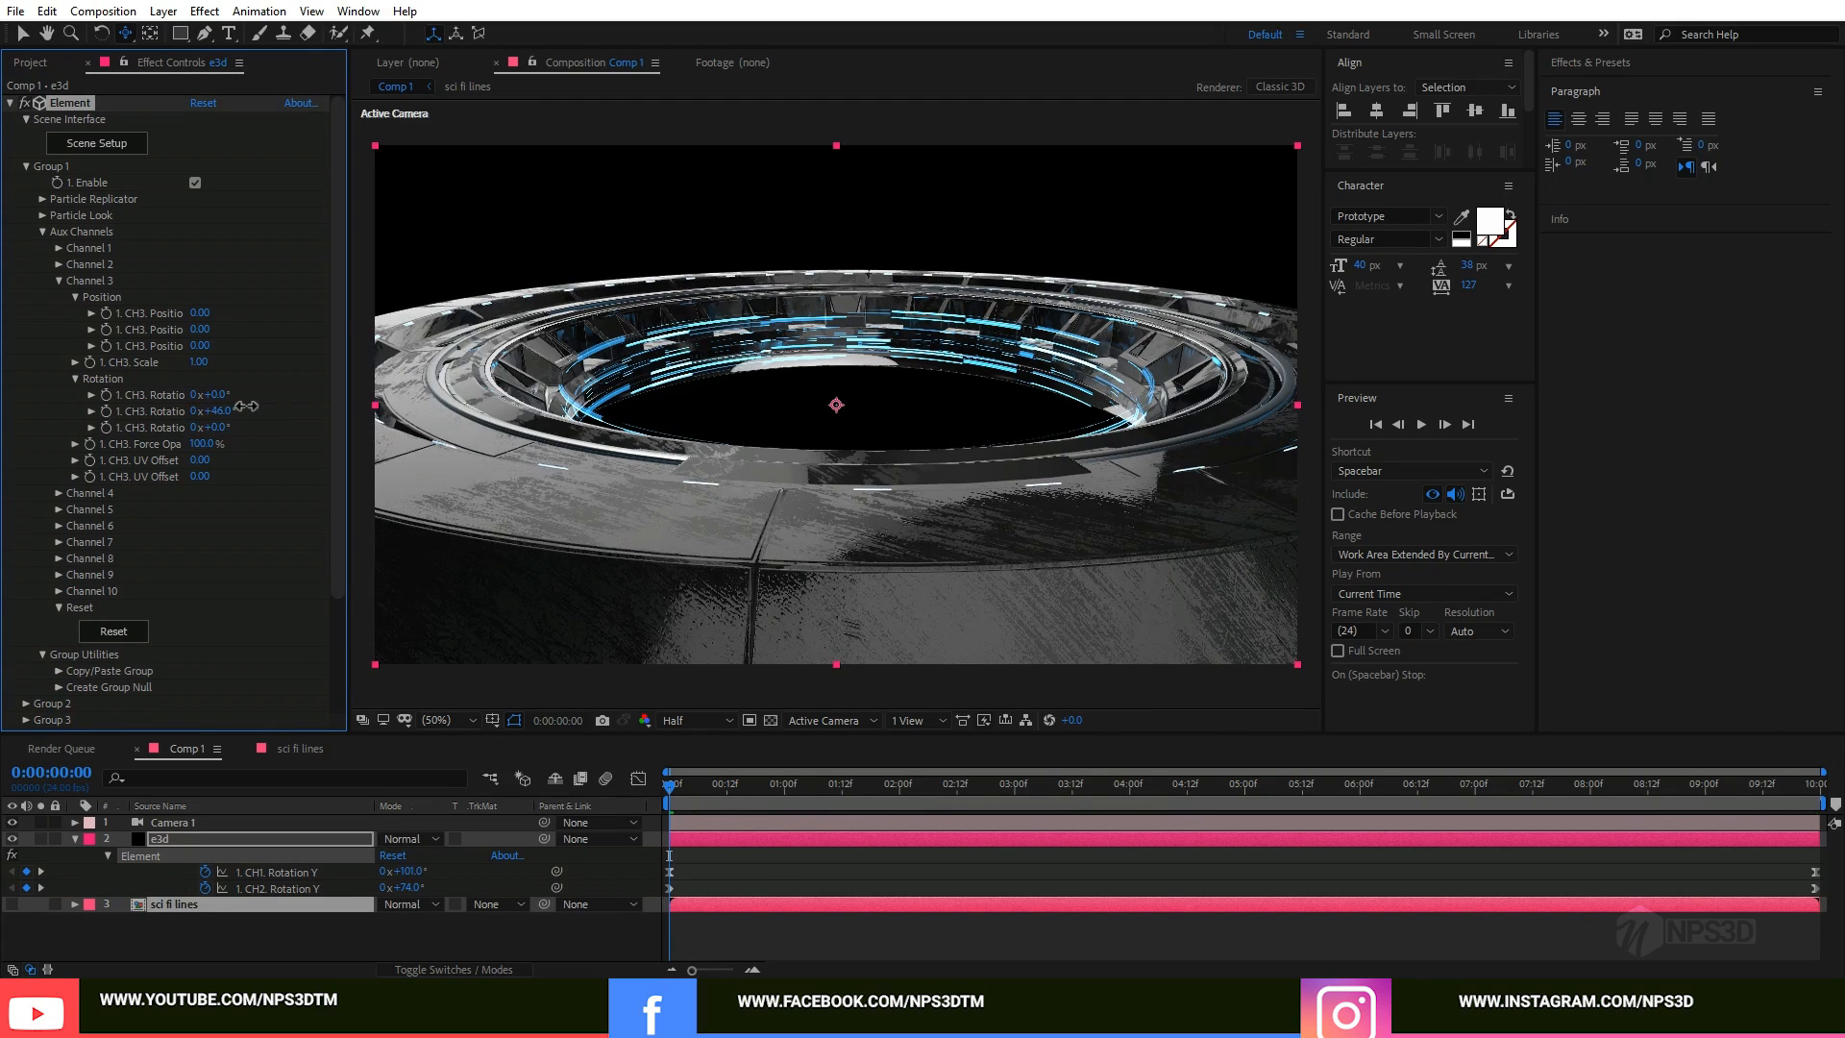
pyautogui.hotkey('ctrl', 'z')
pyautogui.click(106, 411)
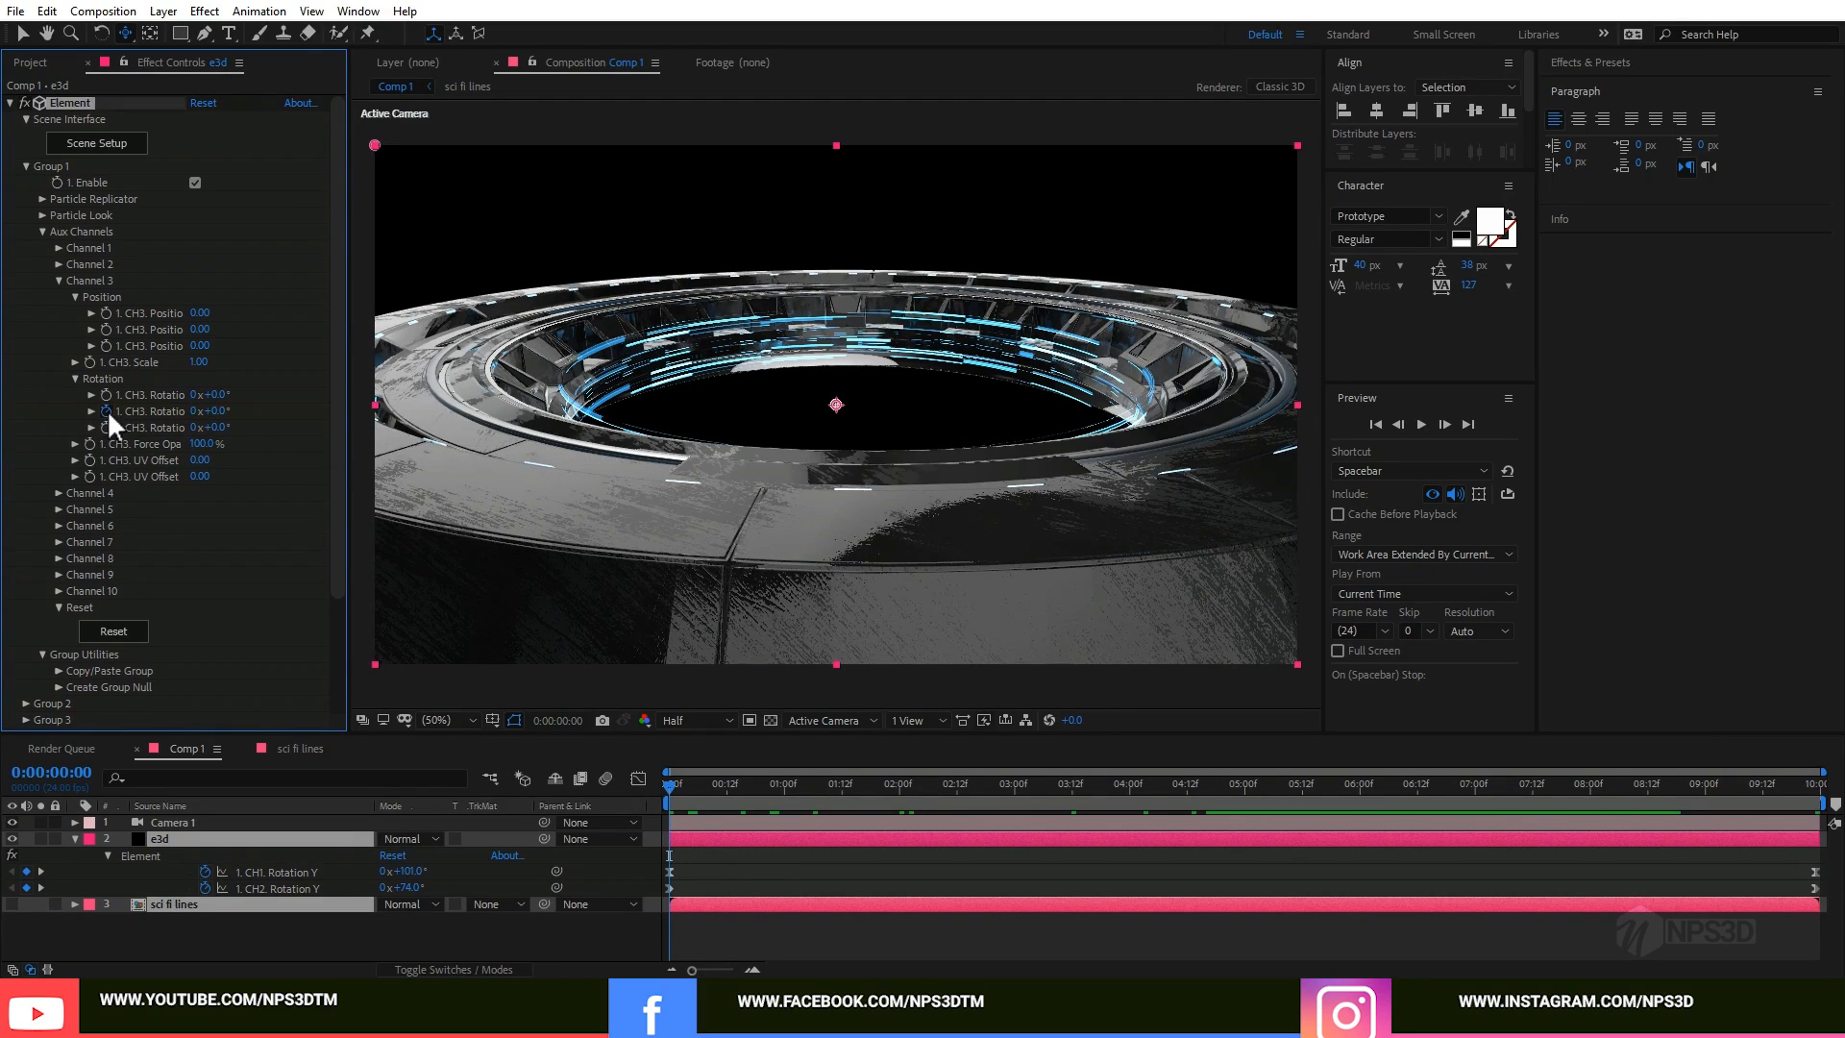
pyautogui.moveTo(1392, 786); pyautogui.dragTo(1834, 786)
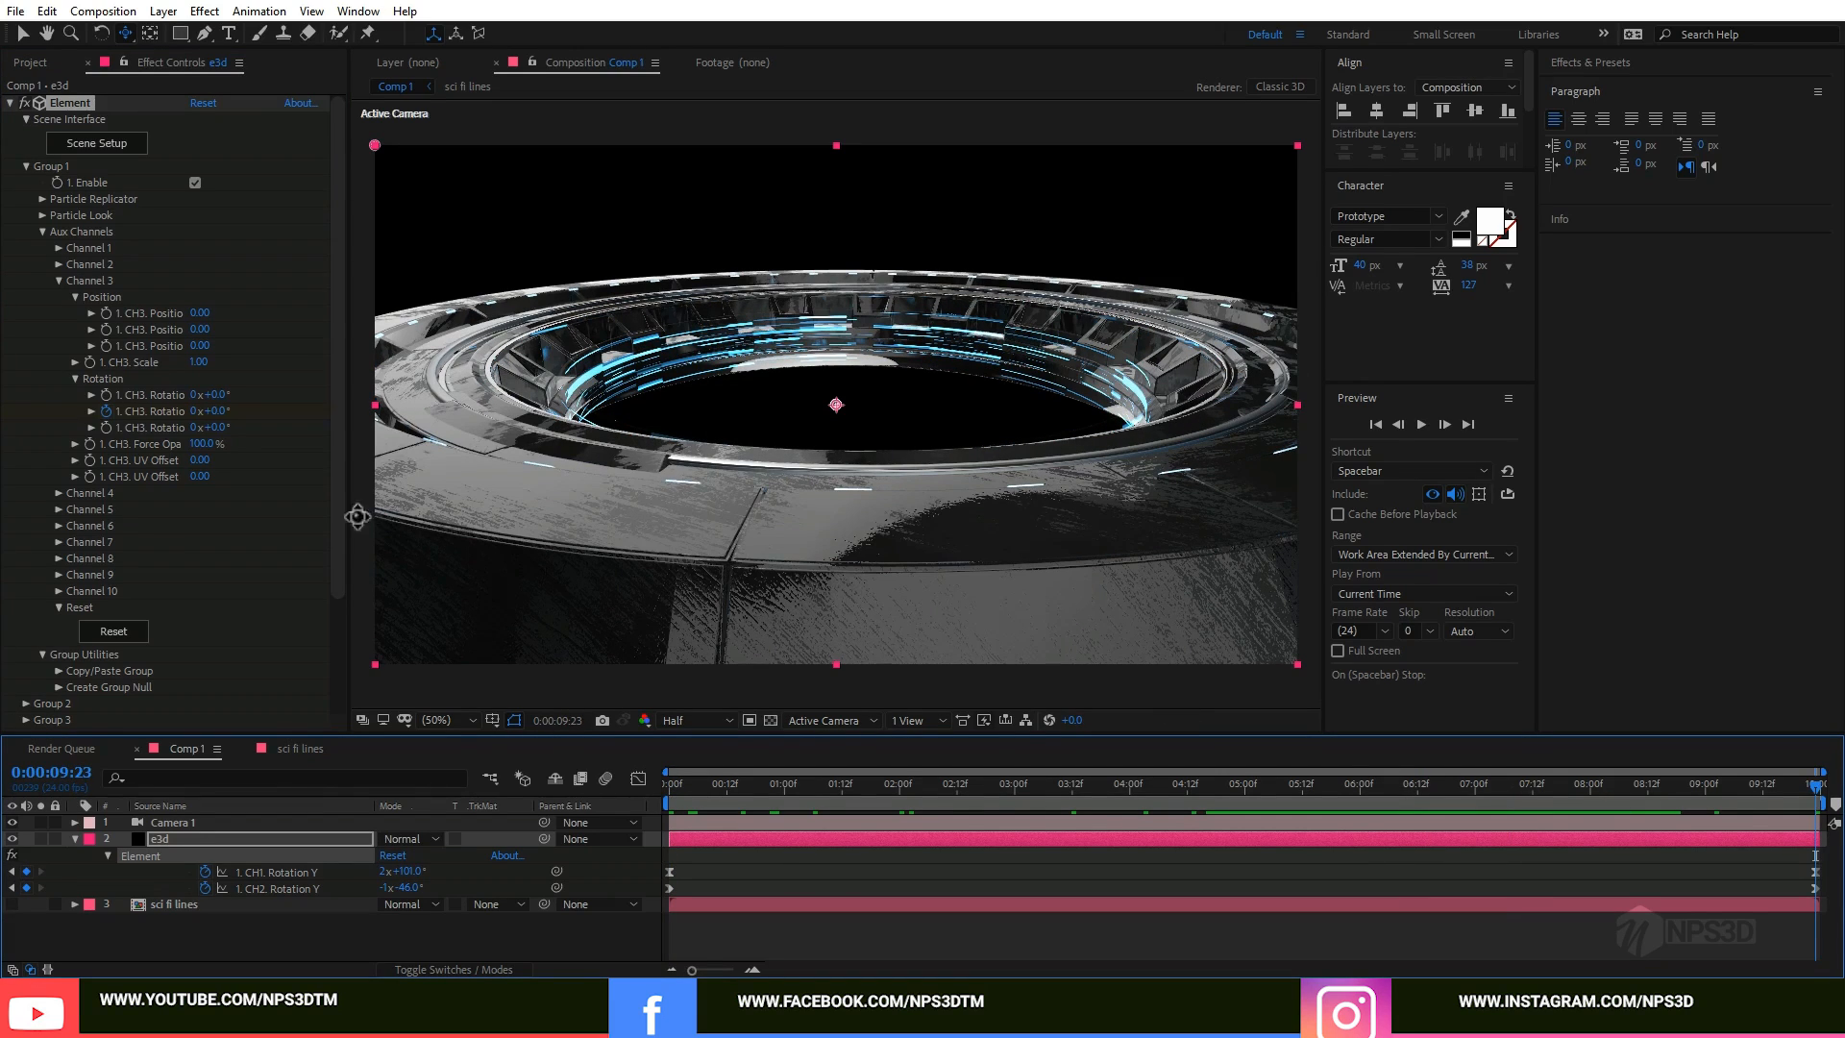
pyautogui.click(196, 412)
pyautogui.press('Return')
# Step: Play the combined channel rotations from the start of Comp 1 and stop at 0:00:04:04
pyautogui.moveTo(738, 788); pyautogui.dragTo(665, 786)
pyautogui.press('space')
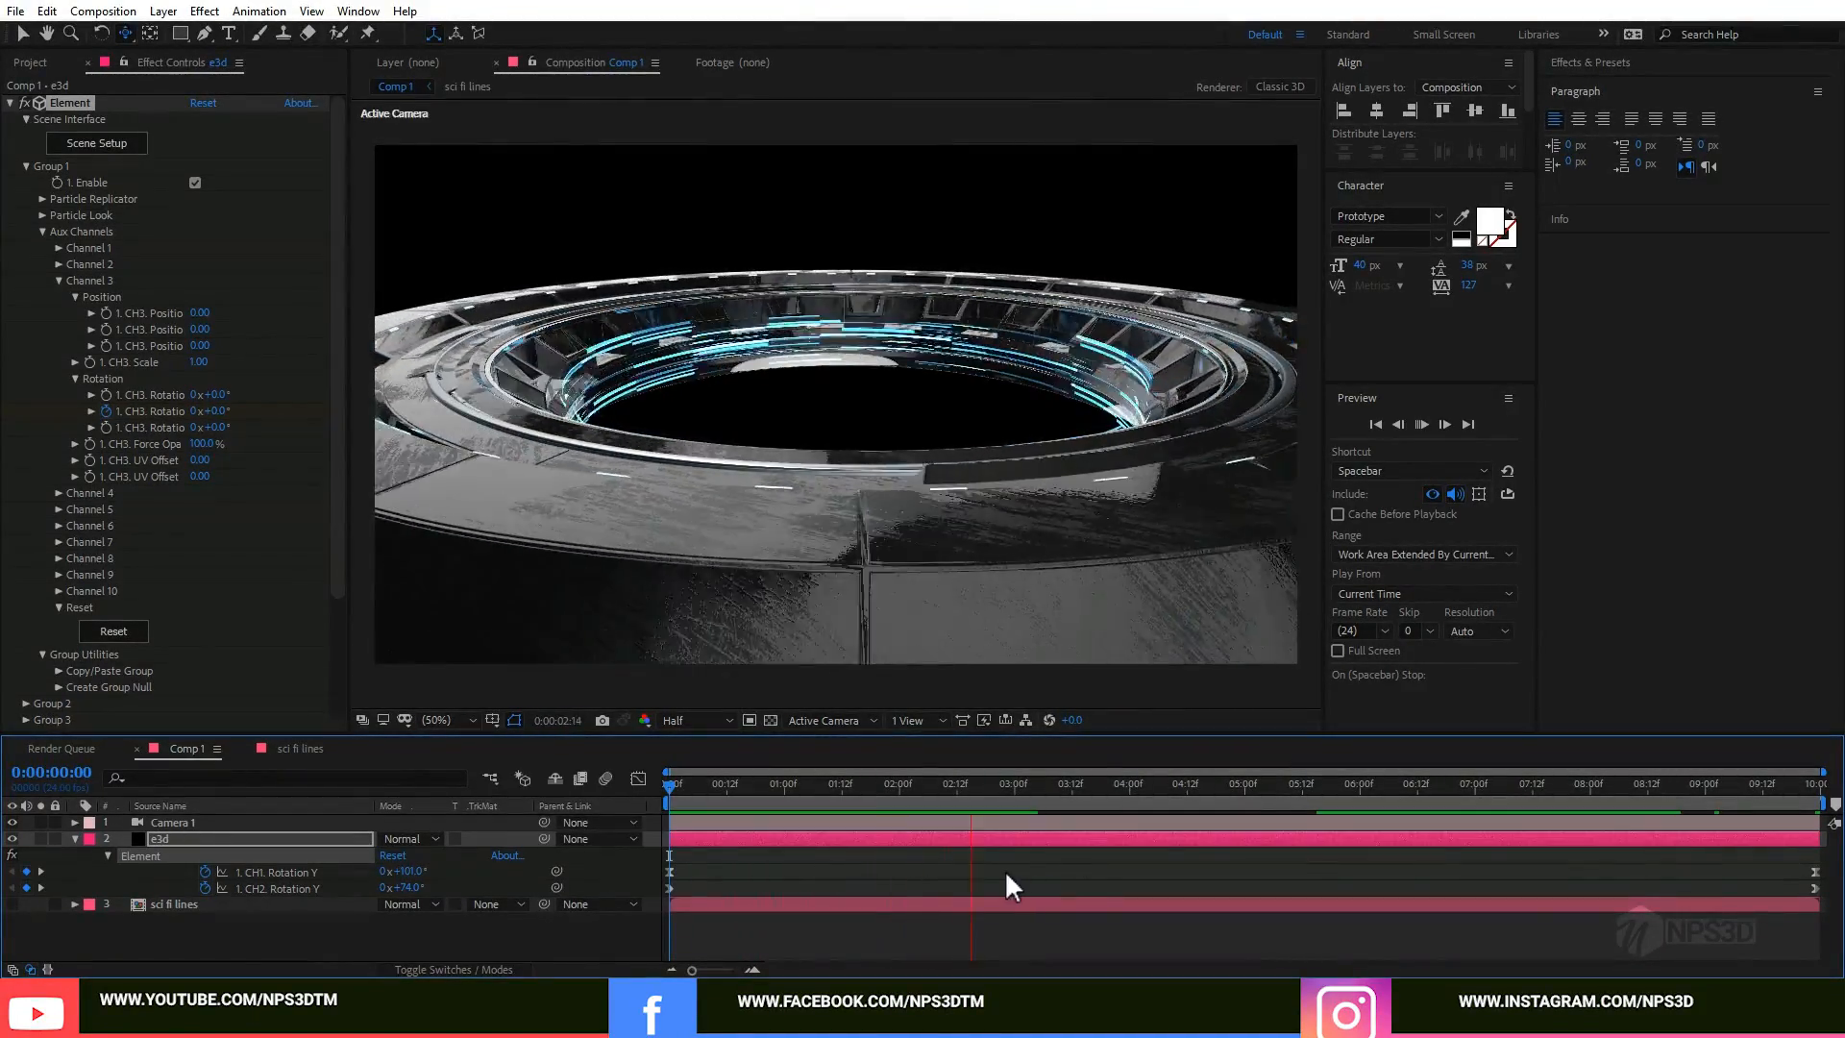
pyautogui.click(1145, 807)
# Step: Save the project in the january folder and collapse the e3d layer's properties in the timeline
pyautogui.hotkey('ctrl', 's')
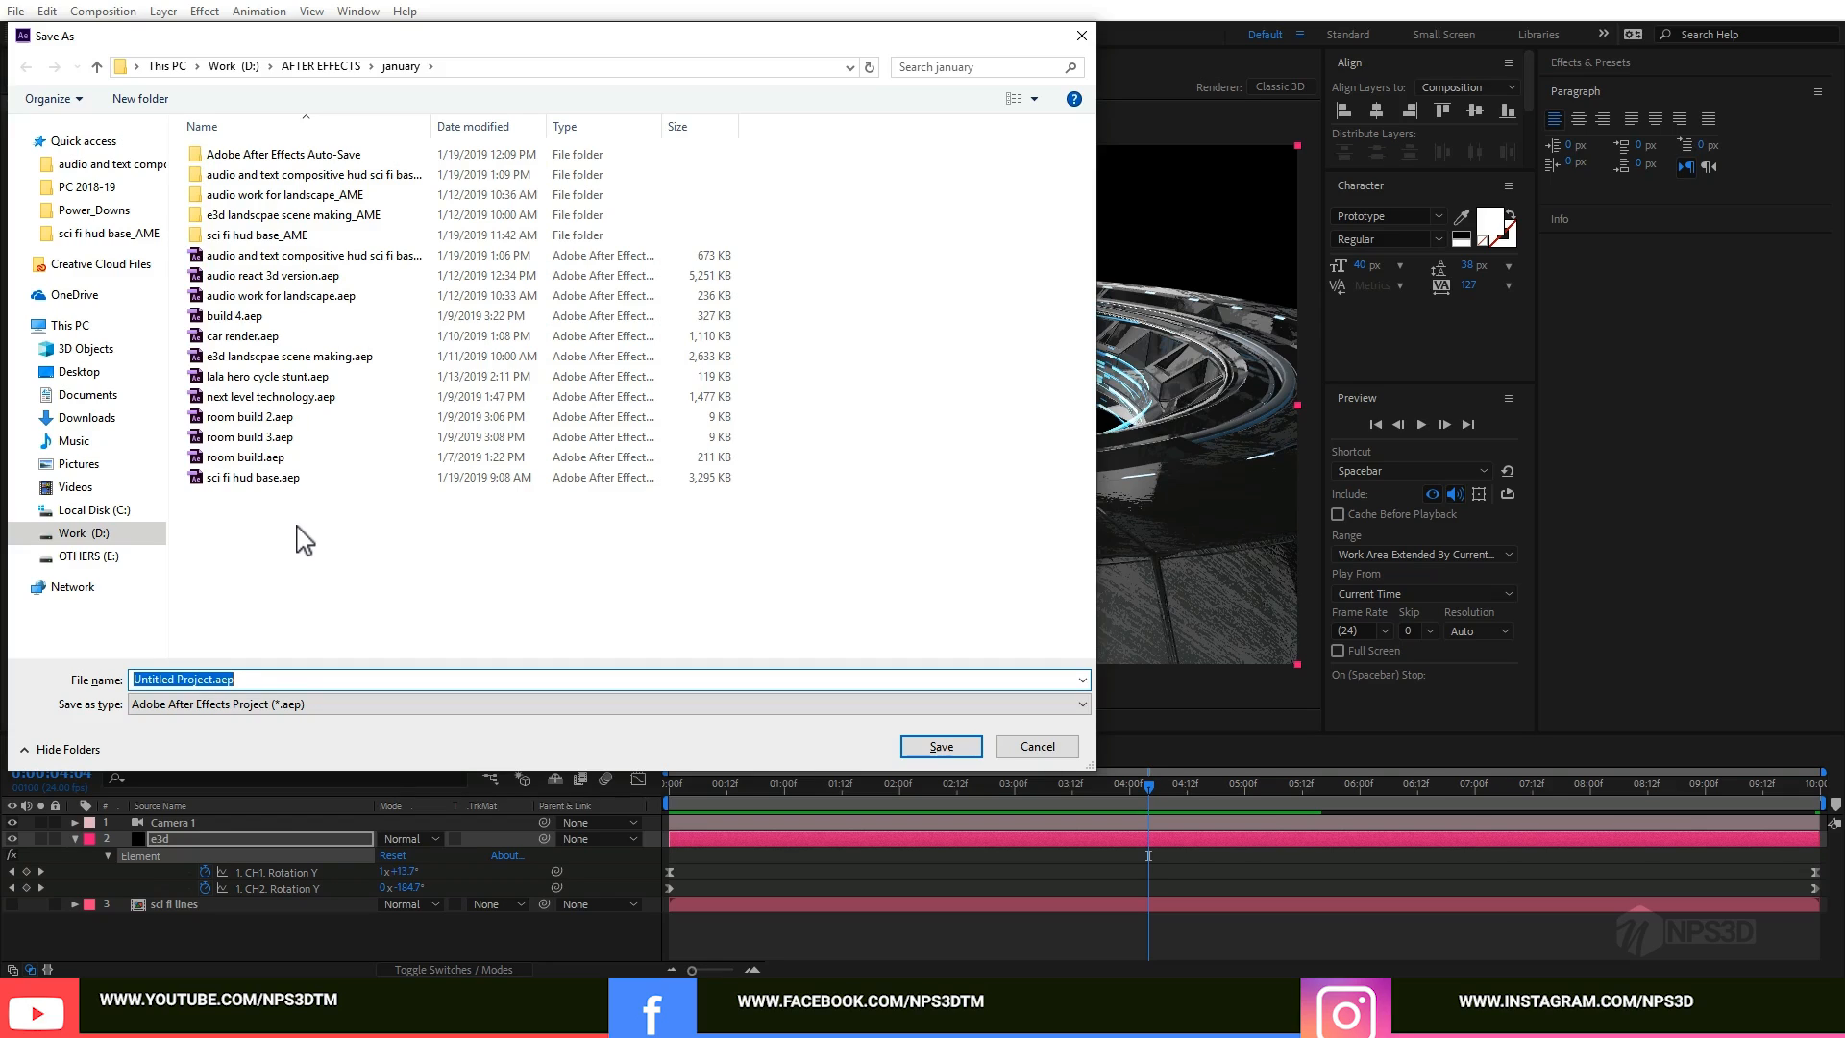
pyautogui.click(341, 724)
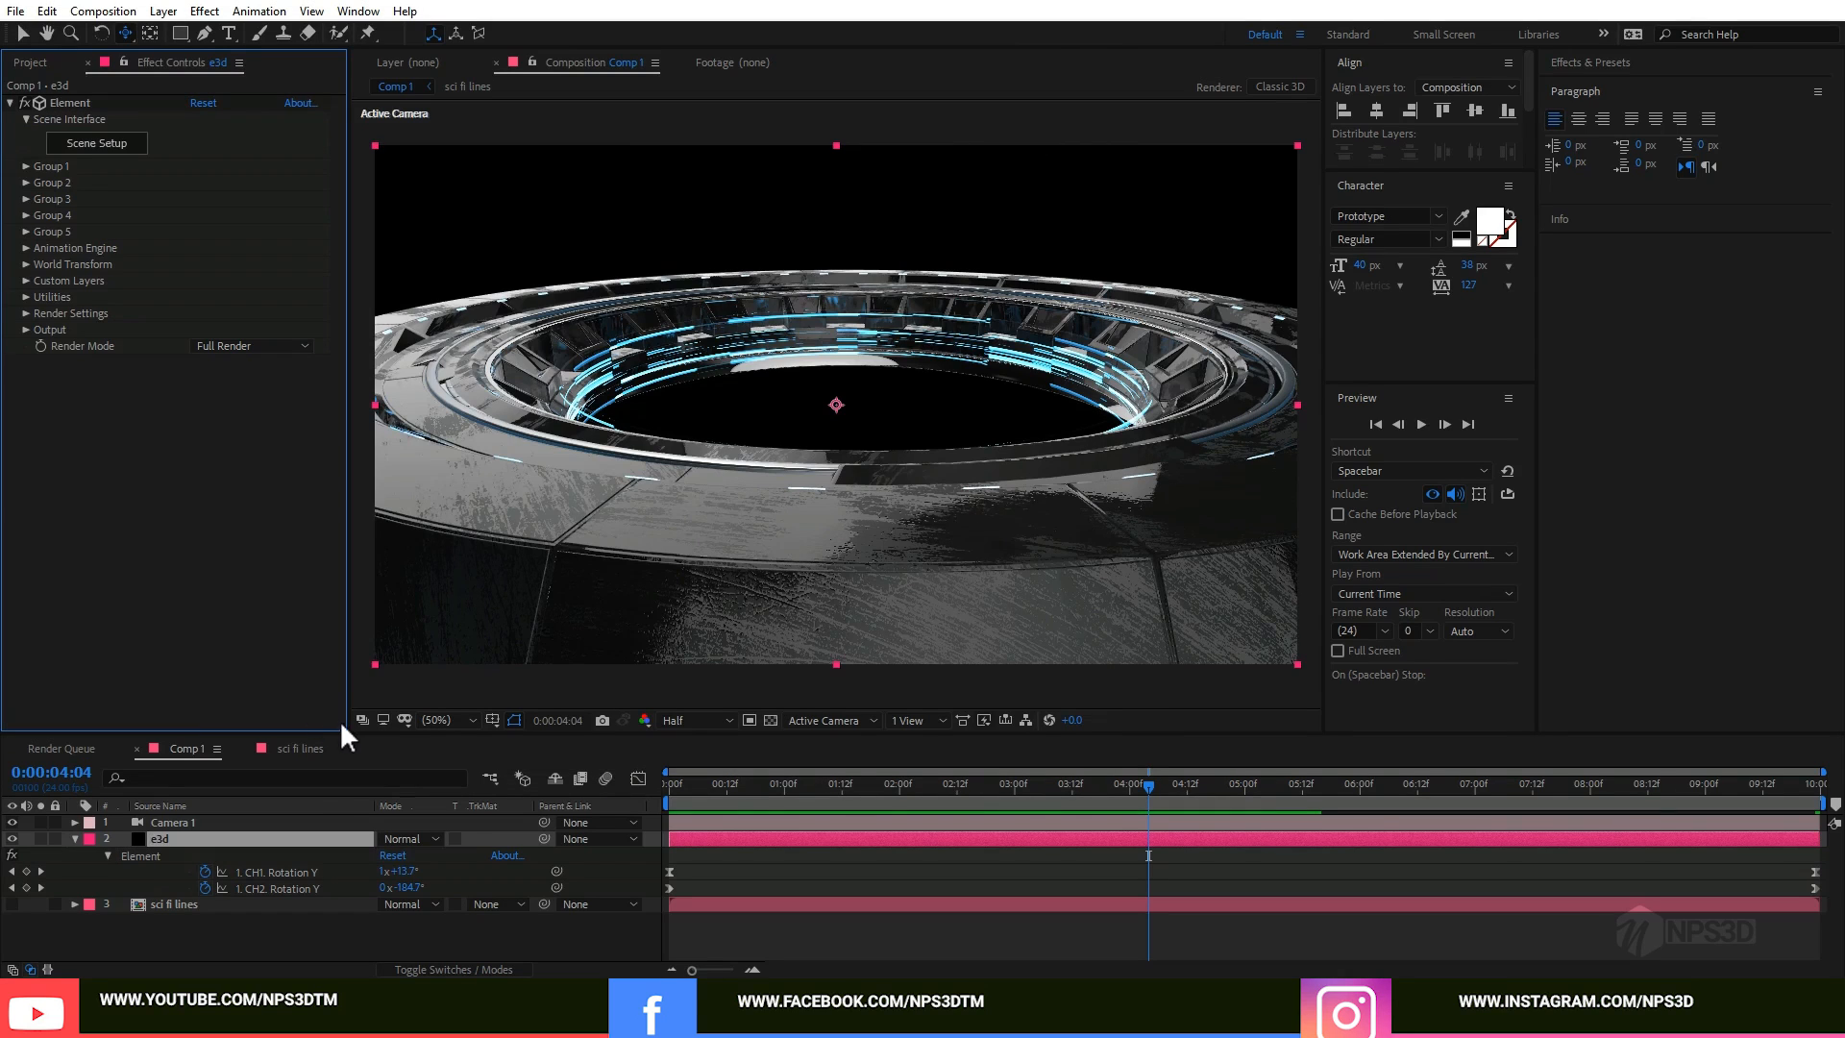
pyautogui.click(74, 838)
pyautogui.click(148, 916)
# Step: Return to the first frame and reset Camera 1's transform
pyautogui.moveTo(753, 788); pyautogui.dragTo(694, 919)
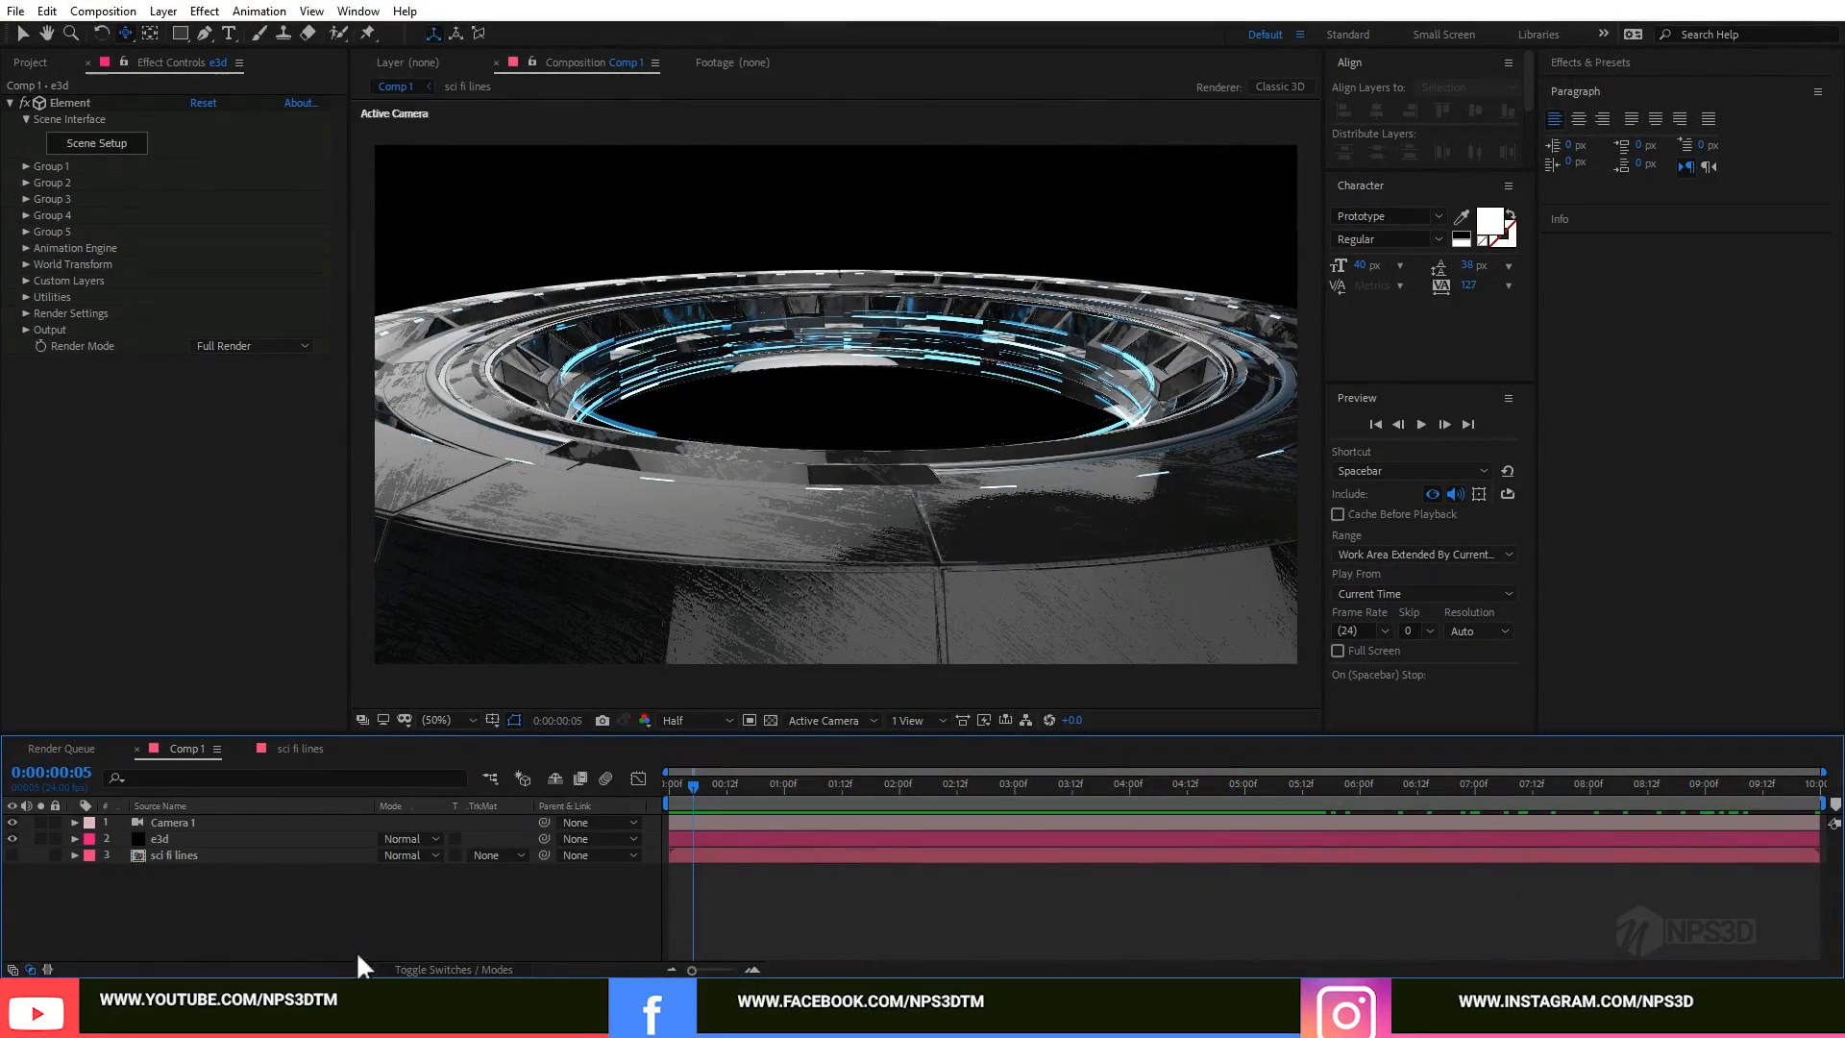
pyautogui.moveTo(697, 807); pyautogui.dragTo(670, 815)
pyautogui.rightClick(373, 897)
pyautogui.press('Escape')
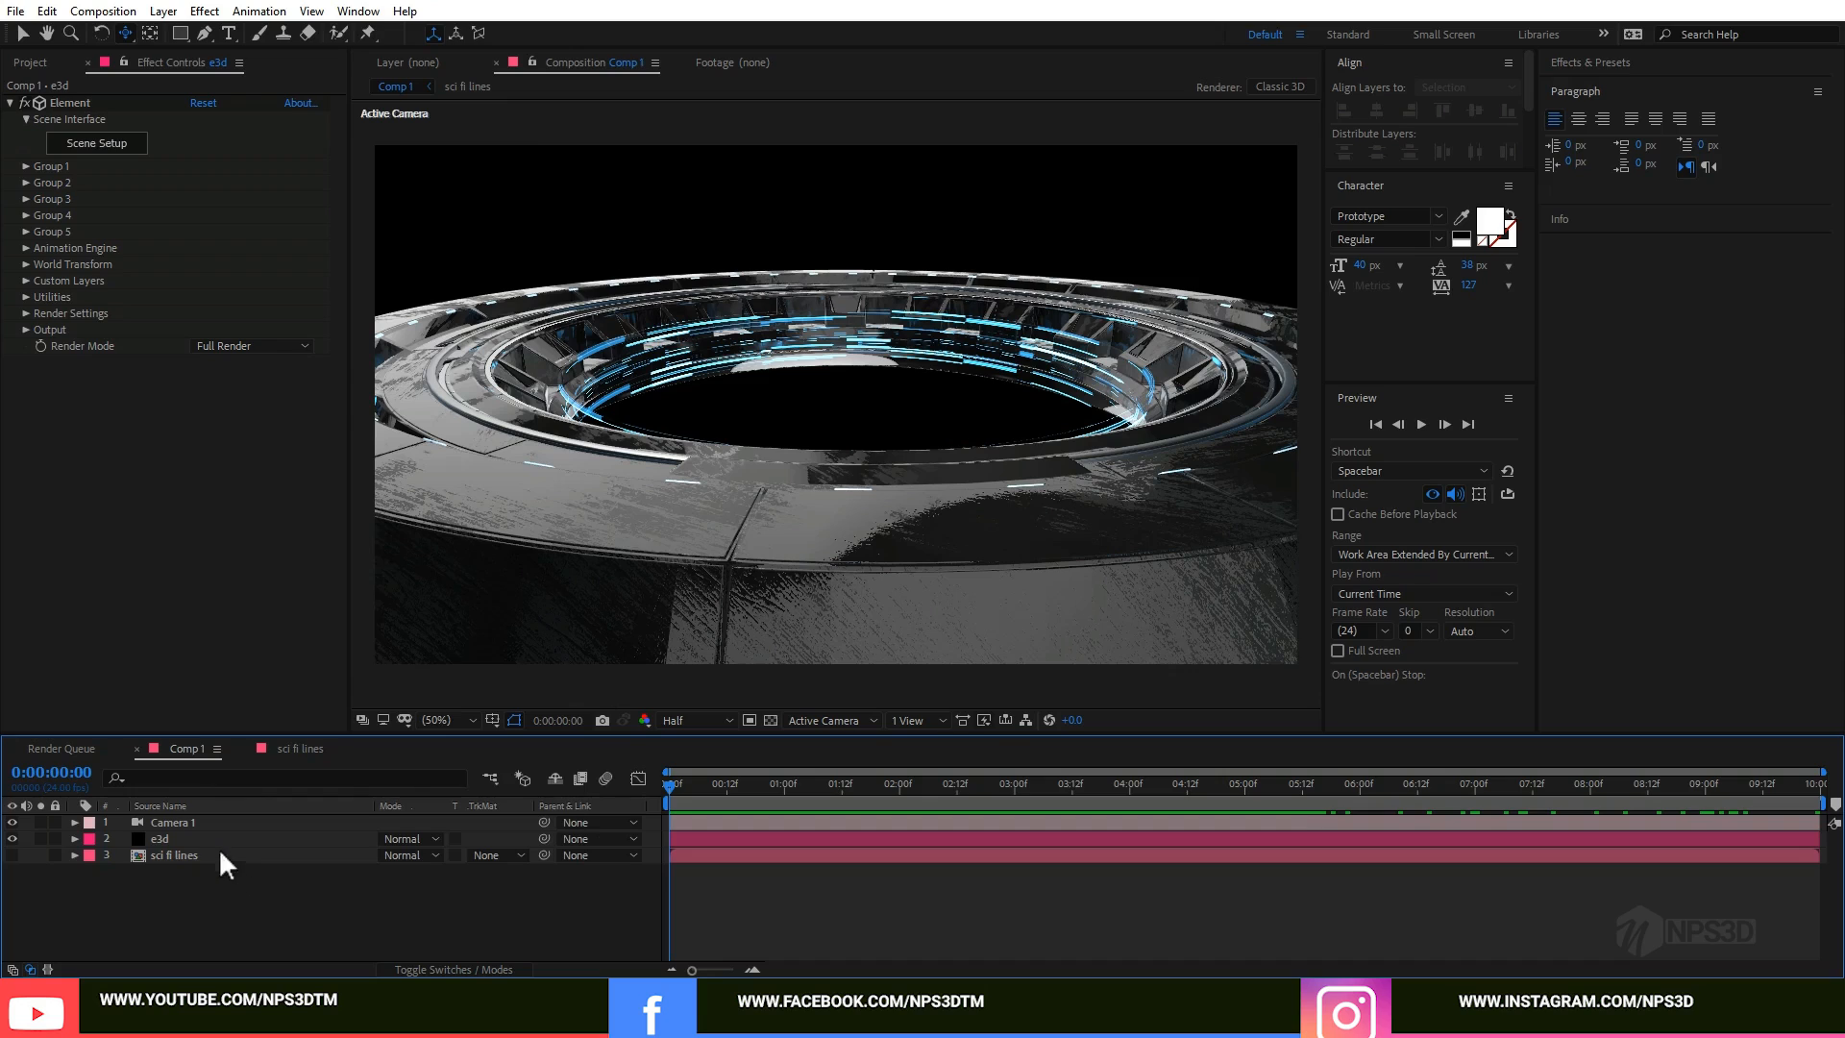
pyautogui.click(184, 823)
pyautogui.rightClick(183, 824)
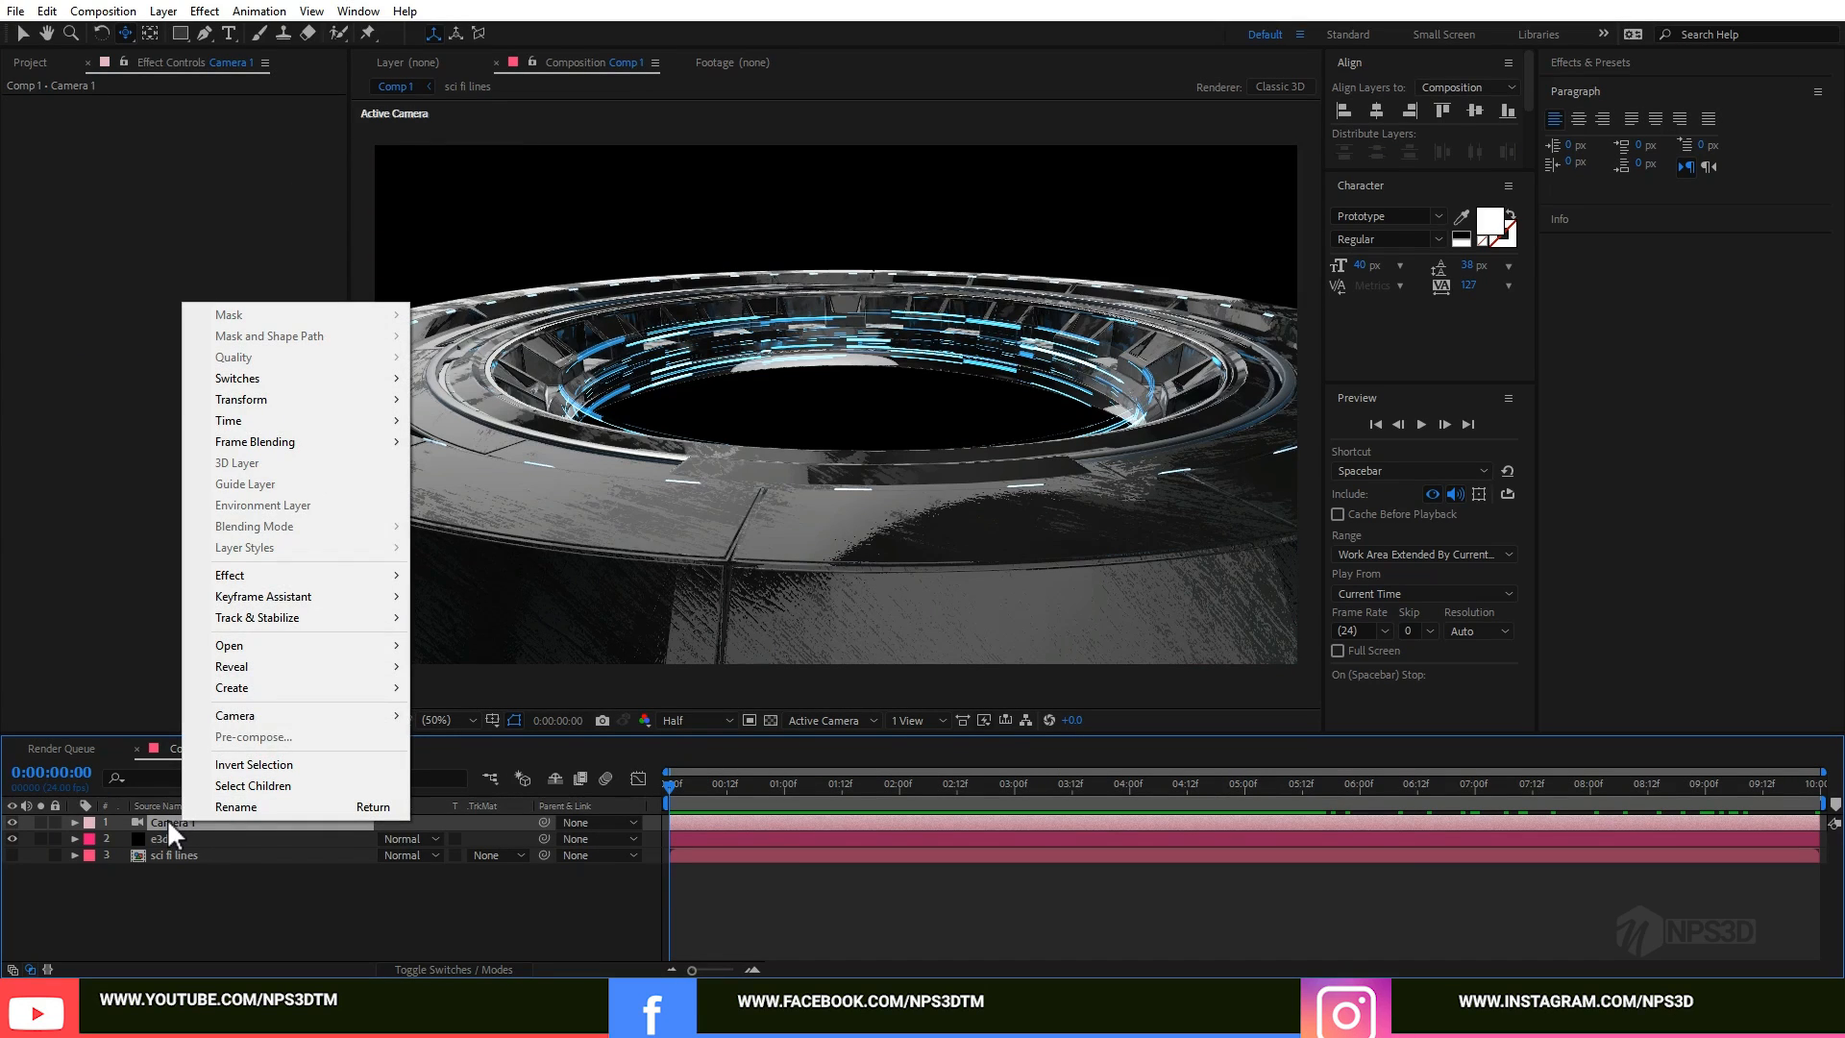
pyautogui.moveTo(321, 399)
pyautogui.click(485, 399)
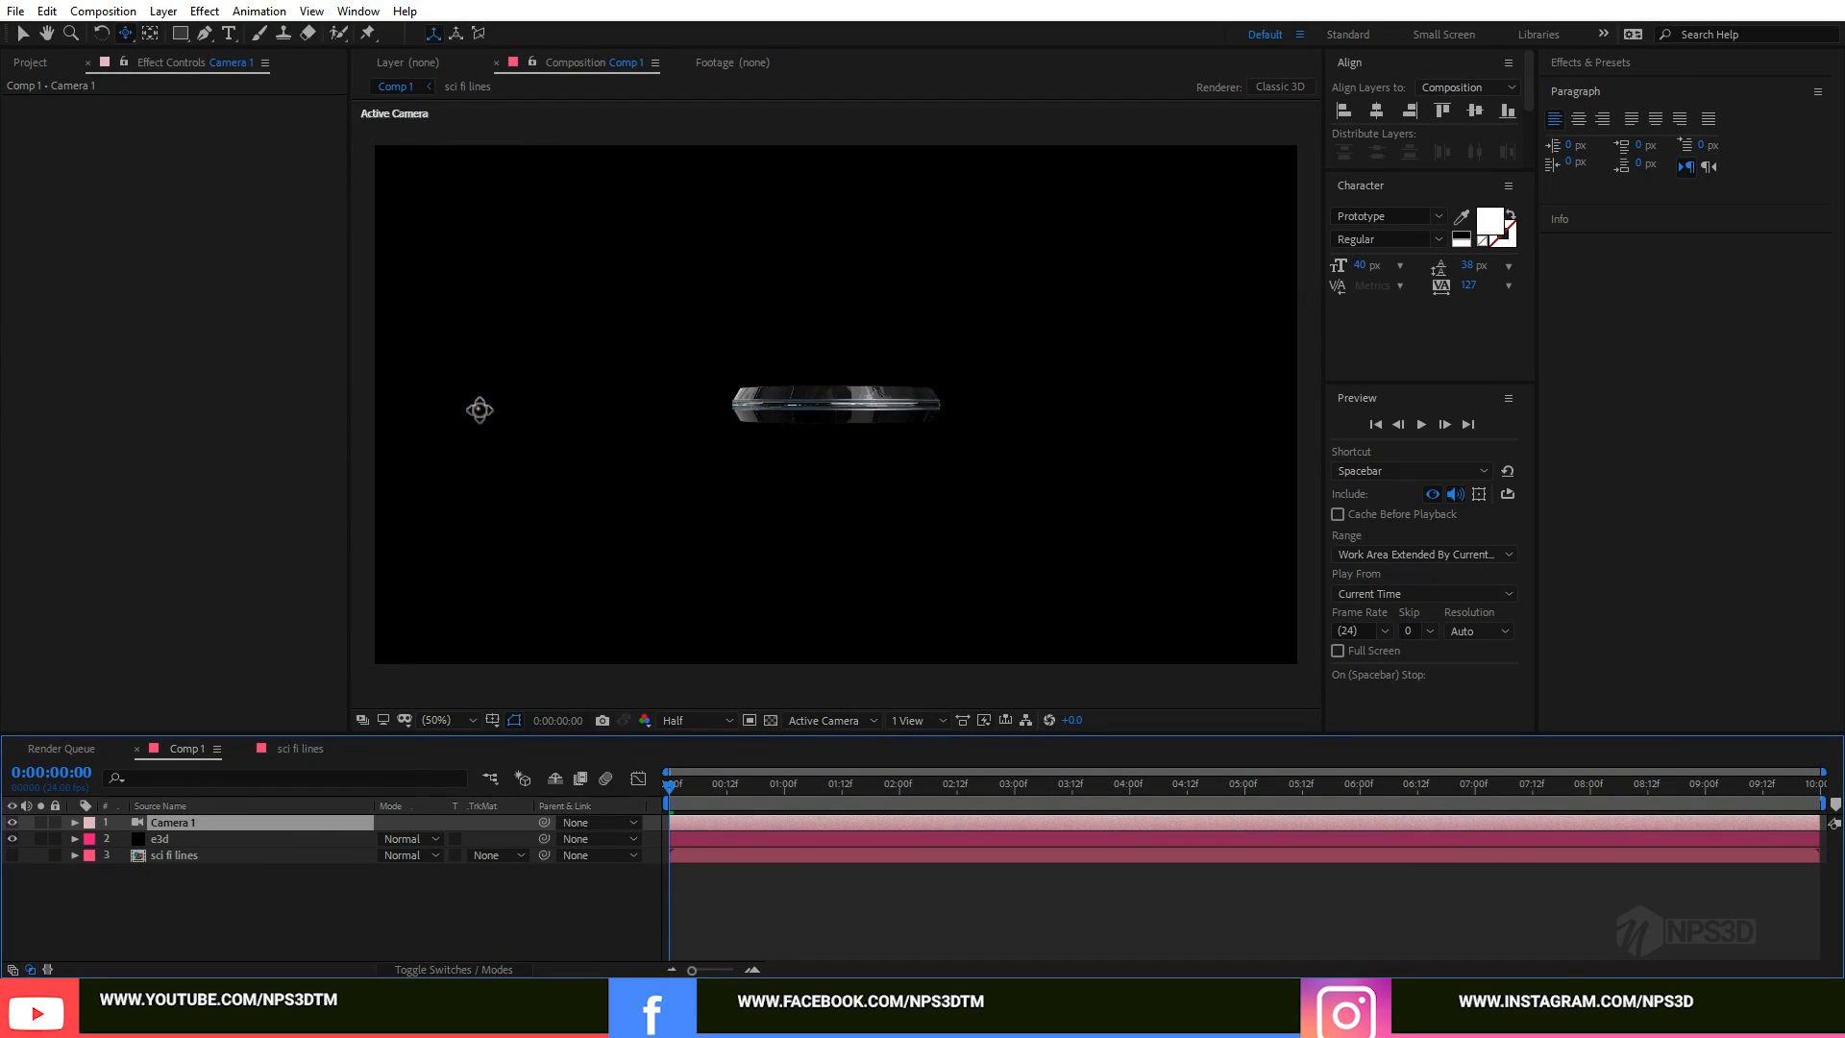
# Step: Add a null object to Comp 1 and make it a 3D layer
pyautogui.rightClick(257, 915)
pyautogui.moveTo(321, 708)
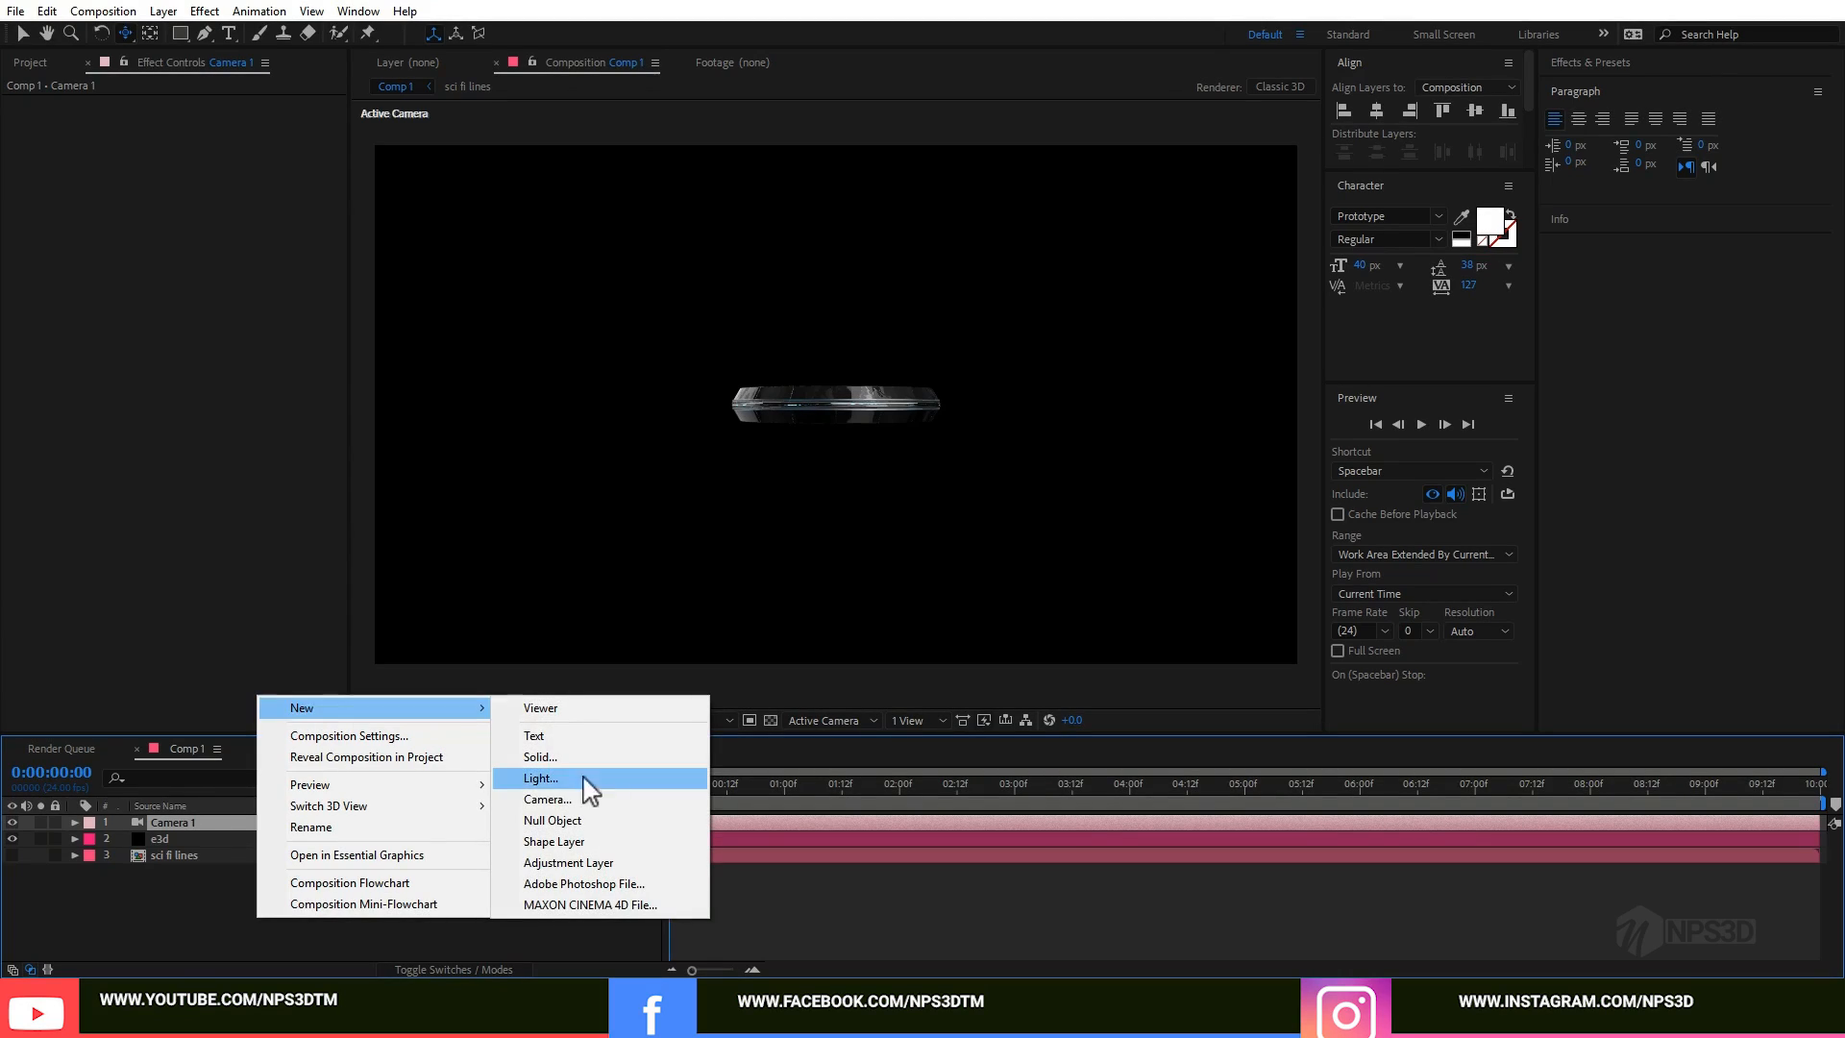
pyautogui.click(556, 821)
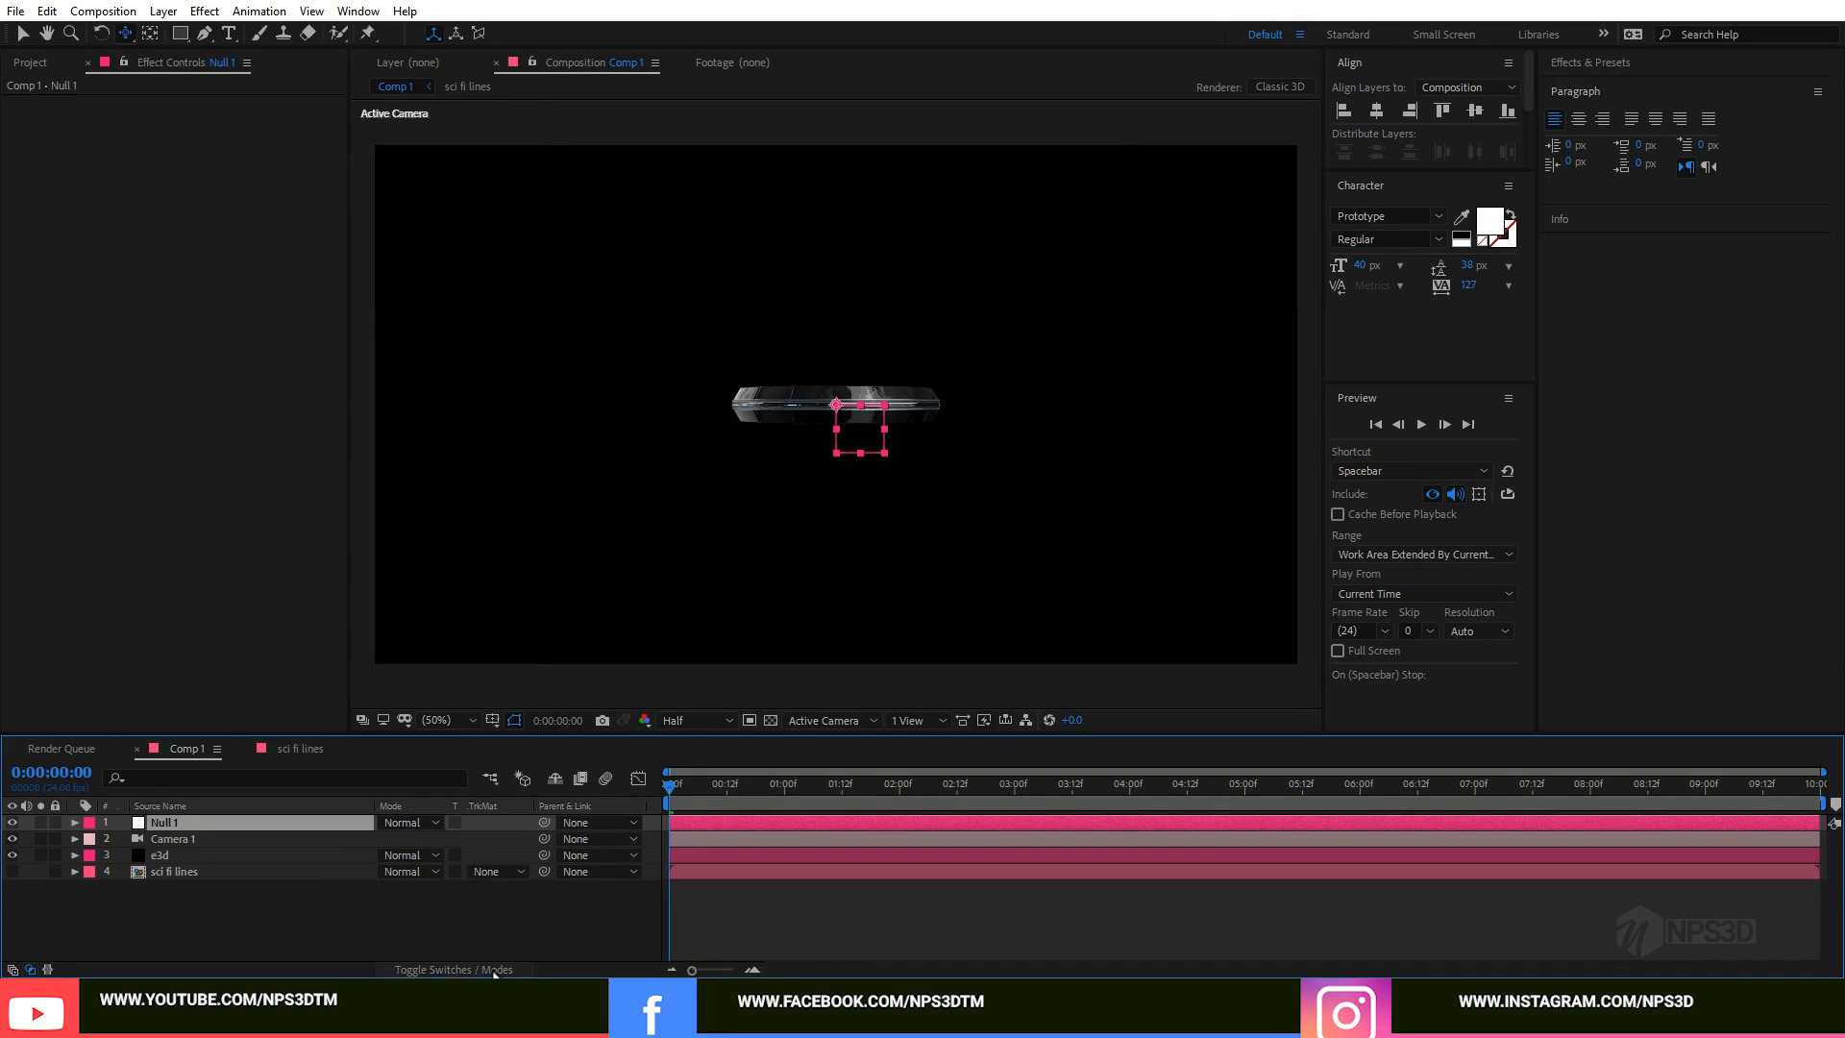
pyautogui.click(413, 968)
pyautogui.click(485, 823)
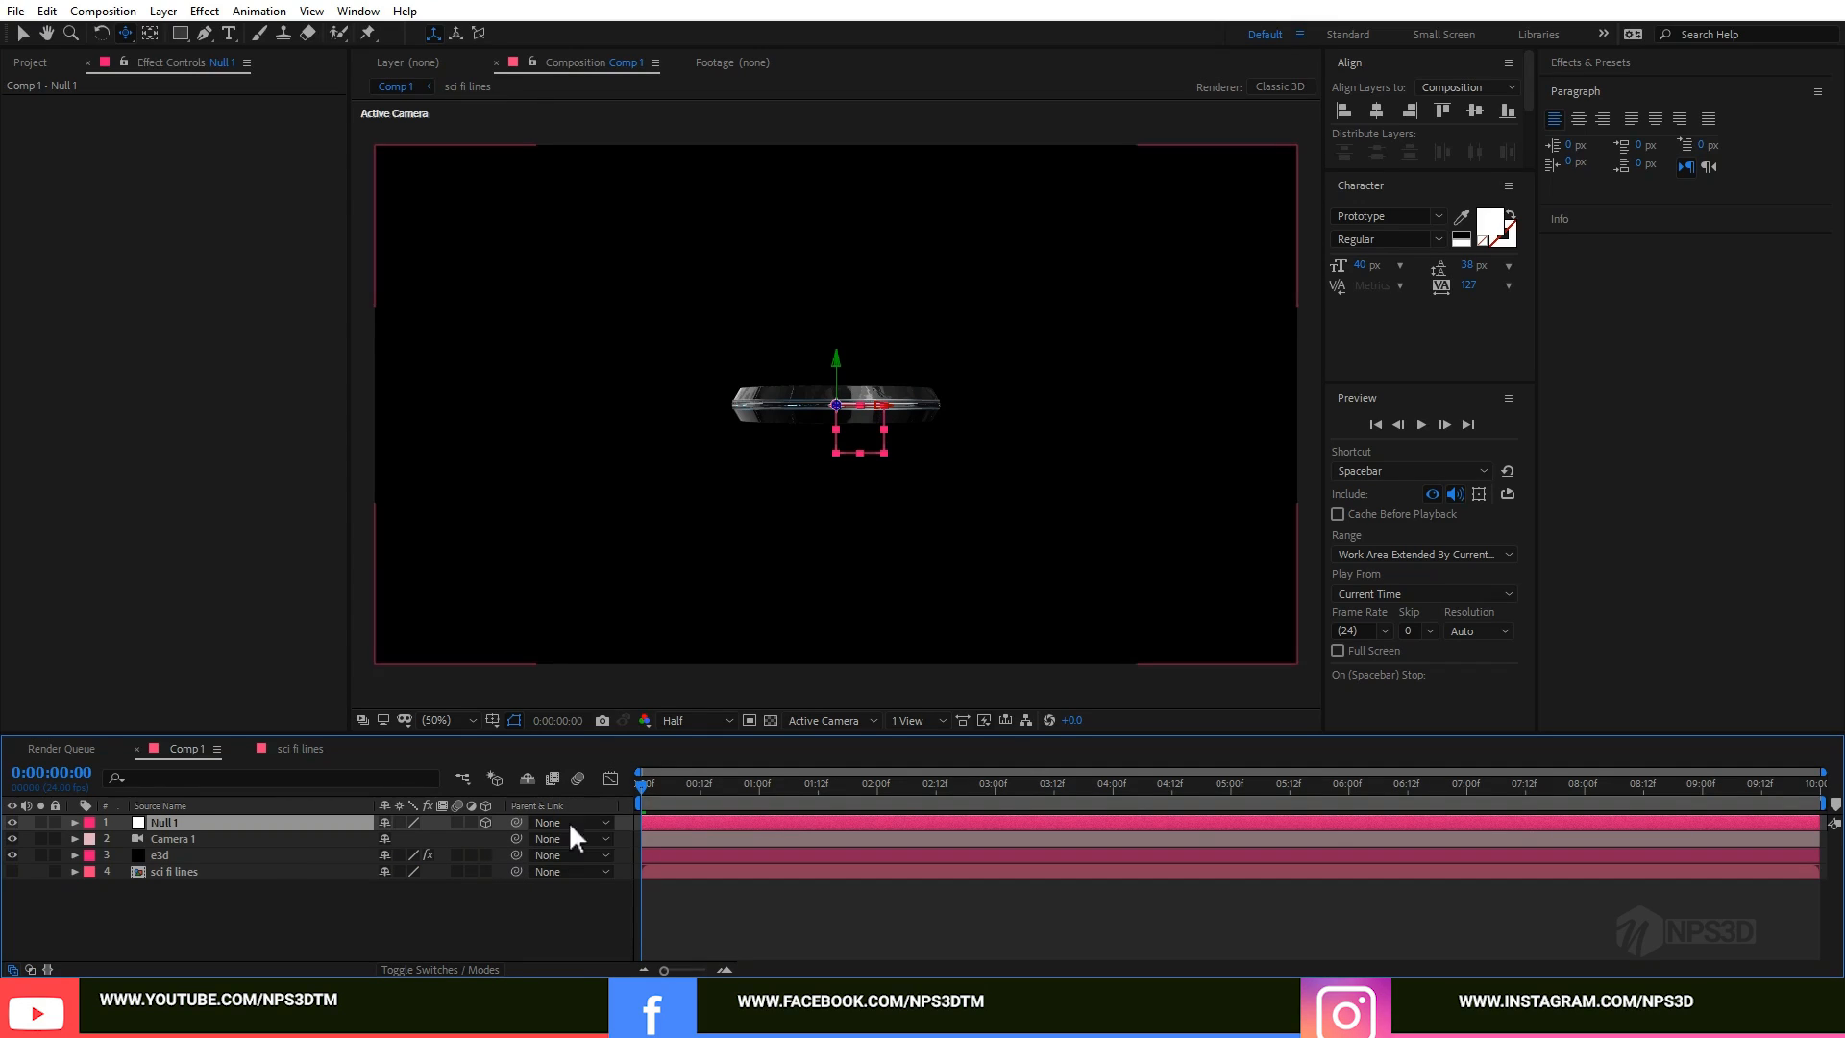
# Step: Parent Camera 1 to Null 1 and select the null
pyautogui.click(173, 839)
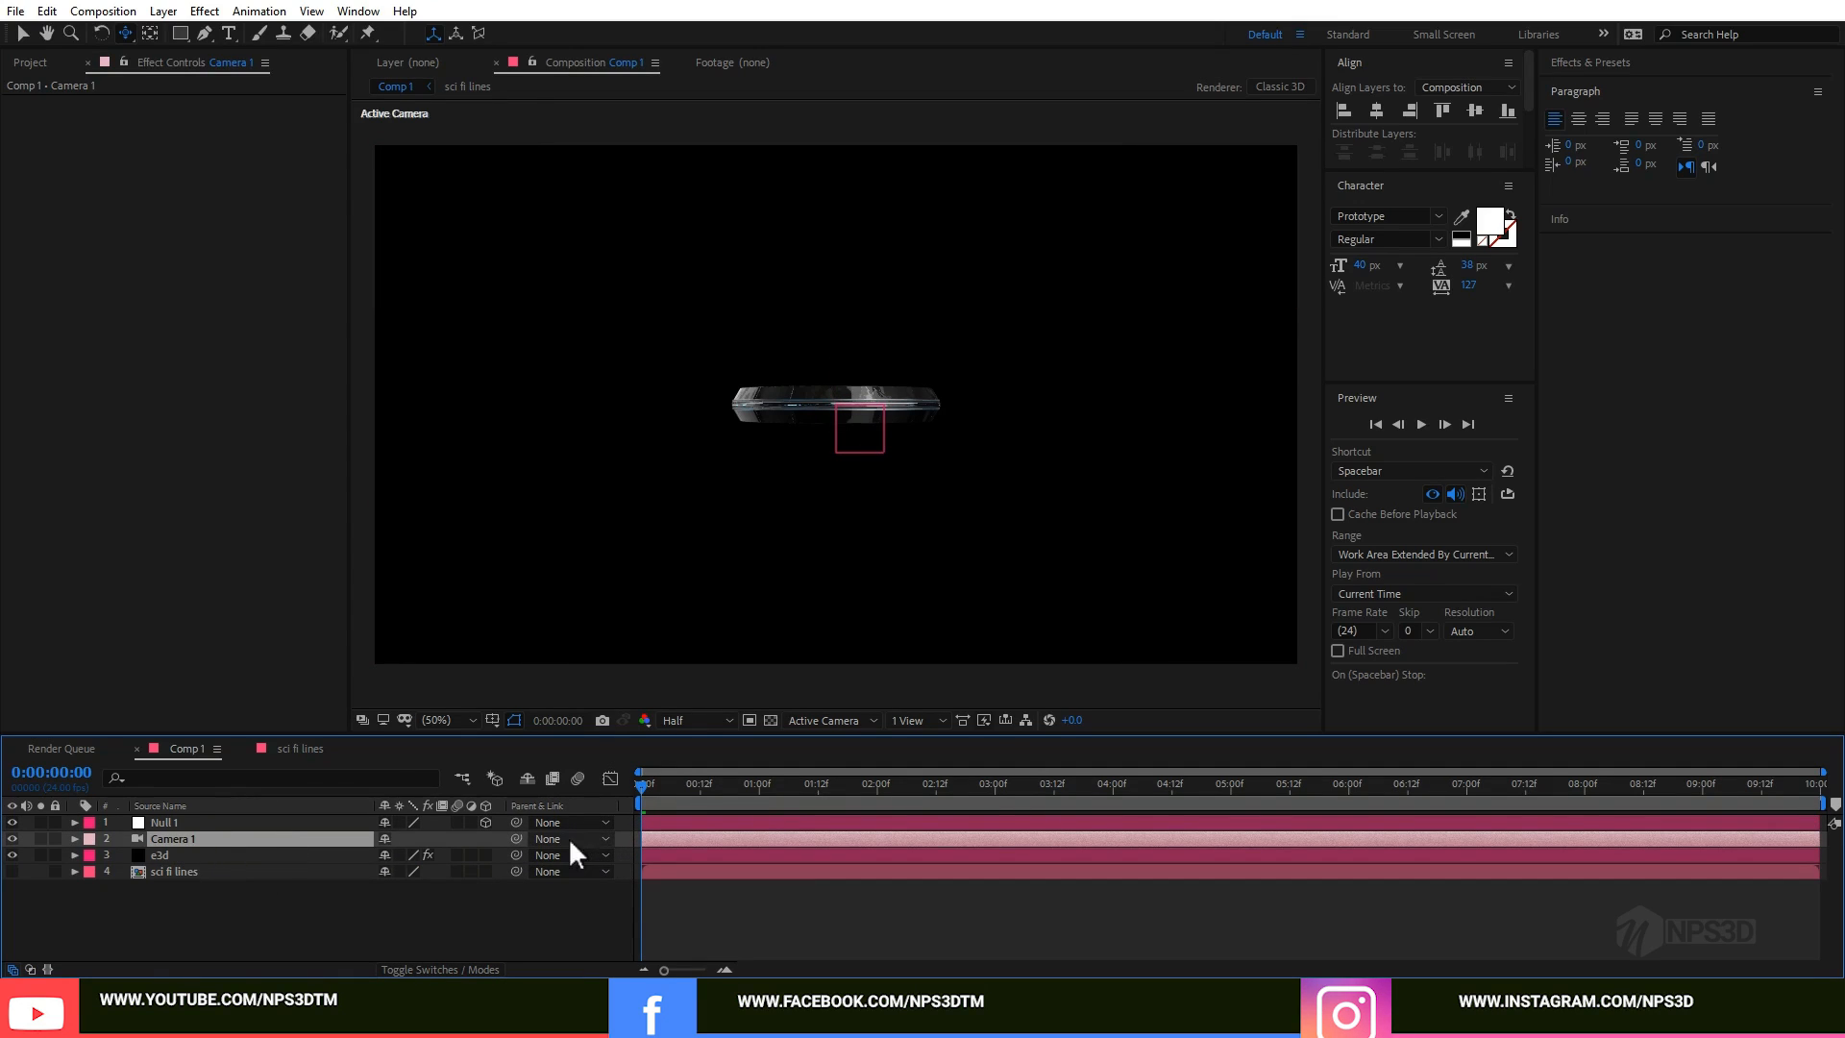
pyautogui.moveTo(516, 838); pyautogui.dragTo(281, 823)
pyautogui.click(323, 823)
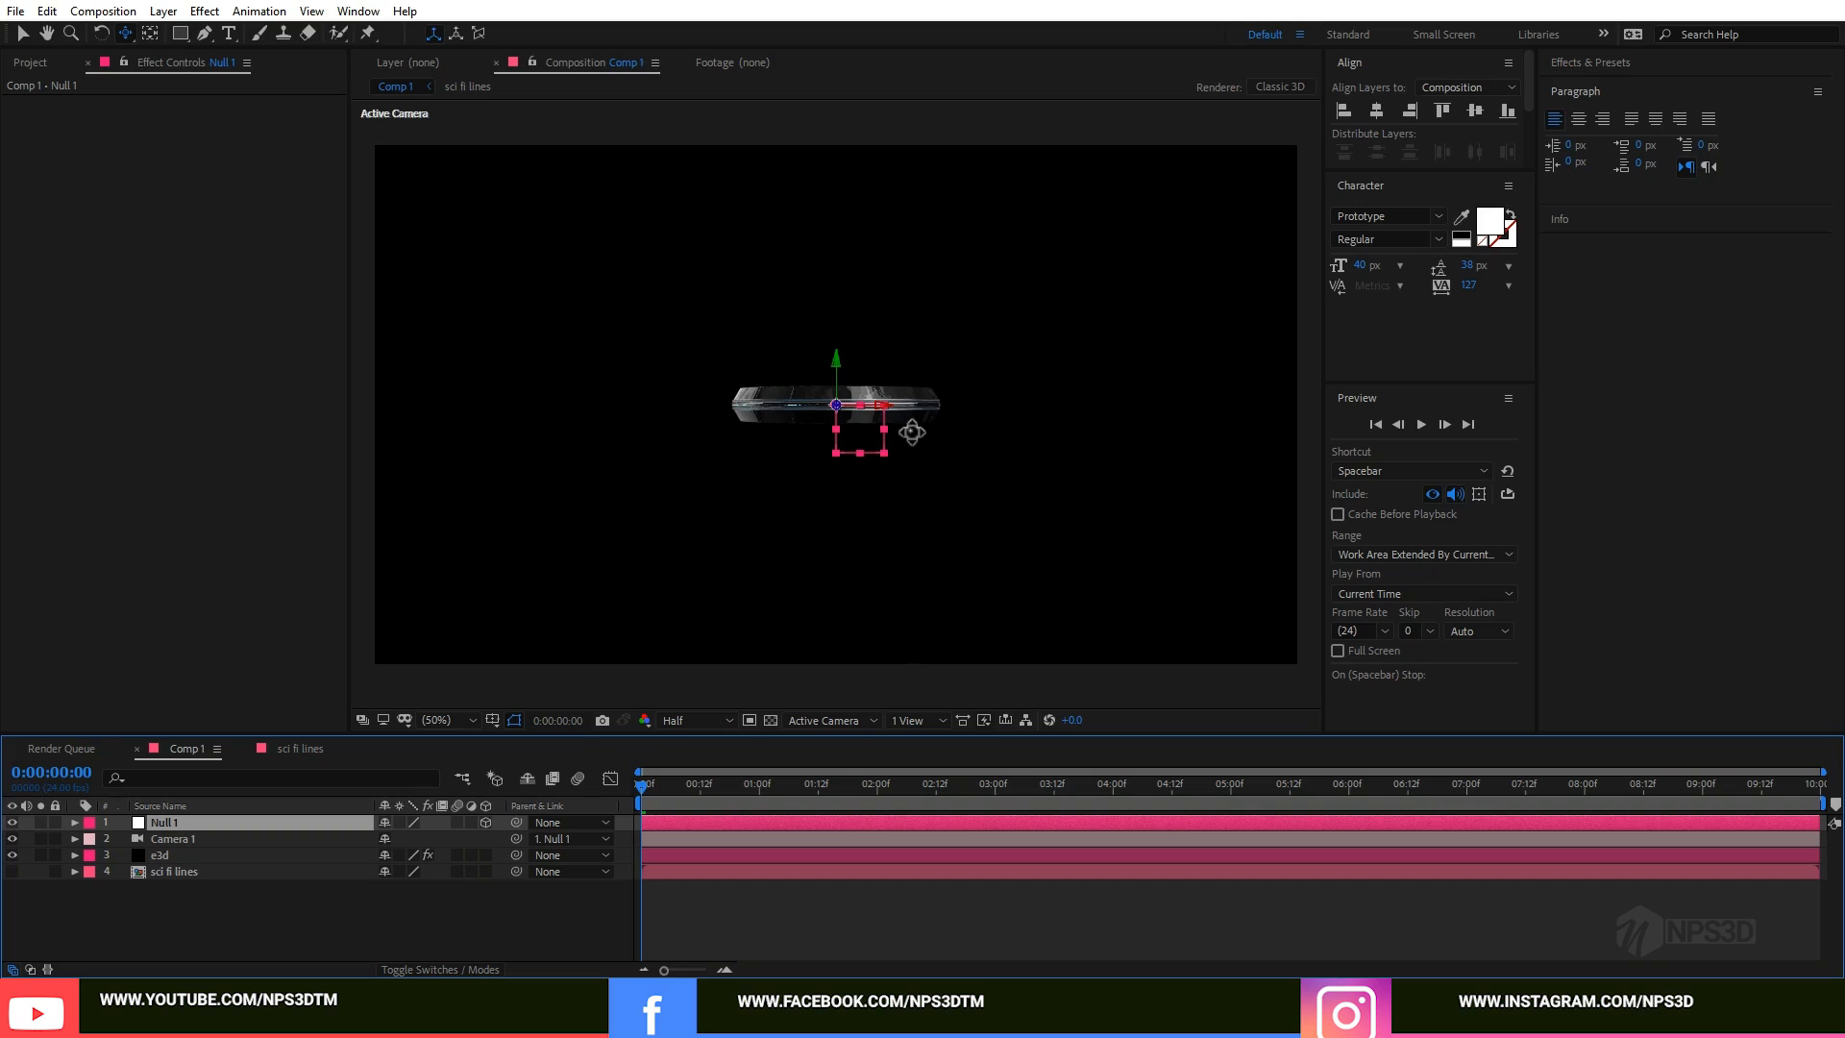
# Step: Orbit and move Camera 1 to a raised close-up, with the ring's glowing inner tubes filling the frame
pyautogui.press('c')
pyautogui.moveTo(907, 413); pyautogui.dragTo(908, 332)
pyautogui.press('c')
pyautogui.press('c')
pyautogui.press('c')
pyautogui.press('c')
pyautogui.moveTo(918, 425); pyautogui.dragTo(960, 391)
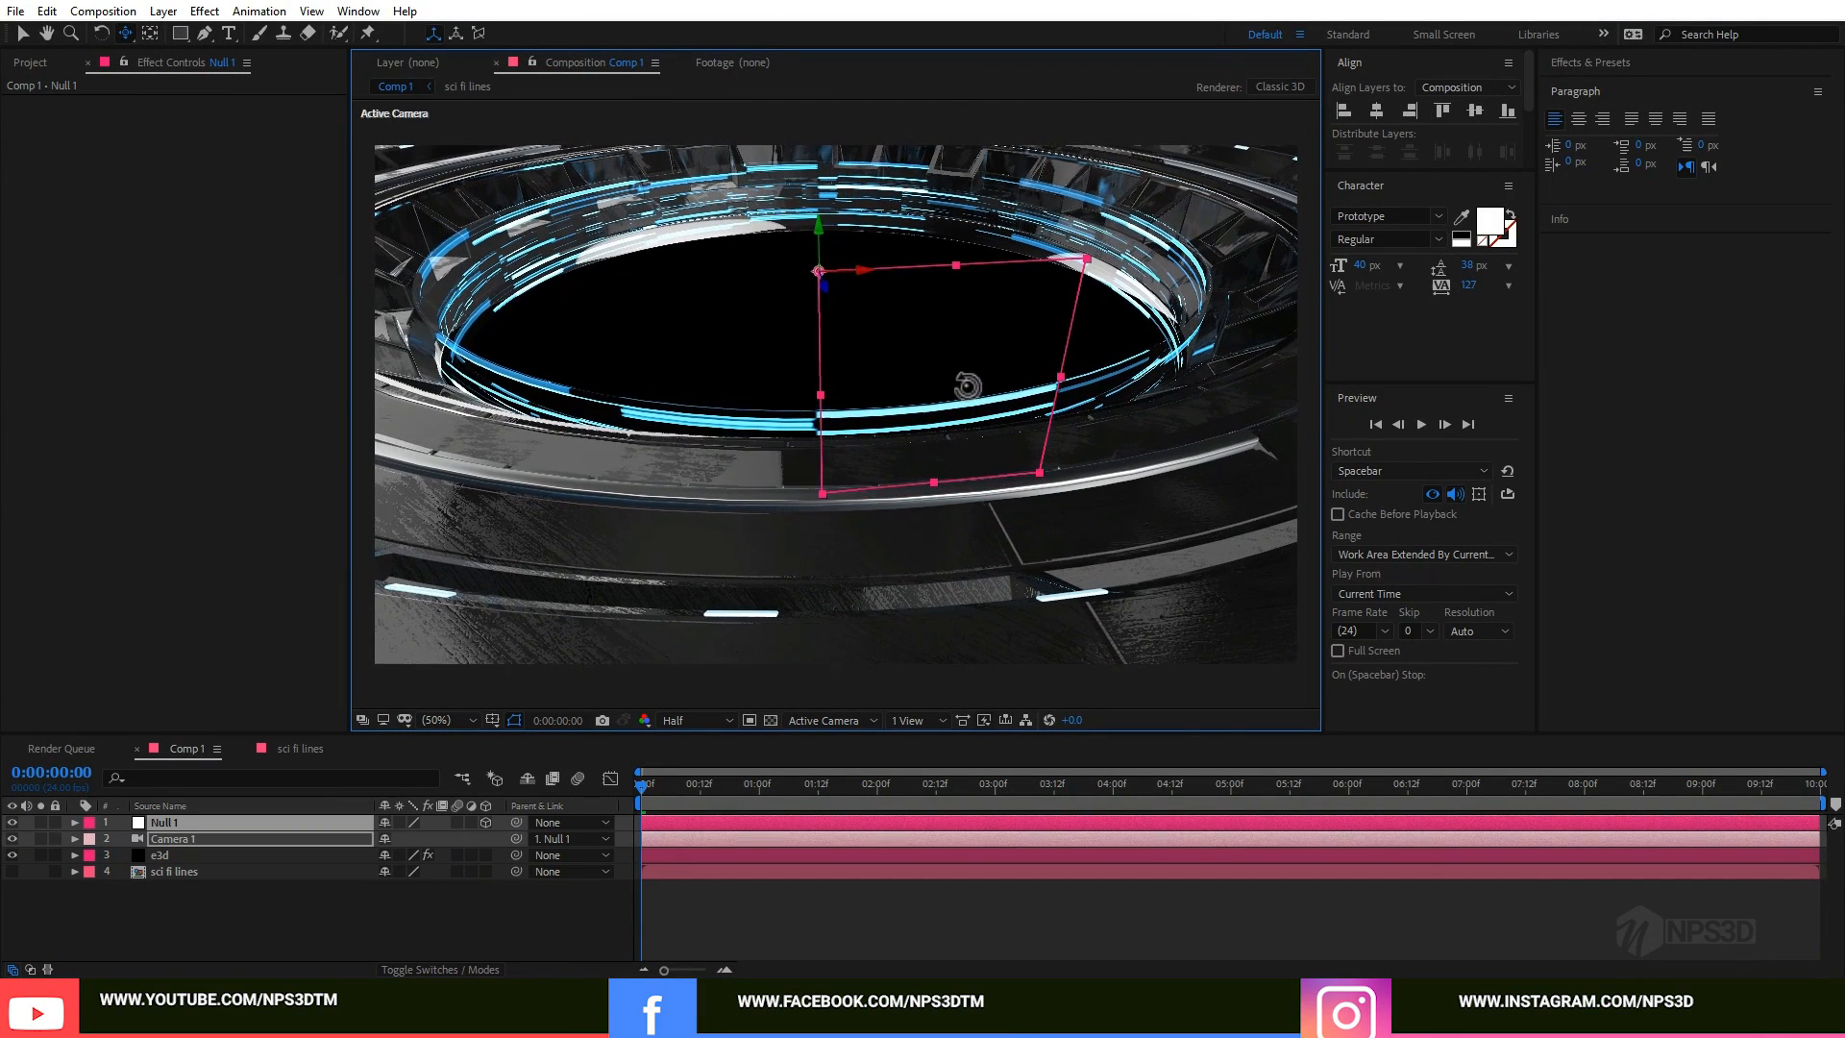
# Step: Rotate Null 1 to X 24° and Y 51°, and reframe the camera on the ring's slanted opening
pyautogui.press('r')
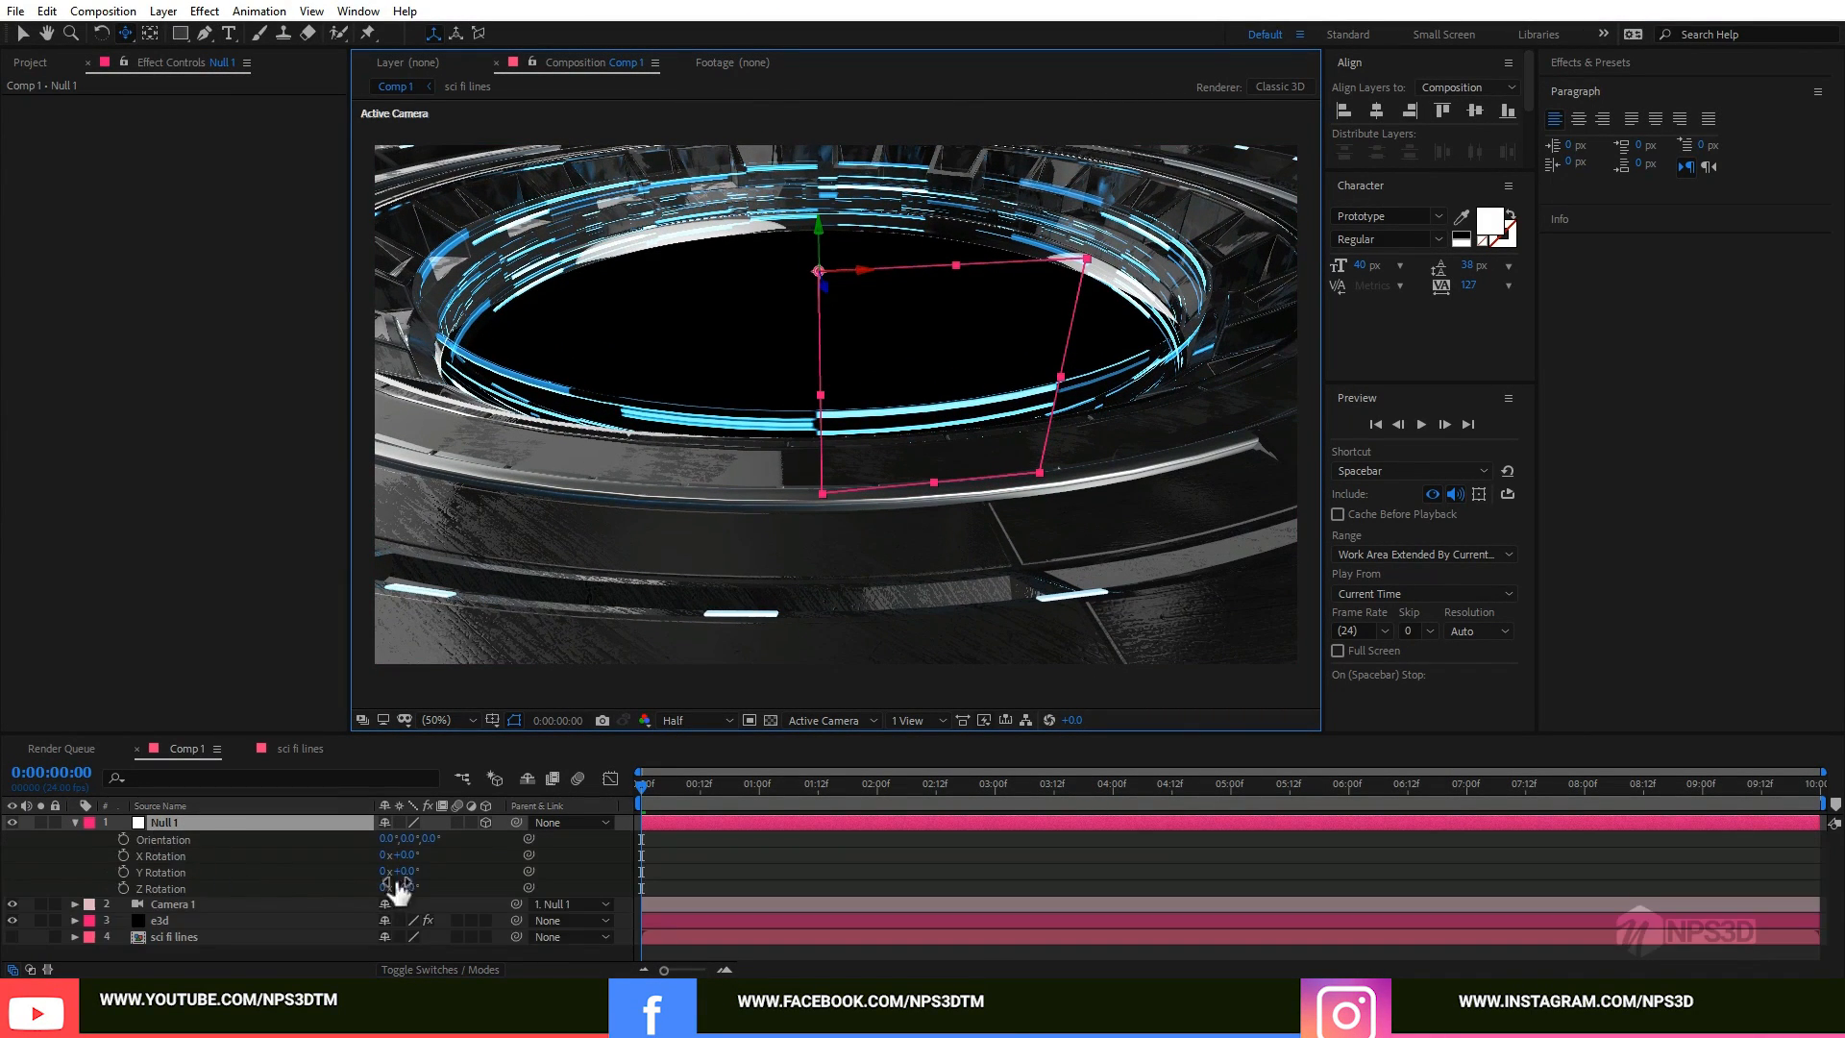
pyautogui.moveTo(408, 856); pyautogui.dragTo(426, 856)
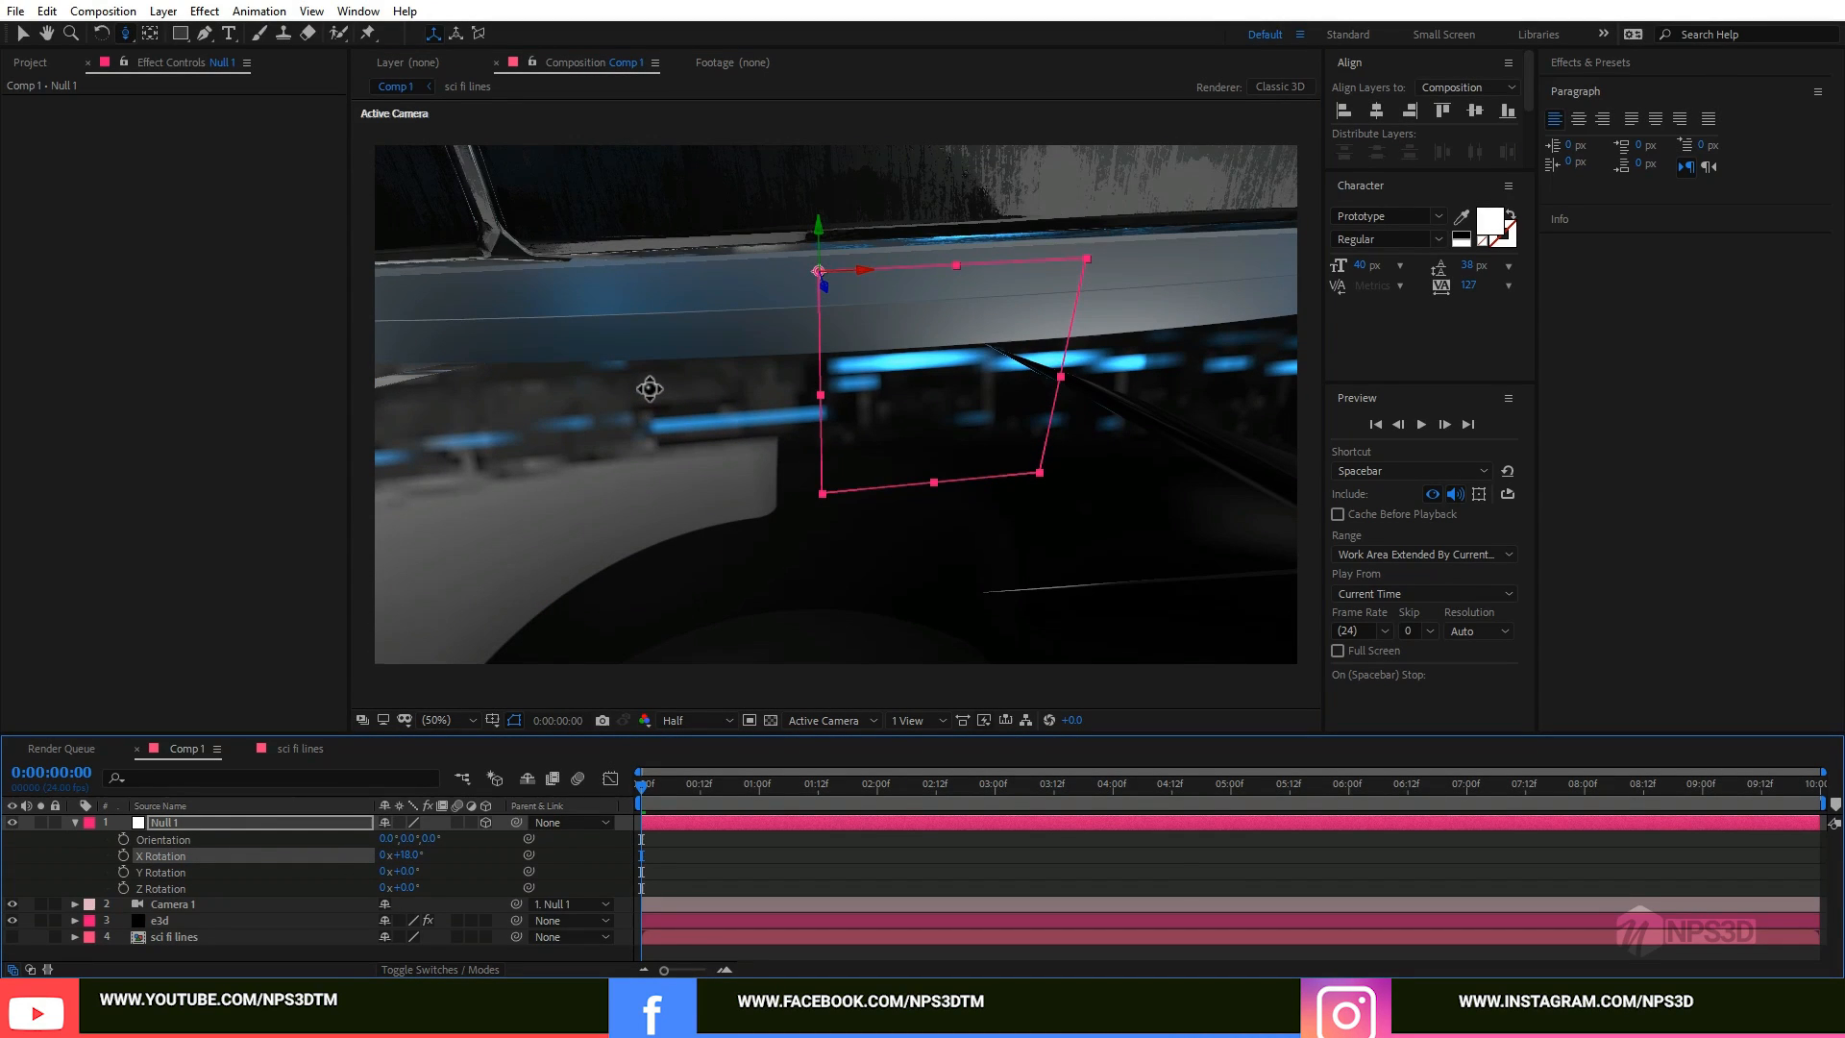
pyautogui.moveTo(650, 389); pyautogui.dragTo(694, 506)
pyautogui.moveTo(406, 872)
pyautogui.mouseDown()
pyautogui.moveTo(448, 868)
pyautogui.moveTo(413, 852)
pyautogui.mouseUp()
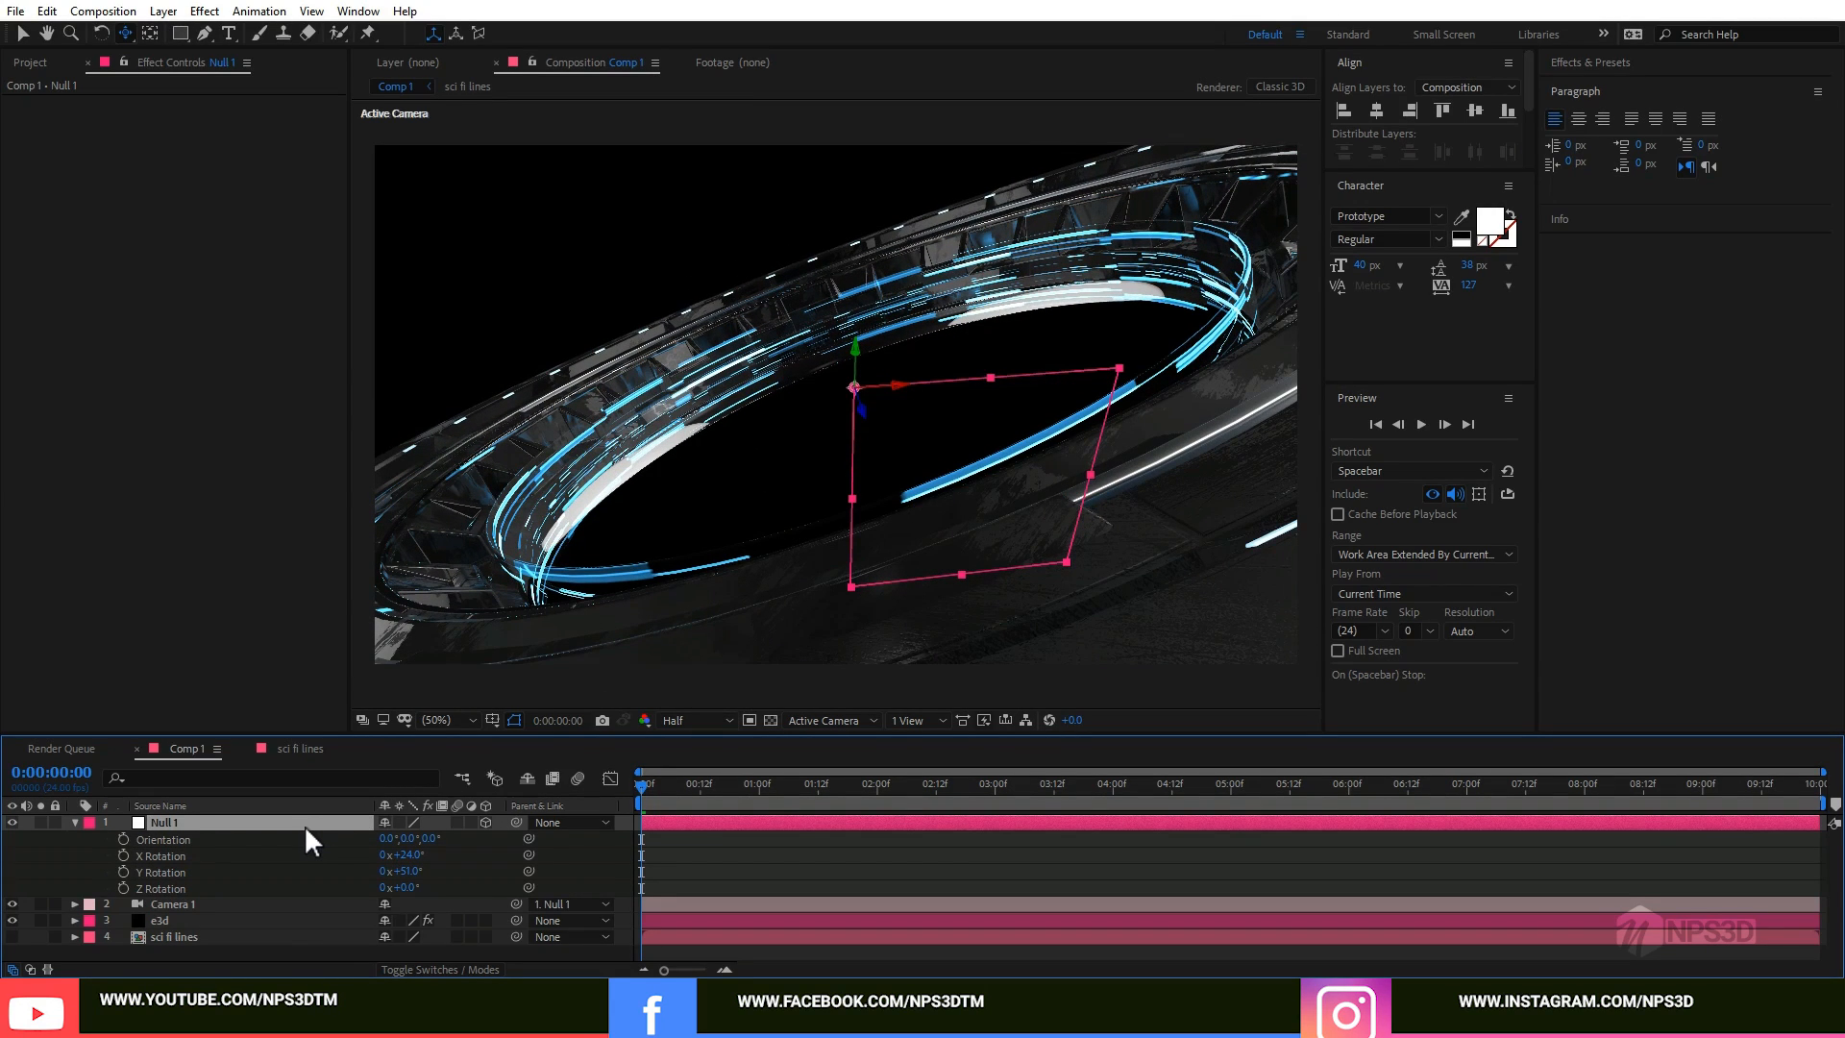
# Step: Keyframe Null 1's position at 966, 540, -52 on the first frame and 960, 540, 44 at 0:00:02:12
pyautogui.hotkey('shift', 'p')
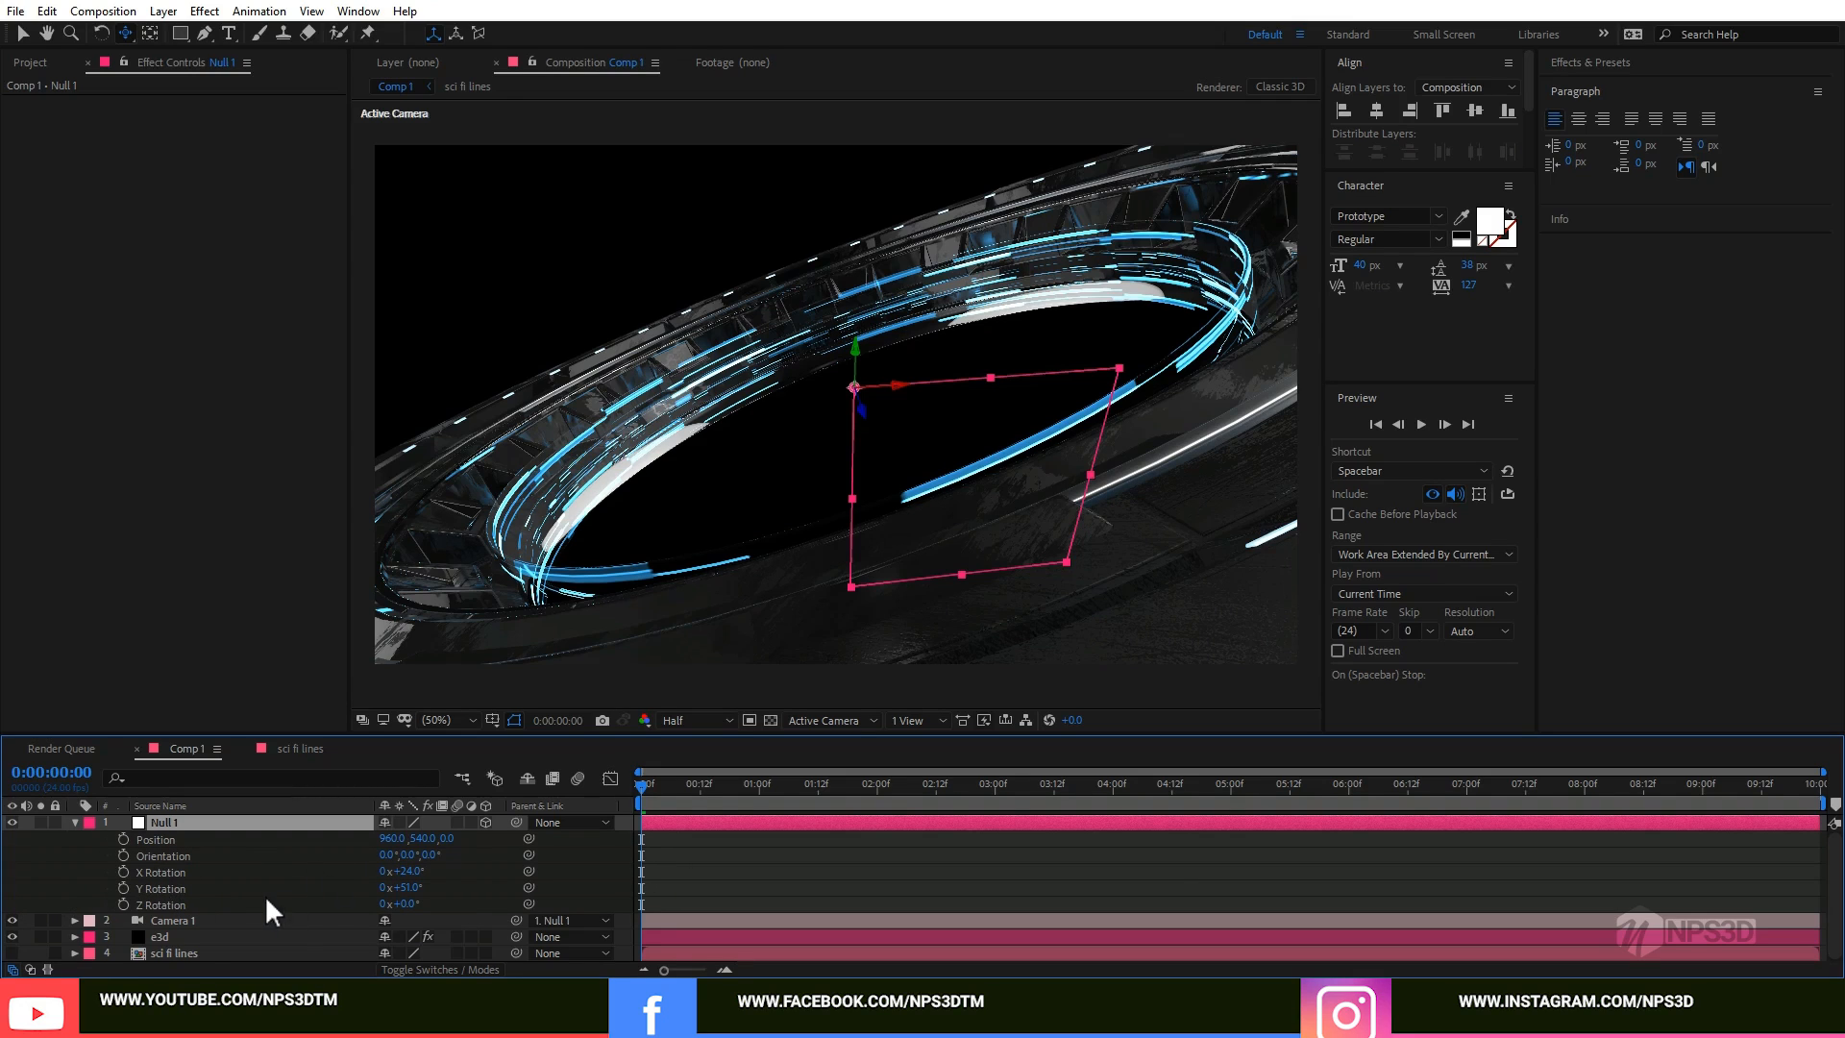
pyautogui.click(123, 840)
pyautogui.moveTo(707, 786); pyautogui.dragTo(938, 782)
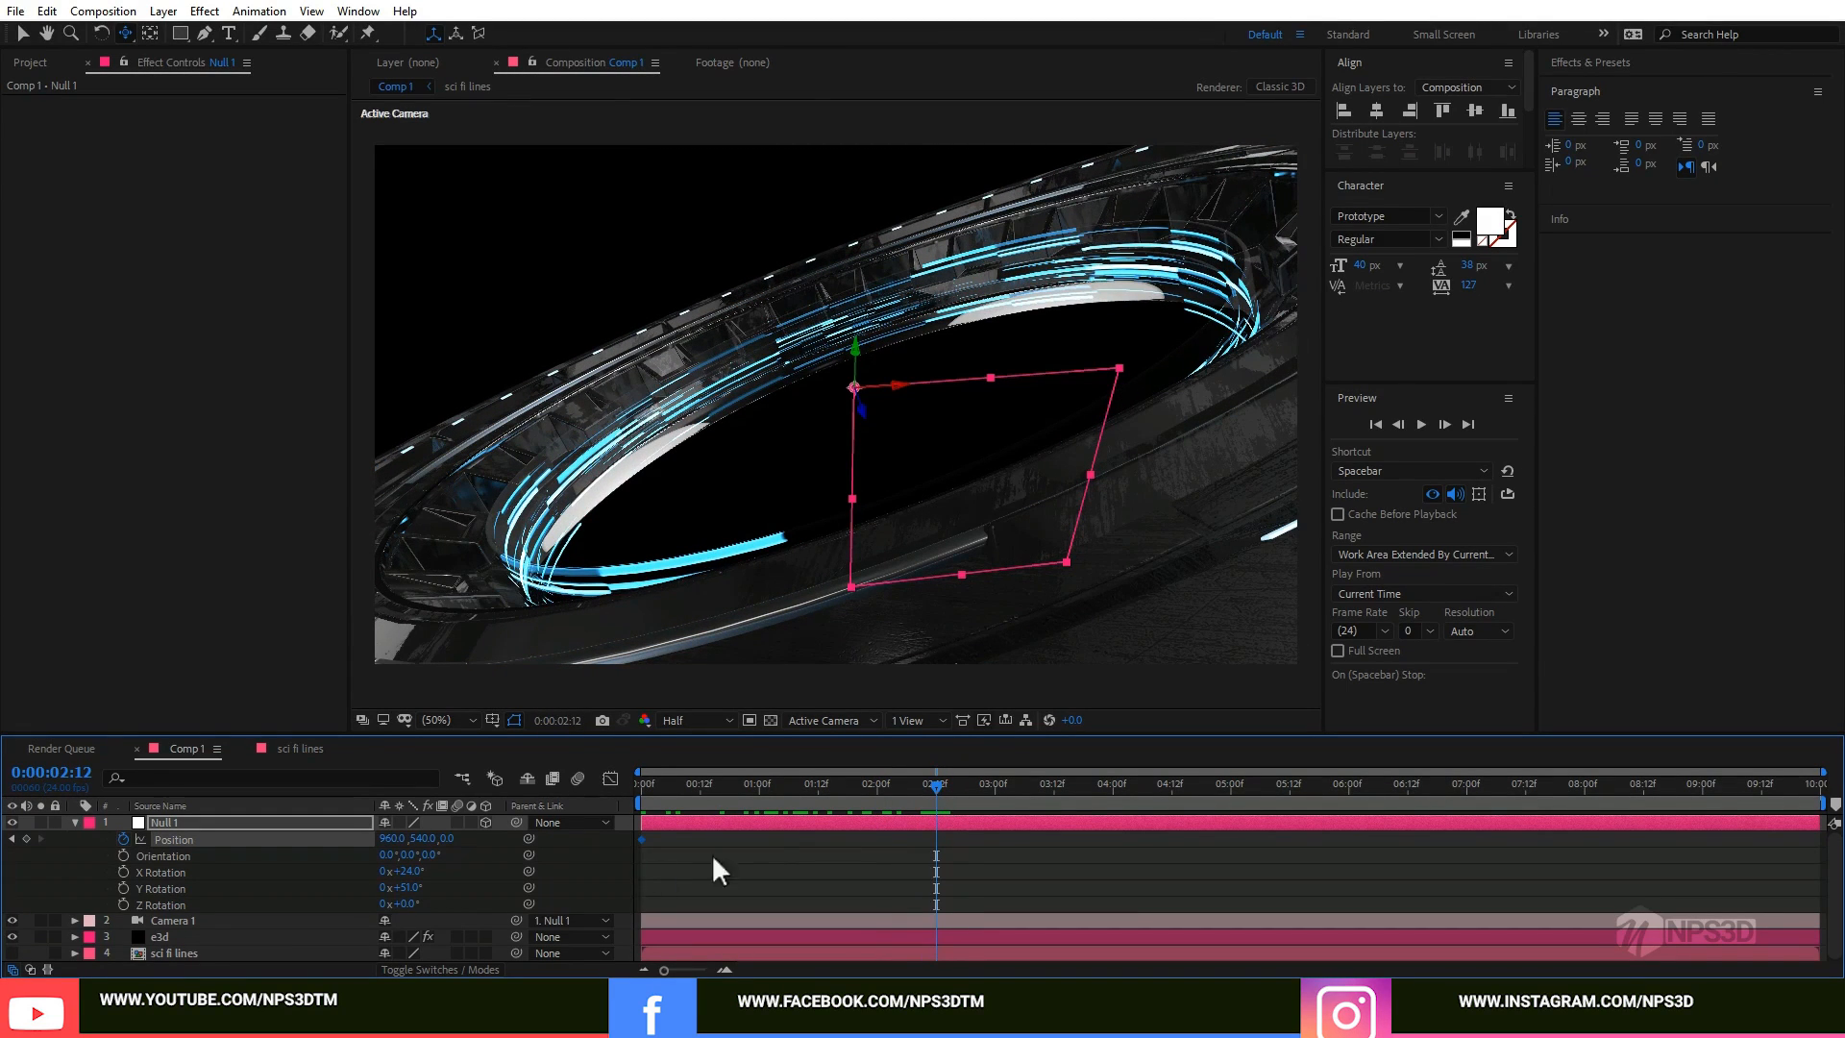
pyautogui.moveTo(445, 839); pyautogui.dragTo(471, 827)
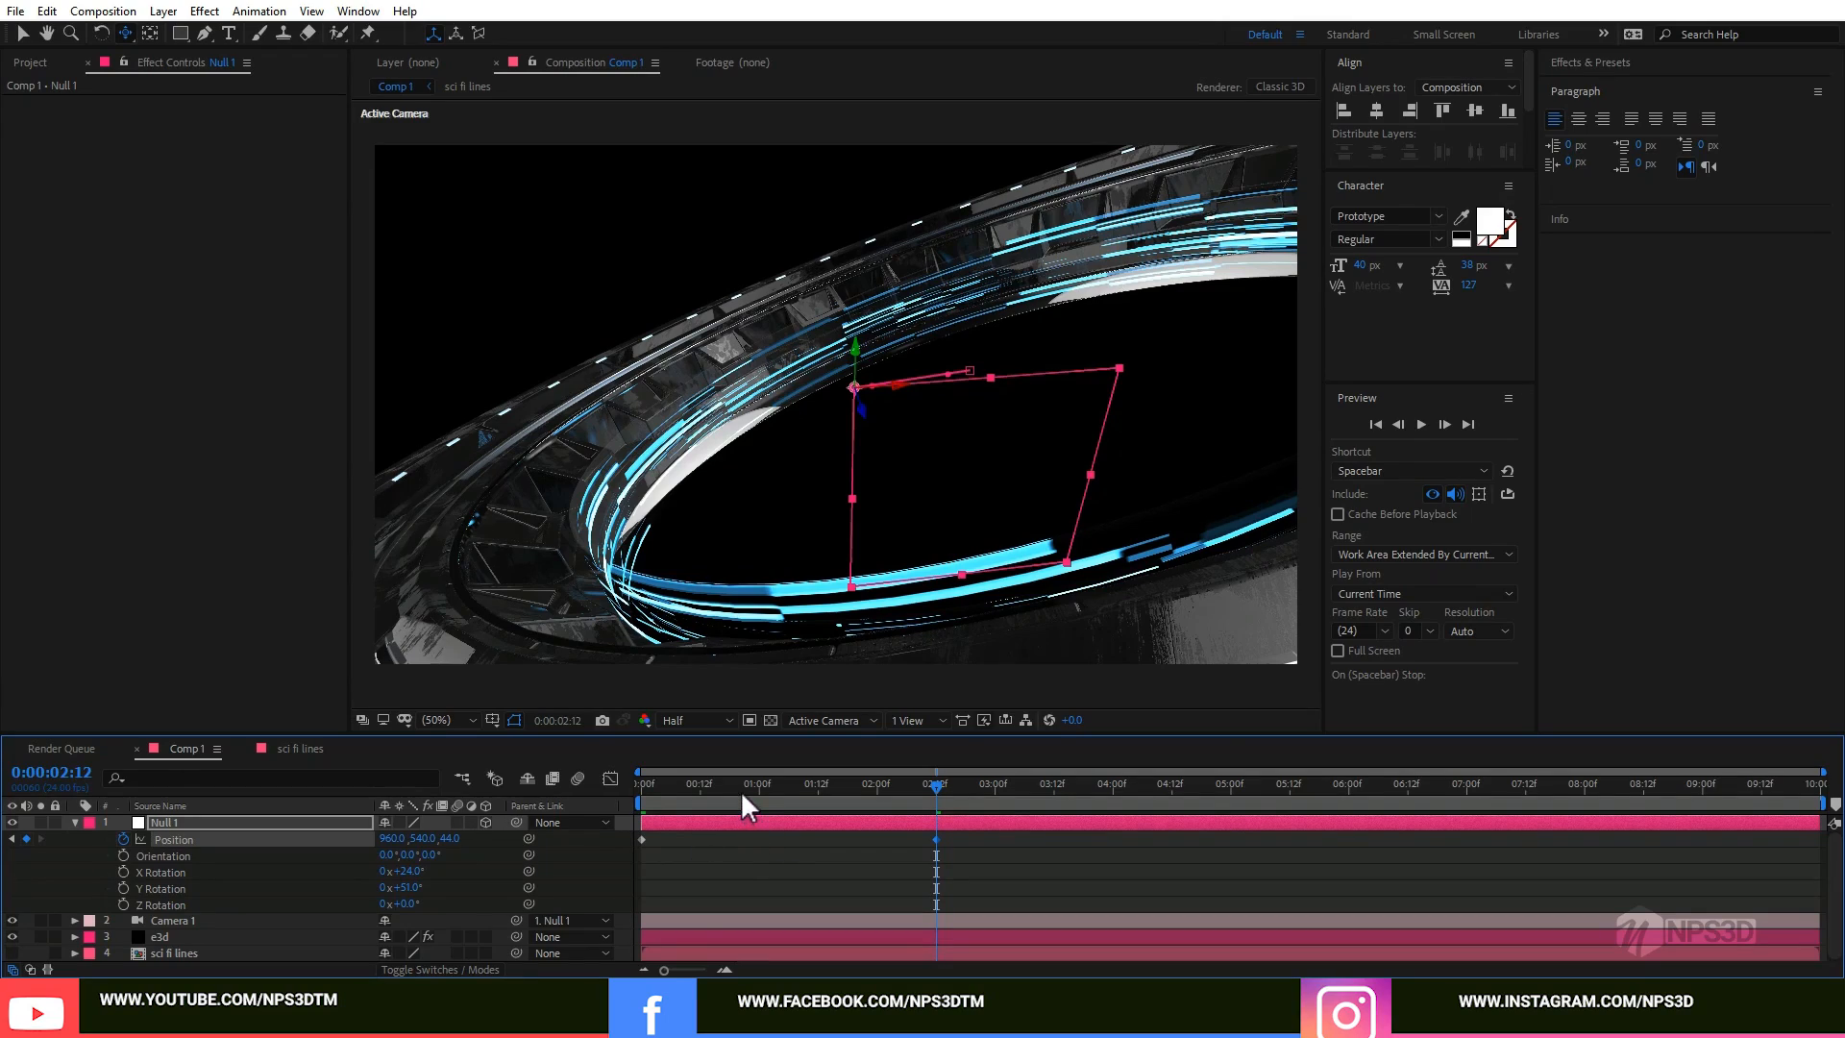
pyautogui.press('Home')
pyautogui.moveTo(449, 837); pyautogui.dragTo(391, 840)
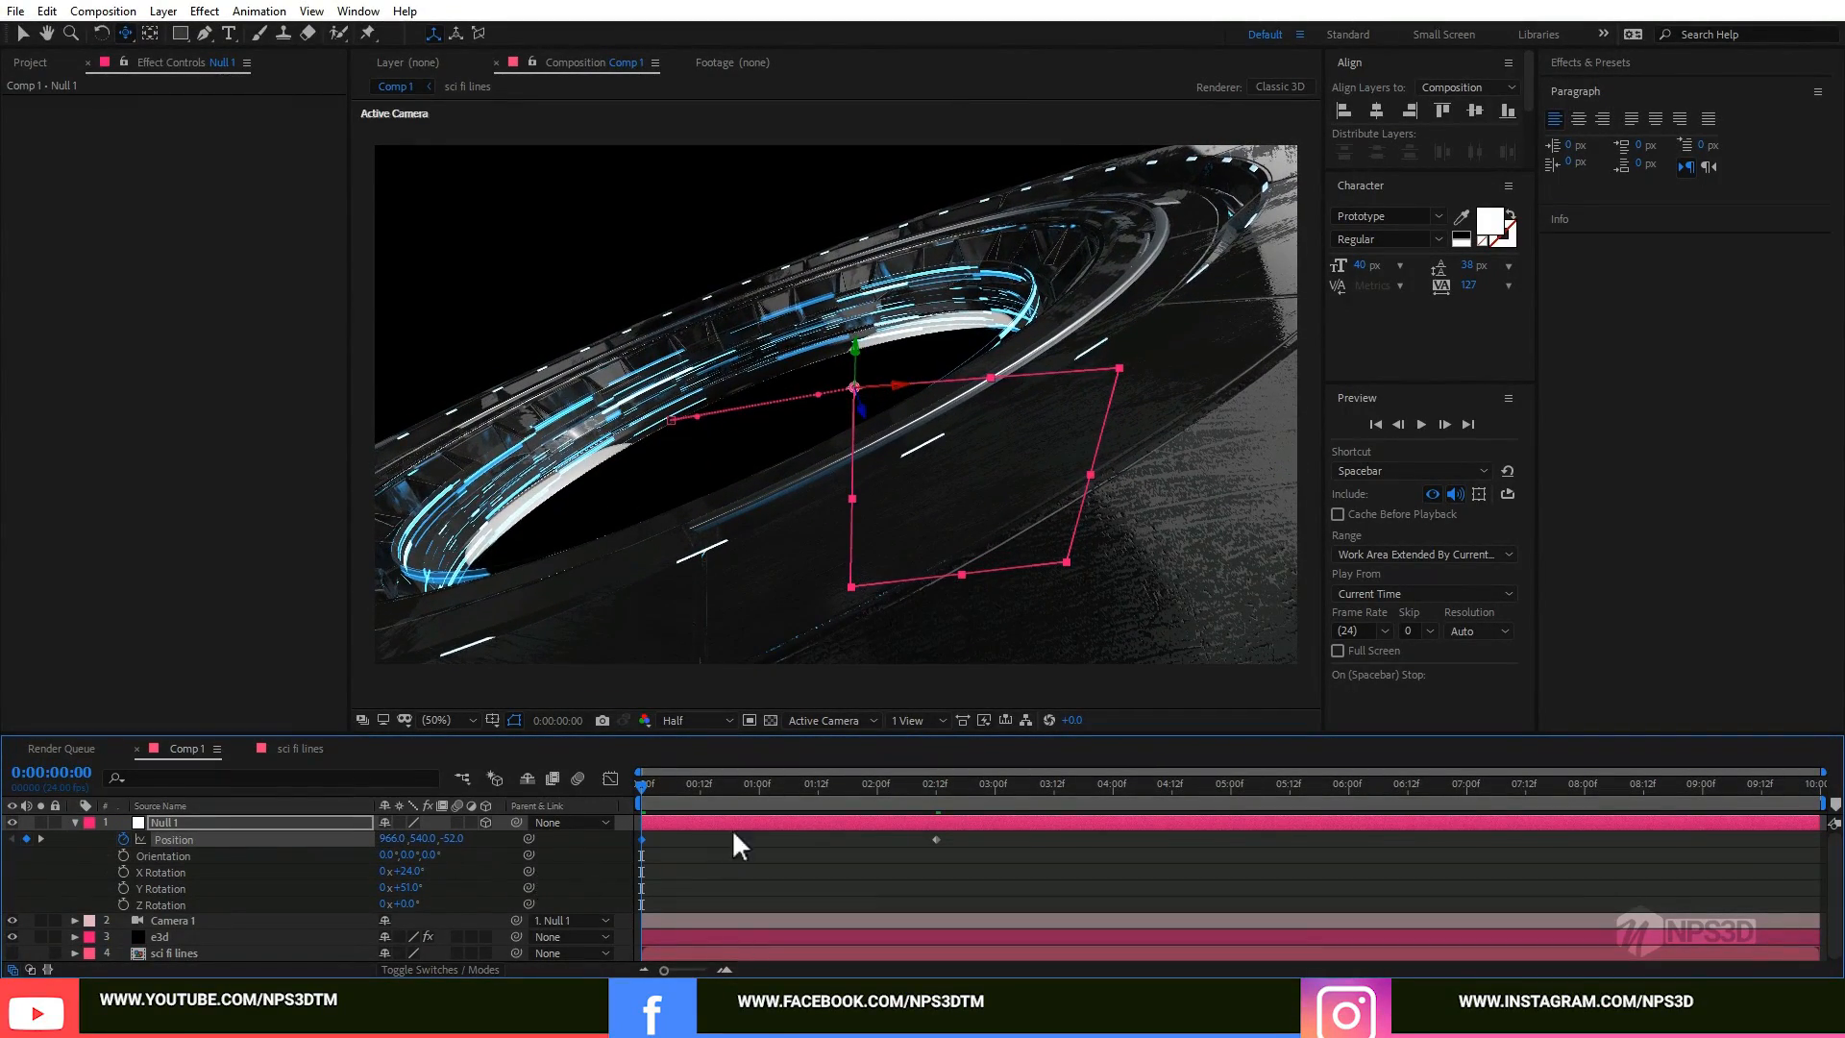
# Step: Keyframe Null 1's X and Y rotation on the first frame and at 0:00:02:12, with X at 32° on the second keyframe
pyautogui.click(123, 871)
pyautogui.click(123, 887)
pyautogui.click(932, 783)
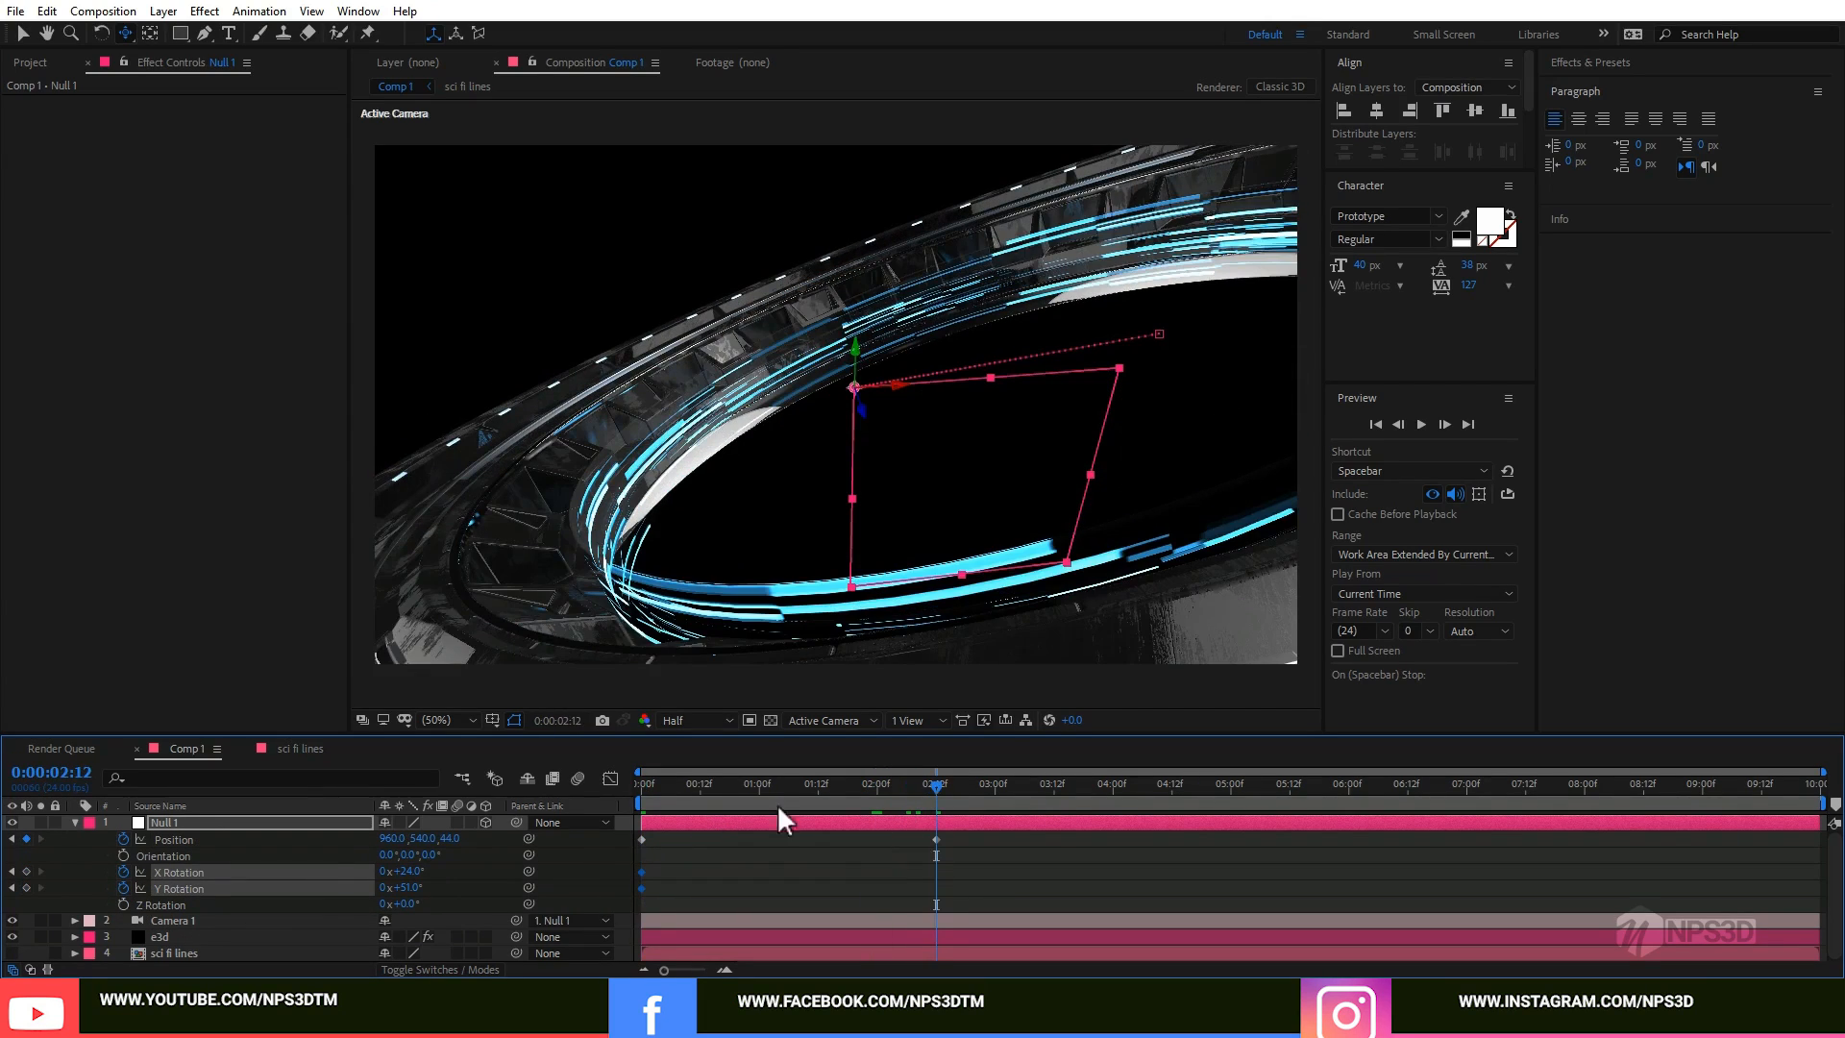
pyautogui.moveTo(403, 873); pyautogui.dragTo(409, 873)
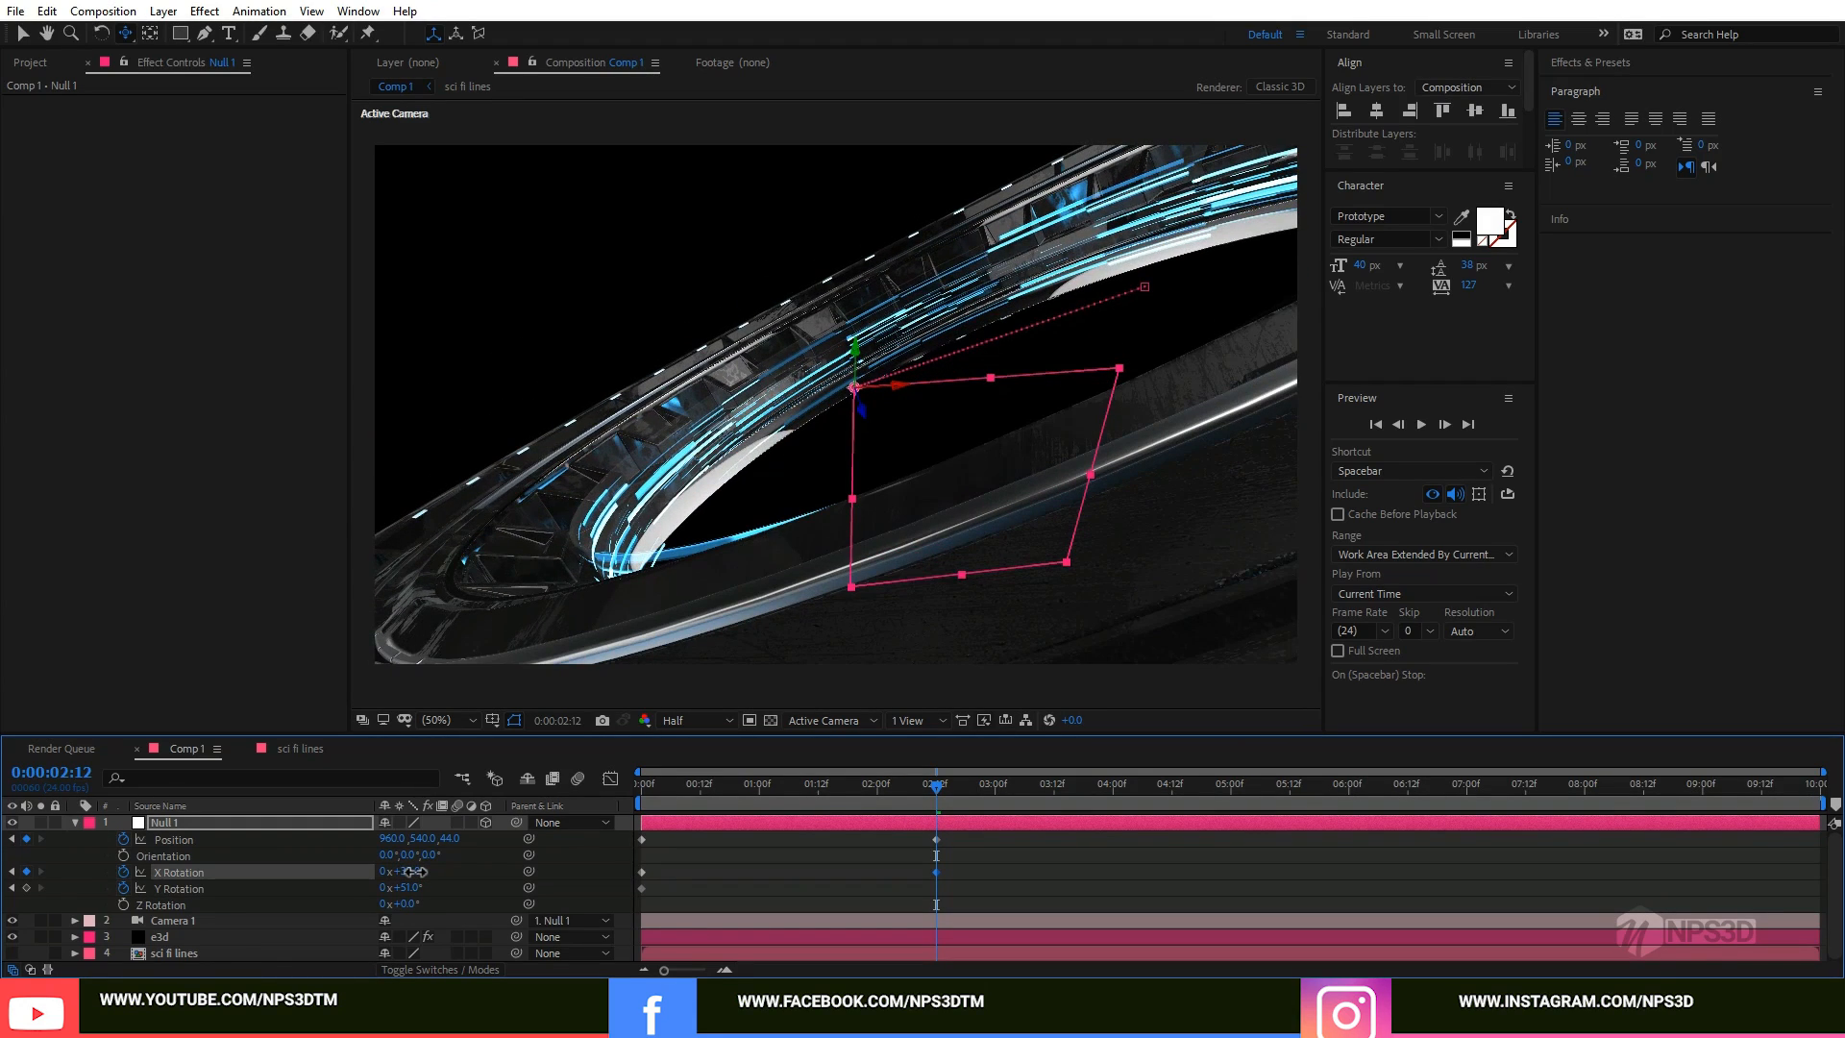
pyautogui.moveTo(408, 888); pyautogui.dragTo(396, 888)
# Step: Adjust Null 1's Y rotation on the first frame
pyautogui.moveTo(936, 787); pyautogui.dragTo(634, 828)
pyautogui.moveTo(408, 887); pyautogui.dragTo(435, 887)
pyautogui.click(737, 569)
# Step: At 0:00:02:12, set Null 1's Y rotation to 88° and its position to 945, 547, 10
pyautogui.moveTo(642, 784); pyautogui.dragTo(936, 786)
pyautogui.moveTo(412, 887); pyautogui.dragTo(465, 892)
pyautogui.moveTo(390, 840); pyautogui.dragTo(439, 834)
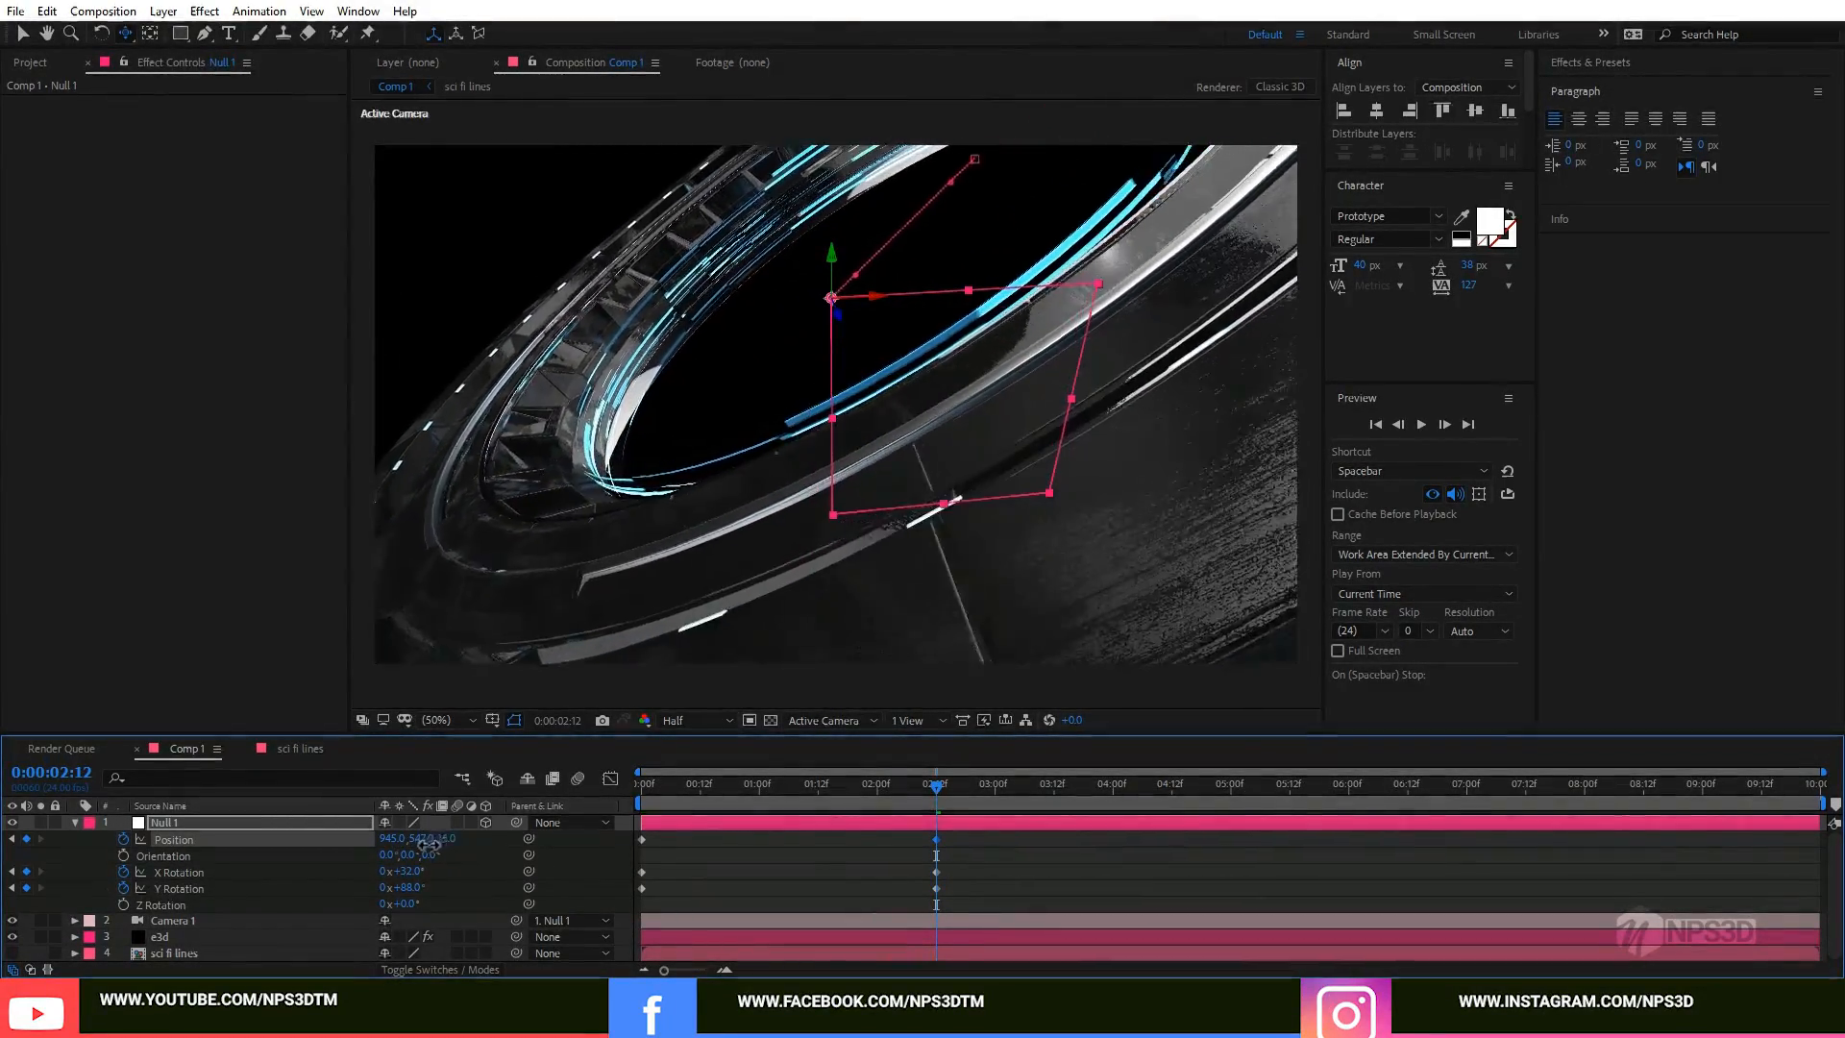
# Step: Retune Null 1's rotation to X 35°, Y 71° on the first frame and X 13°, Y 107° at 0:00:02:12, previewing the move
pyautogui.press('Home')
pyautogui.press('space')
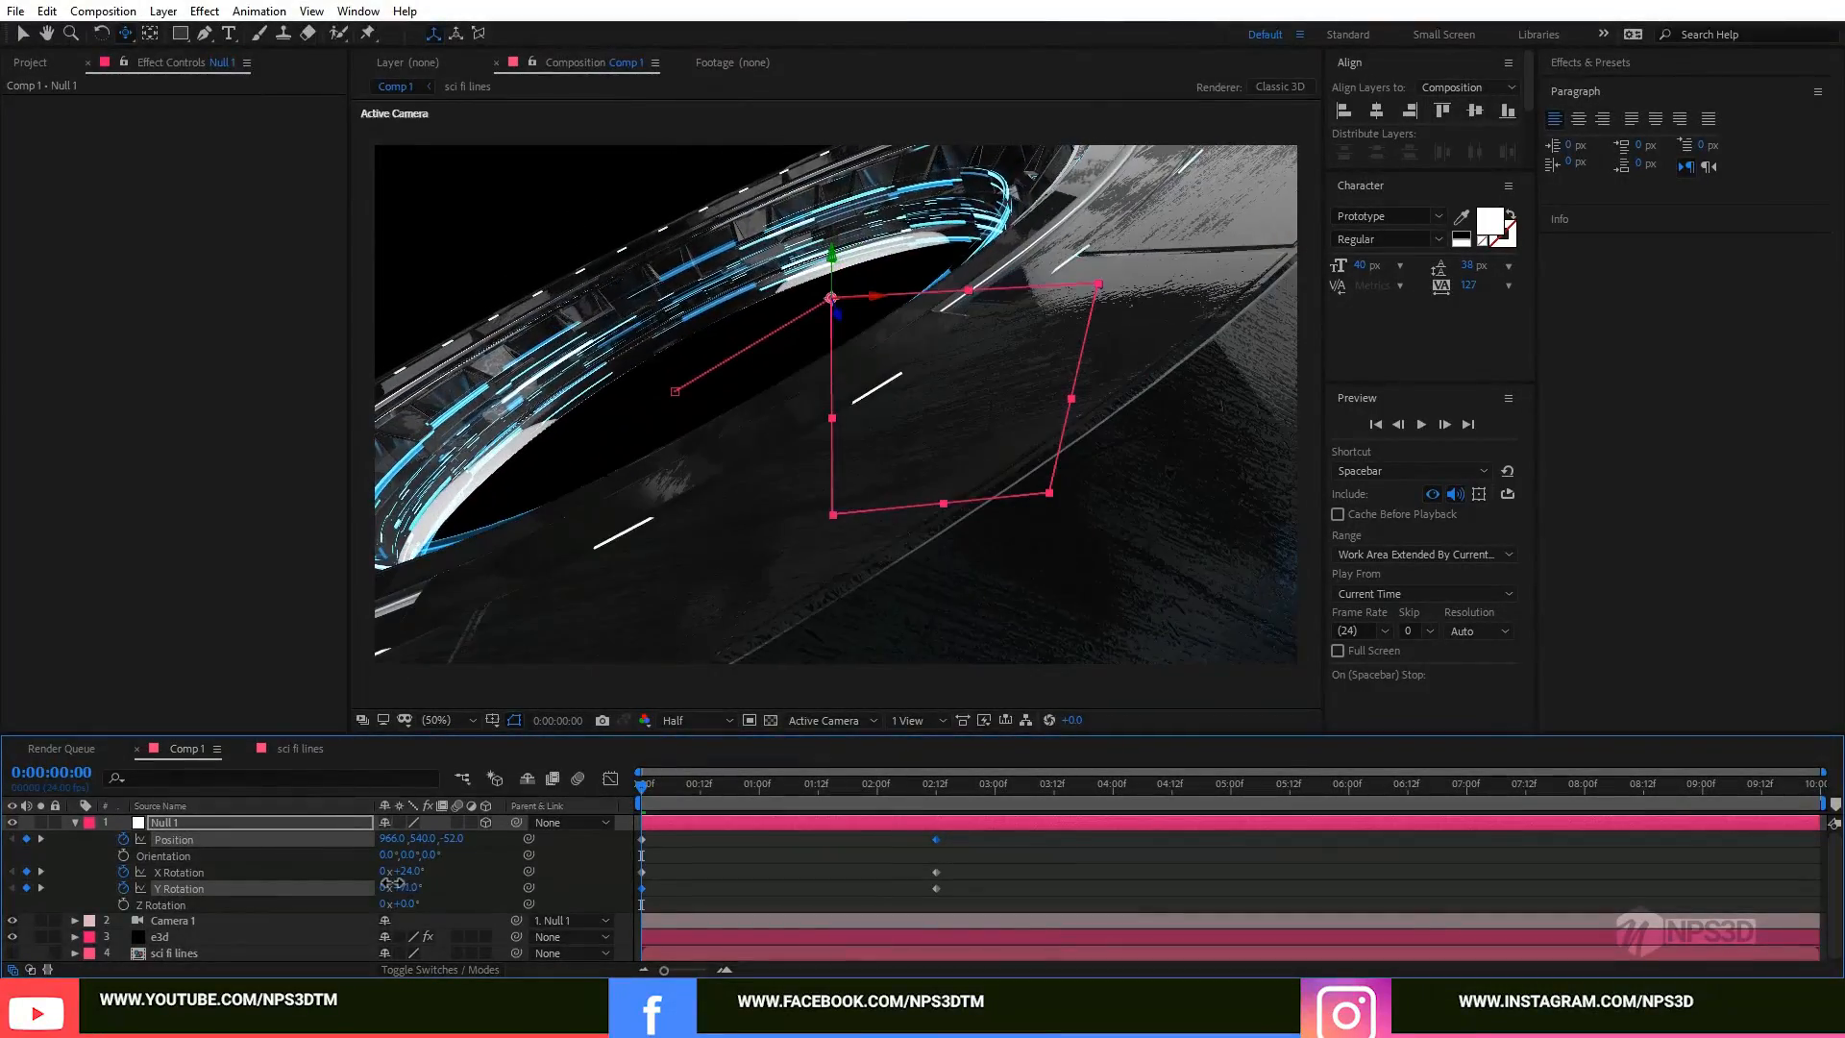
pyautogui.click(936, 786)
pyautogui.moveTo(411, 887)
pyautogui.mouseDown()
pyautogui.moveTo(430, 887)
pyautogui.moveTo(398, 872)
pyautogui.mouseUp()
pyautogui.moveTo(936, 786); pyautogui.dragTo(630, 823)
pyautogui.press('space')
pyautogui.press('space')
# Step: Set Null 1's rotation at 0:00:02:12 to X 18° and Y 78°, and play the camera move from the first frame
pyautogui.click(938, 788)
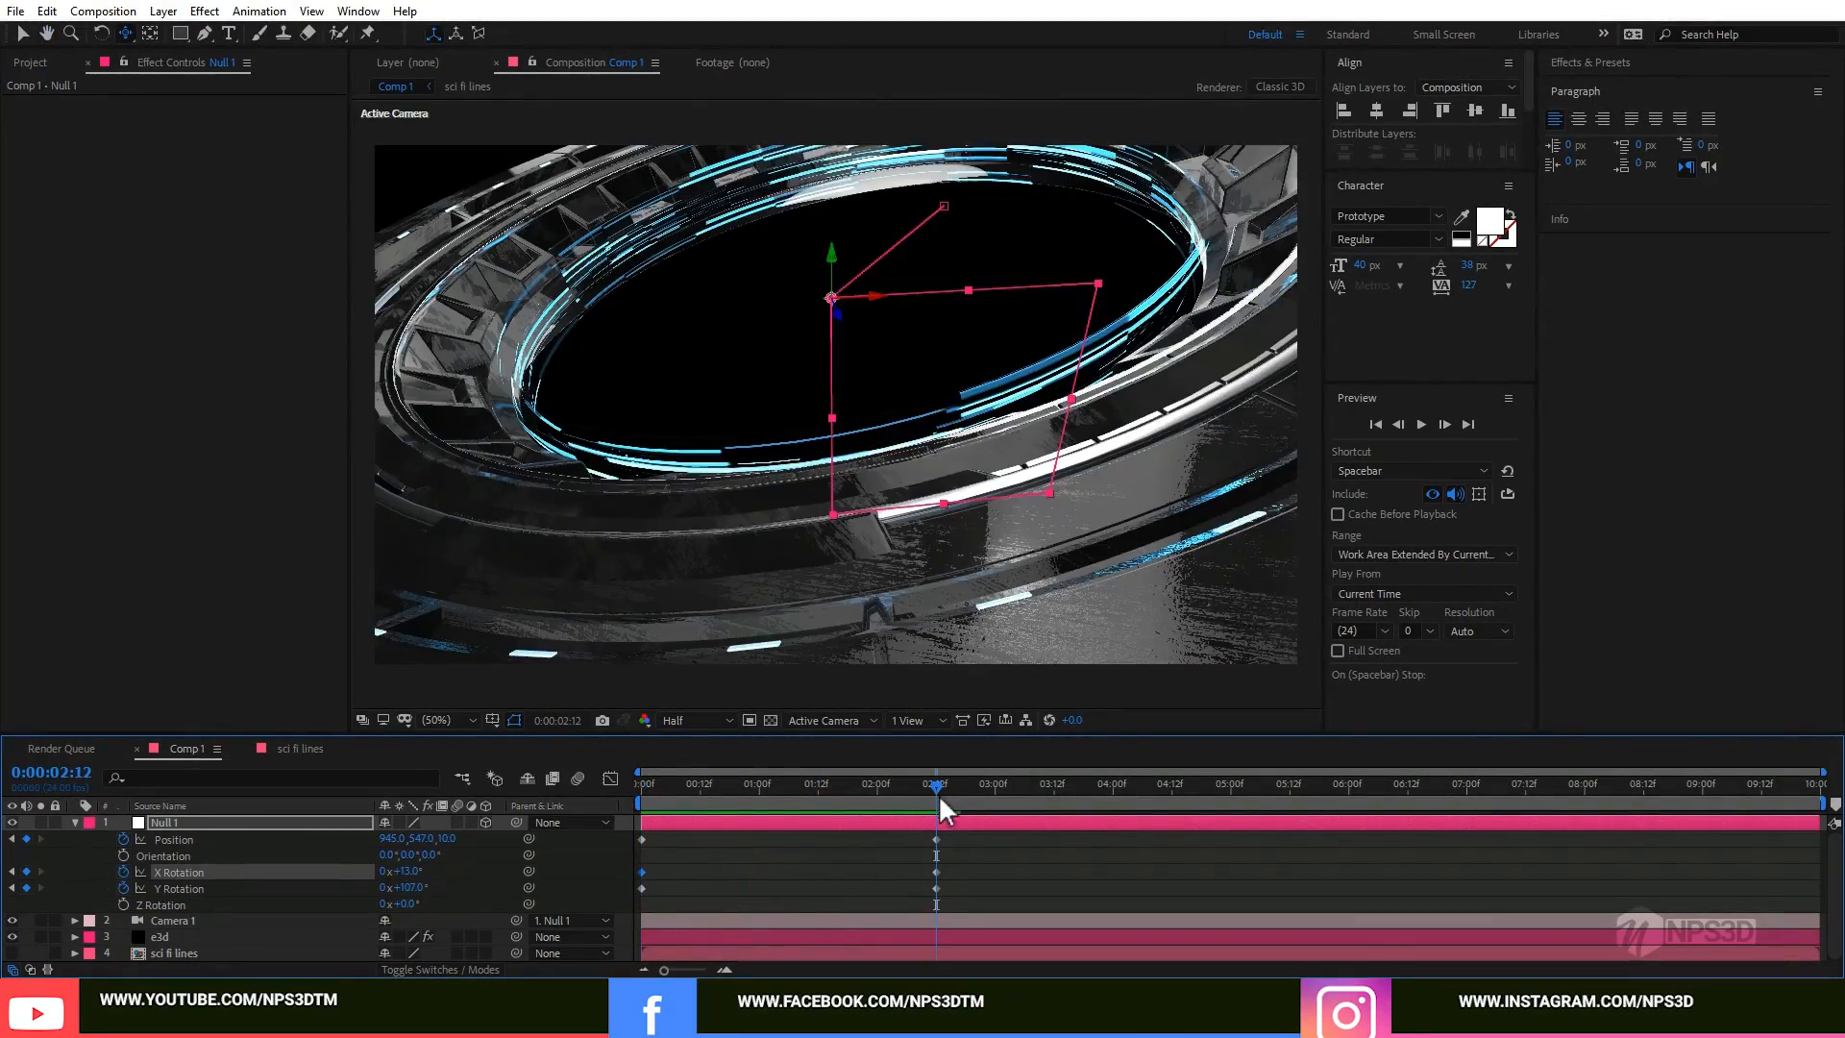
pyautogui.moveTo(409, 885); pyautogui.dragTo(415, 872)
pyautogui.press('Home')
pyautogui.press('space')
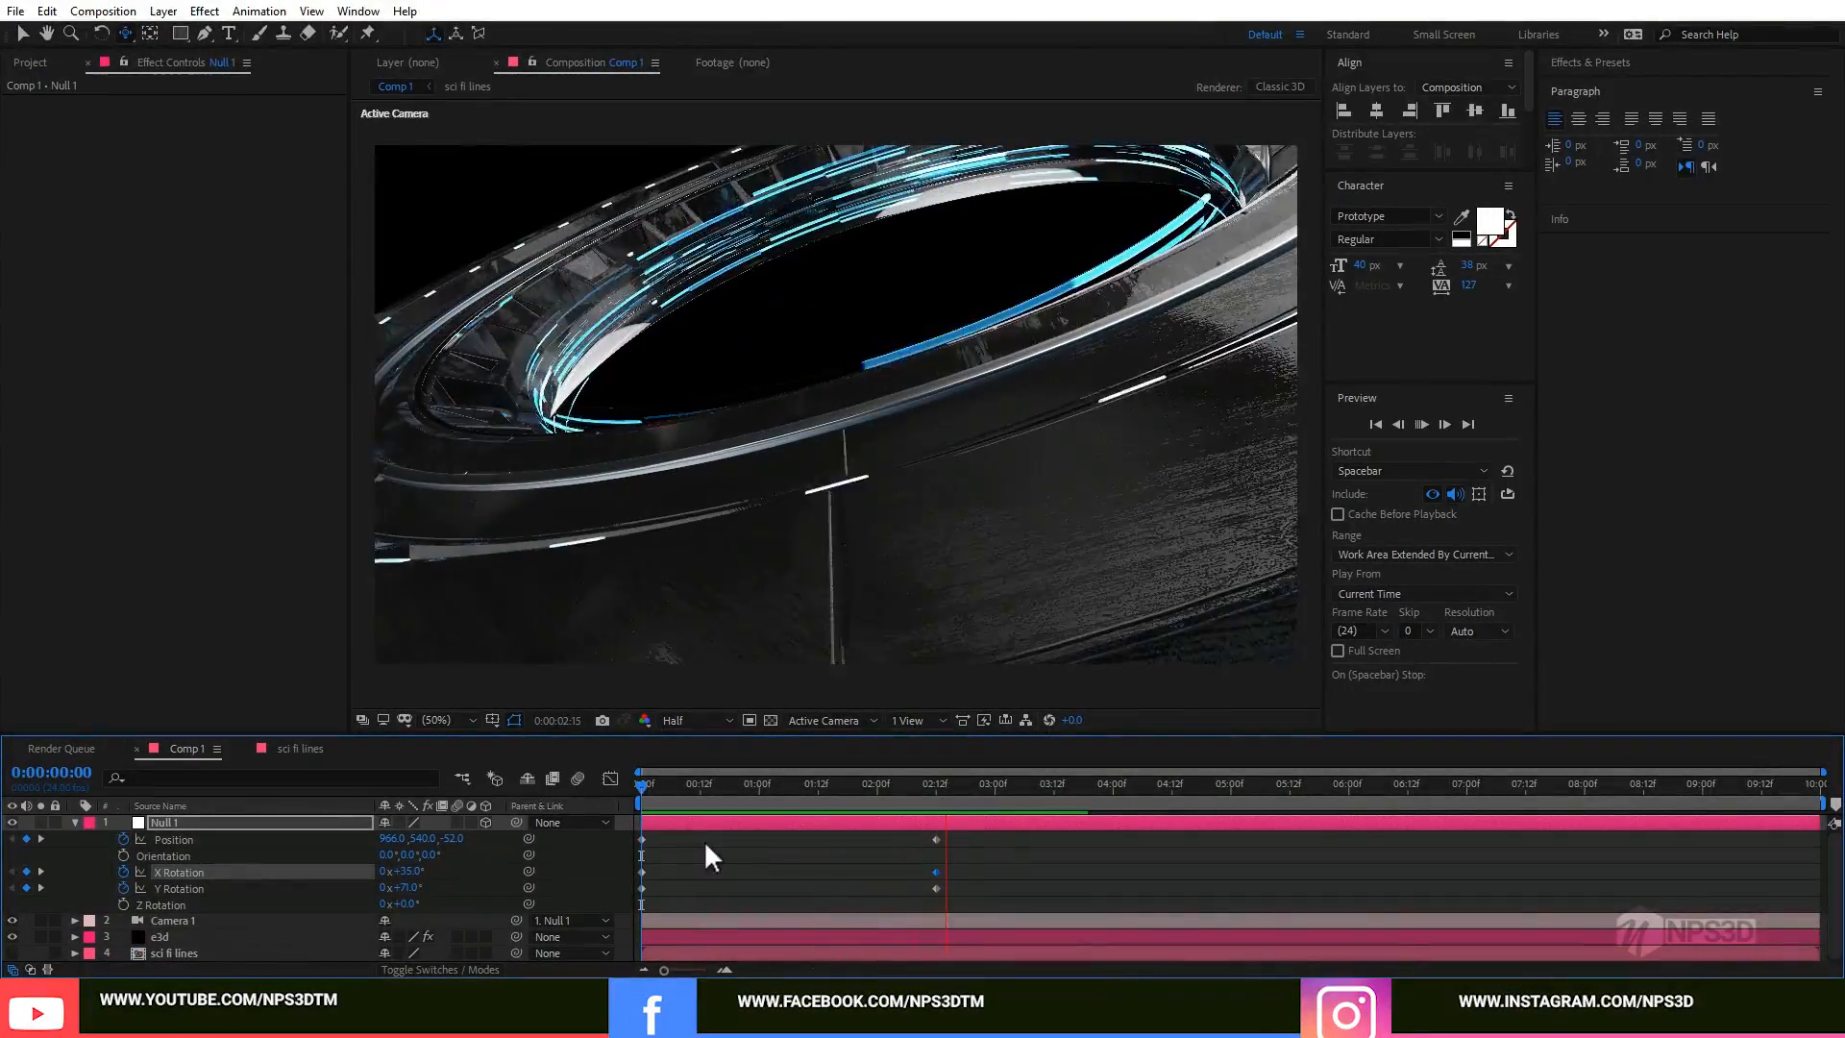
pyautogui.click(934, 798)
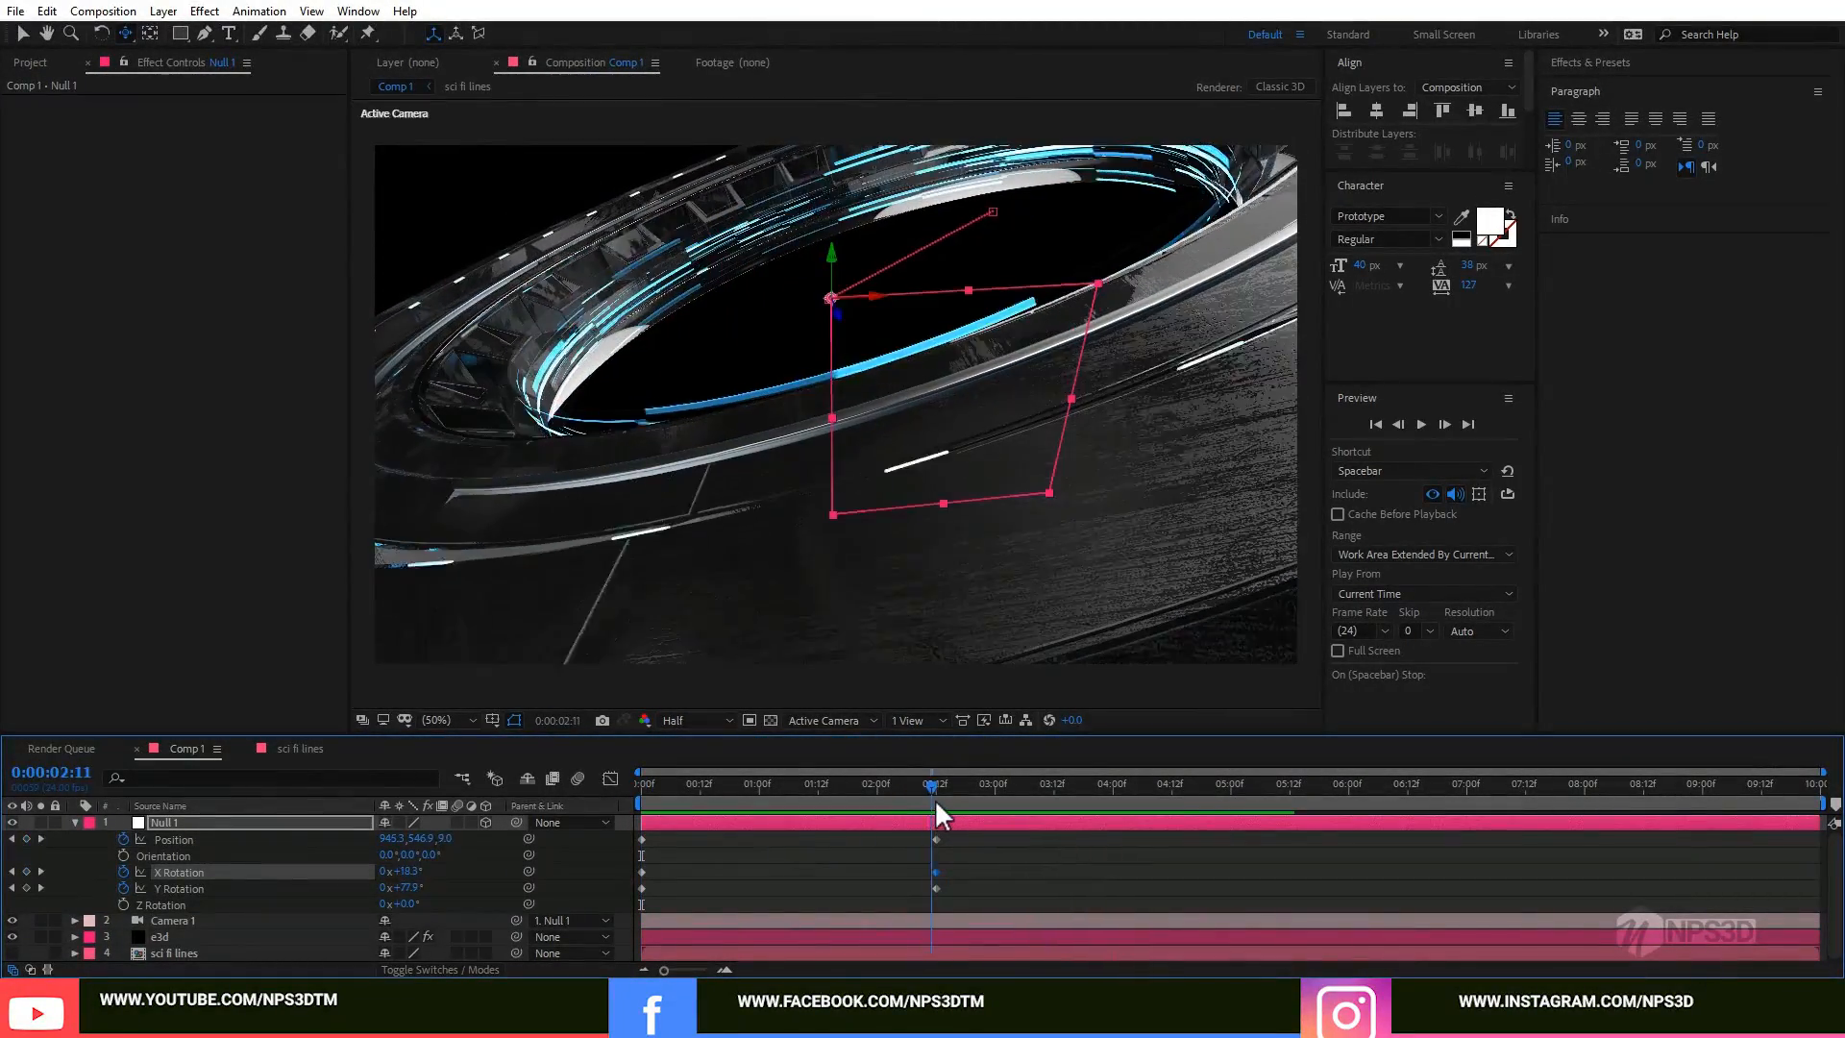
# Step: Reveal the e3d layer's keyframed properties and return to the first frame
pyautogui.click(173, 938)
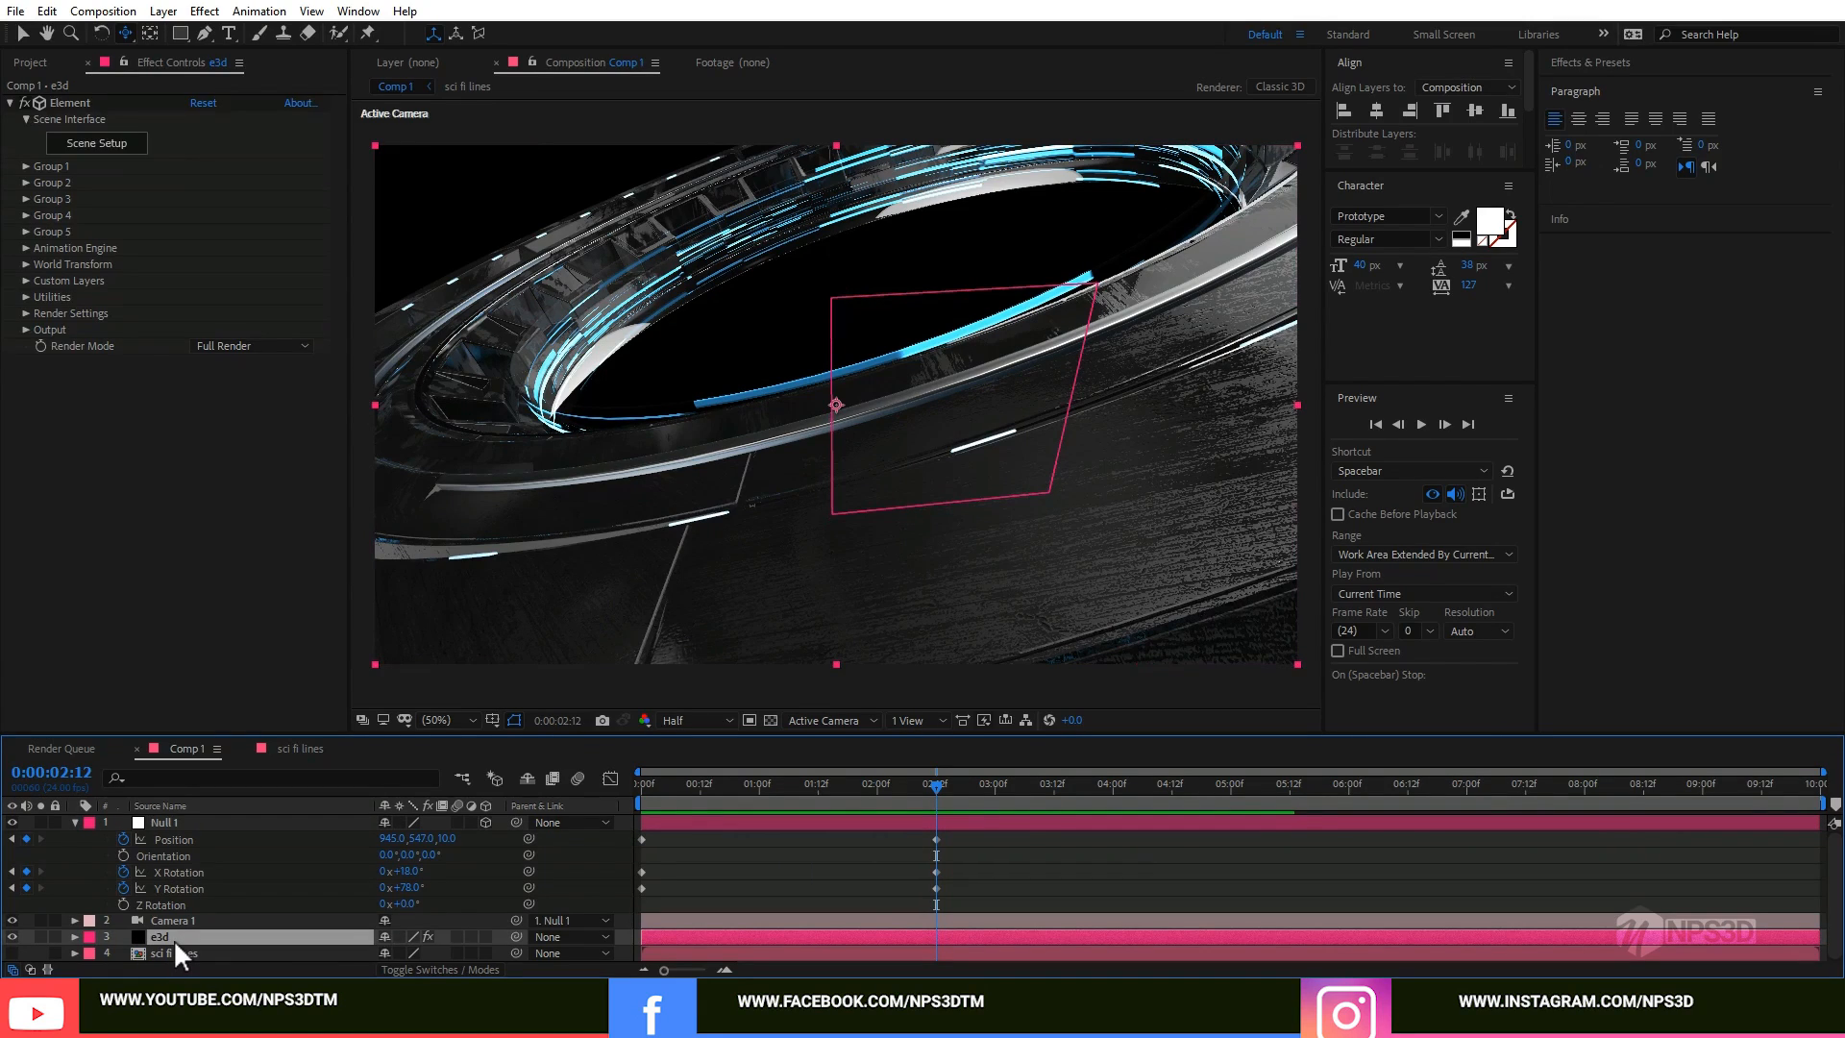
pyautogui.press('u')
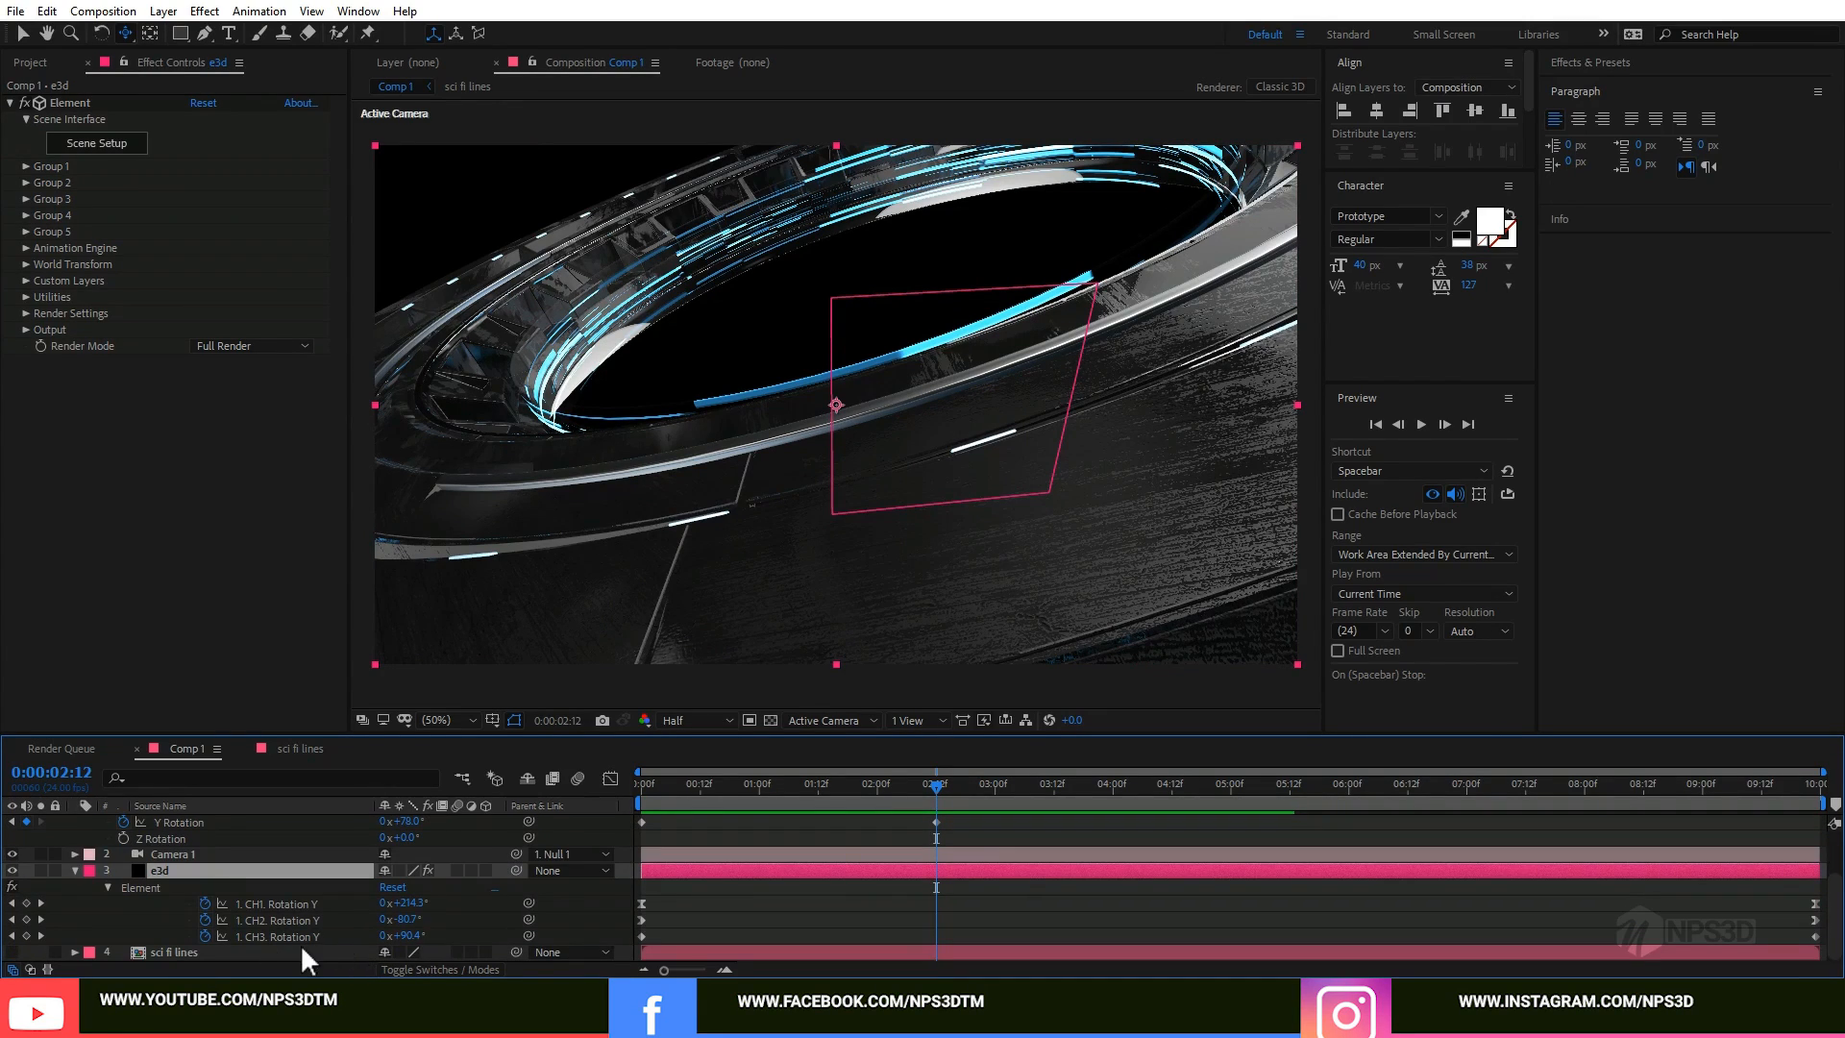
pyautogui.moveTo(759, 787); pyautogui.dragTo(615, 820)
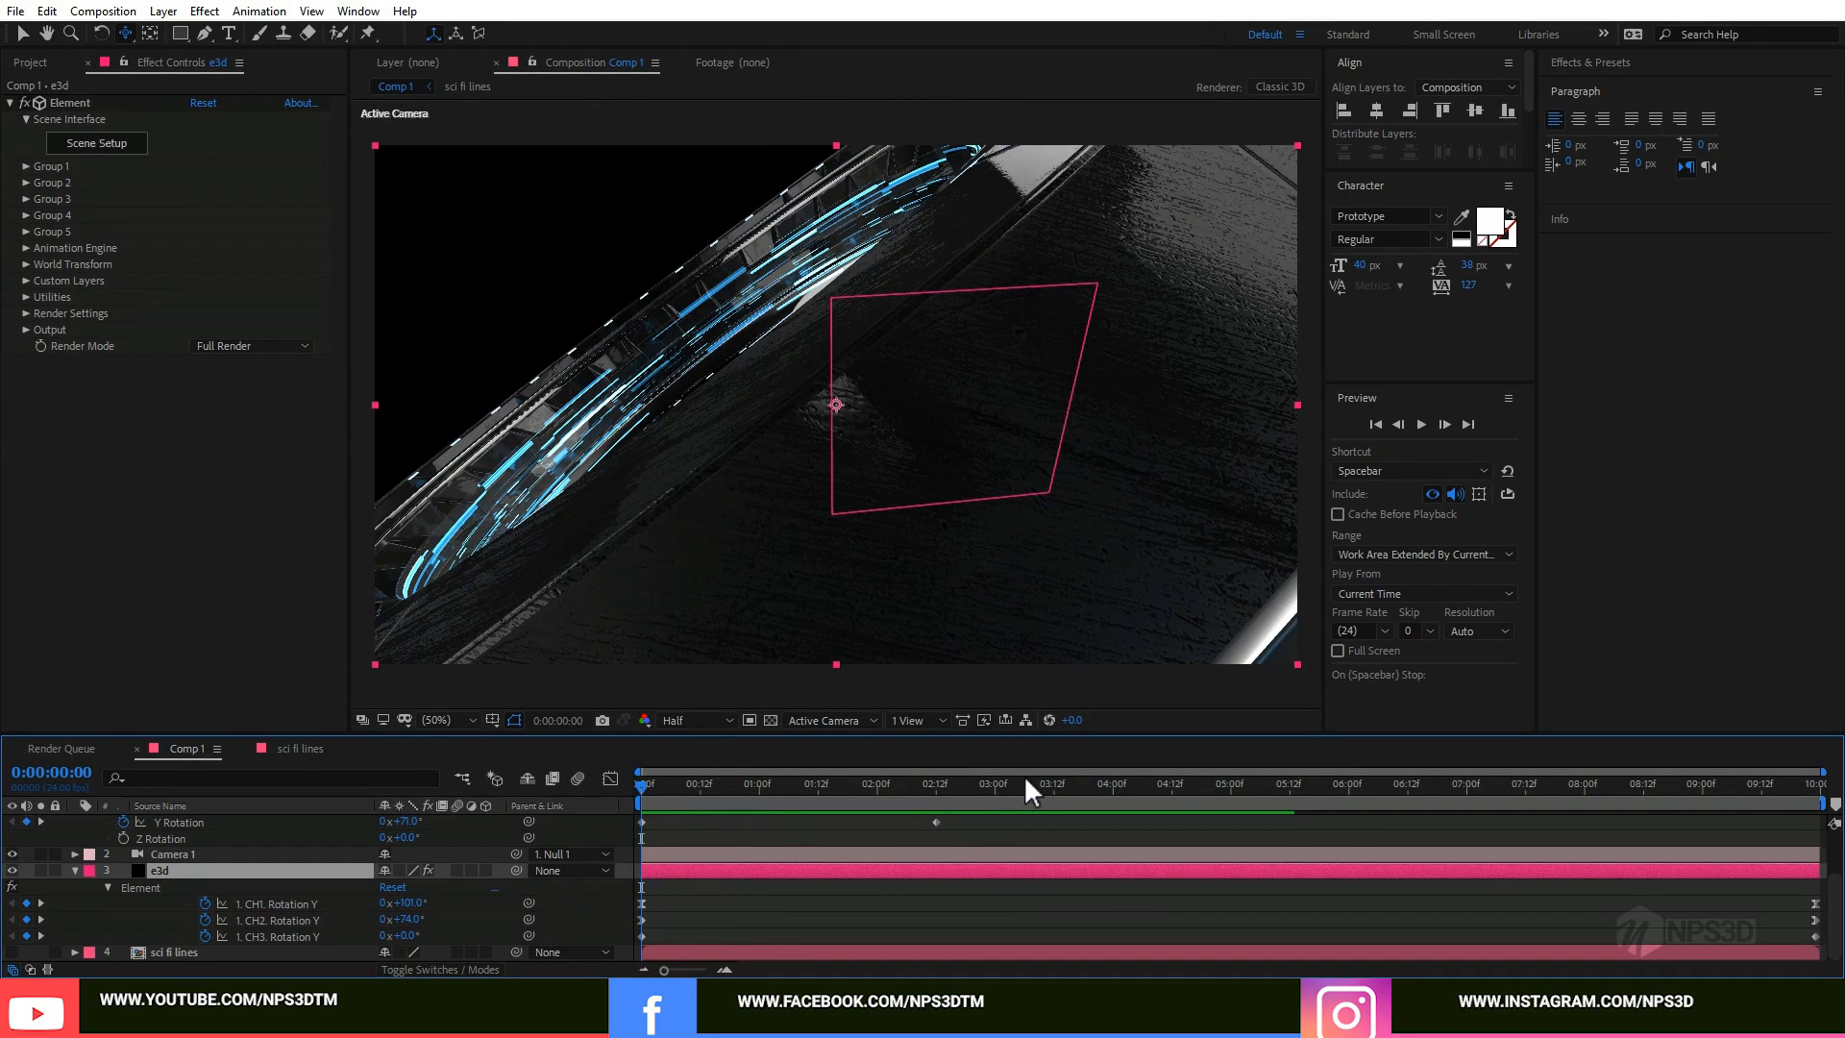
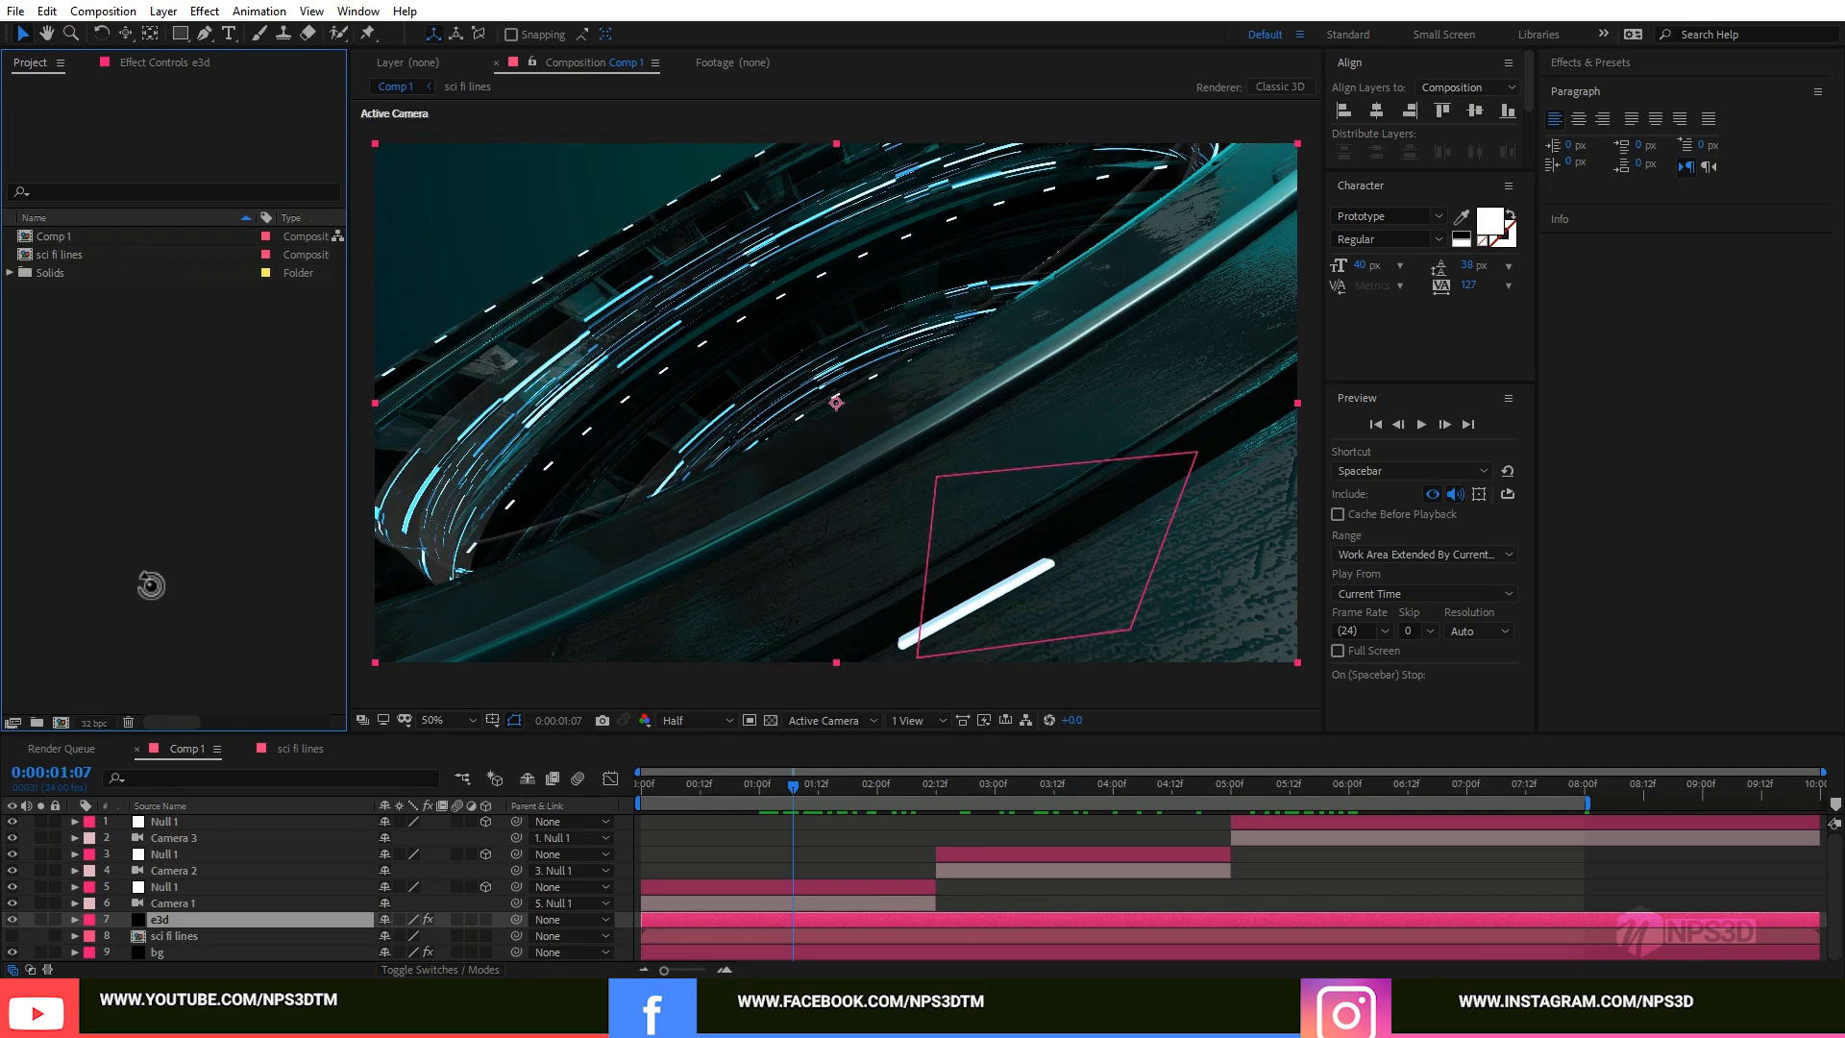
# Step: Import Puffy_Smoke_01.mov and Puffy_Smoke_02.mov, and place Puffy_Smoke_01.mov directly above the e3d layer in Comp 1
pyautogui.hotkey('alt', 'Tab')
pyautogui.hotkey('alt', 'Tab')
pyautogui.moveTo(220, 136); pyautogui.dragTo(157, 540)
pyautogui.click(103, 252)
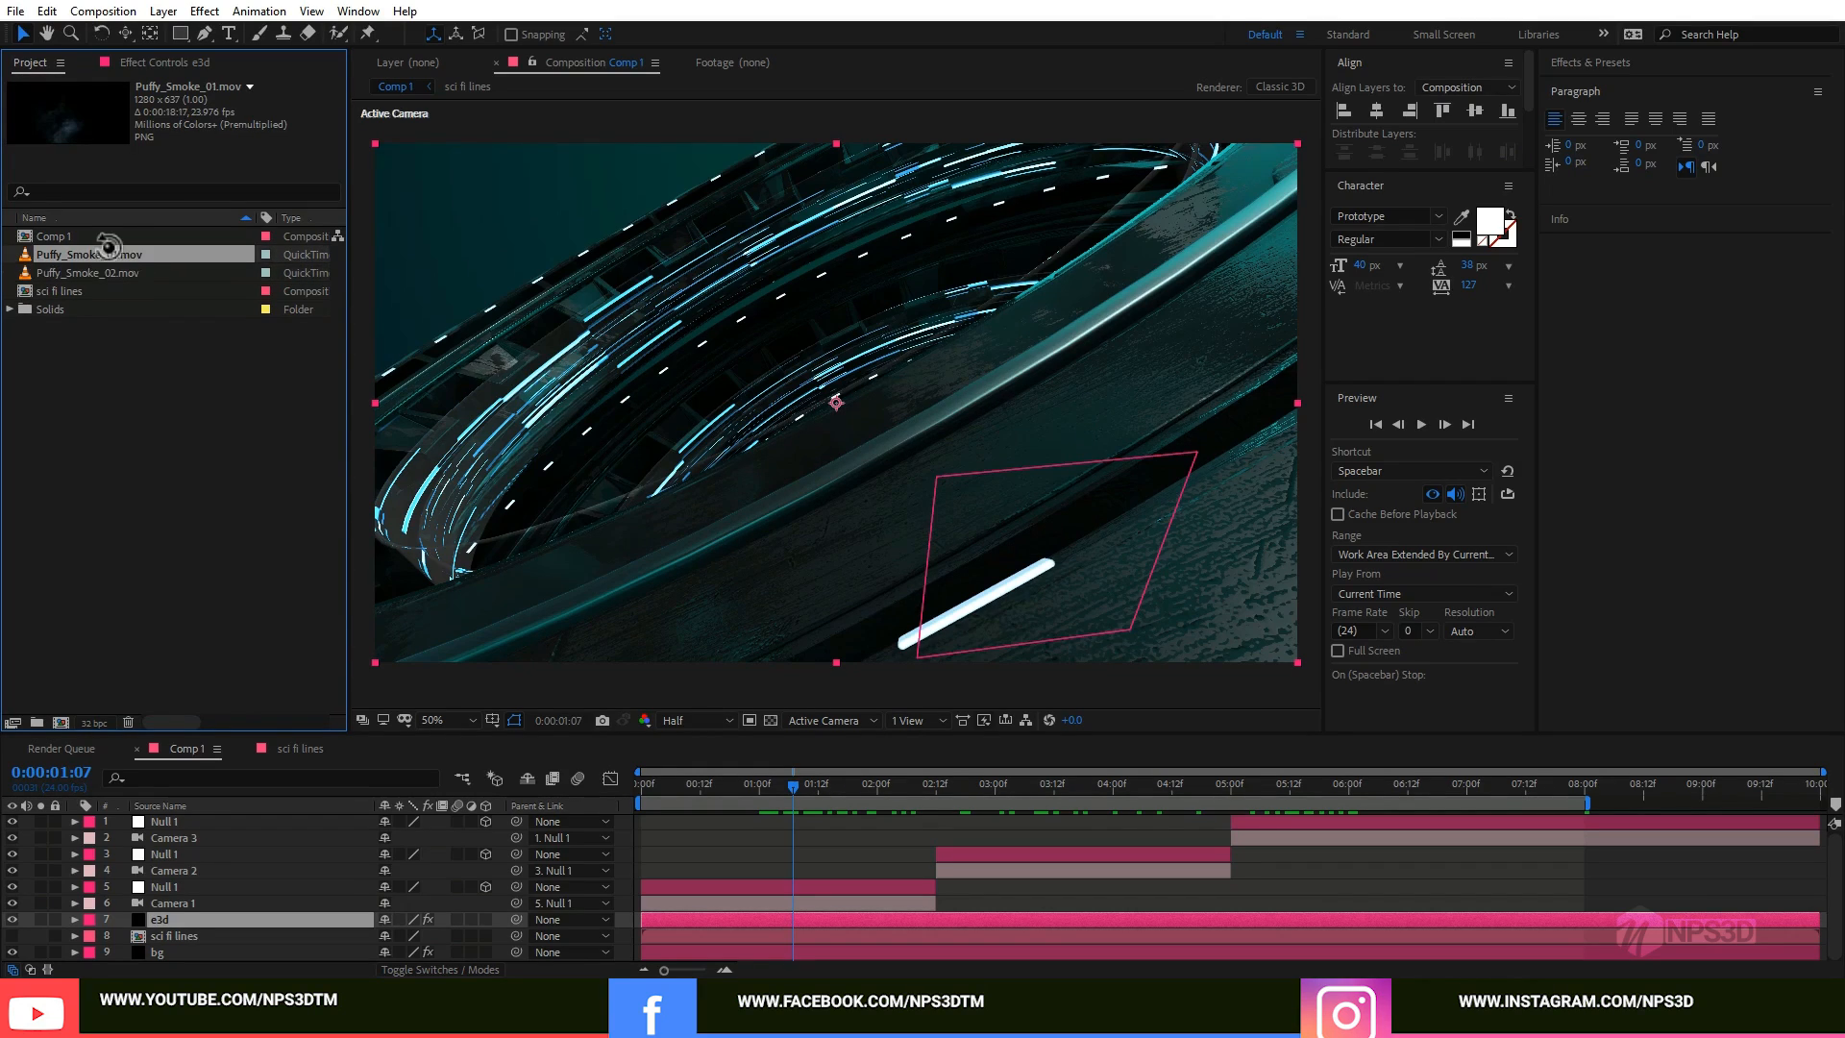
pyautogui.moveTo(108, 255); pyautogui.dragTo(155, 911)
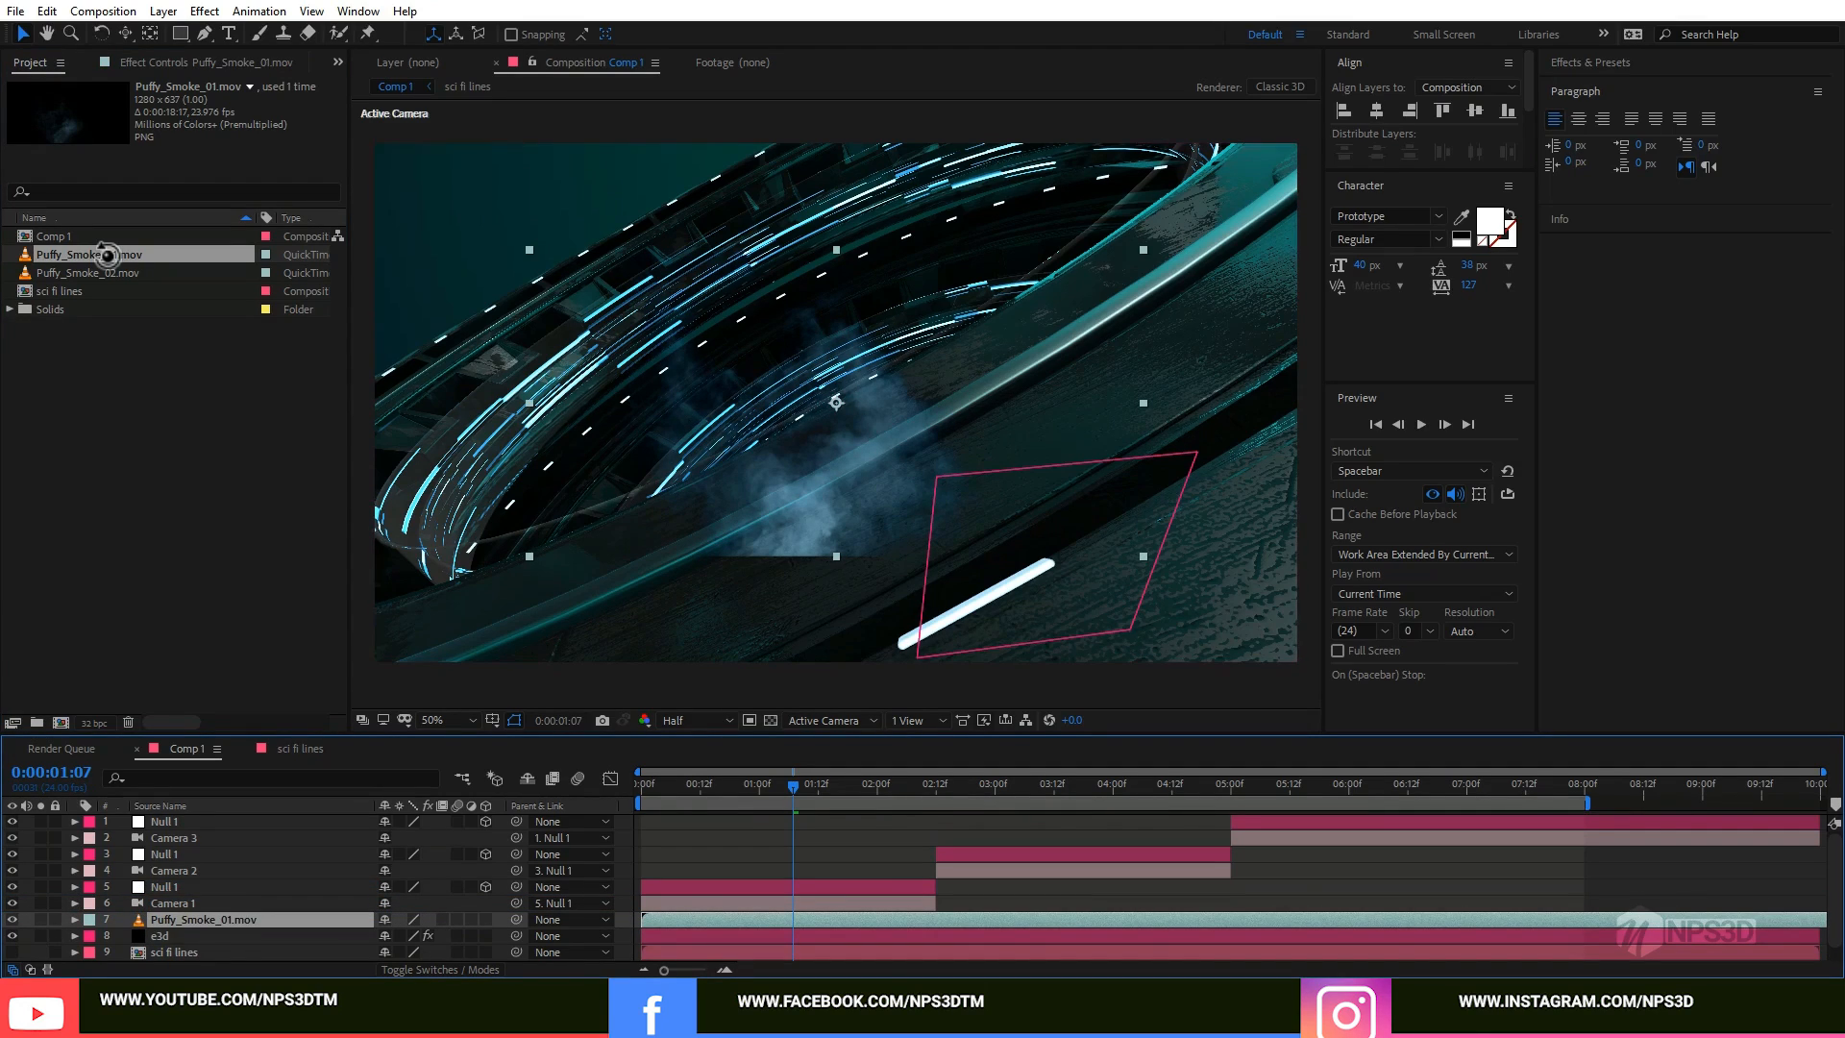
# Step: Scale the Puffy_Smoke_01.mov layer to 191% and shift it upward over the ring
pyautogui.press('s')
pyautogui.moveTo(404, 935); pyautogui.dragTo(407, 935)
pyautogui.moveTo(732, 533); pyautogui.dragTo(736, 495)
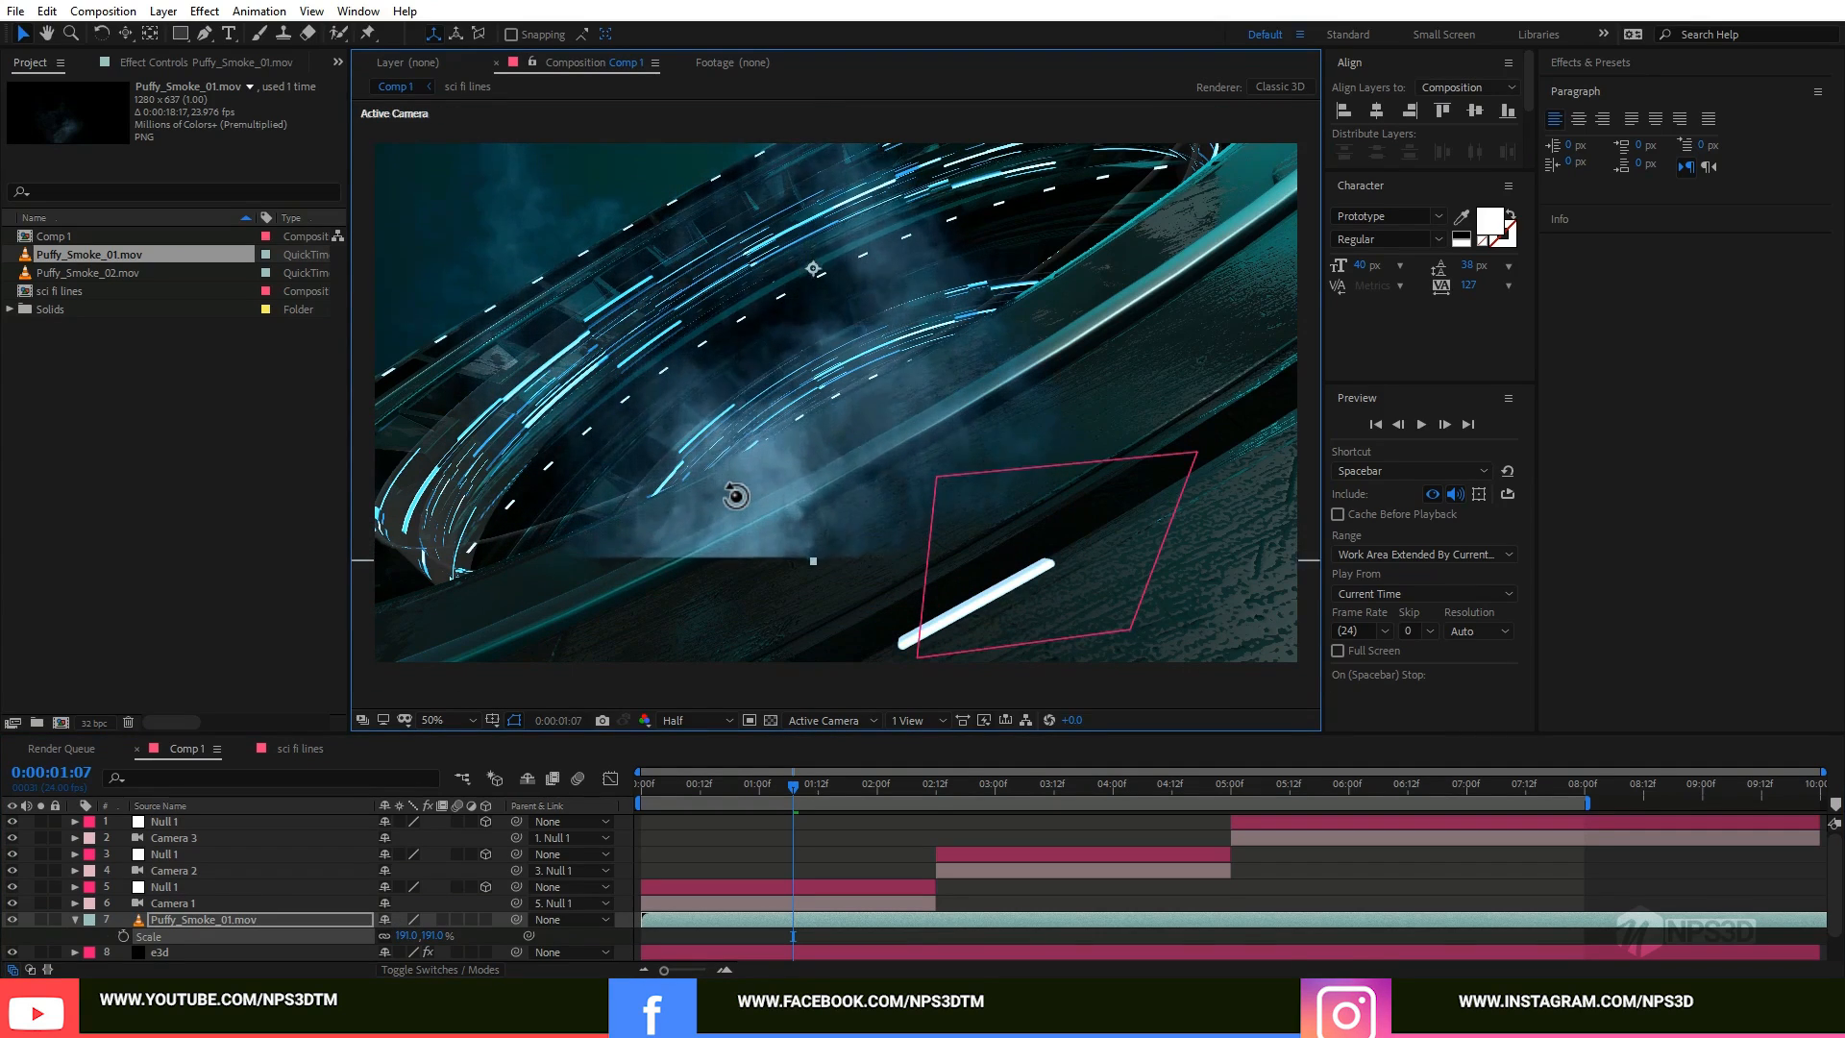
# Step: Rotate the smoke layer counterclockwise to match the ring's slant and position it over the ring's opening
pyautogui.press(',')
pyautogui.press('w')
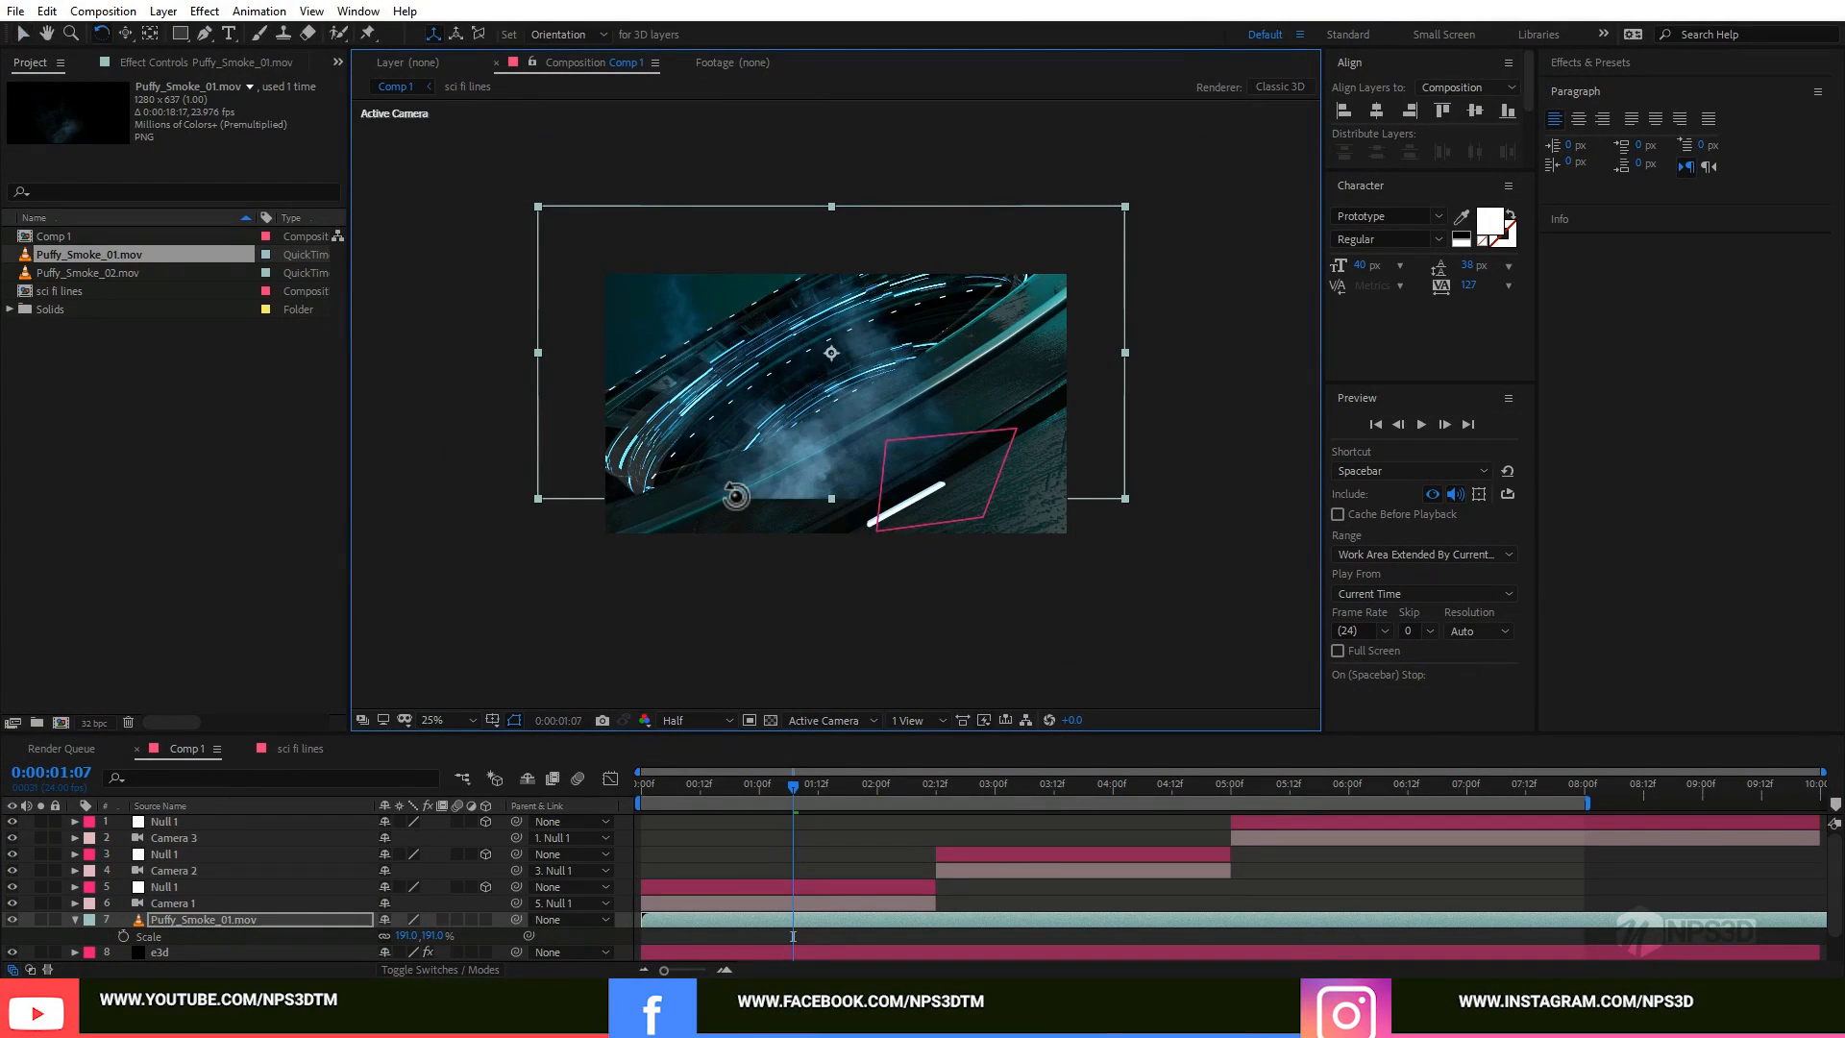
pyautogui.moveTo(541, 202); pyautogui.dragTo(539, 194)
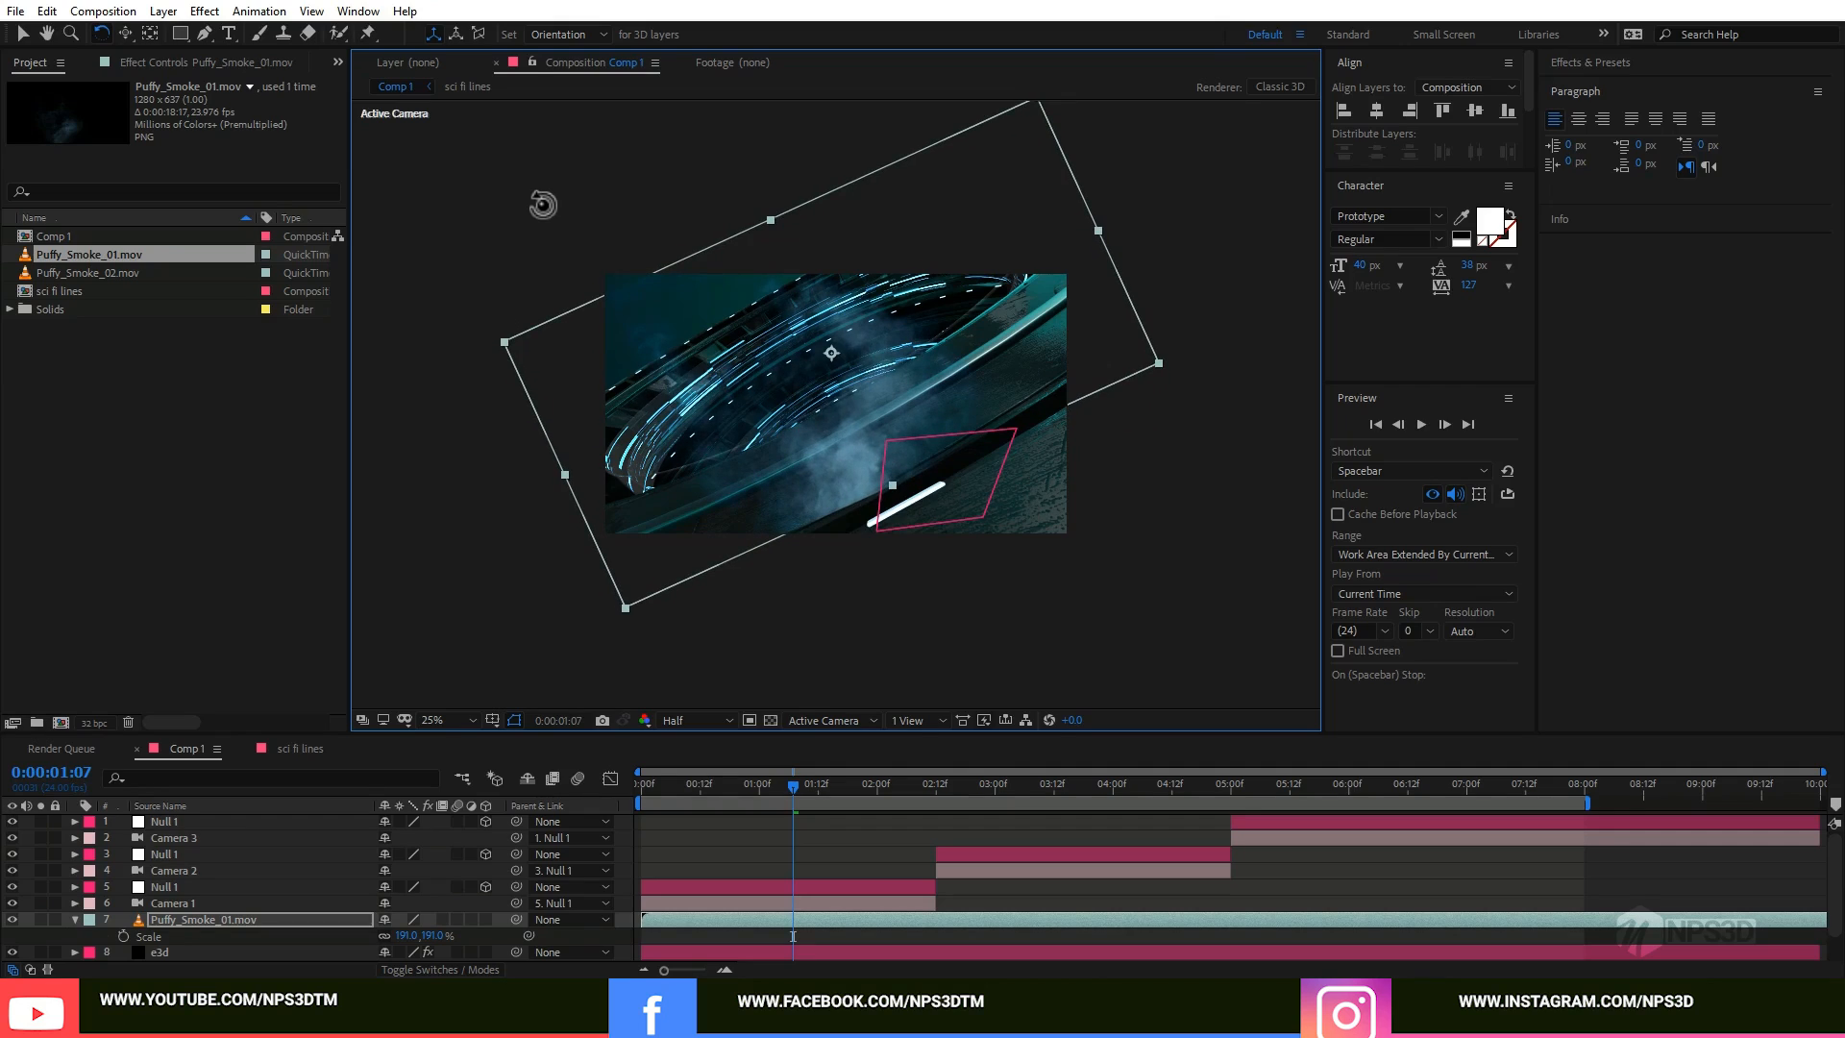
pyautogui.press('v')
pyautogui.moveTo(841, 360); pyautogui.dragTo(838, 339)
pyautogui.press('w')
pyautogui.moveTo(465, 284); pyautogui.dragTo(465, 287)
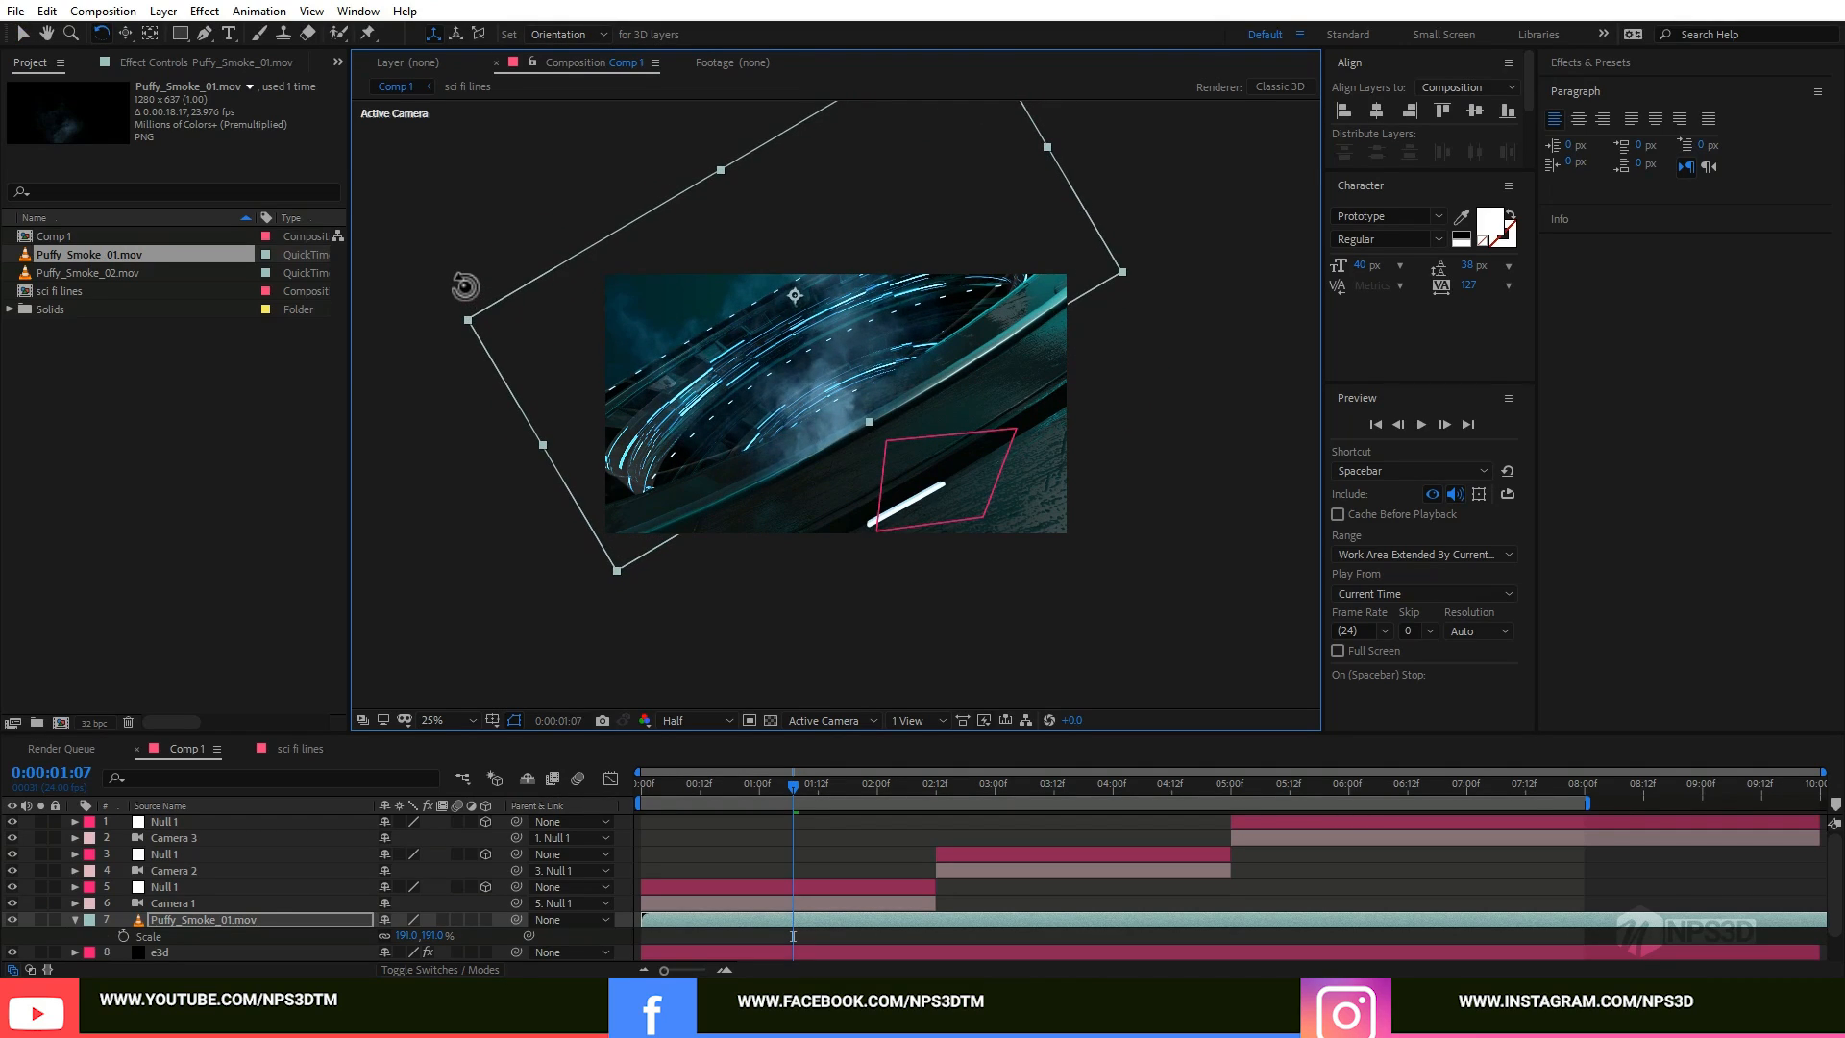
pyautogui.press('v')
pyautogui.press('.')
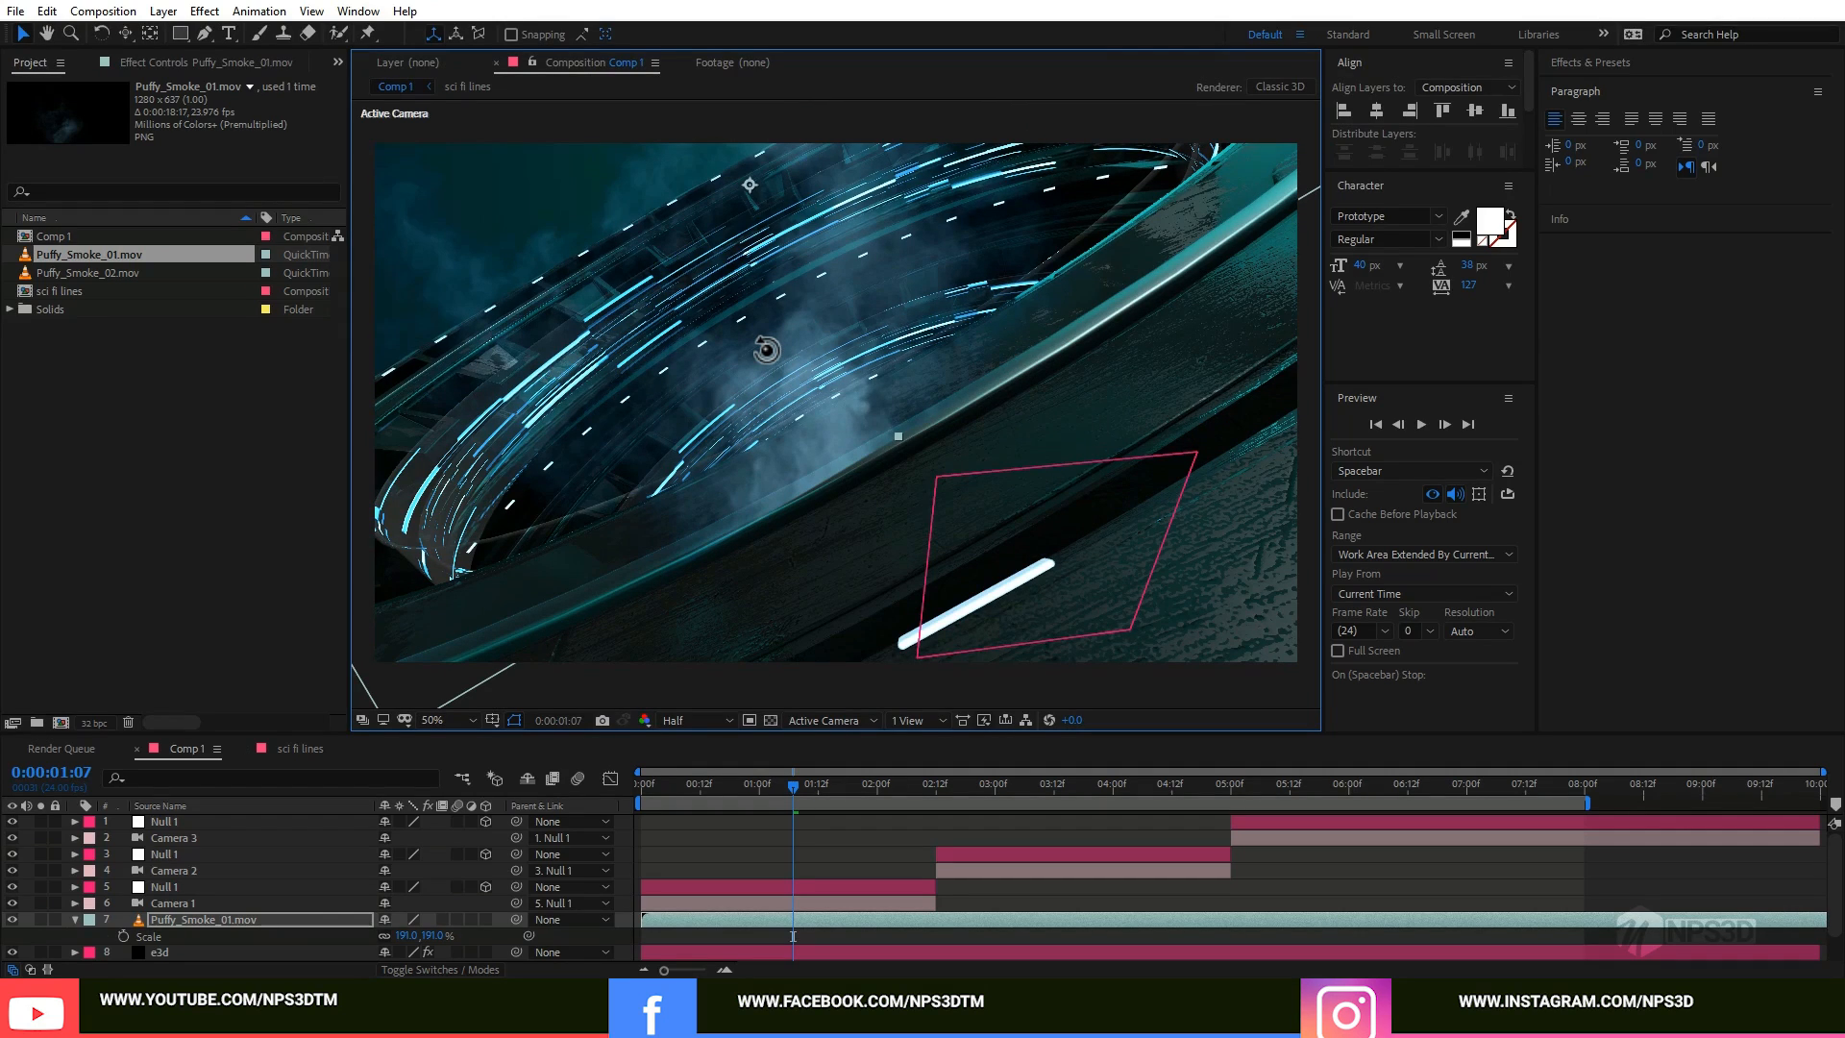
# Step: Duplicate the e3d layer and rename the copy as world position
pyautogui.click(176, 937)
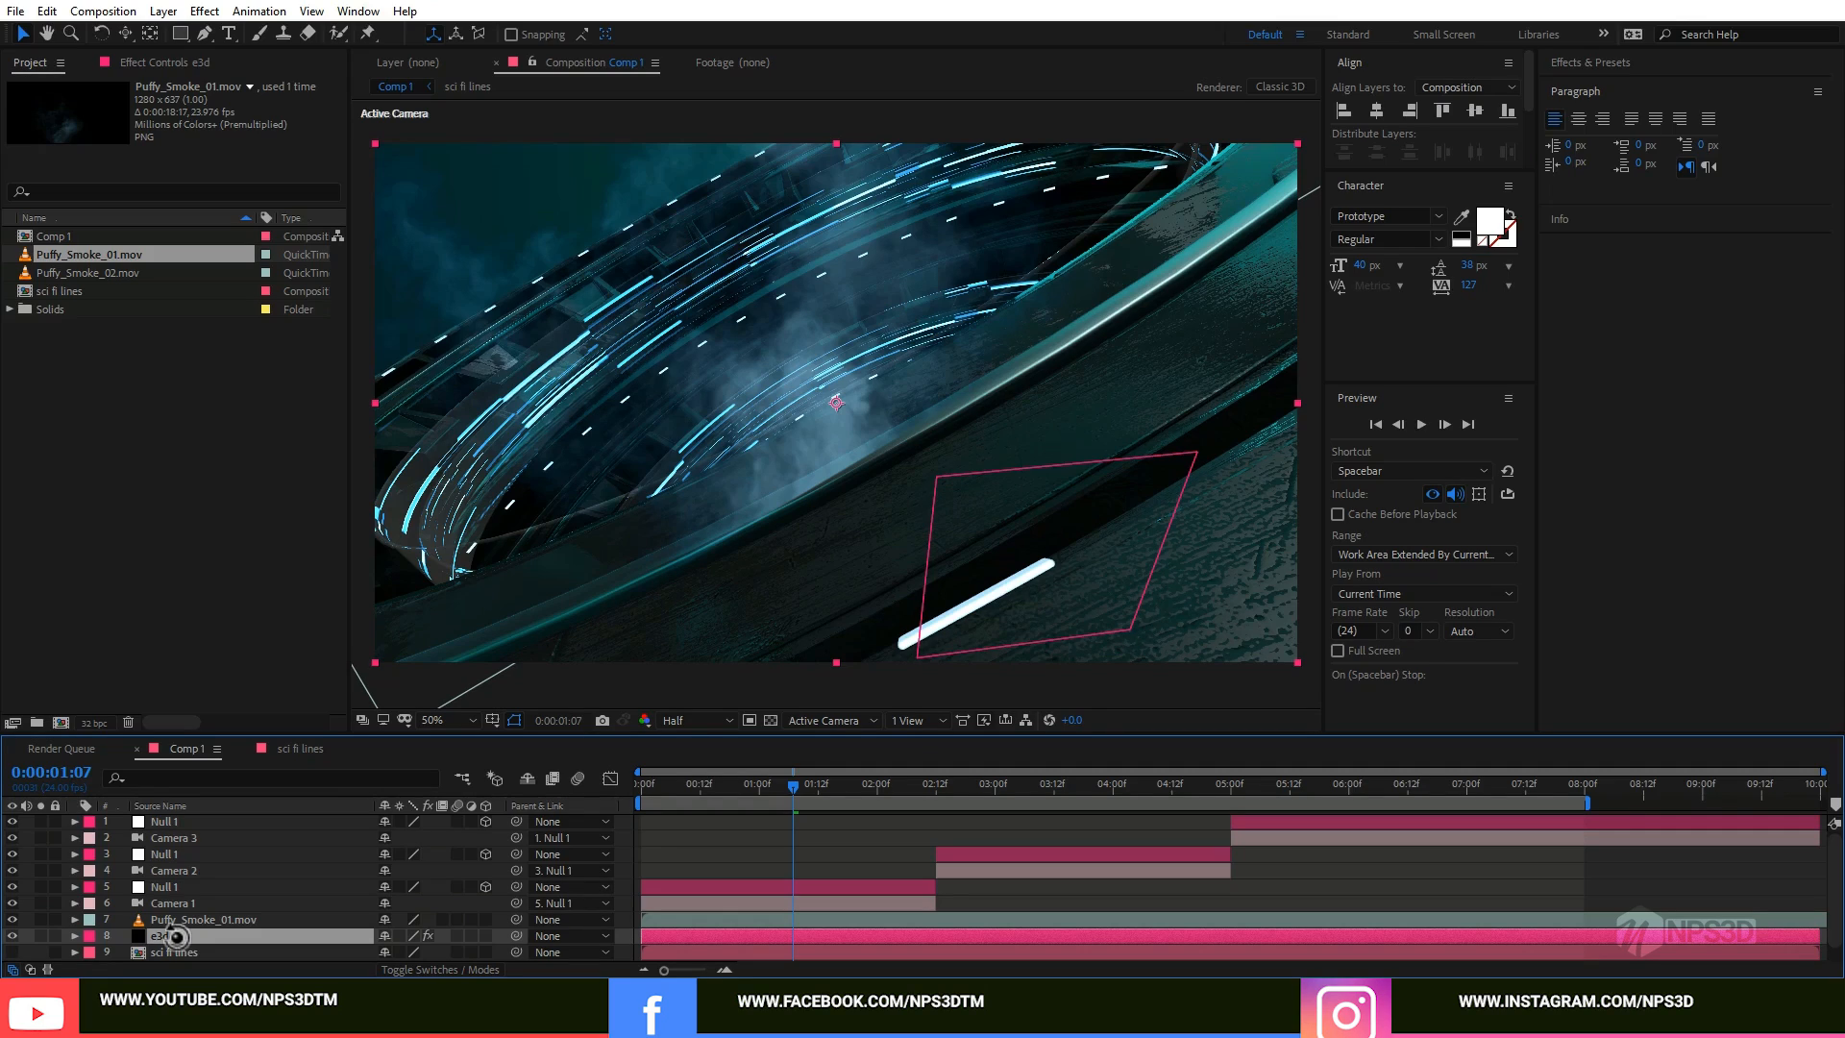
pyautogui.hotkey('ctrl', 'd')
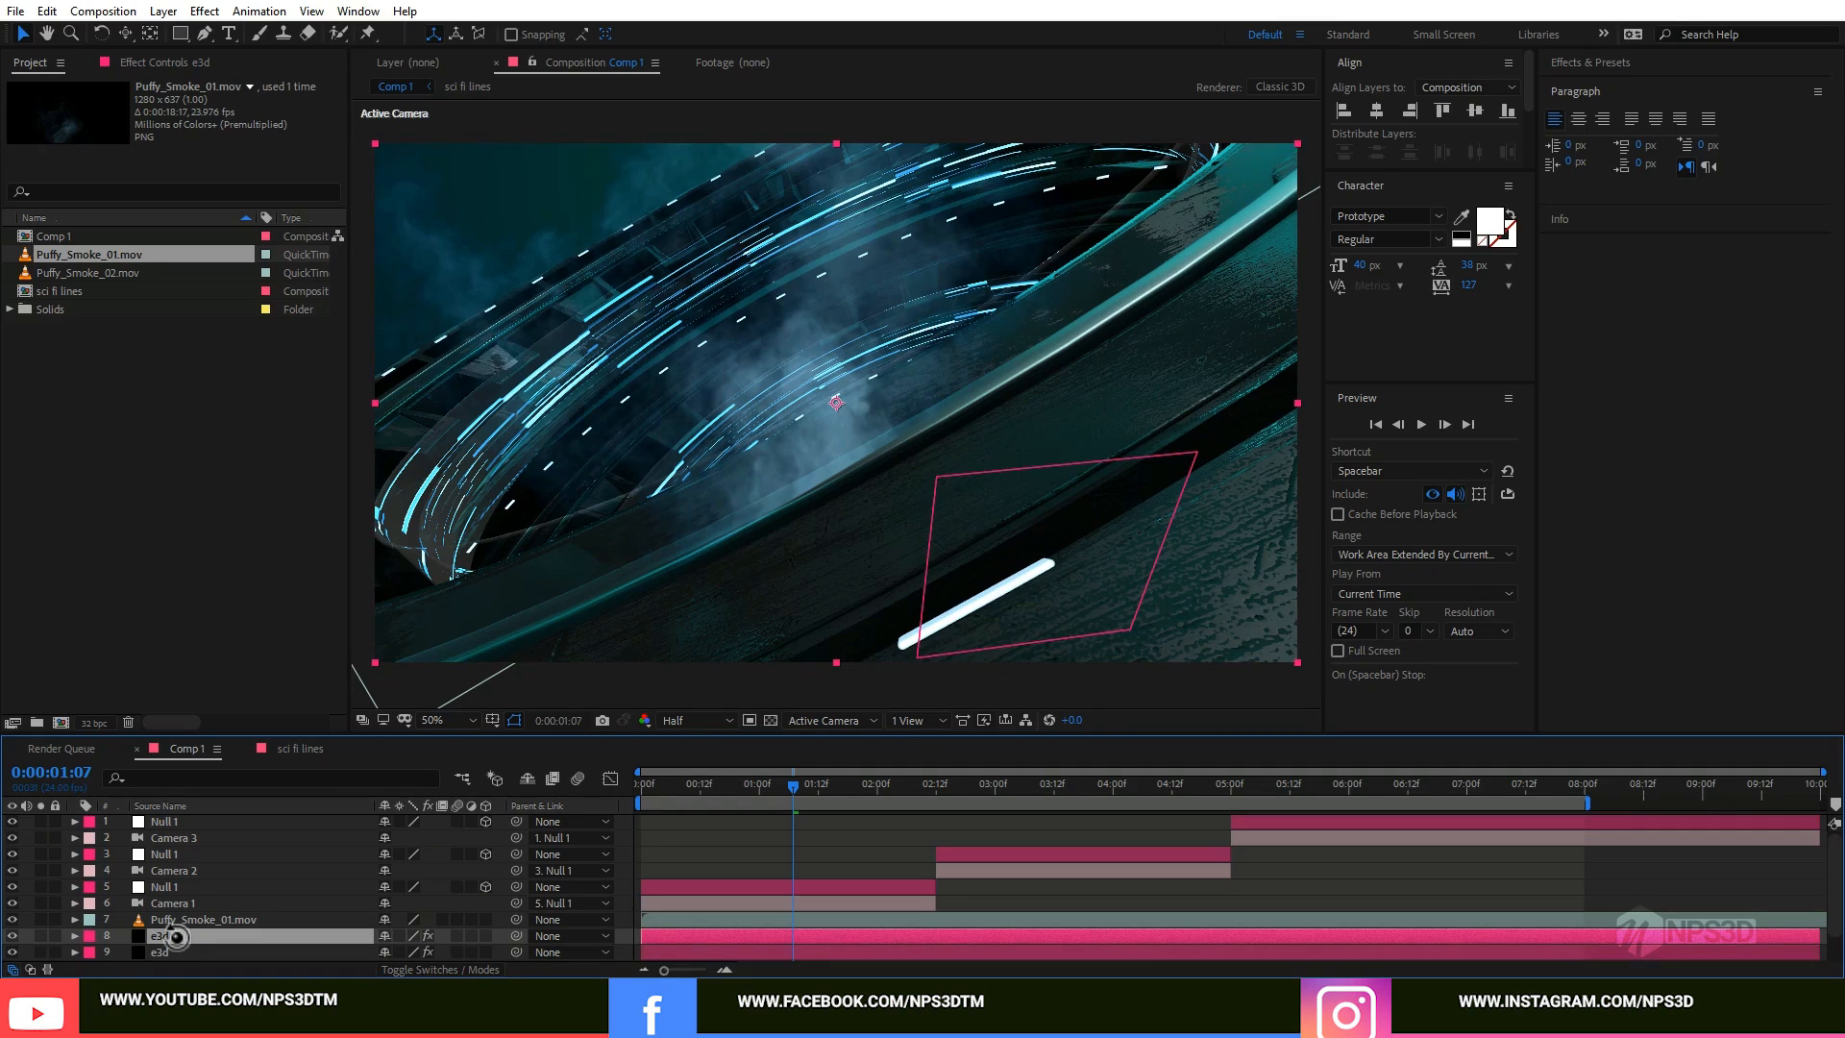
pyautogui.press('Return')
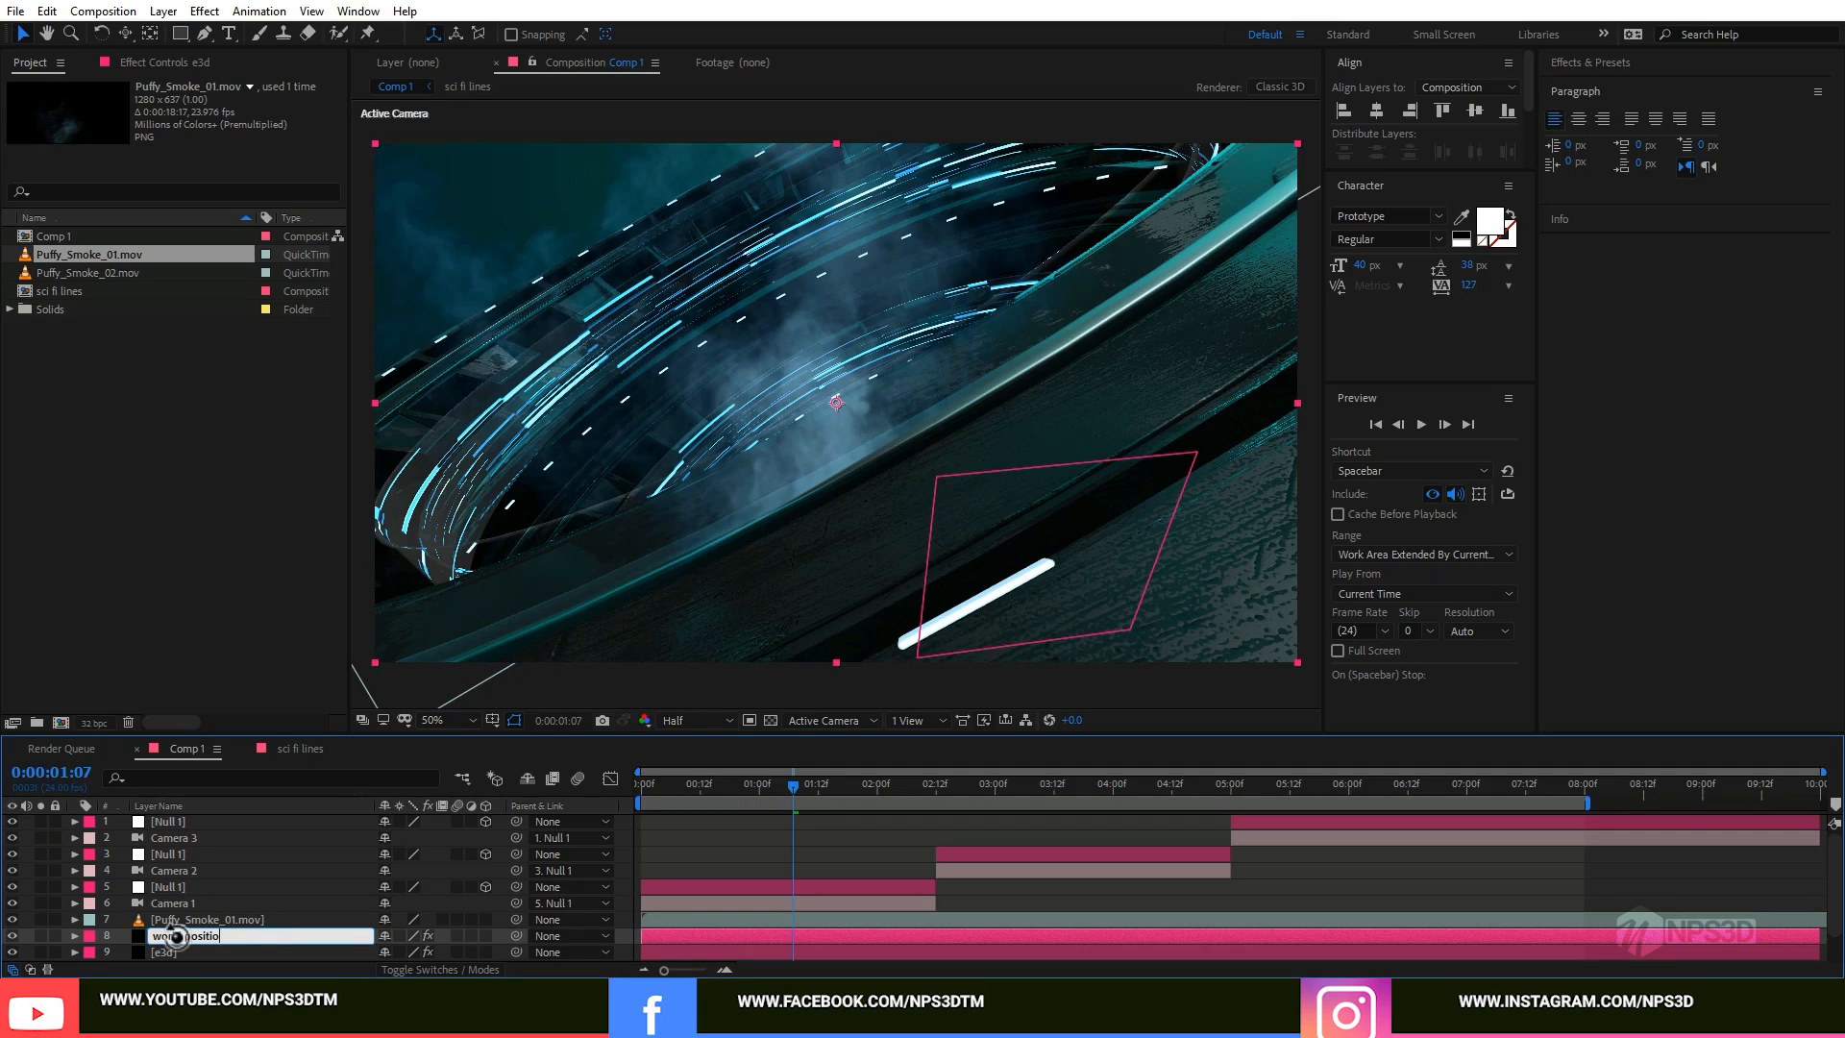
pyautogui.press('Return')
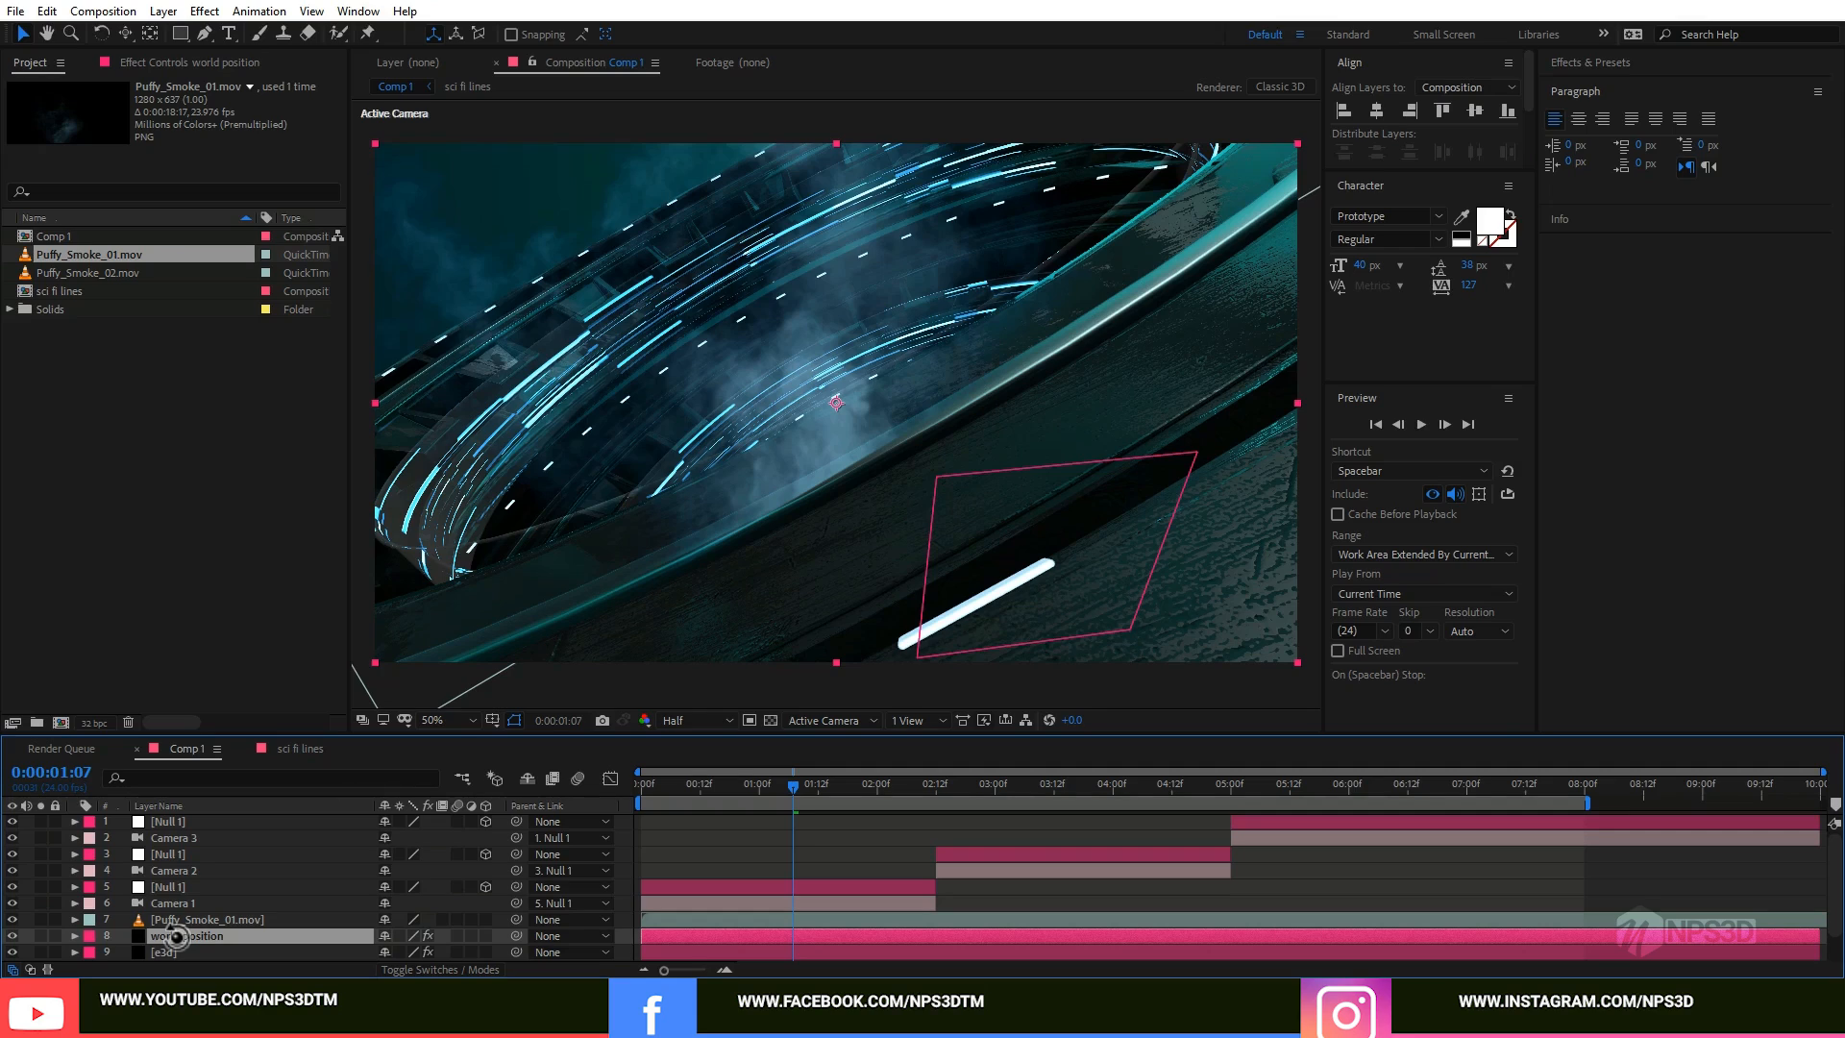
# Step: Solo the world position layer and set its Element output to show World Position
pyautogui.click(42, 937)
pyautogui.click(211, 63)
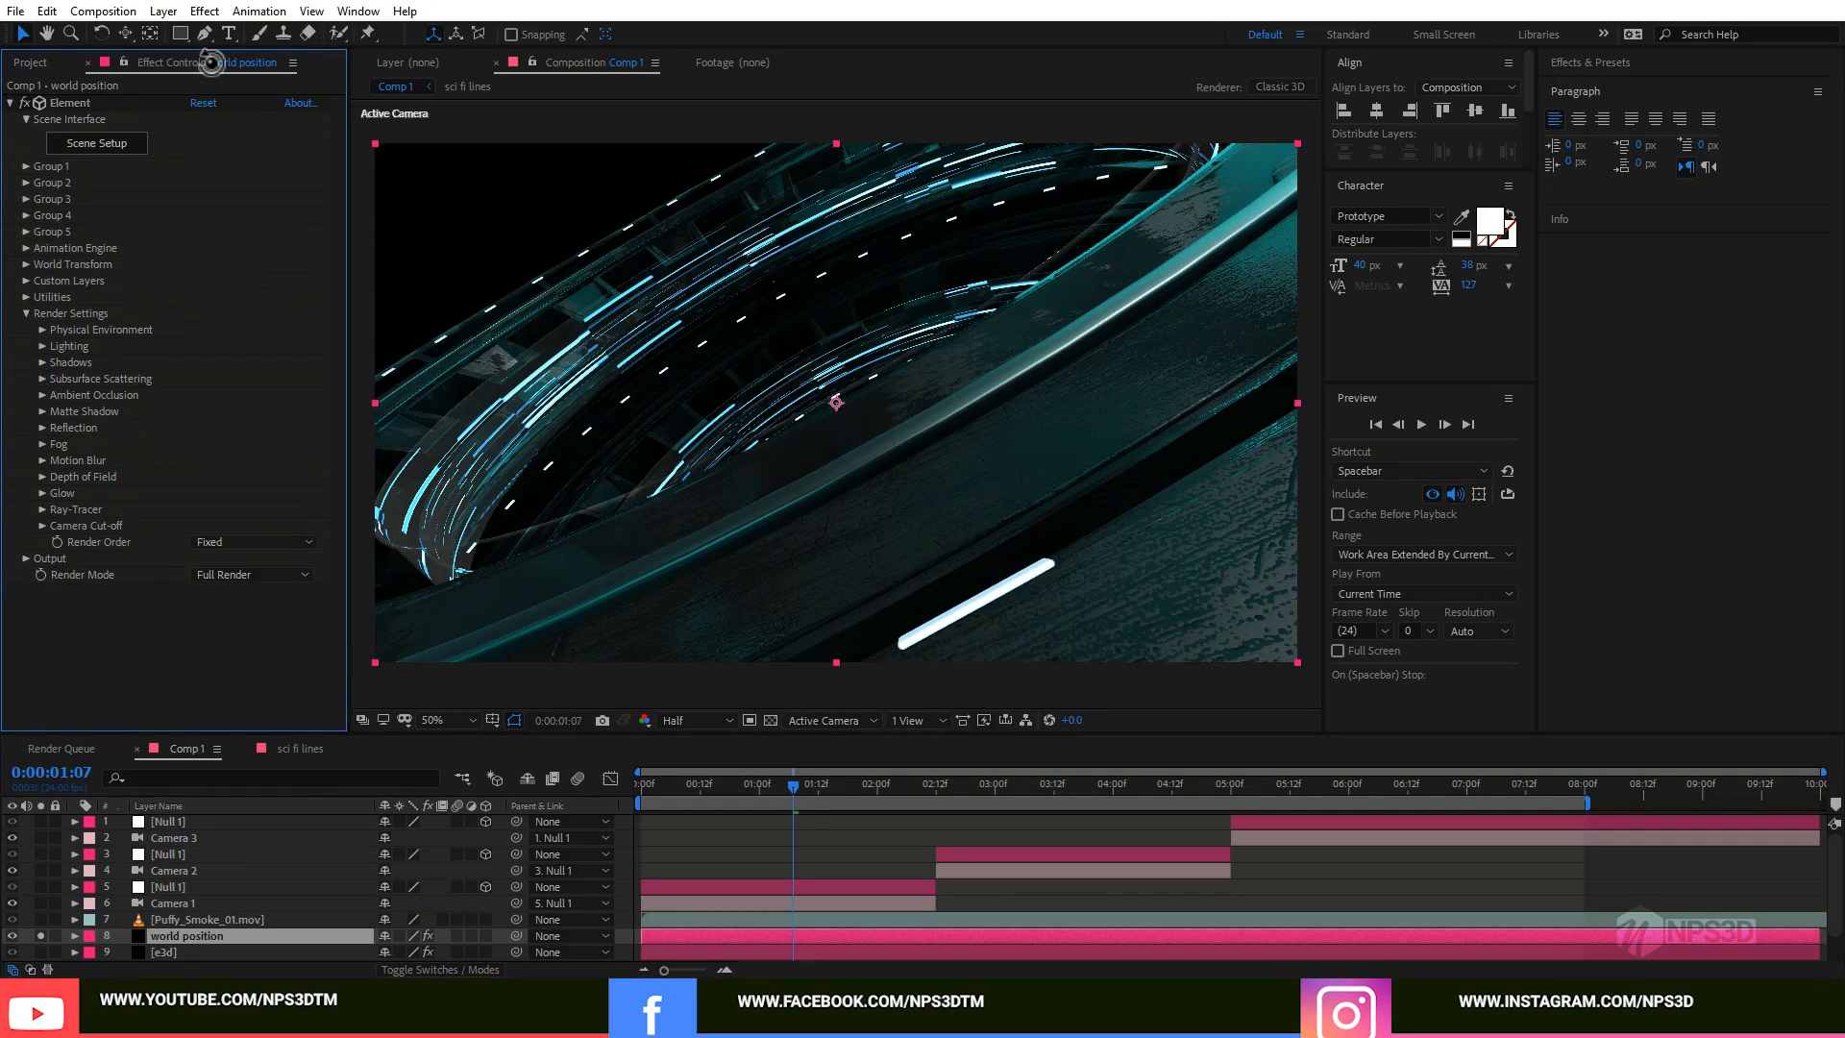
pyautogui.scroll(-2, 173, 385)
pyautogui.click(254, 460)
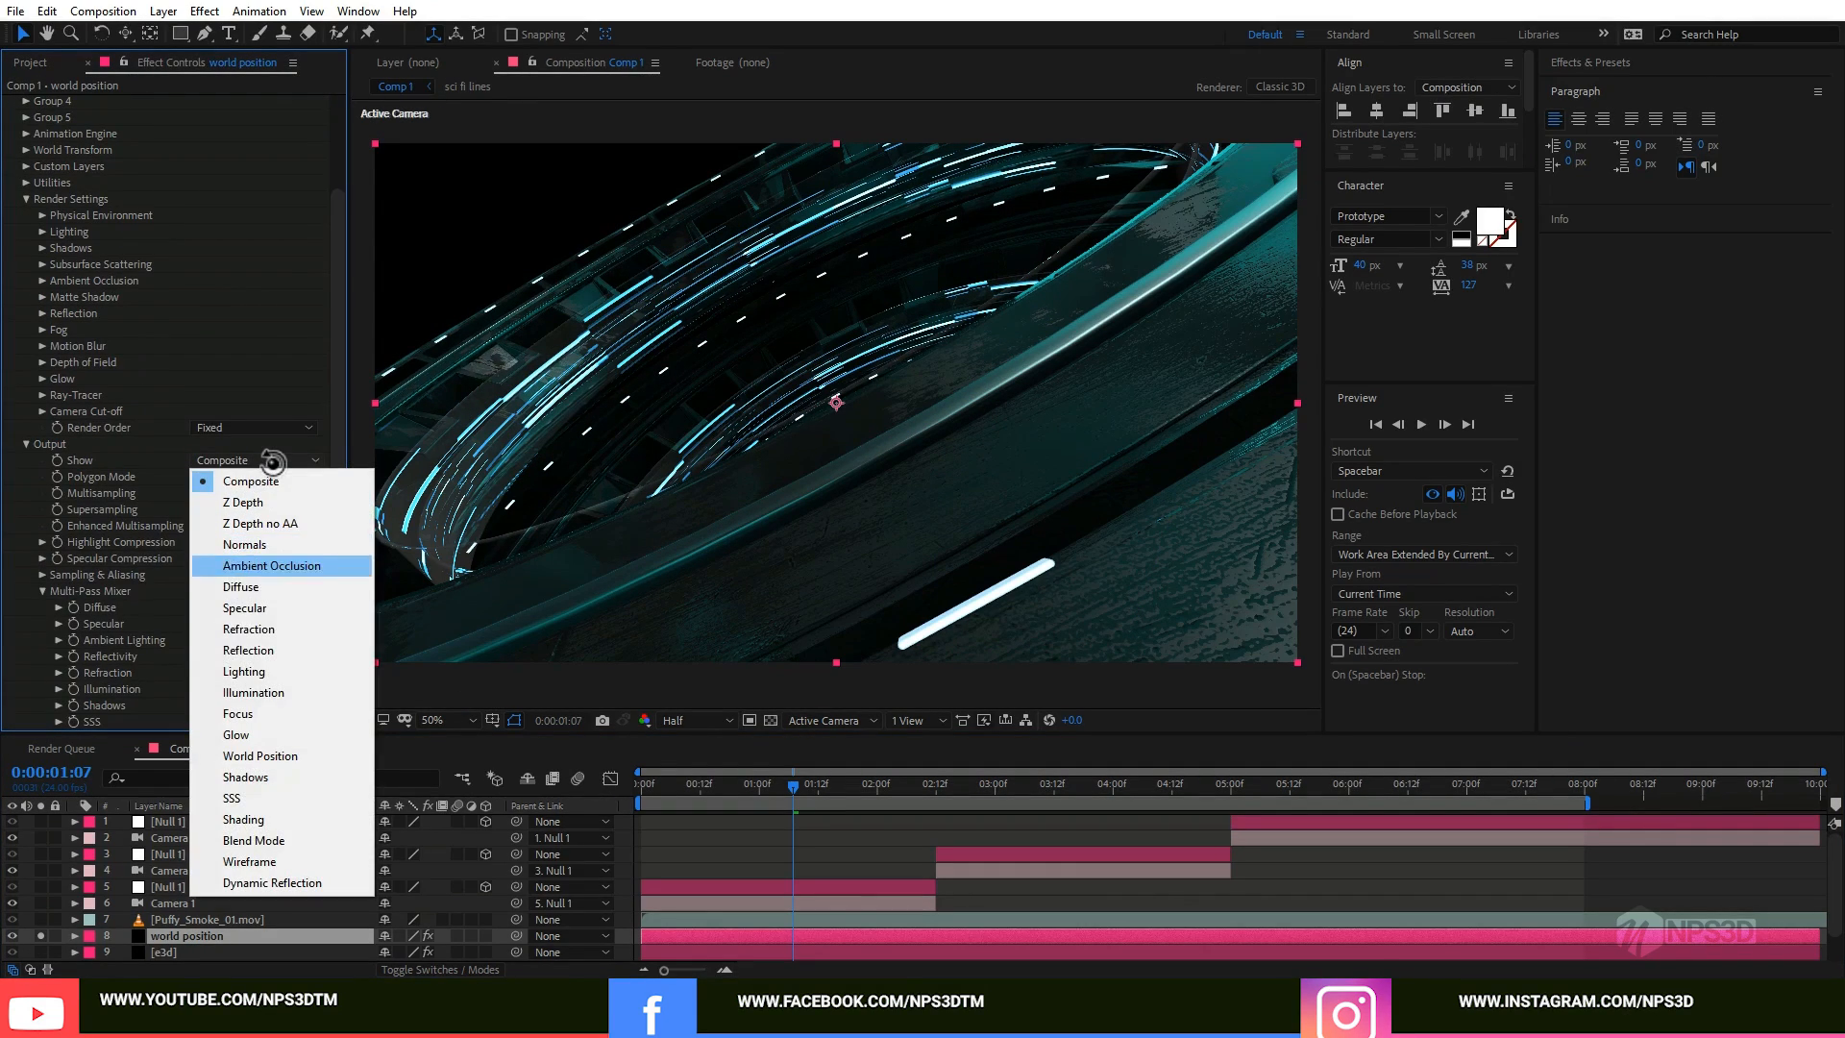
pyautogui.click(260, 756)
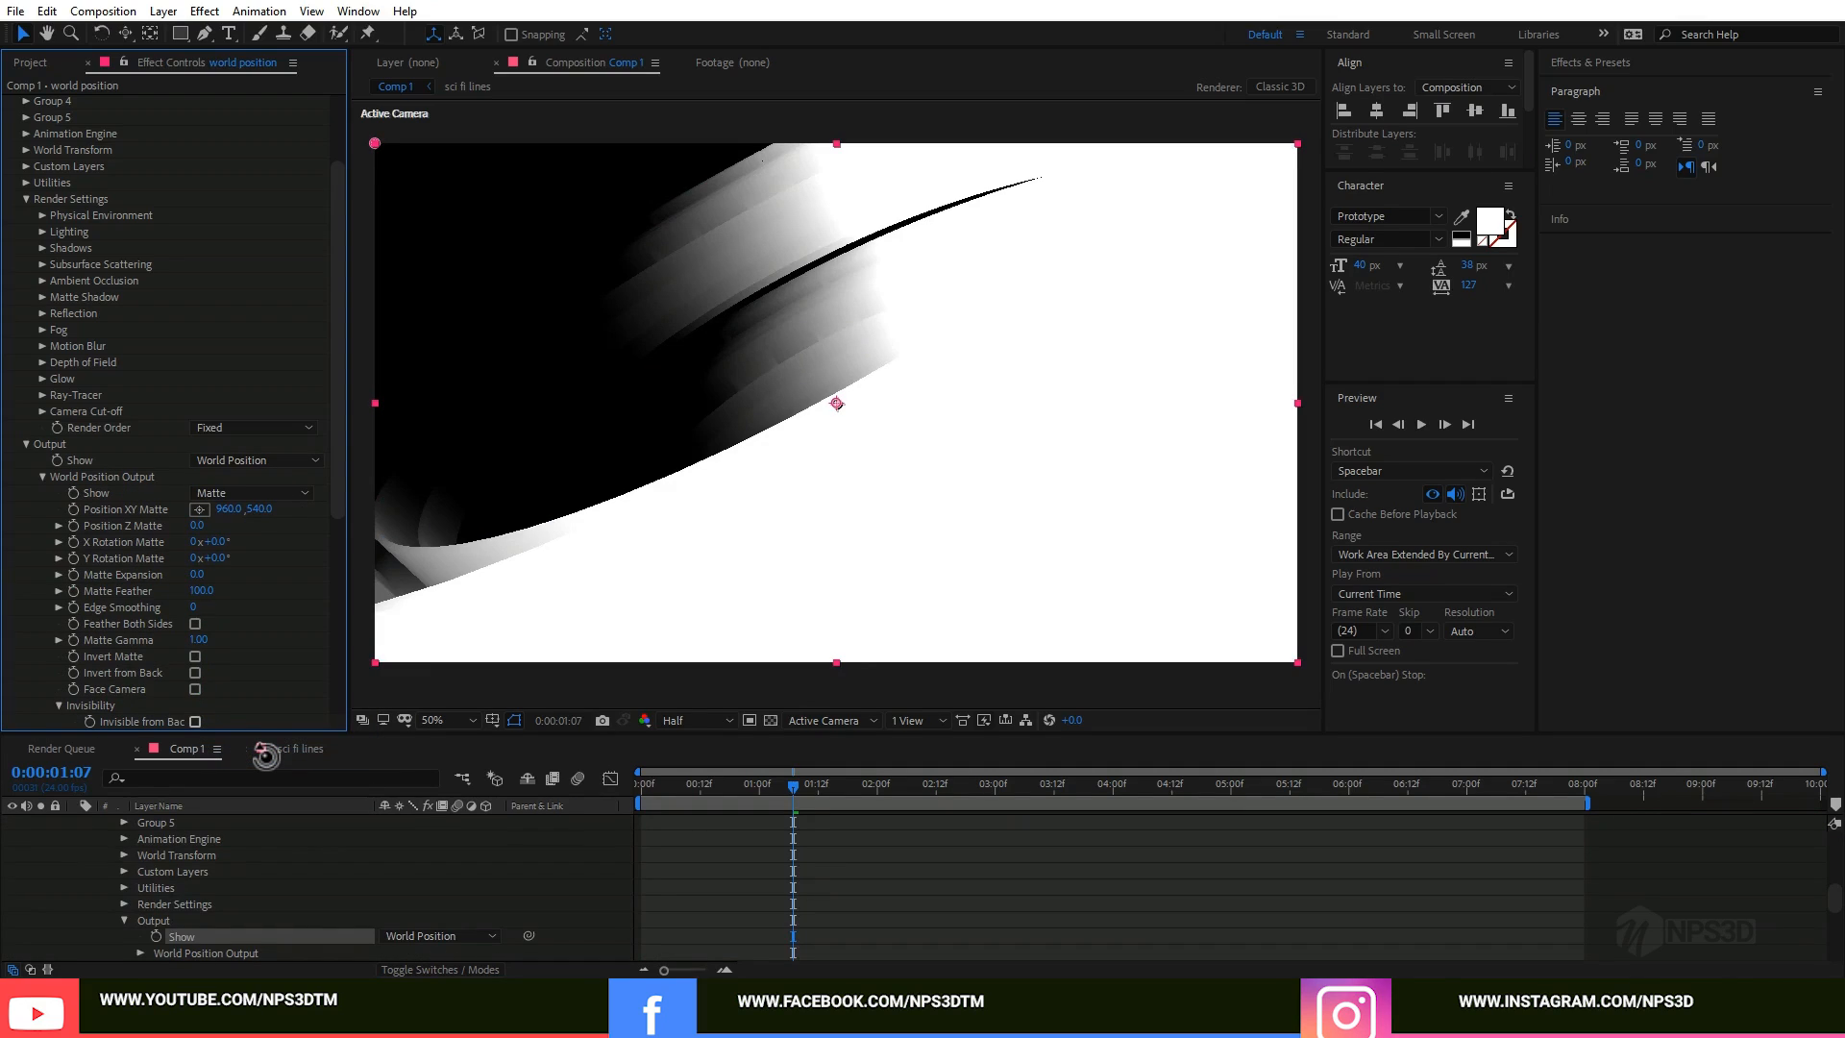
# Step: Try the Z Depth output with Z Depth End at 370 and preview the depth pass over the timeline
pyautogui.click(255, 460)
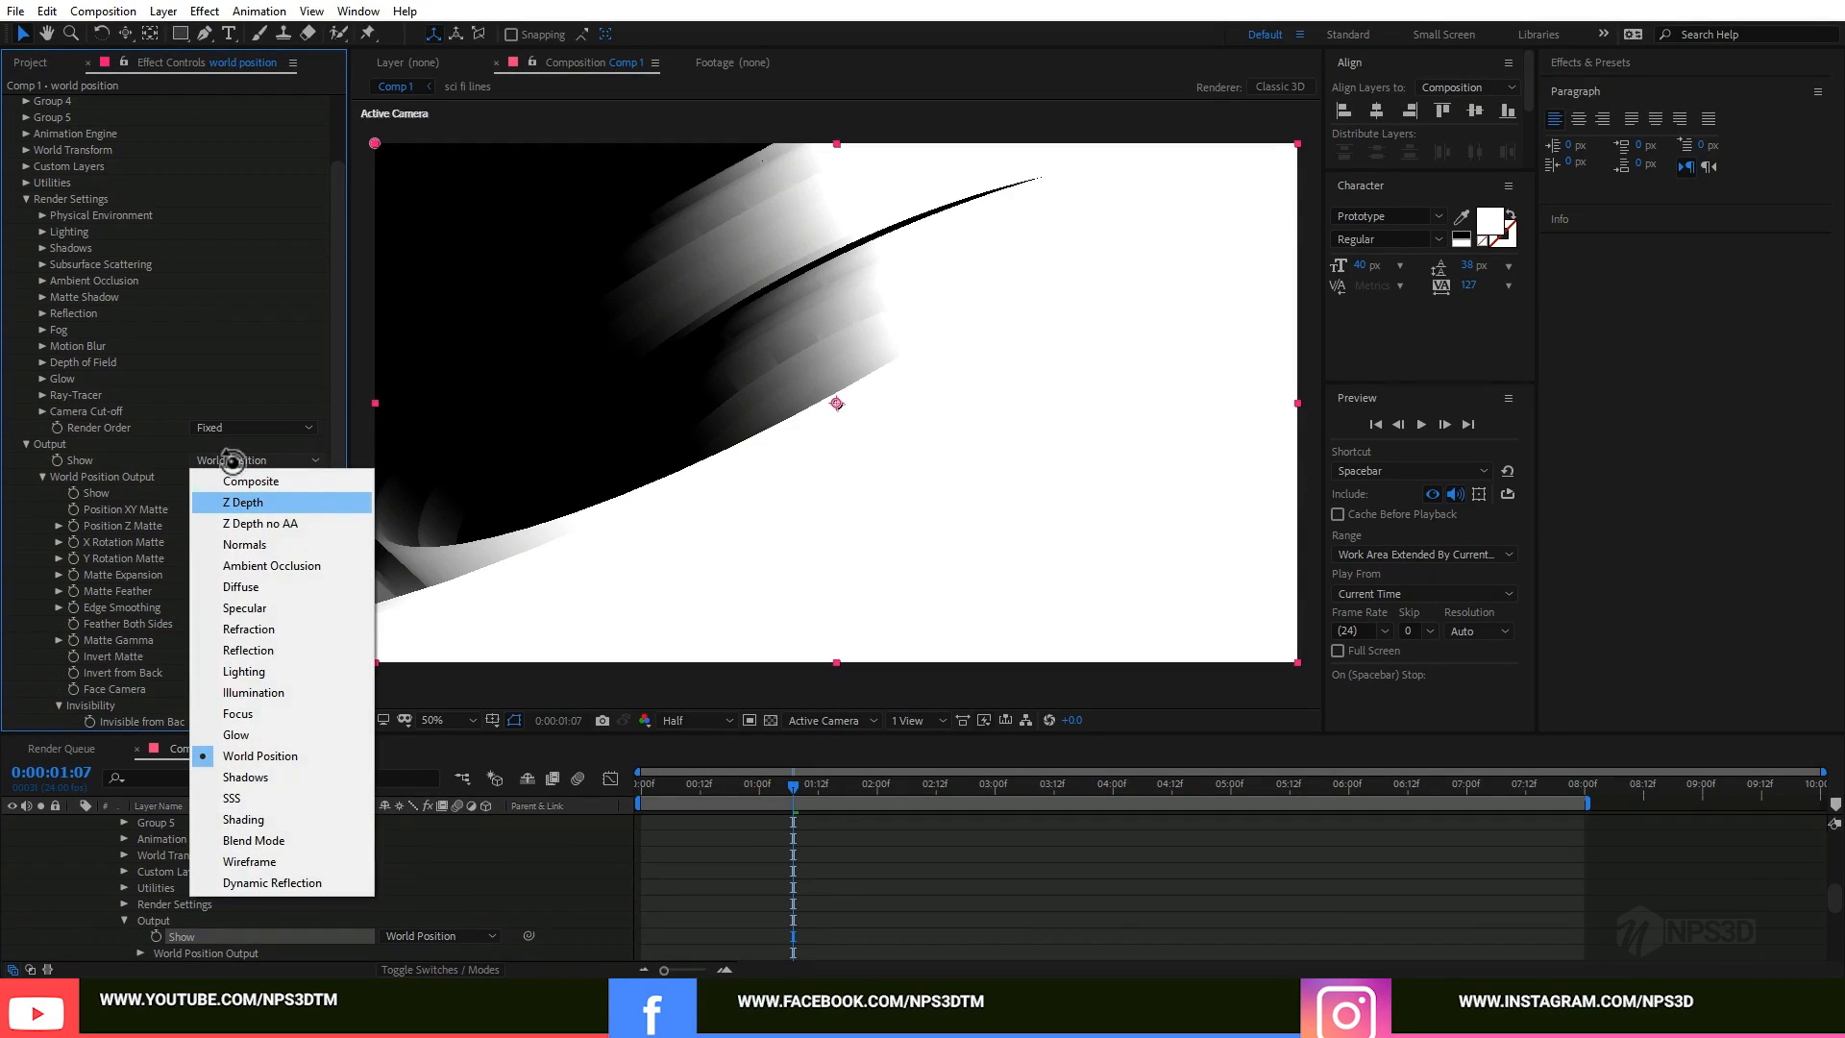
pyautogui.click(242, 501)
pyautogui.press('space')
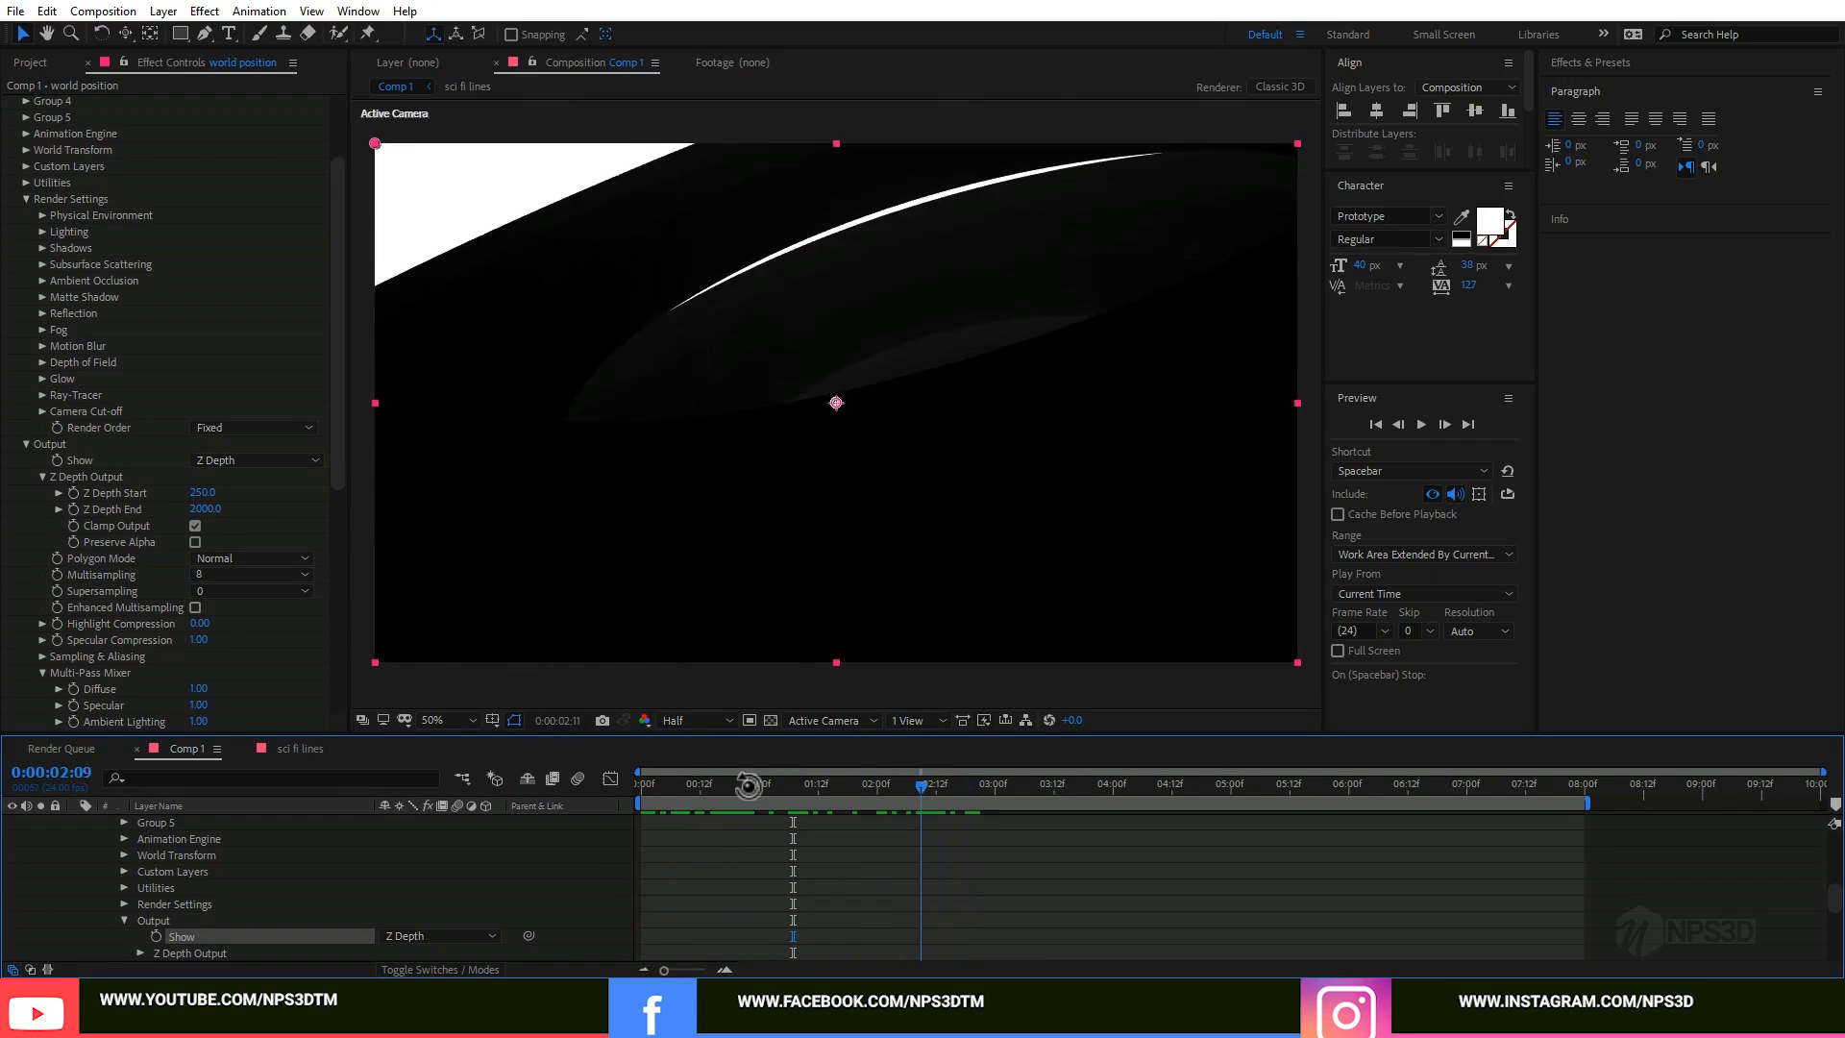
pyautogui.moveTo(208, 509); pyautogui.dragTo(210, 512)
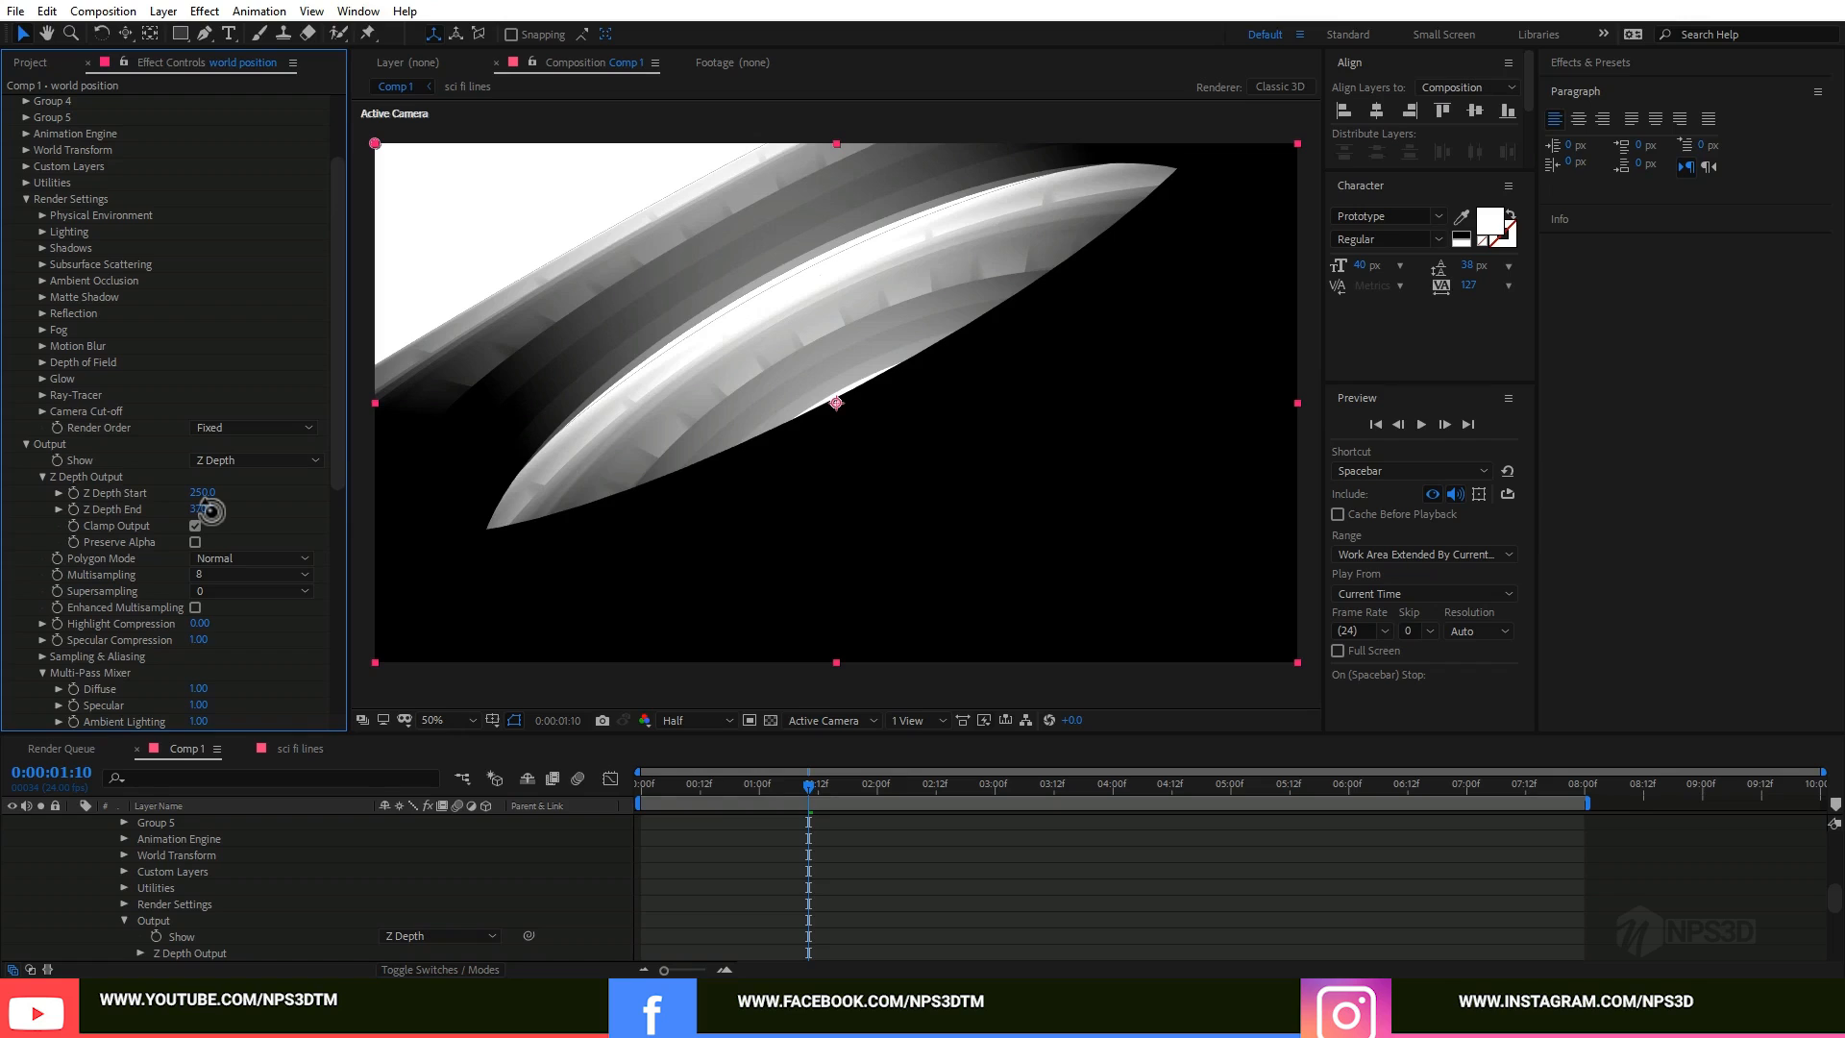
pyautogui.moveTo(735, 783)
pyautogui.mouseDown()
pyautogui.moveTo(647, 782)
pyautogui.moveTo(764, 782)
pyautogui.mouseUp()
pyautogui.press('space')
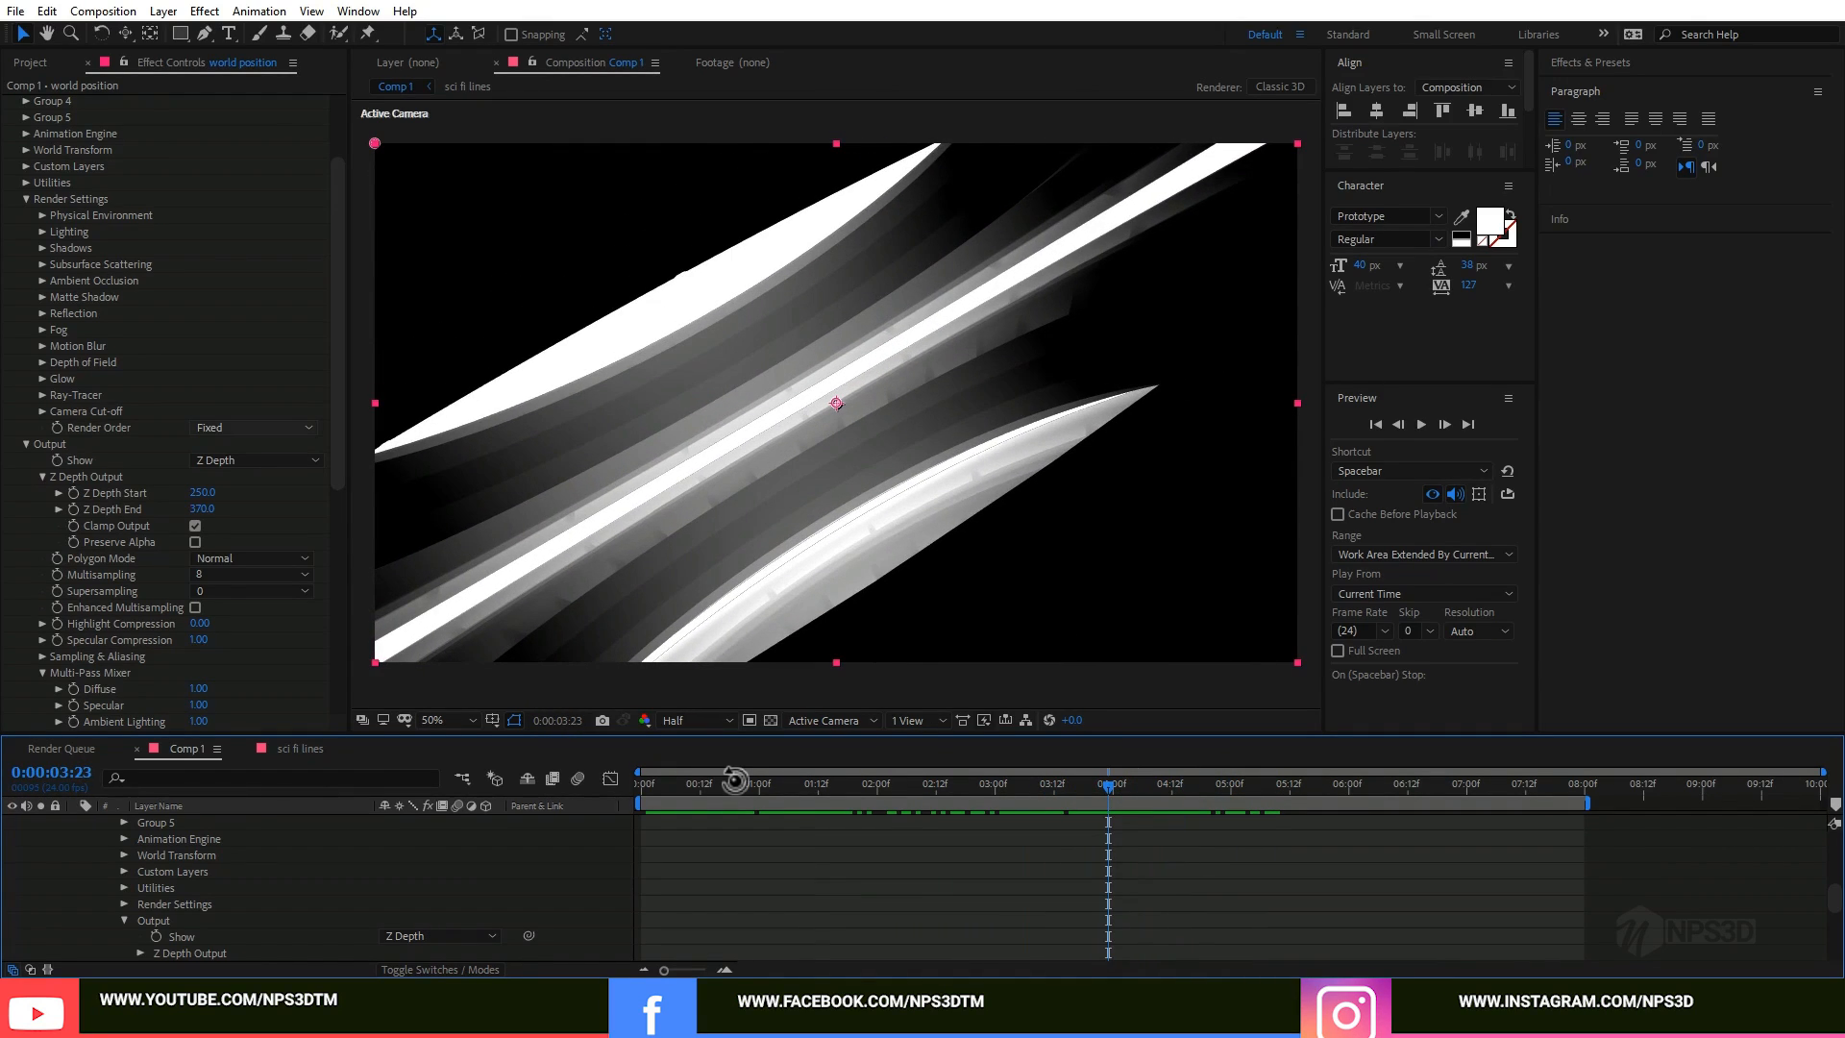
# Step: Switch the output back to World Position, set Position Z Matte to -50, and invert the matte
pyautogui.click(231, 459)
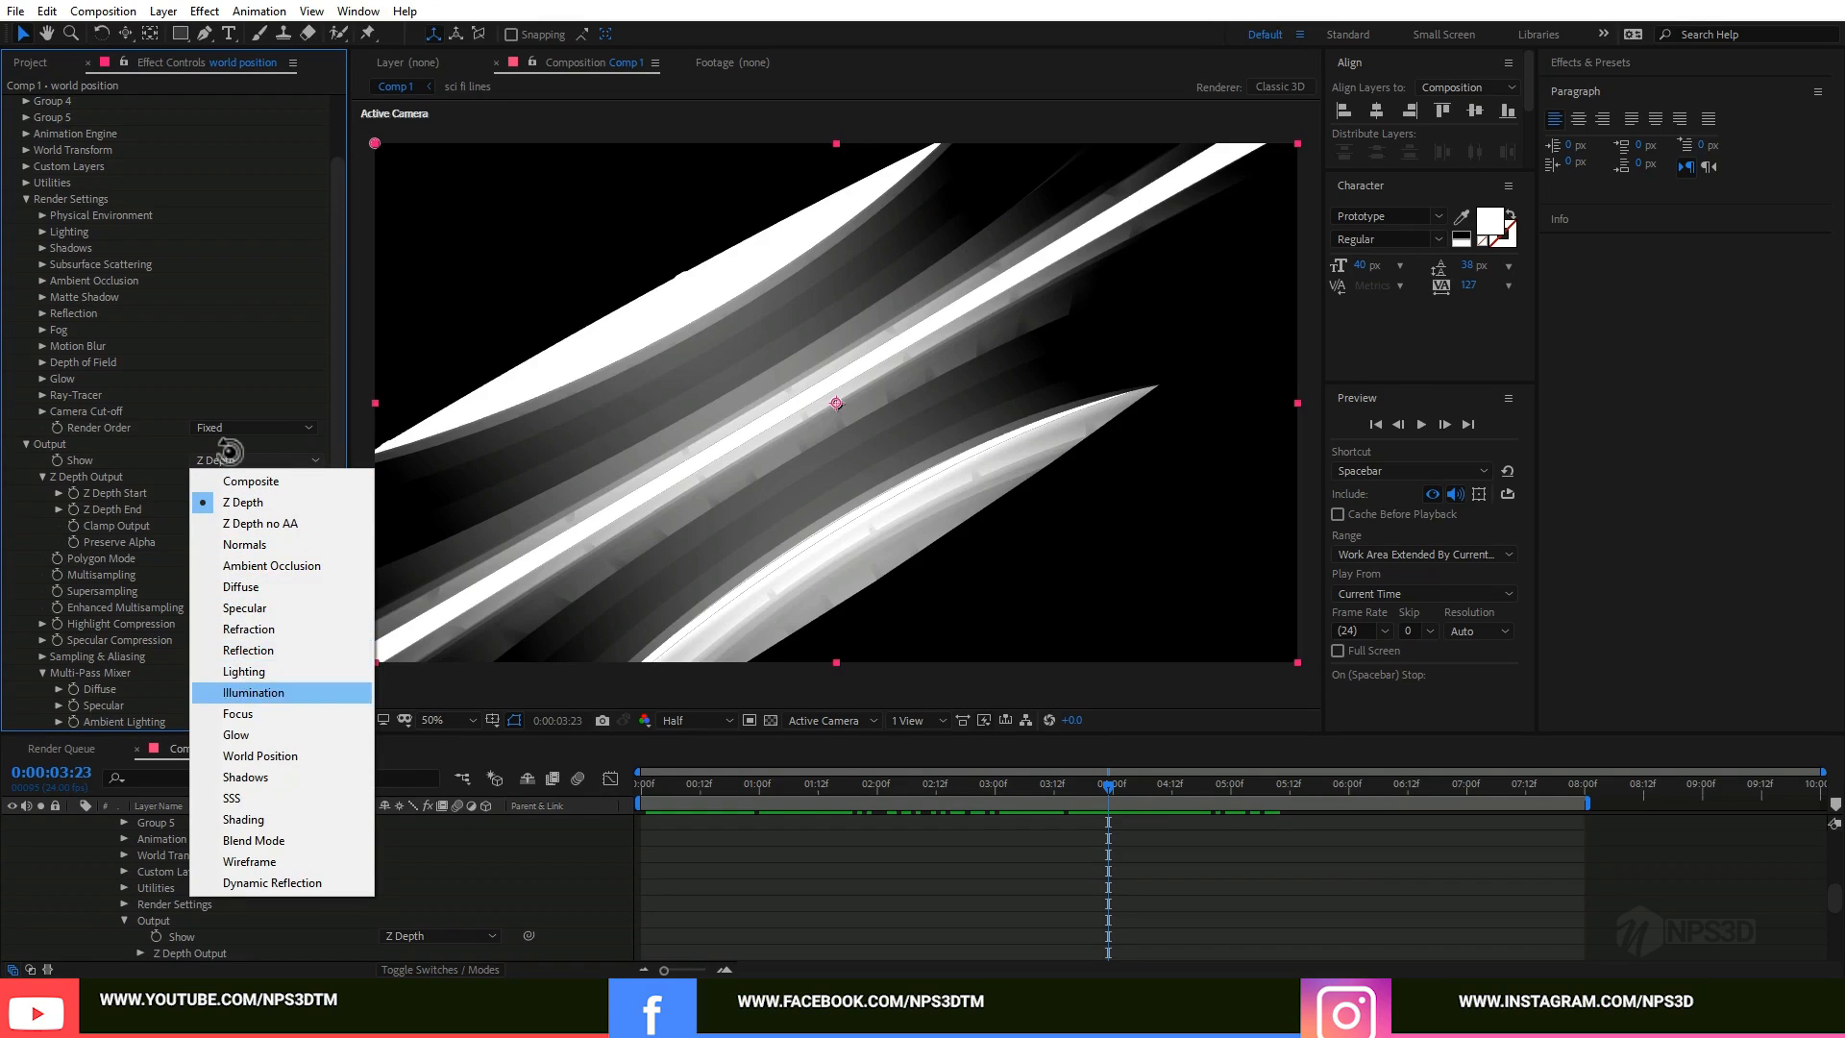
pyautogui.click(280, 757)
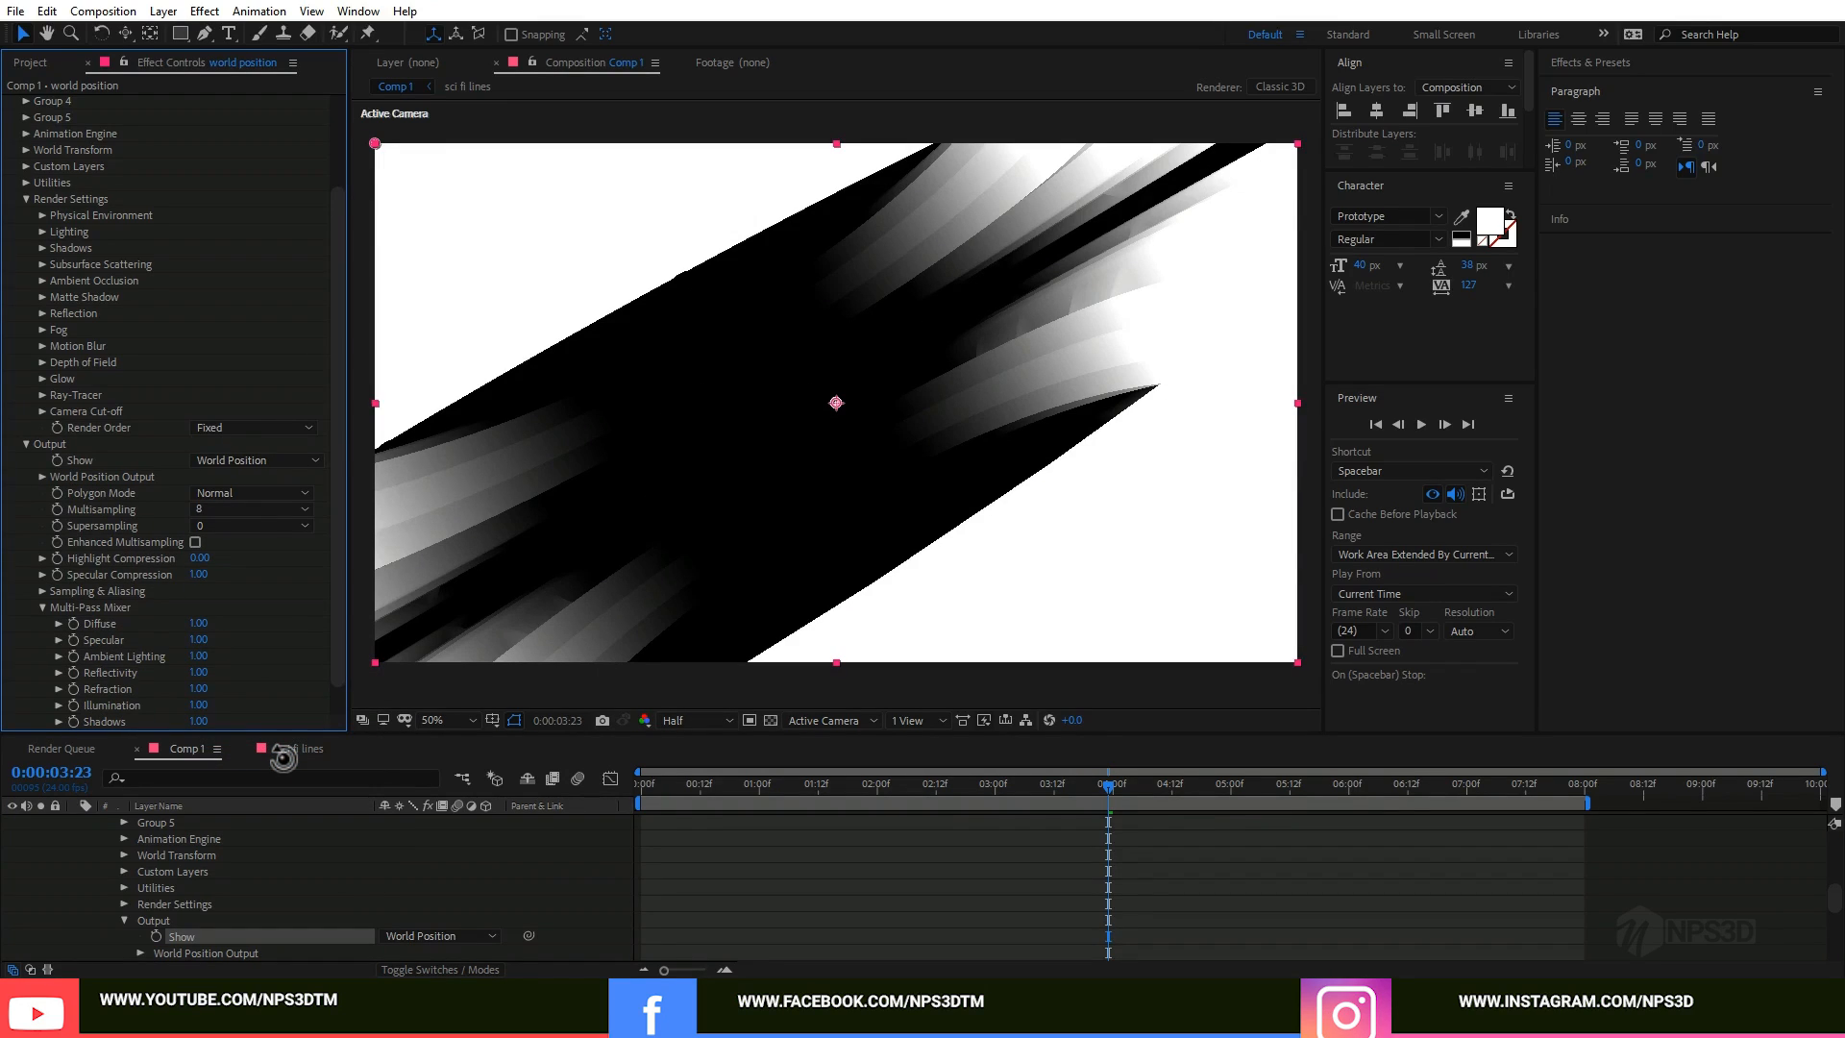
pyautogui.click(43, 477)
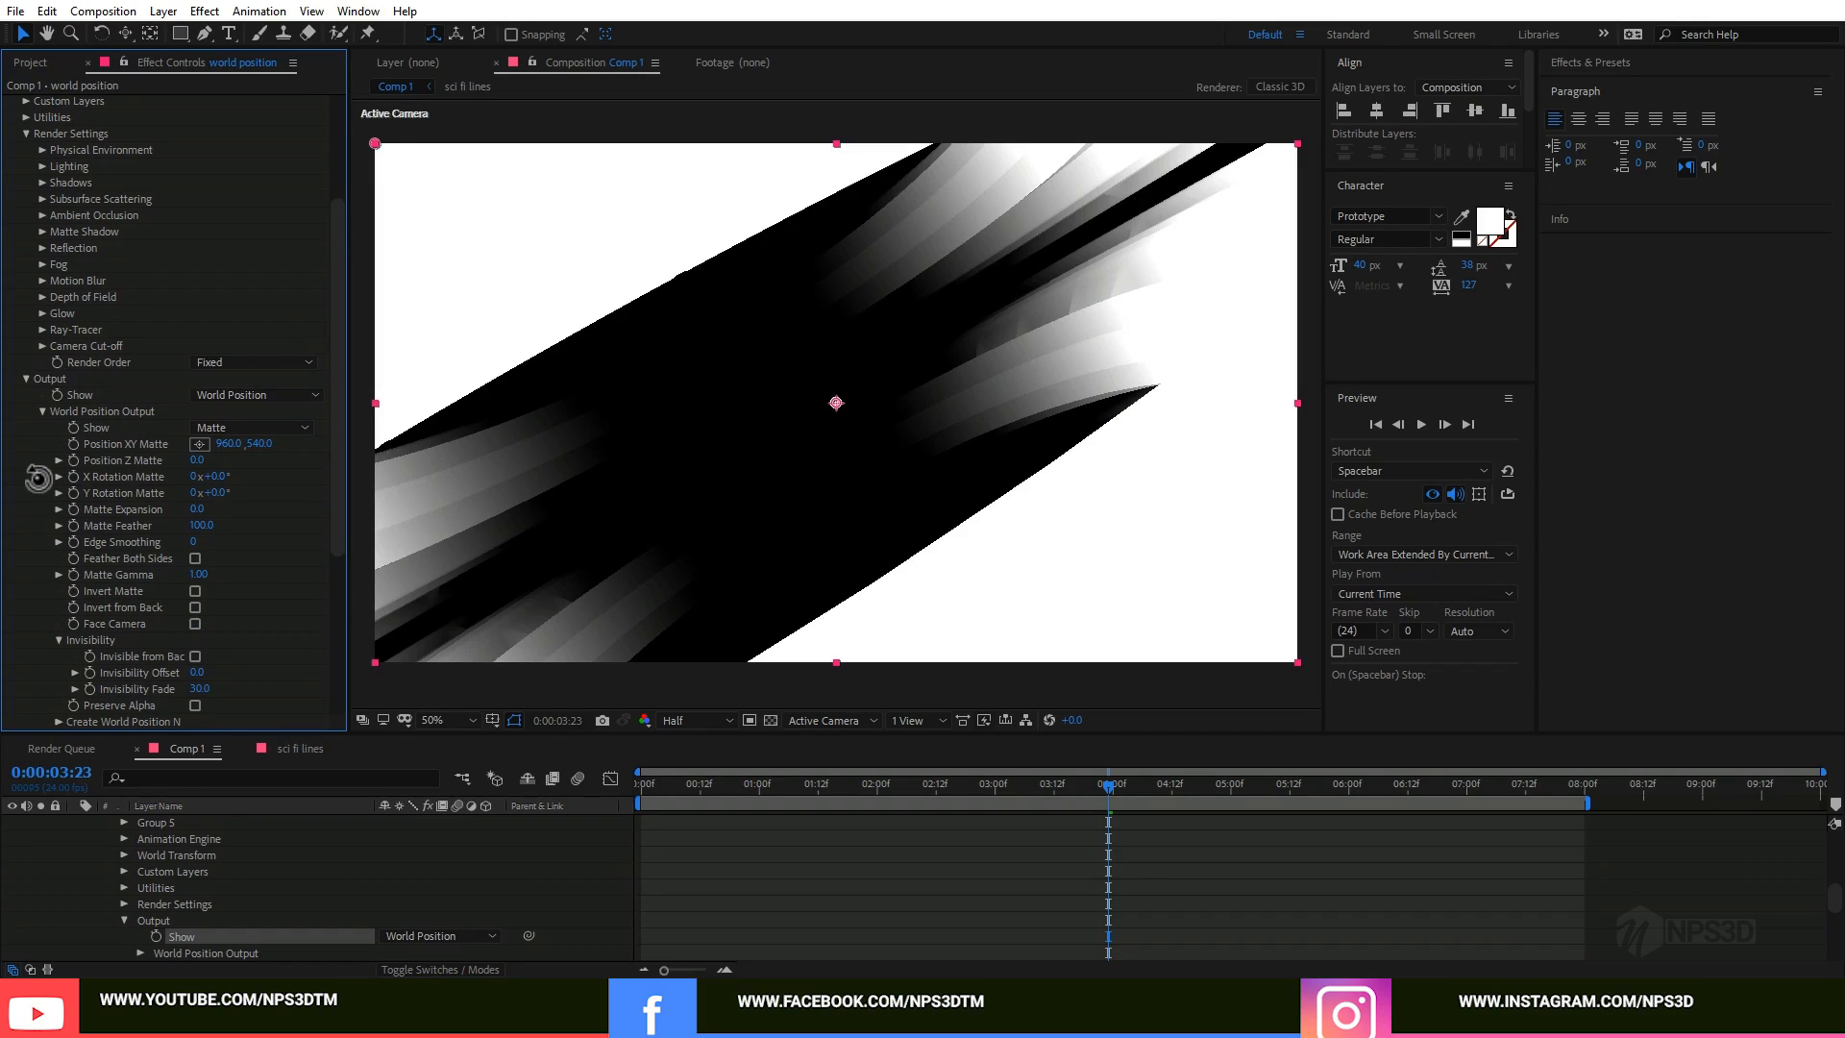
pyautogui.moveTo(194, 460); pyautogui.dragTo(197, 459)
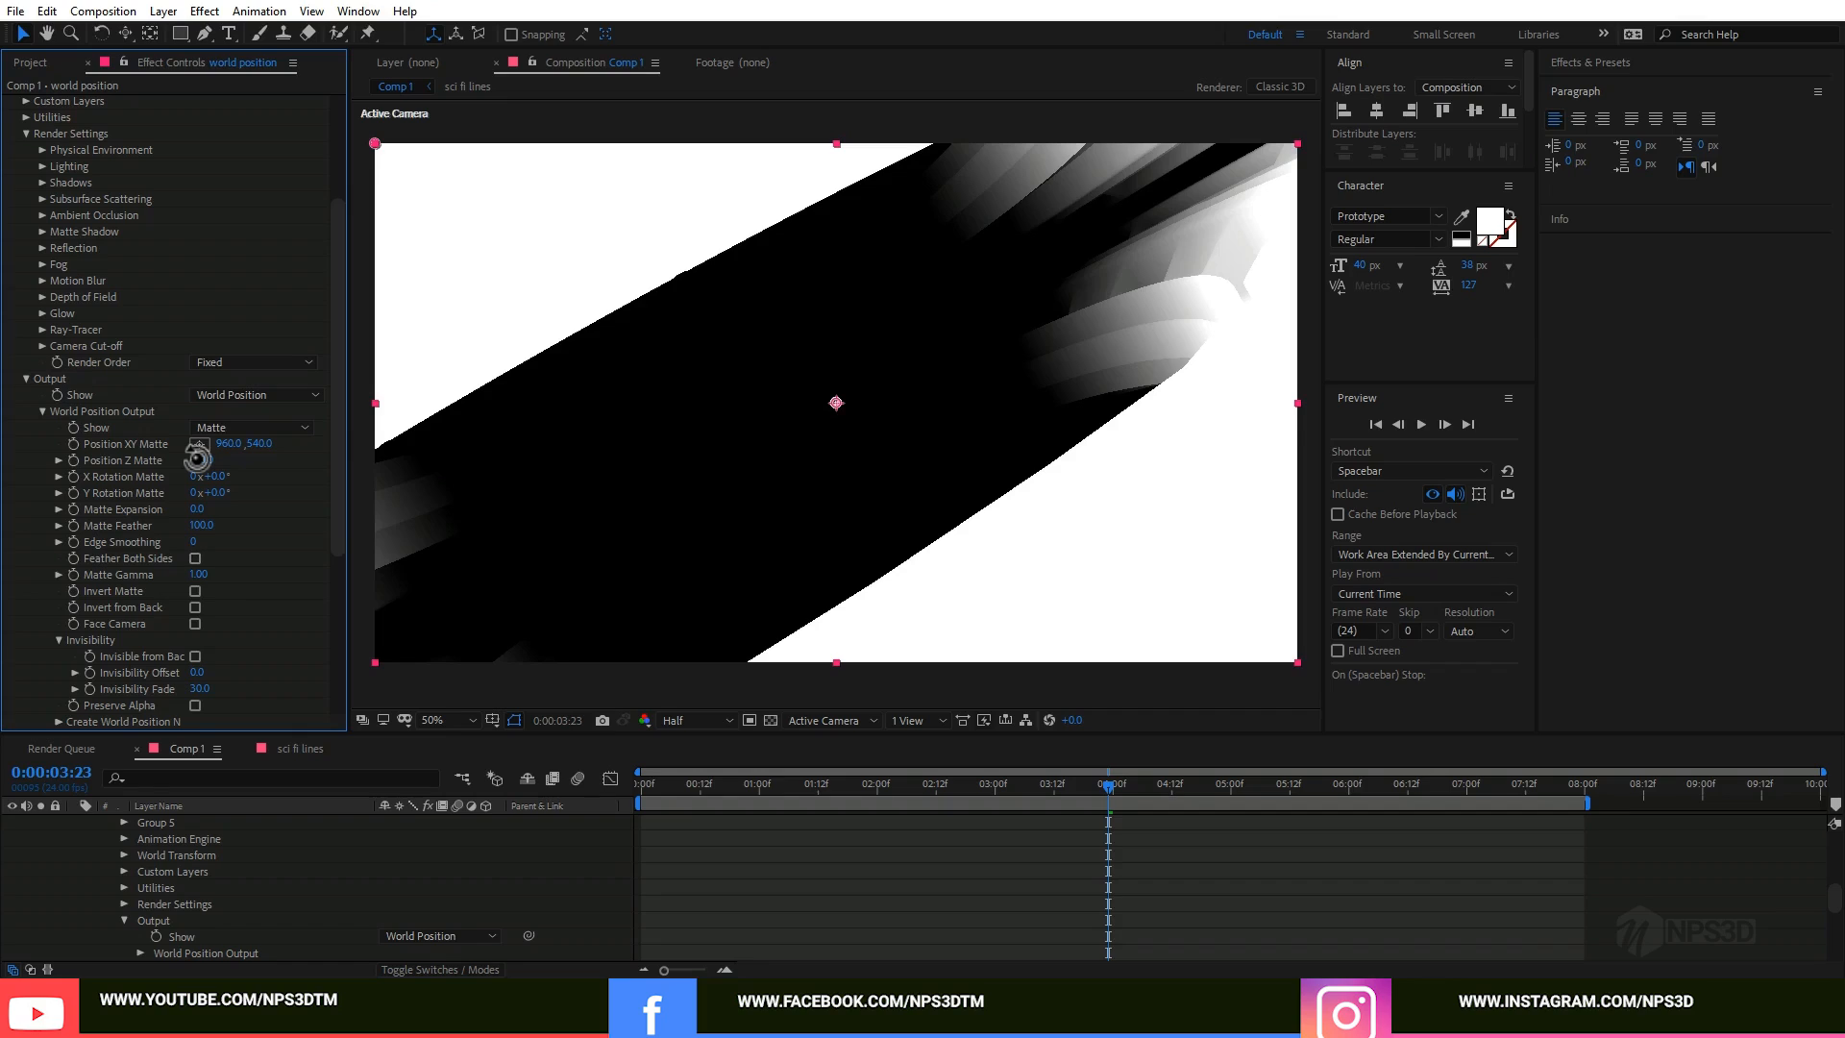
pyautogui.moveTo(197, 459); pyautogui.dragTo(197, 459)
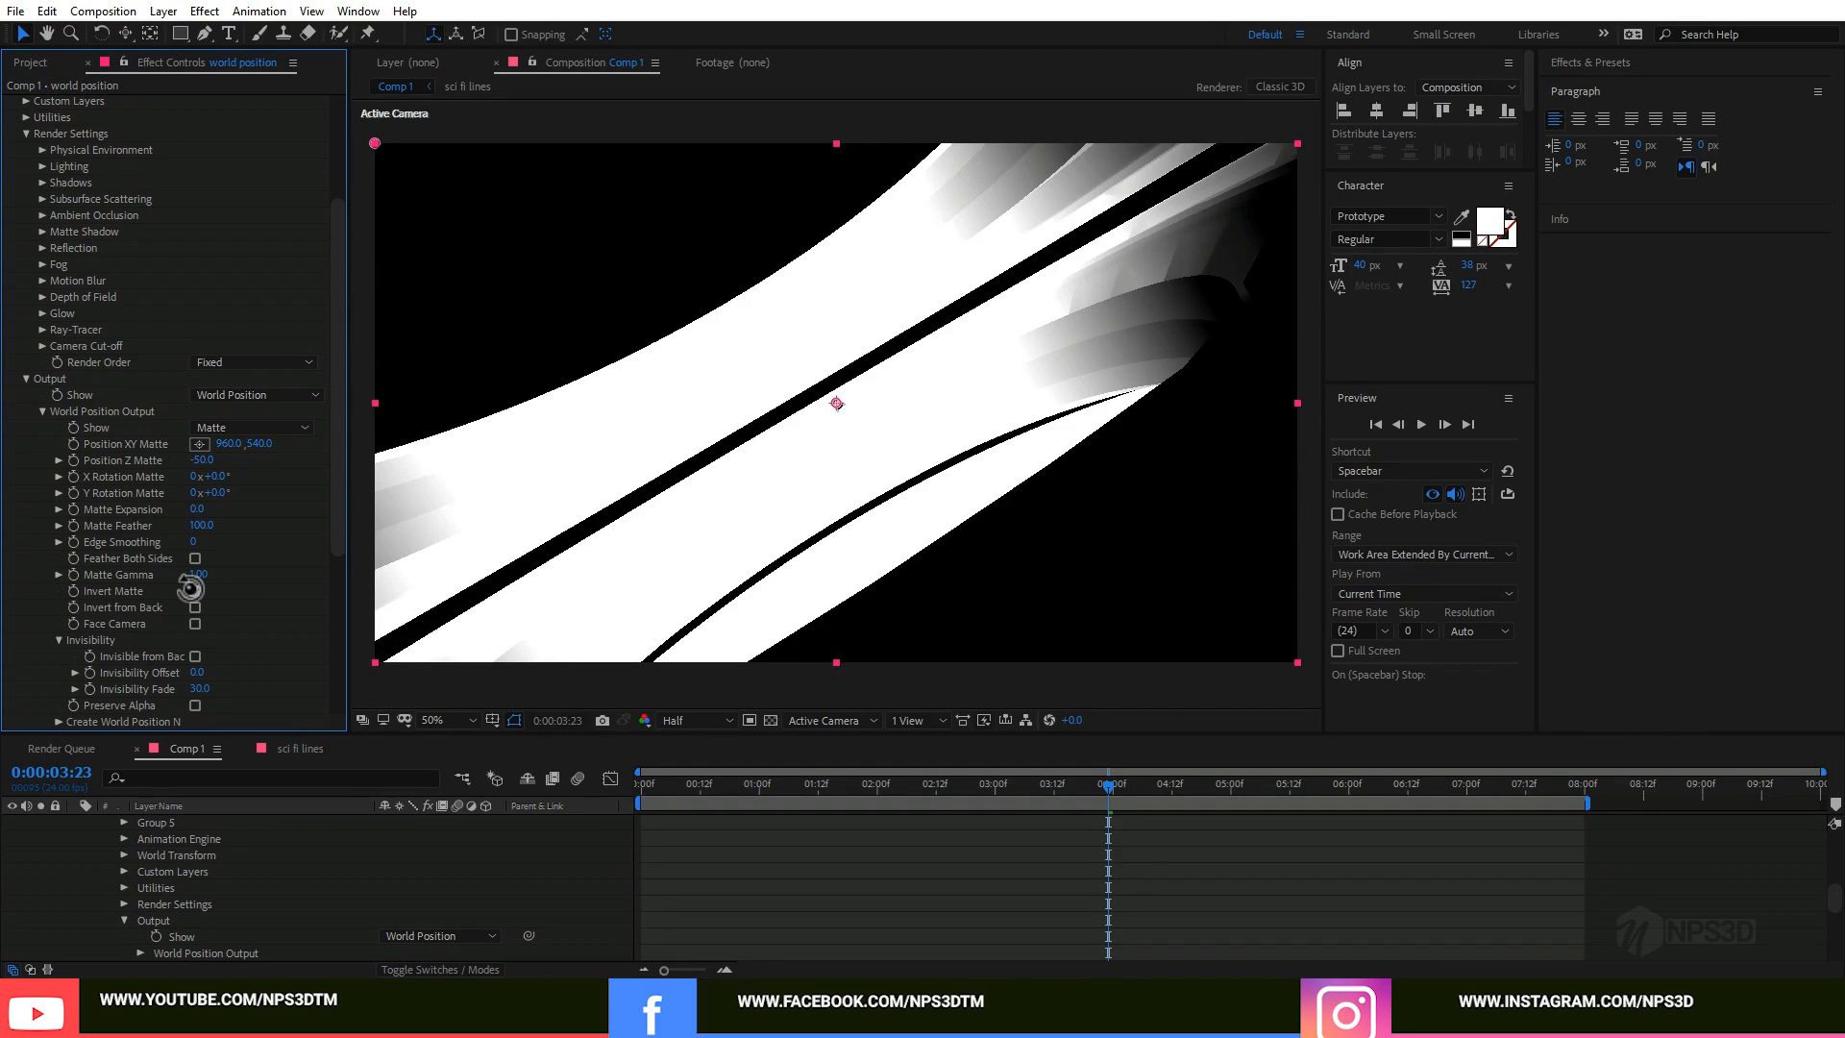
pyautogui.click(195, 591)
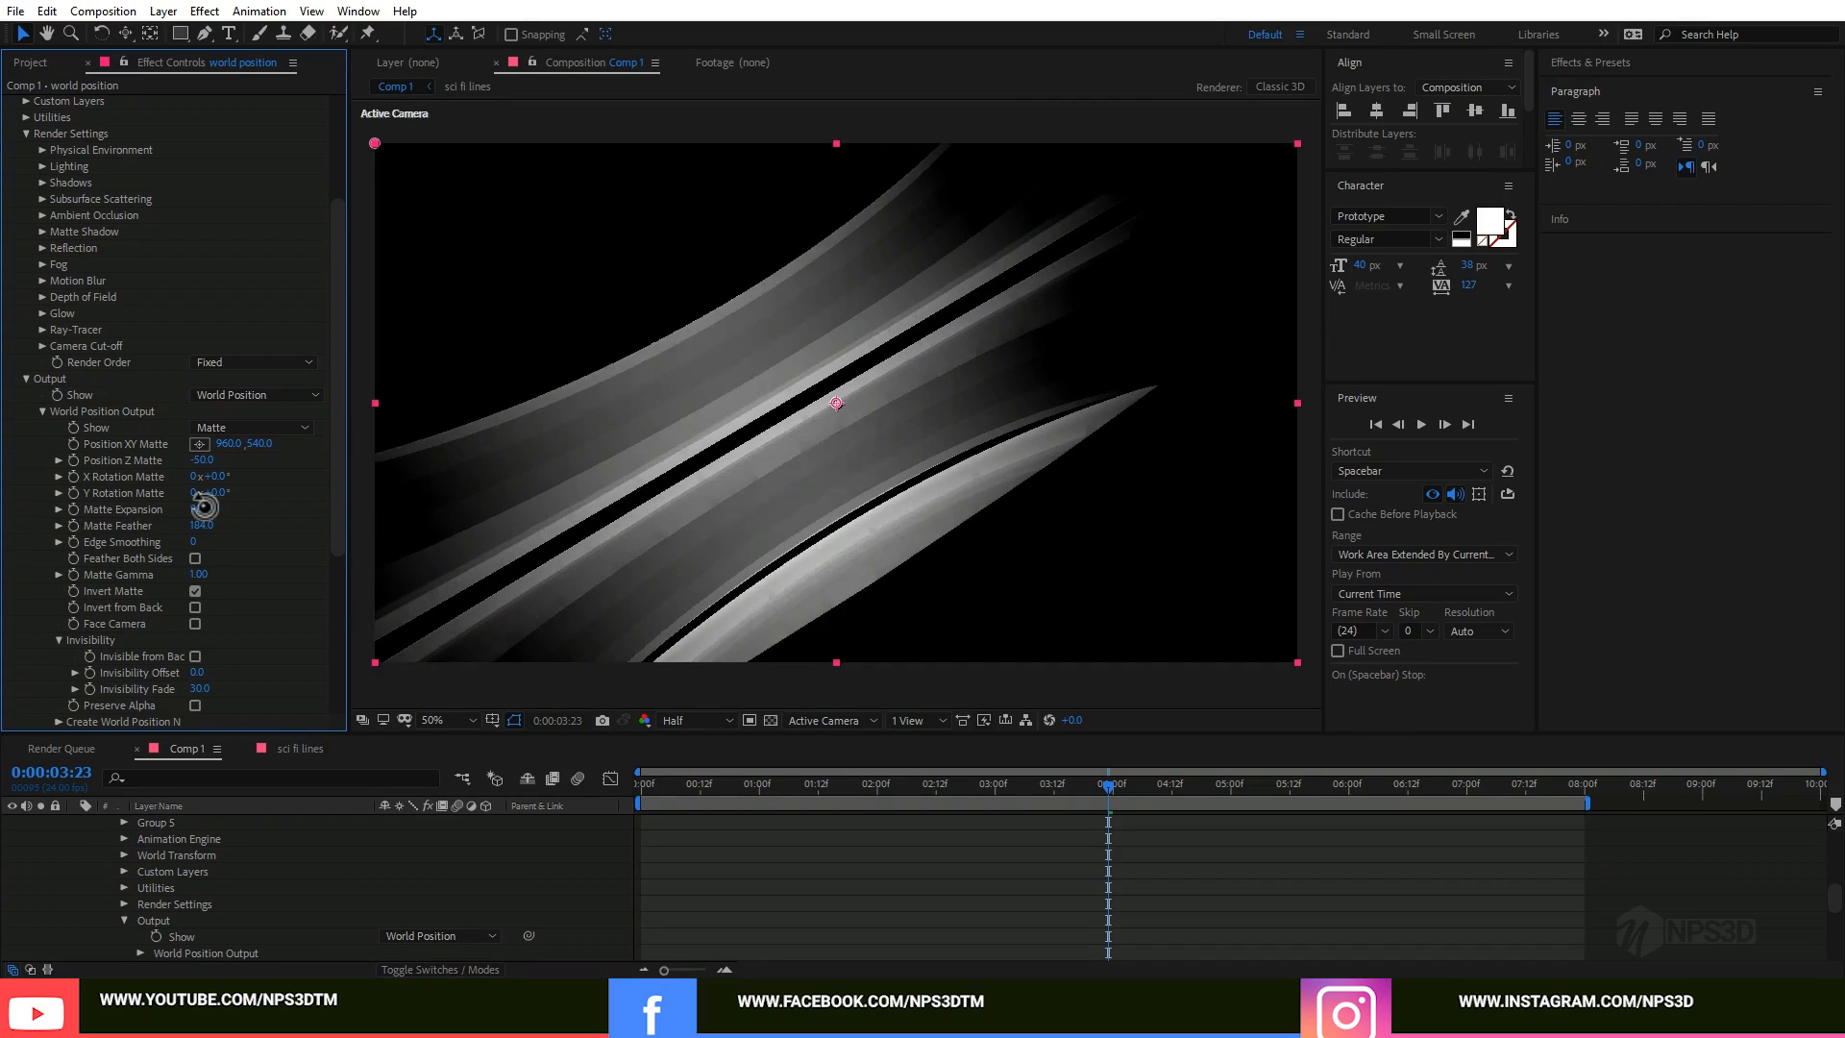
# Step: Review the matte on neighbouring frames and refine it to Position Z Matte -30 and Matte Feather 96, testing feathering on both sides
pyautogui.click(1097, 780)
pyautogui.press('pageup')
pyautogui.press('pageup')
pyautogui.press('pageup')
pyautogui.press('pageup')
pyautogui.press('pageup')
pyautogui.press('pageup')
pyautogui.press('pageup')
pyautogui.press('pageup')
pyautogui.press('pageup')
pyautogui.press('pageup')
pyautogui.press('pageup')
pyautogui.press('pageup')
pyautogui.press('pageup')
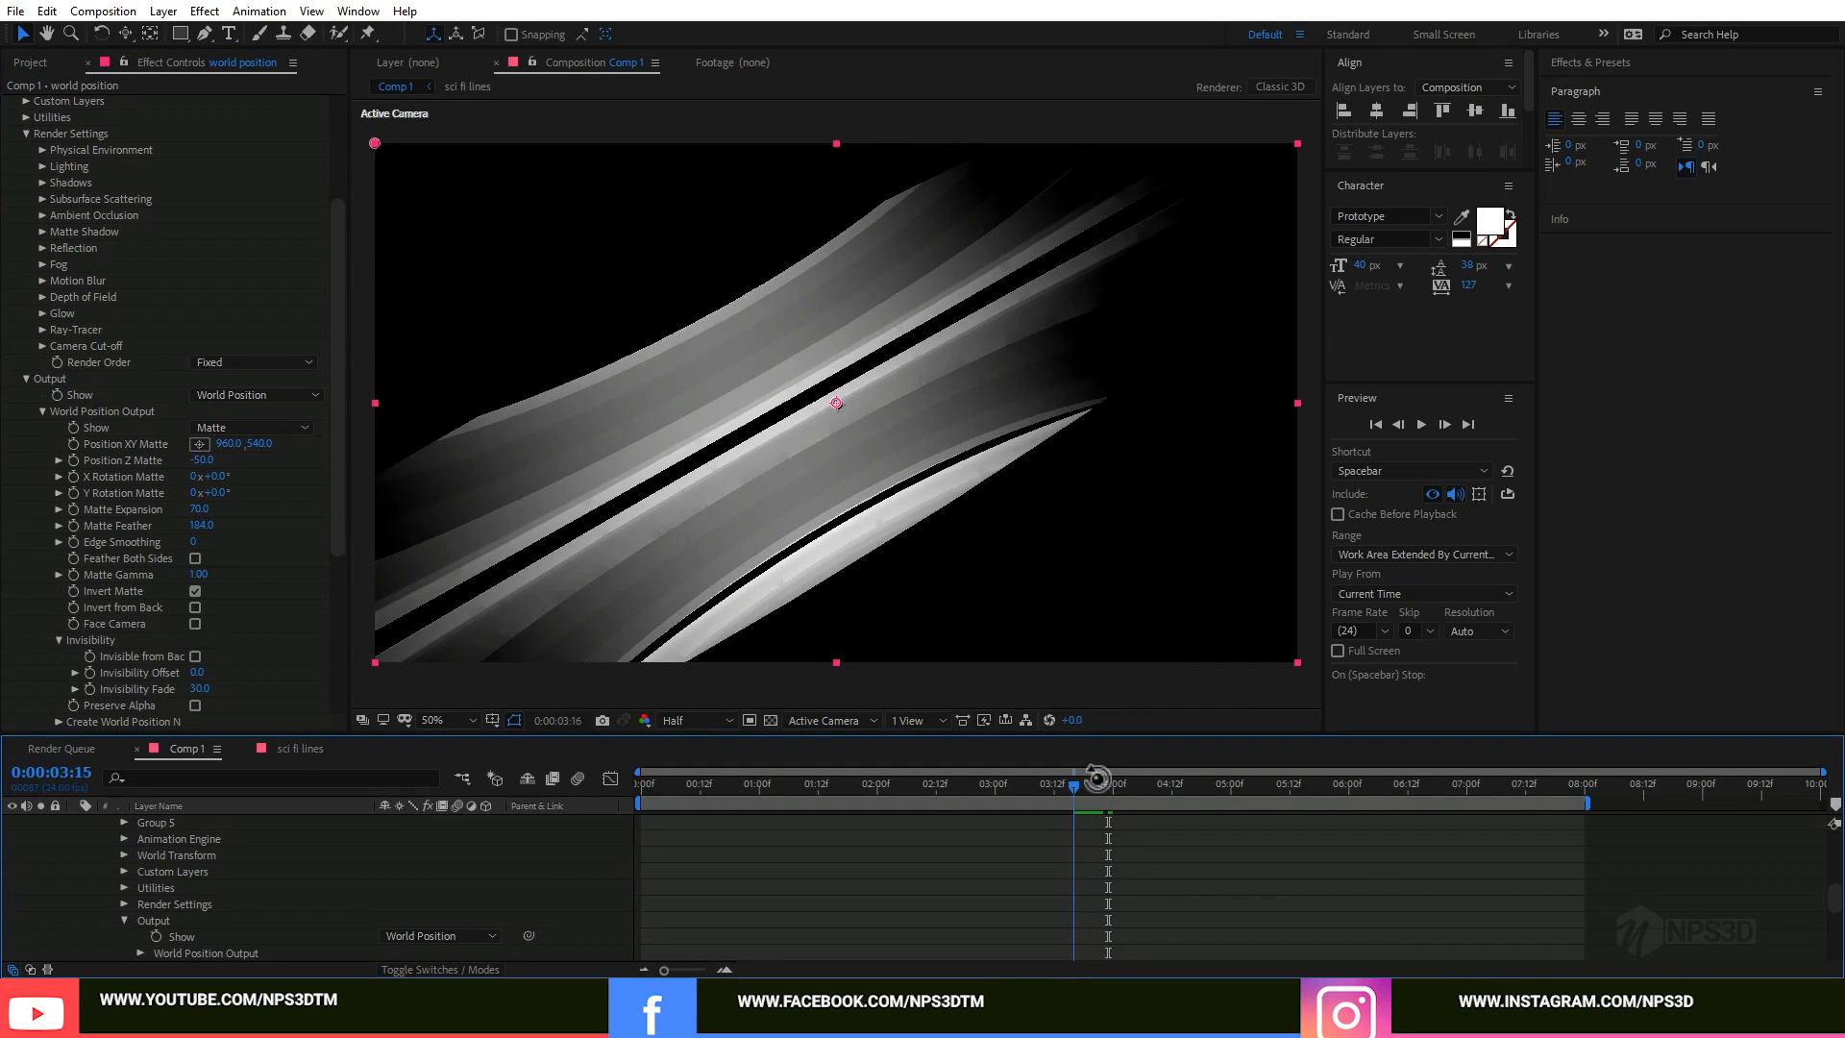
pyautogui.press('pagedown')
pyautogui.press('pagedown')
pyautogui.press('pagedown')
pyautogui.press('pagedown')
pyautogui.press('pagedown')
pyautogui.press('pagedown')
pyautogui.press('pagedown')
pyautogui.press('pagedown')
pyautogui.moveTo(1073, 783)
pyautogui.mouseDown()
pyautogui.moveTo(1103, 782)
pyautogui.moveTo(1025, 782)
pyautogui.moveTo(1186, 782)
pyautogui.moveTo(1053, 782)
pyautogui.moveTo(1094, 782)
pyautogui.moveTo(1074, 782)
pyautogui.mouseUp()
pyautogui.click(191, 558)
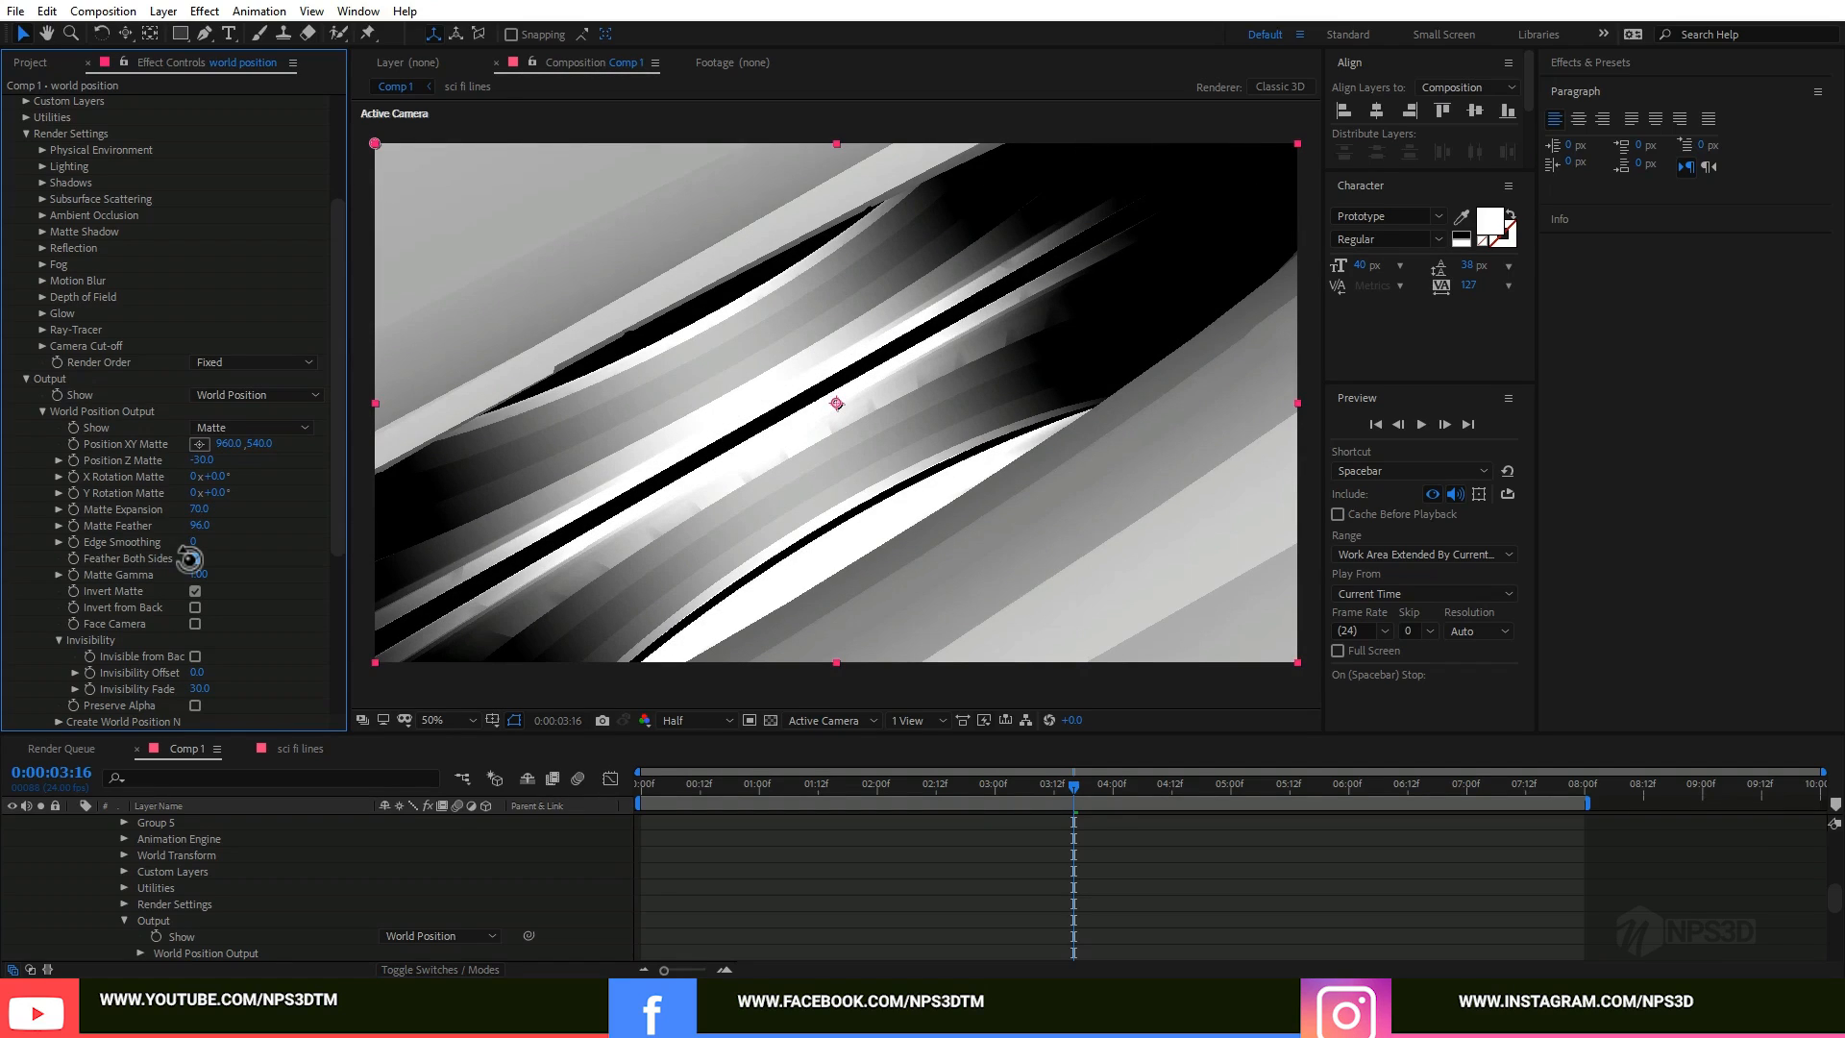
# Step: Collapse the world position layer's properties and move Puffy_Smoke_01.mov directly below it
pyautogui.scroll(3, 124, 865)
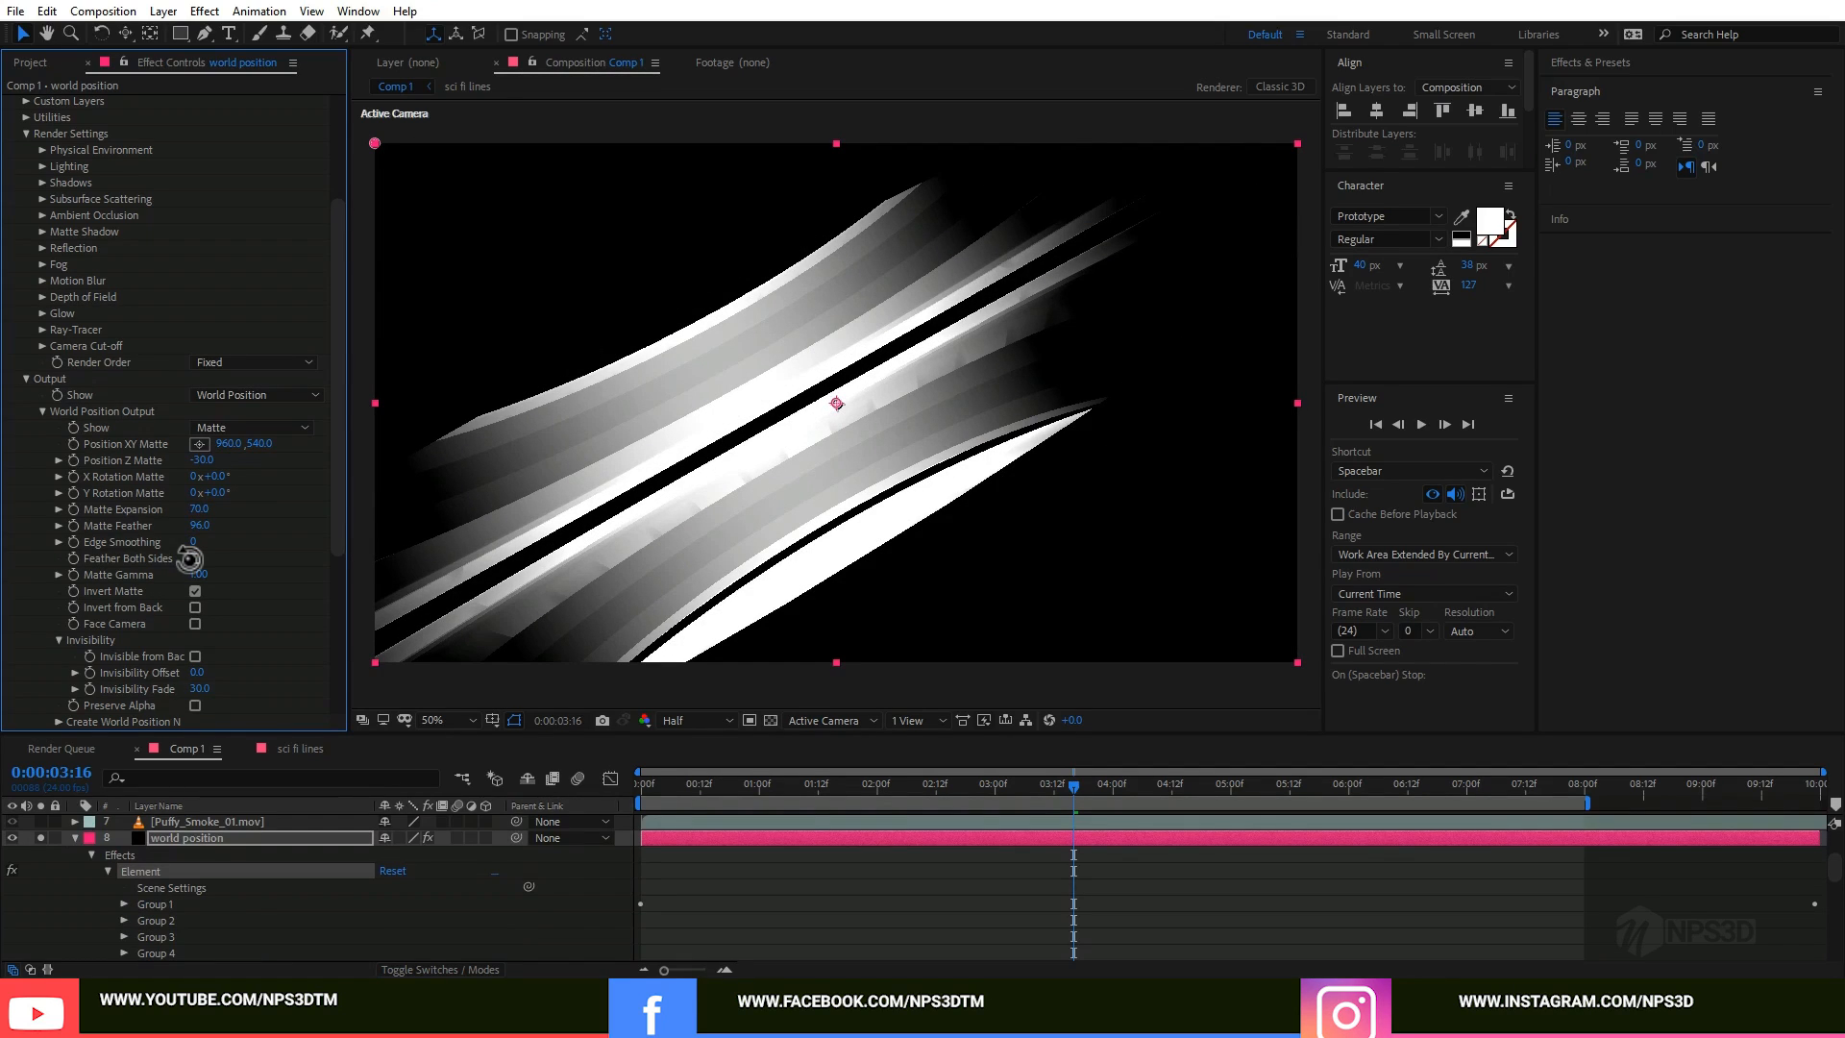
pyautogui.click(73, 840)
pyautogui.click(182, 886)
pyautogui.hotkey('ctrl', '[')
# Step: At 0:00:01:10, set the world position matte's XY position to 974, 556, Z position to -180, X rotation to -42° and Y rotation to 61°
pyautogui.click(807, 788)
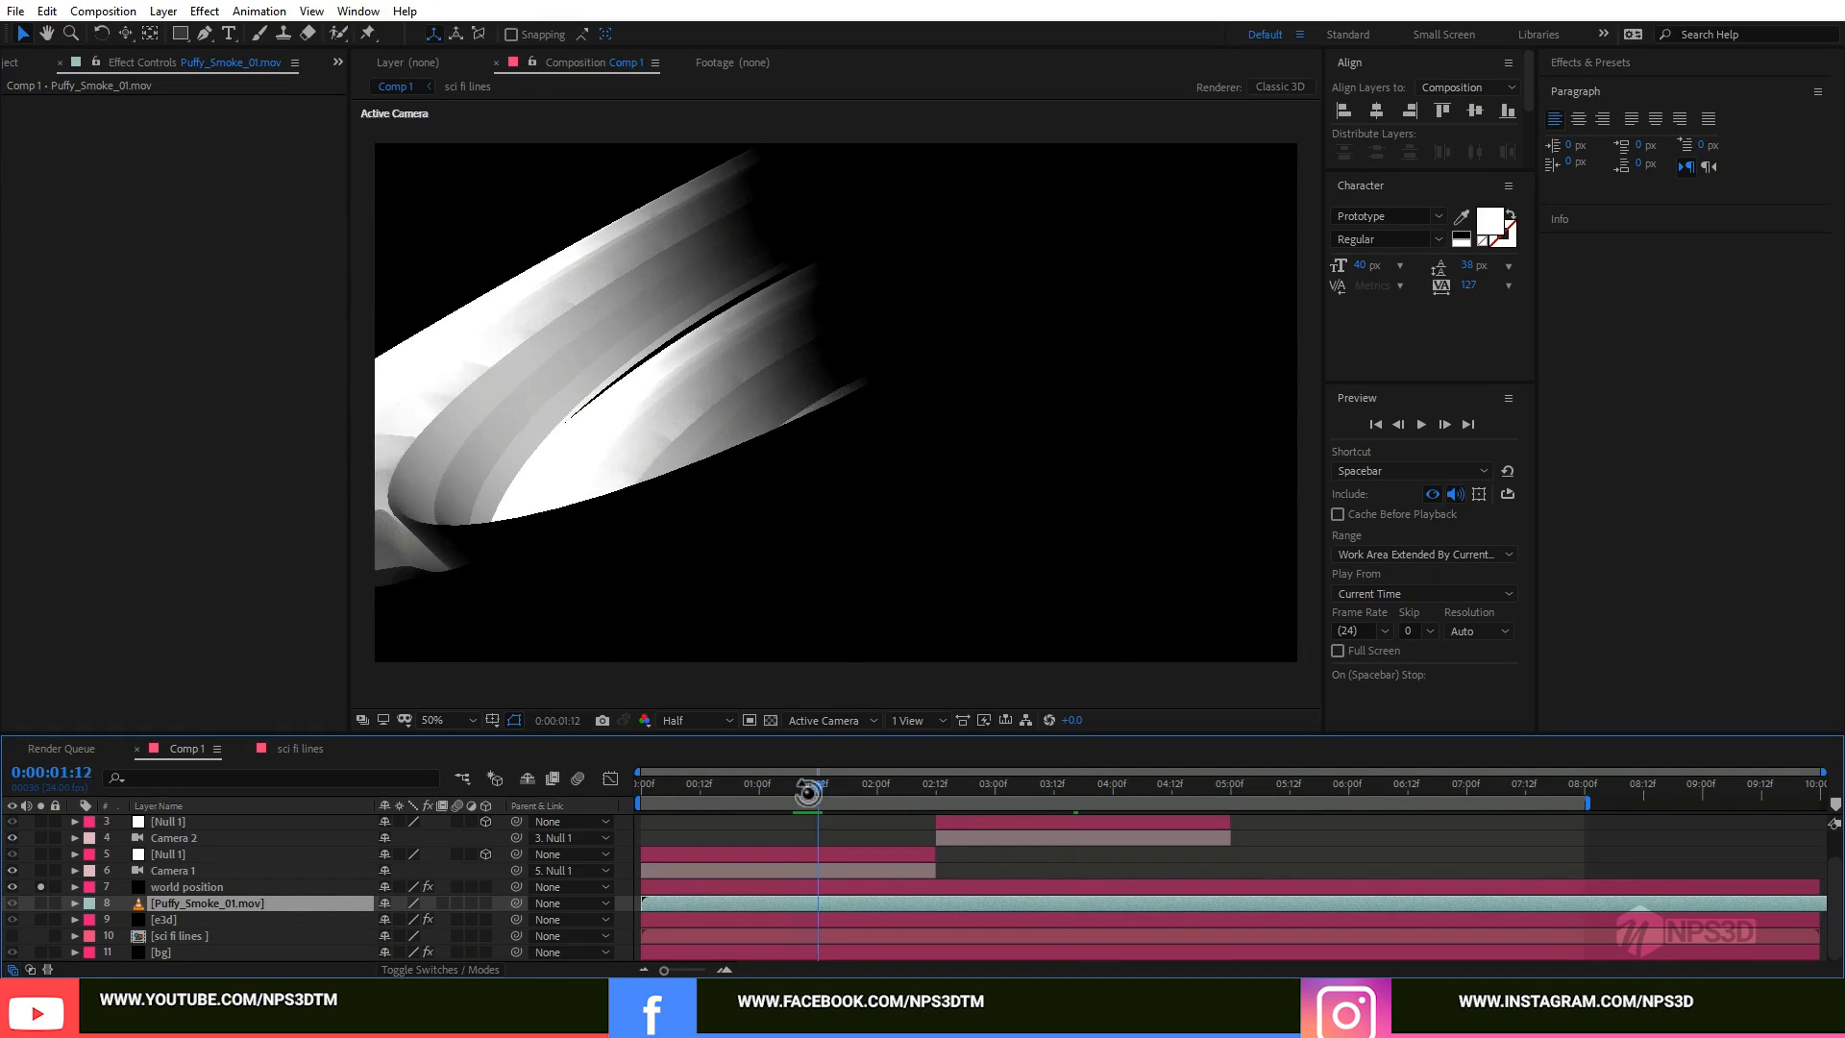
pyautogui.click(193, 886)
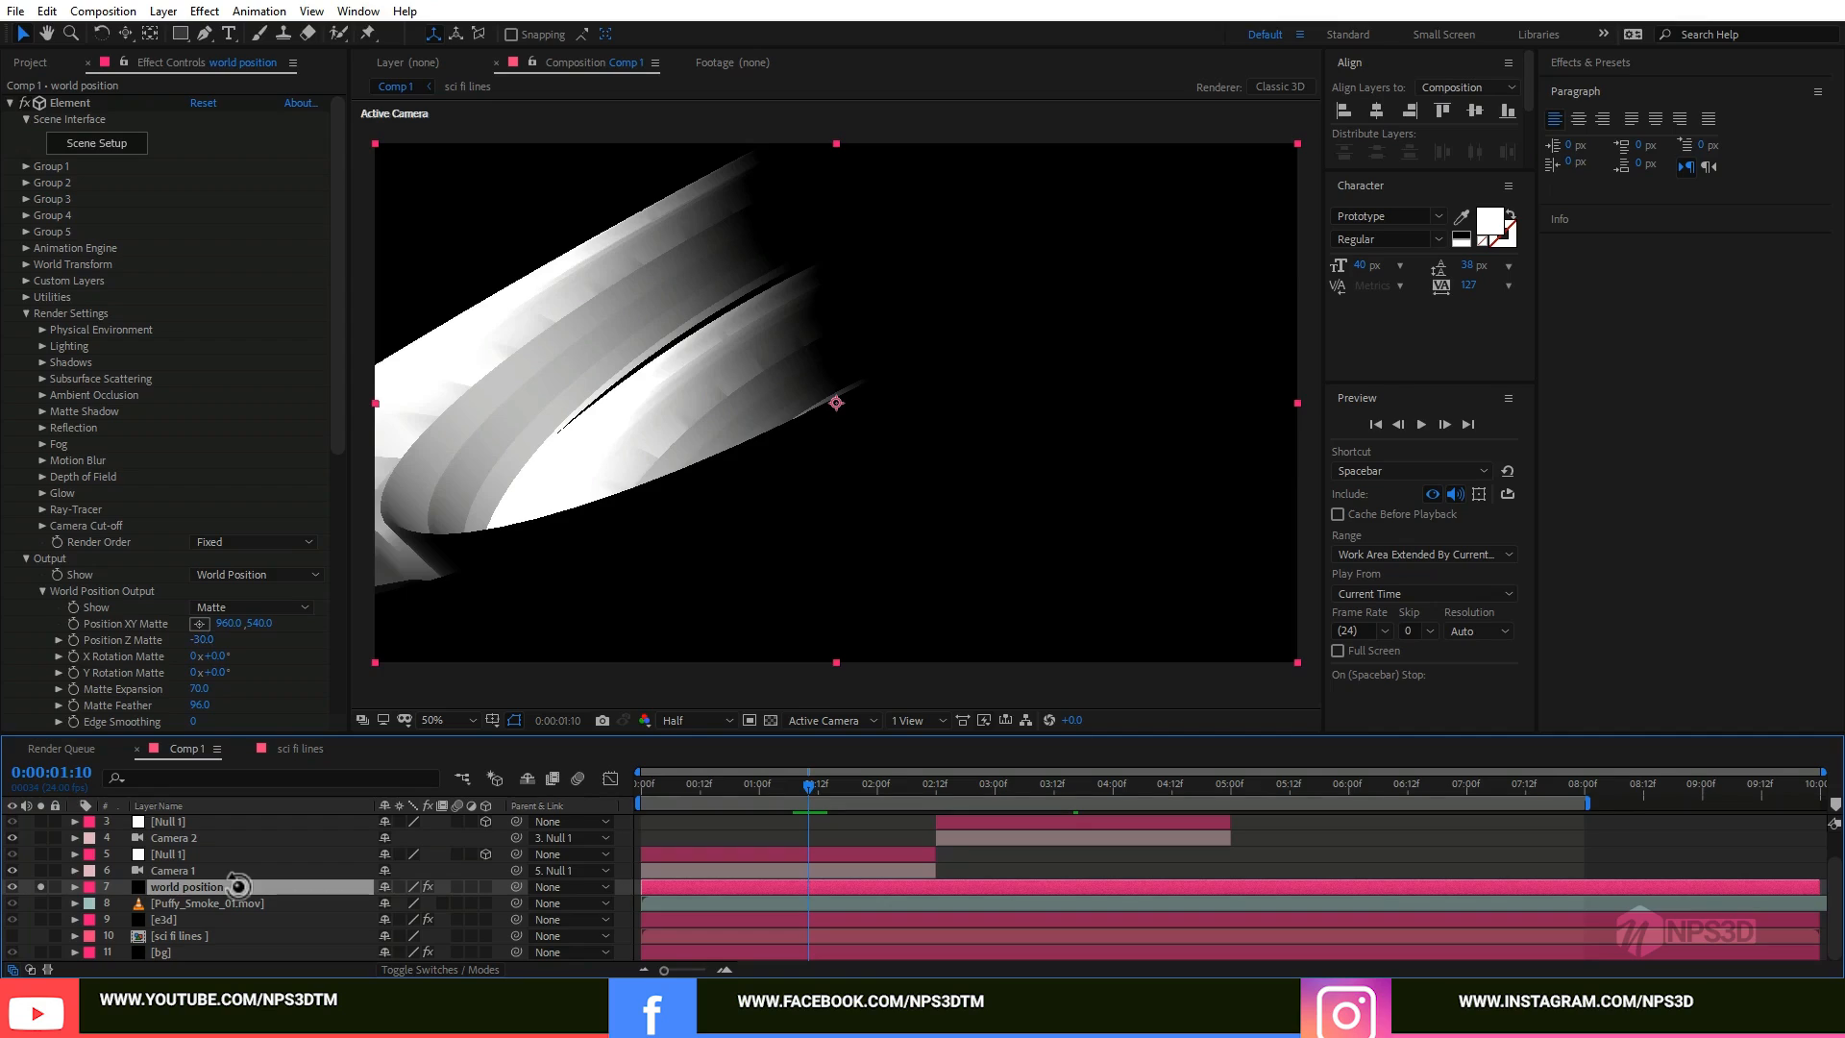
pyautogui.click(231, 624)
pyautogui.click(256, 622)
pyautogui.moveTo(202, 639); pyautogui.dragTo(211, 677)
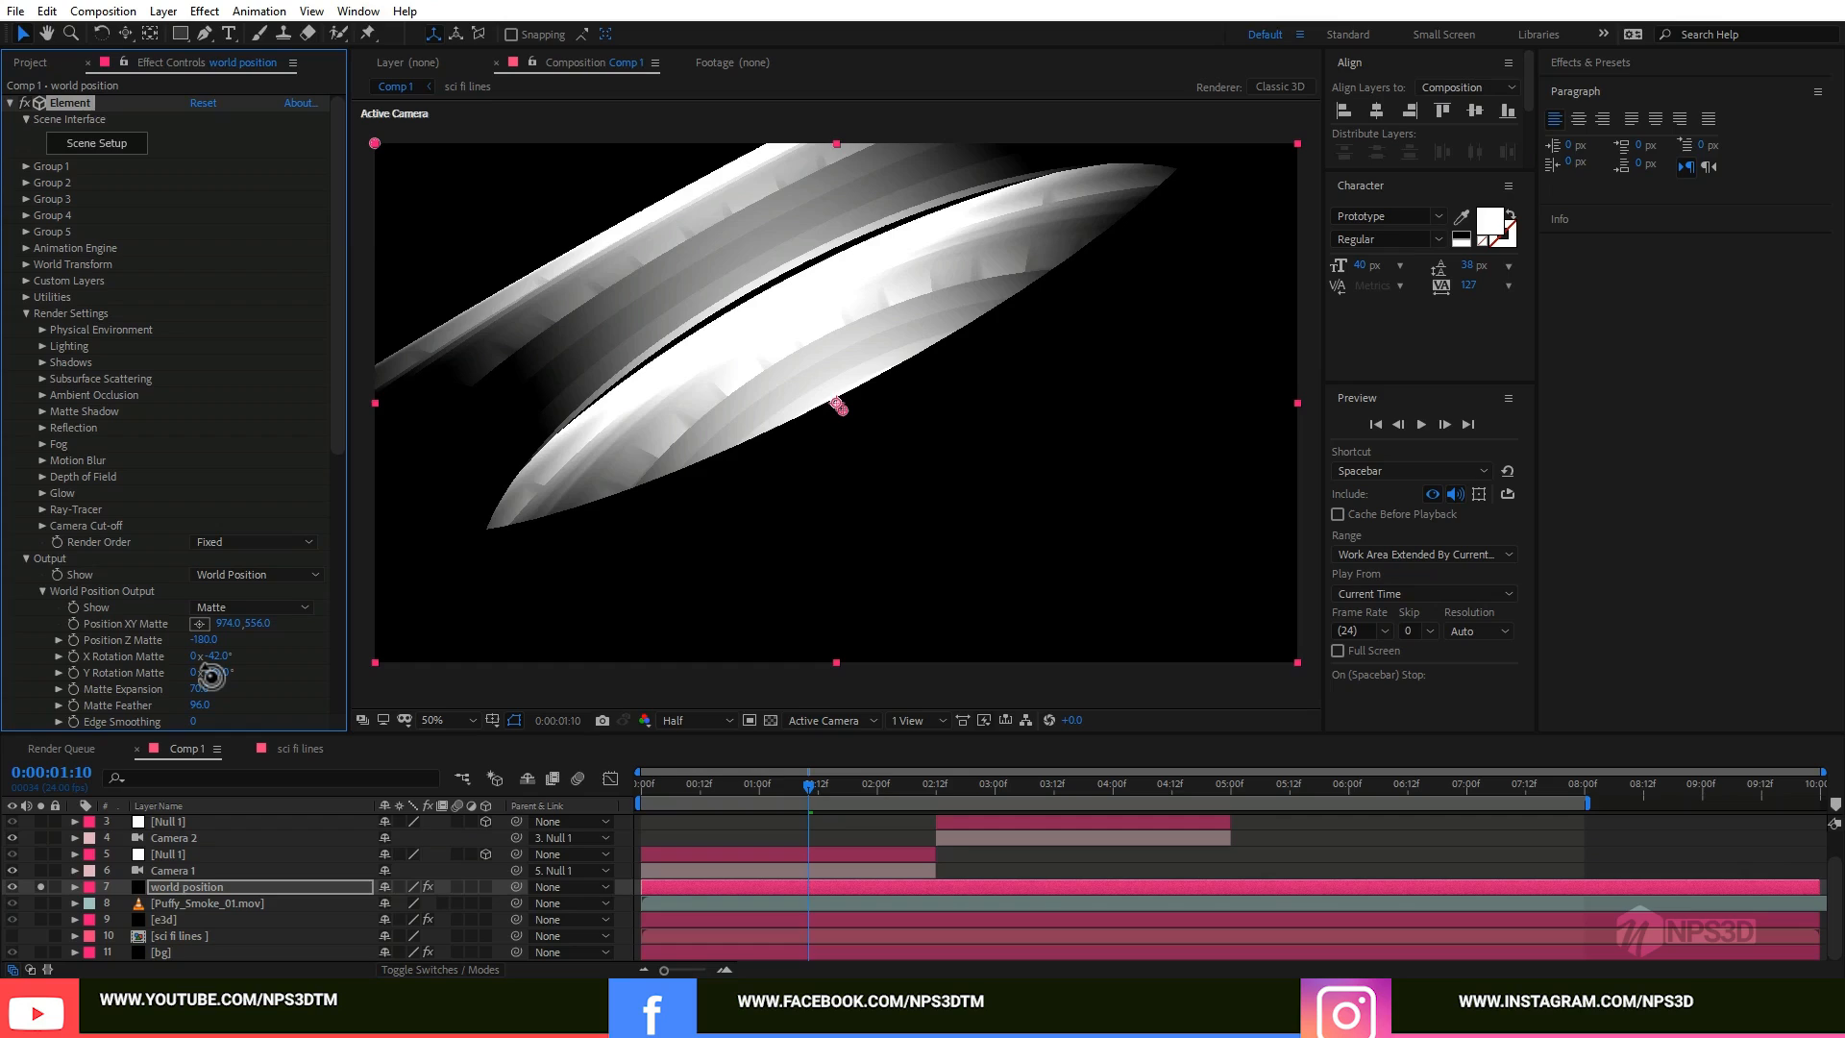
# Step: Matte Puffy_Smoke_01.mov with world position, trying Luma Inverted Matte and switching it to Luma Matte
pyautogui.press('F4')
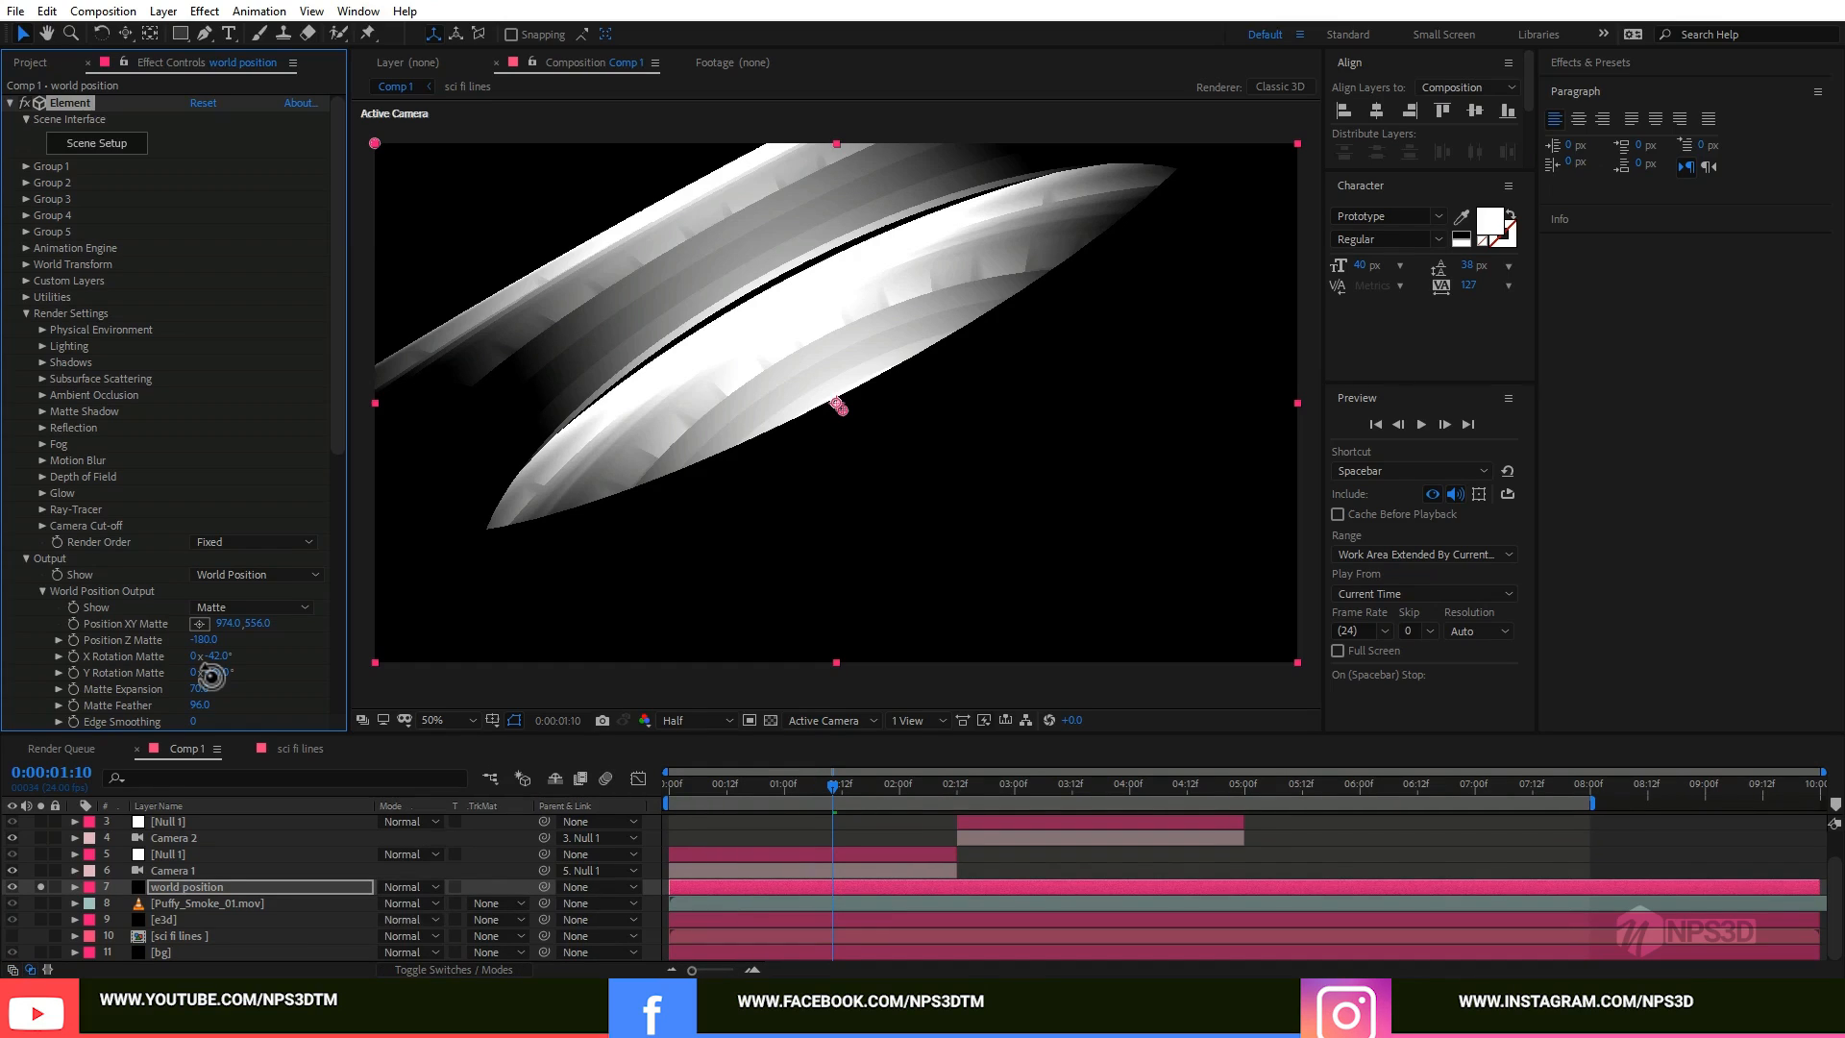
pyautogui.click(183, 903)
pyautogui.click(492, 904)
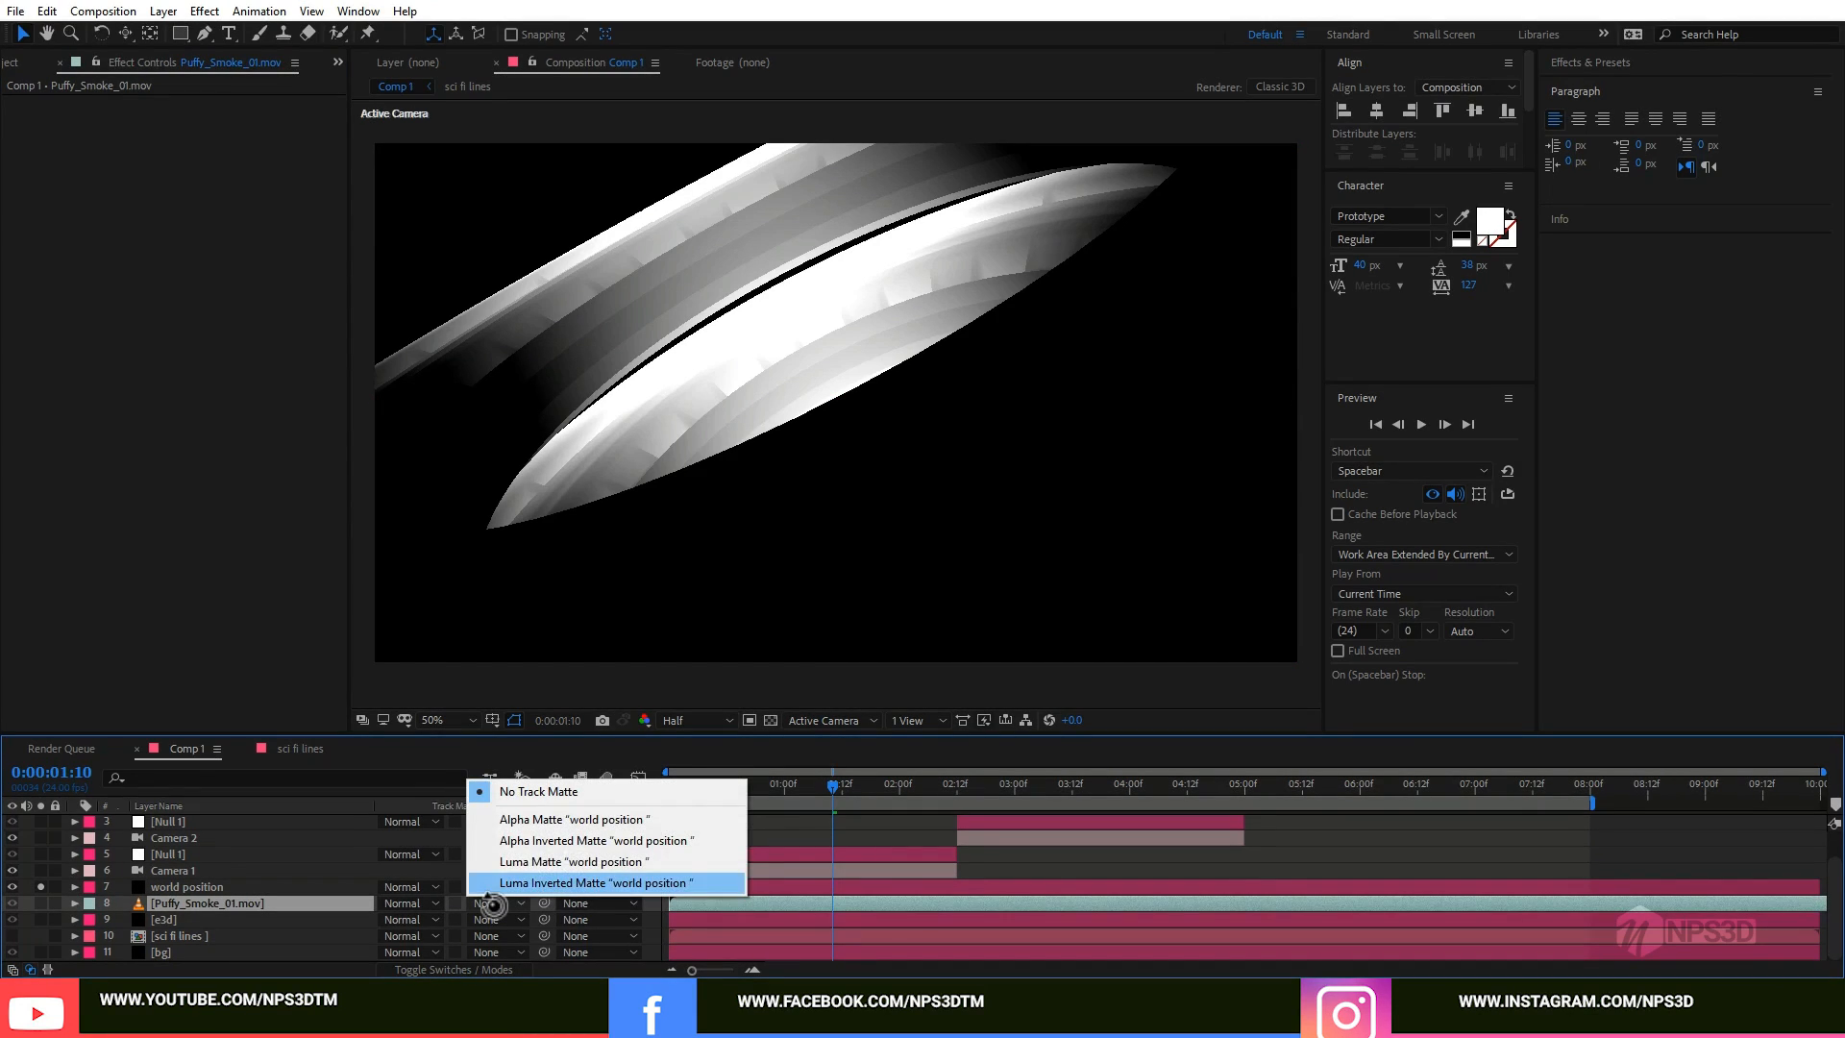
pyautogui.click(533, 883)
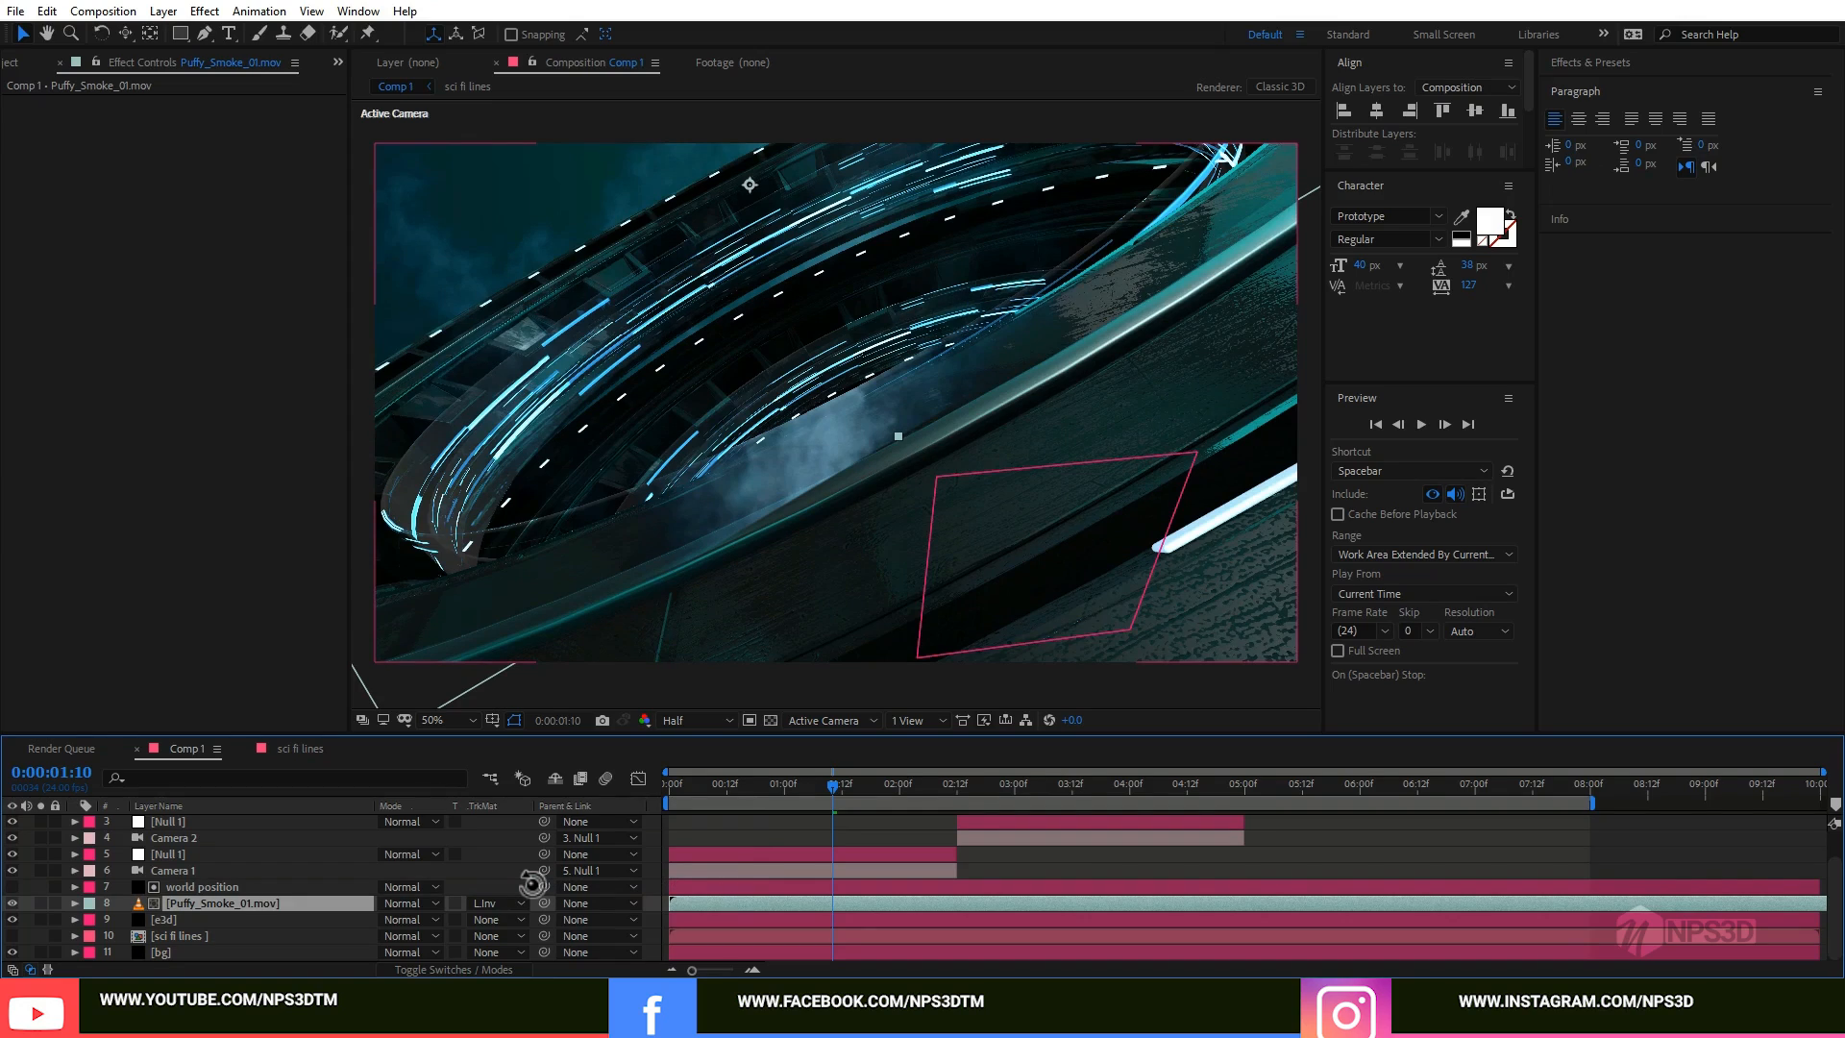
pyautogui.click(519, 903)
pyautogui.click(509, 865)
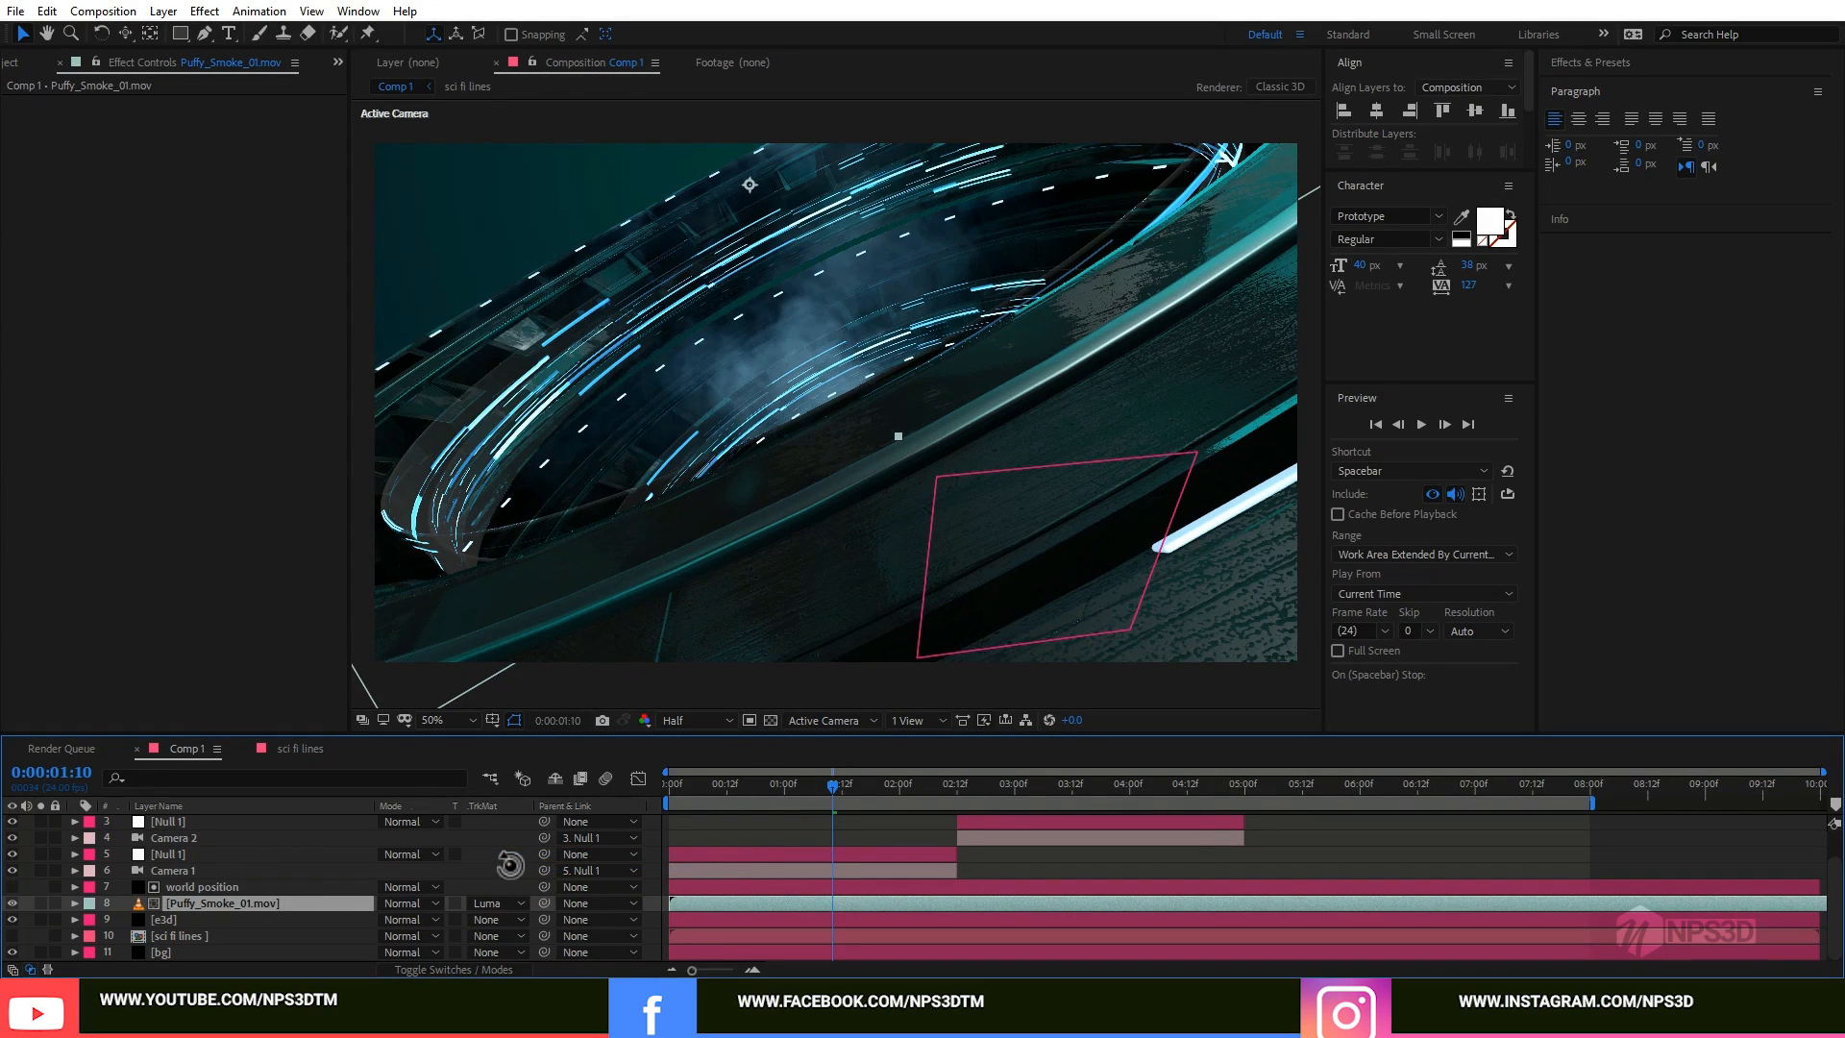
# Step: Set Matte Expansion to -30, Edge Smoothing to 5 and Position Z Matte to -270, with Invert Matte off and the smoke's track matte on Luma Inverted
pyautogui.click(183, 886)
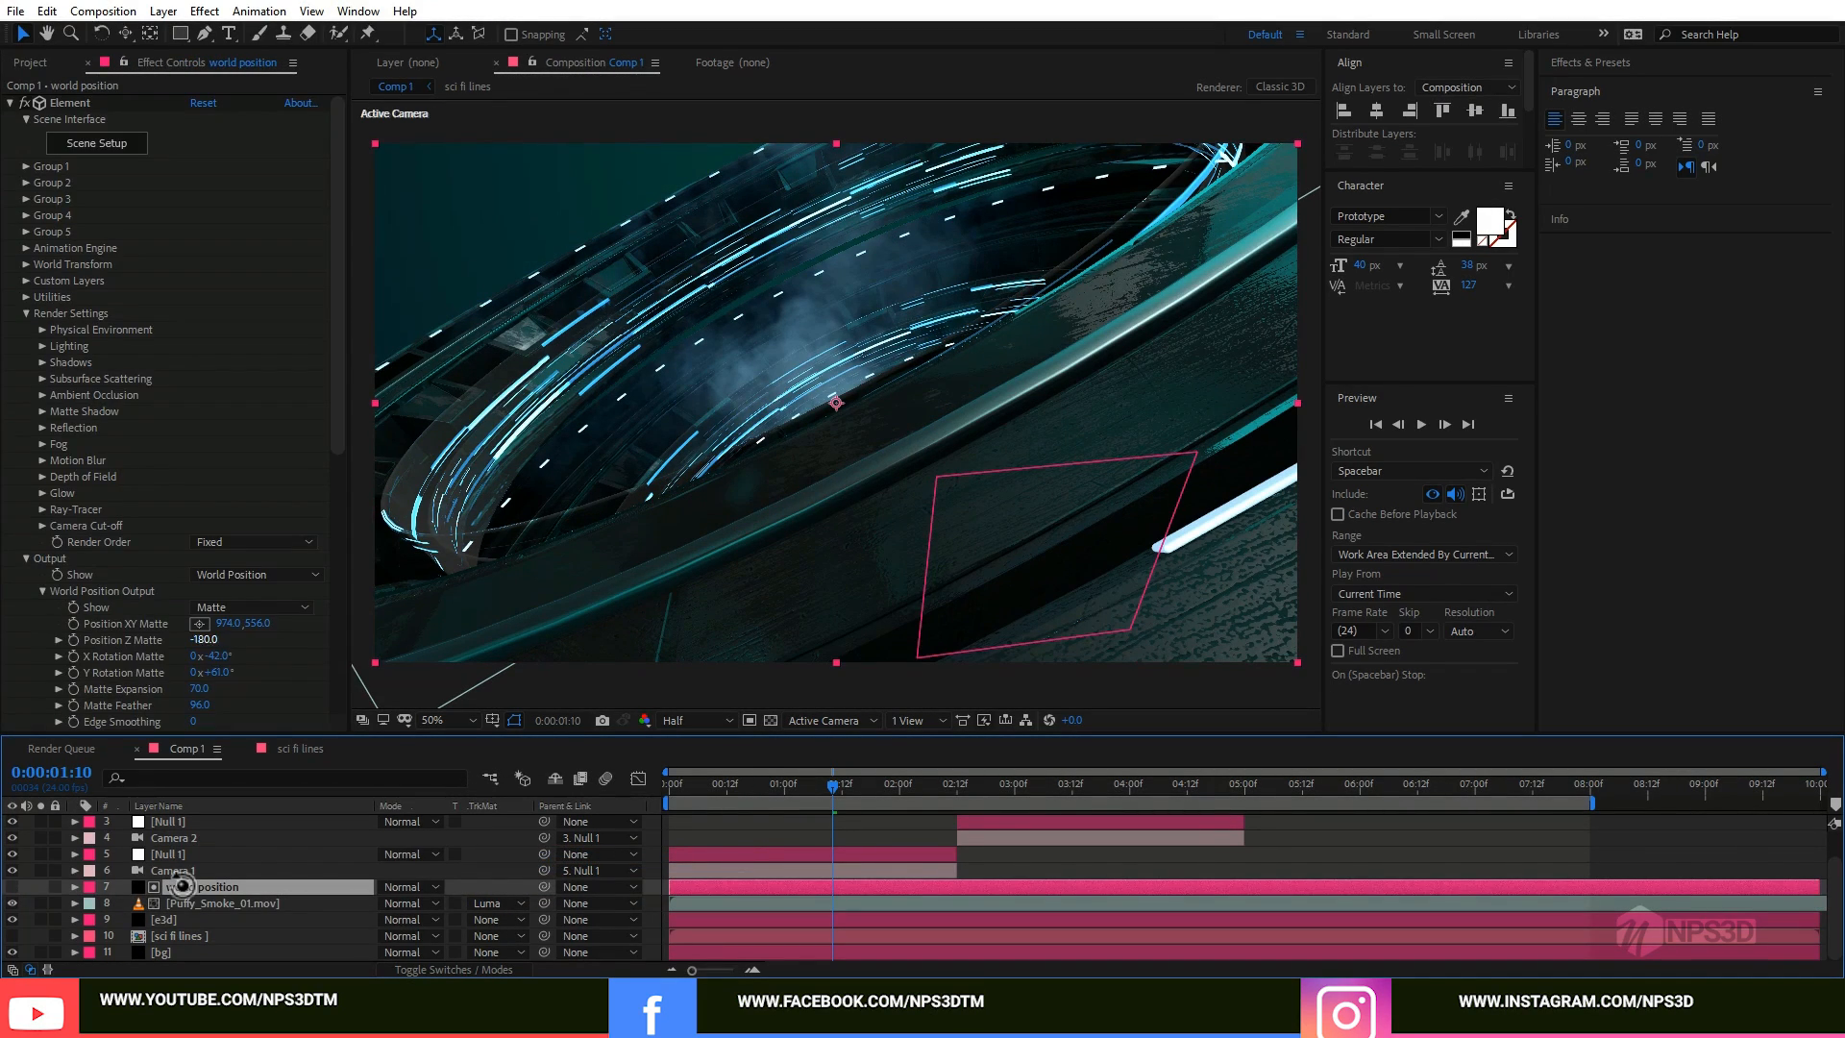
pyautogui.click(199, 687)
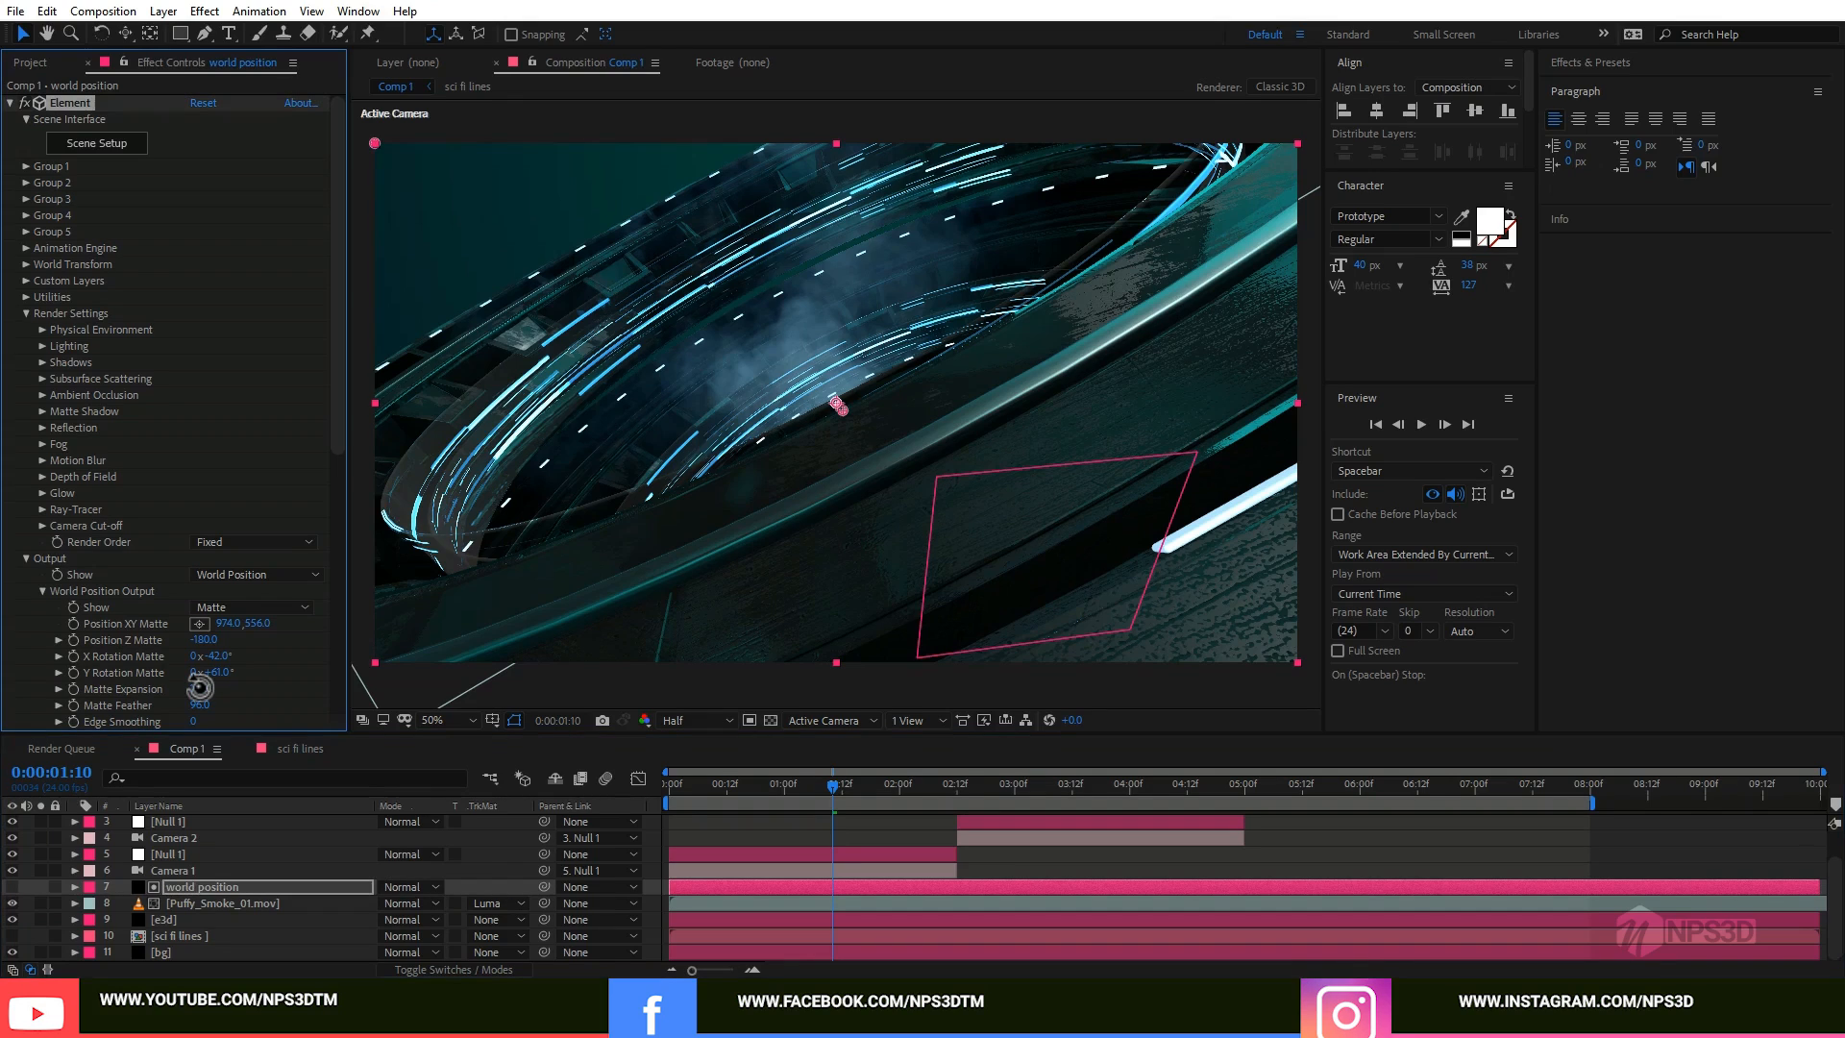
pyautogui.scroll(-3, 199, 687)
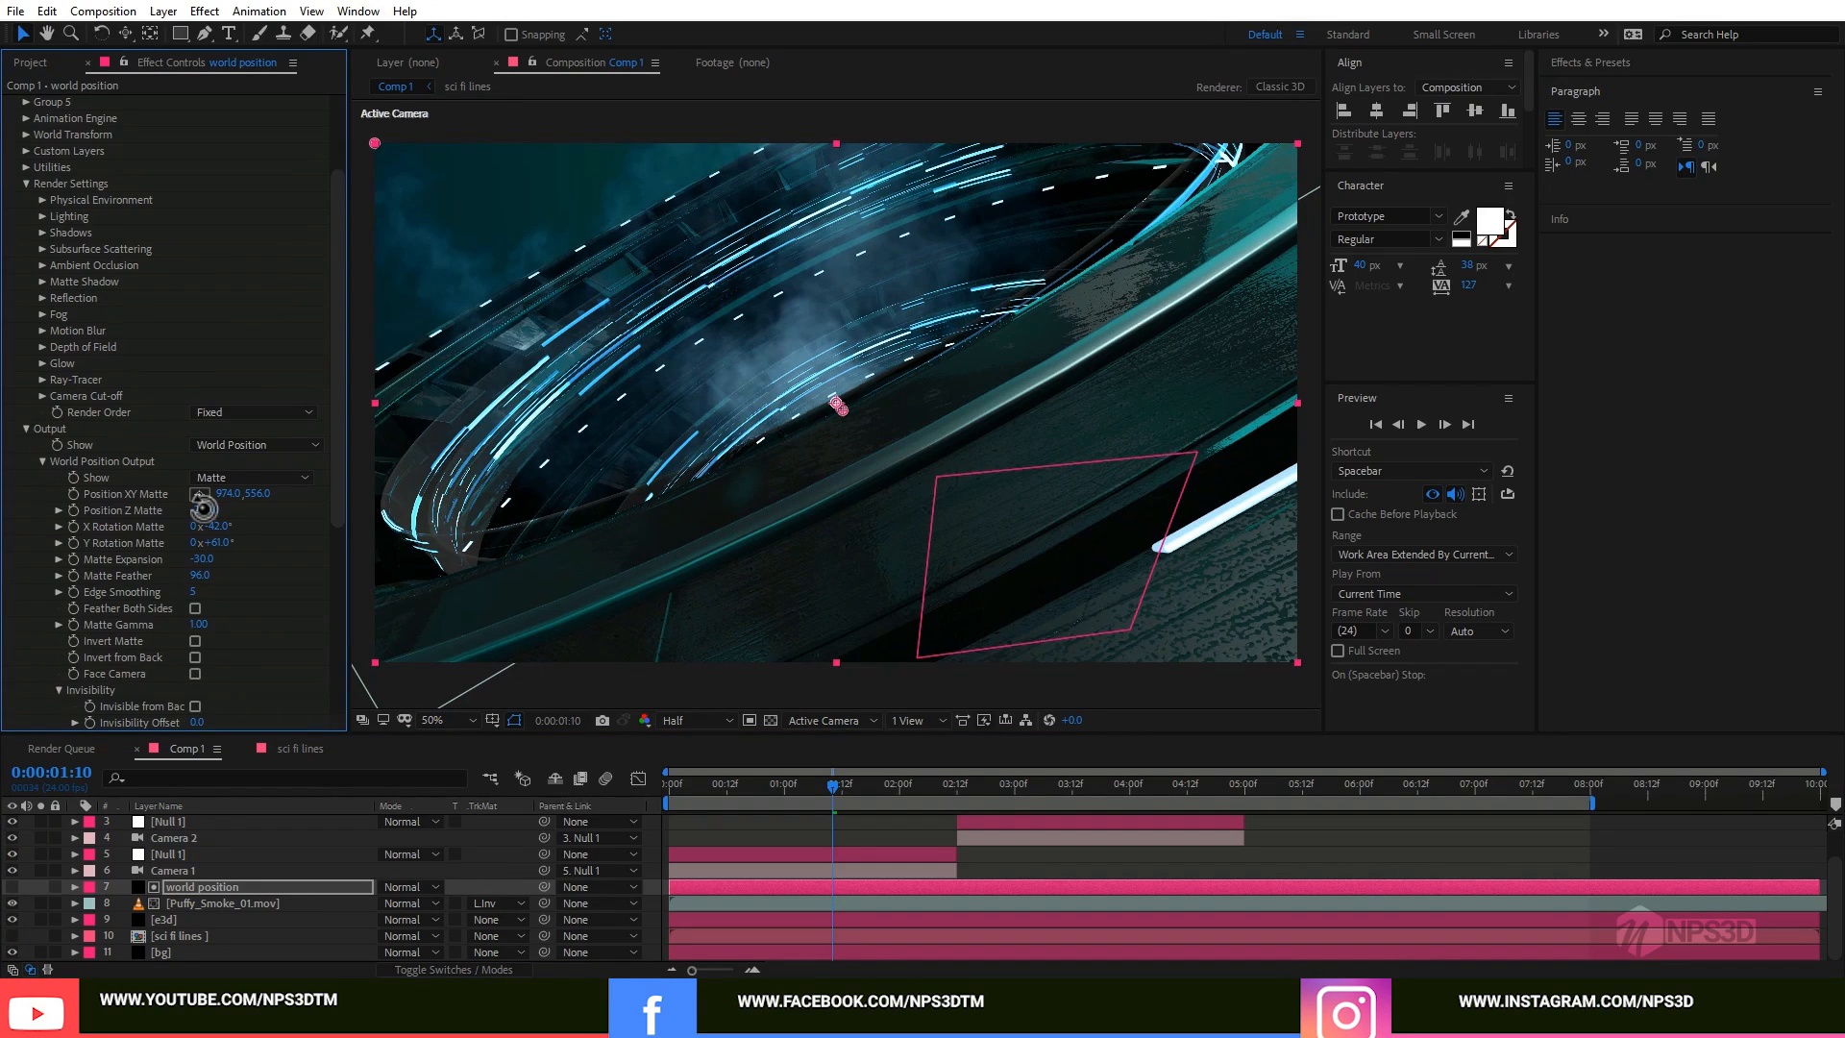
# Step: Play the first camera shot, step through its frames, and briefly isolate the smoke layer to examine how the matte cuts it
pyautogui.moveTo(822, 780); pyautogui.dragTo(669, 782)
pyautogui.press('space')
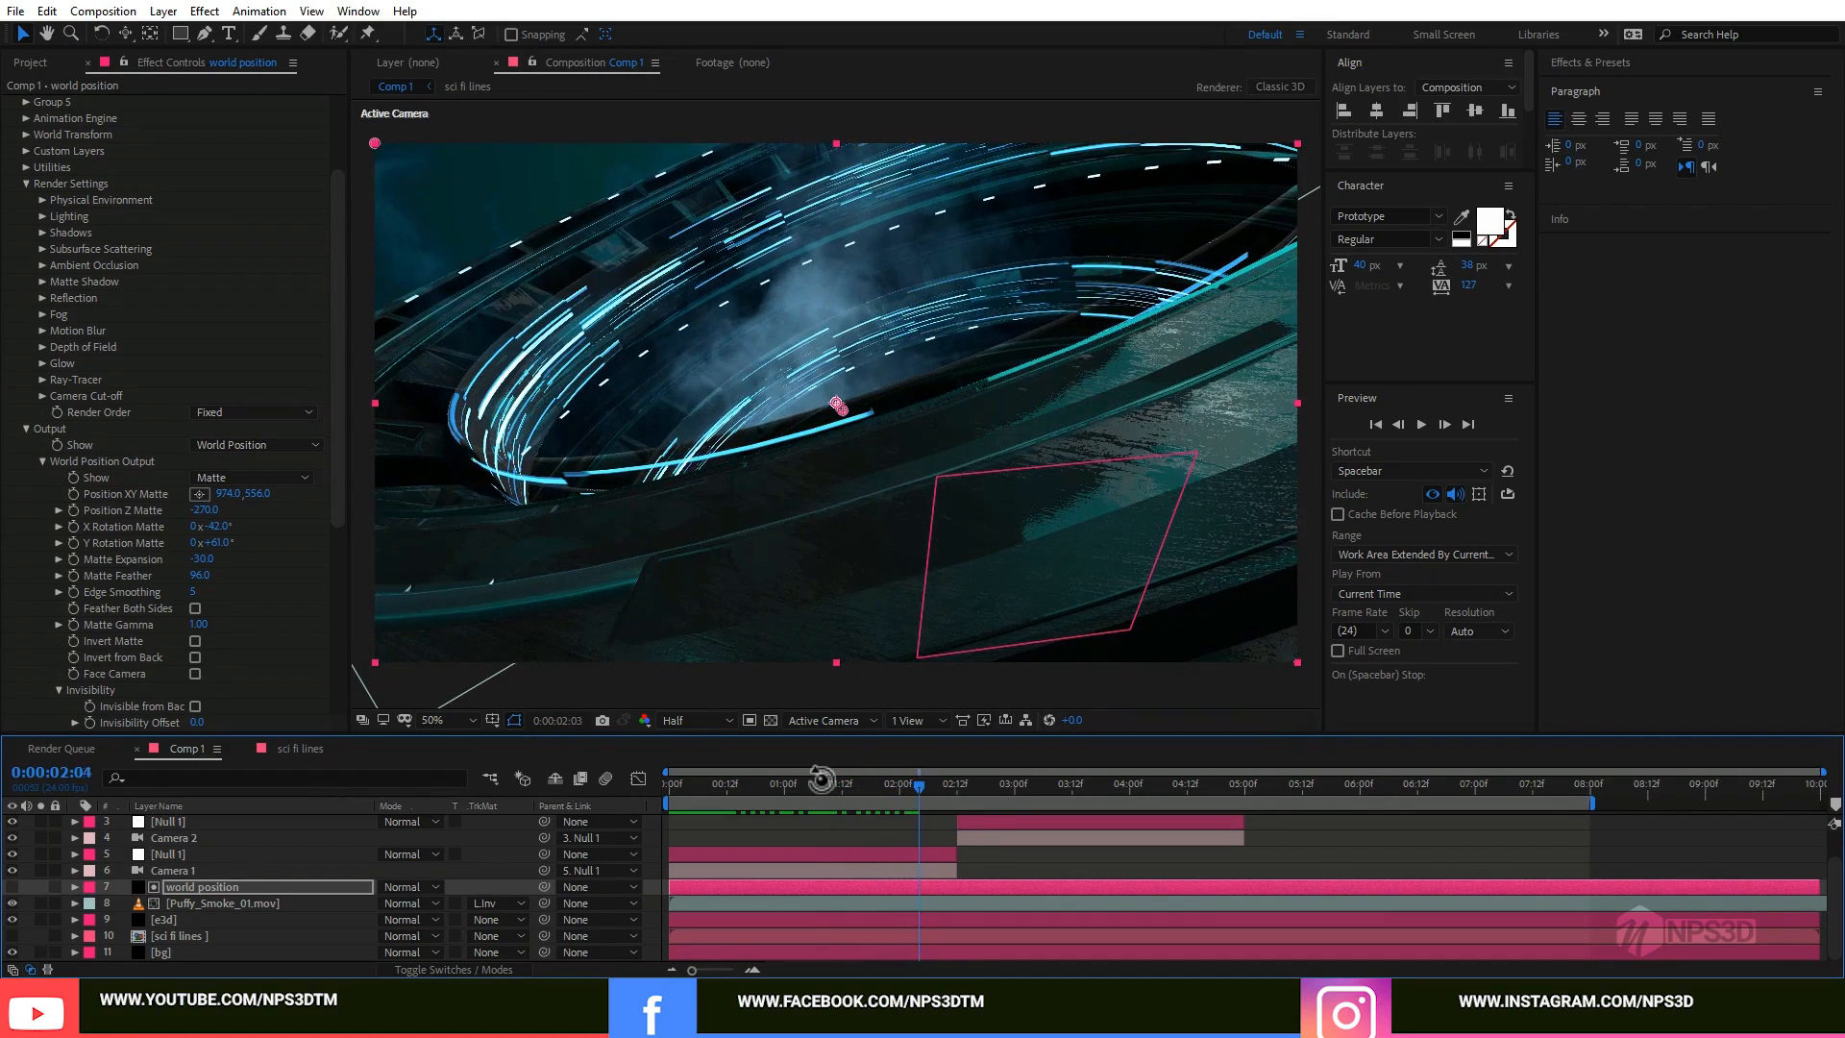
pyautogui.press('pageup')
pyautogui.press('pageup')
pyautogui.press('pageup')
pyautogui.press('pagedown')
pyautogui.press('pagedown')
pyautogui.press('pagedown')
pyautogui.press('pageup')
pyautogui.press('pageup')
pyautogui.press('pageup')
pyautogui.press('pageup')
pyautogui.press('pageup')
pyautogui.press('pageup')
pyautogui.press('pageup')
pyautogui.press('pageup')
pyautogui.press('pageup')
pyautogui.press('pageup')
pyautogui.press('pageup')
pyautogui.press('pageup')
pyautogui.press('pageup')
pyautogui.press('pageup')
pyautogui.press('pageup')
pyautogui.press('pageup')
pyautogui.press('pageup')
pyautogui.press('pageup')
pyautogui.press('pageup')
pyautogui.press('pageup')
pyautogui.press('pageup')
pyautogui.press('pageup')
pyautogui.press('pageup')
pyautogui.press('pageup')
pyautogui.press('pageup')
pyautogui.press('pageup')
pyautogui.press('pageup')
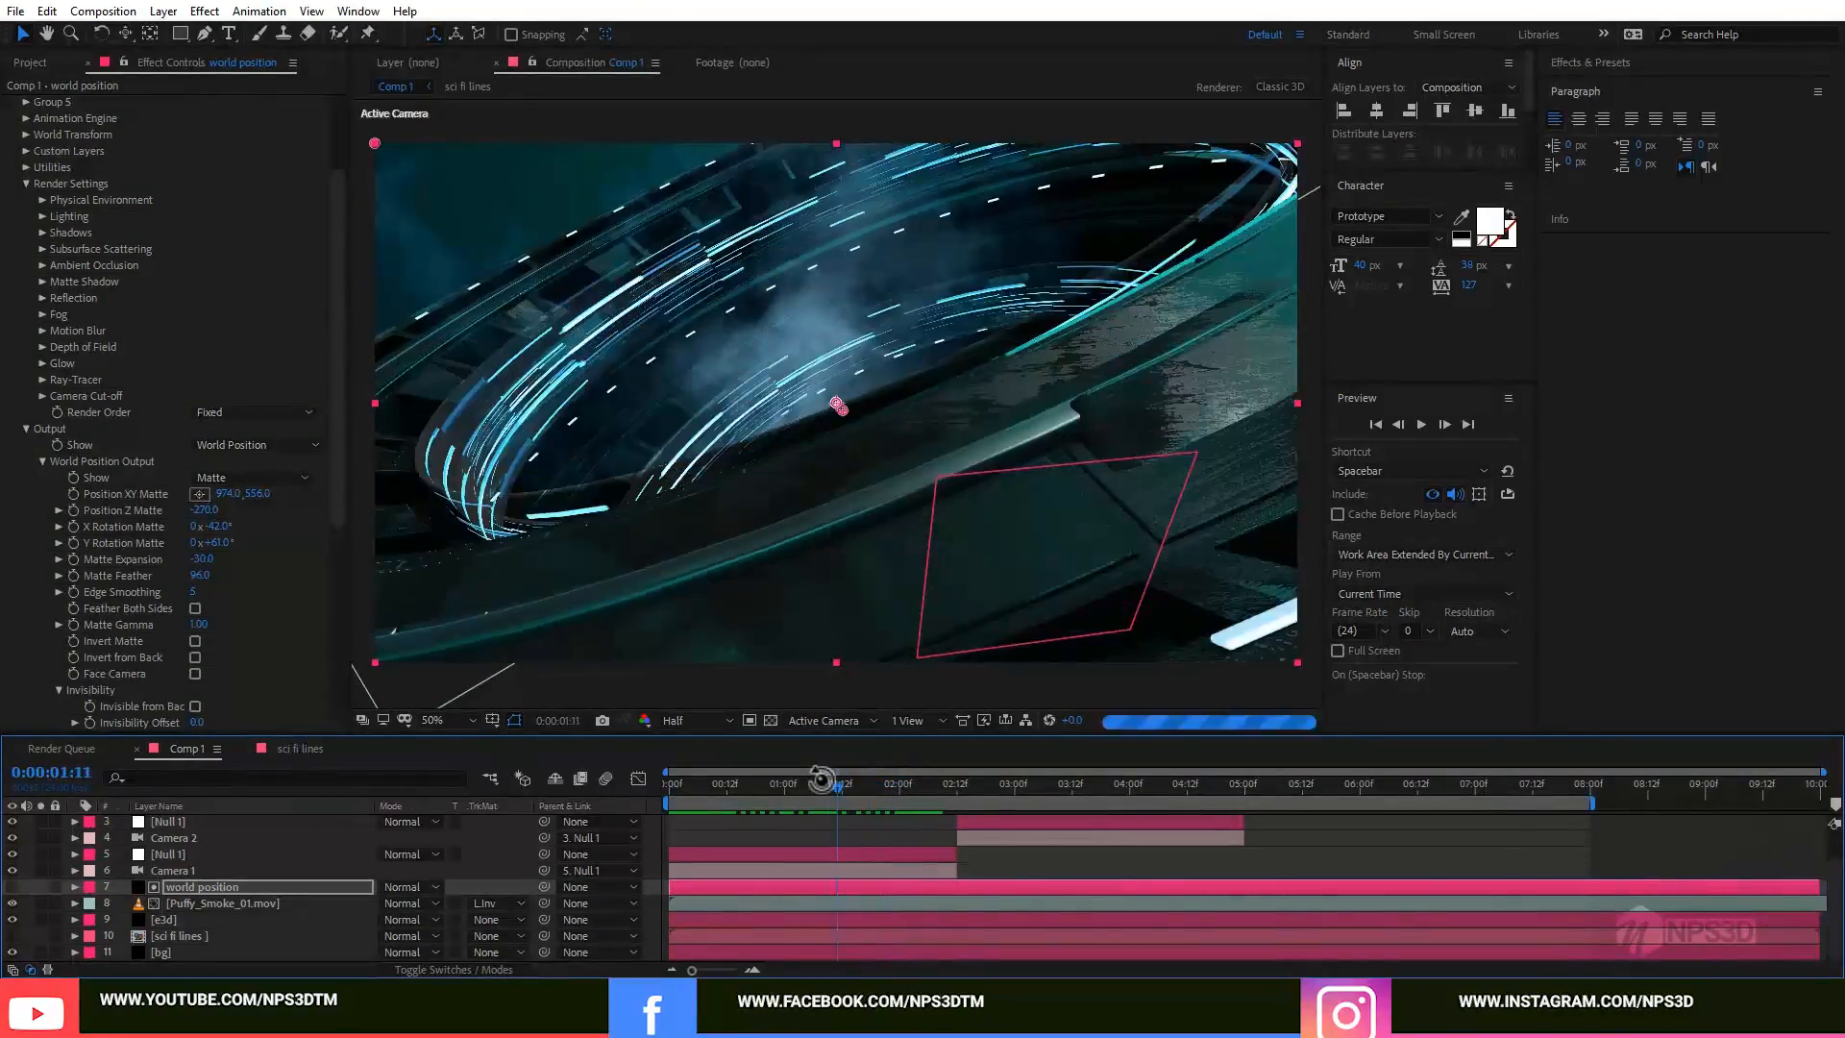
pyautogui.press('pagedown')
pyautogui.press('pagedown')
pyautogui.press('pagedown')
pyautogui.press('pagedown')
pyautogui.press('pagedown')
pyautogui.press('pagedown')
pyautogui.press('pagedown')
pyautogui.press('pagedown')
pyautogui.press('pagedown')
pyautogui.press('pagedown')
pyautogui.press('pagedown')
pyautogui.press('pagedown')
pyautogui.press('pagedown')
pyautogui.press('pagedown')
pyautogui.press('pagedown')
pyautogui.press('pagedown')
pyautogui.press('pagedown')
pyautogui.press('pagedown')
pyautogui.press('pagedown')
pyautogui.press('pagedown')
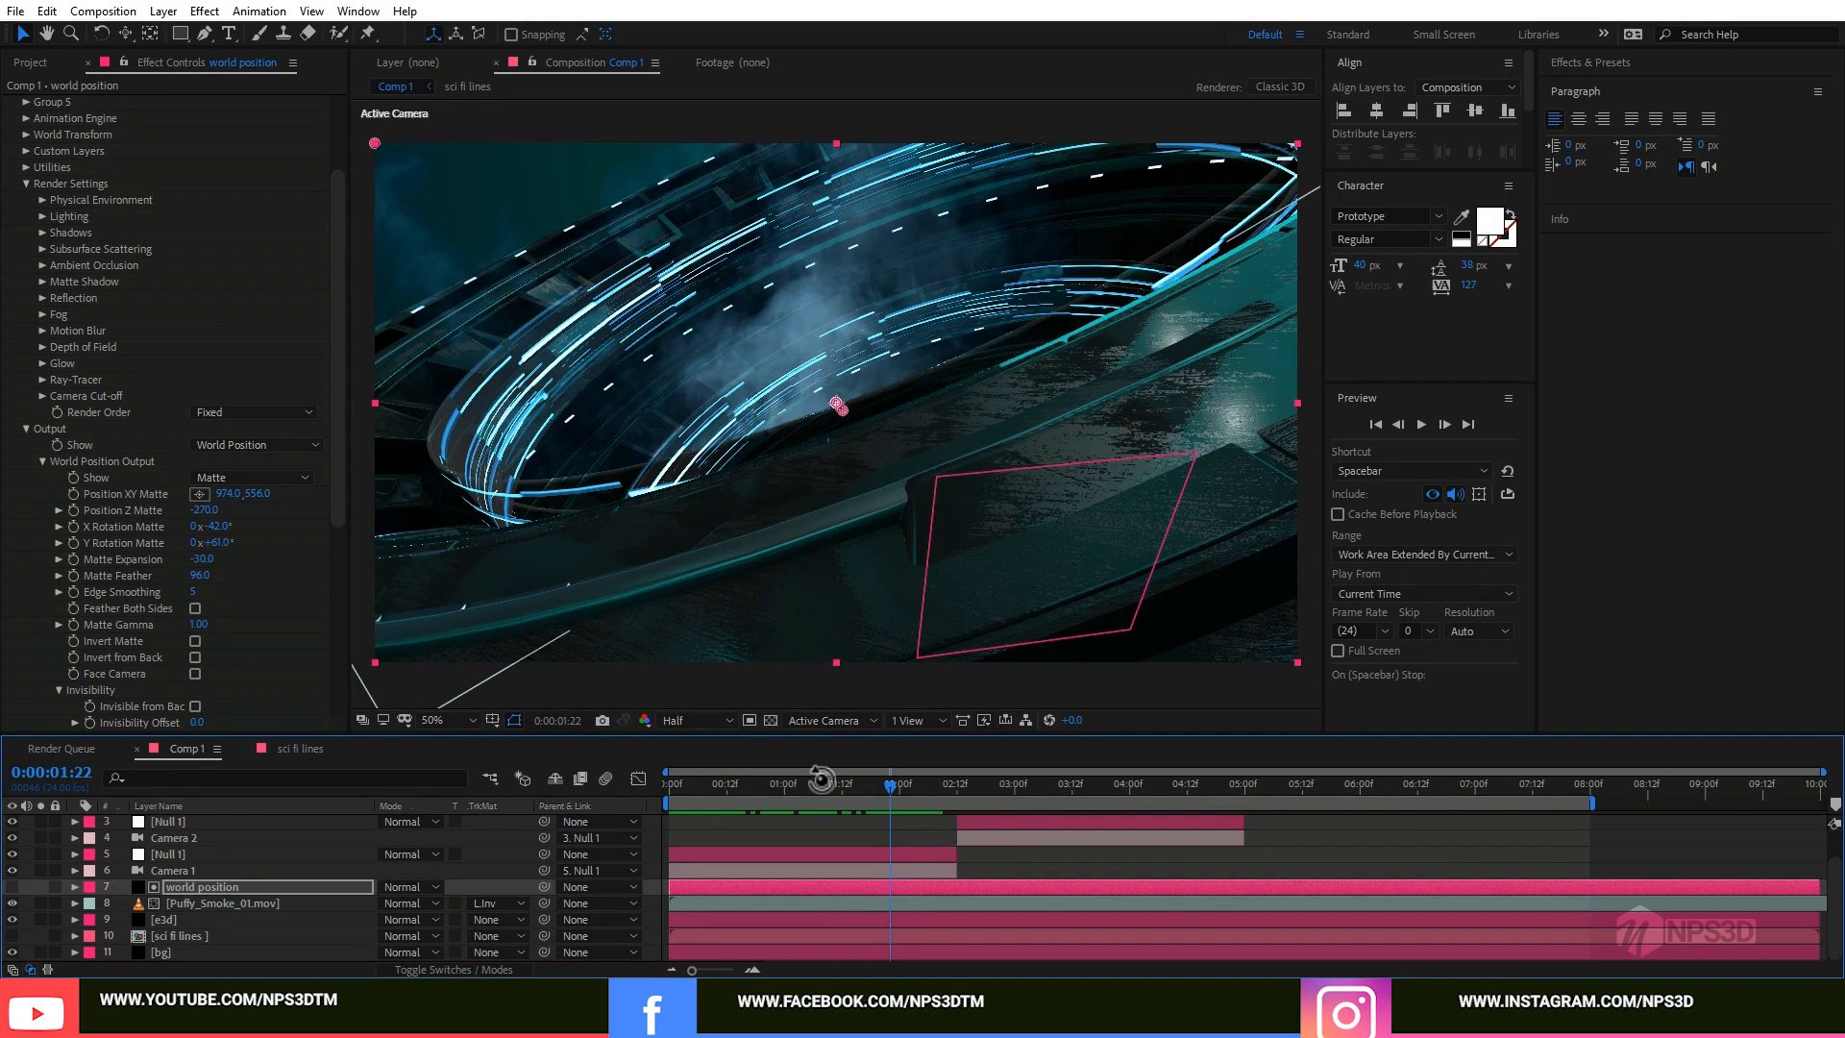
pyautogui.click(42, 902)
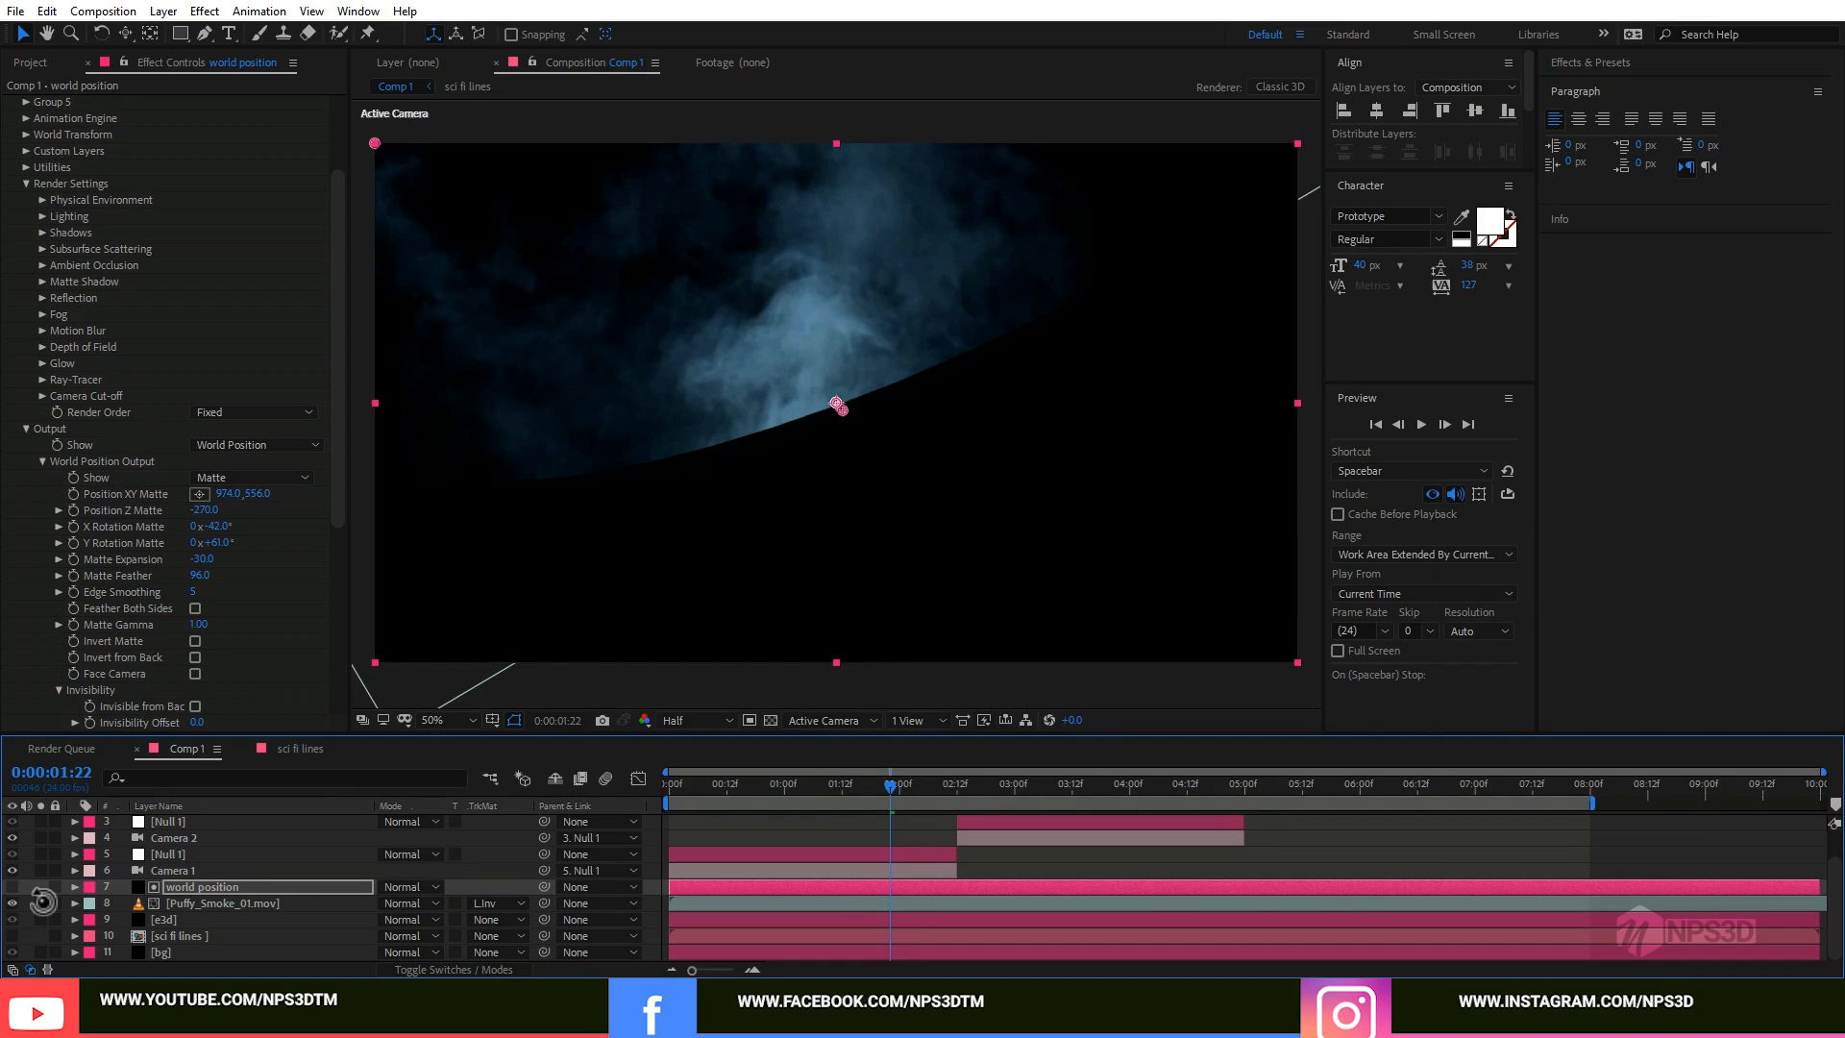
pyautogui.click(42, 902)
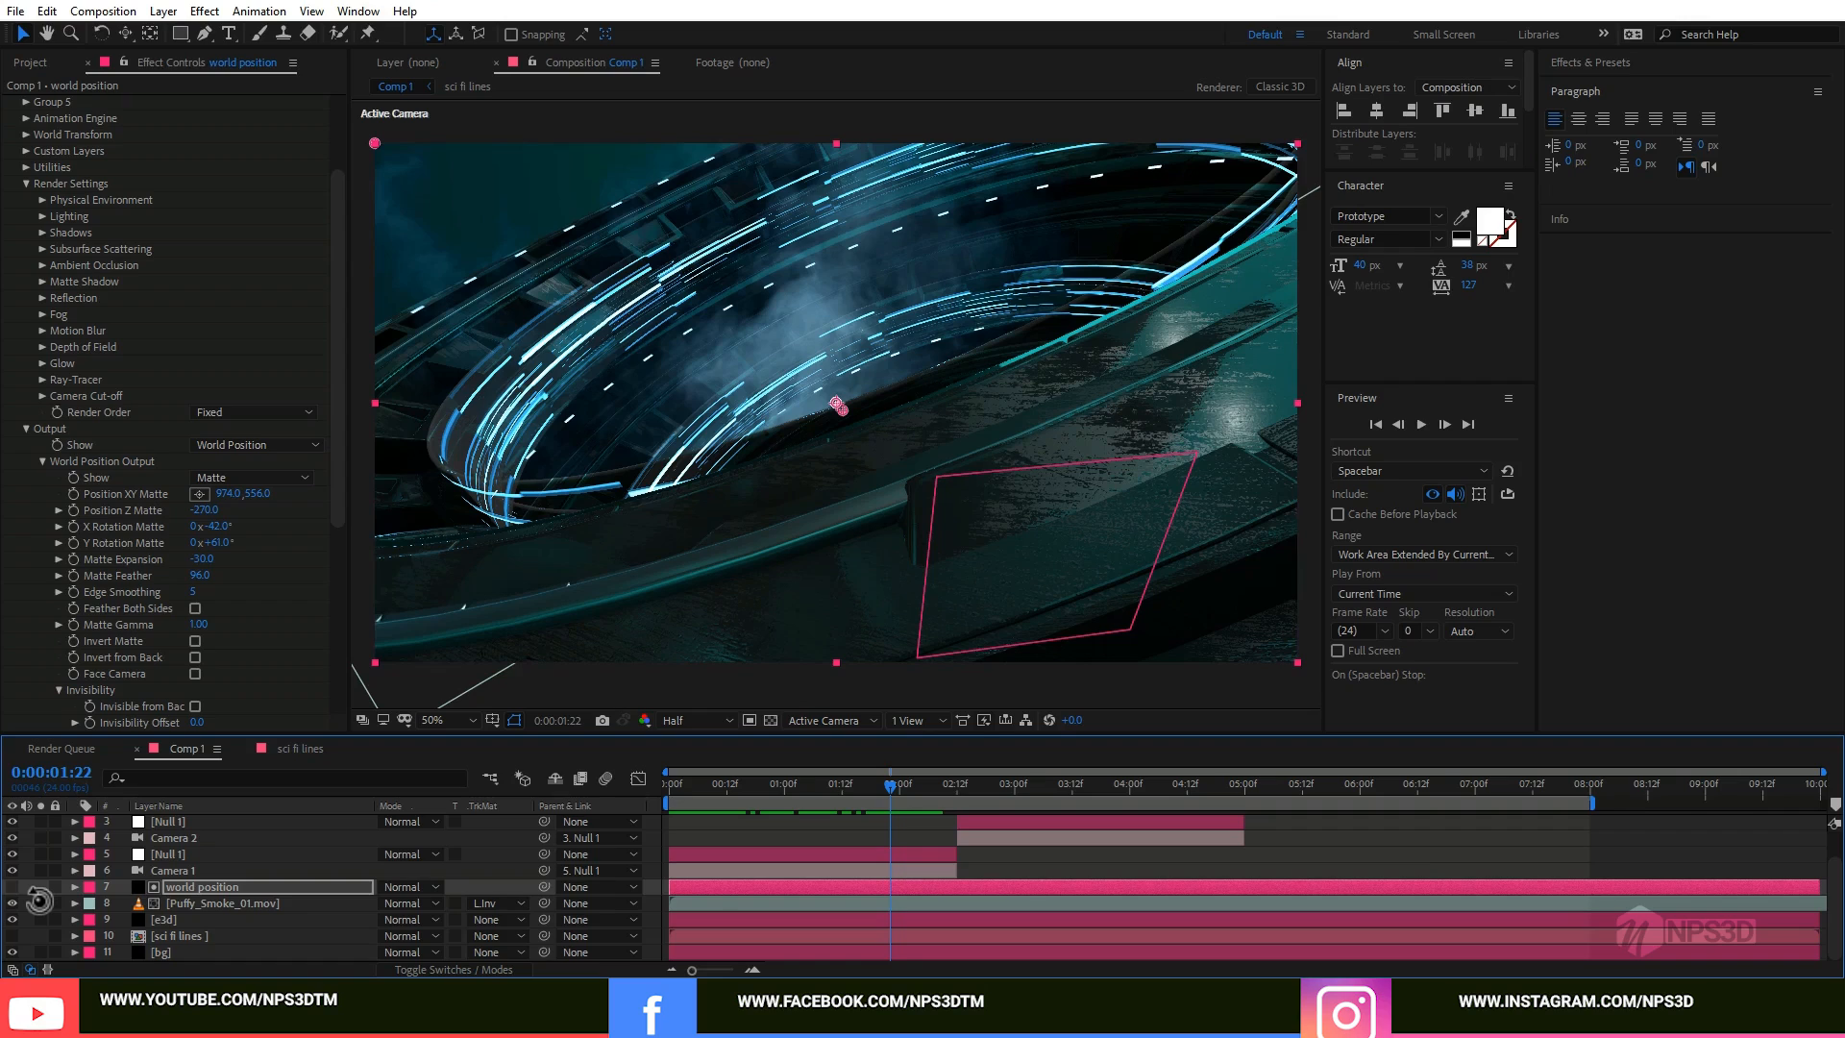
# Step: Split the world position and Puffy_Smoke_01.mov layers at 0:00:02:12, where the second camera shot begins
pyautogui.moveTo(928, 781); pyautogui.dragTo(953, 781)
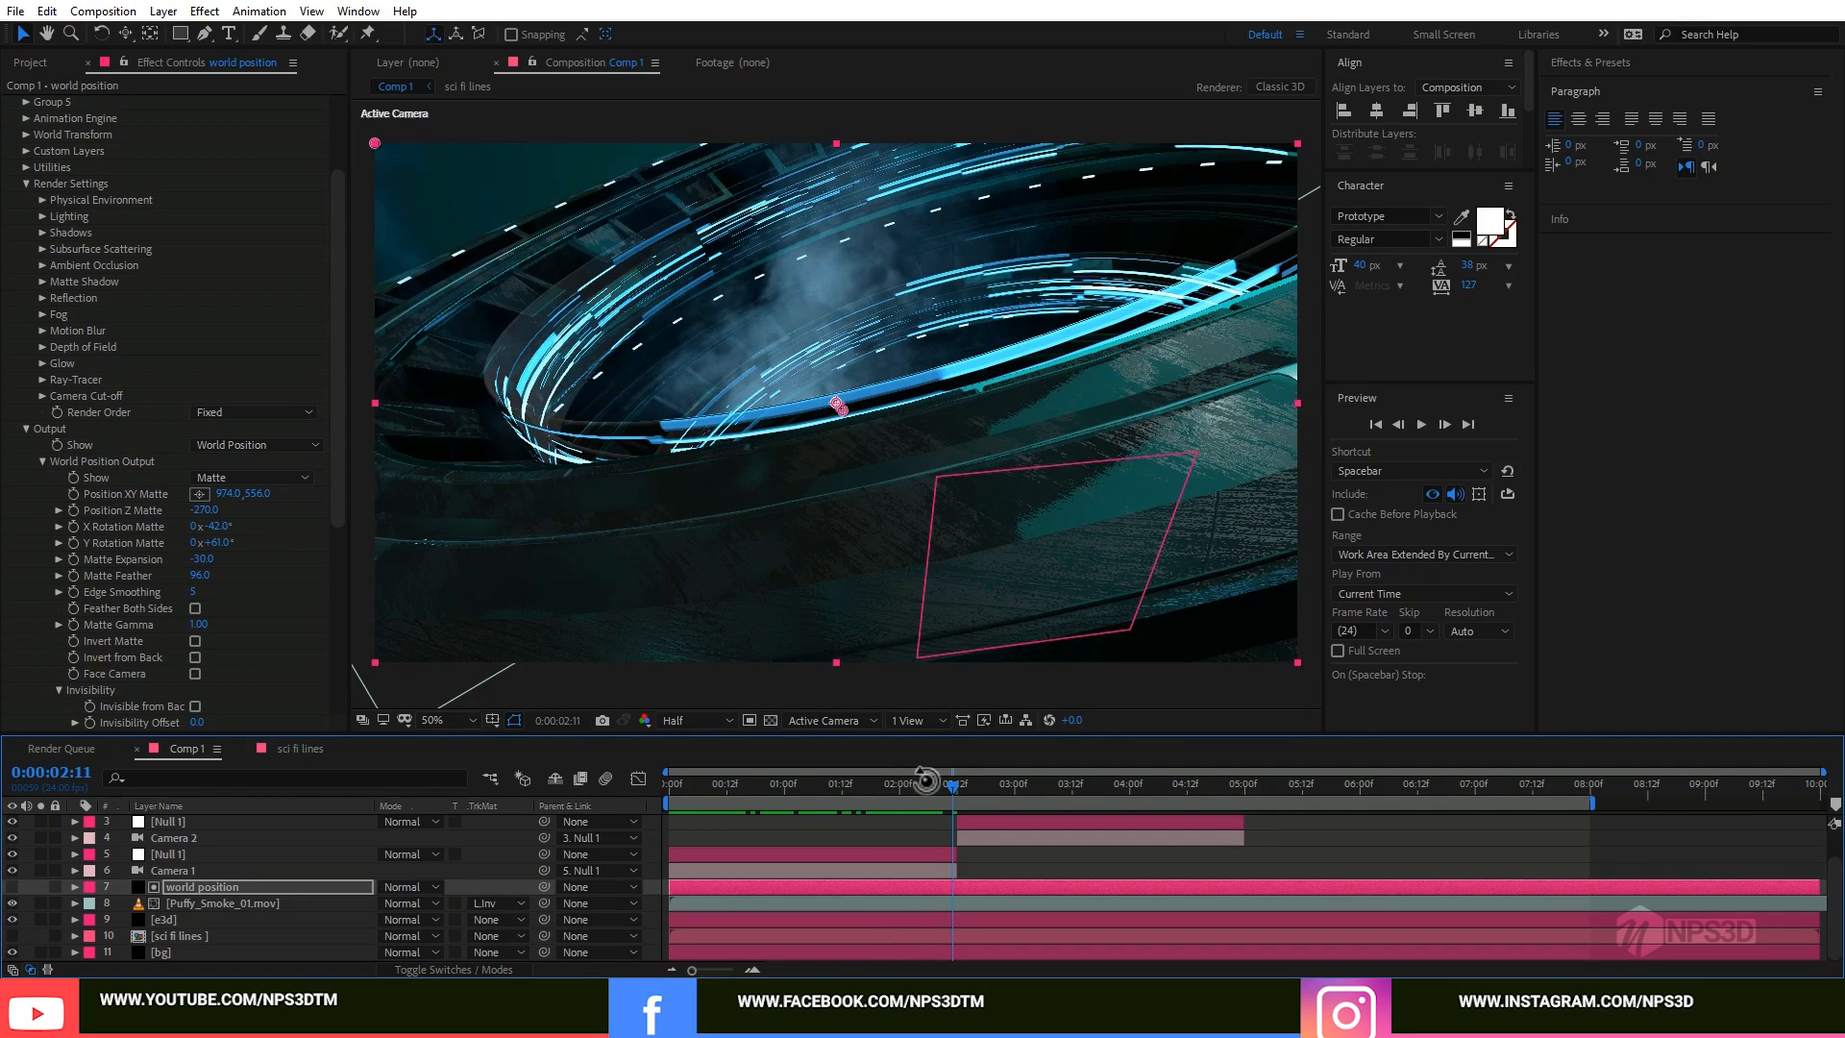
pyautogui.click(1444, 424)
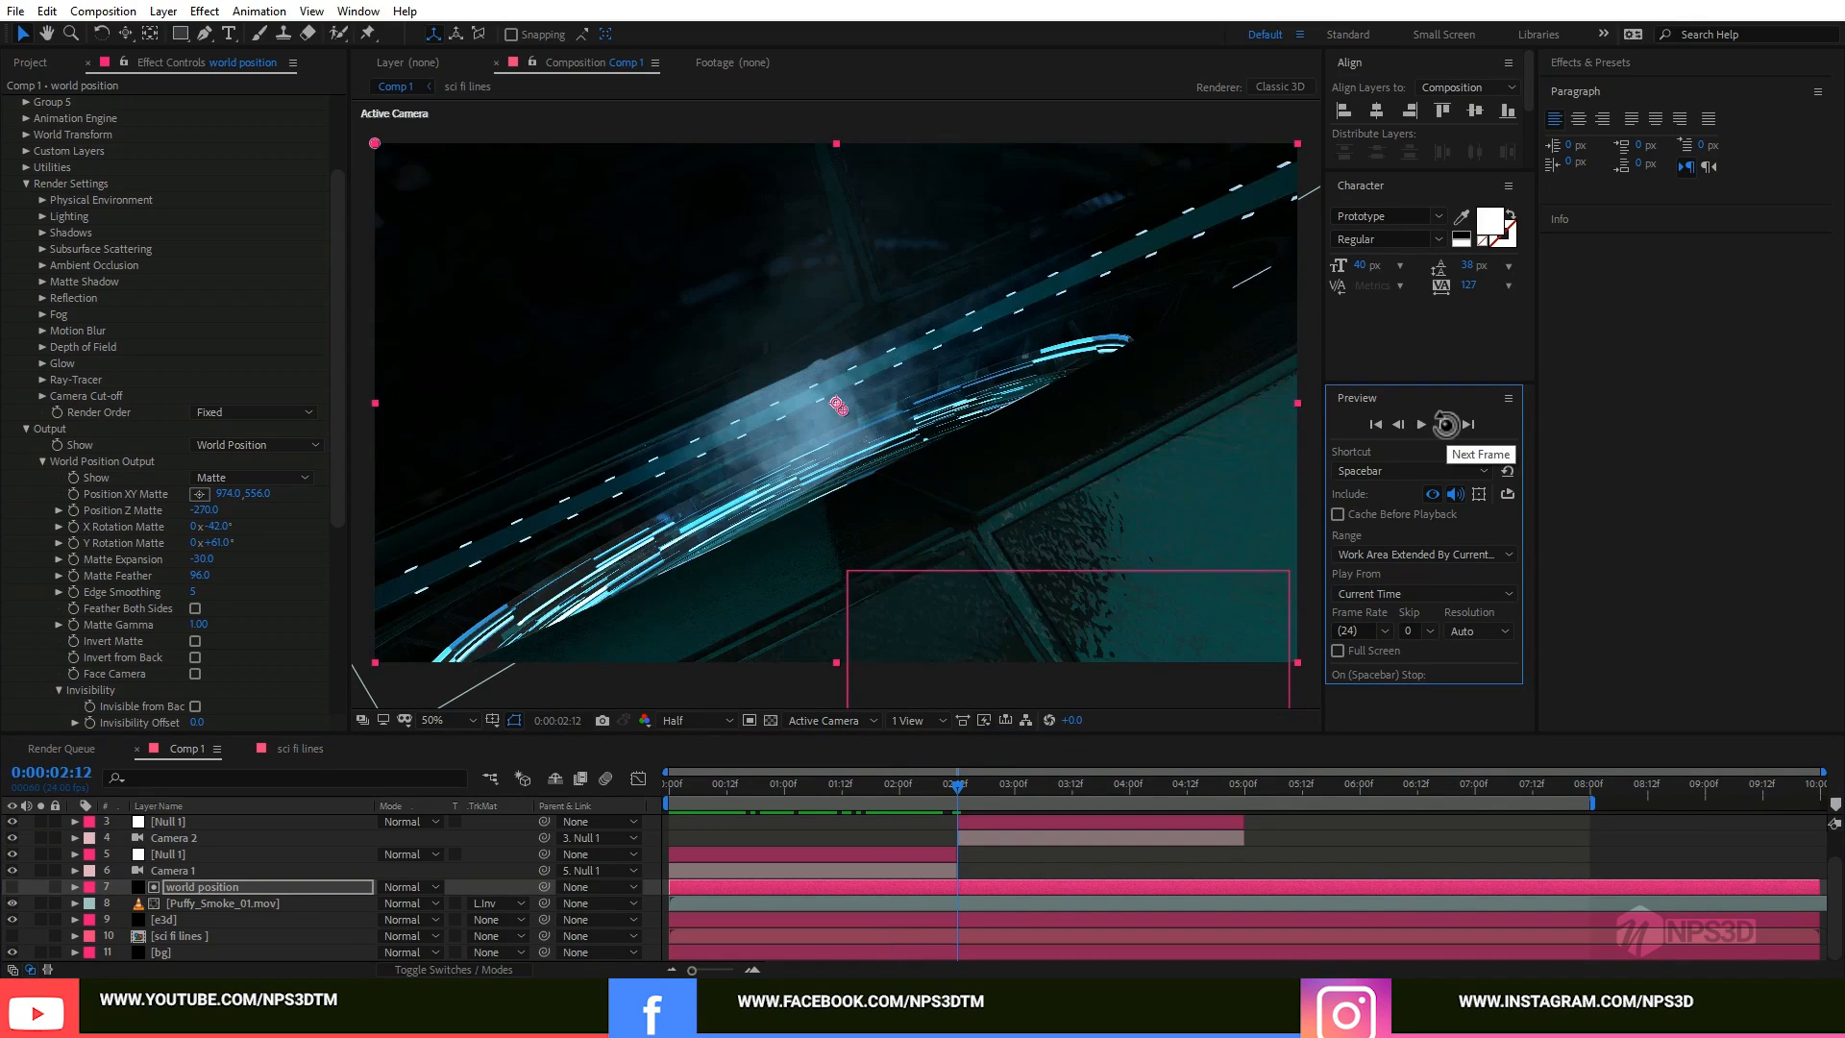
pyautogui.click(223, 889)
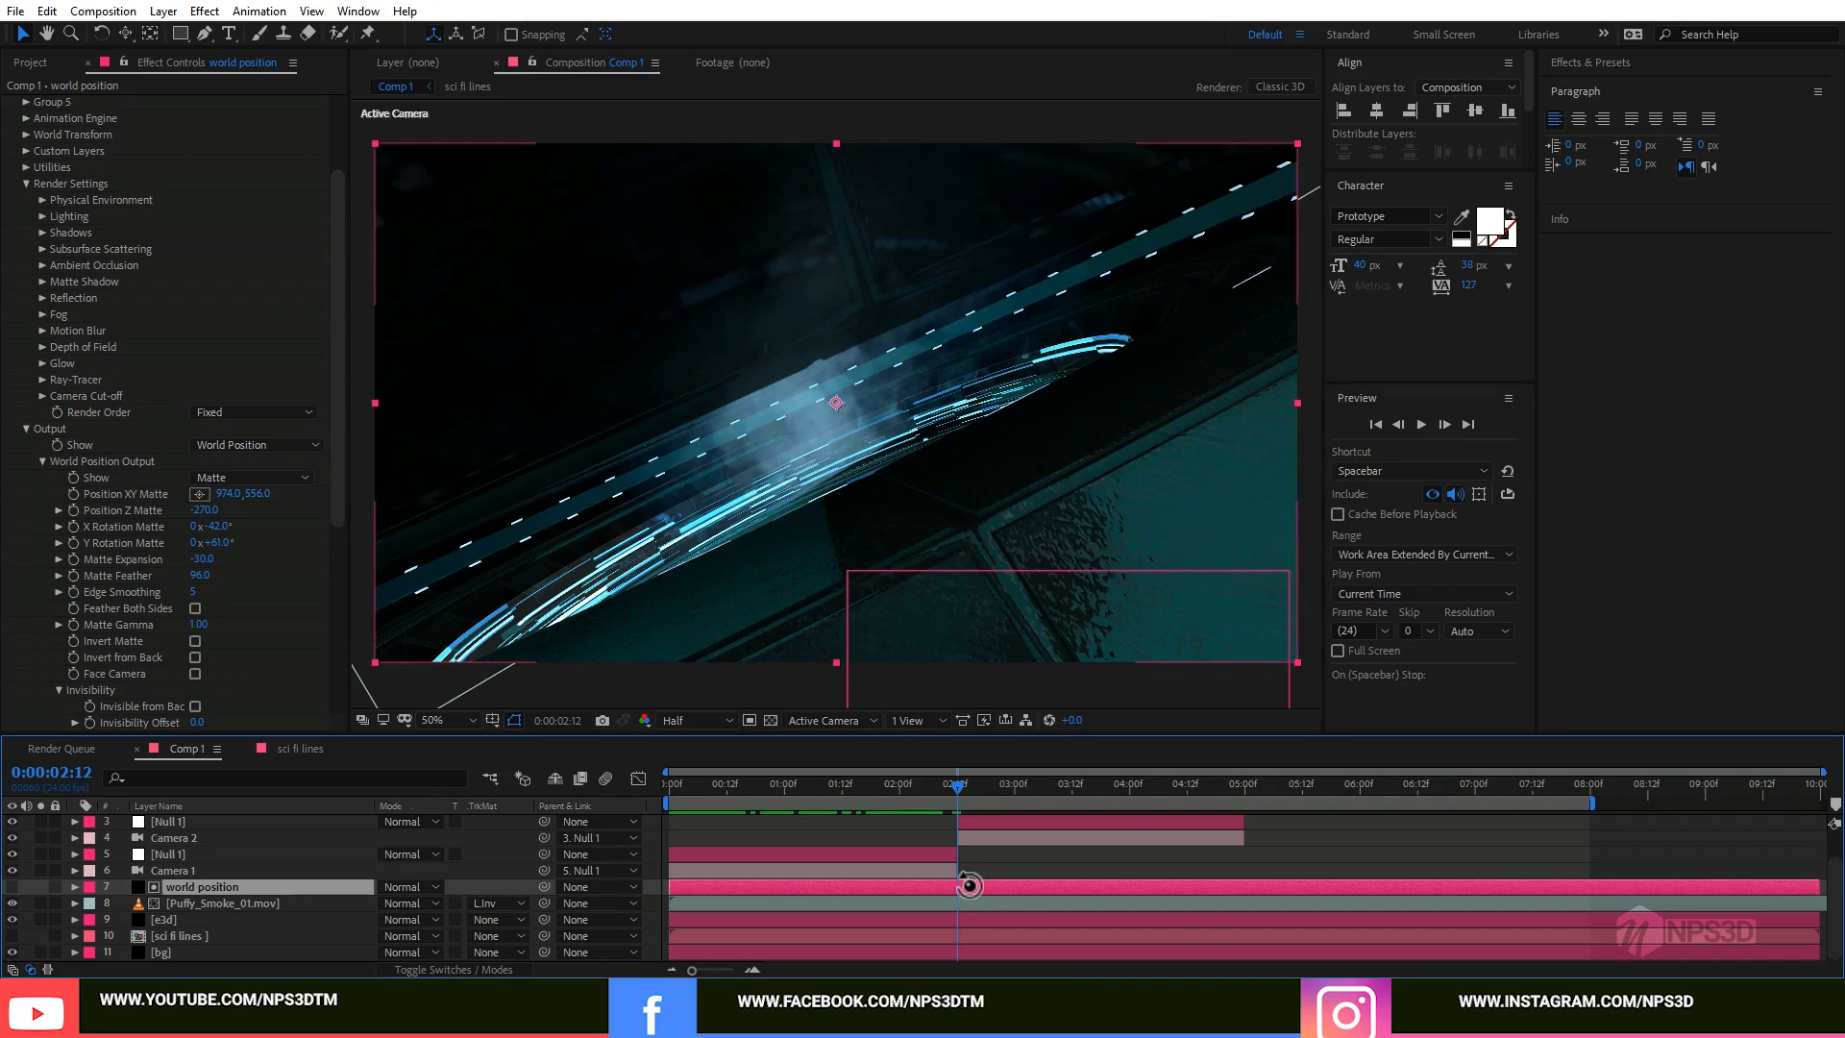
pyautogui.keyDown('ctrl'); pyautogui.click(230, 902); pyautogui.keyUp('ctrl')
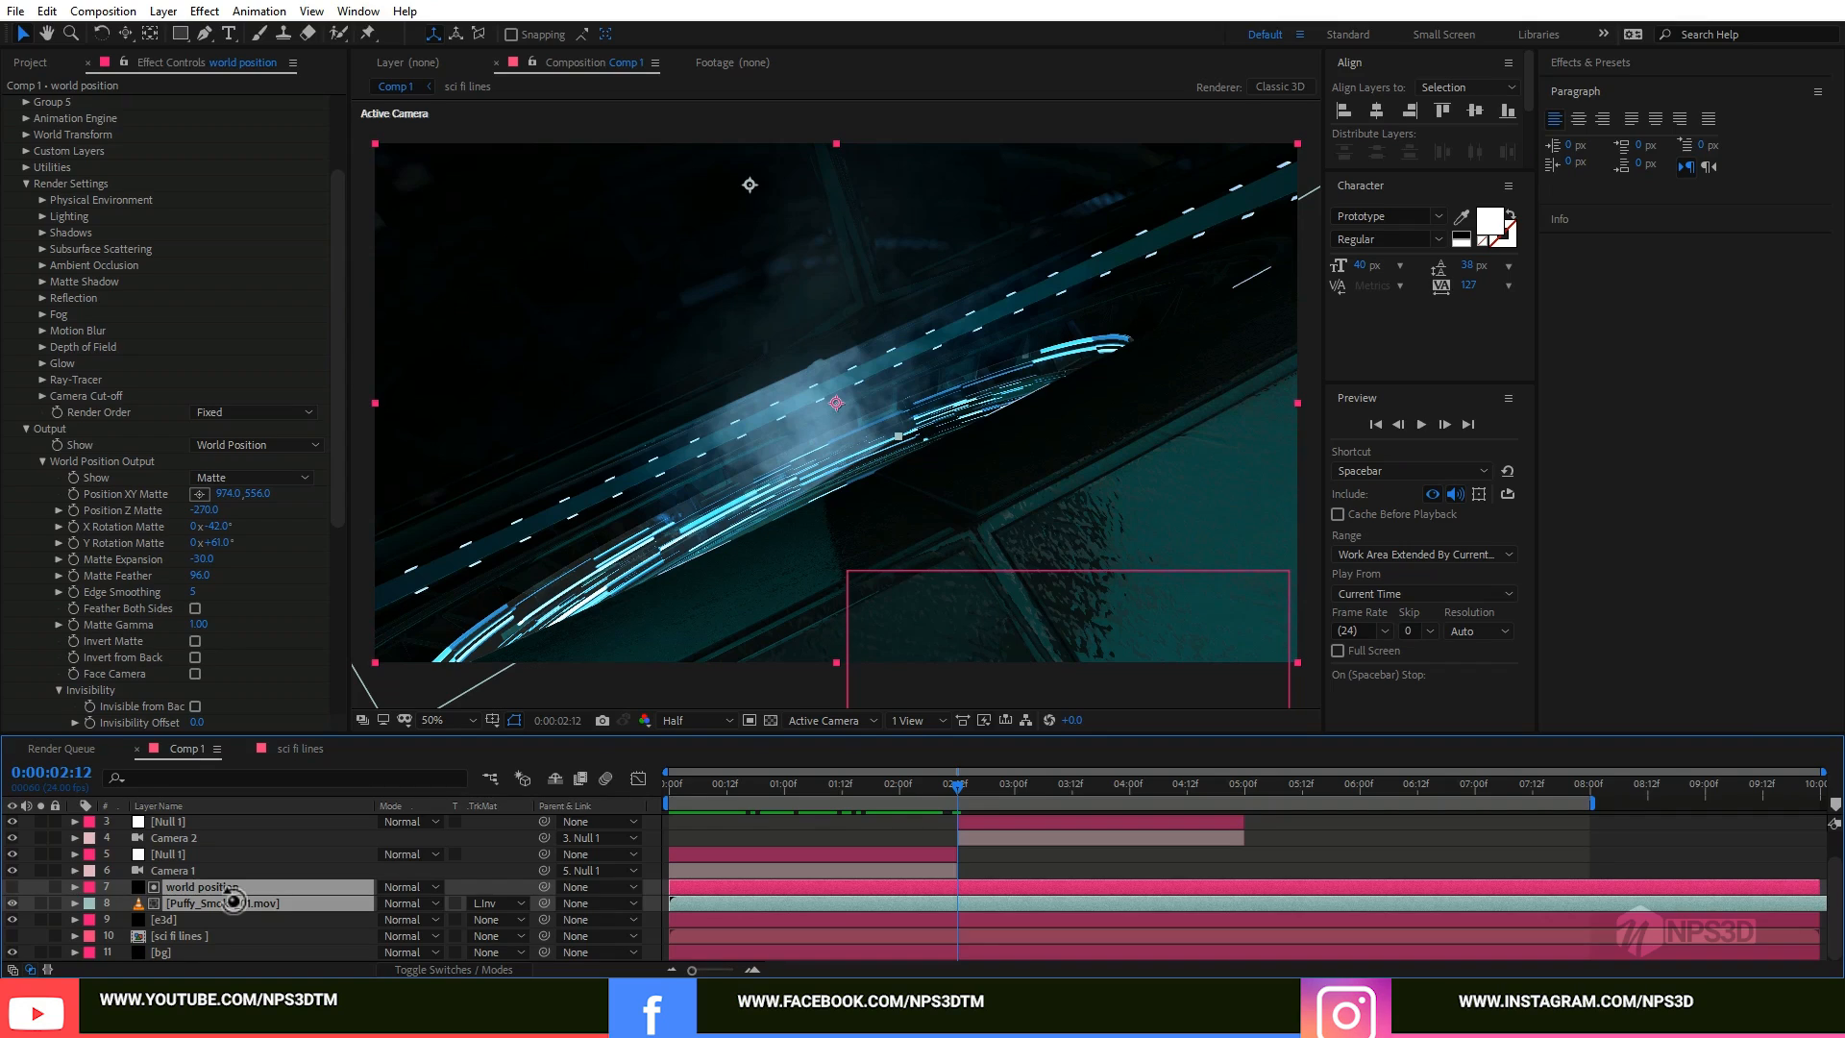
pyautogui.hotkey('ctrl', 'shift', 'd')
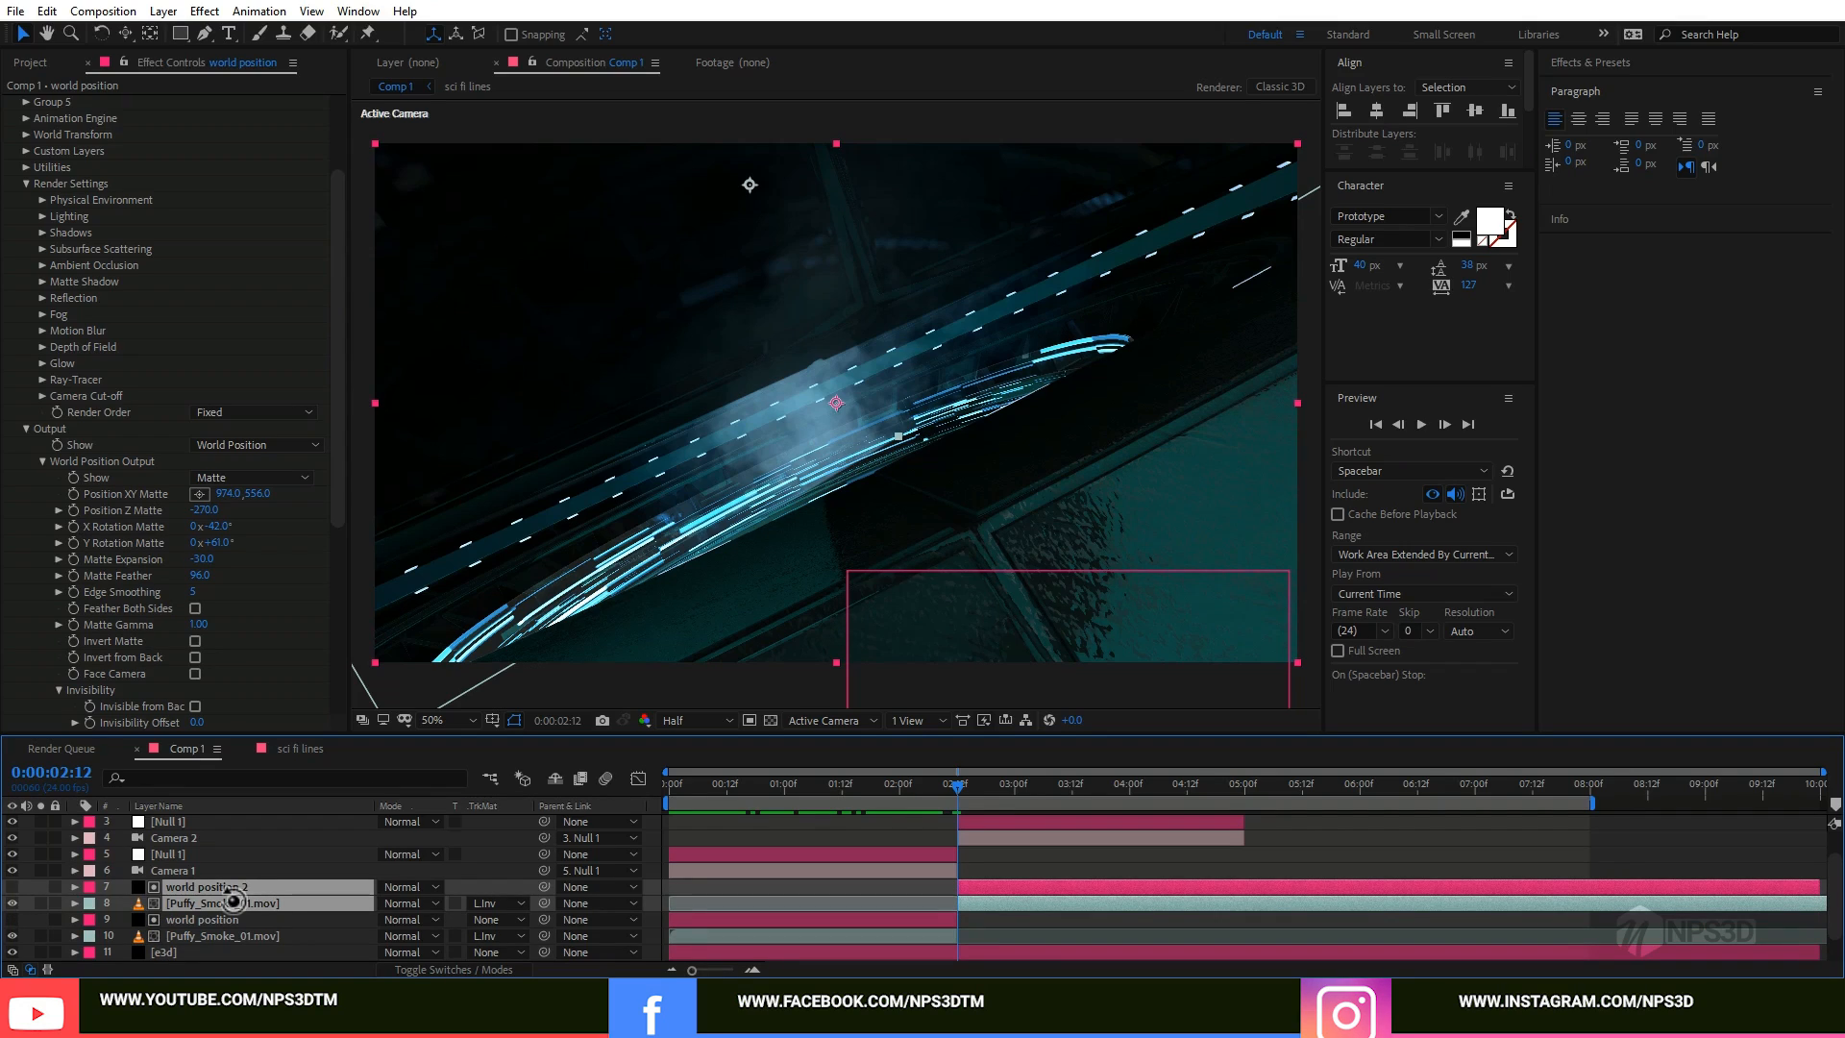
# Step: Play the second camera shot and briefly isolate its smoke layer to examine how the smoke sits on the ring
pyautogui.moveTo(233, 900); pyautogui.dragTo(275, 901)
pyautogui.press('space')
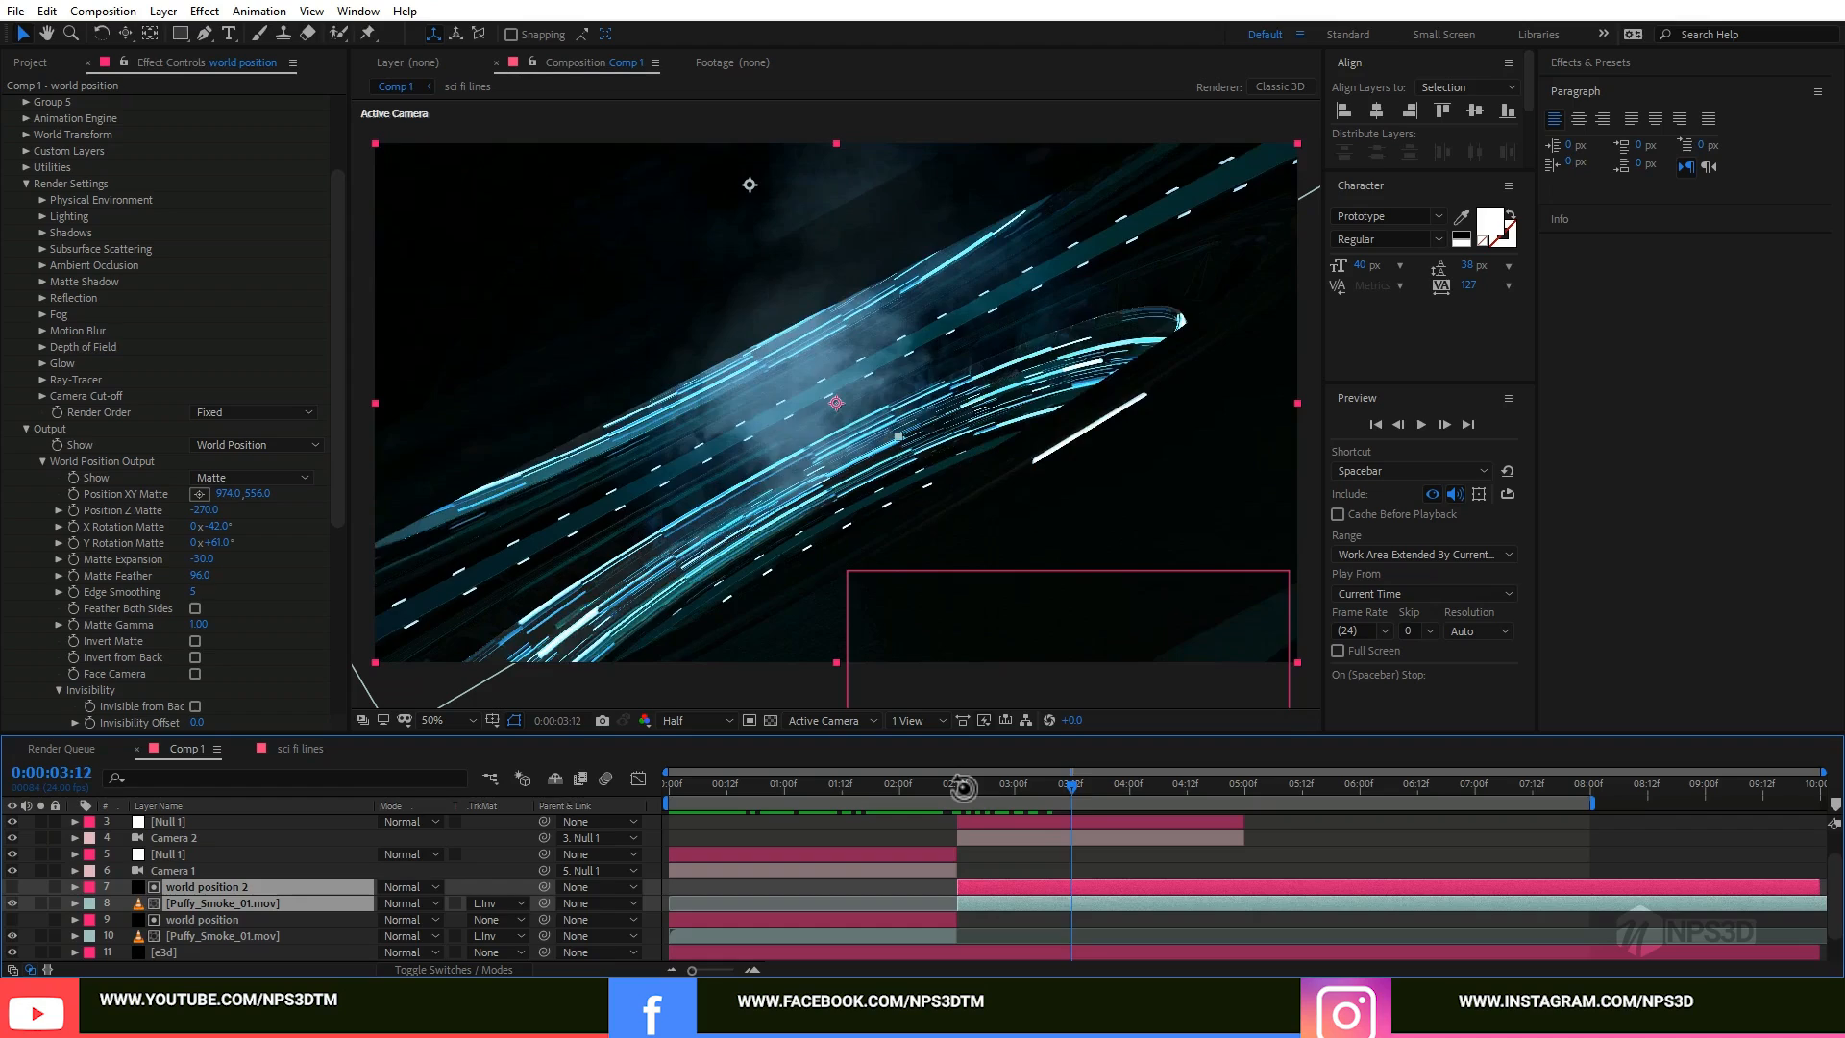
pyautogui.click(298, 869)
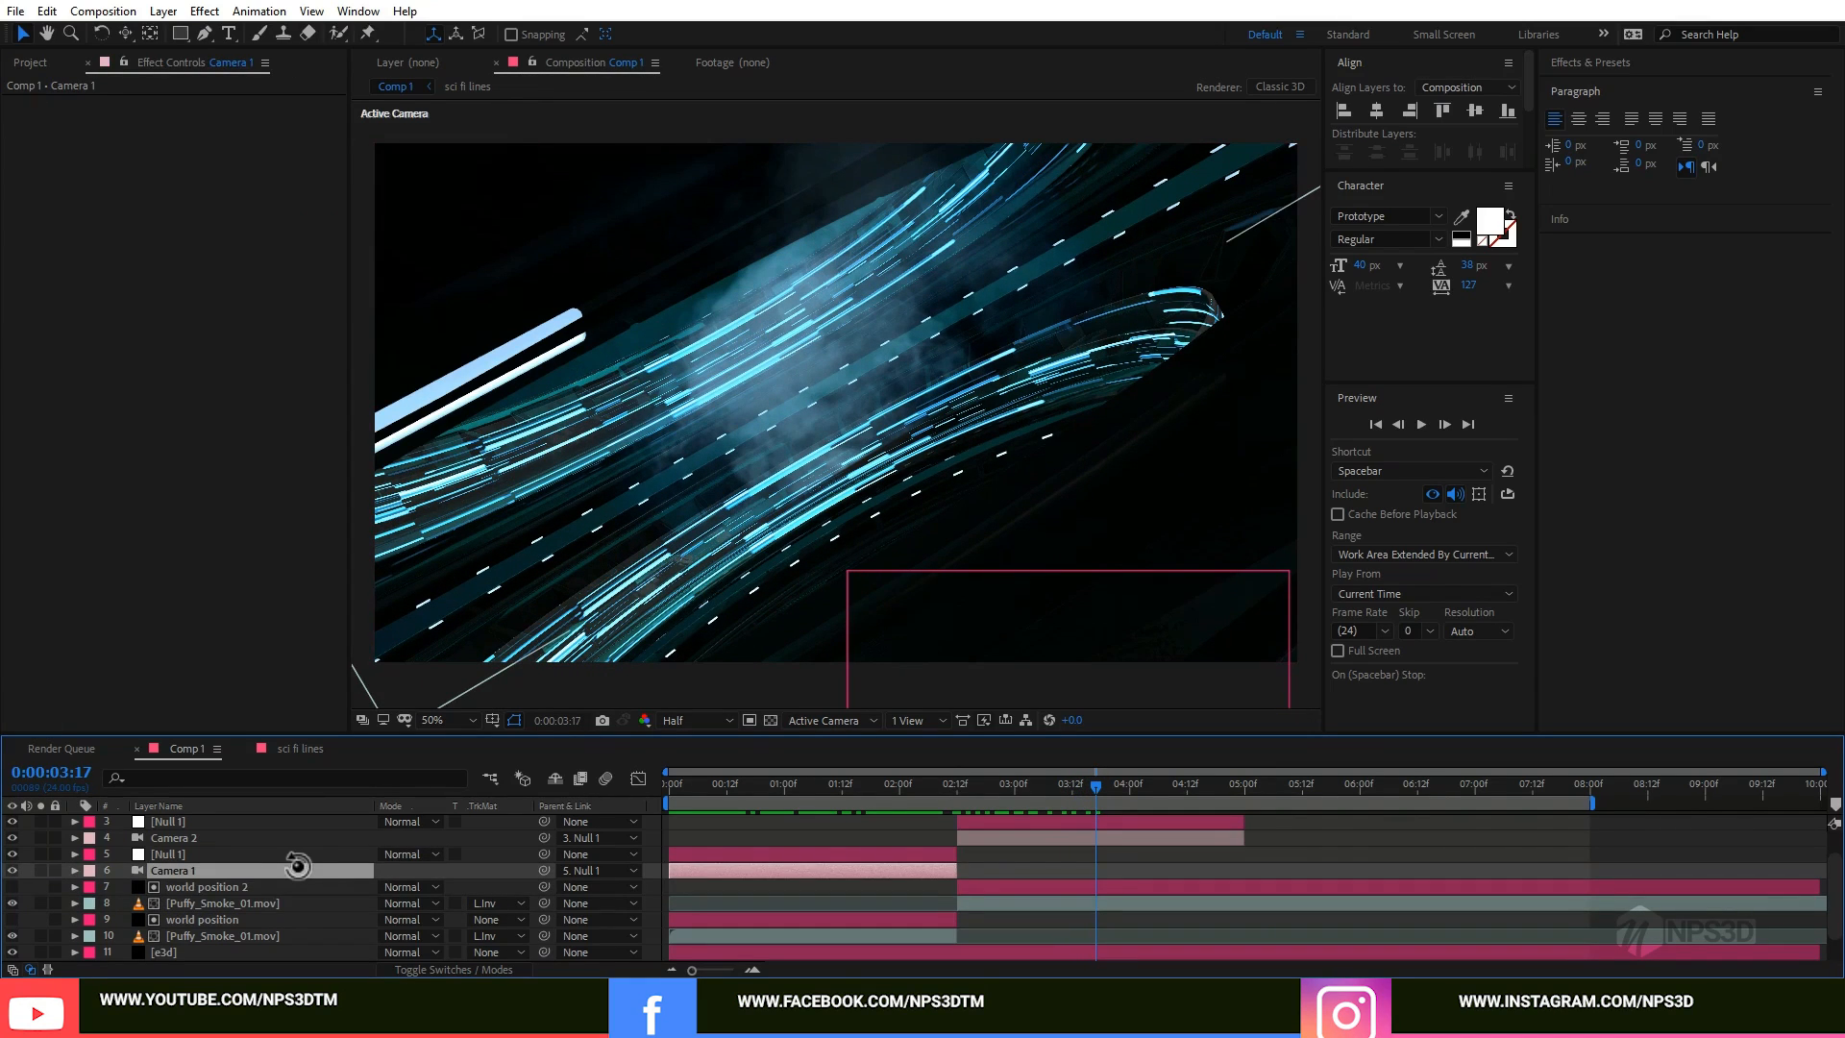
pyautogui.click(235, 903)
pyautogui.click(40, 903)
pyautogui.click(40, 902)
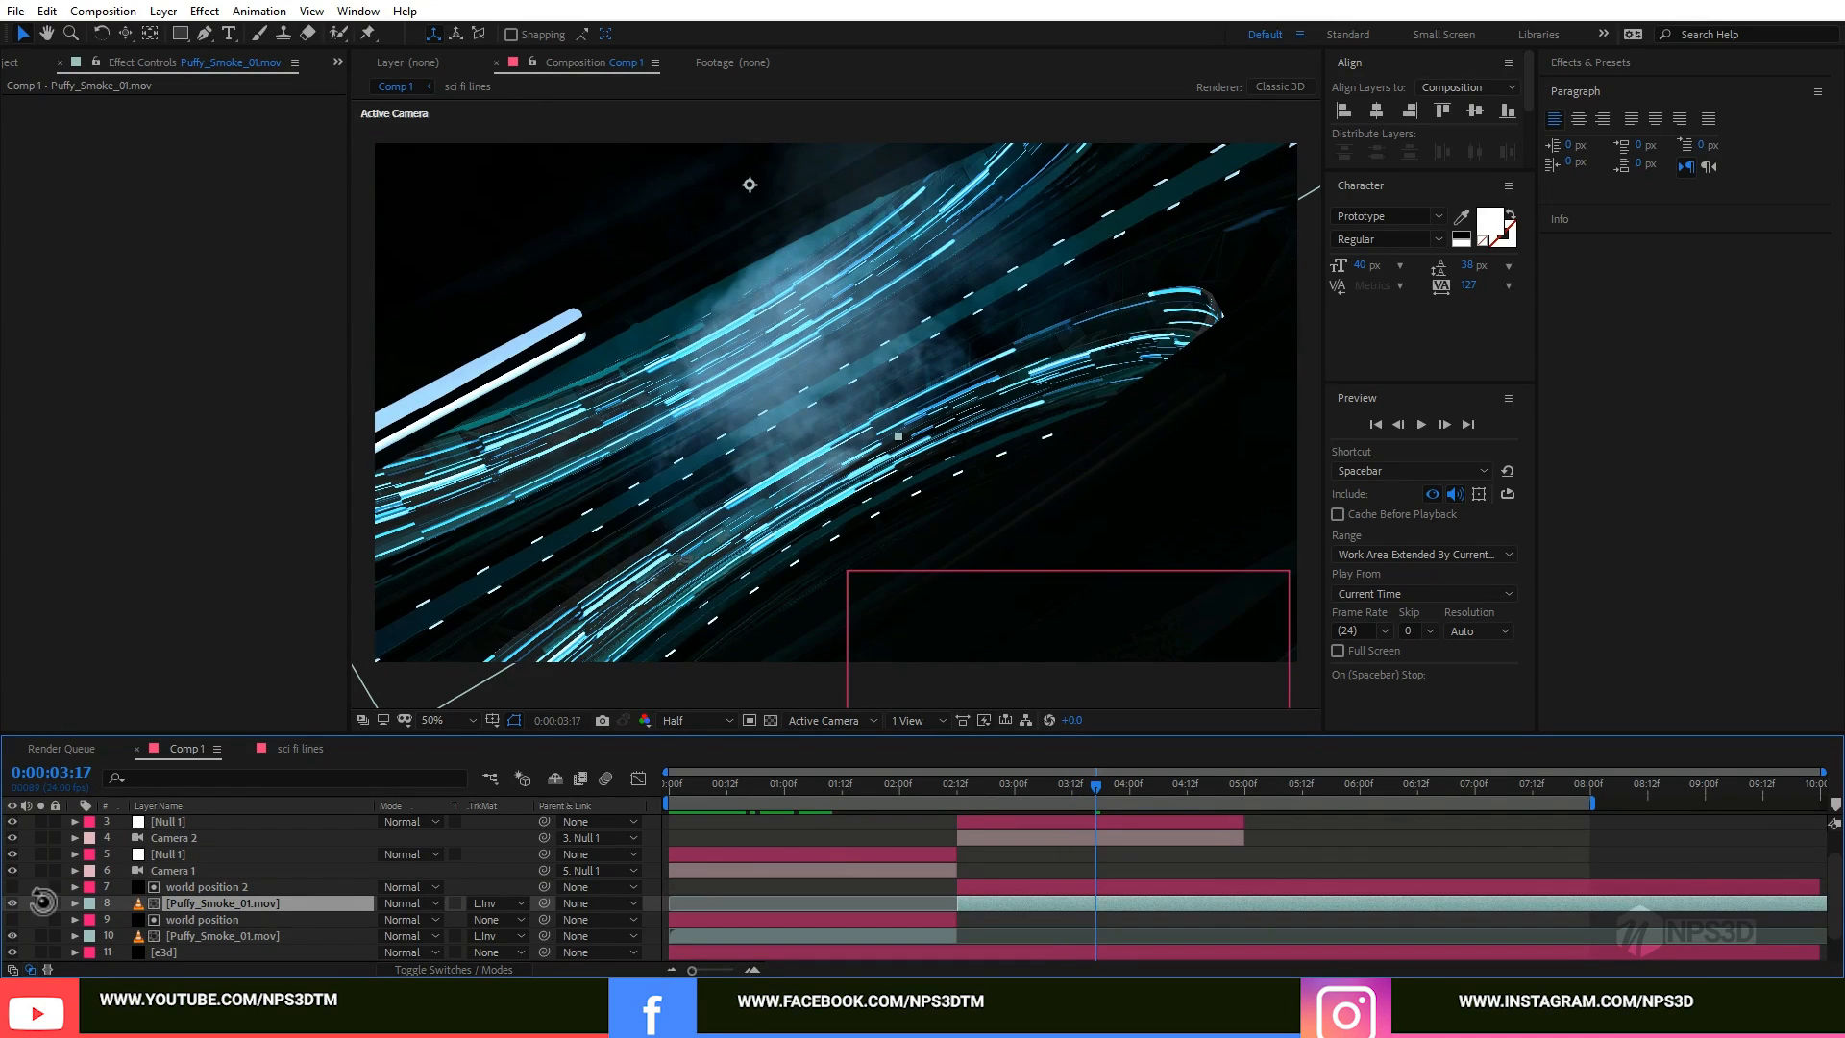
# Step: At 0:00:03:23, move the second shot's smoke layer down and to the right, over the ring's lower glowing band
pyautogui.moveTo(1119, 787); pyautogui.dragTo(1125, 787)
pyautogui.moveTo(849, 444); pyautogui.dragTo(951, 556)
pyautogui.moveTo(850, 444); pyautogui.dragTo(891, 536)
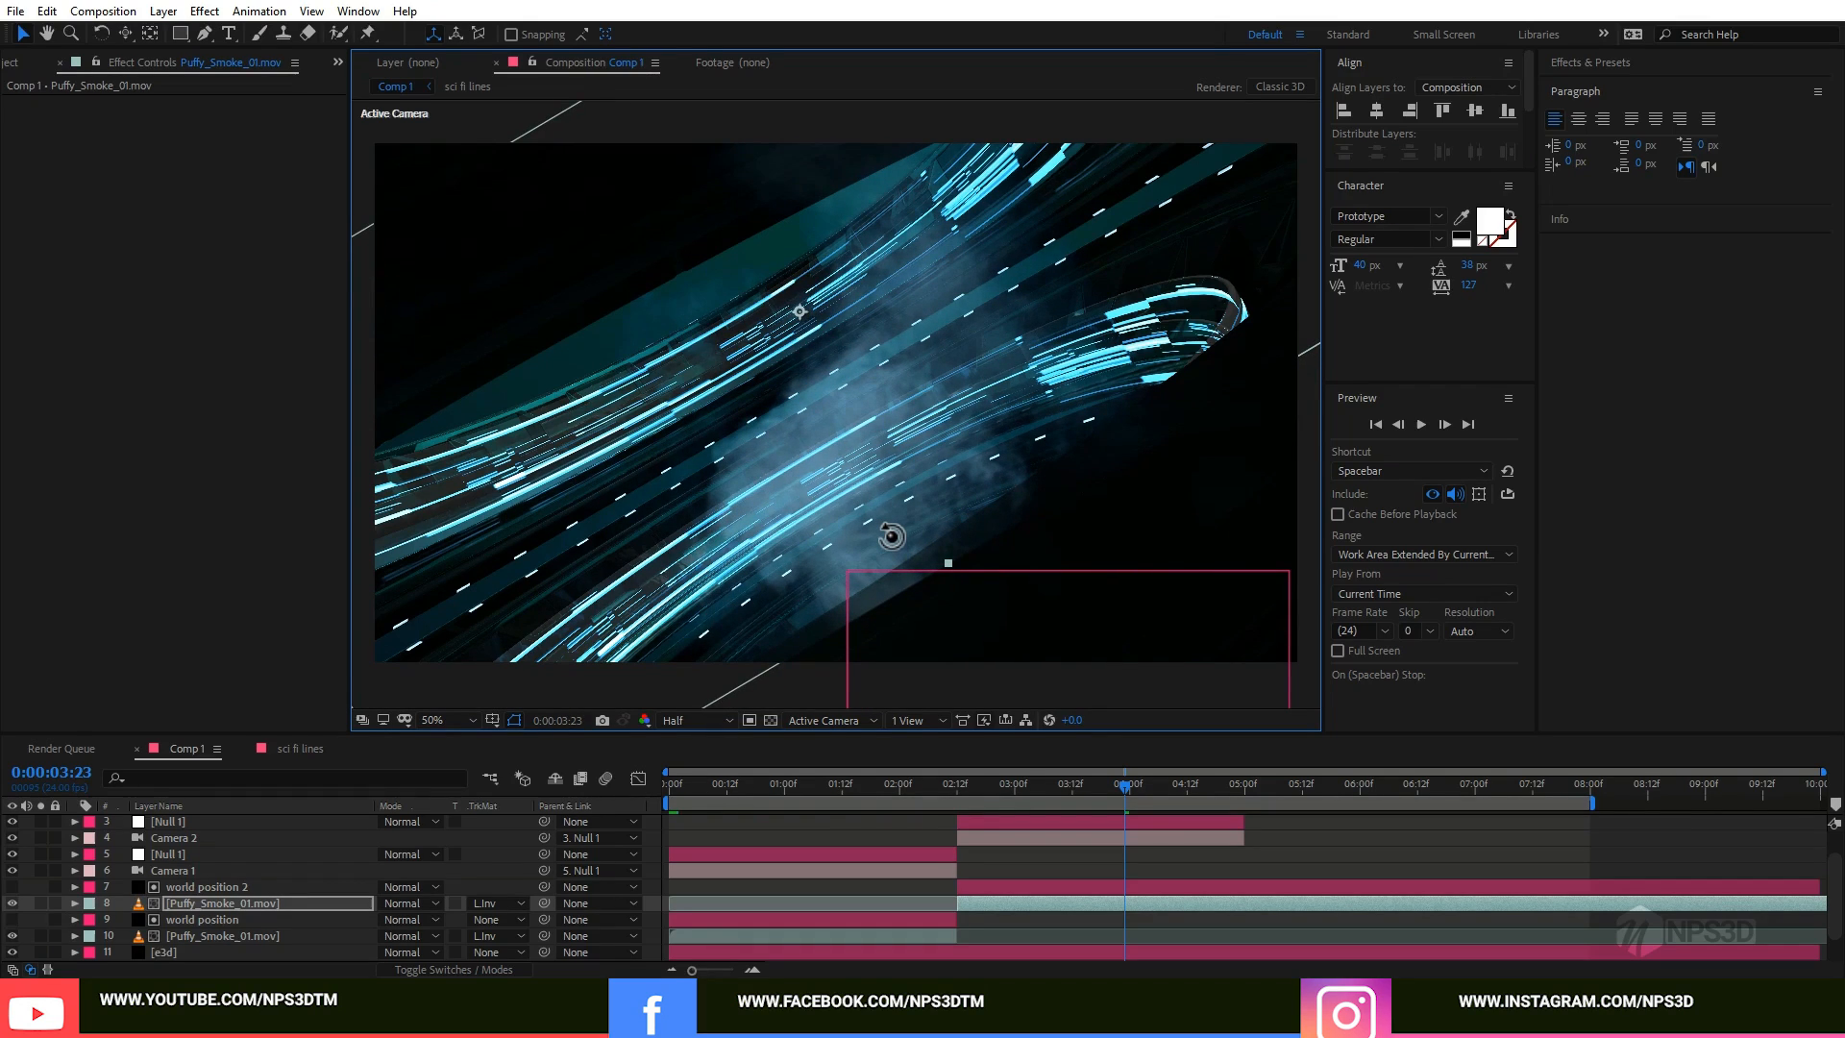
# Step: Set Position Z Matte to -70 on the world position 2 layer and reselect the second shot's smoke layer
pyautogui.click(1072, 884)
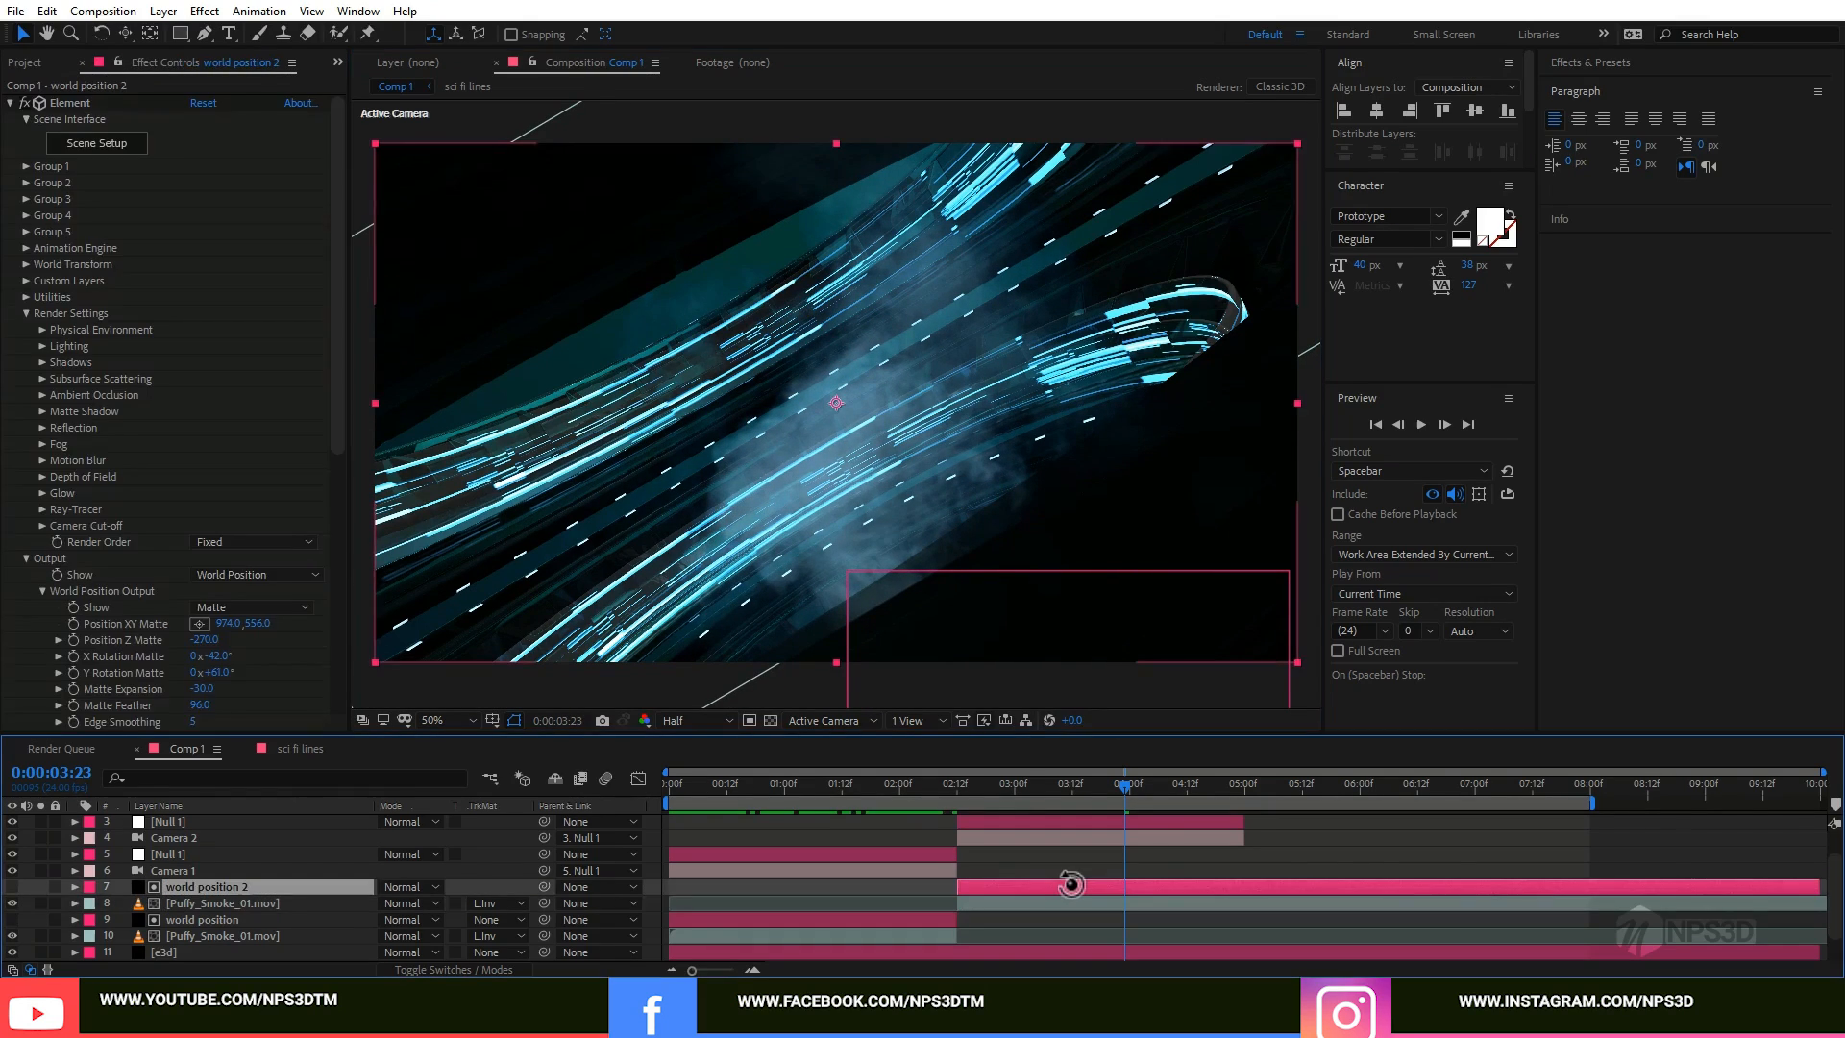
pyautogui.click(207, 640)
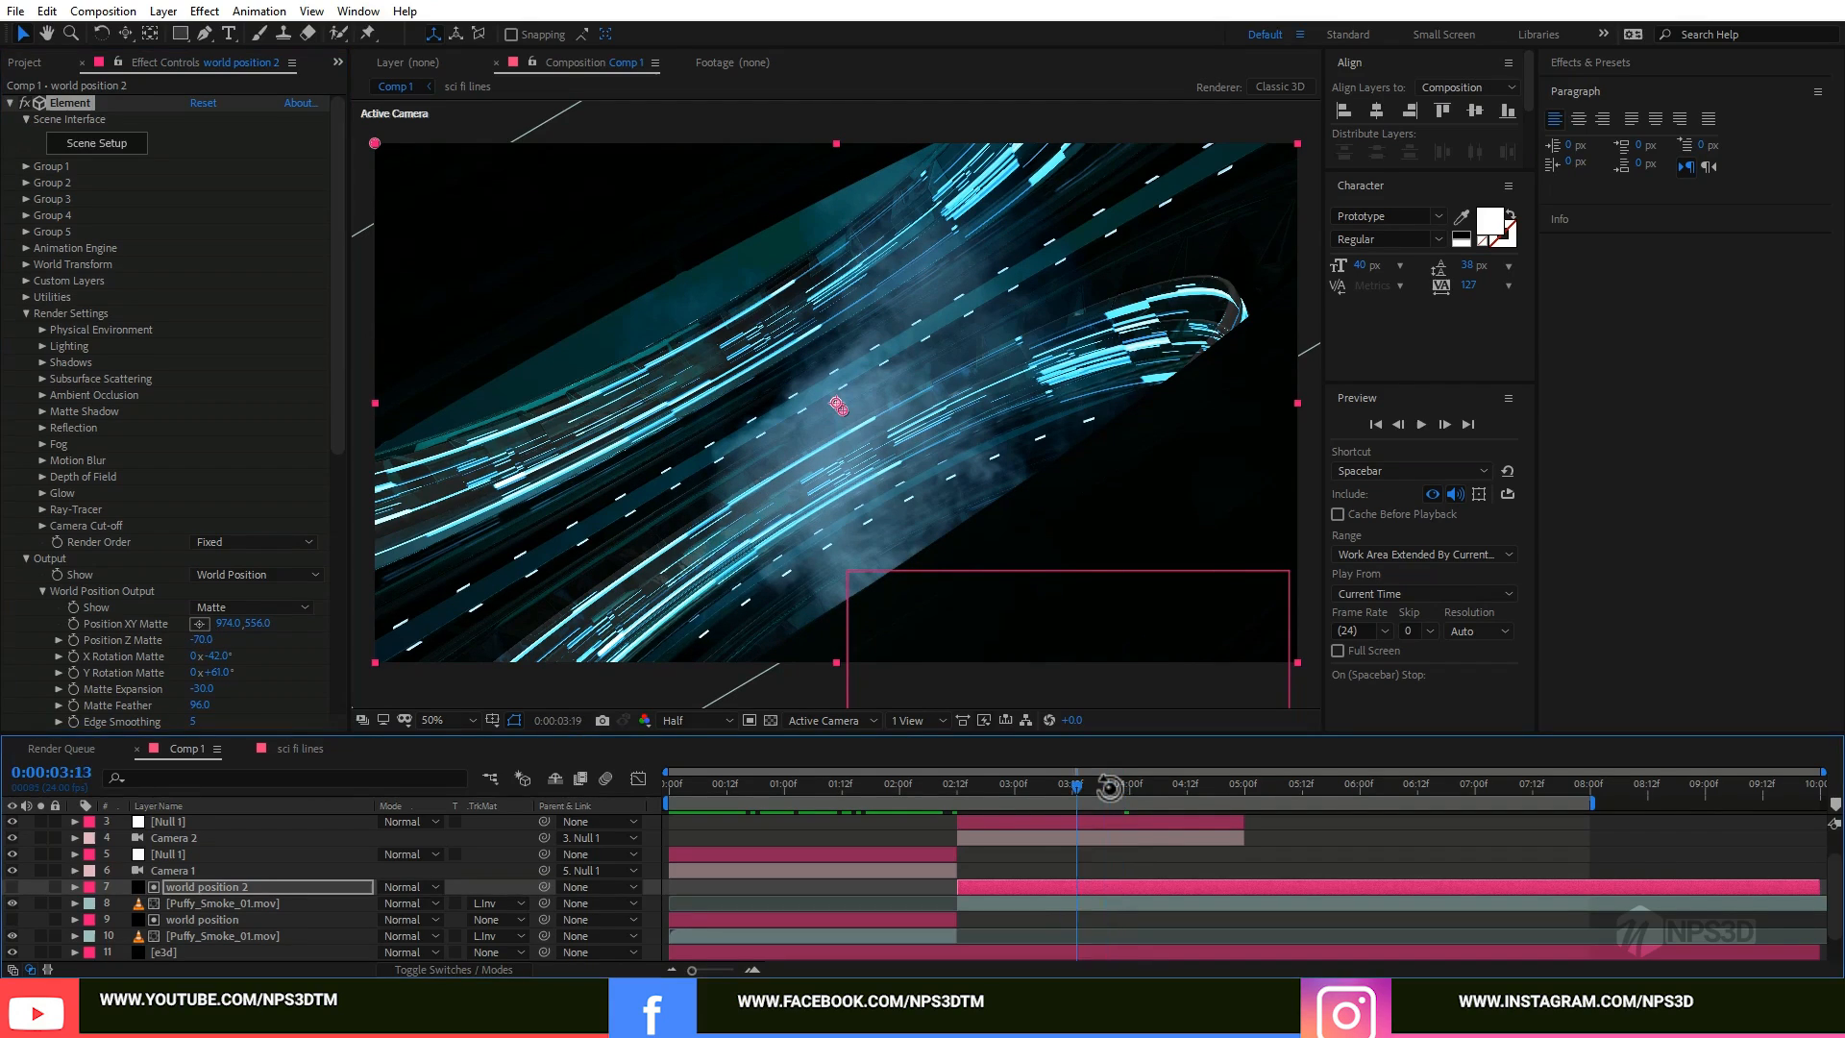
pyautogui.click(872, 480)
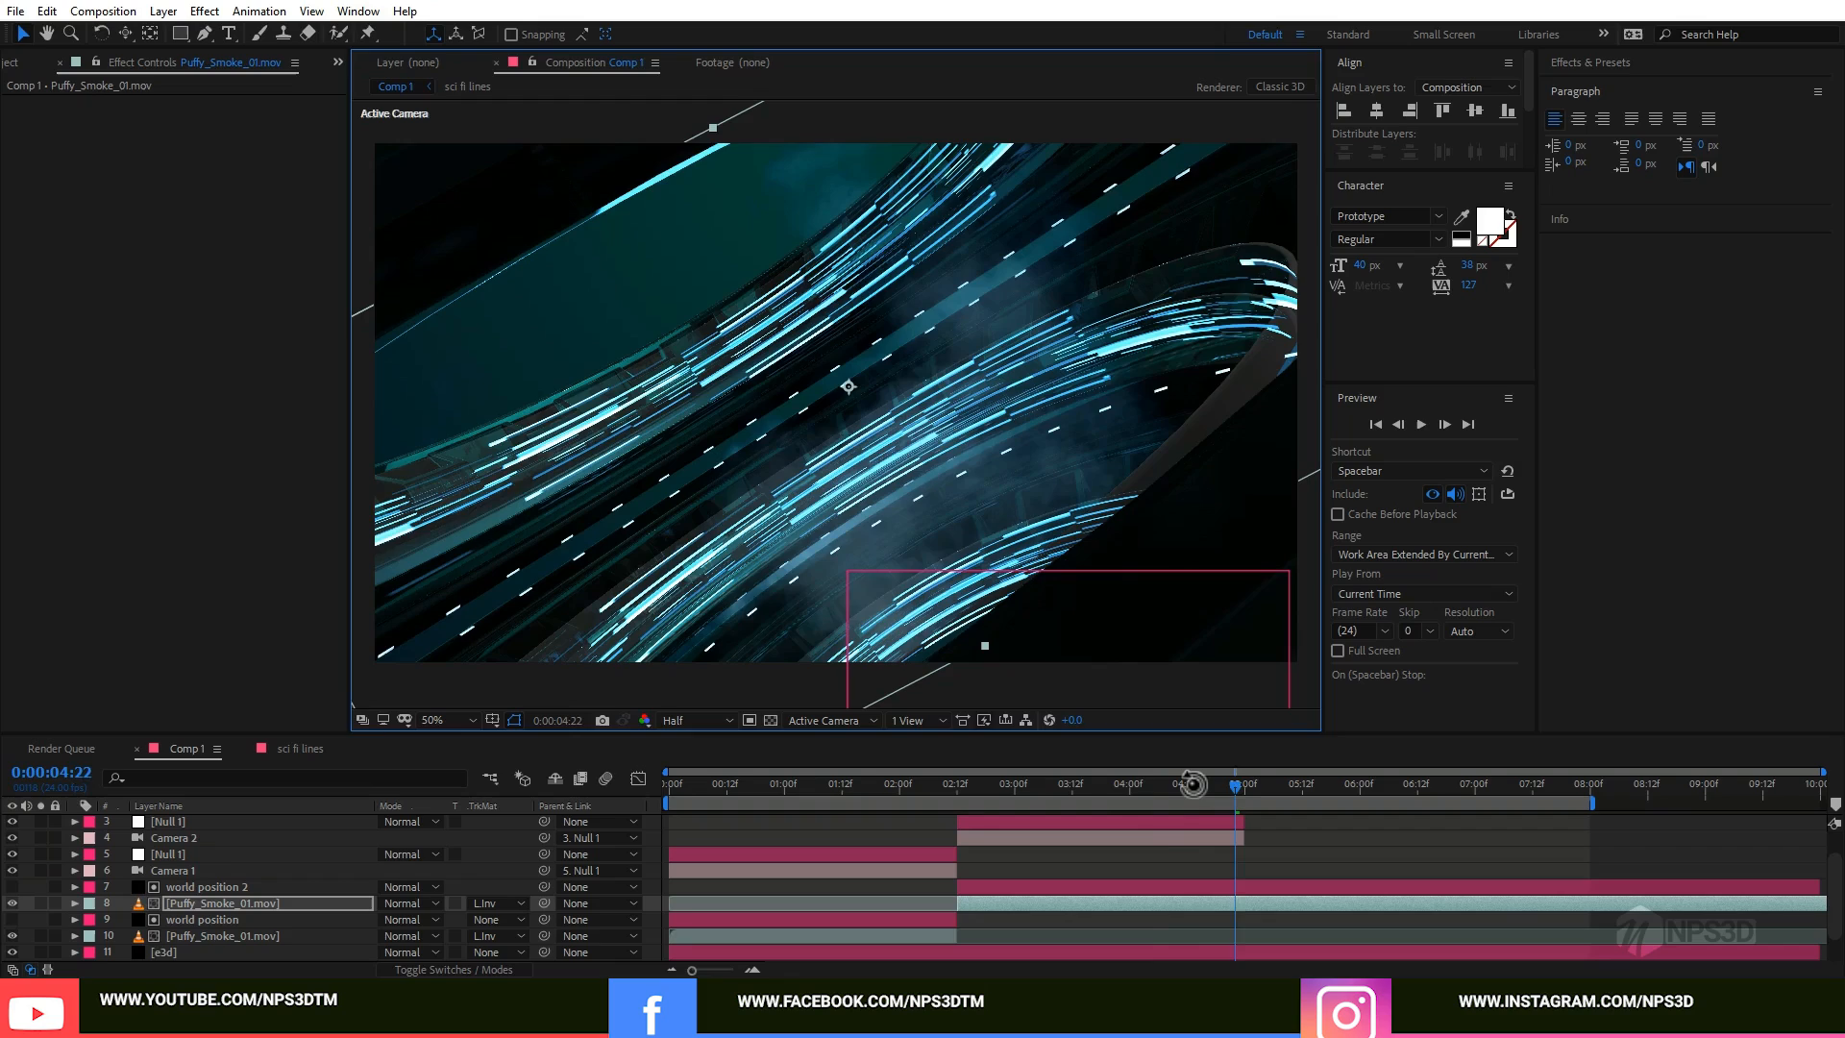